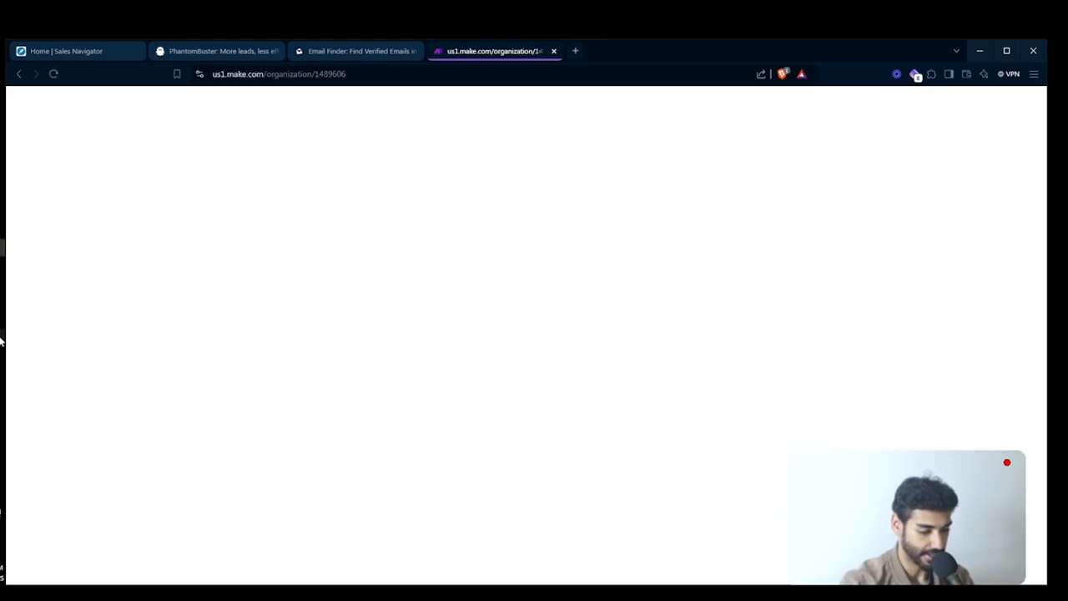
left_click(0, 342)
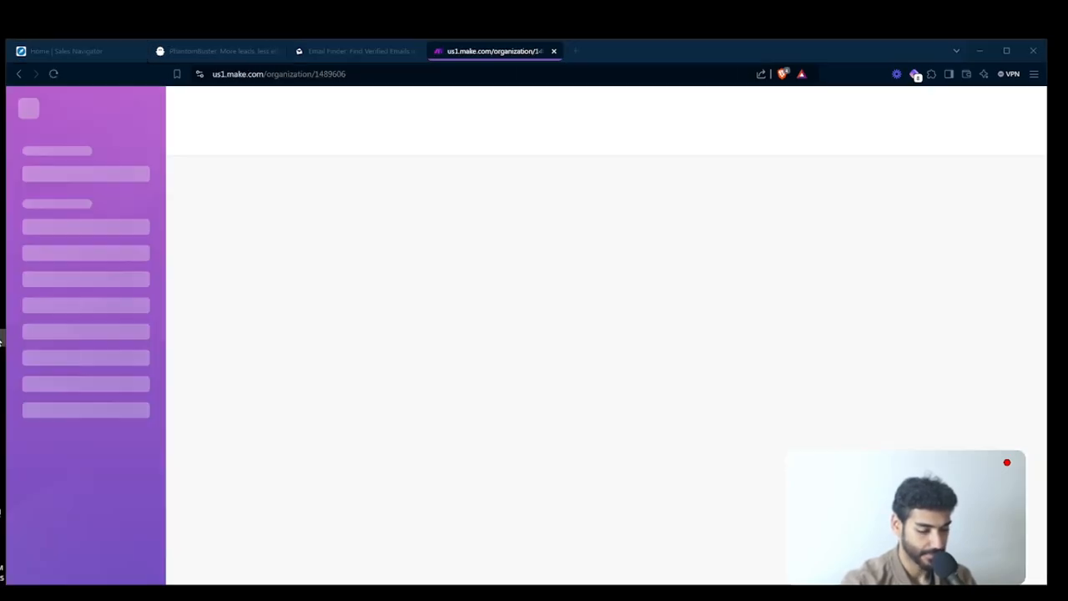
left_click(20, 234)
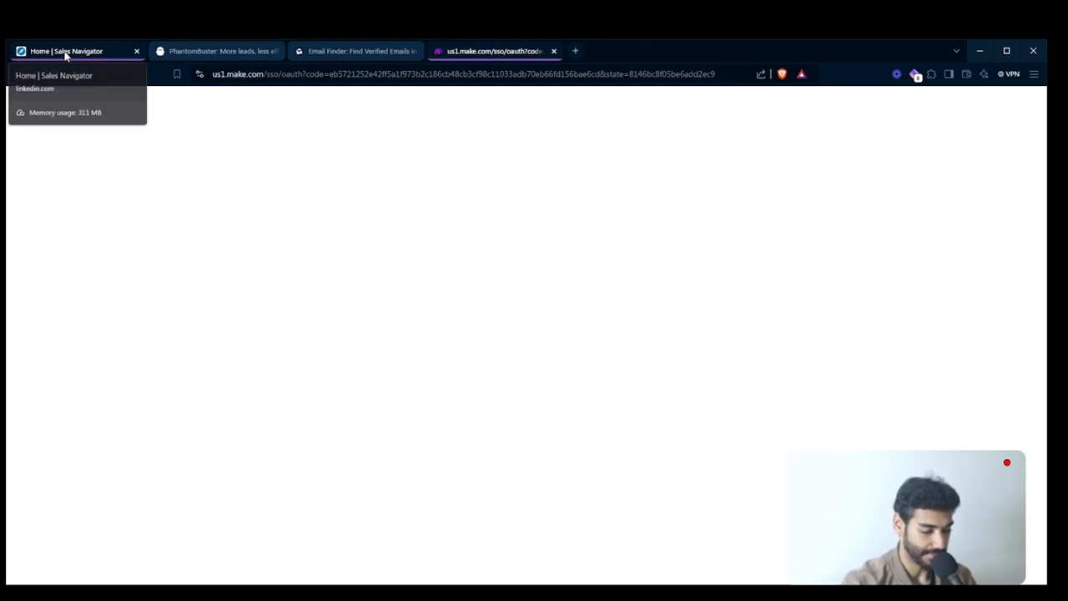
- Switch to the open Sales Navigator page and search it for the keyword "recruitment"
left_click(65, 52)
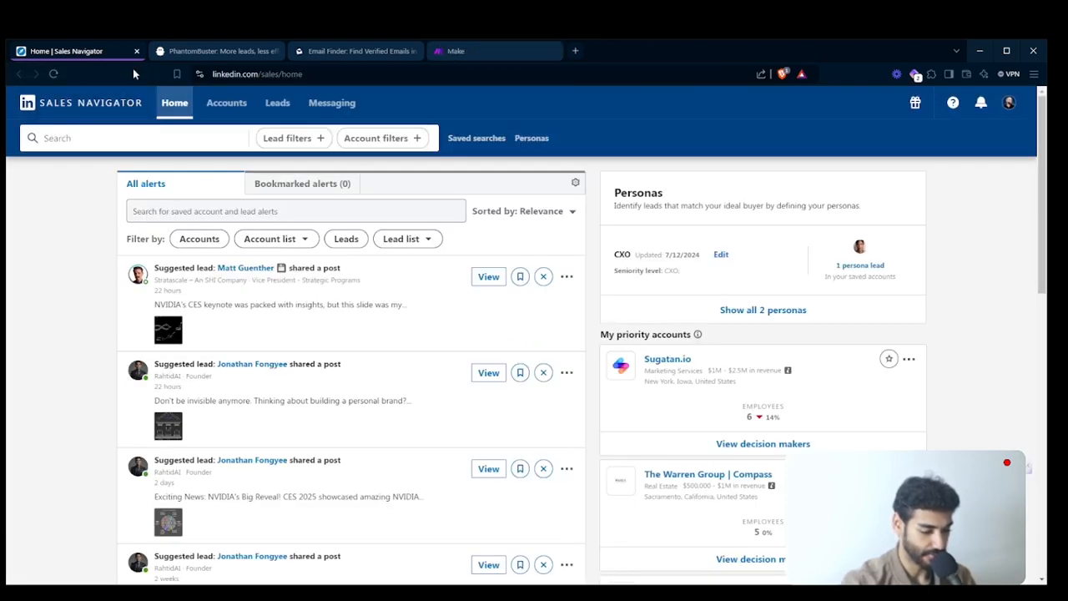
left_click(125, 127)
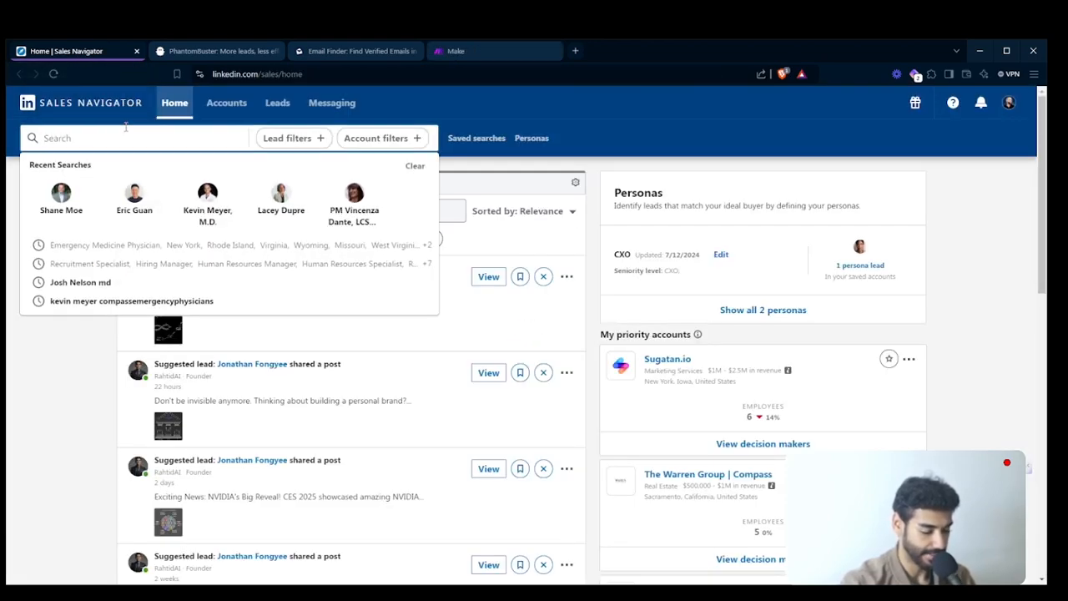
type("recruitment")
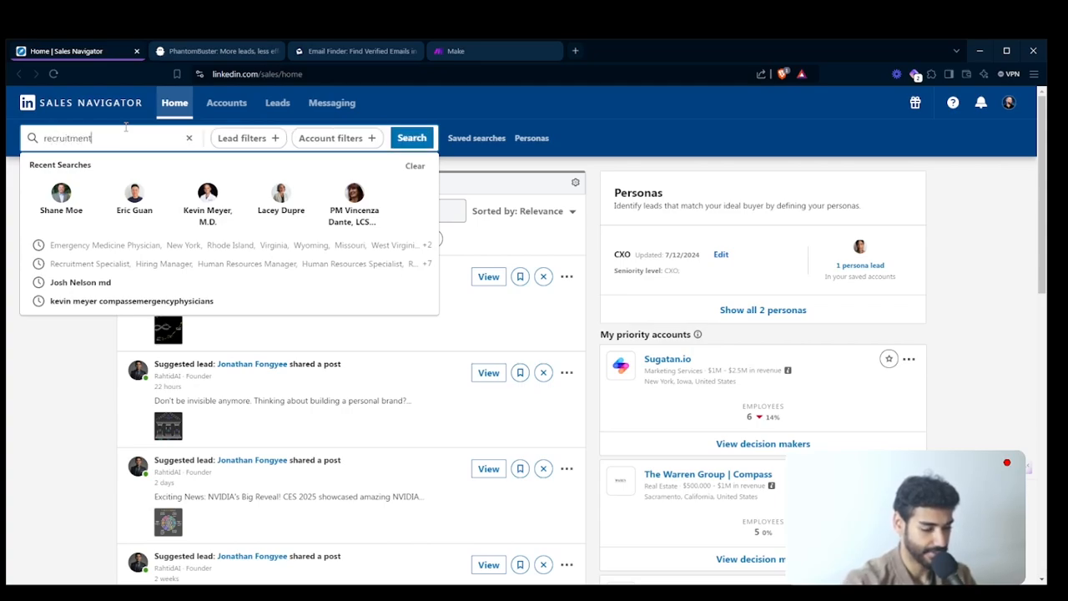
key("Return")
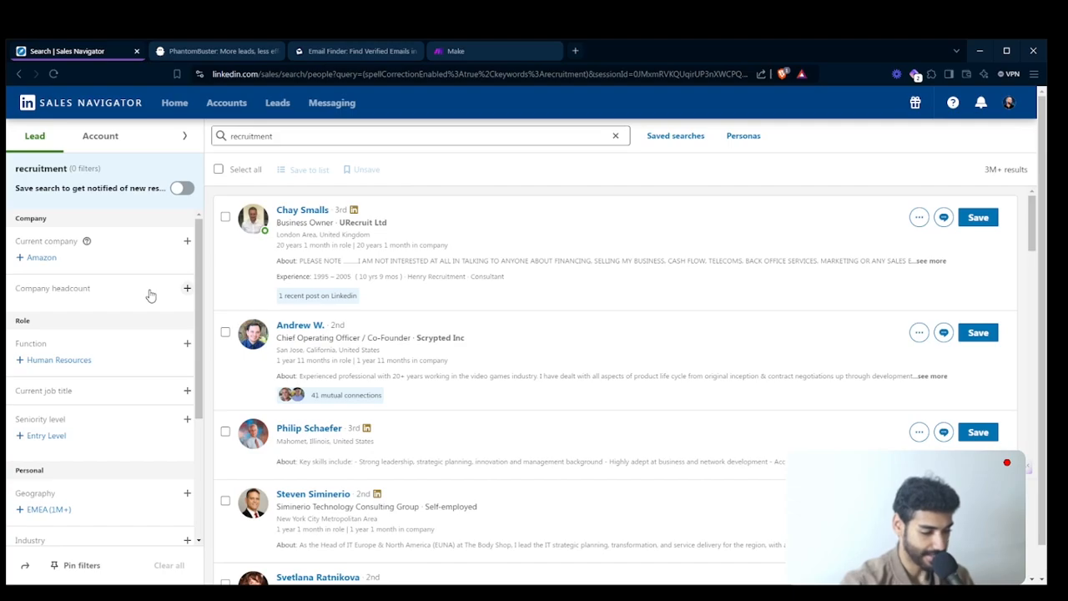
- Add United States as a geography filter to the lead search
scroll(151, 295, "down", 3)
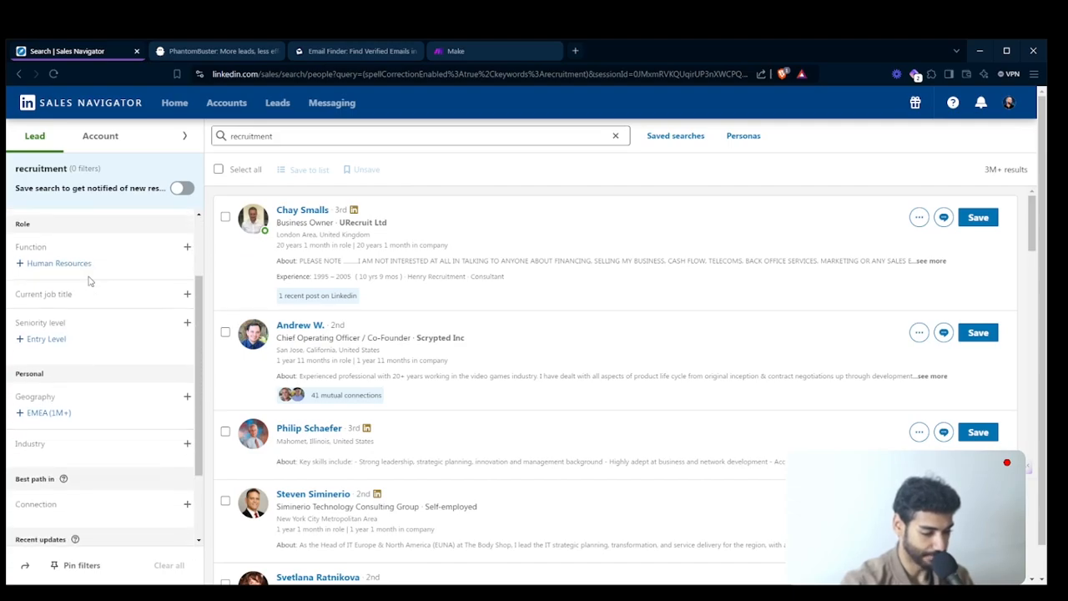
scroll(89, 282, "down", 1)
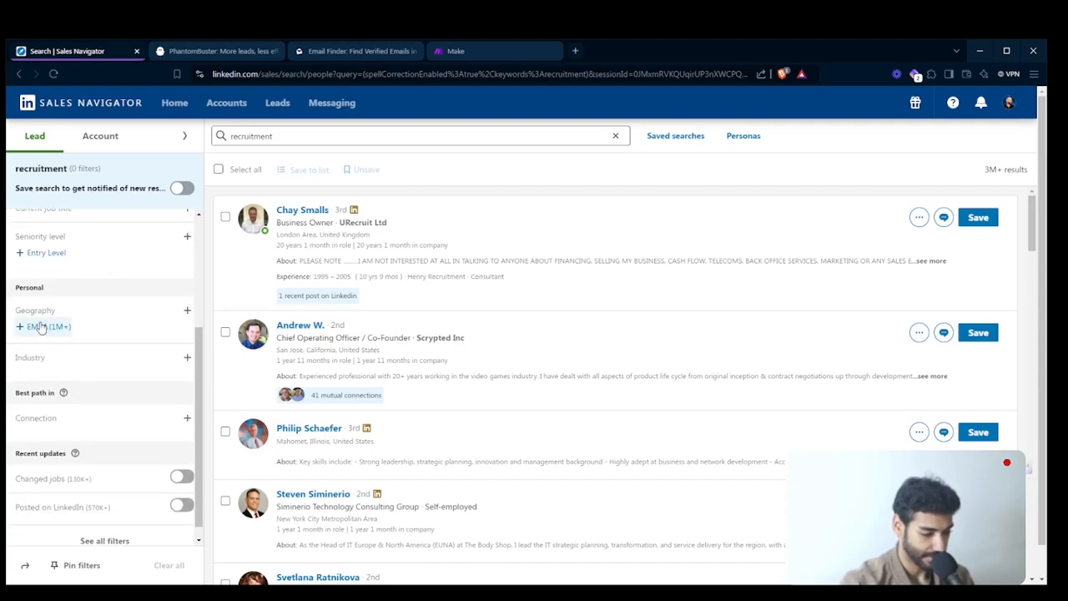
left_click(188, 311)
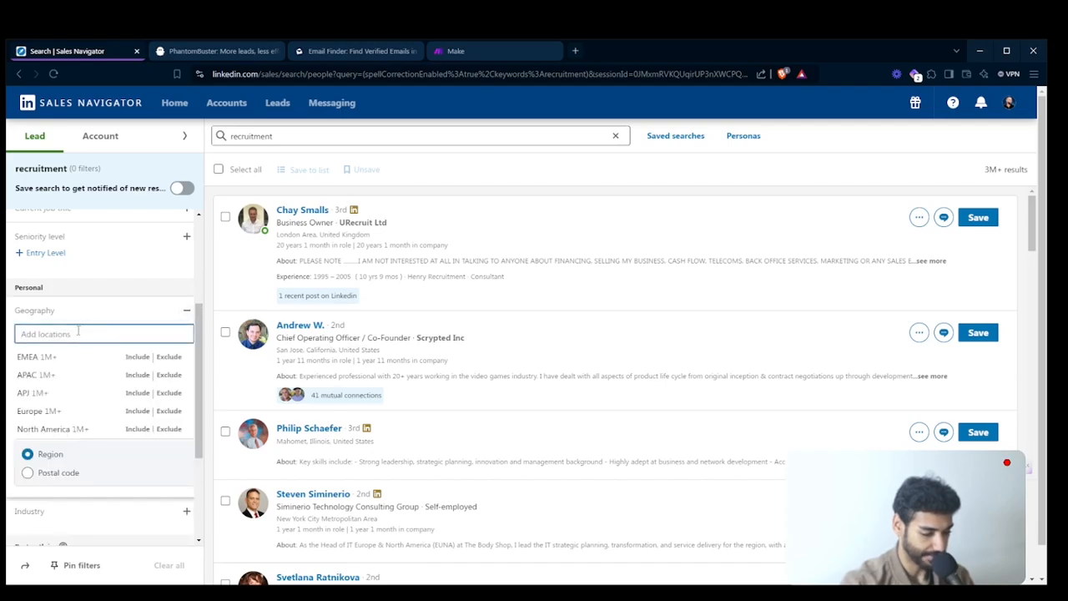
type("uni")
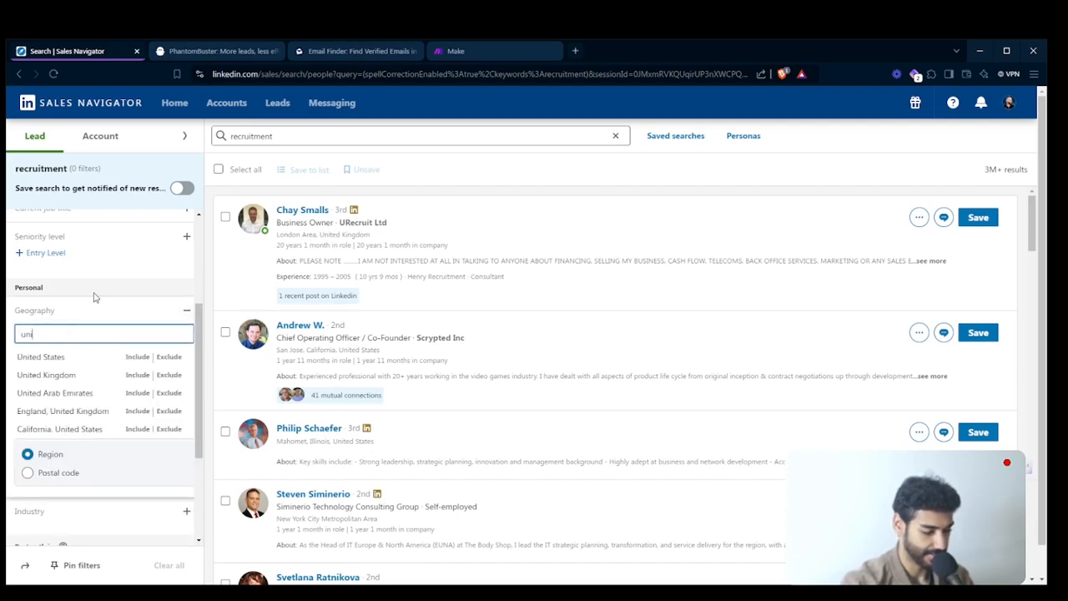
left_click(90, 355)
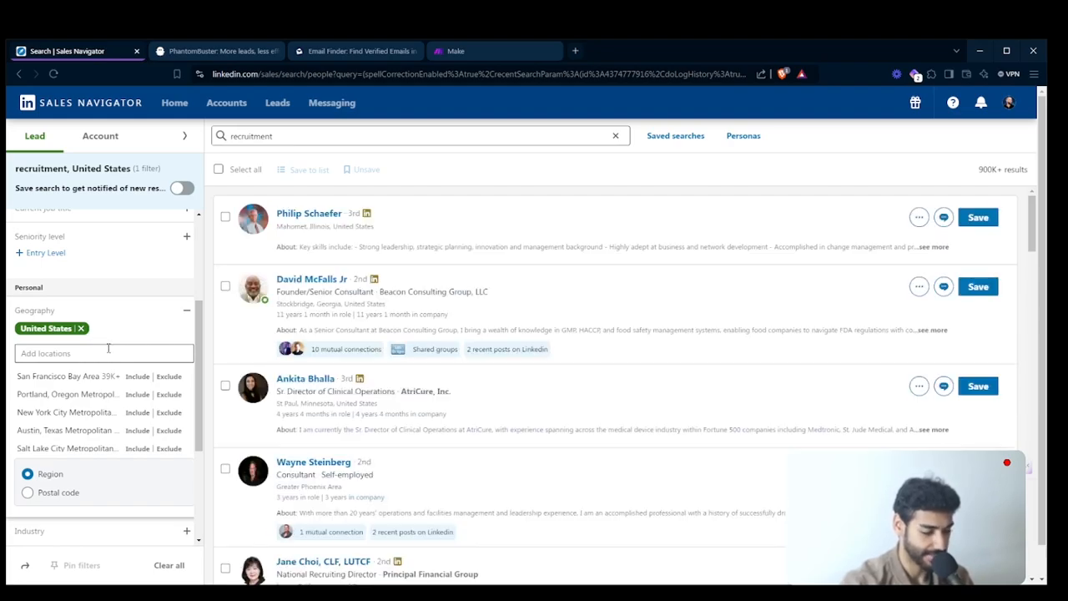
scroll(107, 346, "up", 3)
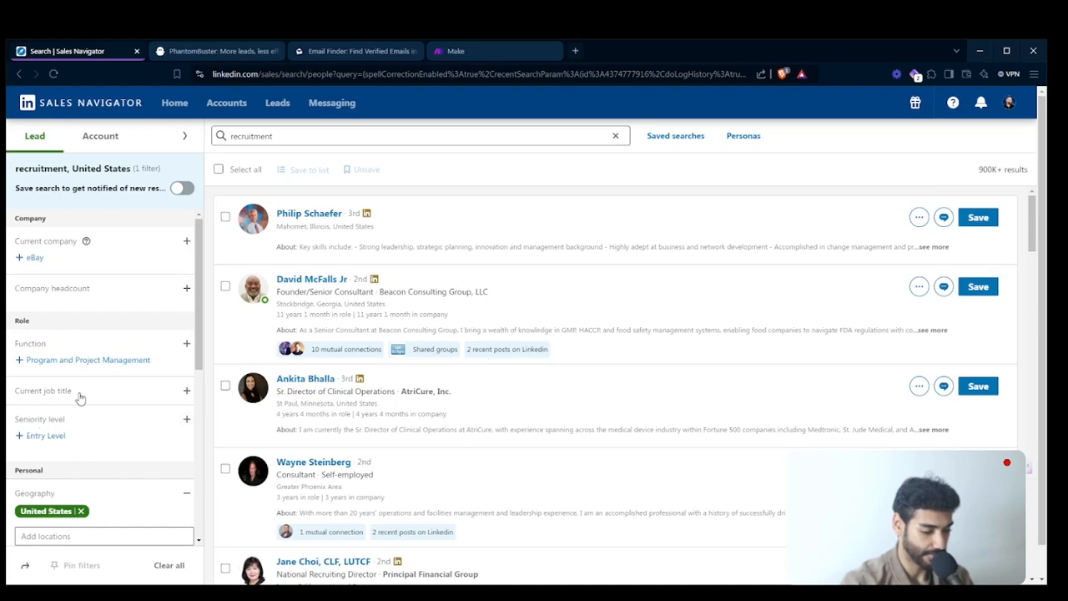
left_click(185, 390)
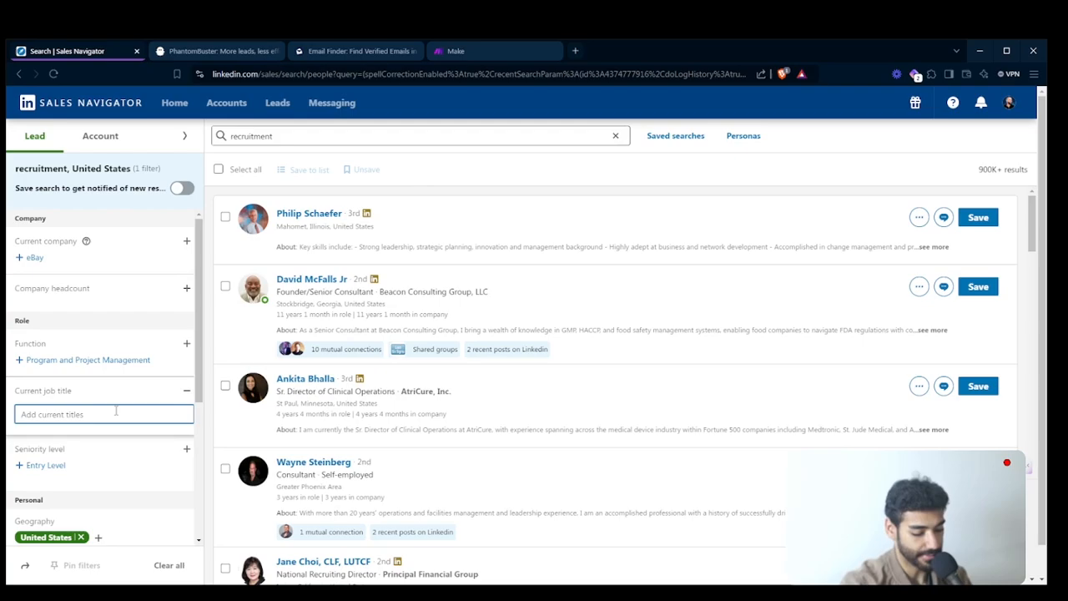
type("founde")
key("Return")
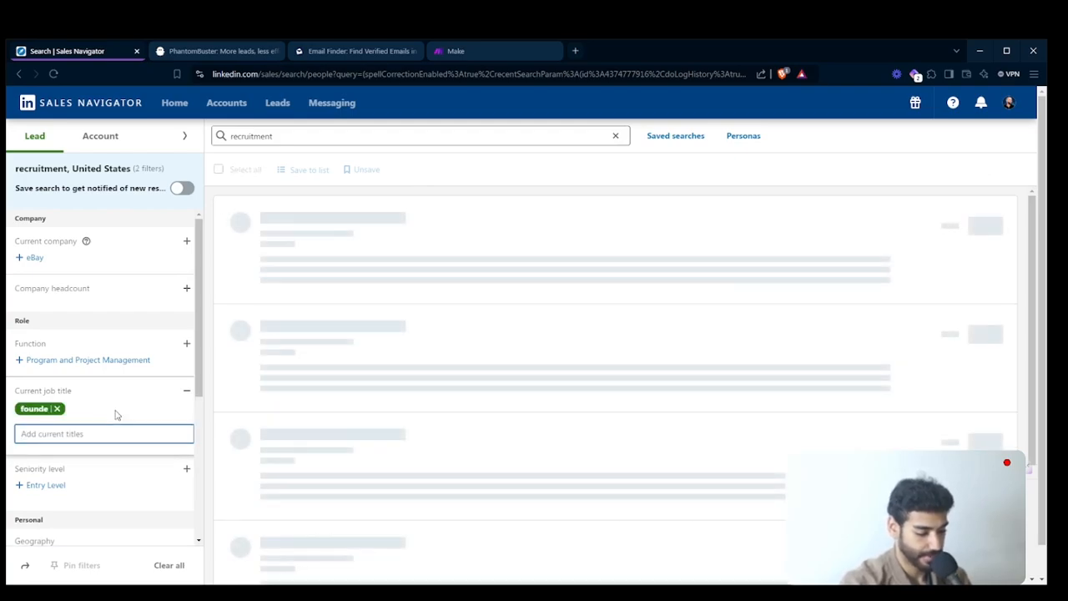
left_click(57, 408)
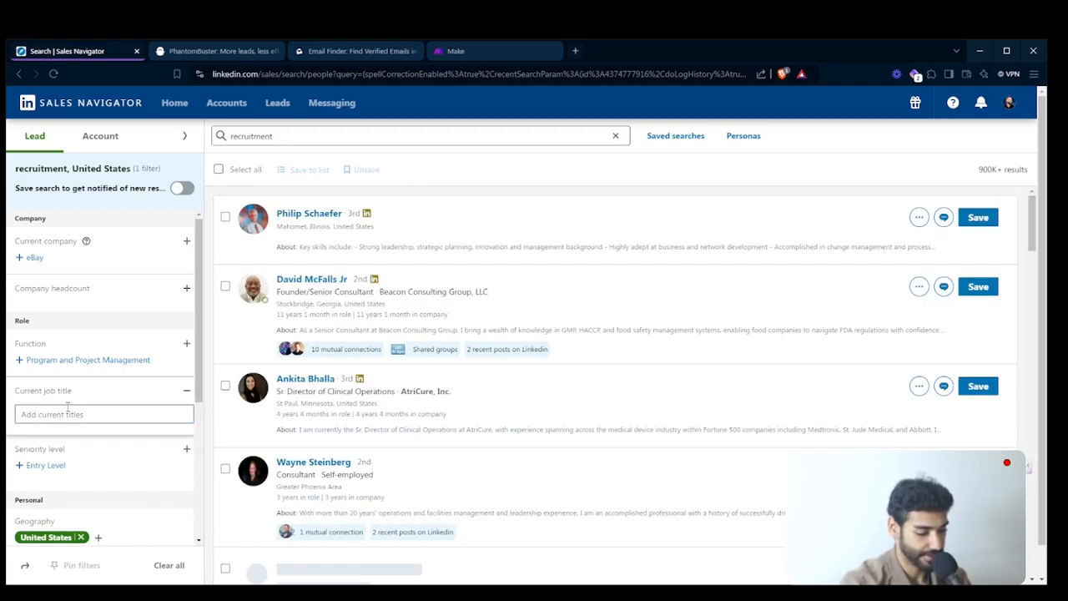
- Add "Founde" and "Owne" as current job title filters
left_click(67, 412)
type("Founde")
key("Return")
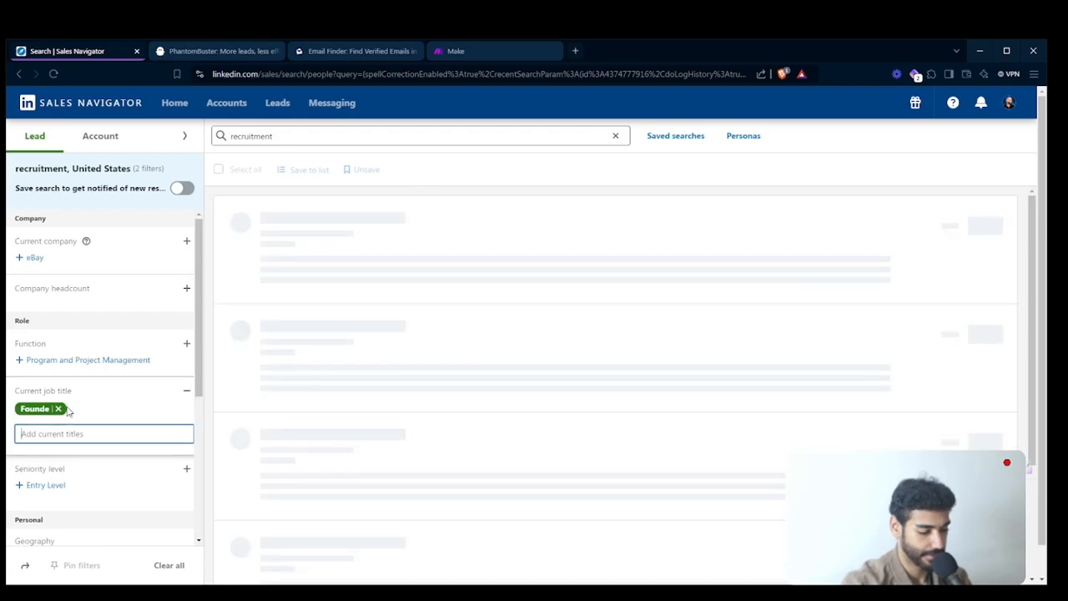
type("Owne")
key("Return")
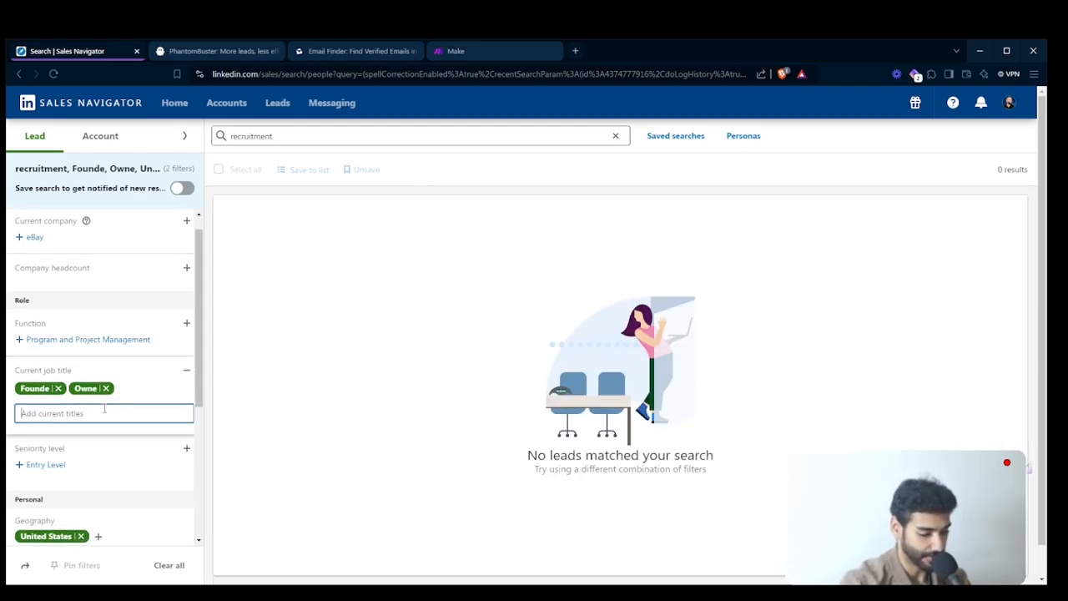
- Look up "Business Own" among the current job titles, include the suggested title Owner, and remove the "Owne" entry
scroll(103, 407, "up", 1)
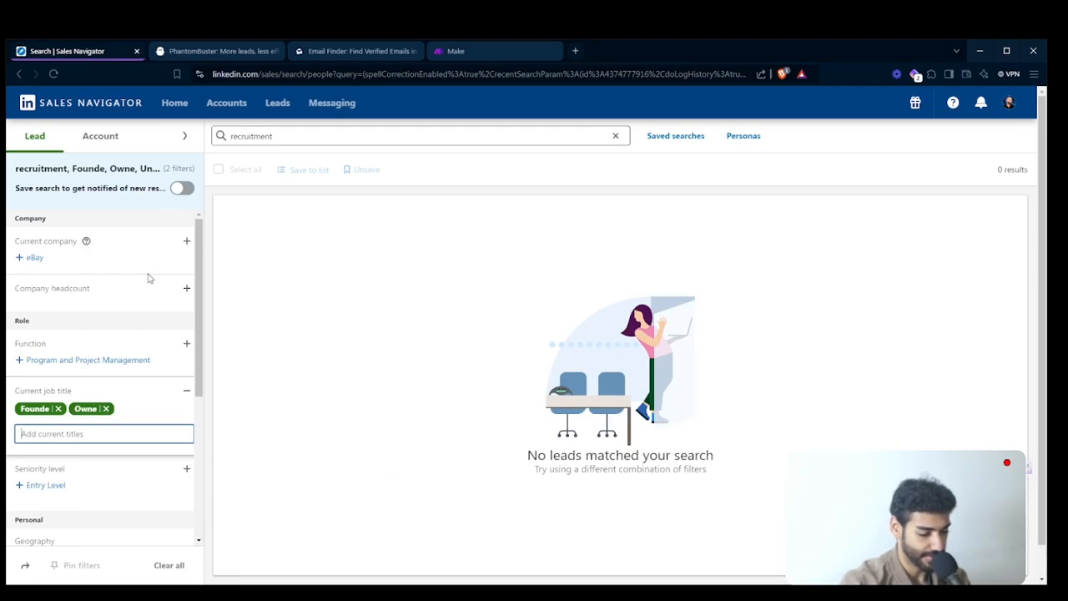
type("Busine")
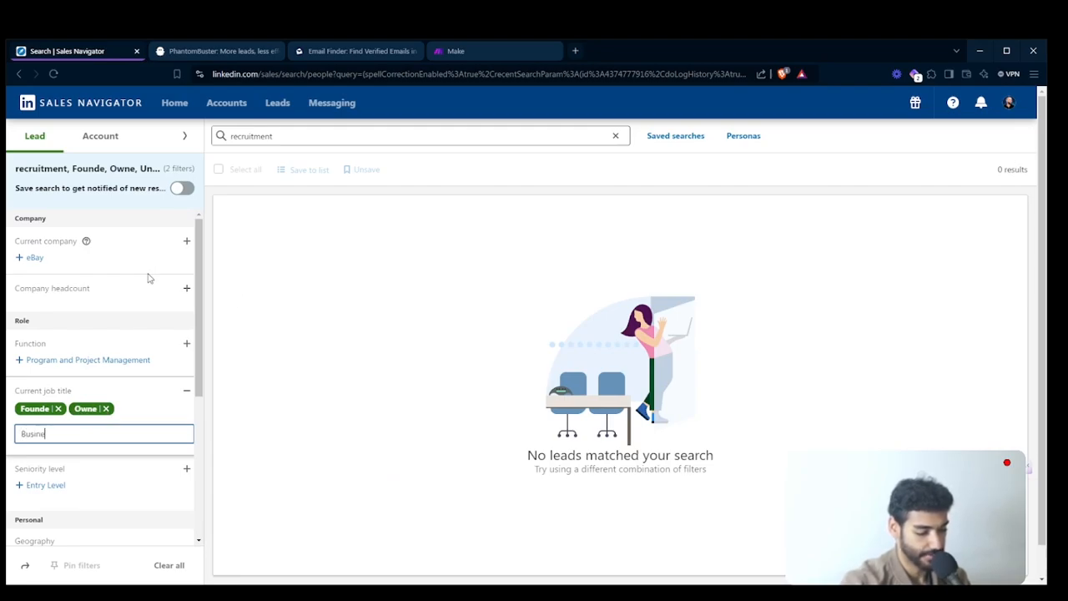
type("ss Own")
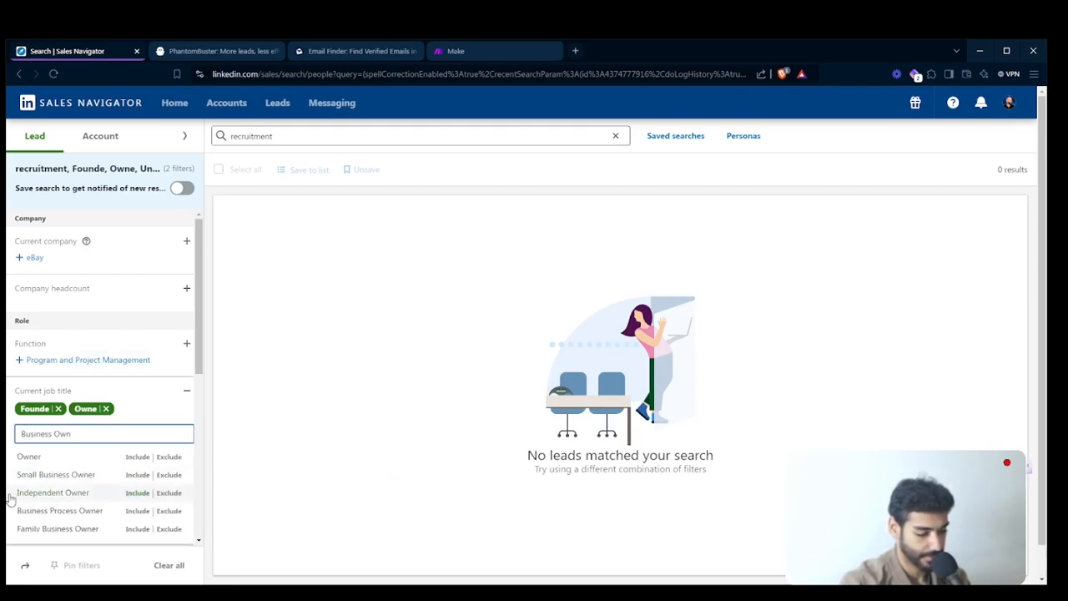
mouse_move(73, 462)
left_mouse_down()
mouse_move(83, 478)
mouse_move(72, 459)
left_mouse_up()
left_click(72, 457)
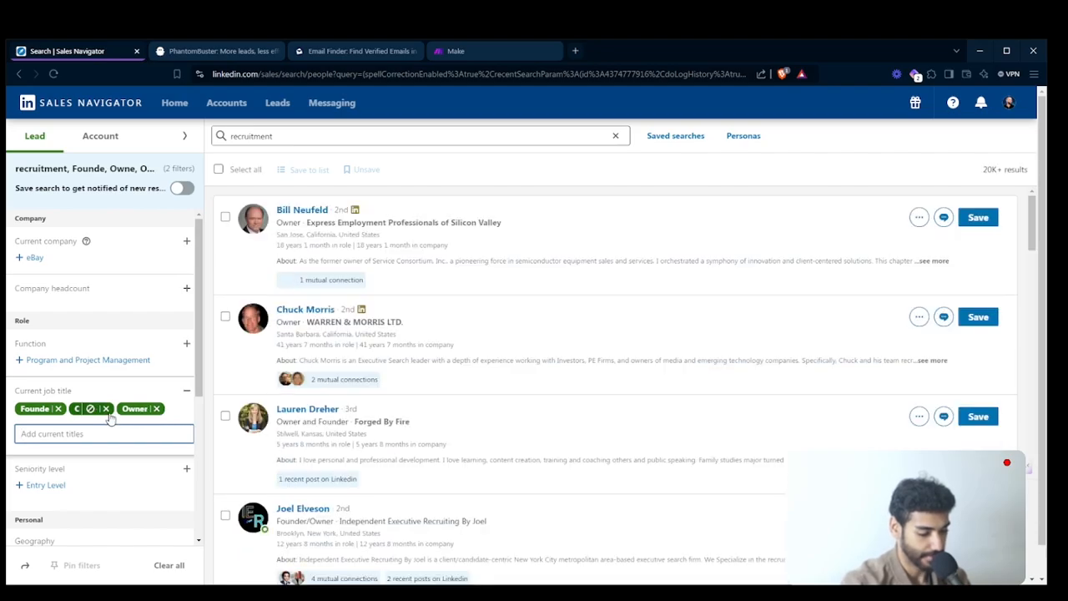
left_click(106, 408)
- Look up "Co found" and include Co-Founder as another current job title filter
left_click(70, 432)
type("B")
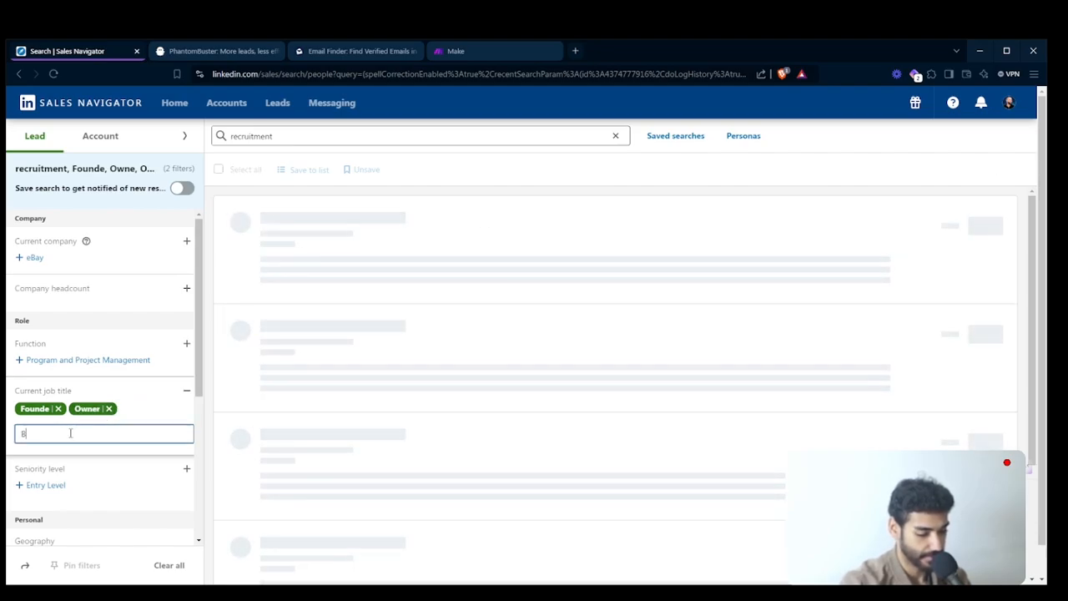
key("BackSpace")
type("Co found")
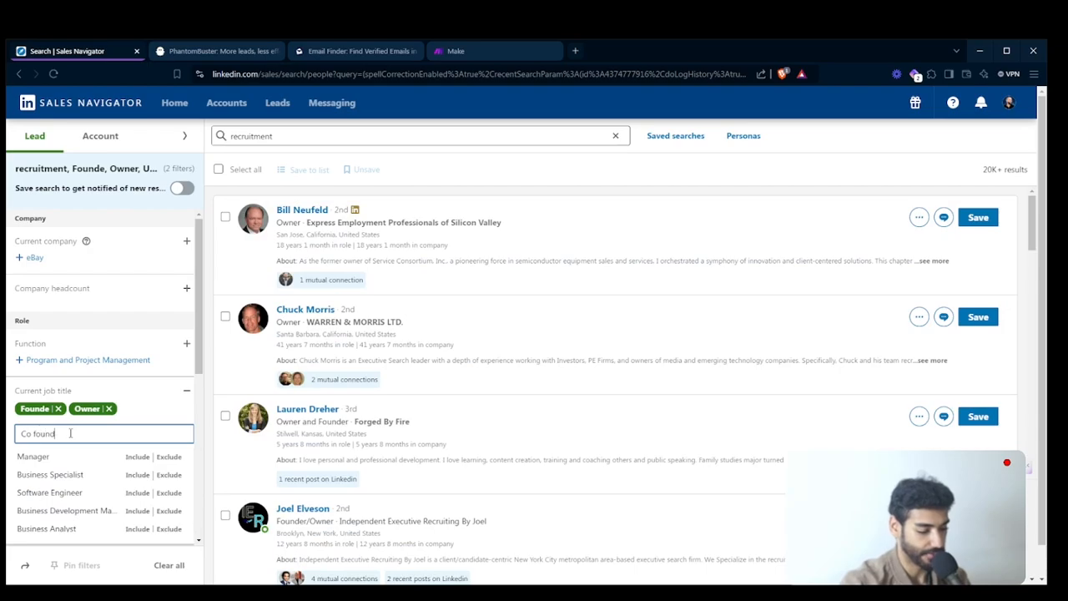
left_click(79, 458)
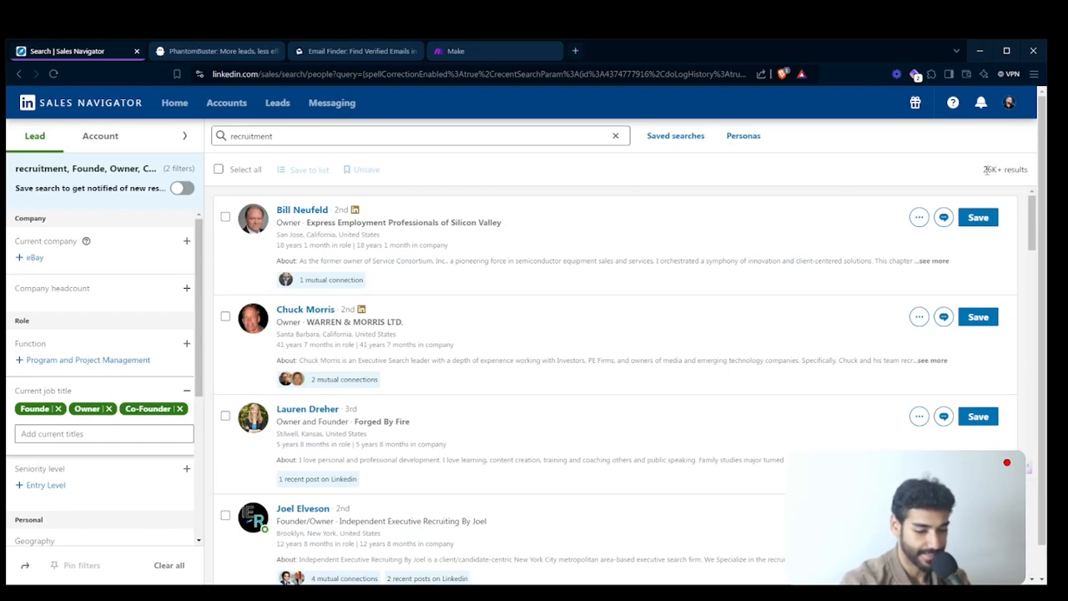
- Look up "recr" in the industry filter and include Staffing and Recruiting
scroll(79, 389, "down", 2)
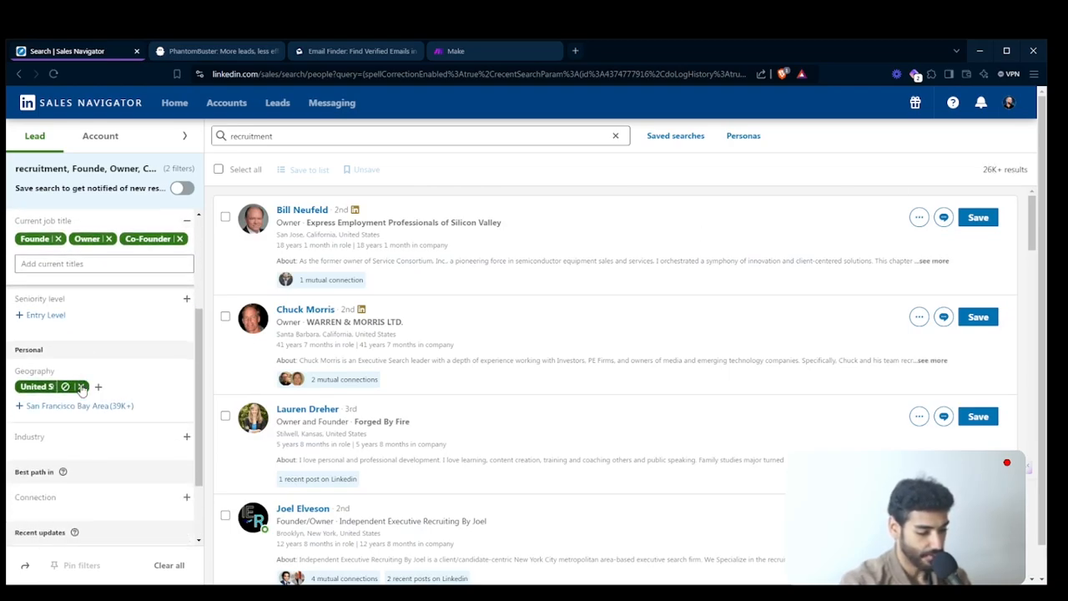
scroll(81, 389, "down", 1)
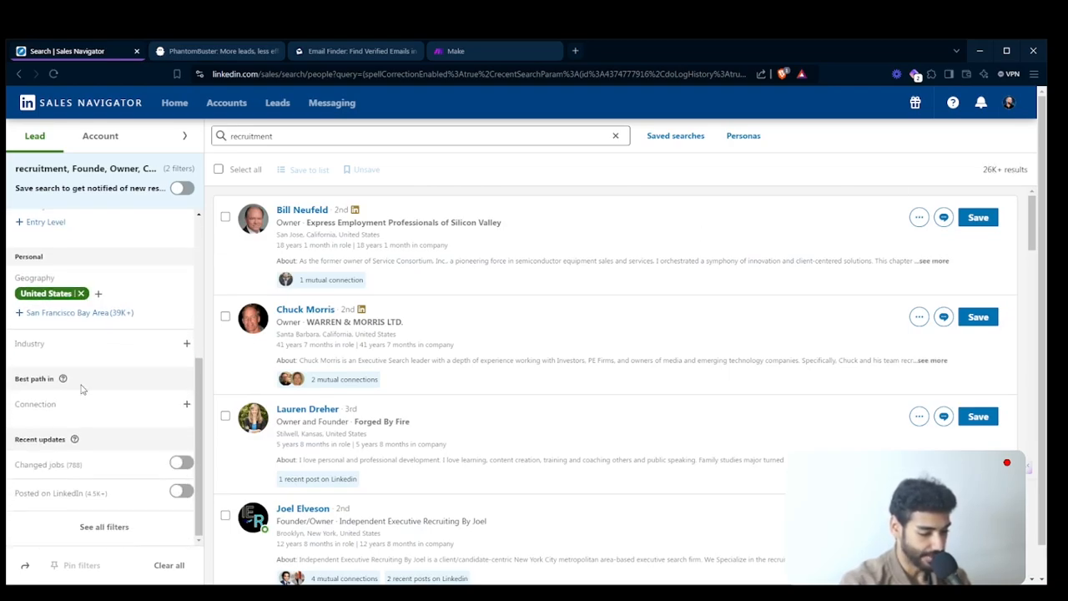
left_click(46, 346)
type("rec")
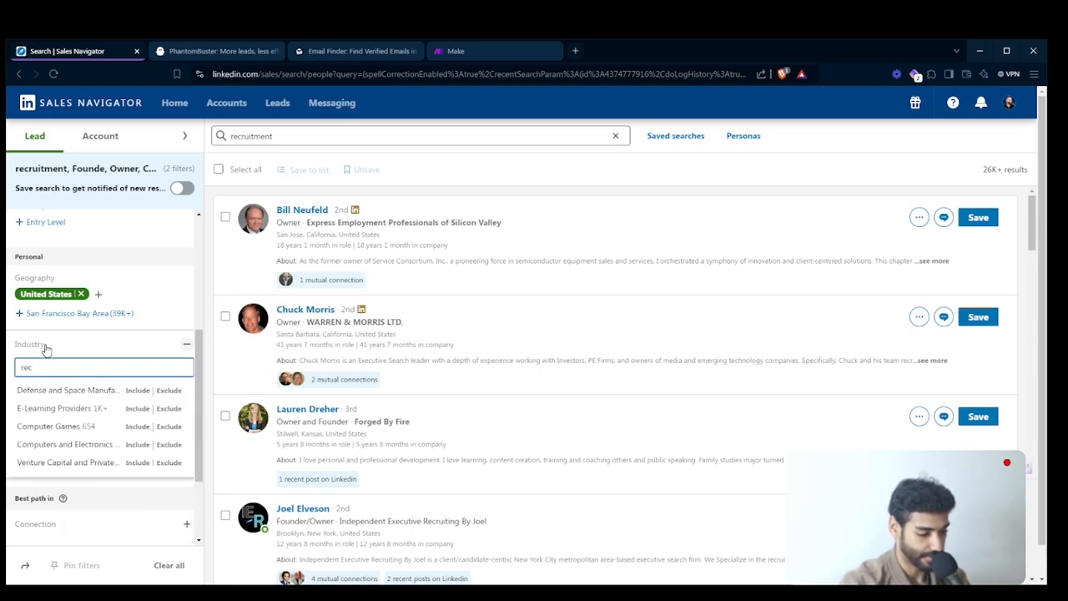
type("r")
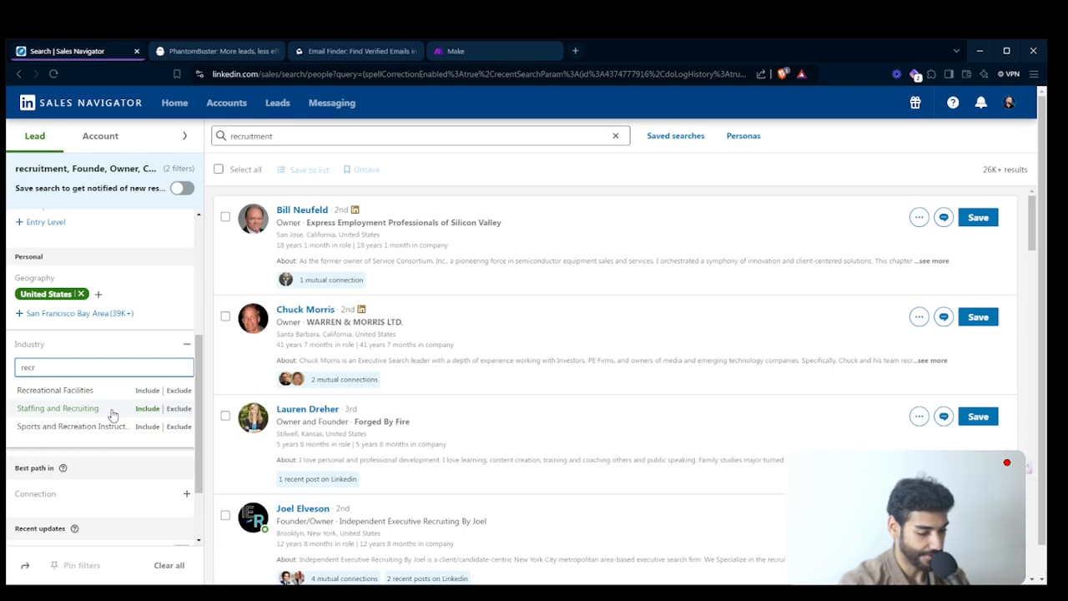
left_click(123, 412)
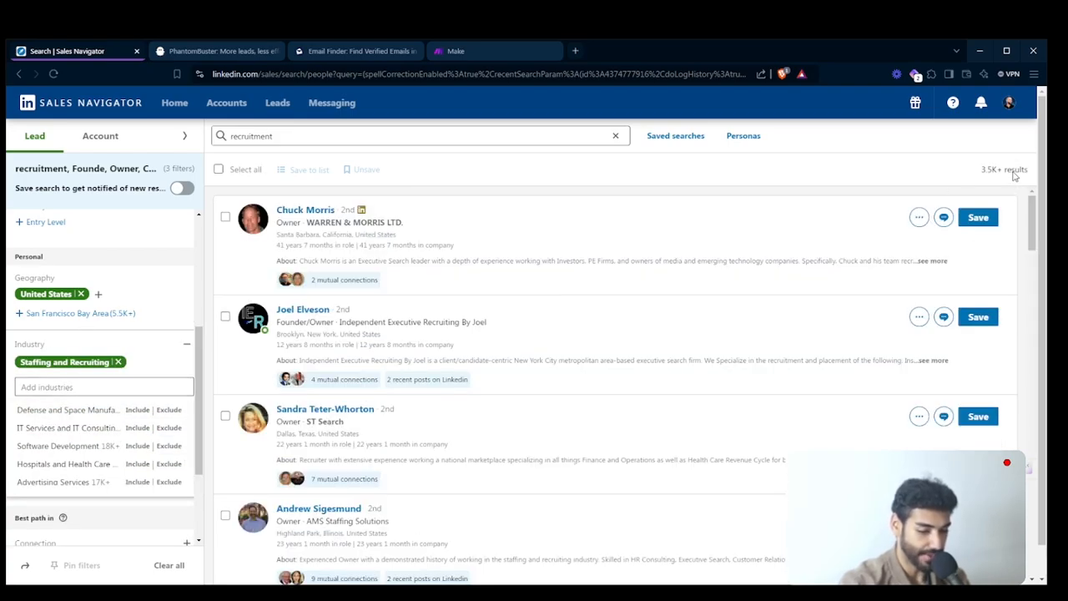
- Clear the "recruitment" keyword from the search and check the updated number of results
scroll(83, 309, "up", 3)
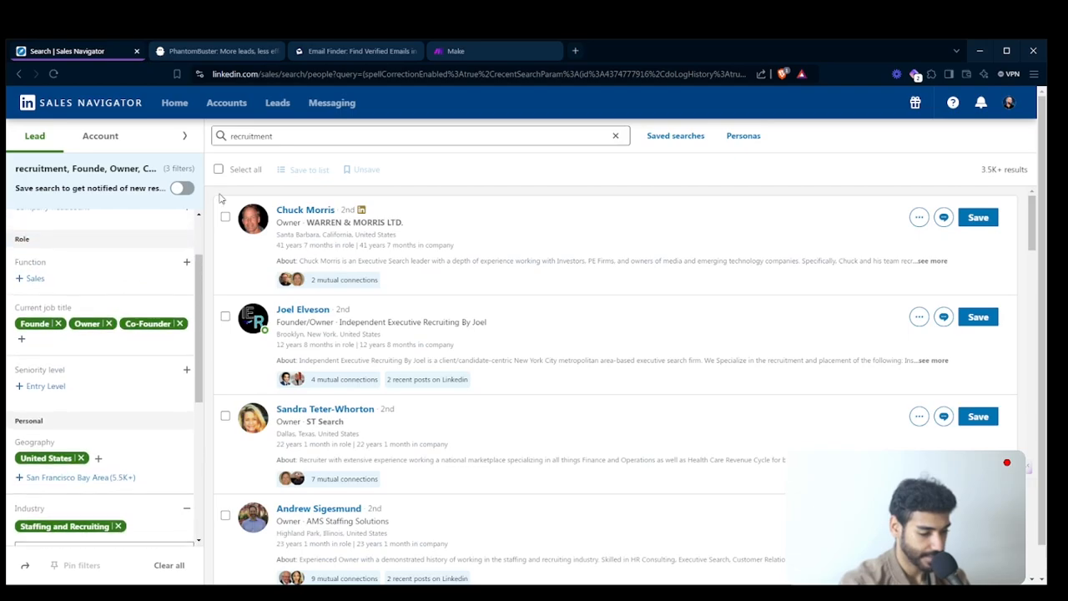
double_click(274, 137)
key("BackSpace")
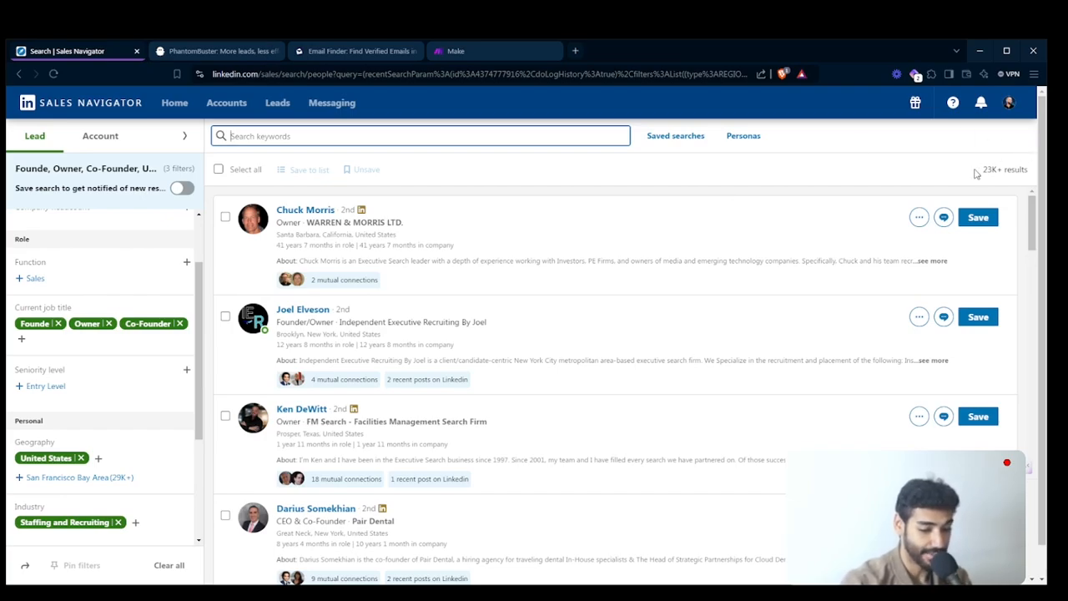
left_click_drag(991, 169, 1013, 170)
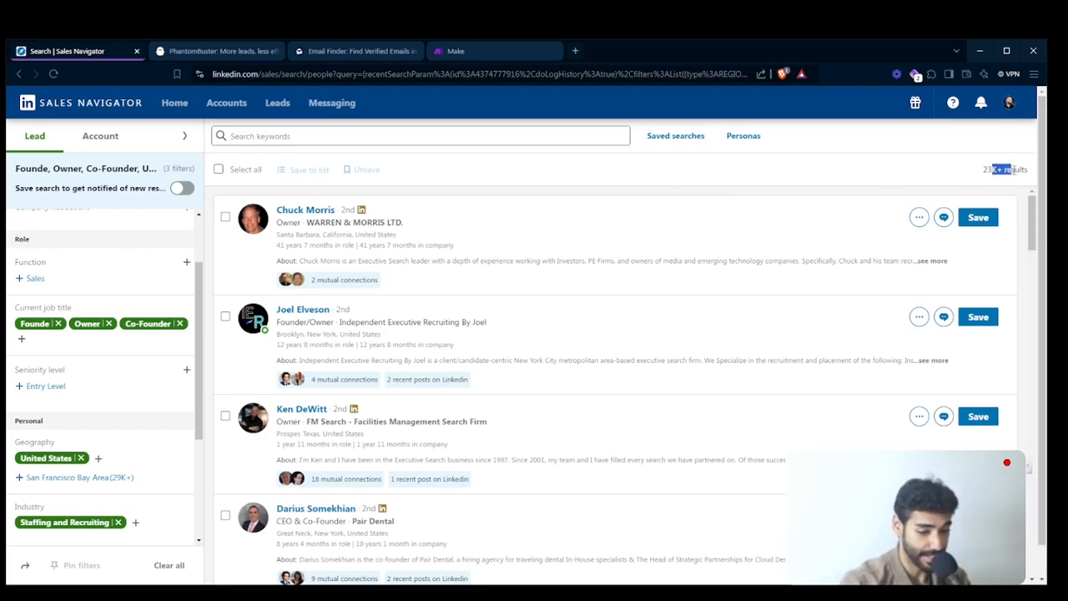
left_click(1013, 169)
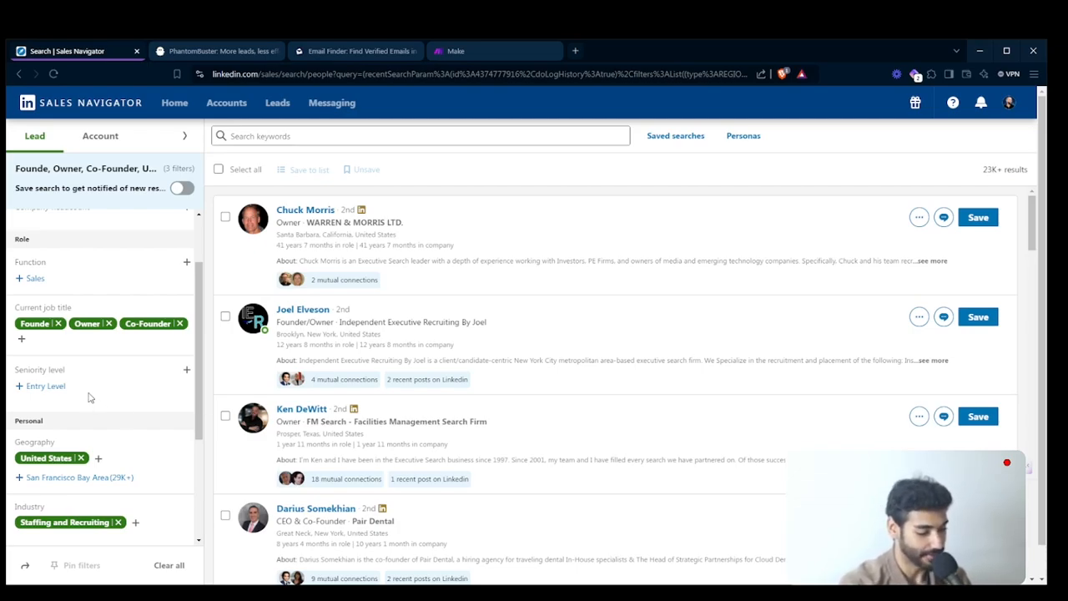
- Limit the company headcount filter to 11-50 and check the updated number of results
scroll(90, 397, "up", 1)
scroll(90, 397, "down", 1)
scroll(90, 397, "up", 2)
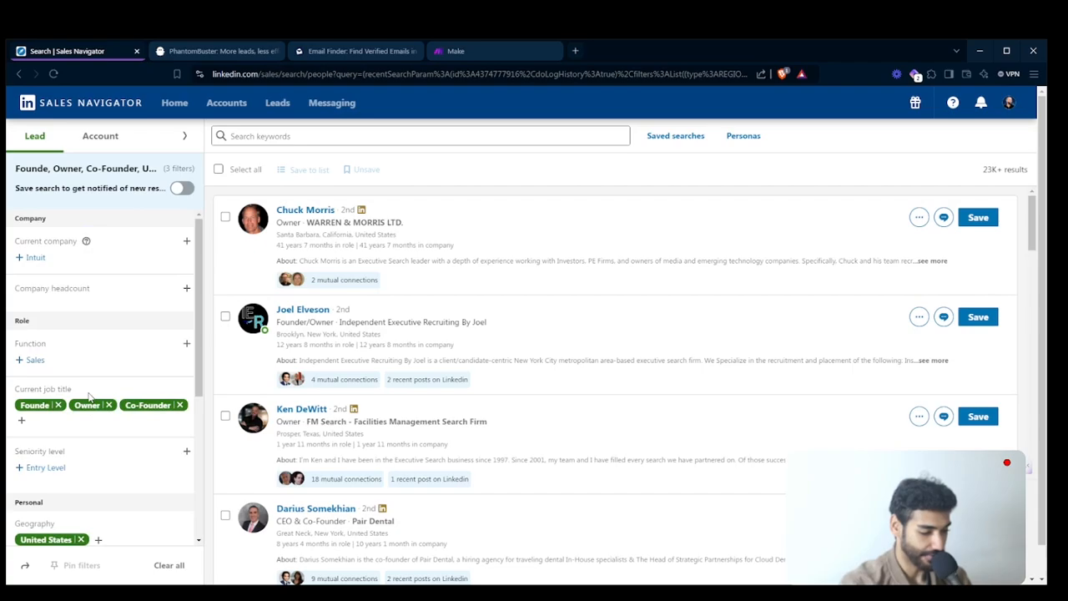
left_click(100, 291)
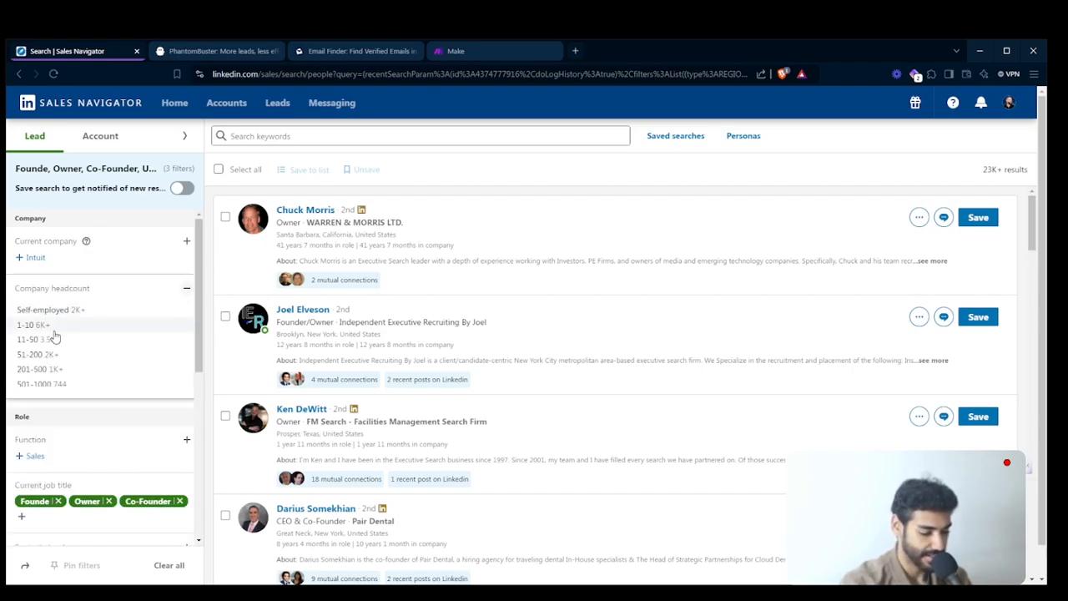
left_click(60, 340)
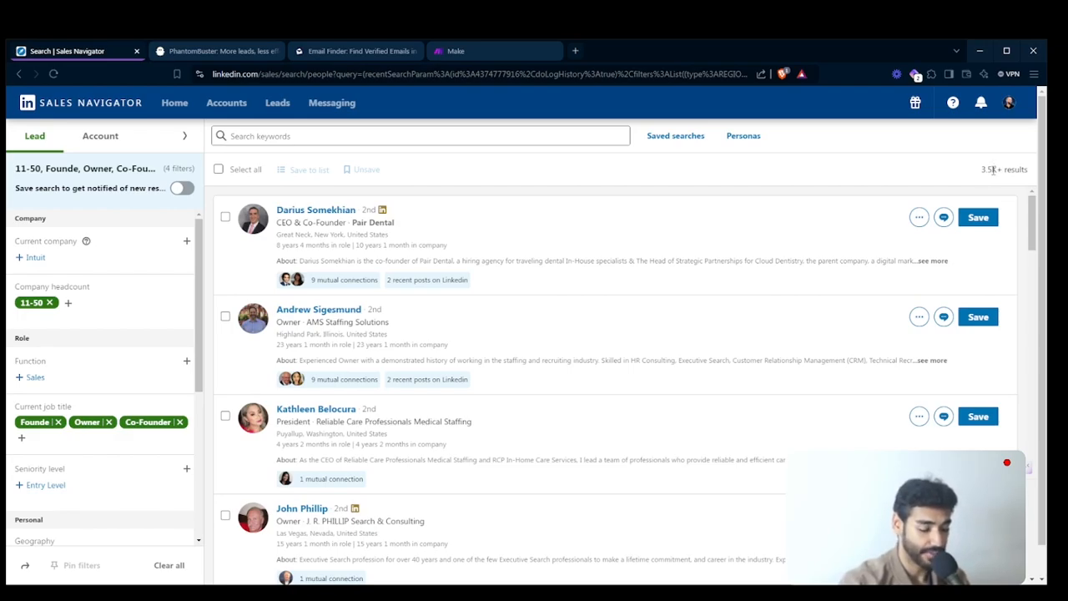
scroll(993, 170, "up", 5)
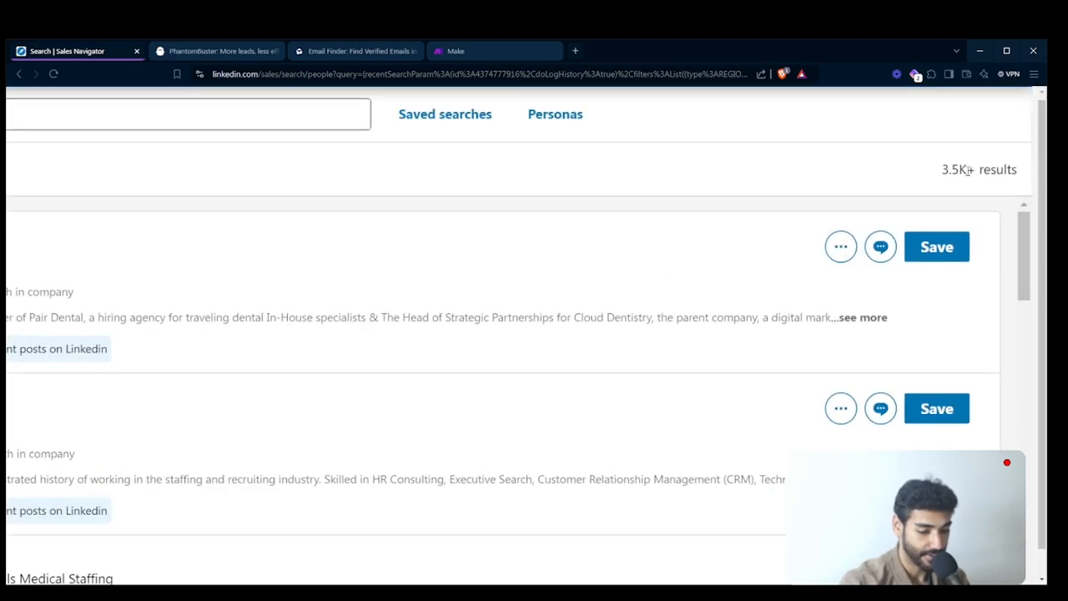
left_click_drag(941, 171, 955, 173)
left_click_drag(964, 172, 970, 172)
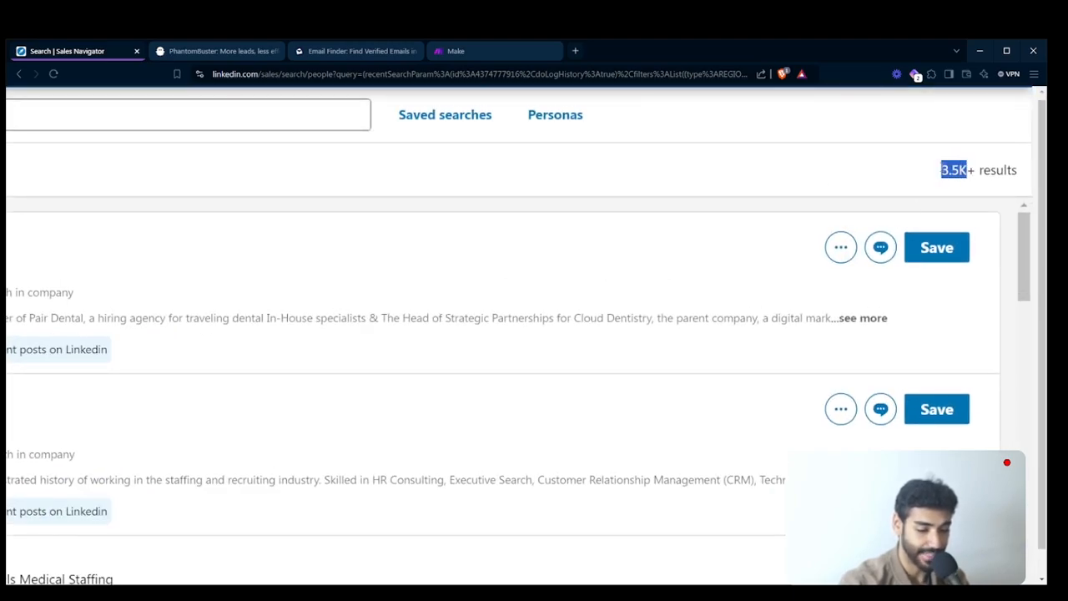
scroll(946, 170, "down", 5)
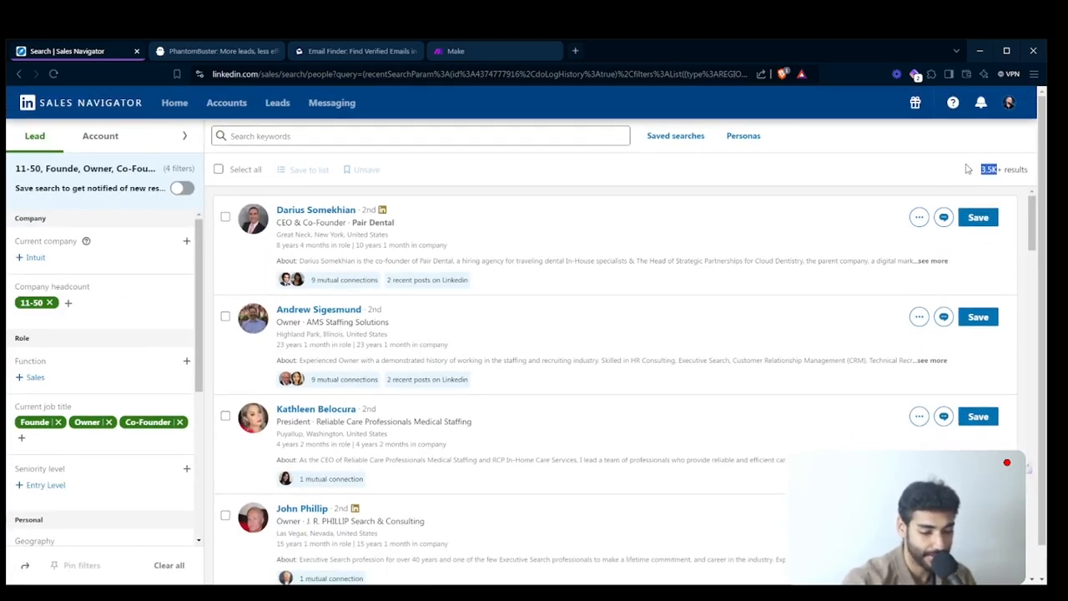
left_click(981, 164)
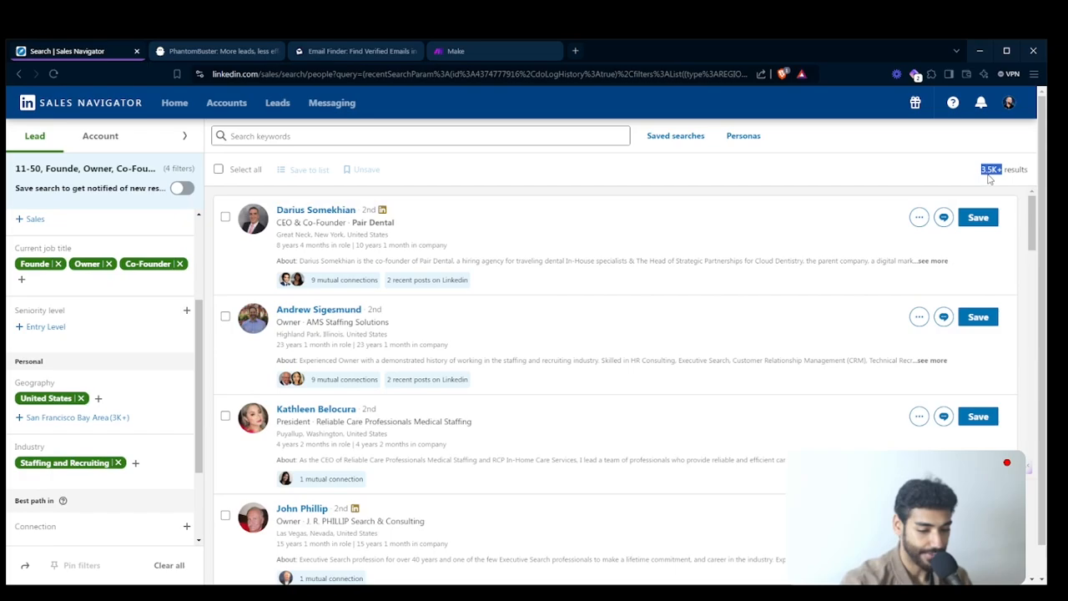
- Remove Co-Founder and Owner from the current job title filter
scroll(48, 417, "down", 2)
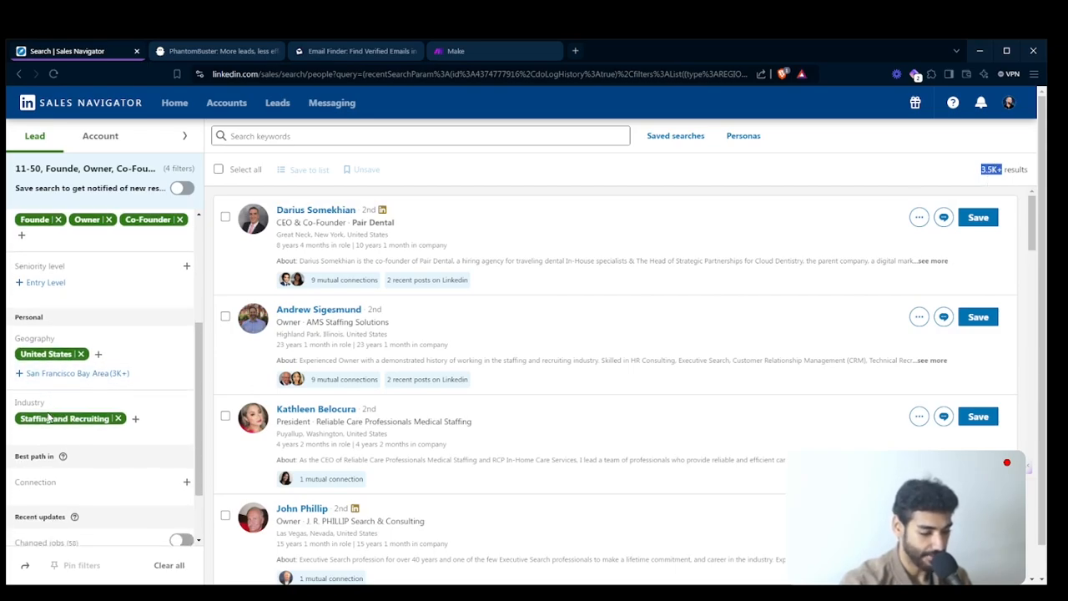
scroll(47, 417, "up", 3)
scroll(48, 417, "up", 1)
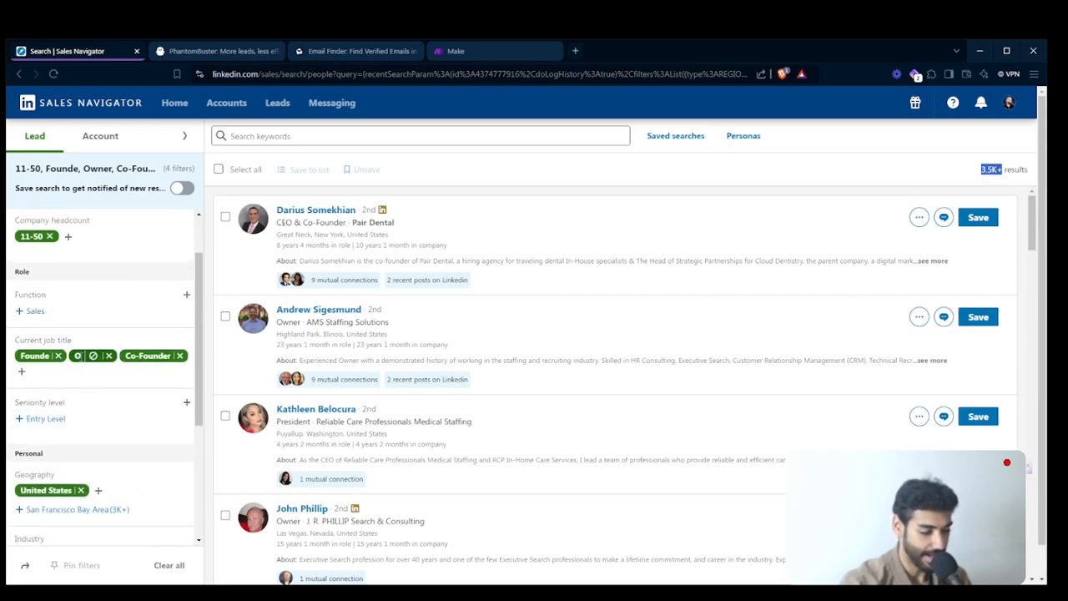
left_click(180, 356)
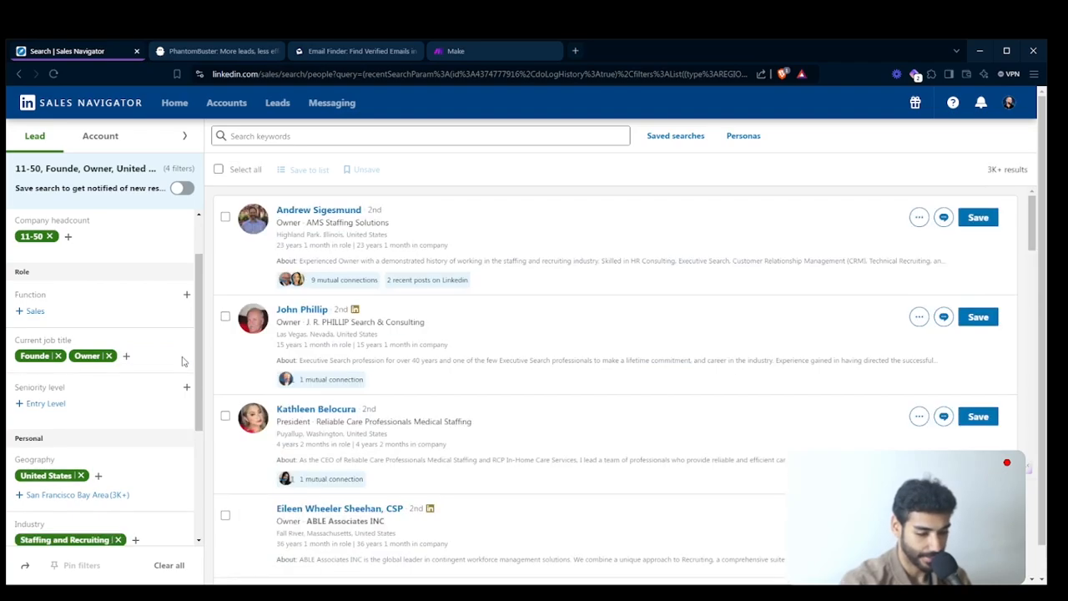
left_click(108, 357)
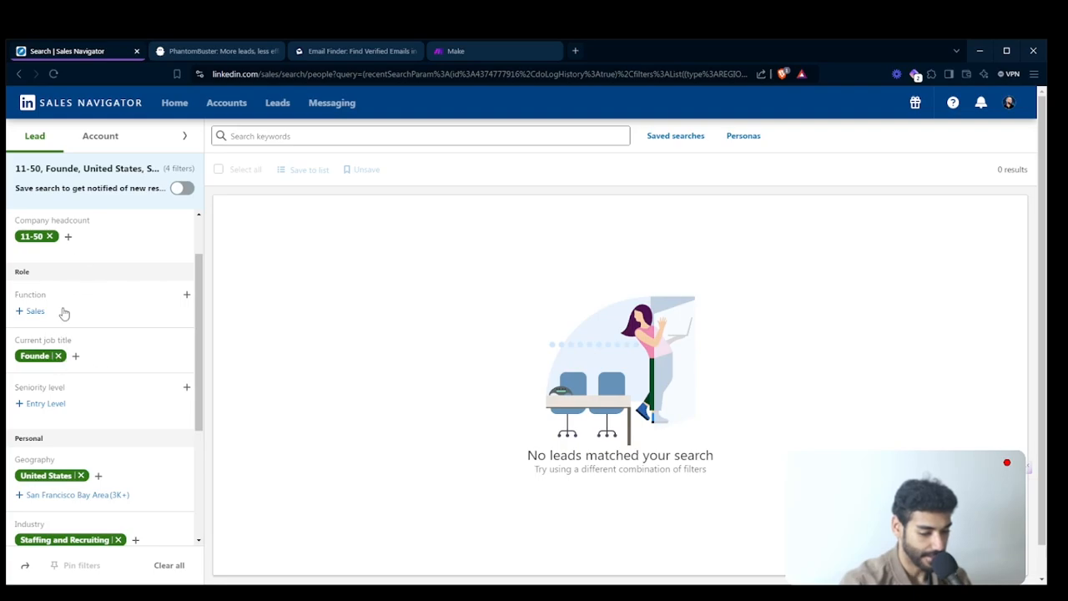
- Replace the misspelled "Founde" entry in the current job title filter with the suggested title Founder
left_click(59, 354)
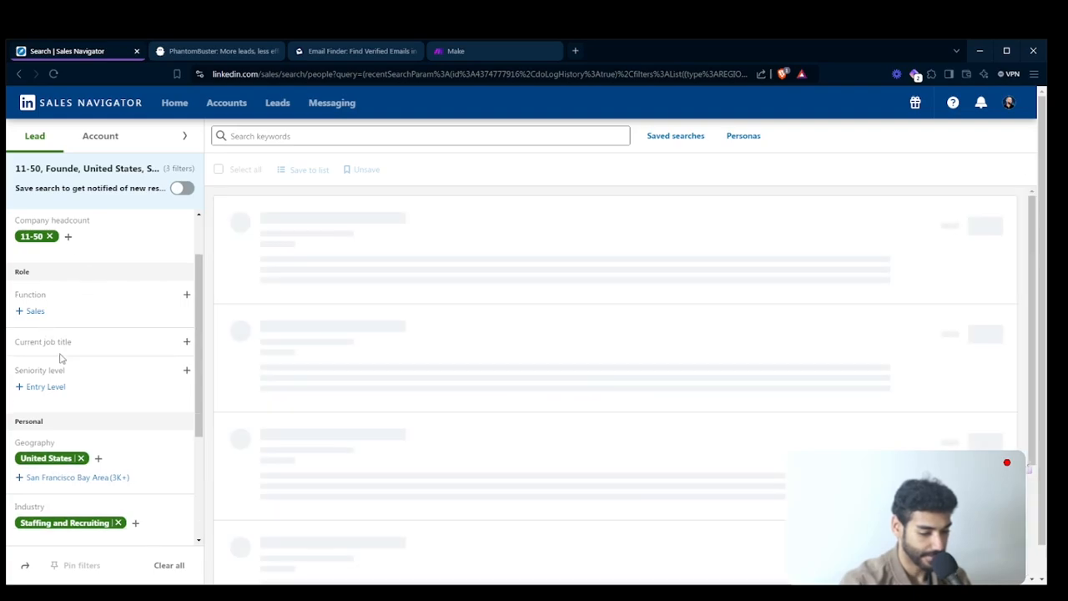
left_click(186, 341)
type("Founder")
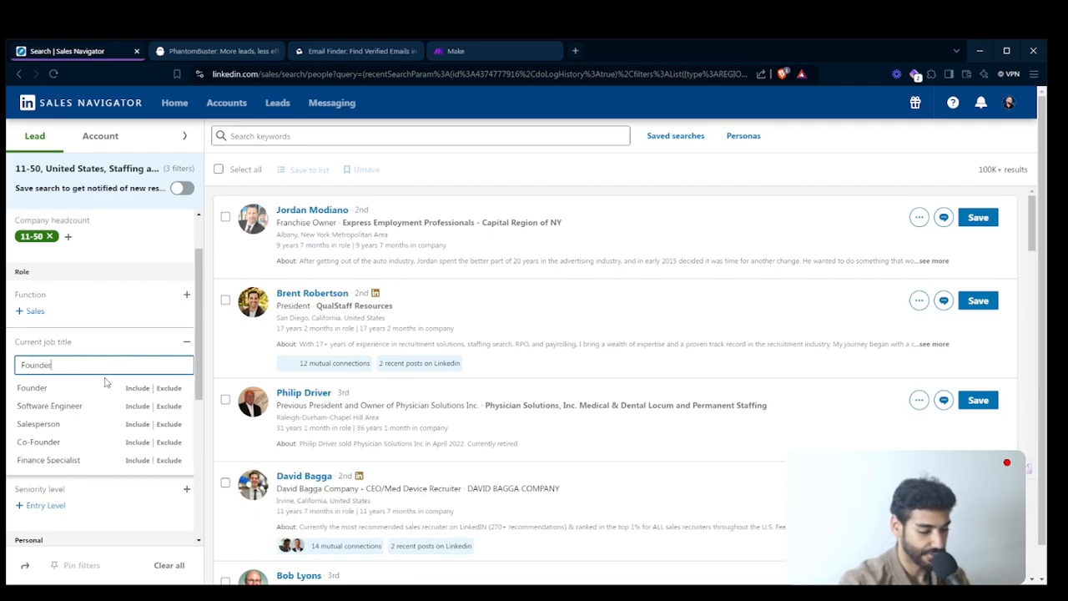
left_click(82, 392)
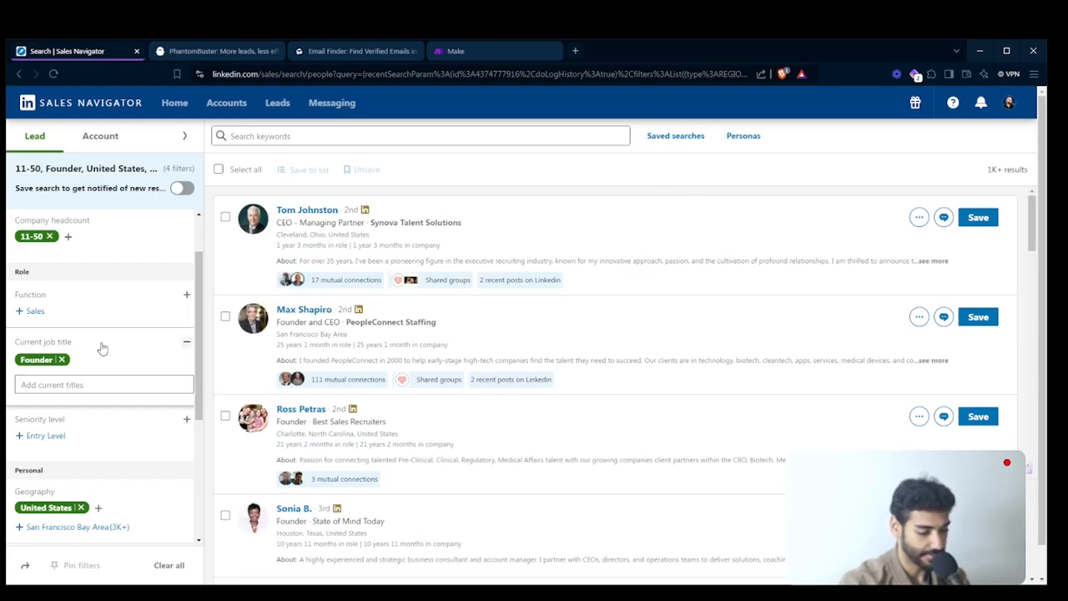
- Look up "Co-f" among the current job titles, include Co-Founder, and check the number of results
left_click(59, 384)
type("Co")
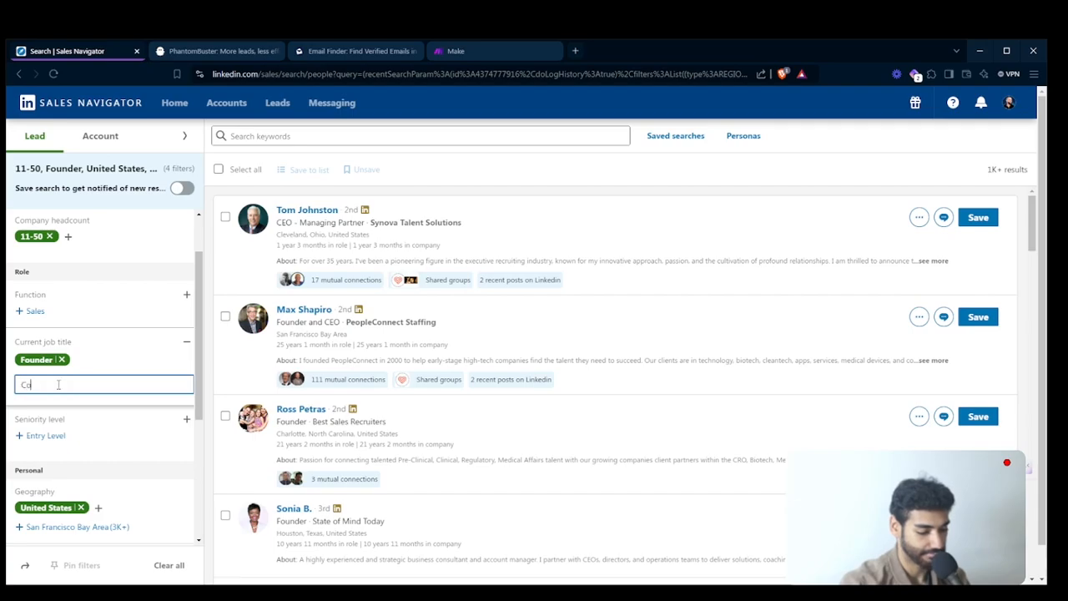
type("-")
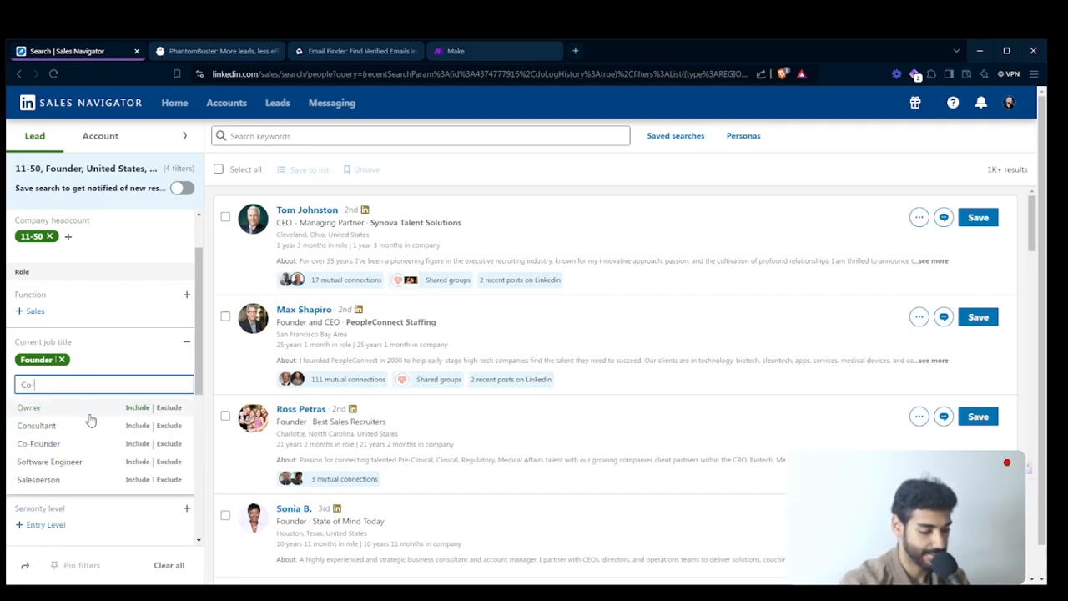
type("f")
left_click(69, 411)
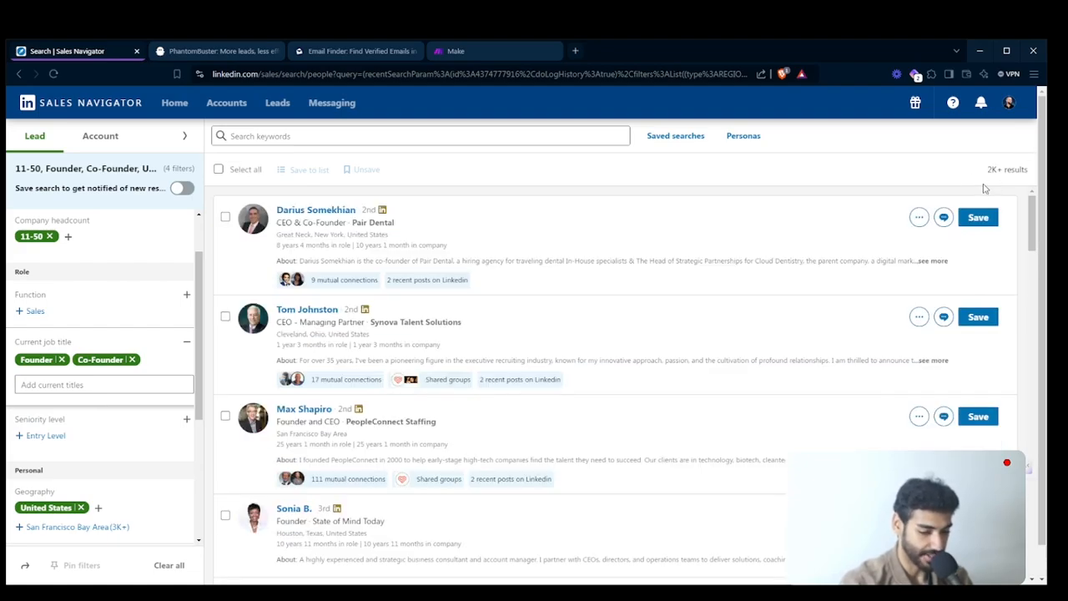
triple_click(1002, 169)
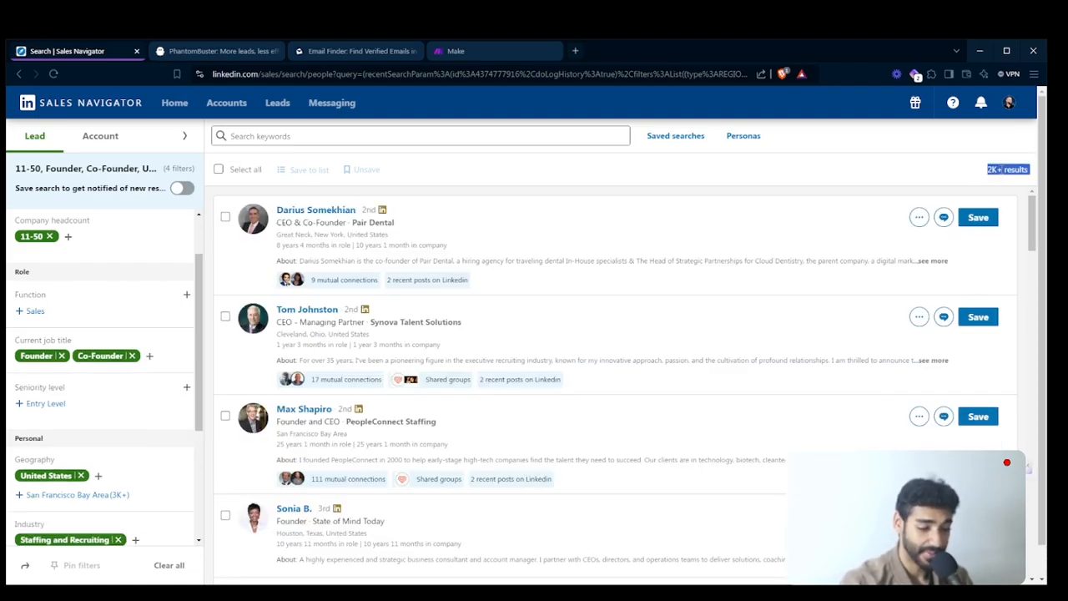
left_click(1001, 169)
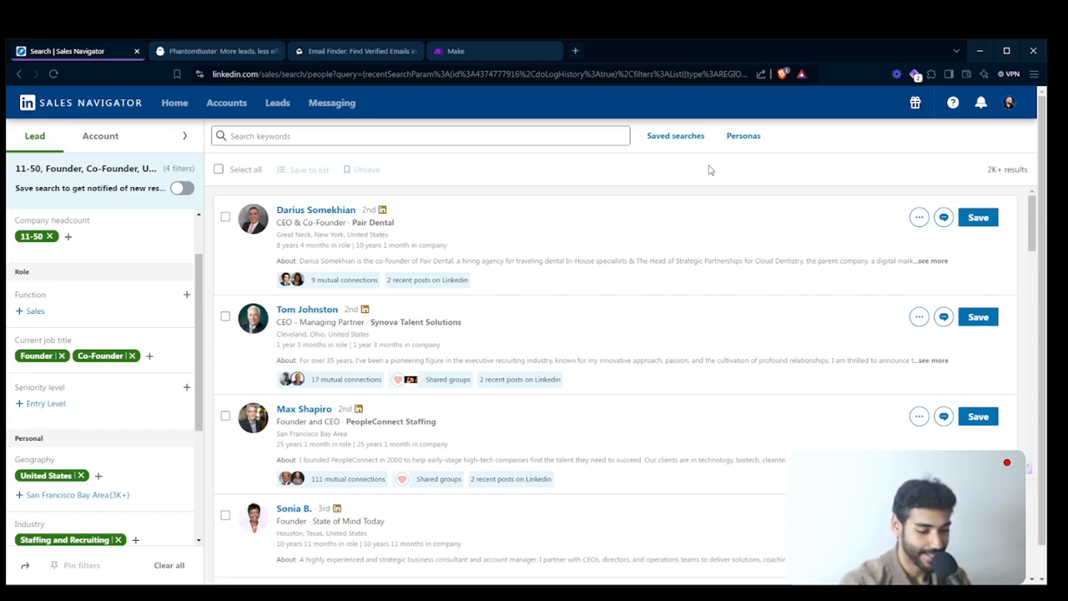
- Take the Co-Founder title back out of the current job title filter
scroll(86, 461, "down", 3)
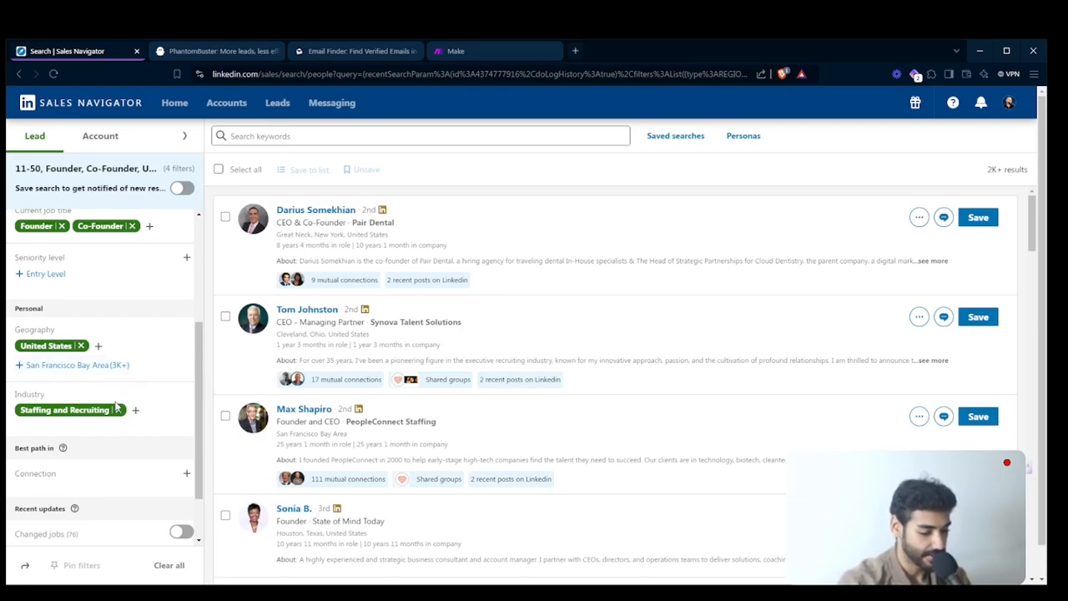
scroll(93, 383, "up", 1)
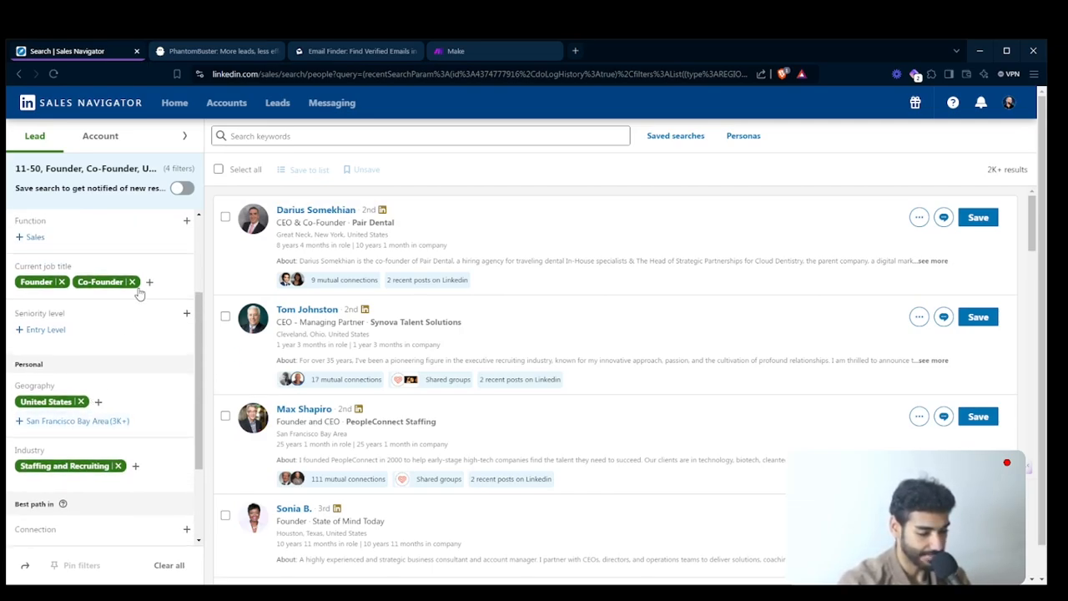
left_click(132, 282)
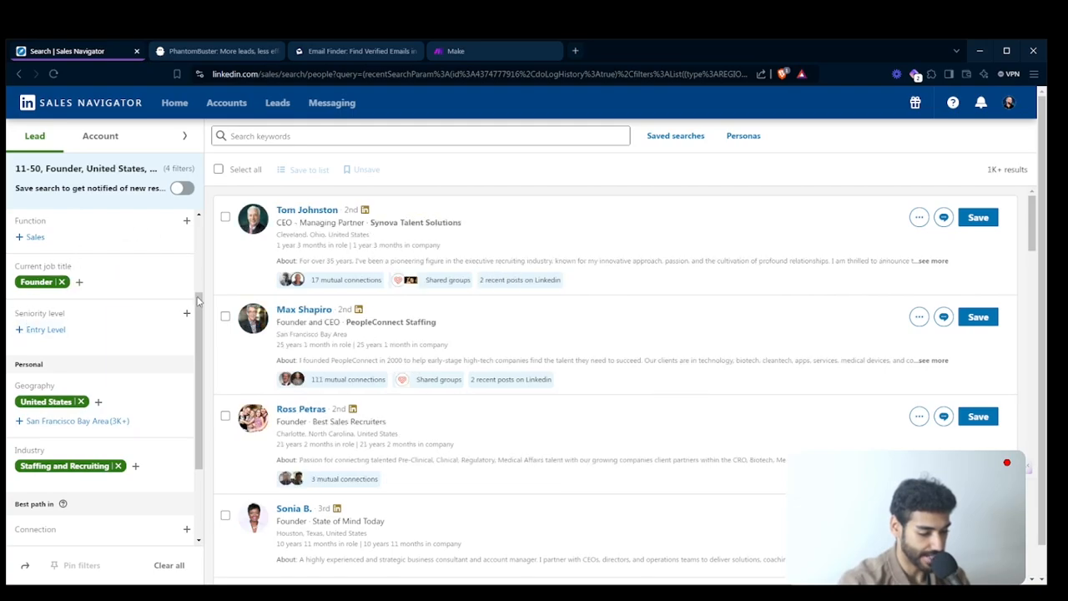
- Replace the United States geography filter with New York, United States, and check the number of results
left_click(81, 401)
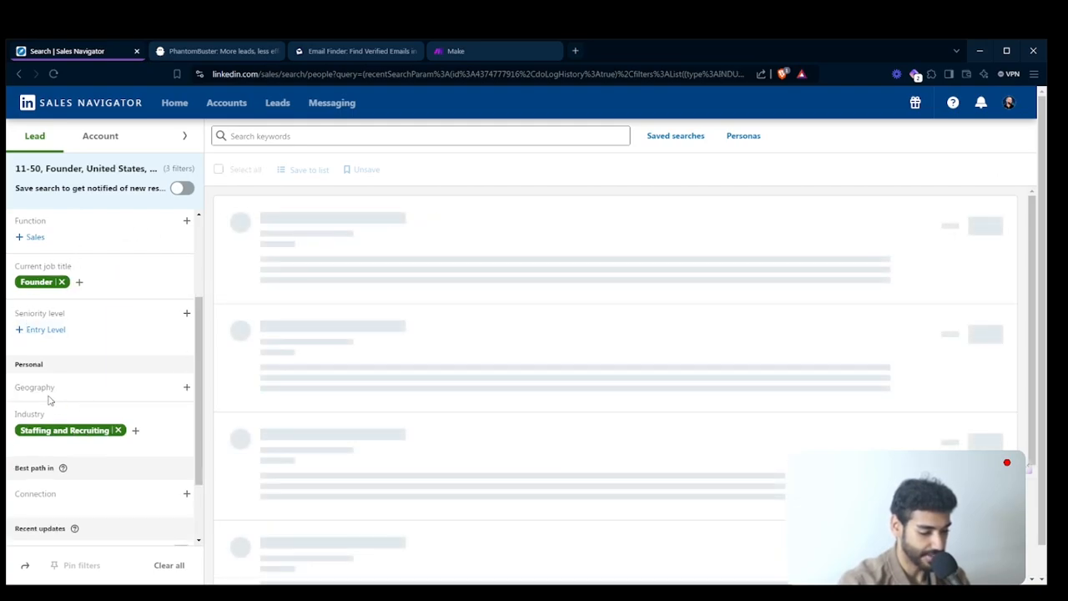
left_click(50, 393)
type("new")
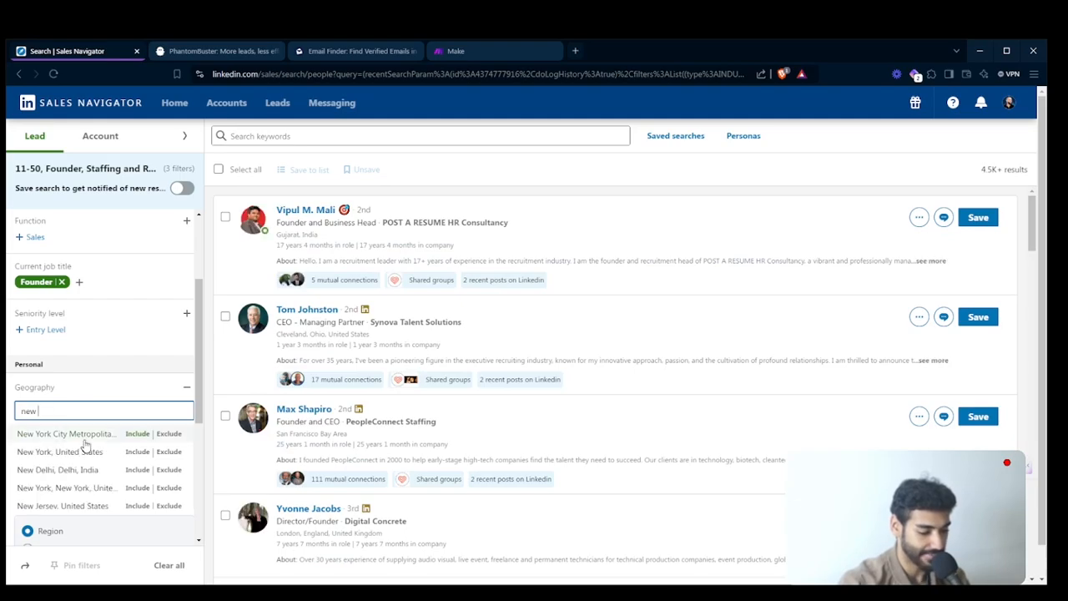
left_click(85, 451)
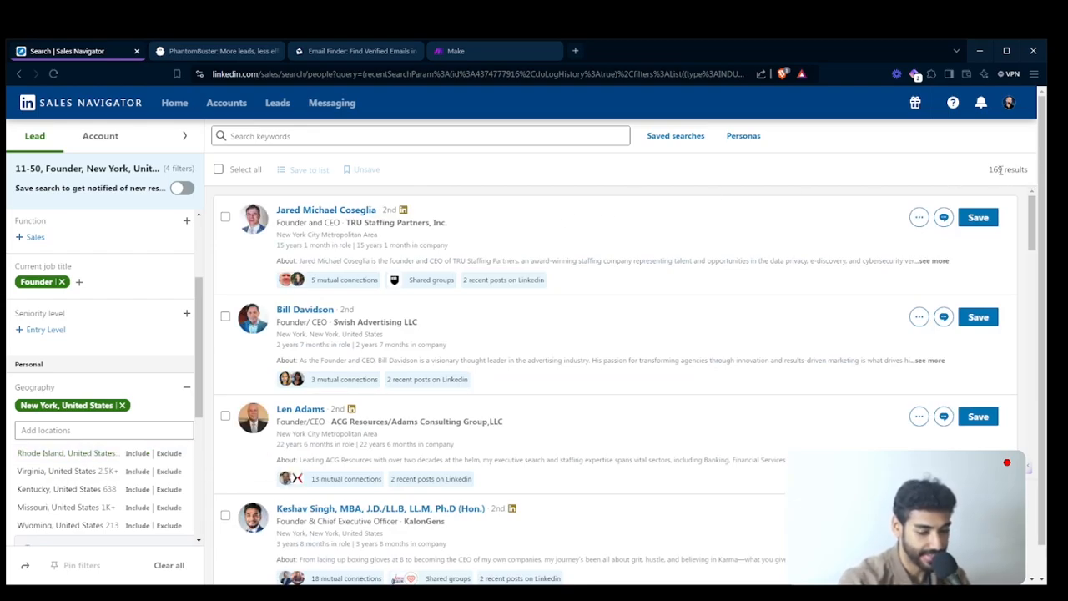
scroll(265, 344, "down", 1)
scroll(267, 342, "up", 1)
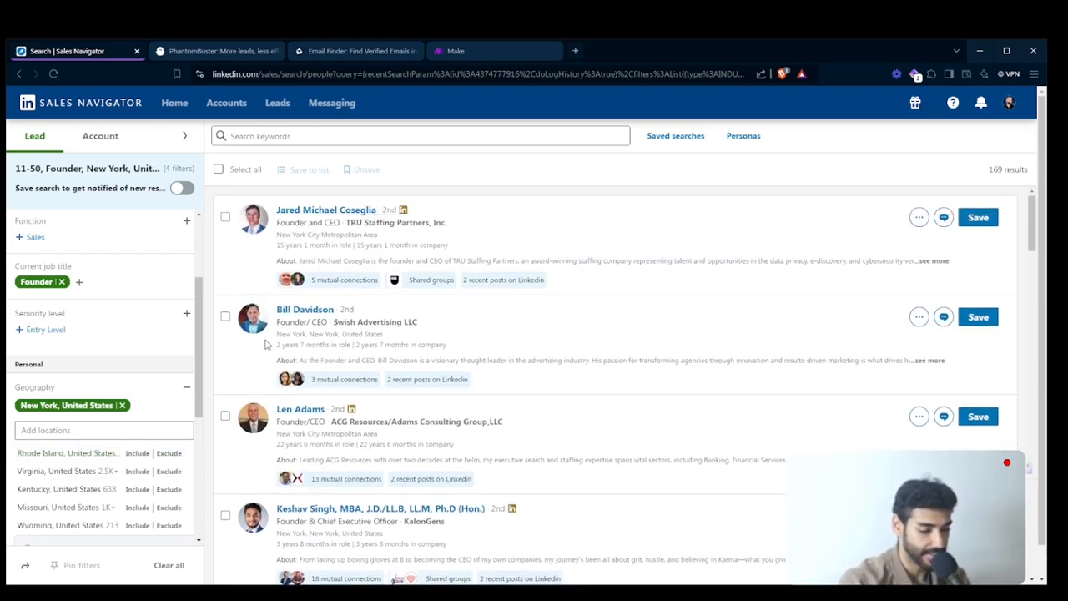
- Select the filtered search's URL, then switch to PhantomBuster and open its Sales Navigator solutions
left_click(302, 73)
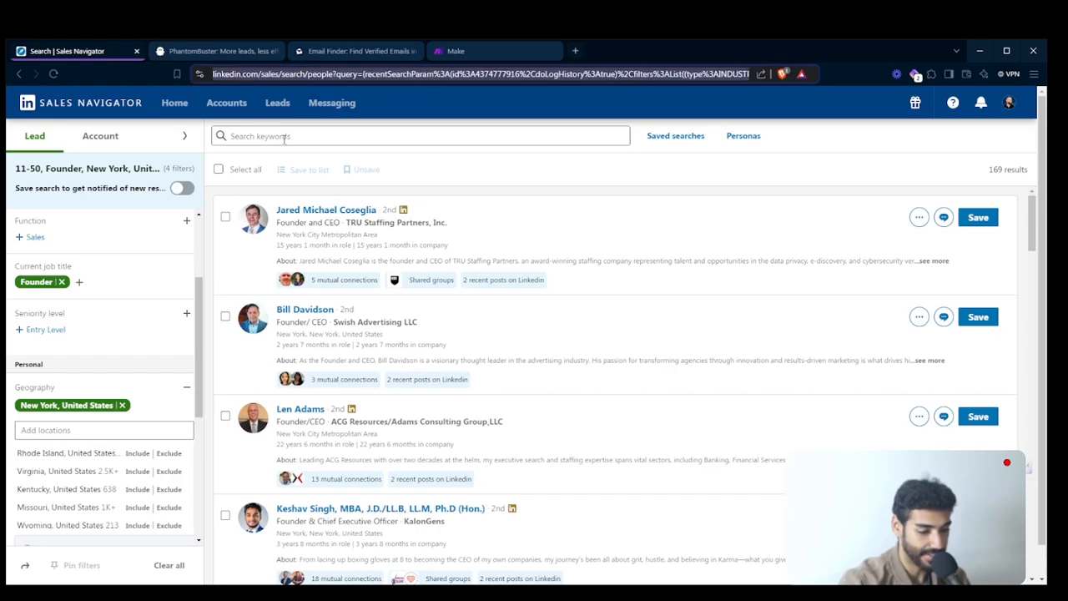
left_click(205, 47)
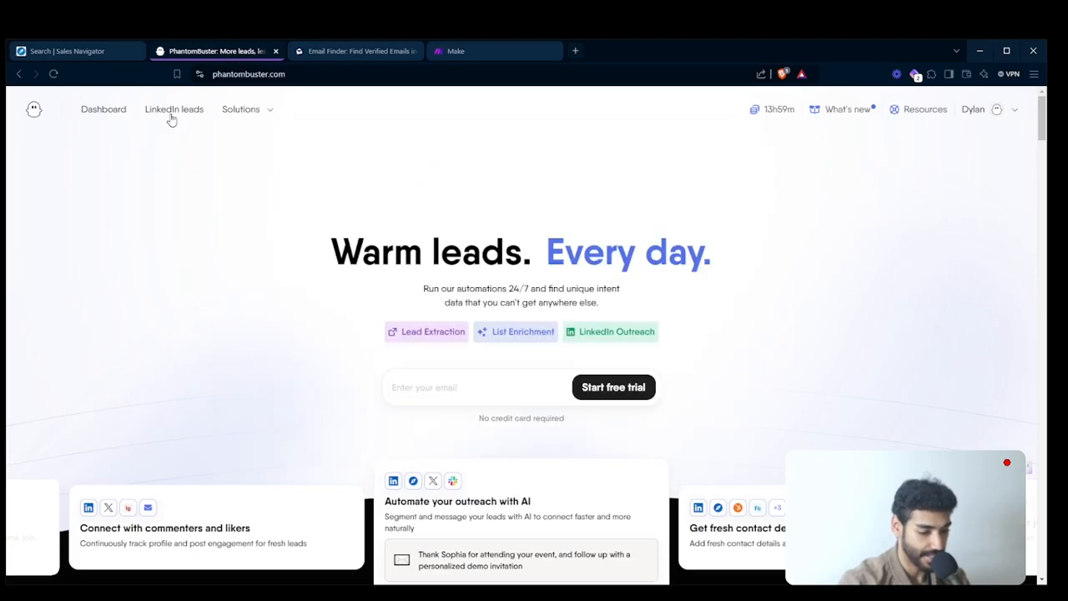
left_click(240, 109)
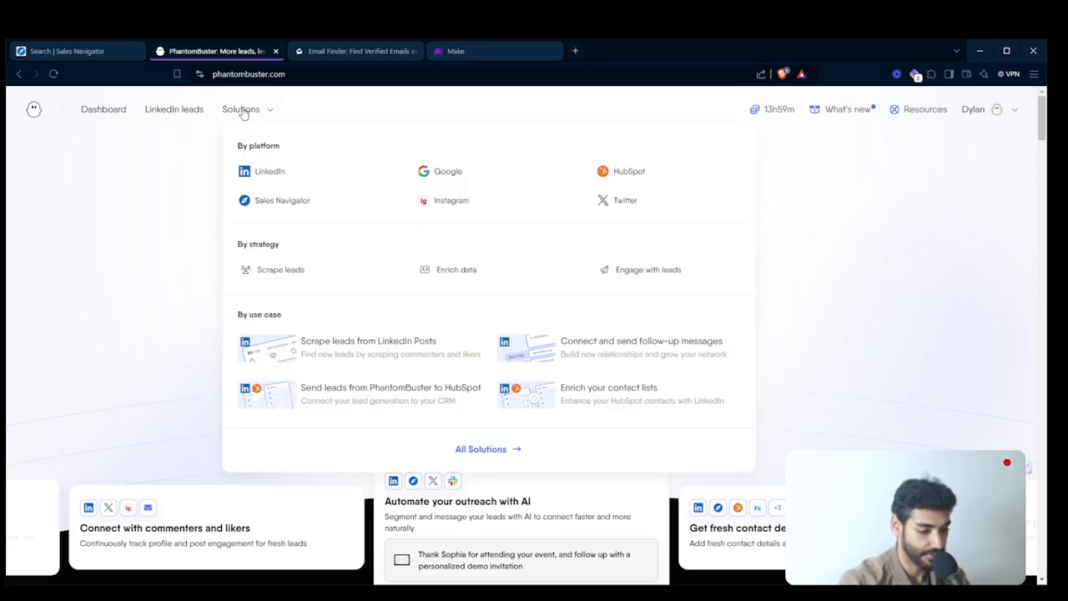
left_click(278, 201)
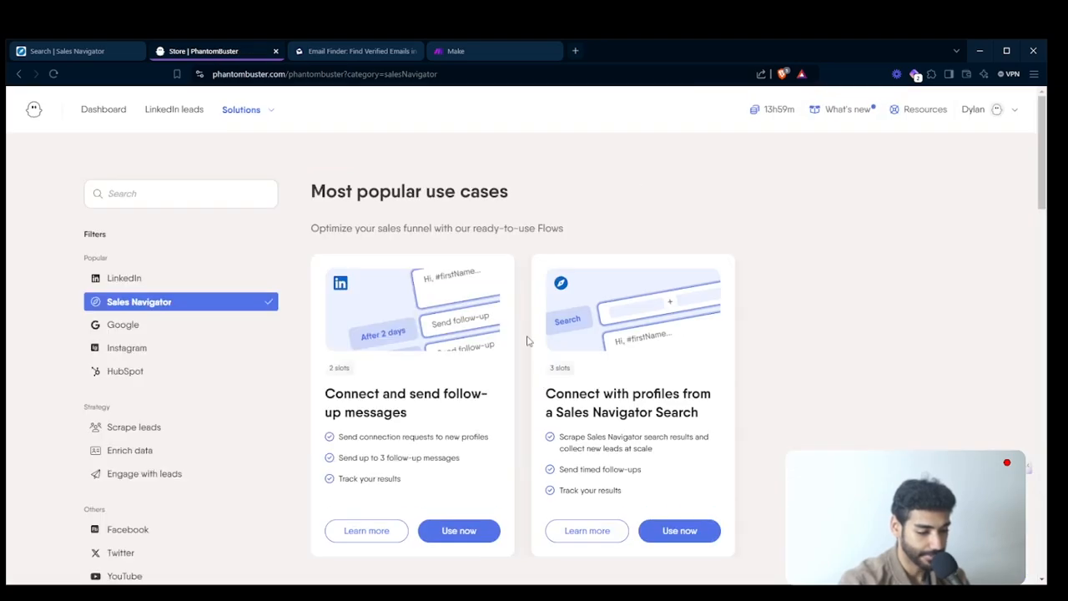
- Try to start using the Sales Navigator Search Export phantom, and dismiss the upgrade offer
scroll(342, 314, "down", 5)
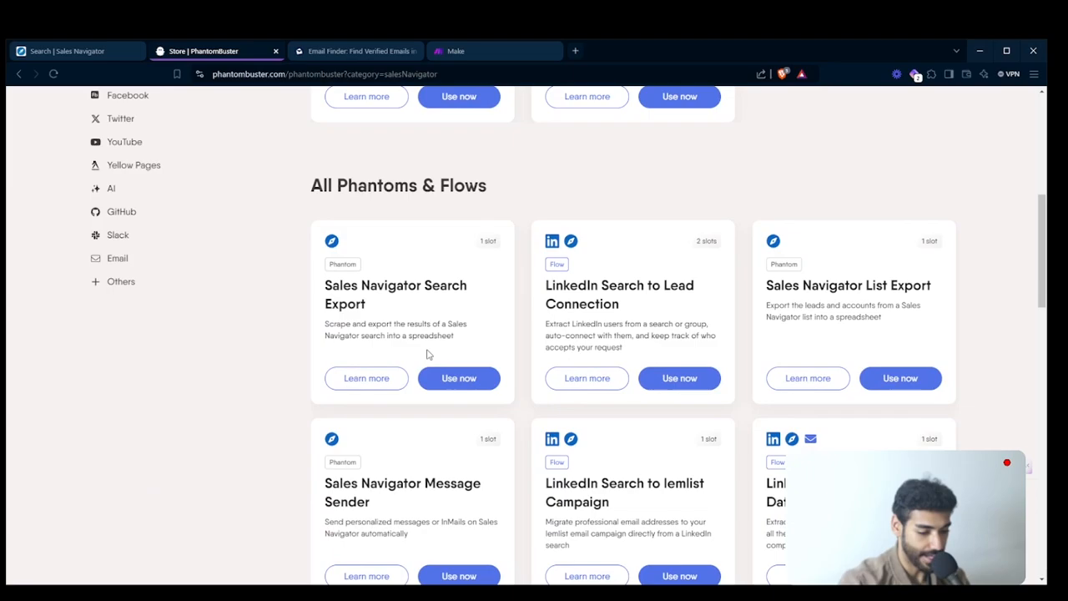
left_click(433, 379)
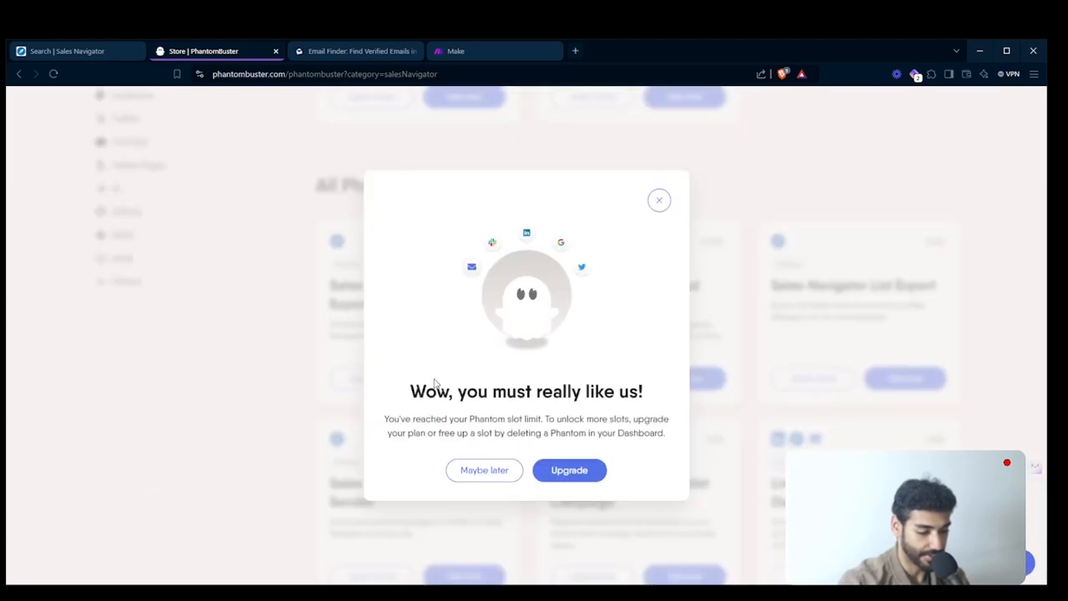
left_click(659, 200)
scroll(313, 258, "up", 6)
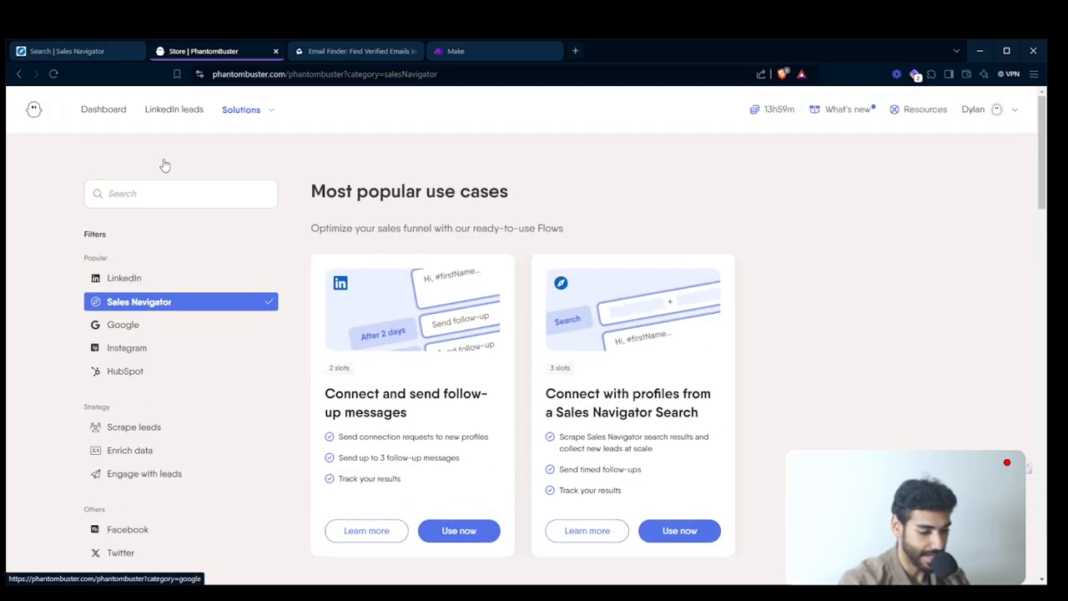
- Delete the "Owner, Co Owner, Vice President Legal, Acc, Fin, Software" phantom from the dashboard, then return to the solutions store
left_click(116, 116)
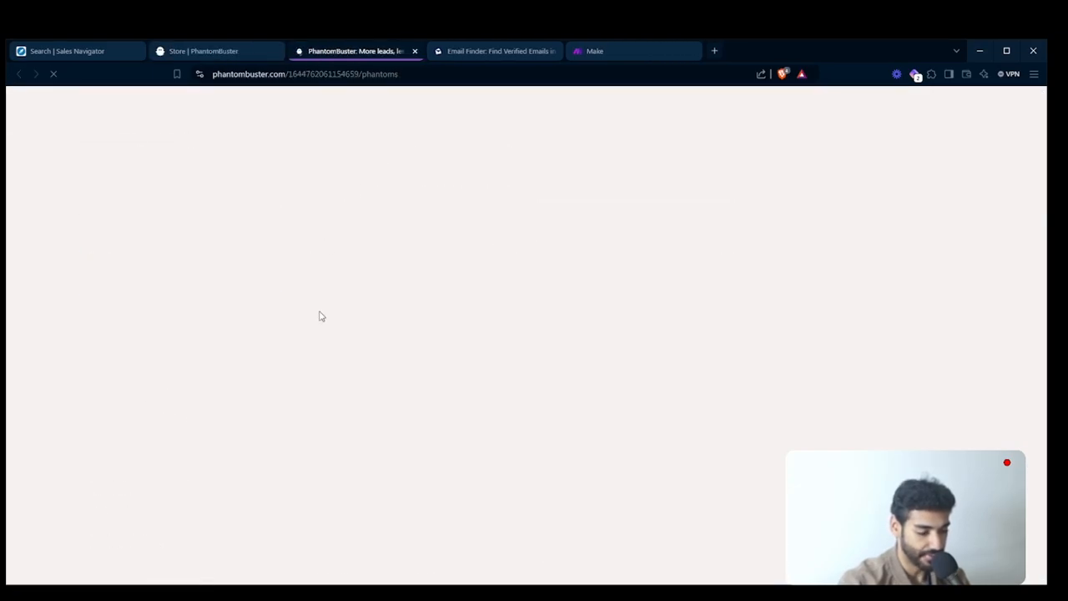
scroll(317, 311, "down", 10)
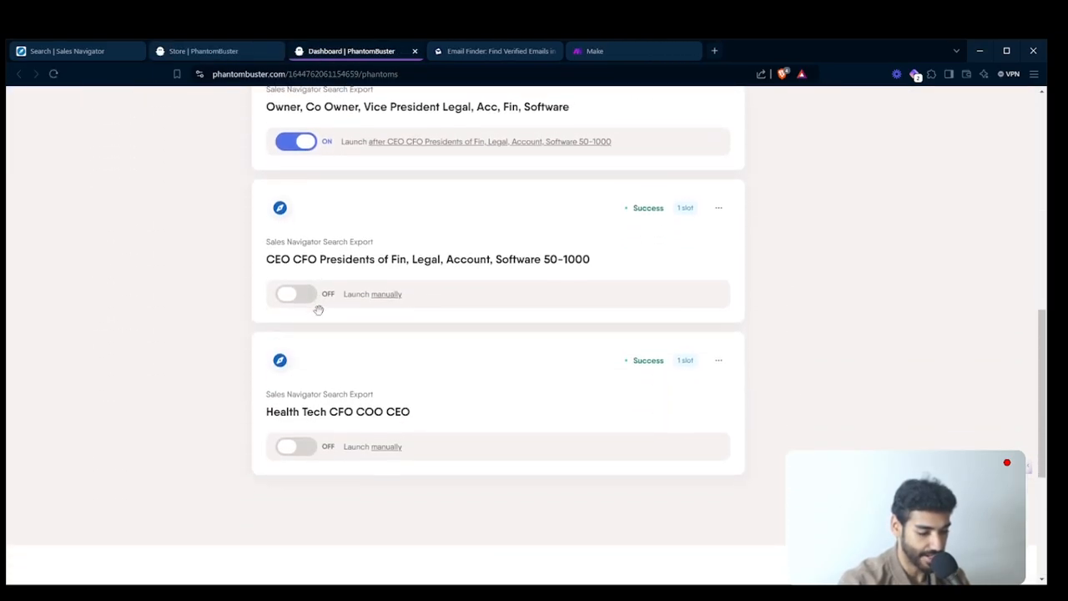
scroll(729, 317, "up", 1)
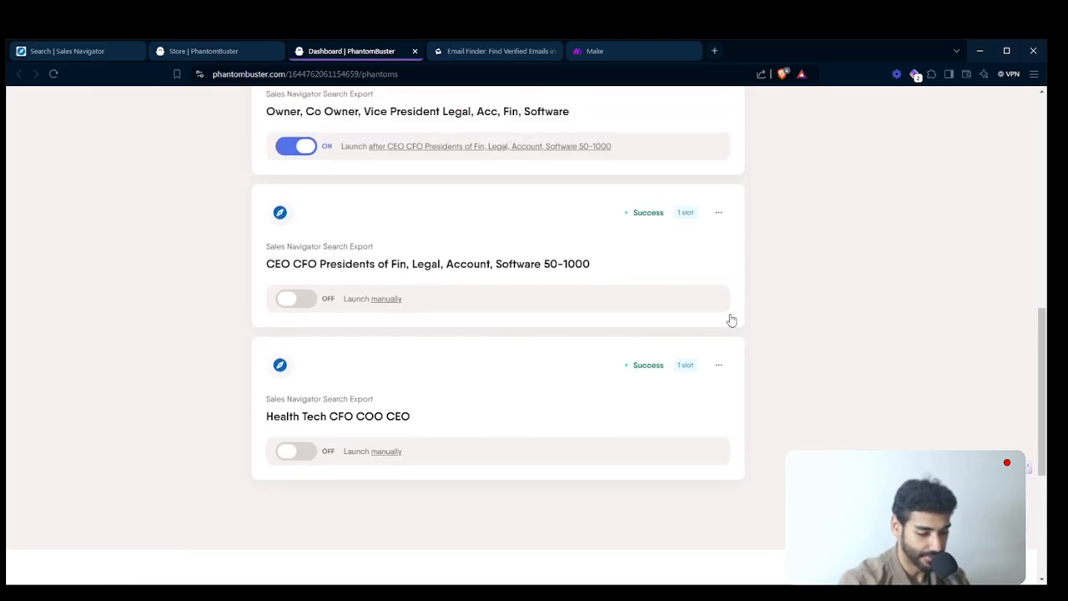
scroll(728, 202, "up", 4)
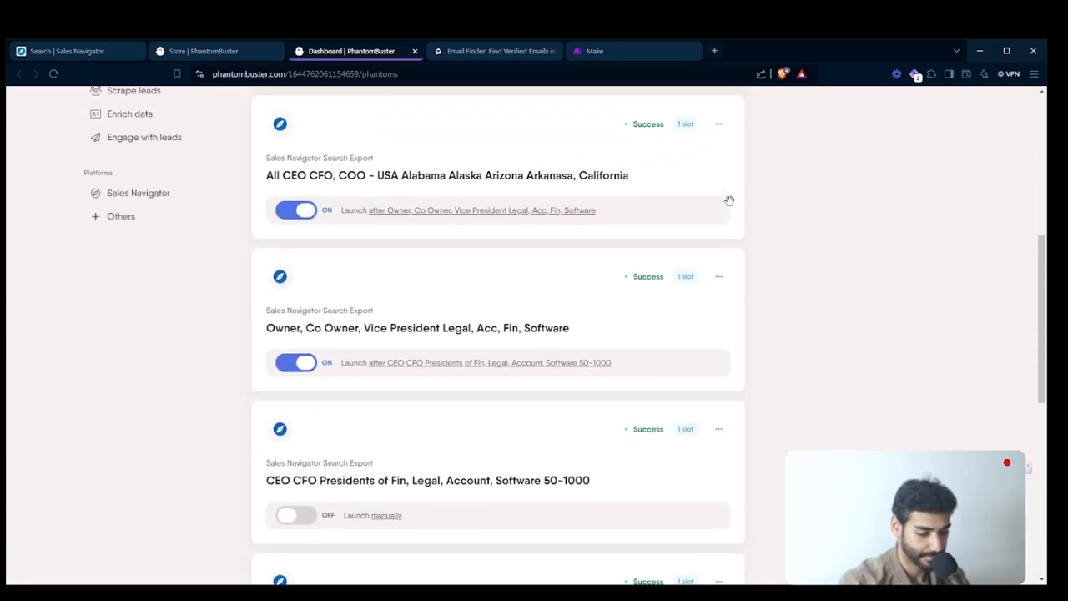
left_click(718, 276)
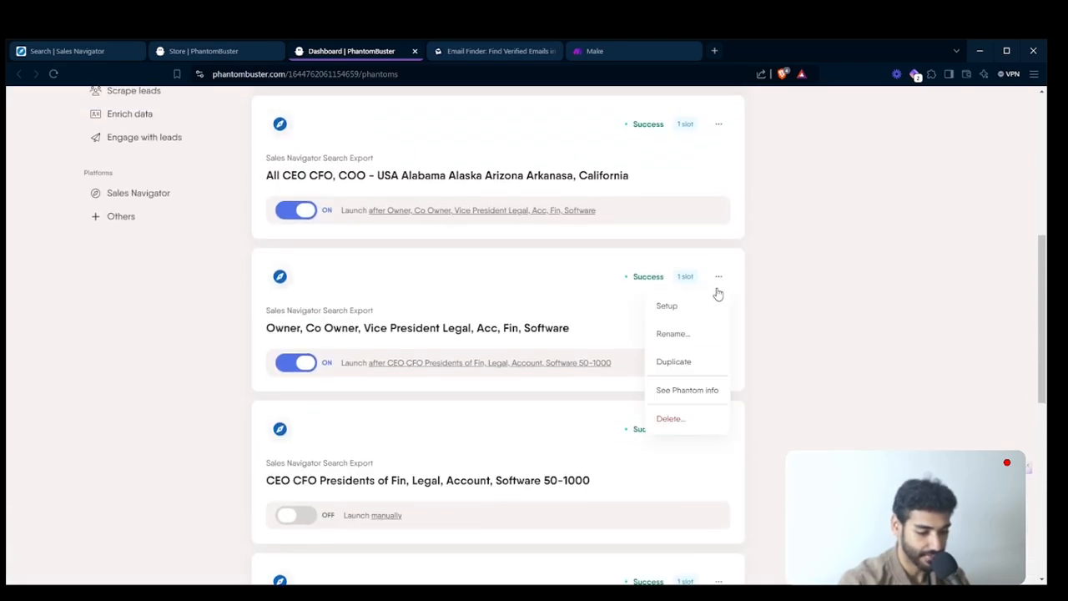
left_click(686, 418)
left_click(584, 204)
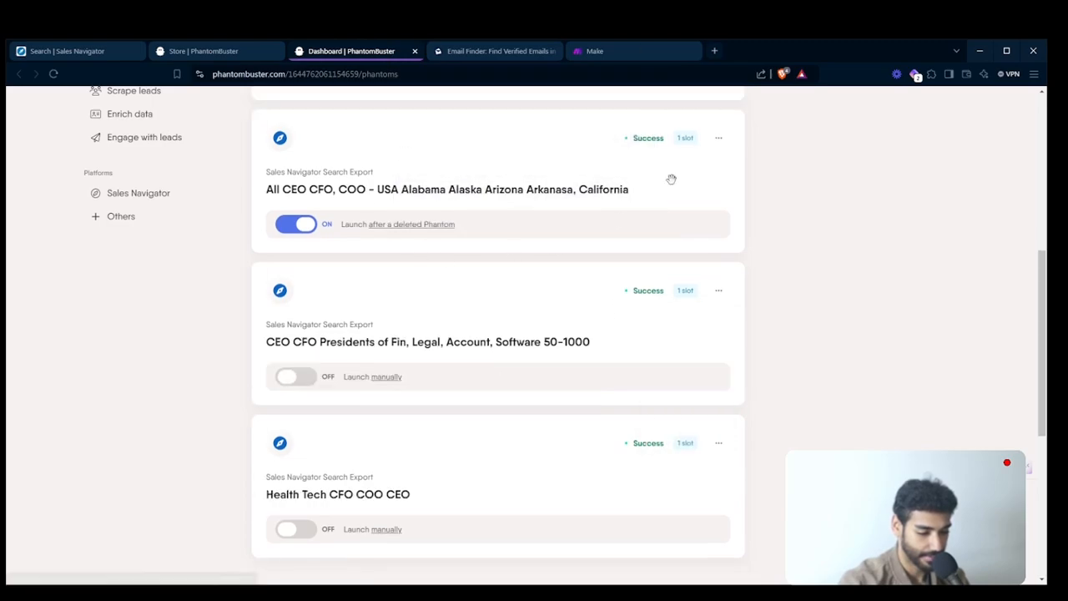
key("ctrl+w")
- Start a new Sales Navigator Search Export phantom and save the copied search URL as its search to export
scroll(340, 321, "down", 10)
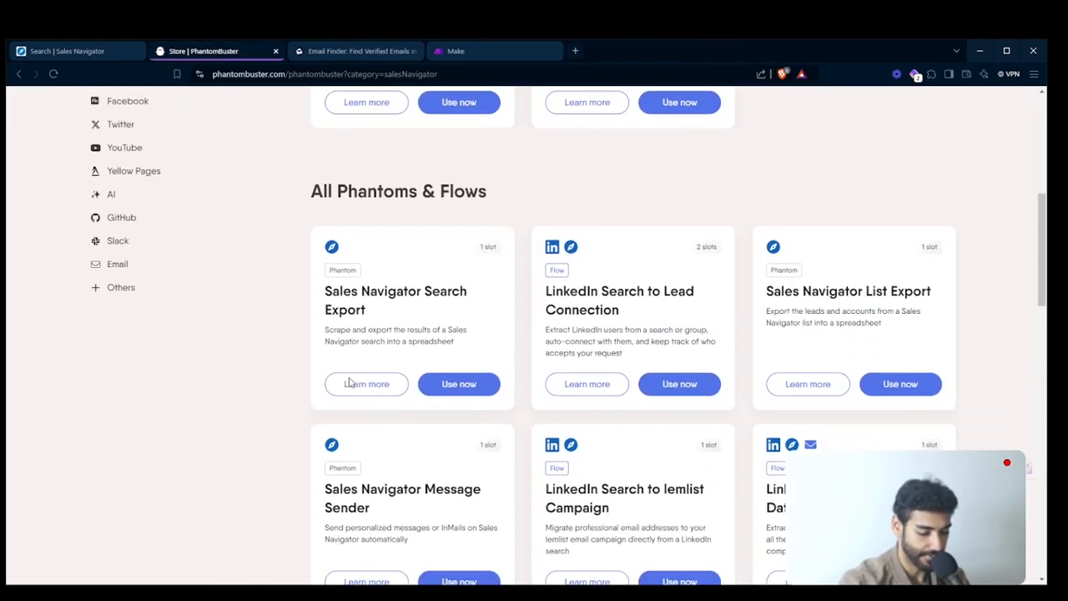
left_click(465, 307)
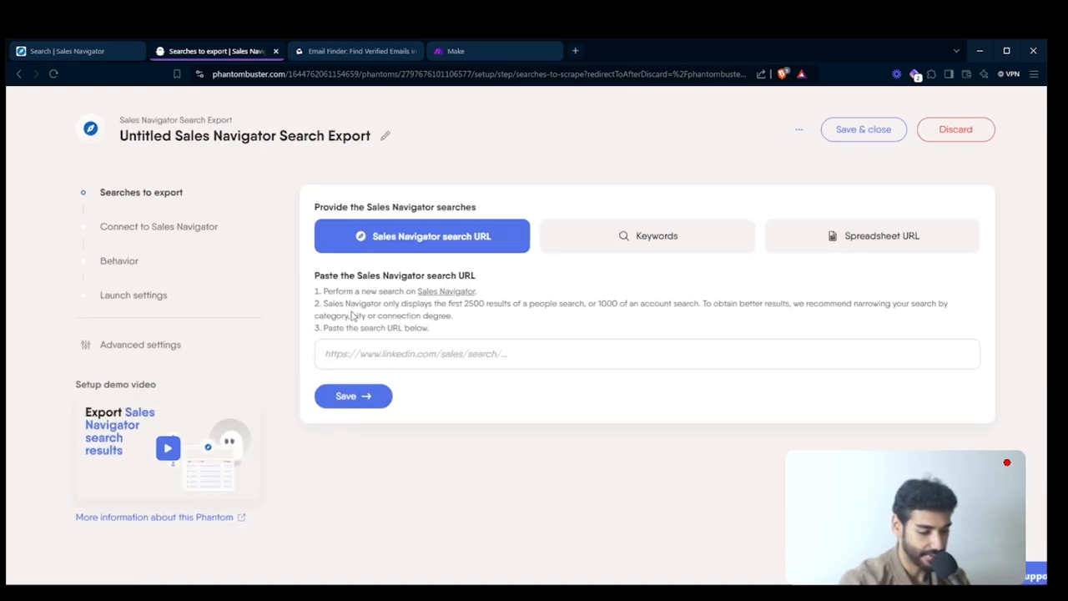
scroll(354, 316, "up", 5)
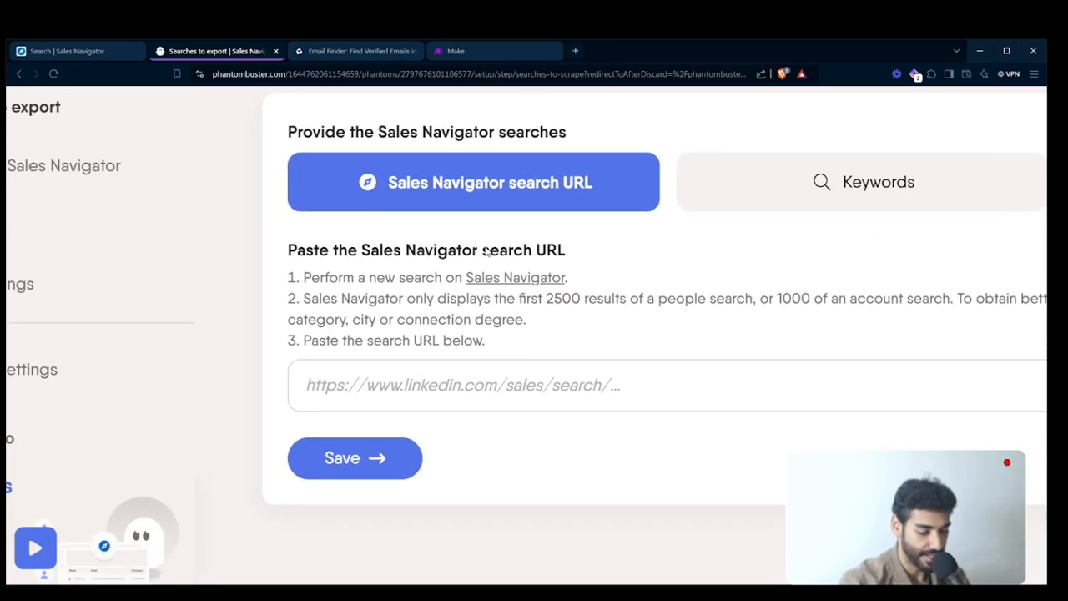
scroll(538, 257, "right", 3)
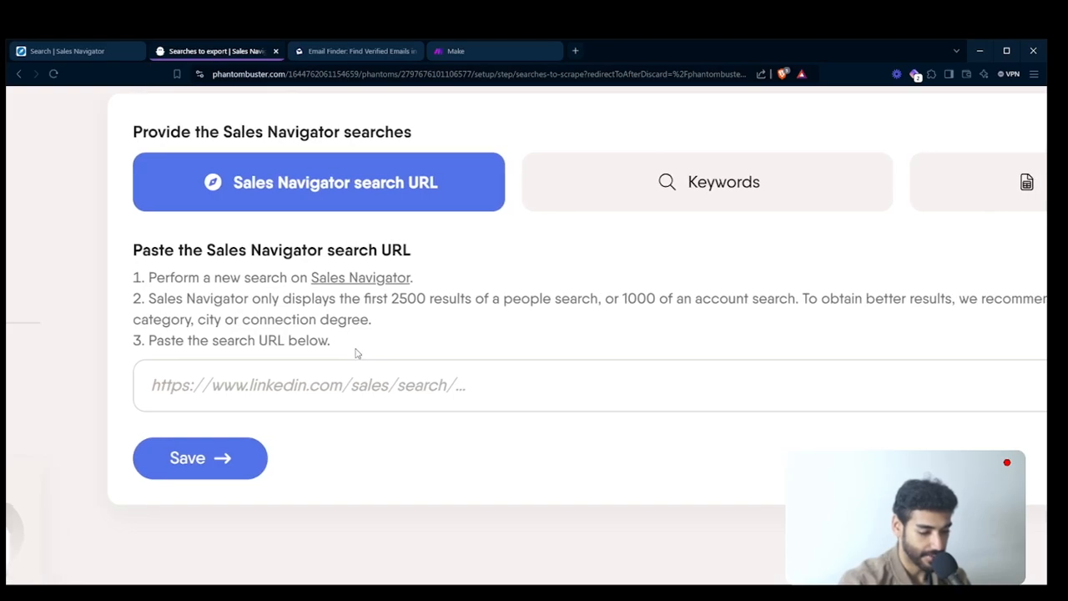
left_click(343, 383)
key("ctrl+v")
scroll(507, 406, "down", 5)
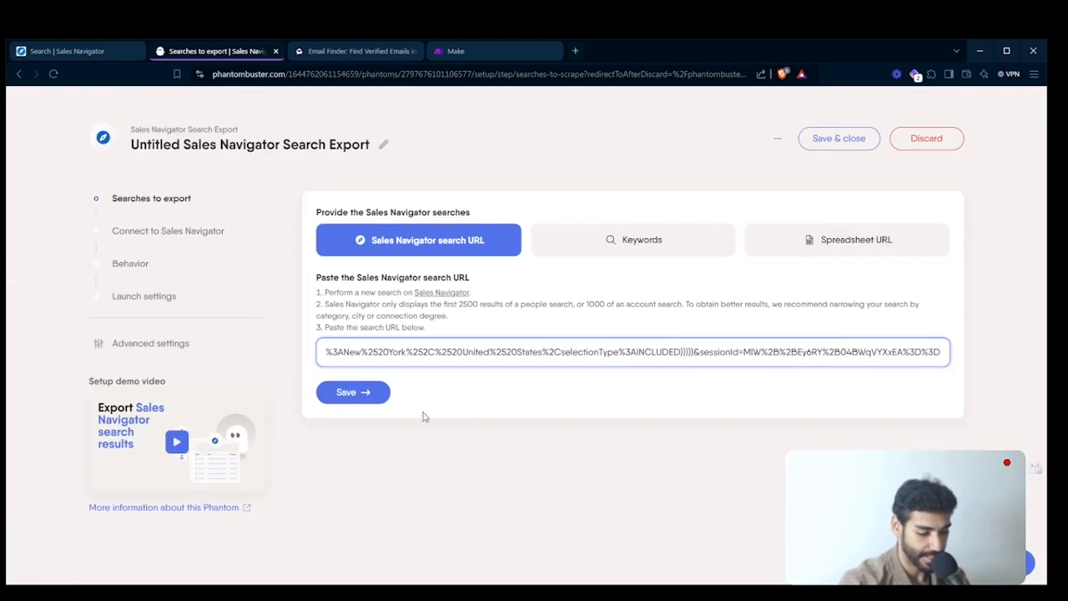
left_click(384, 399)
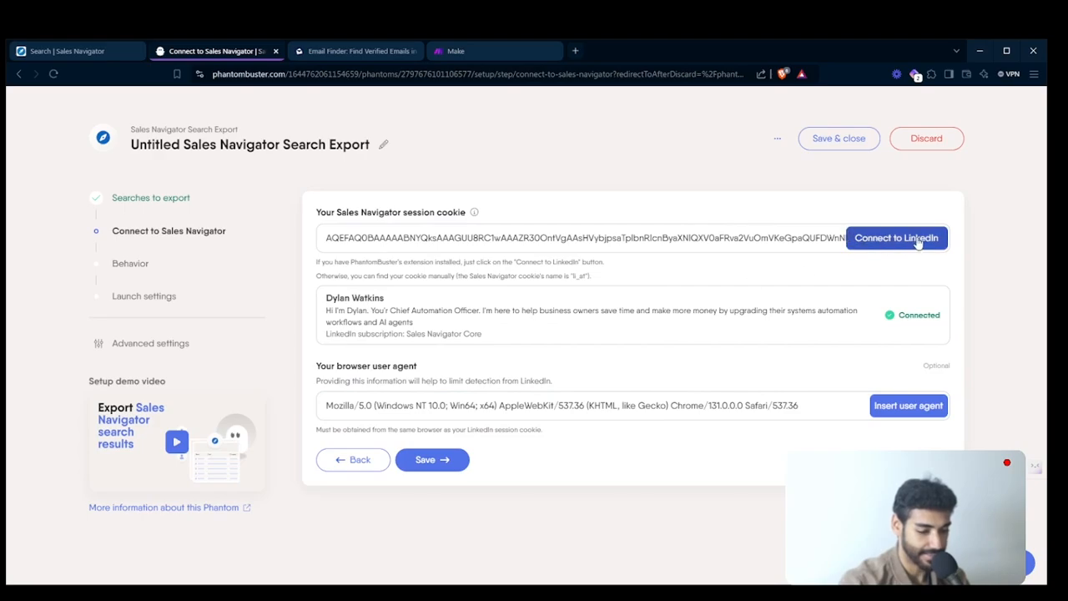
- Accept the connected Sales Navigator account, and set the results to export per search URL and per launch to 169
left_click(431, 459)
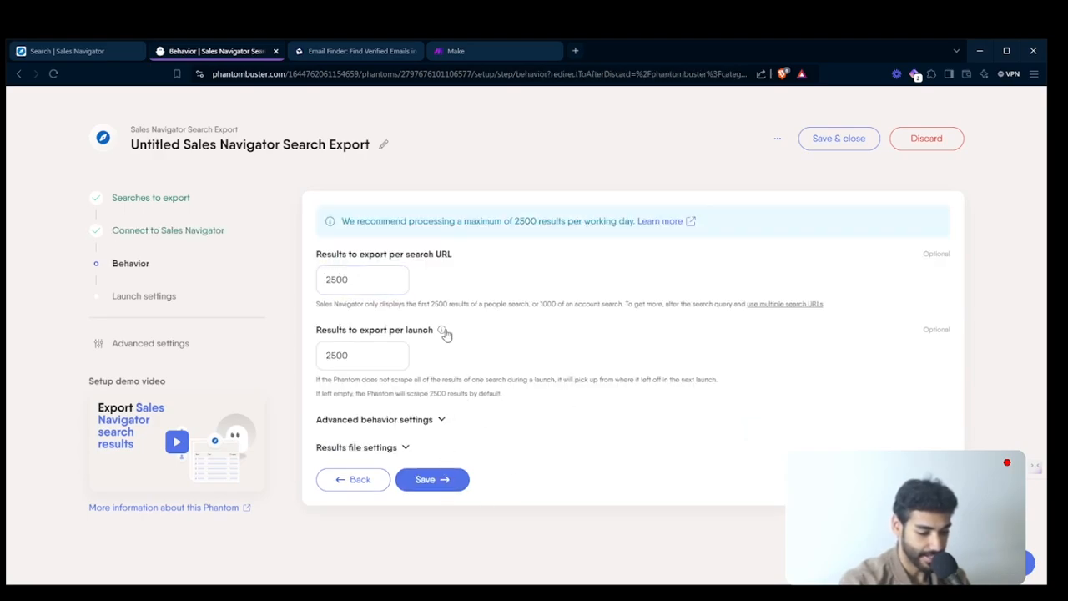
scroll(445, 333, "up", 5)
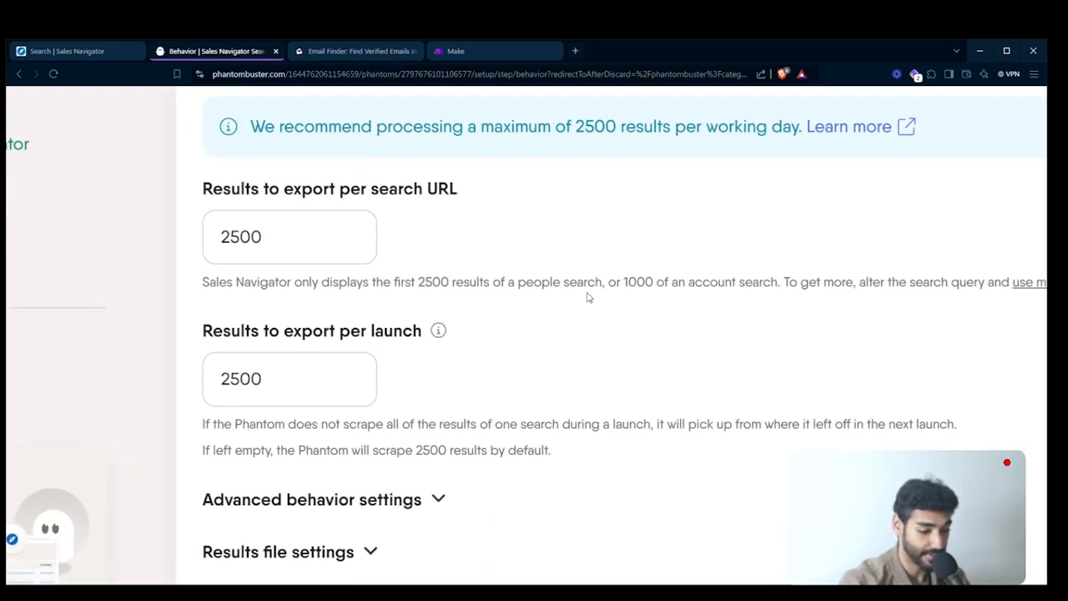
scroll(615, 284, "down", 1)
scroll(615, 283, "up", 3)
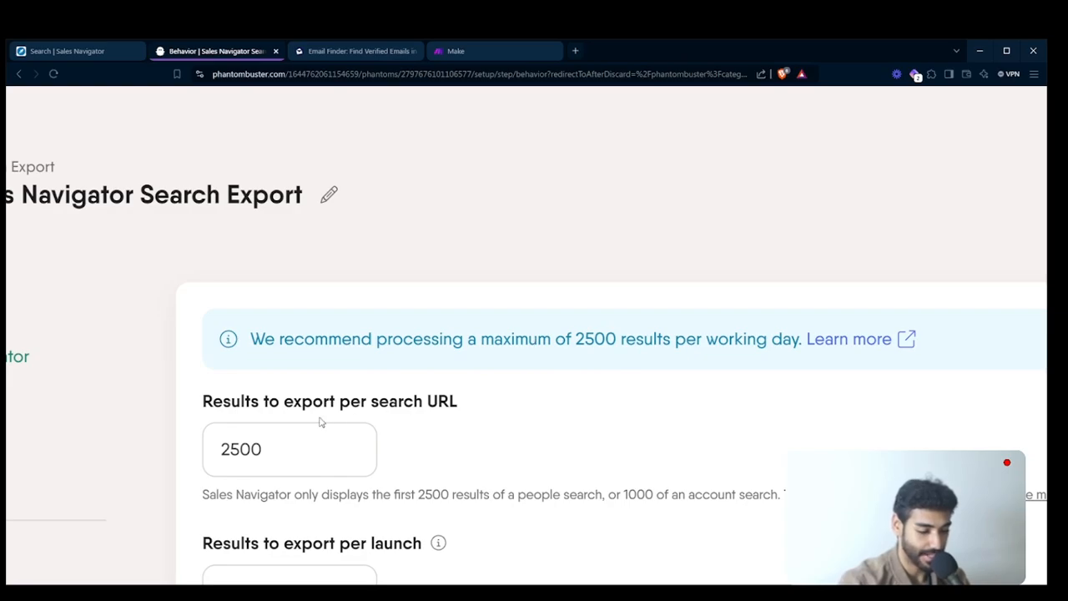
key("ctrl+minus")
key("ctrl+minus")
key("ctrl+minus")
left_click(331, 261)
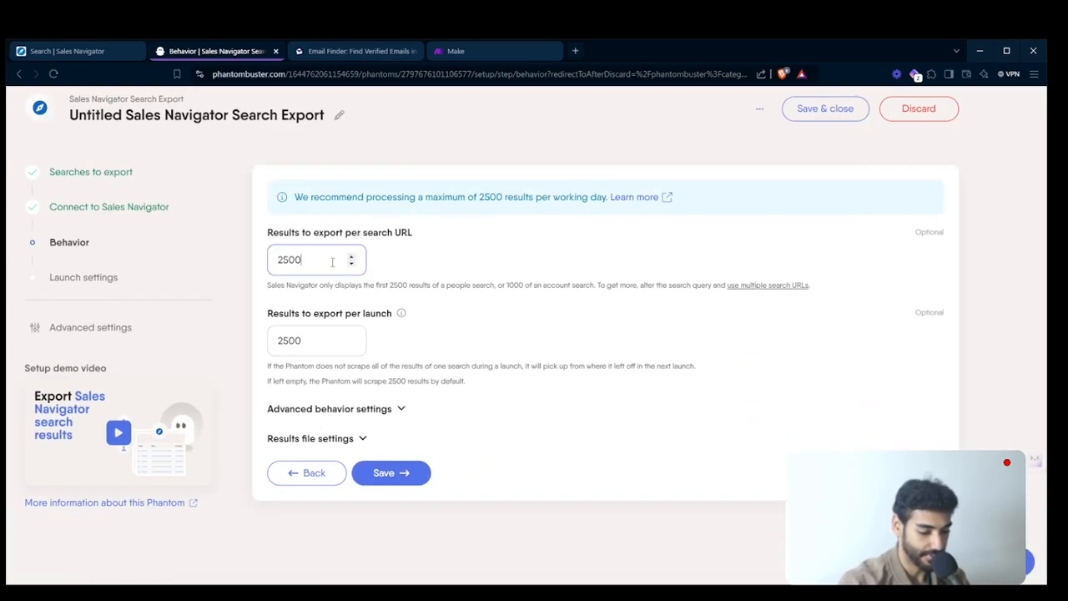
key("ctrl+a")
type("1")
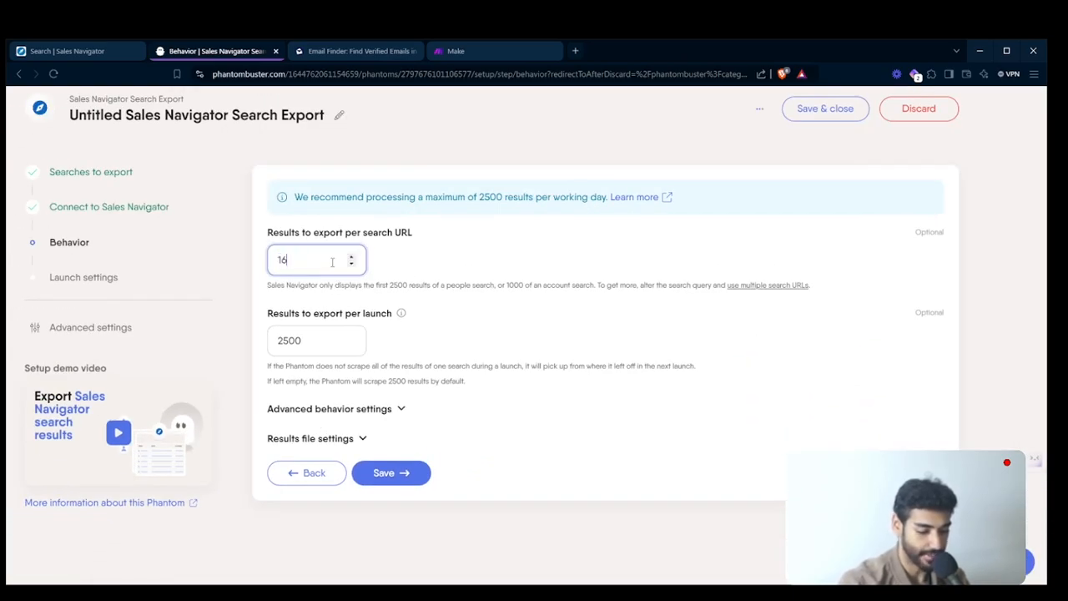
key("Tab")
key("Tab")
key("Tab")
type("1")
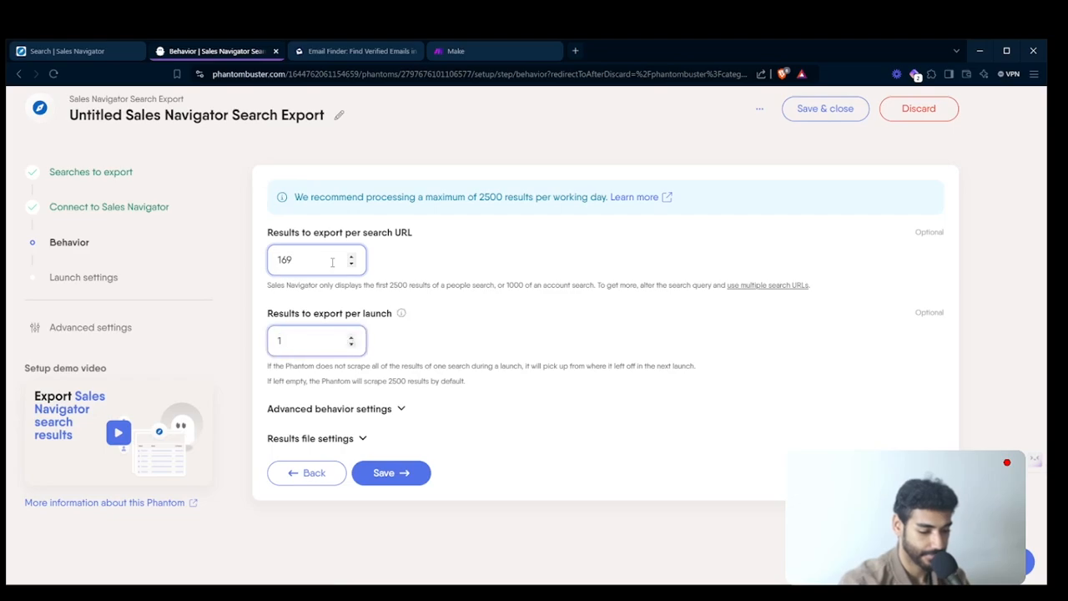
left_click(406, 472)
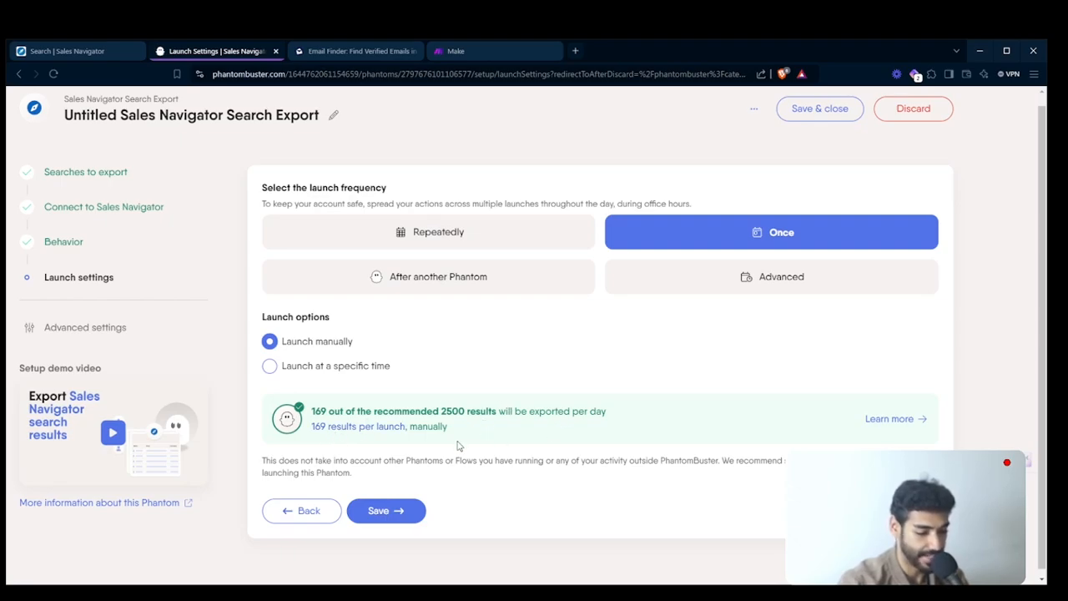
- Save the launch settings as once and manual, then launch the search export
left_click(398, 512)
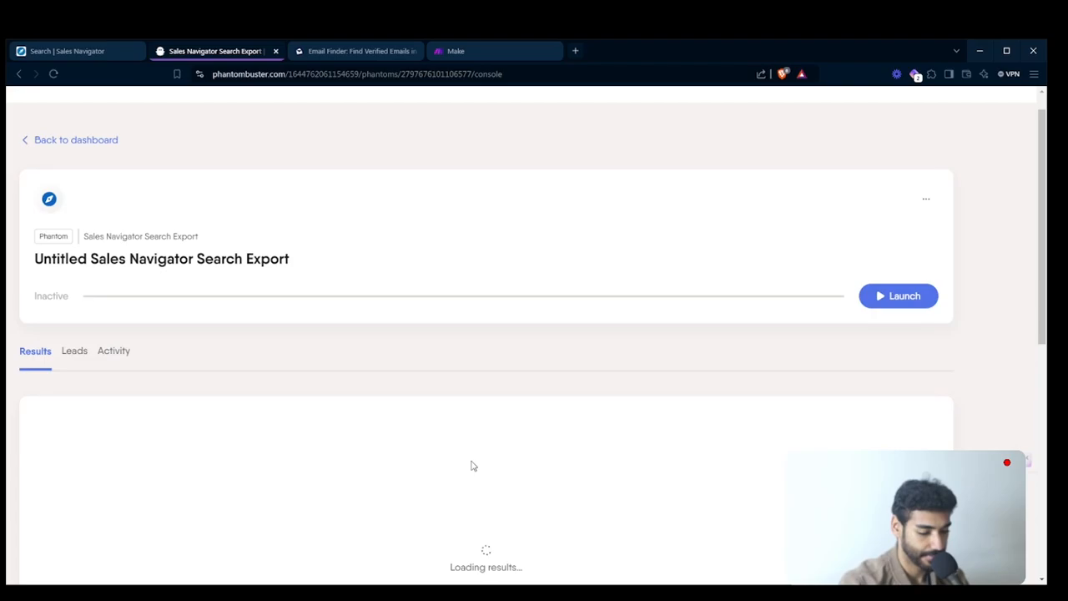
left_click(899, 302)
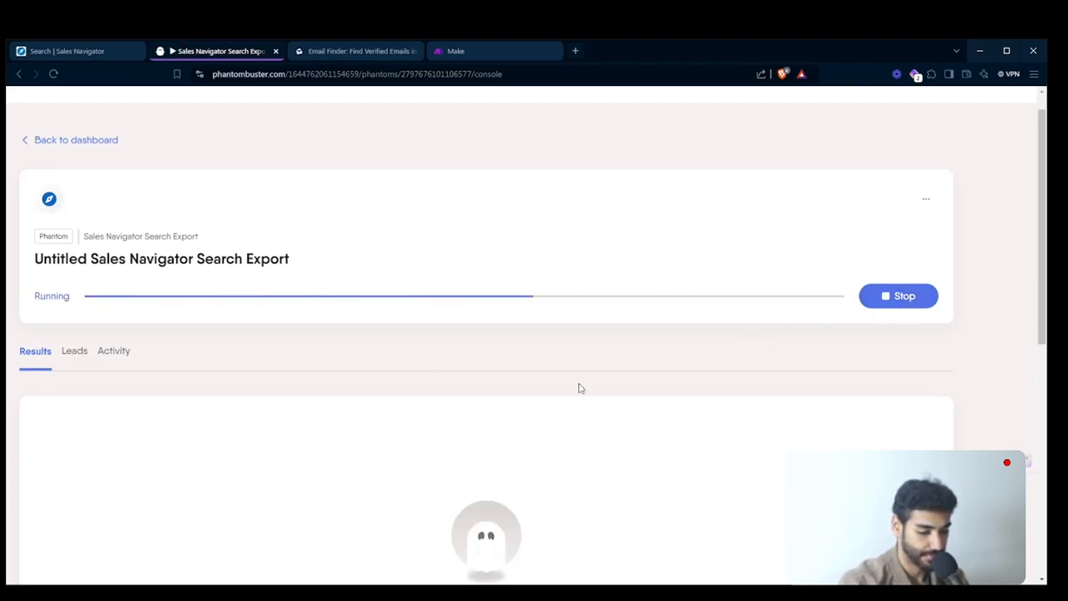
scroll(581, 387, "down", 2)
scroll(579, 387, "down", 2)
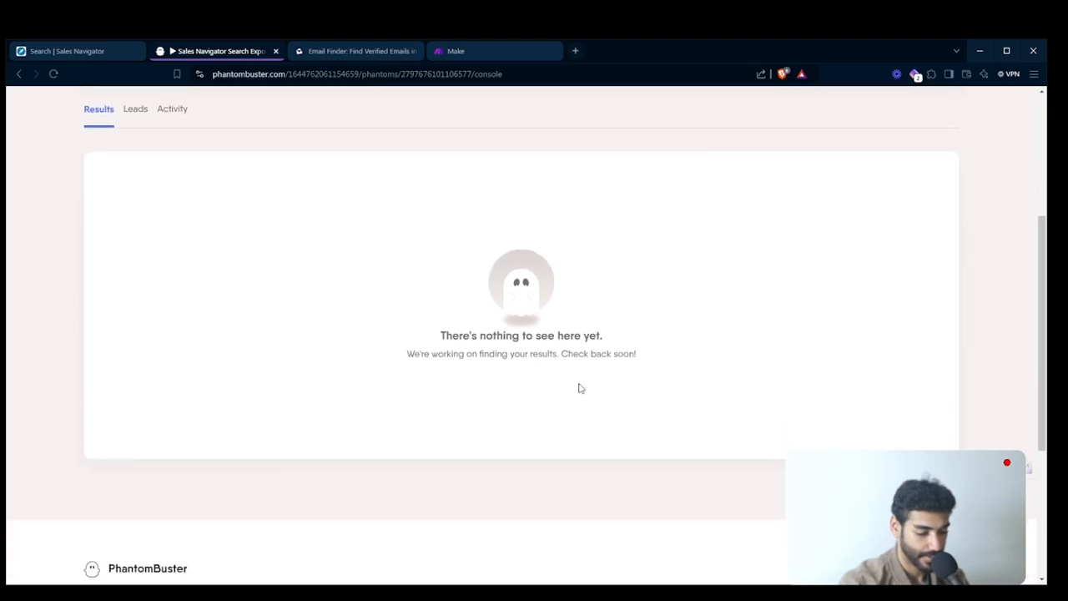
scroll(577, 386, "up", 2)
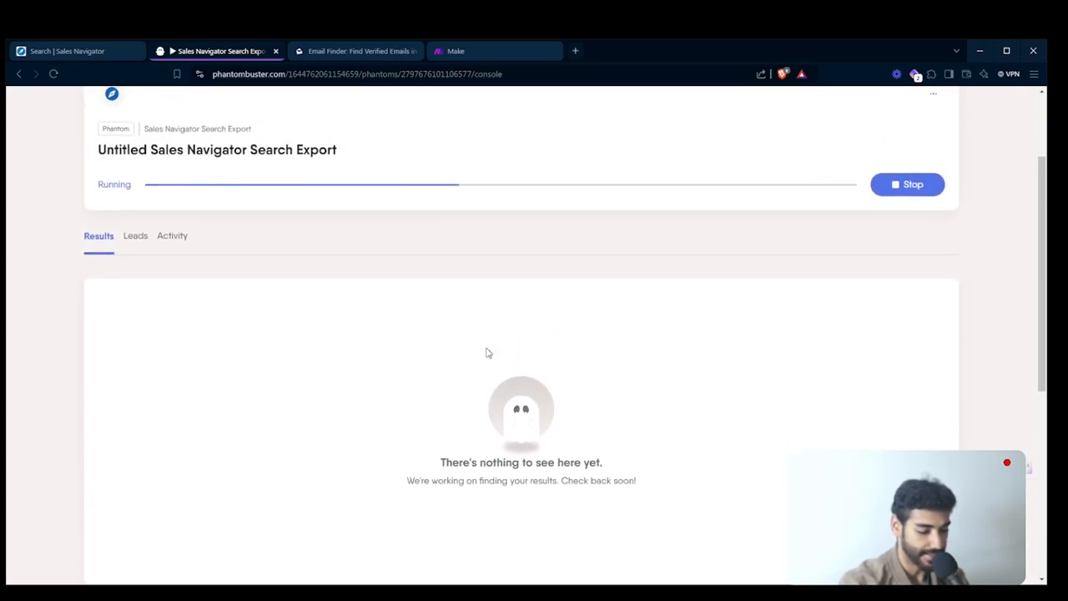
scroll(488, 353, "up", 1)
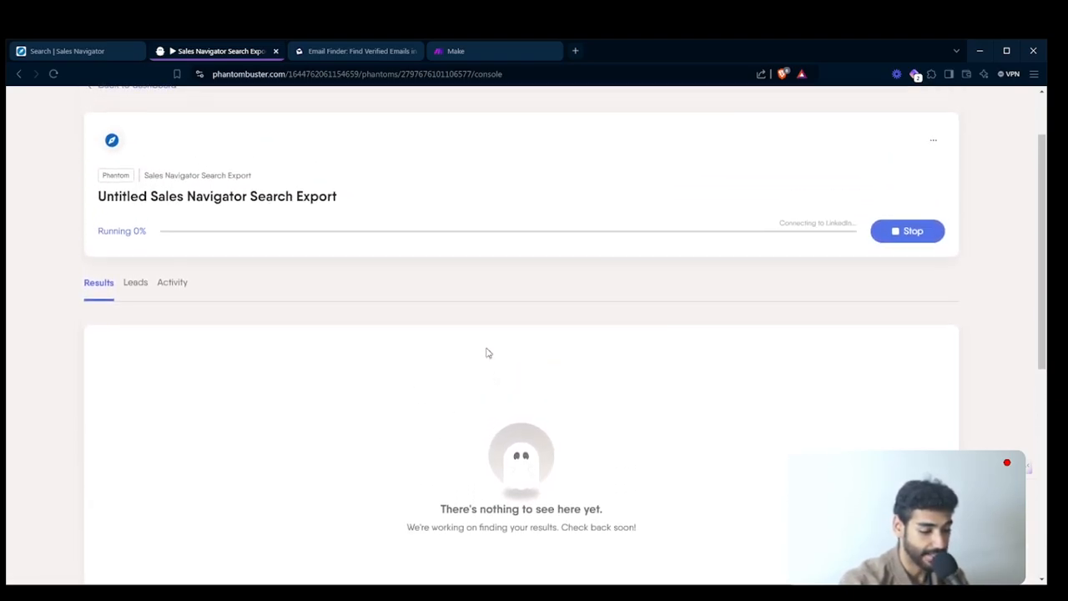
scroll(670, 253, "up", 1)
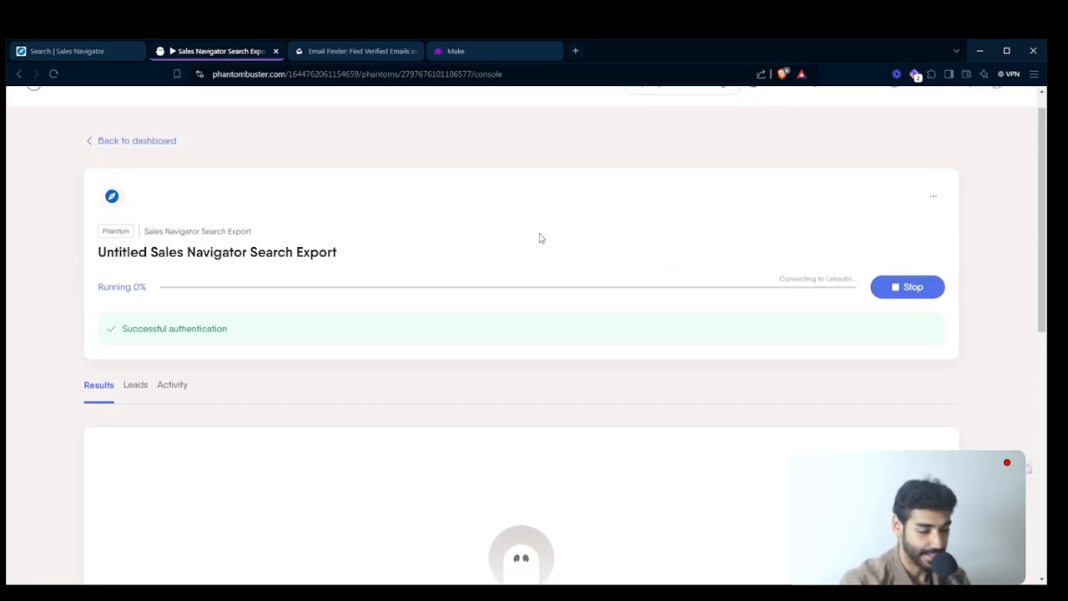
- Switch to Sales Navigator and look through the filtered lead results while the export runs
left_click(96, 53)
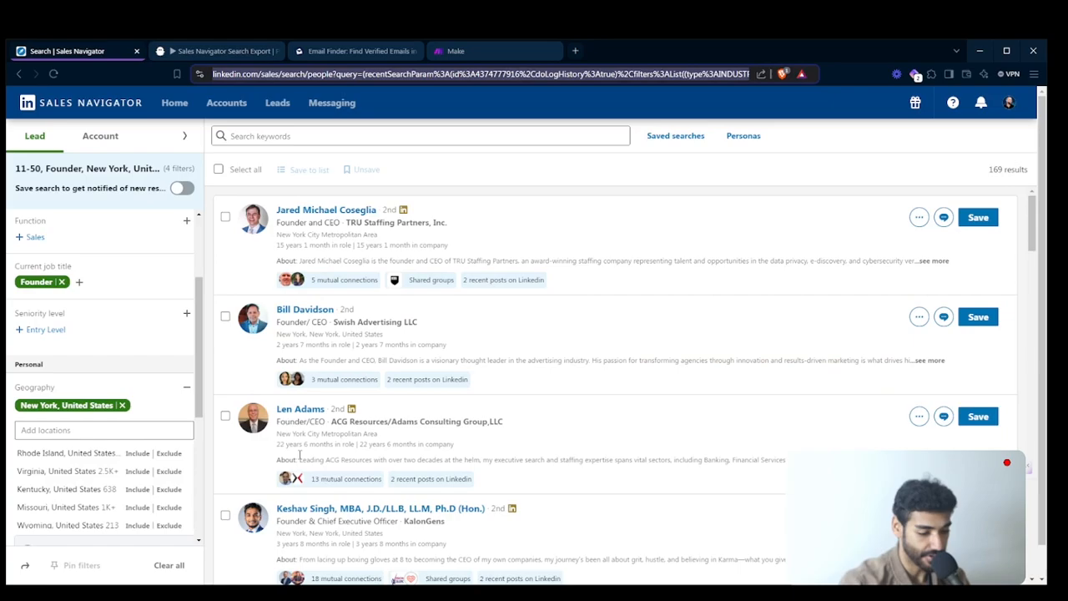
scroll(441, 426, "down", 10)
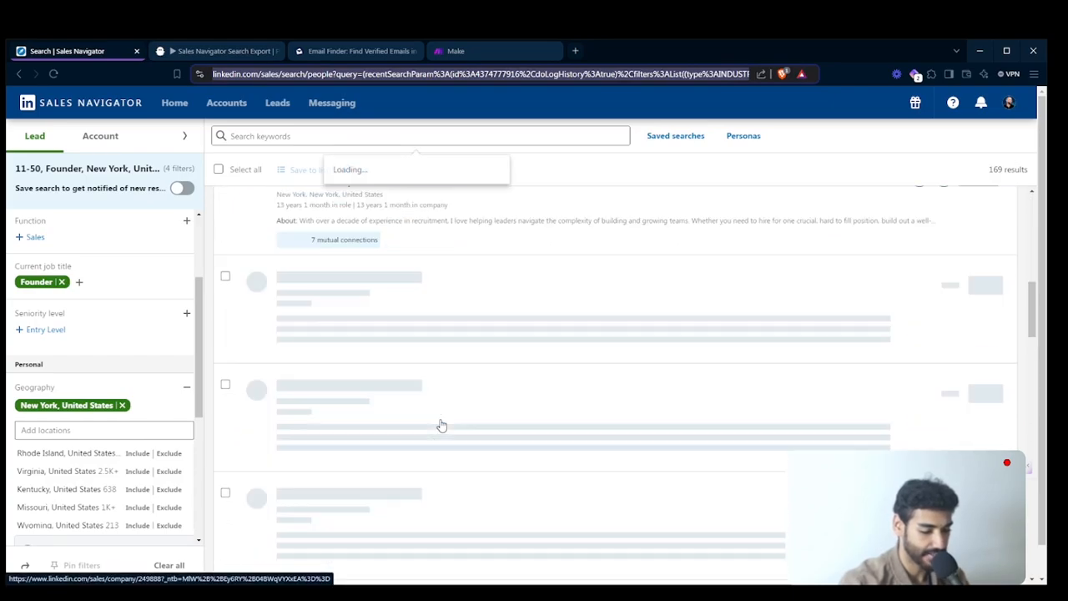
scroll(442, 425, "down", 2)
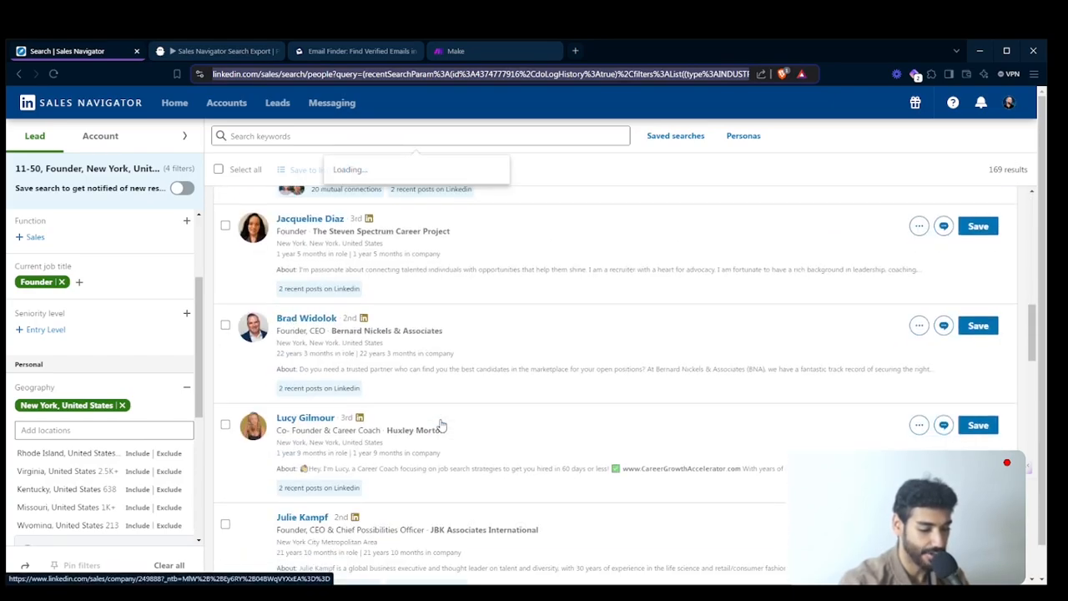
- Return to PhantomBuster and monitor the running export's progress and results area
key("ctrl+Tab")
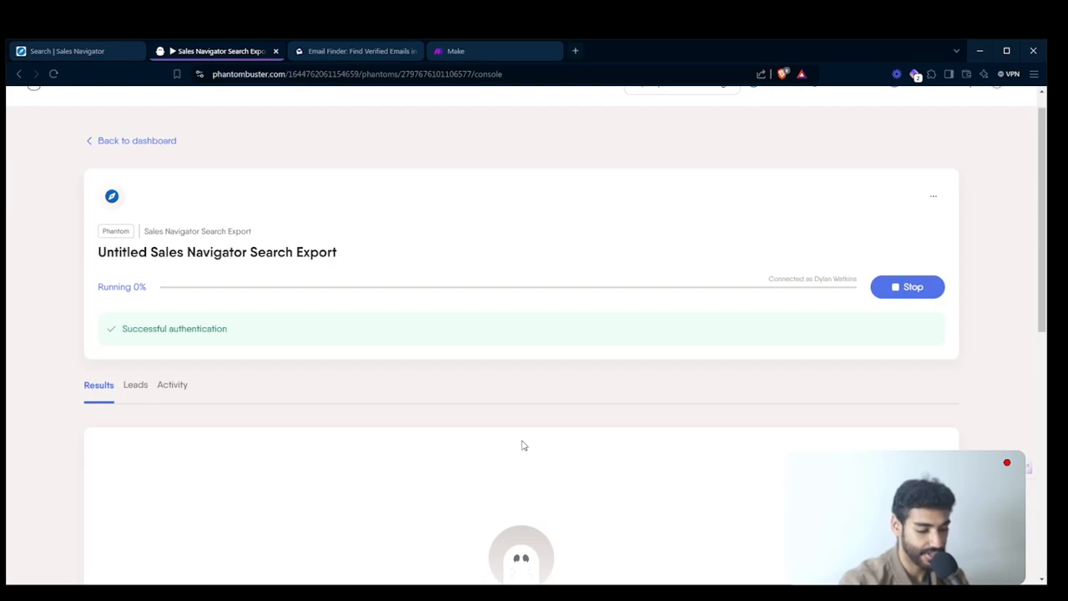
scroll(521, 445, "down", 3)
scroll(565, 372, "up", 2)
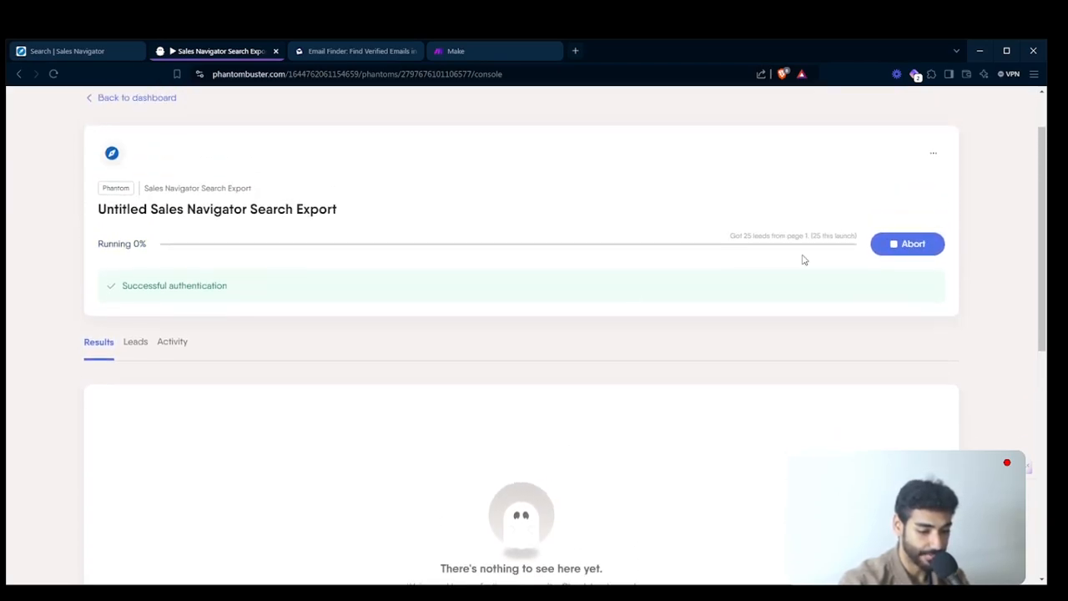
scroll(803, 259, "down", 3)
scroll(803, 259, "up", 3)
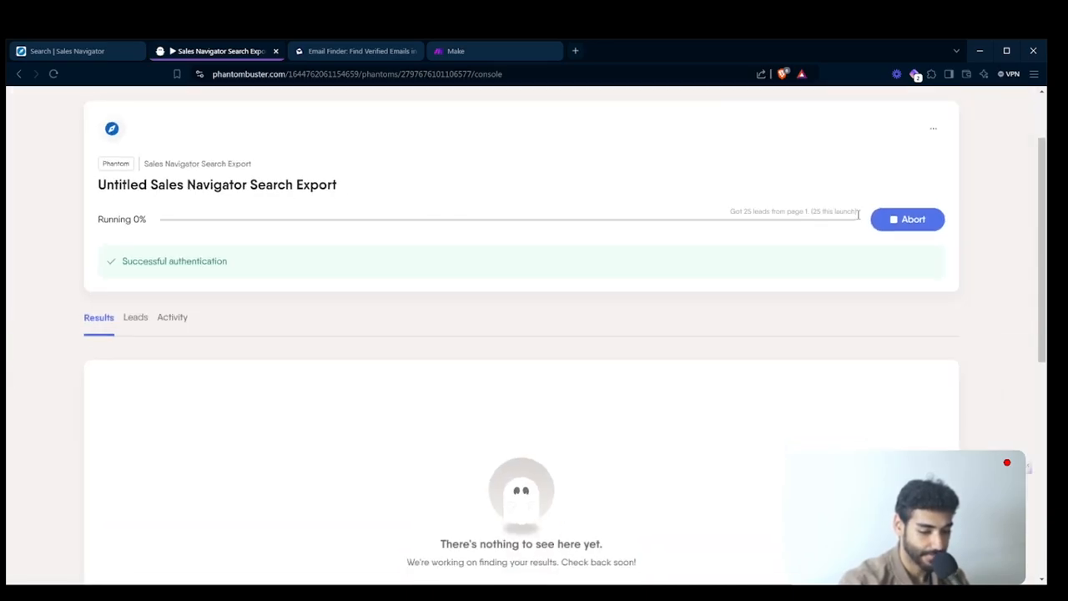
scroll(859, 216, "down", 3)
scroll(858, 217, "up", 3)
scroll(858, 219, "down", 3)
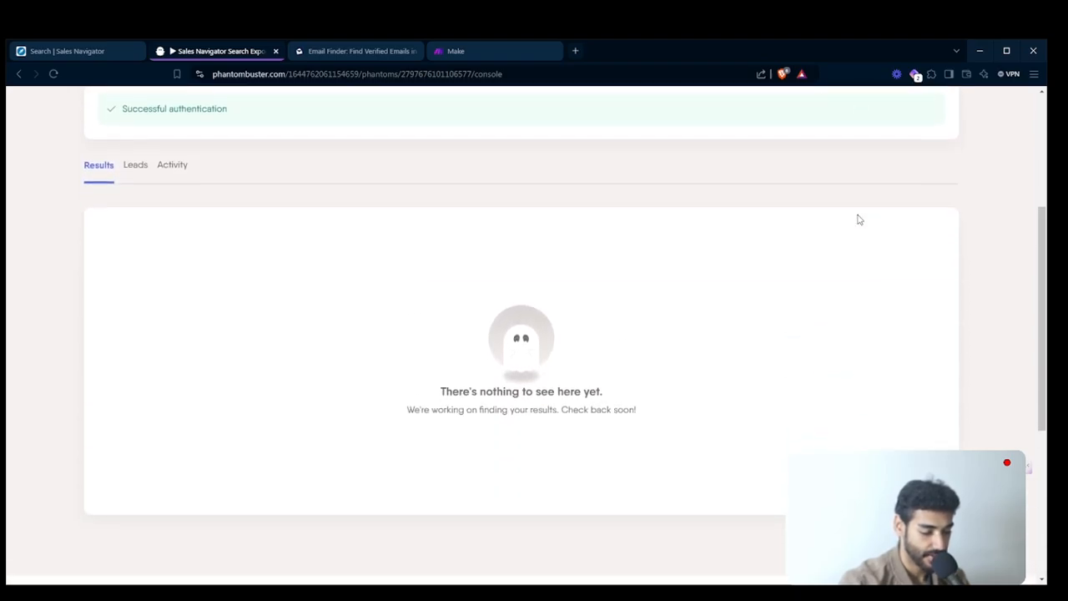
scroll(689, 250, "up", 4)
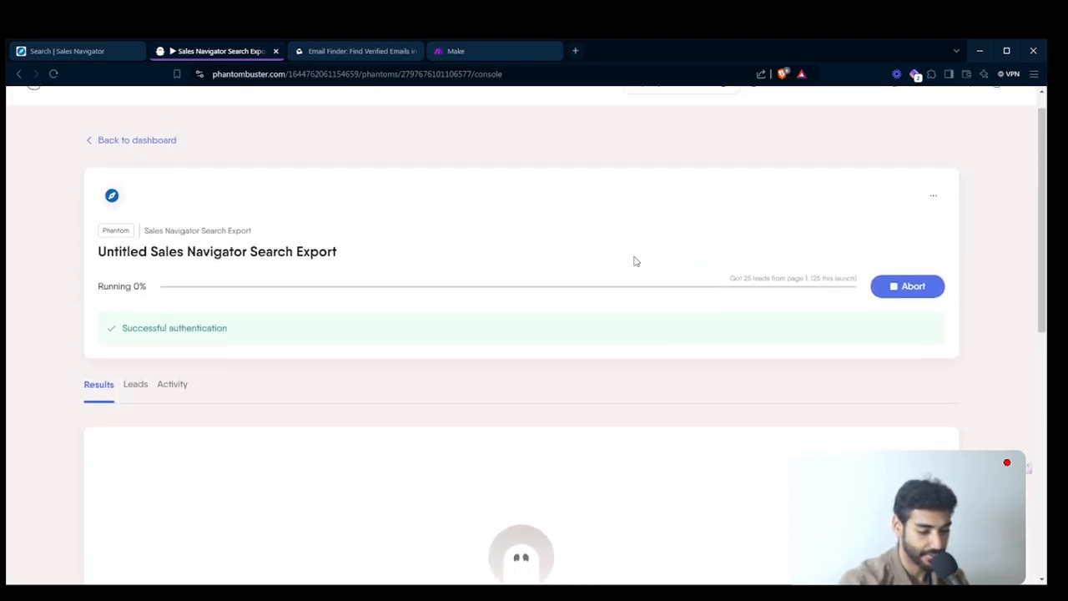
scroll(634, 261, "down", 2)
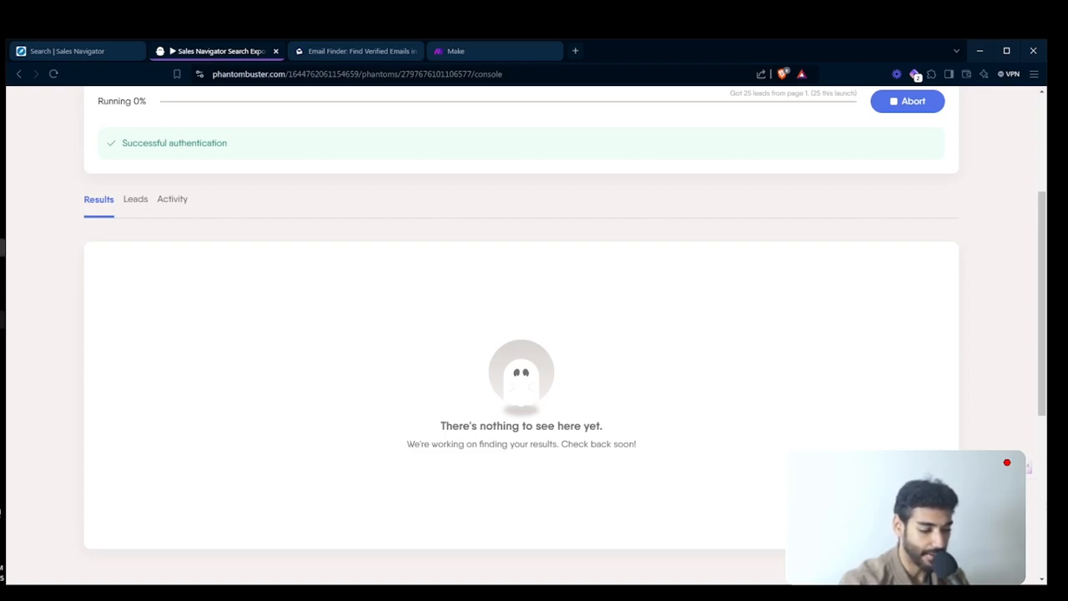
left_click(2, 338)
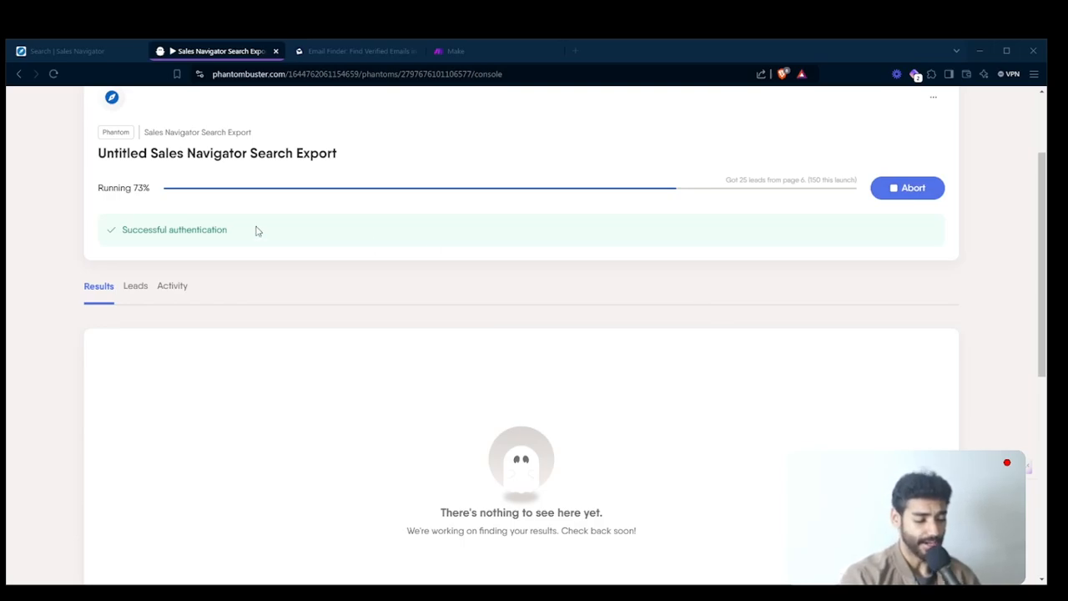
- Wait for the search export to finish, then review the exported leads across the name, company, title and company ID columns
left_click(79, 227)
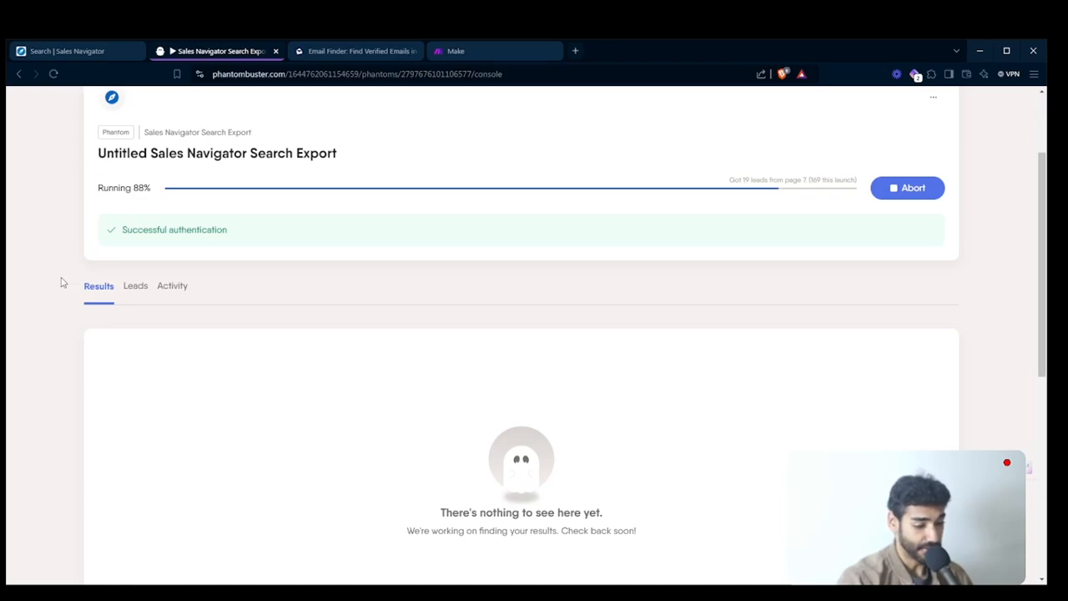
scroll(61, 282, "down", 1)
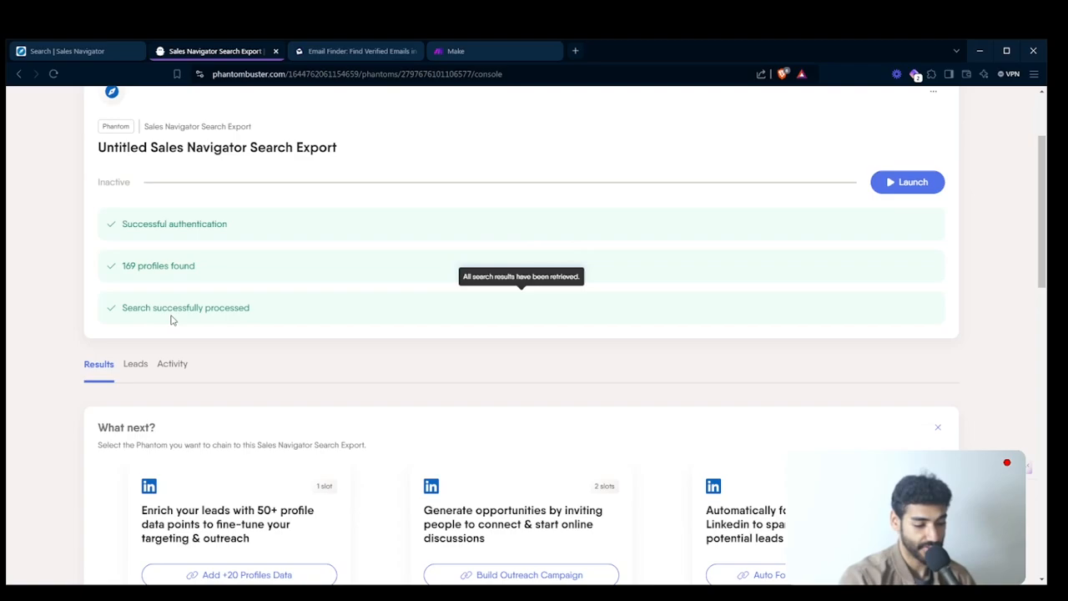
scroll(188, 399, "down", 5)
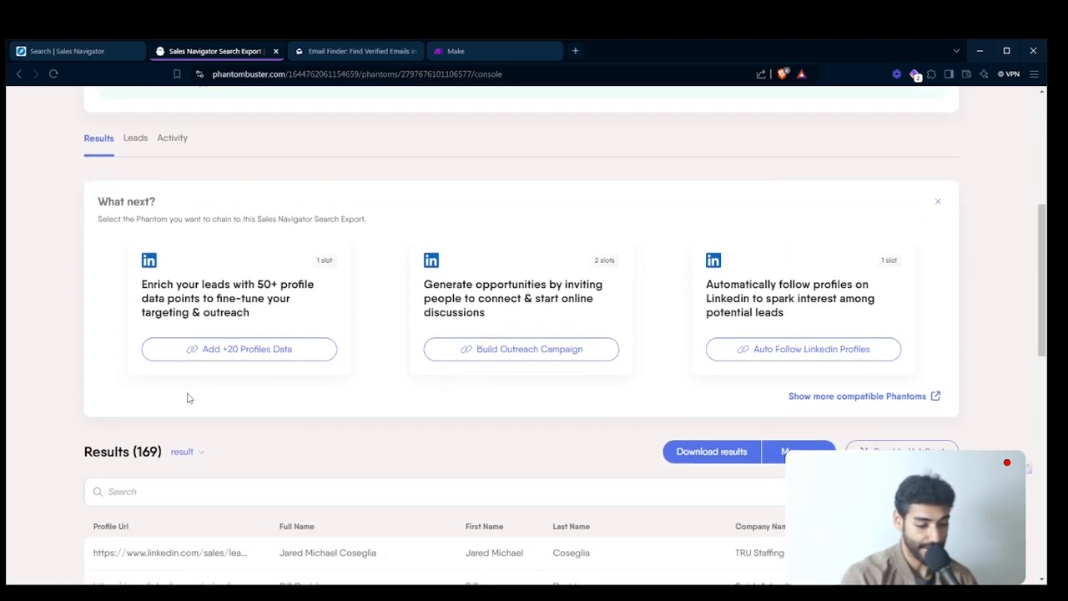
scroll(333, 412, "down", 1)
scroll(567, 349, "right", 2)
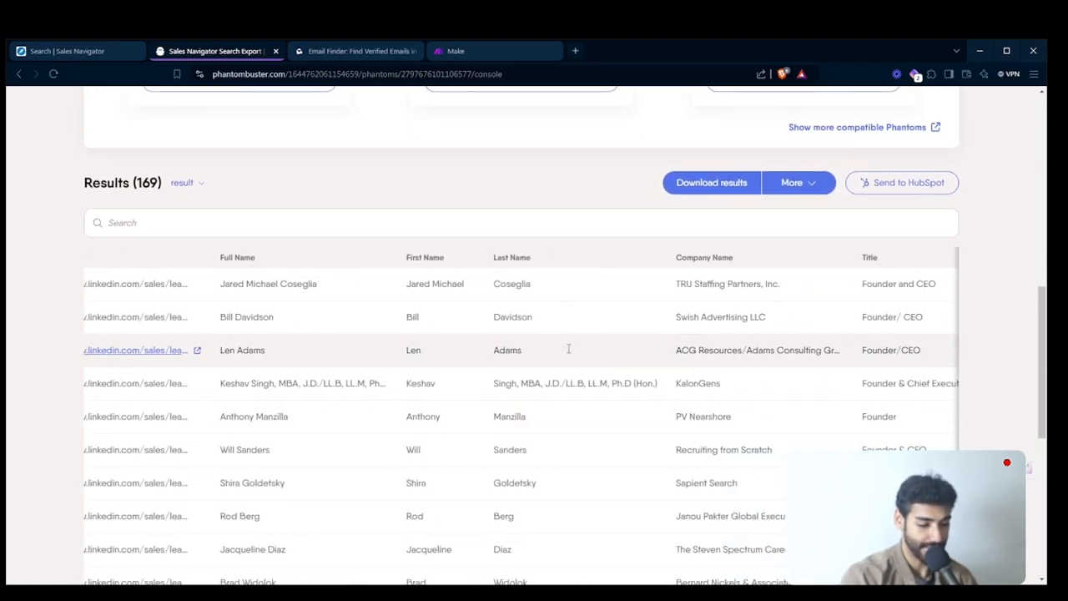
scroll(567, 349, "left", 2)
scroll(568, 352, "down", 1)
scroll(568, 353, "up", 1)
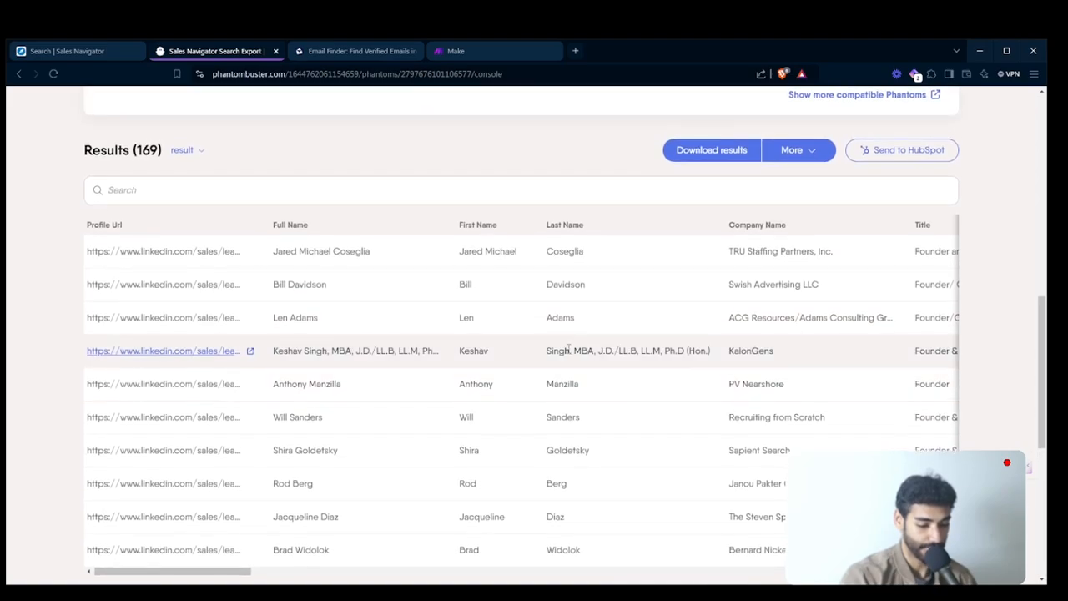
scroll(819, 268, "right", 6)
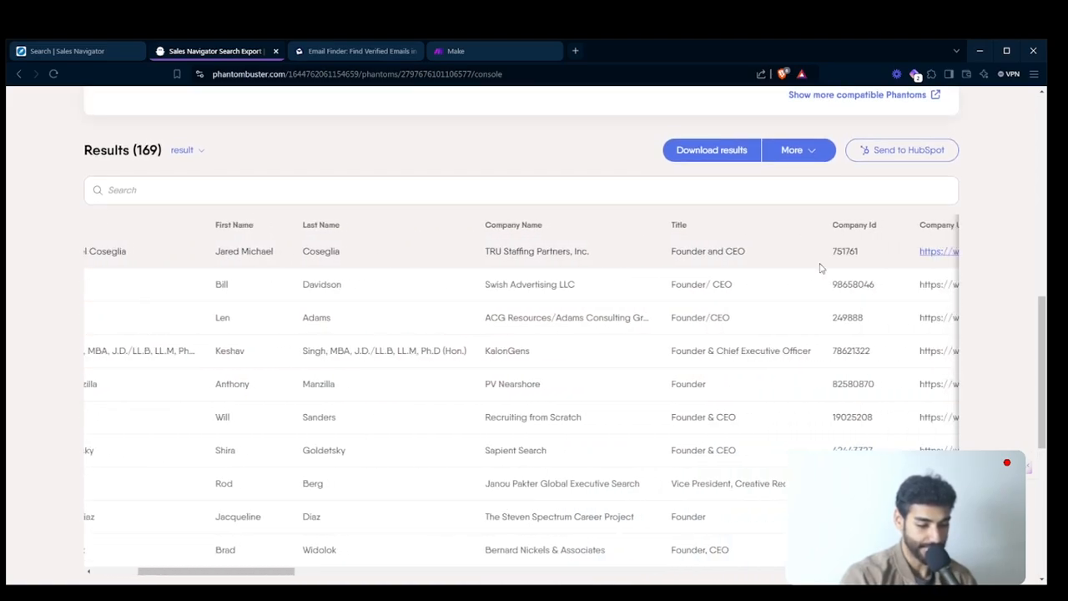
scroll(746, 281, "left", 4)
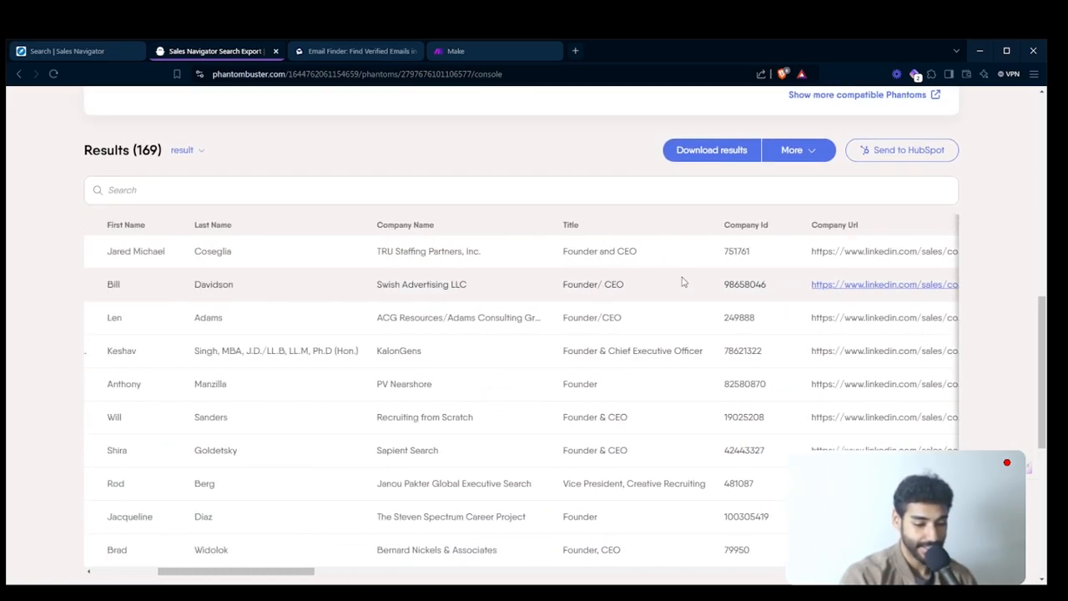
scroll(503, 256, "up", 2)
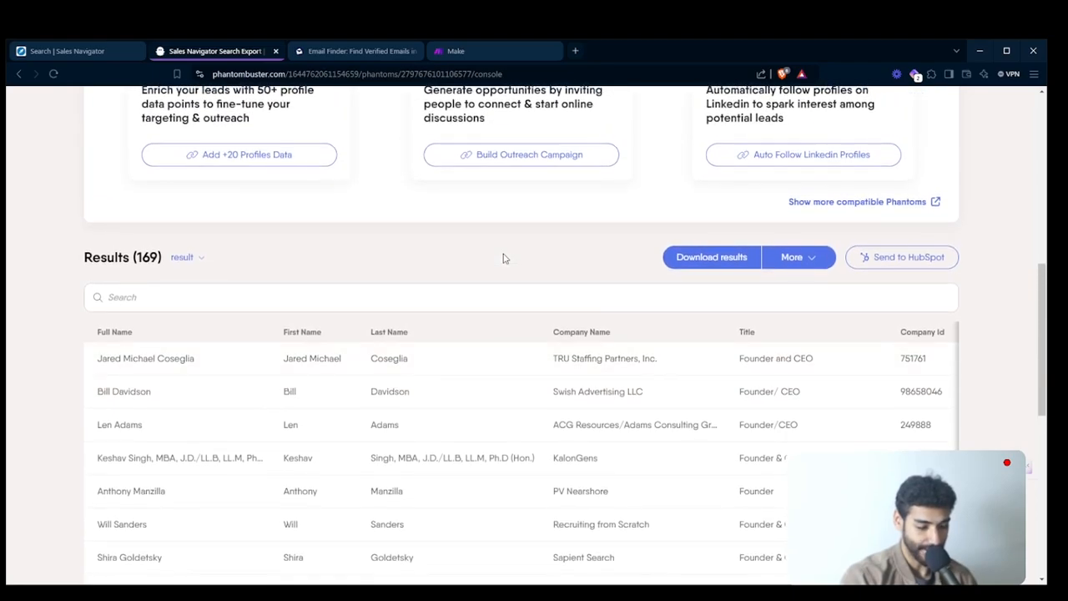
scroll(503, 255, "down", 2)
scroll(504, 253, "up", 2)
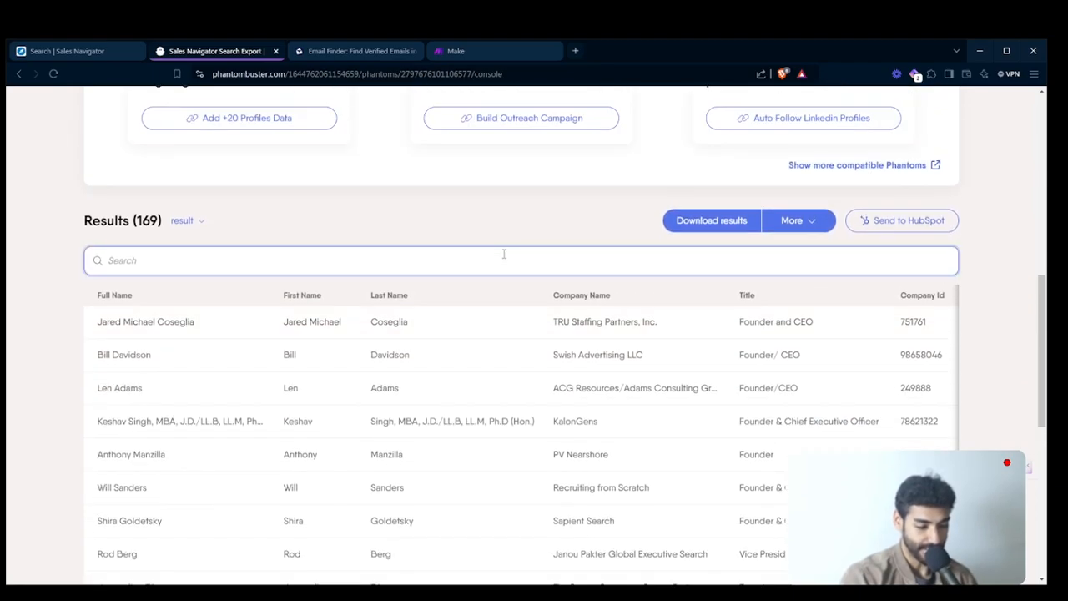
- Download the export results to the Desktop as a CSV file named Recruitment Leads
left_click(696, 219)
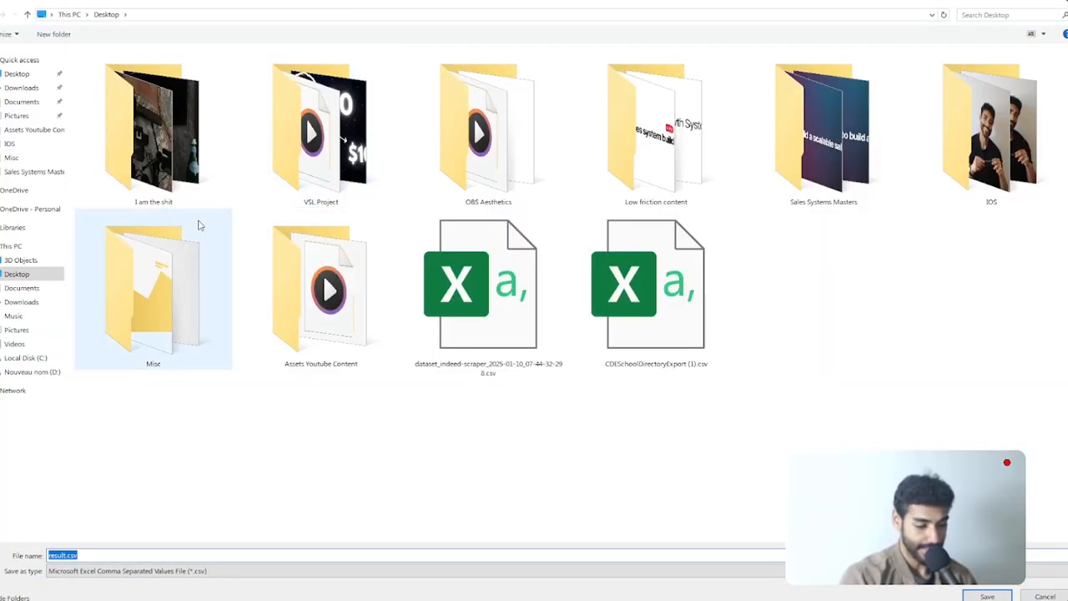
type("Recruit")
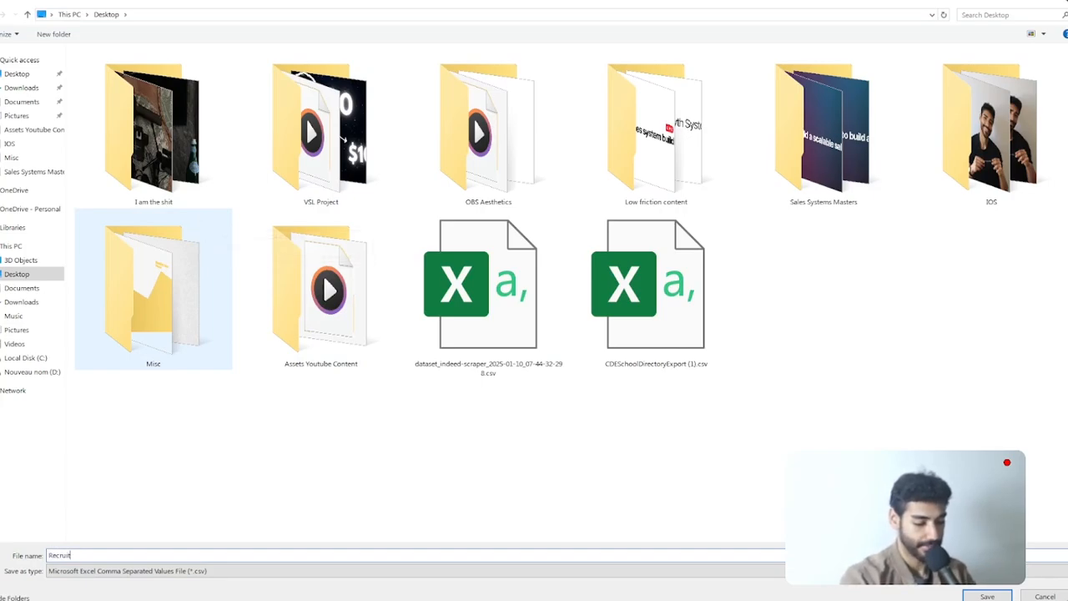
type("ment Leads")
key("Return")
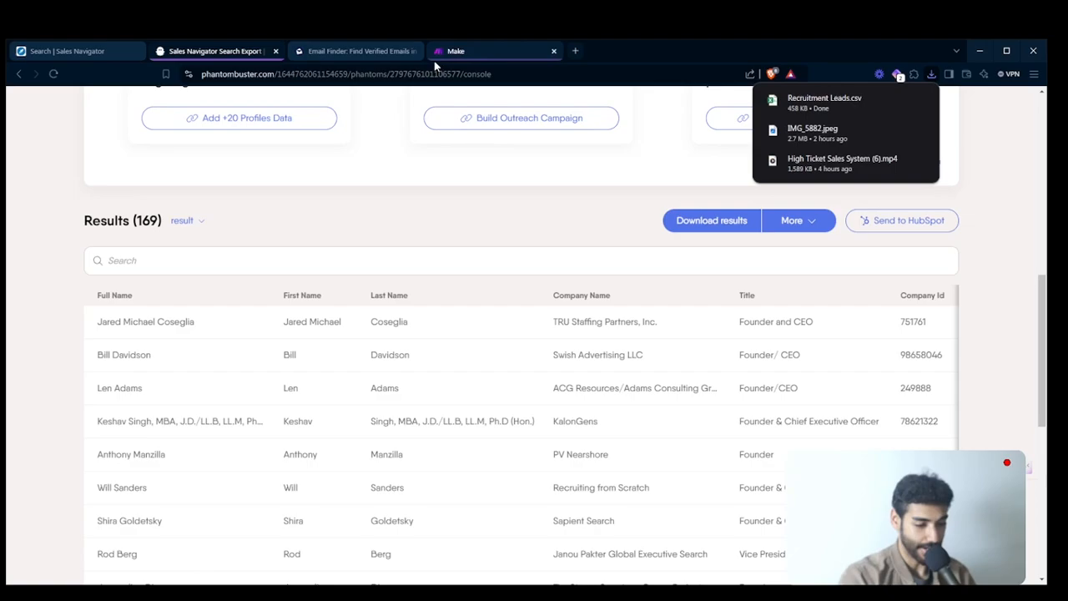
- Create a new blank Google Sheets spreadsheet in a separate browser tab
left_click(576, 51)
type("sheet")
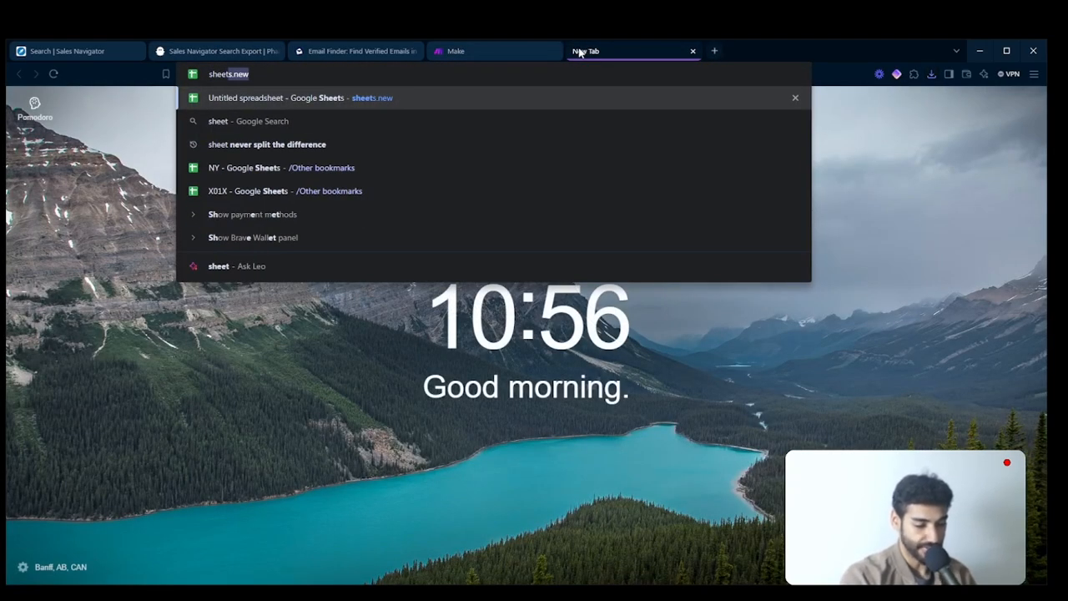
key("Return")
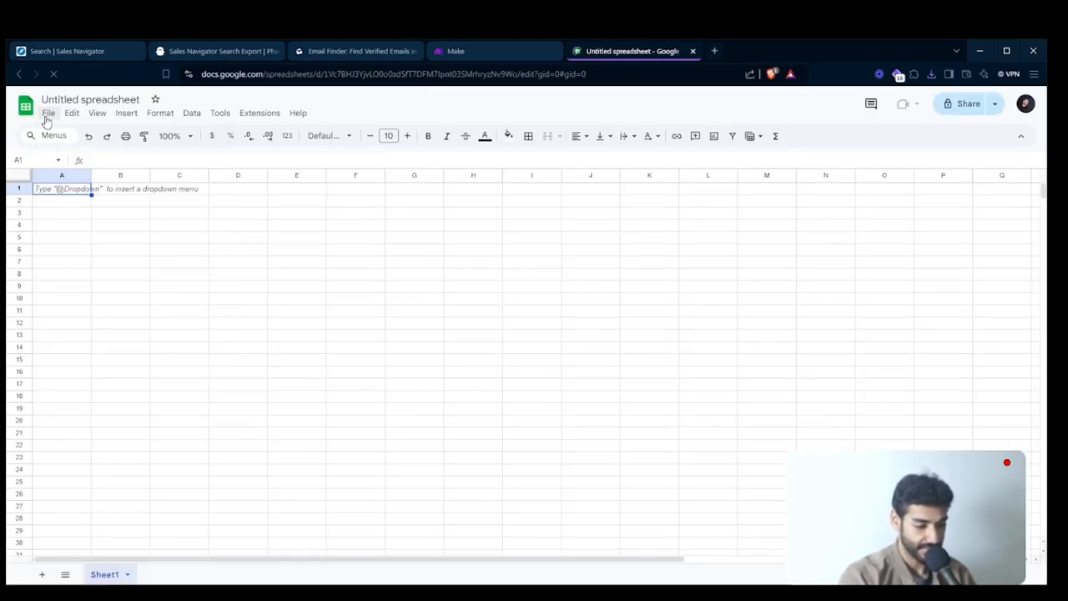
- Import Recruitment Leads.csv from the Desktop into the blank spreadsheet, appending its data to the current sheet
left_click(48, 115)
left_click(51, 172)
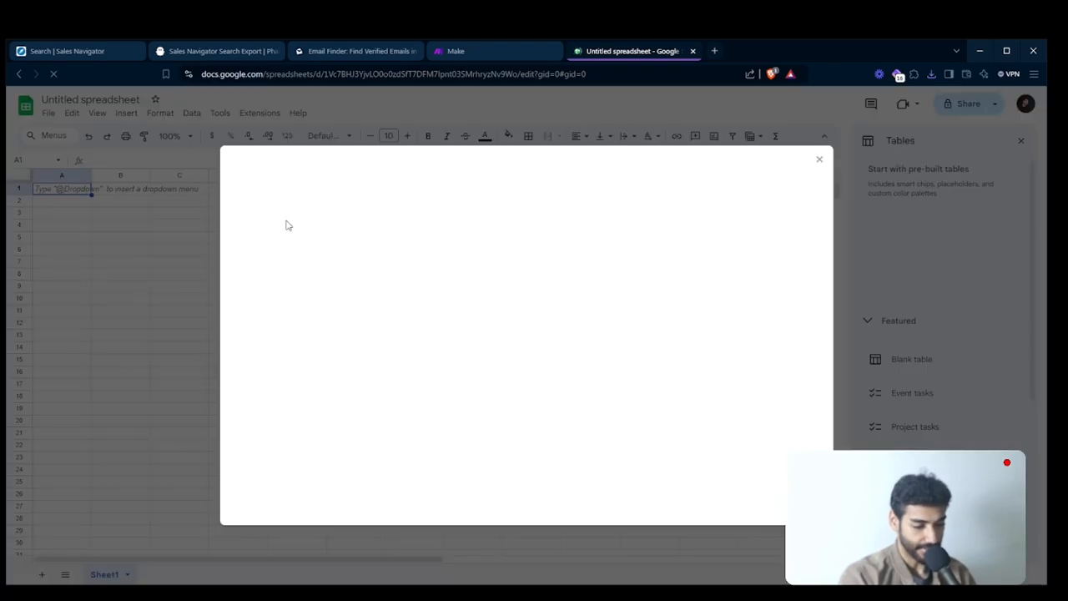
left_click(439, 205)
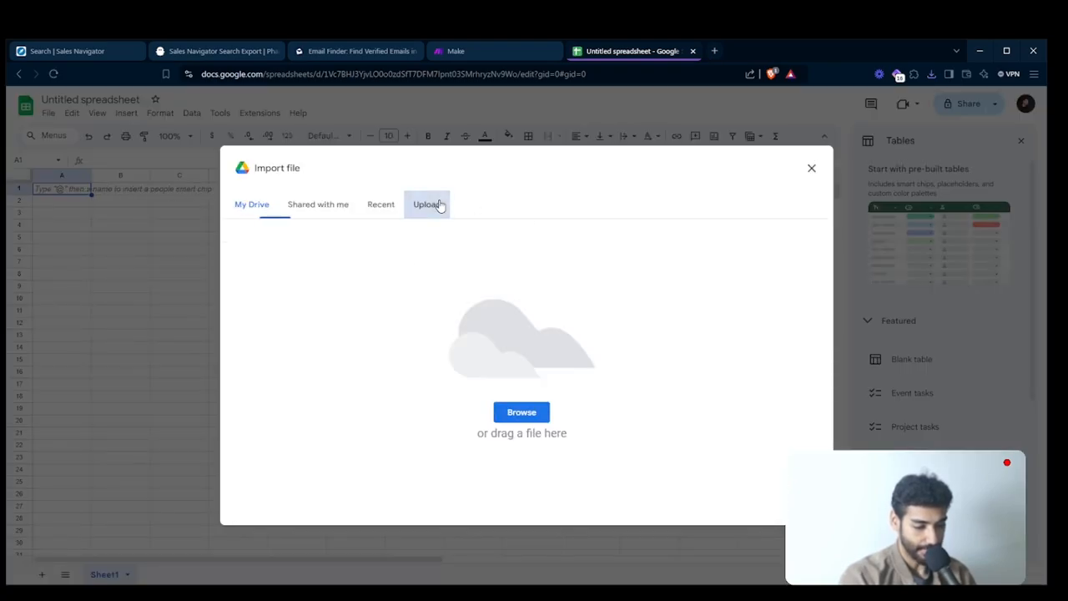
left_click(530, 413)
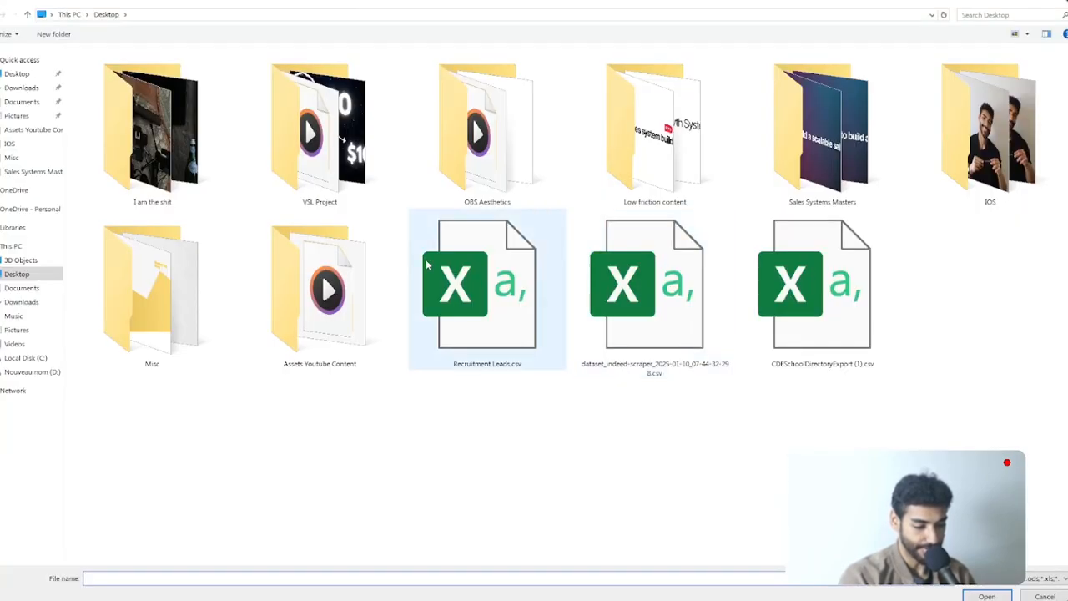
double_click(519, 332)
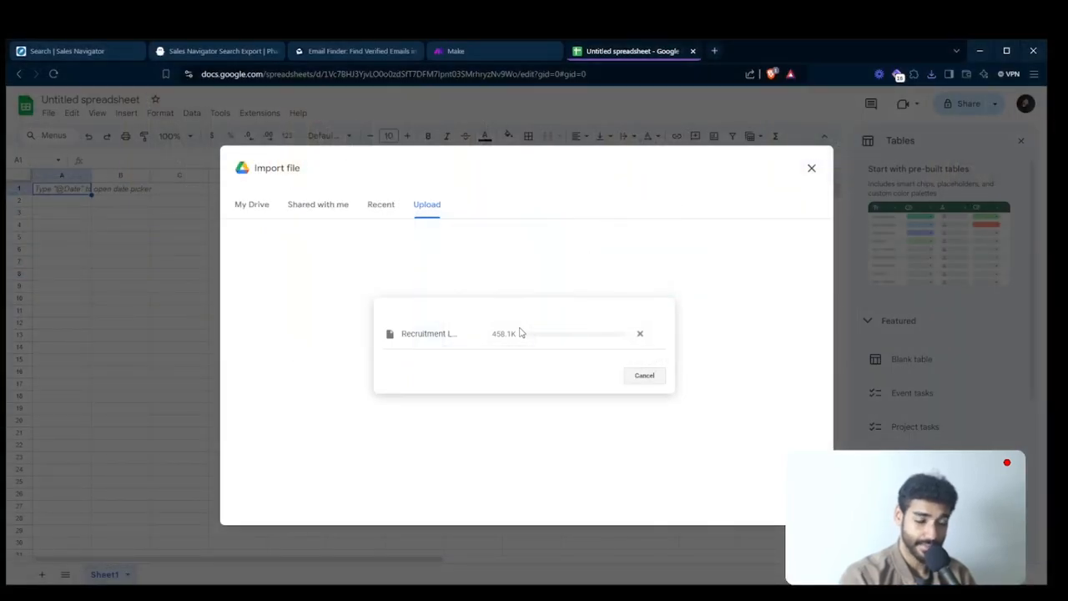
left_click(477, 342)
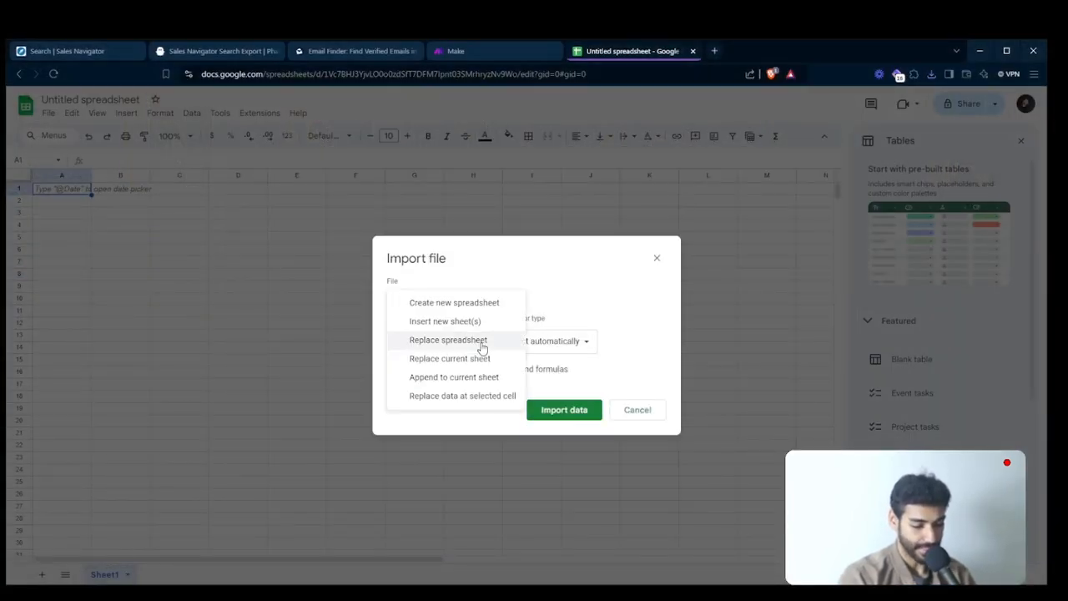
left_click(465, 377)
left_click(546, 408)
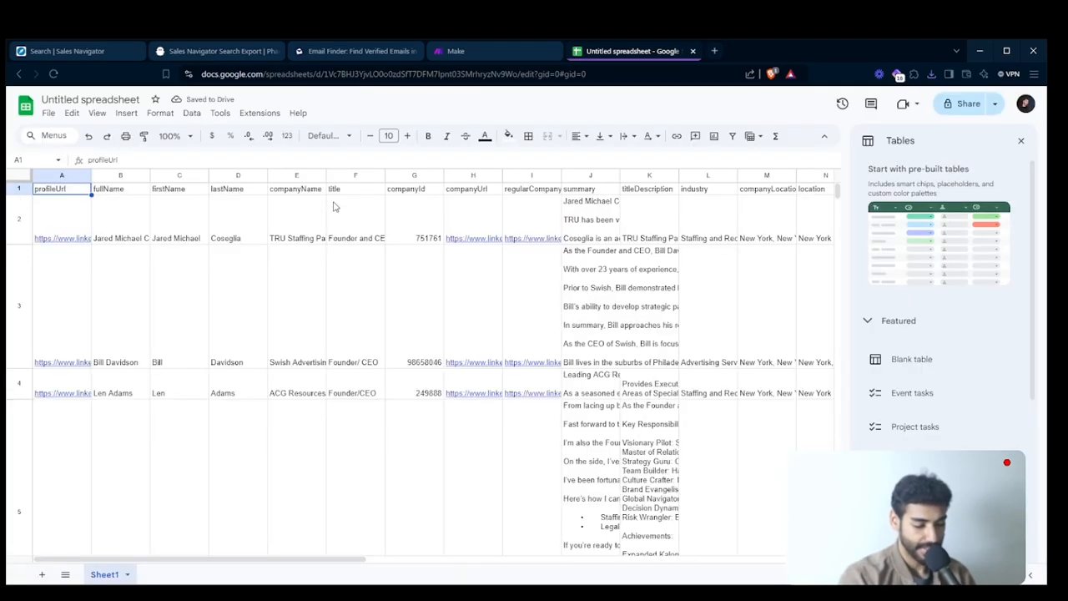
- Set the height of lead rows 2 to 170 to 21 pixels, and make the header row bold
left_click(15, 222)
left_click_drag(840, 191, 834, 381)
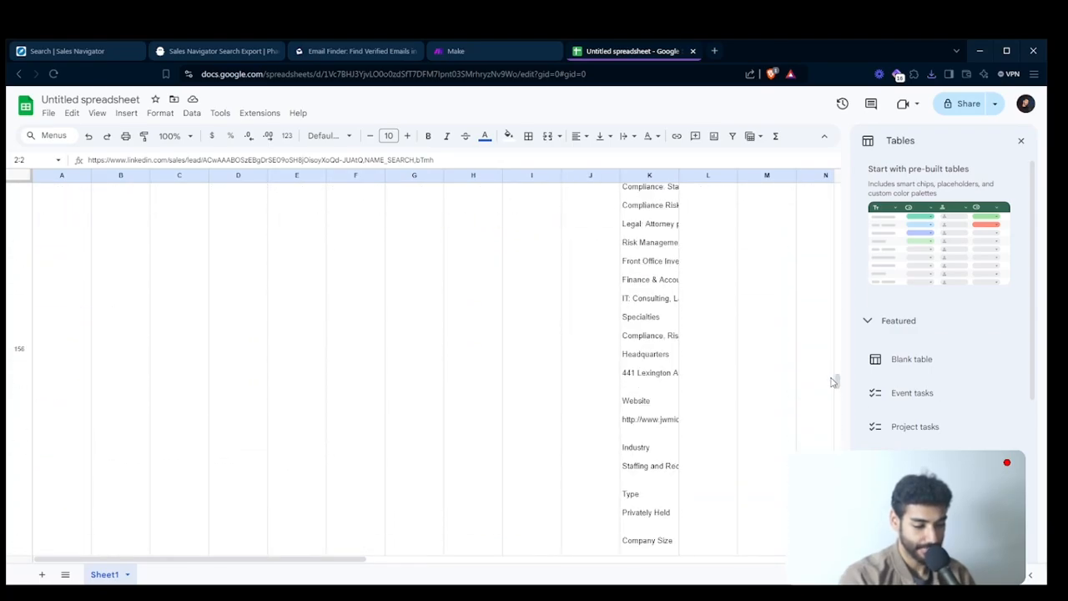
scroll(600, 404, "down", 10)
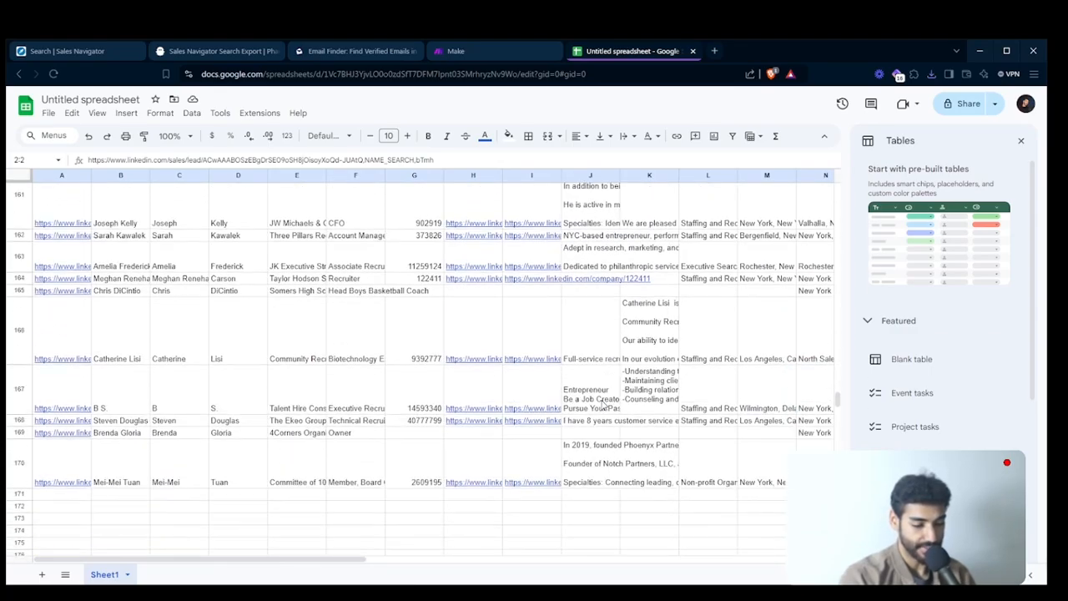
scroll(603, 405, "up", 2)
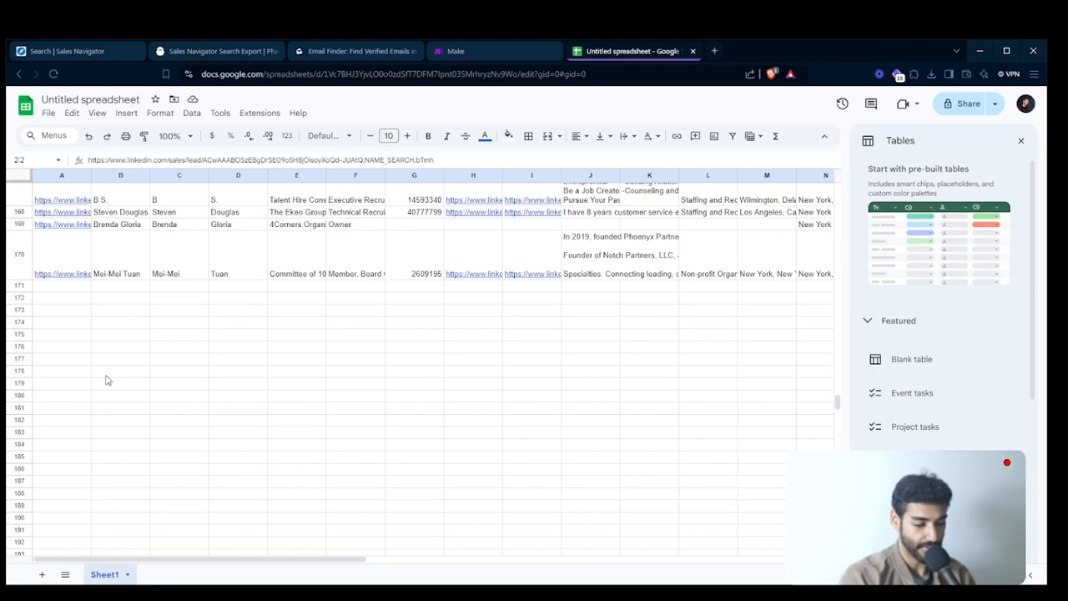
left_click(22, 269, "shift")
right_click(18, 266)
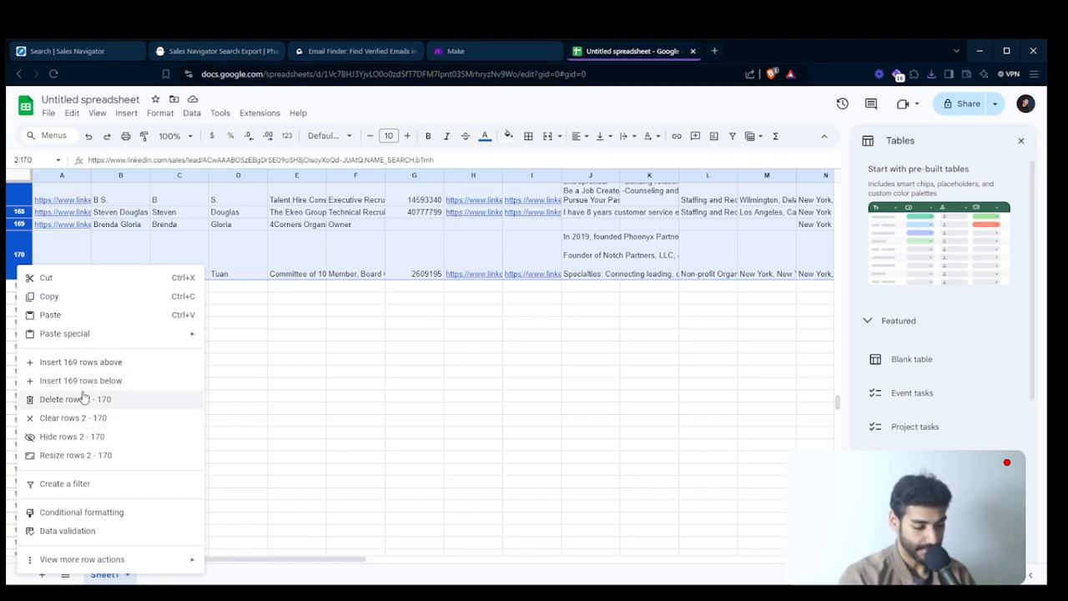
left_click(89, 457)
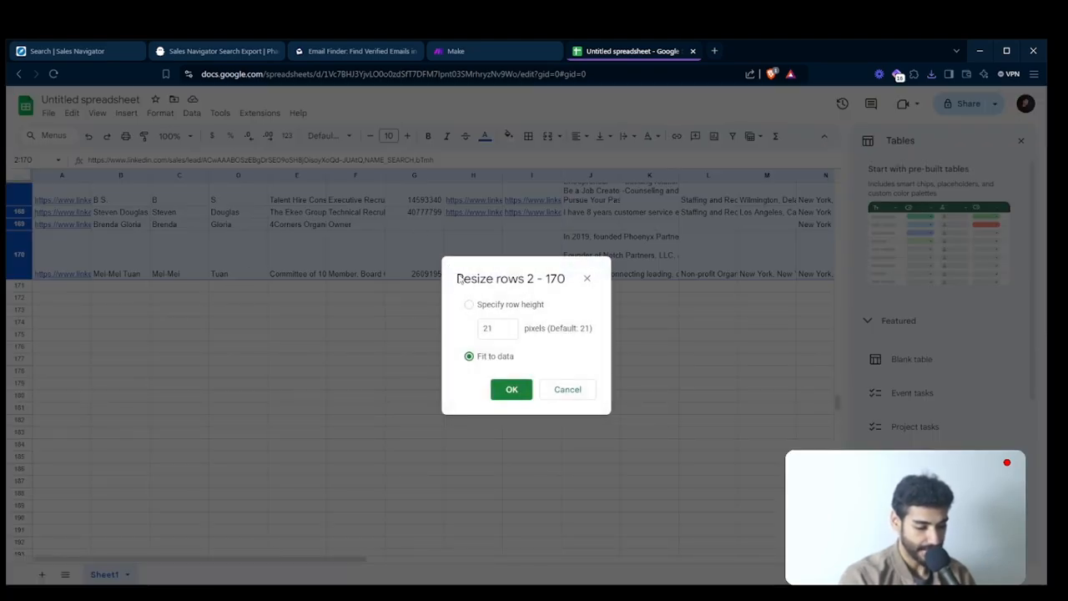
left_click(478, 305)
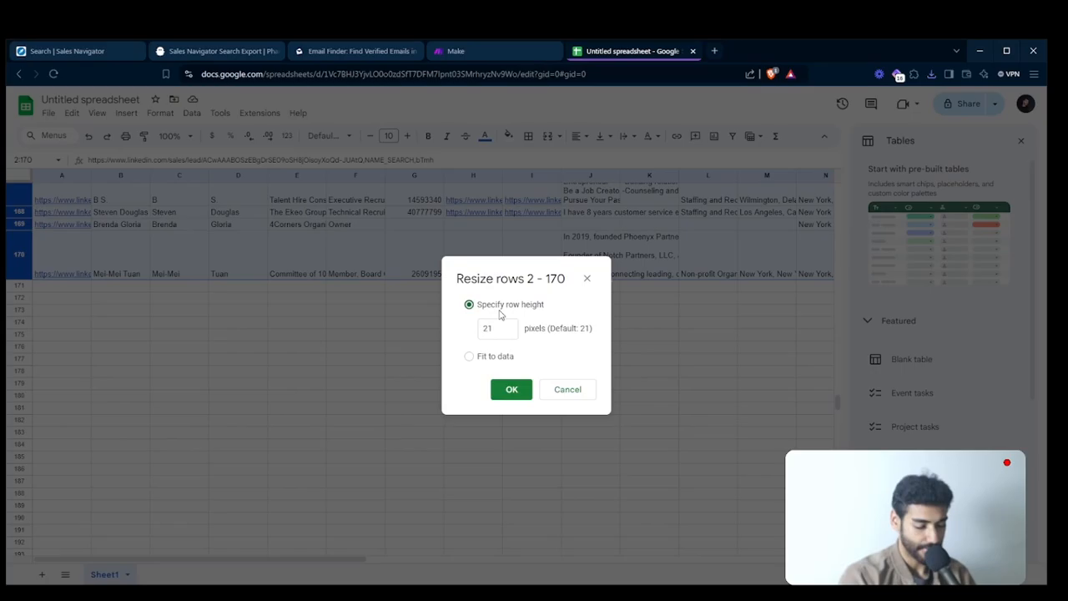
left_click(511, 390)
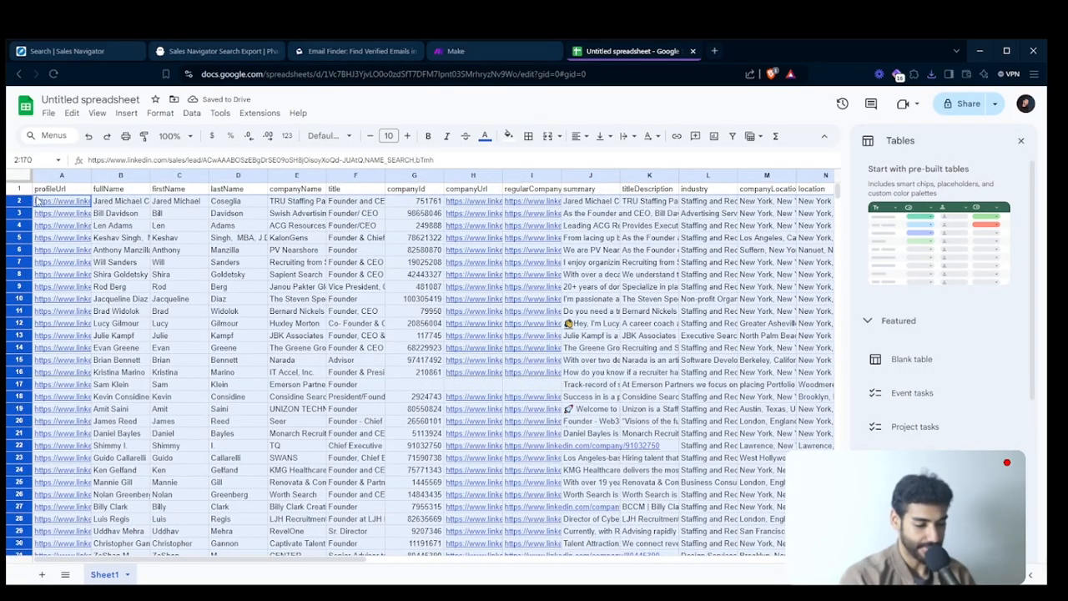
left_click(19, 188)
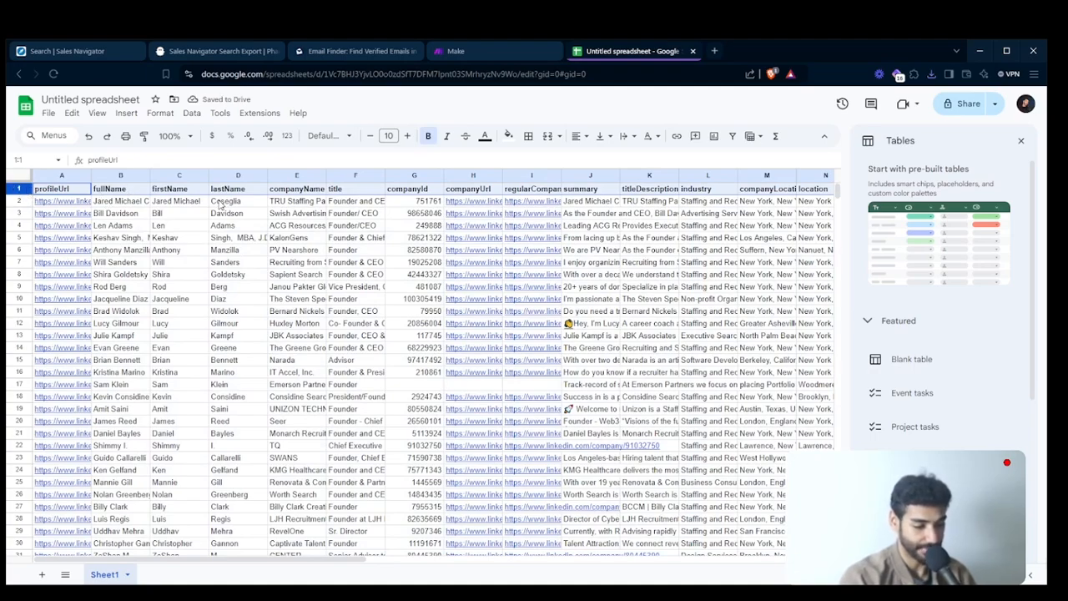
- Examine the imported lead columns from company details and location through to the LinkedIn profile links, and select the defaultProfileUrl column
scroll(175, 198, "right", 3)
scroll(221, 206, "right", 1)
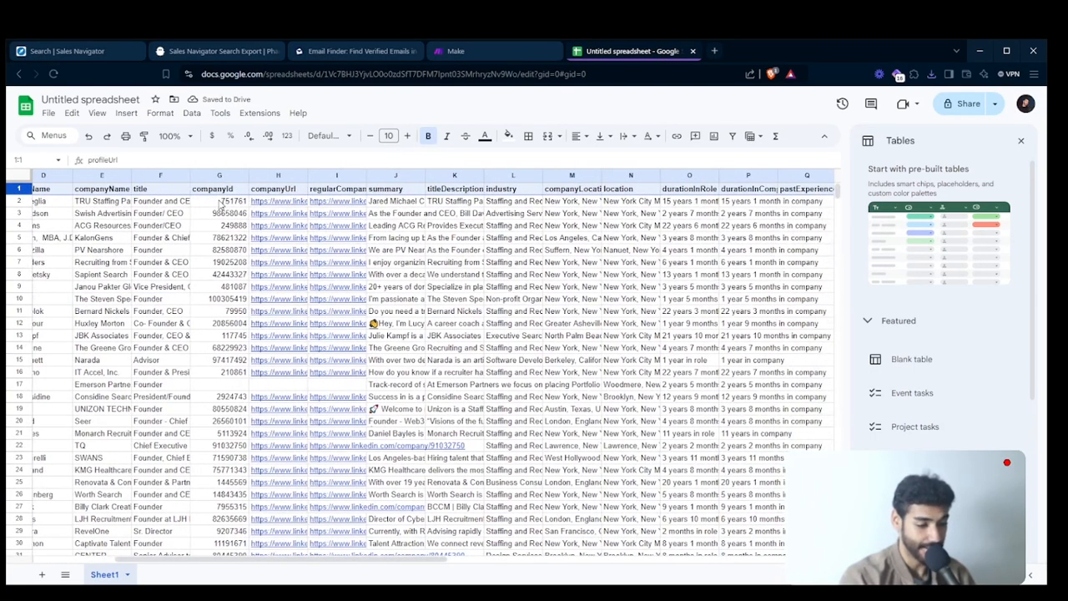
scroll(338, 190, "right", 1)
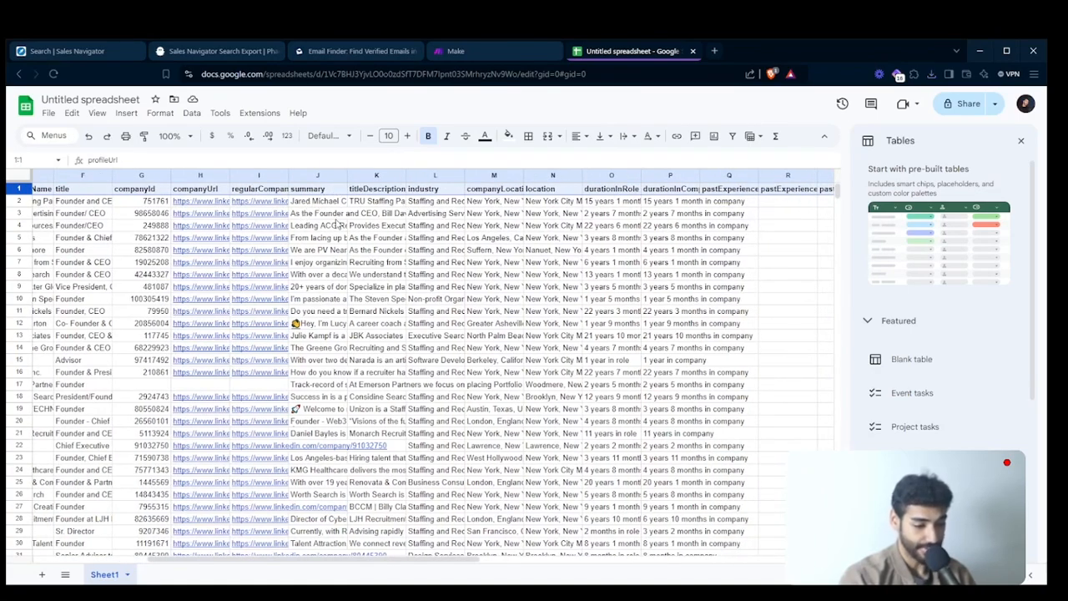
scroll(337, 224, "right", 2)
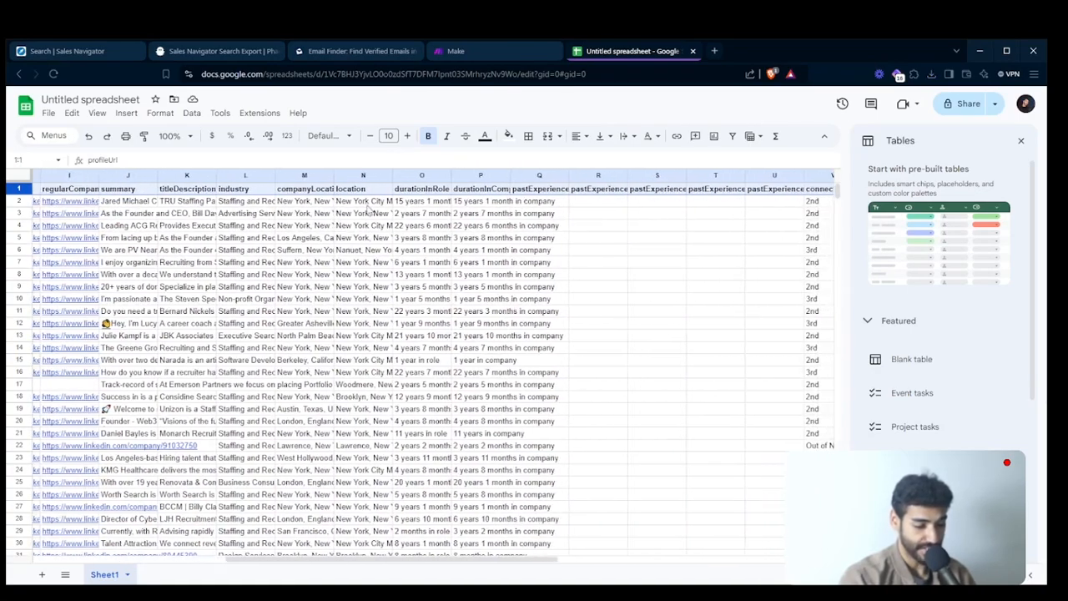
double_click(233, 275)
left_click(318, 193)
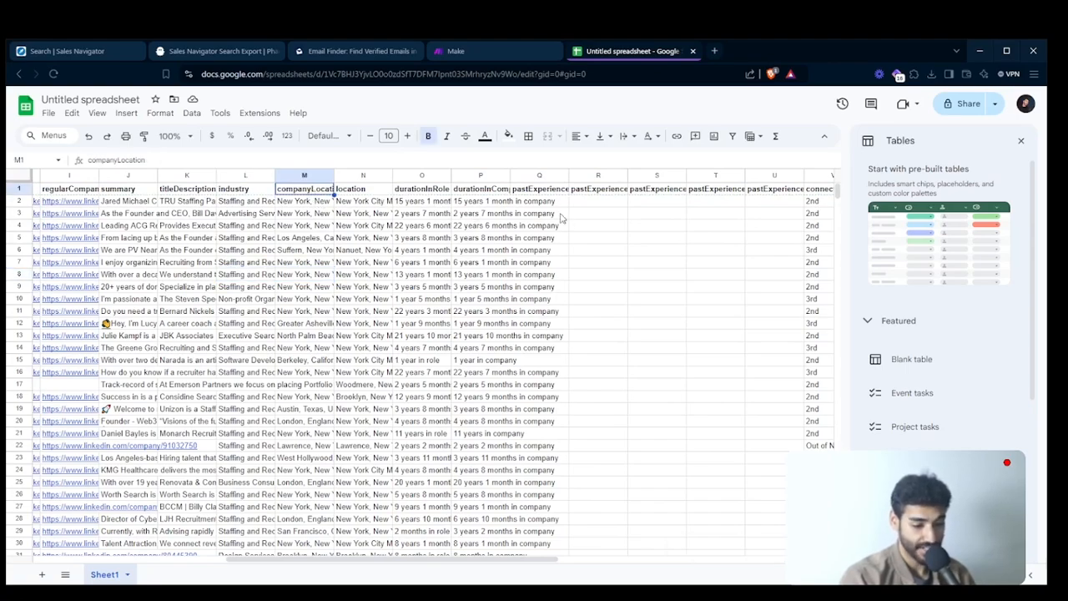
scroll(560, 216, "right", 10)
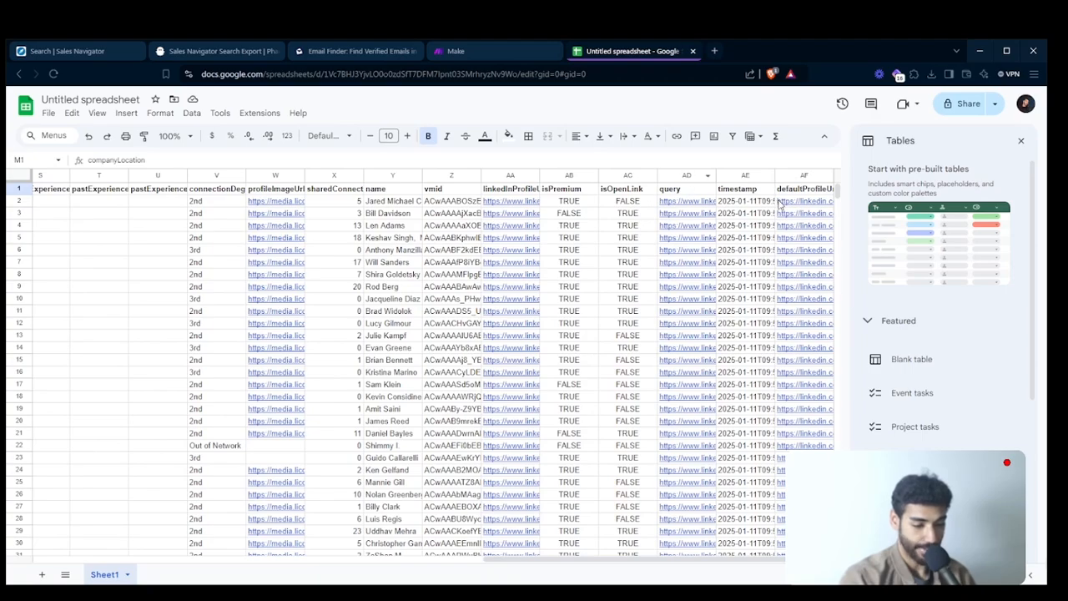
scroll(813, 176, "down", 1)
scroll(808, 208, "up", 1)
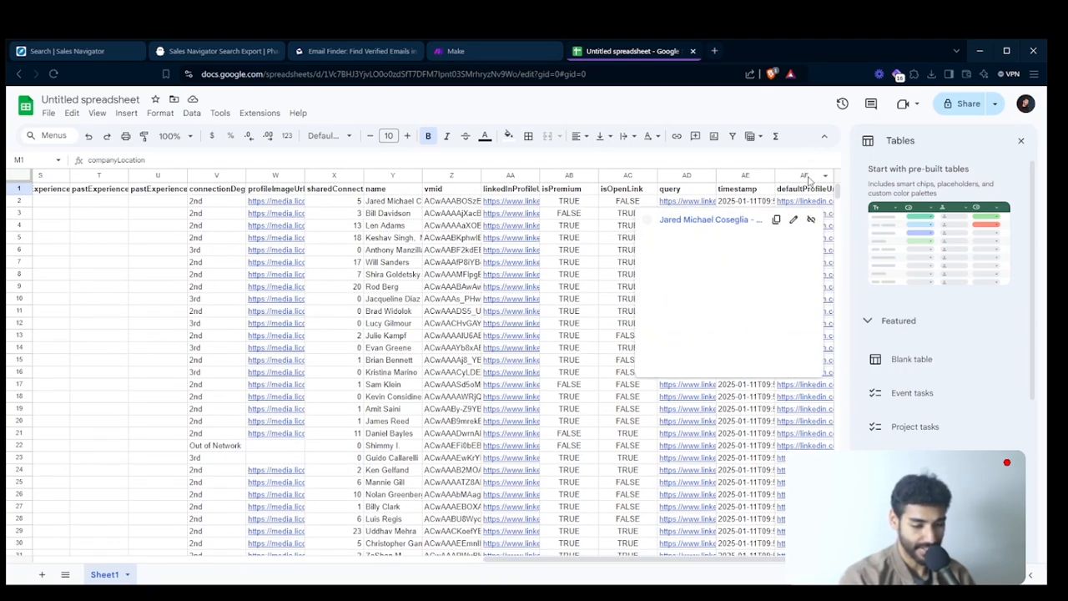
left_click(806, 173)
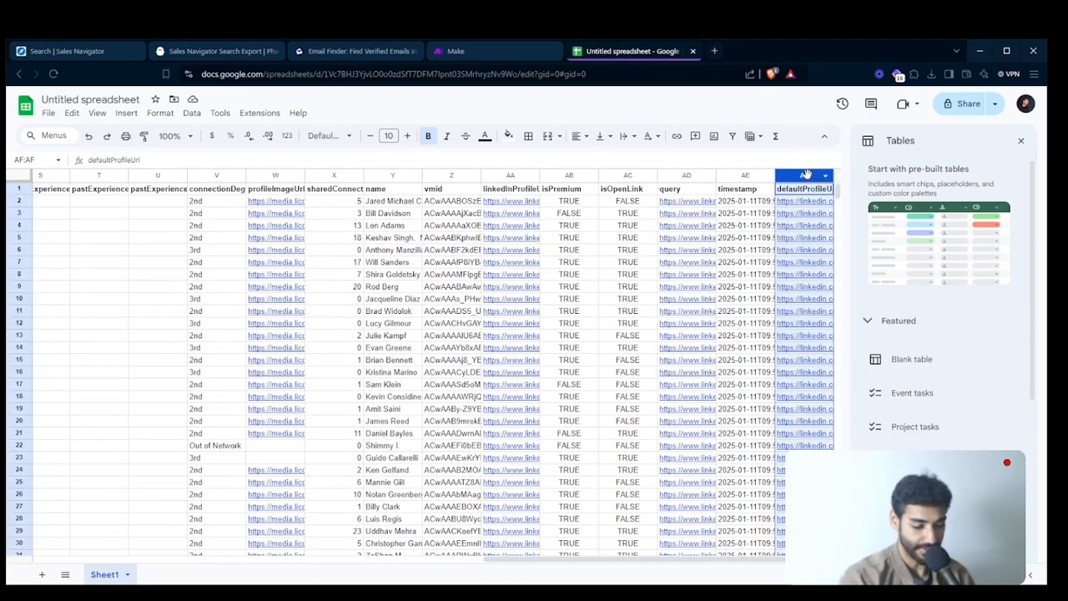
- Delete columns AB to AF, isPremium through defaultProfileUrl, and columns V to X, from connectionDegree through the shared connections column
left_click(574, 175, "shift")
right_click(574, 175)
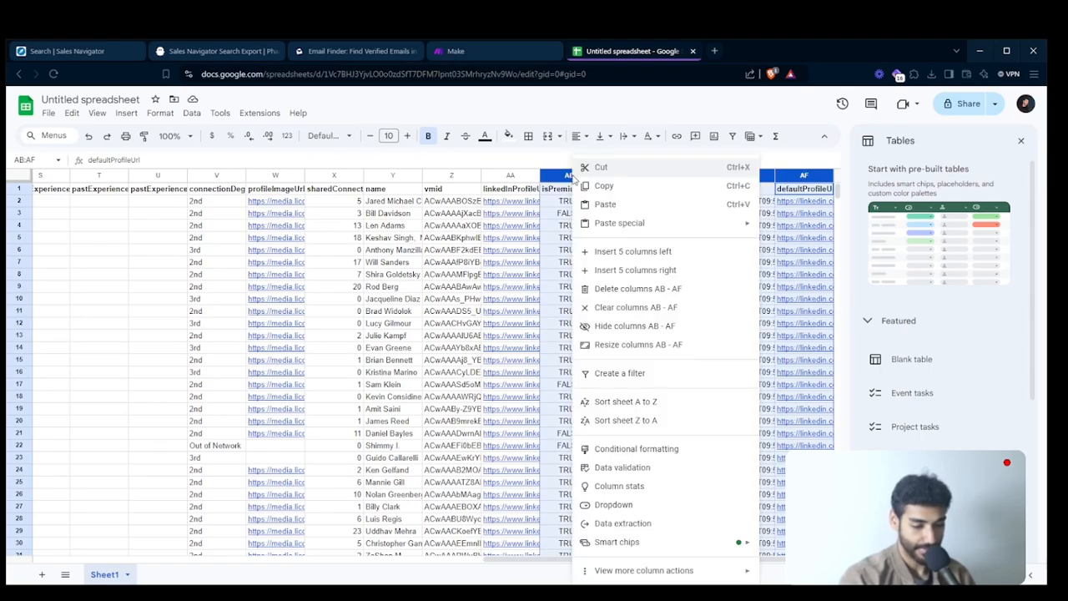
left_click(637, 289)
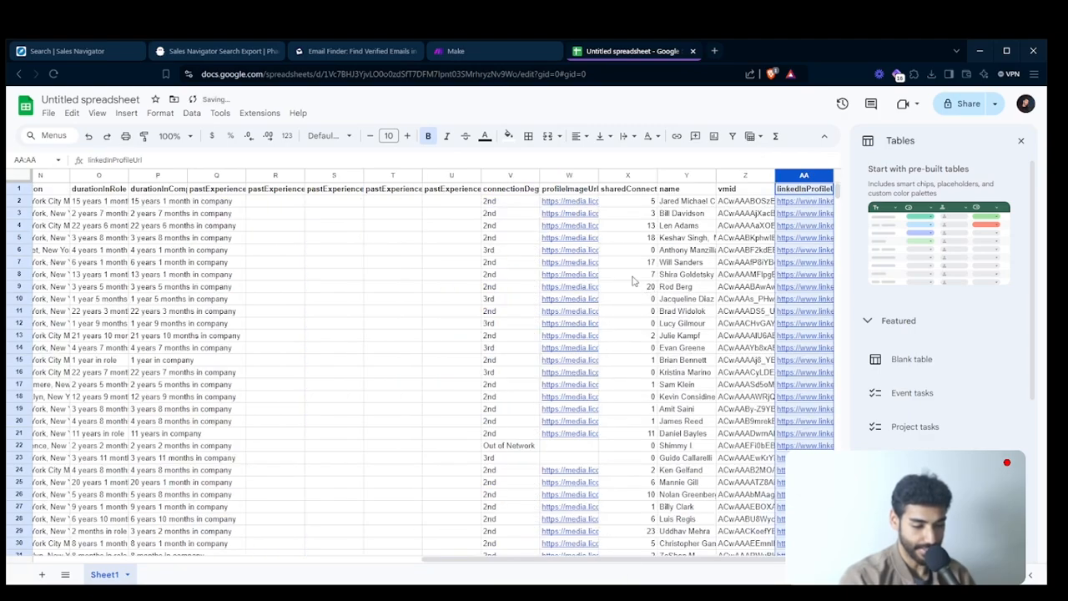
left_click(505, 175)
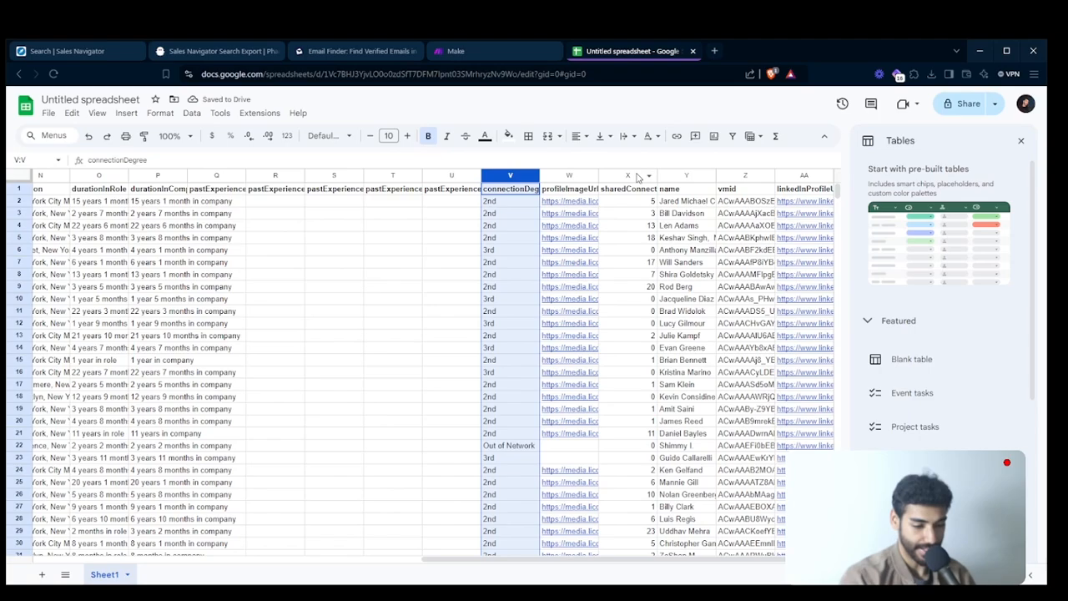
left_click(637, 176, "shift")
right_click(637, 176)
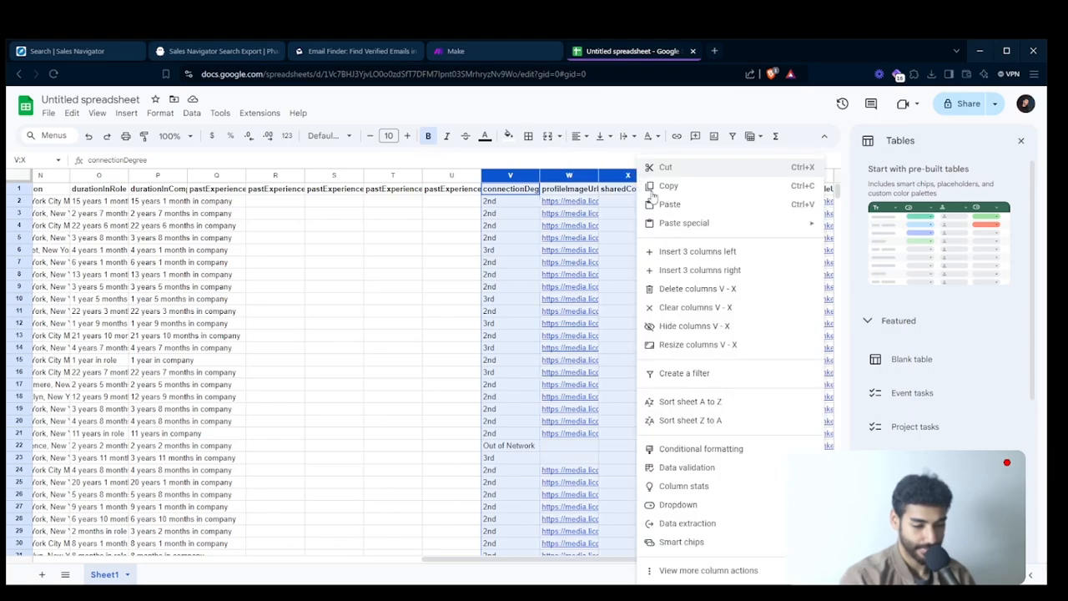
left_click(692, 288)
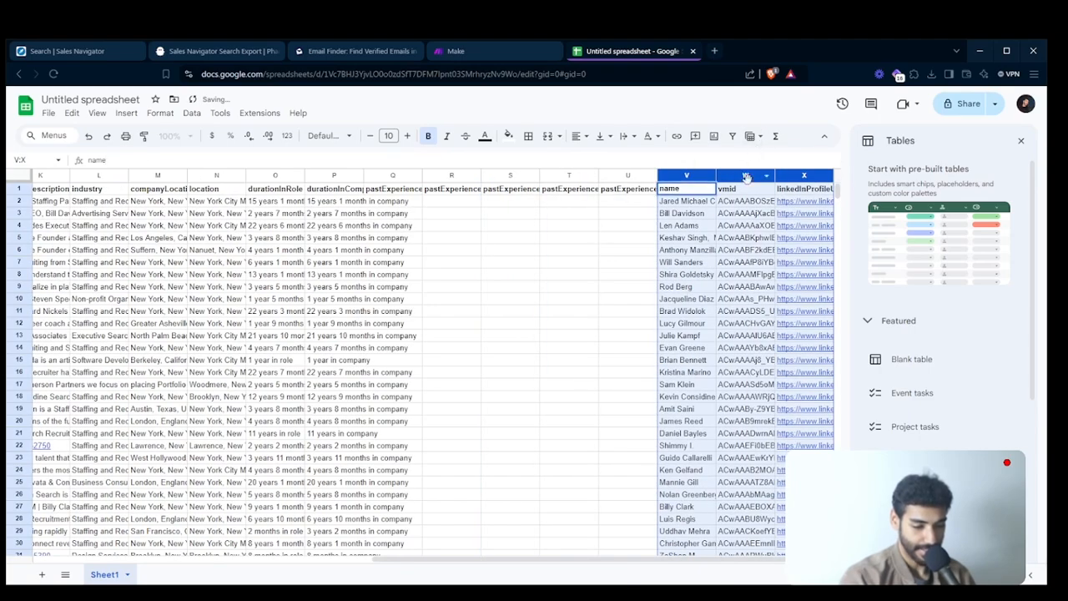
- Delete the vmid and linkedInProfileUrl columns, plus the four past-experience columns R to U
left_click(773, 236)
left_click(760, 174)
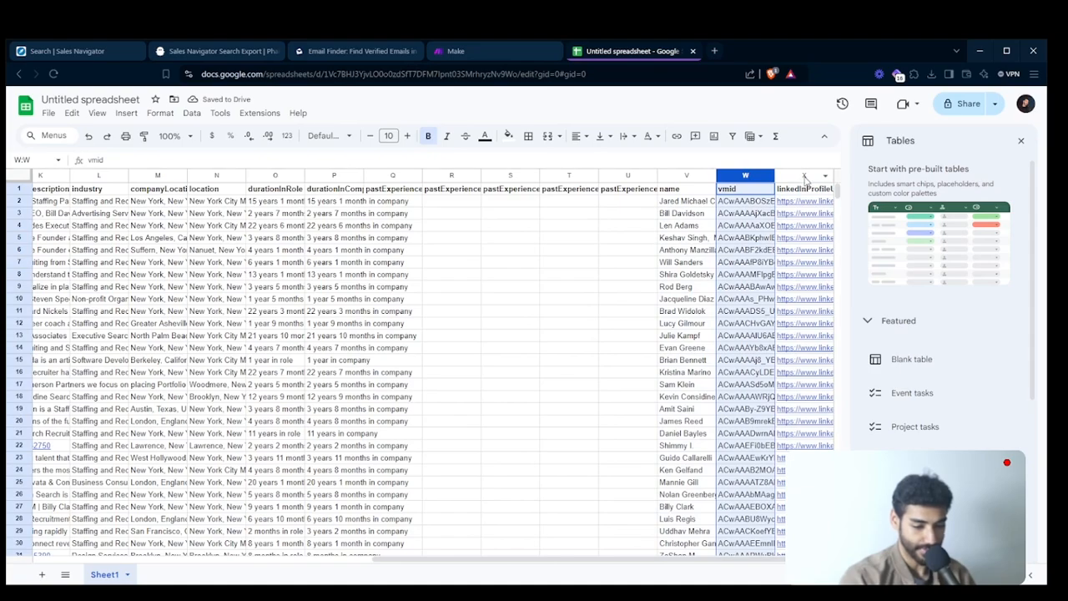
left_click(805, 177, "shift")
right_click(805, 177)
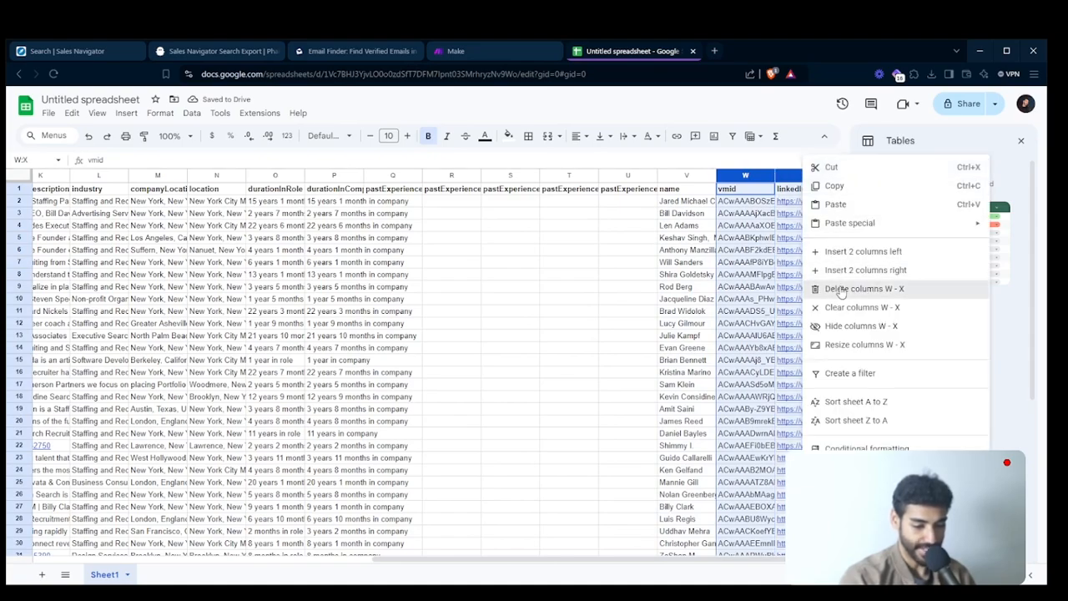
left_click(841, 288)
left_click(745, 175)
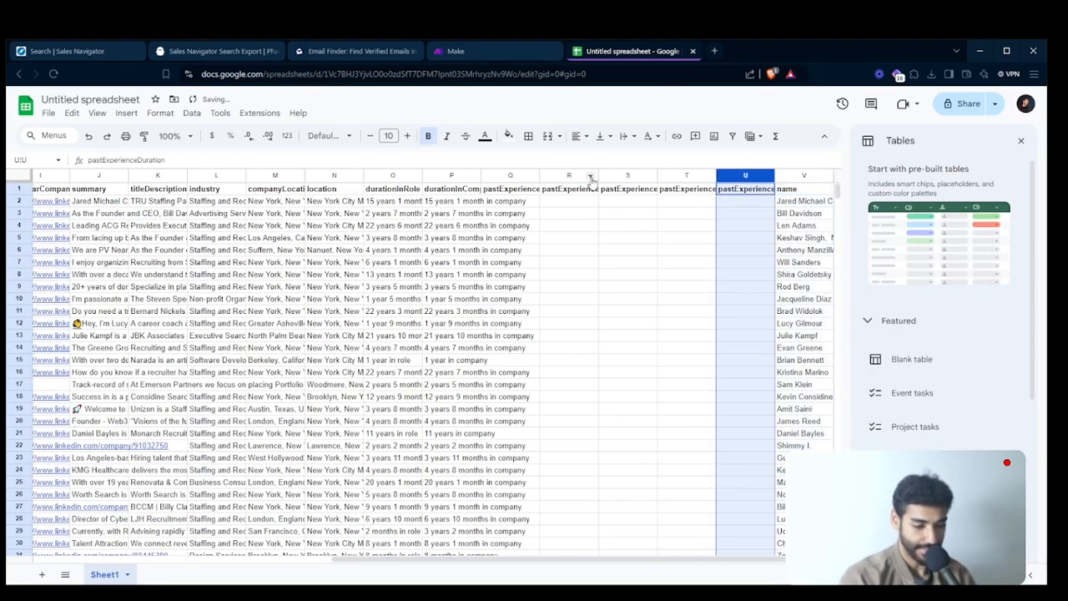
left_click(577, 177, "shift")
right_click(578, 176)
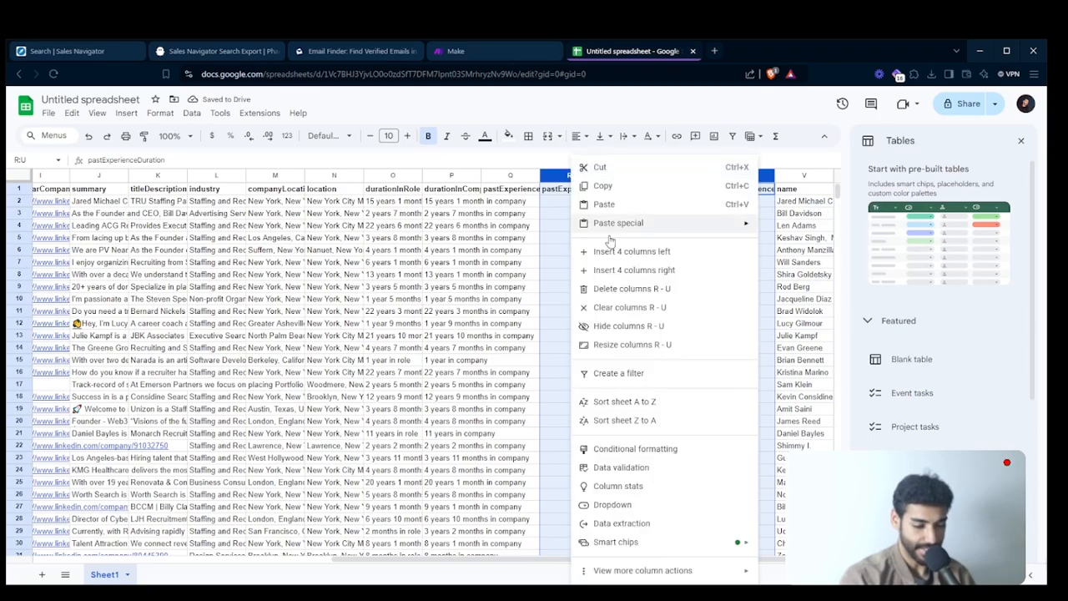
left_click(626, 288)
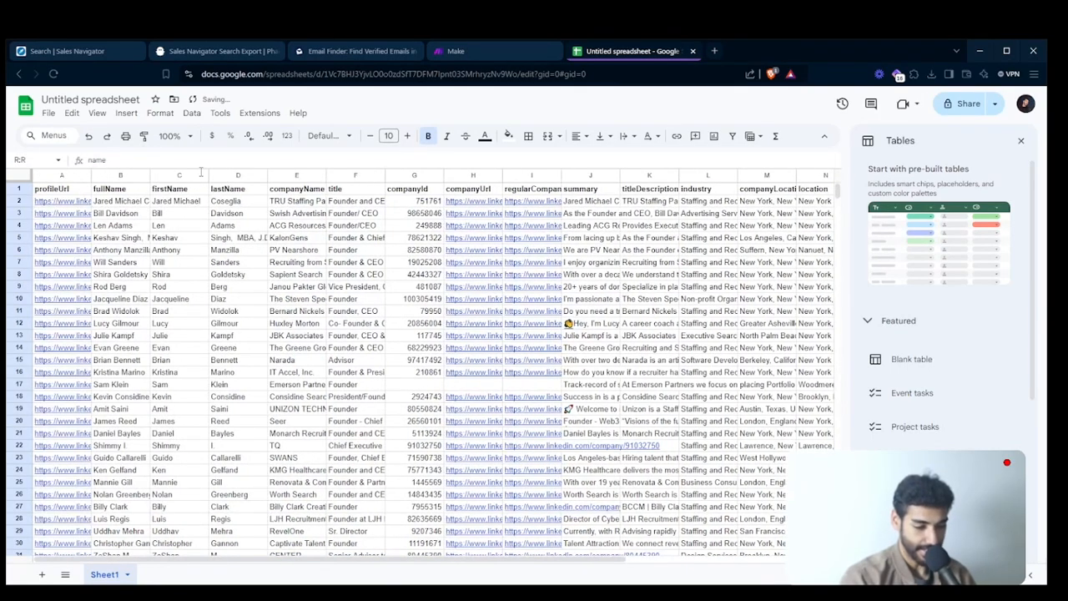
- Delete the companyId and regularCompanyUrl columns from the lead sheet
scroll(203, 211, "right", 4)
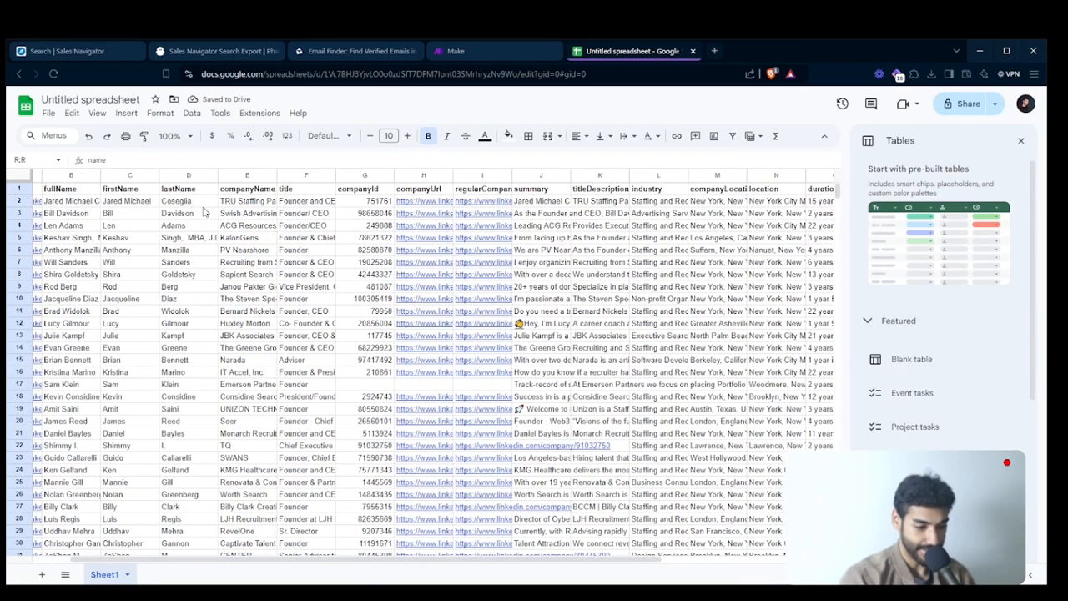
scroll(203, 211, "left", 1)
left_click(219, 175)
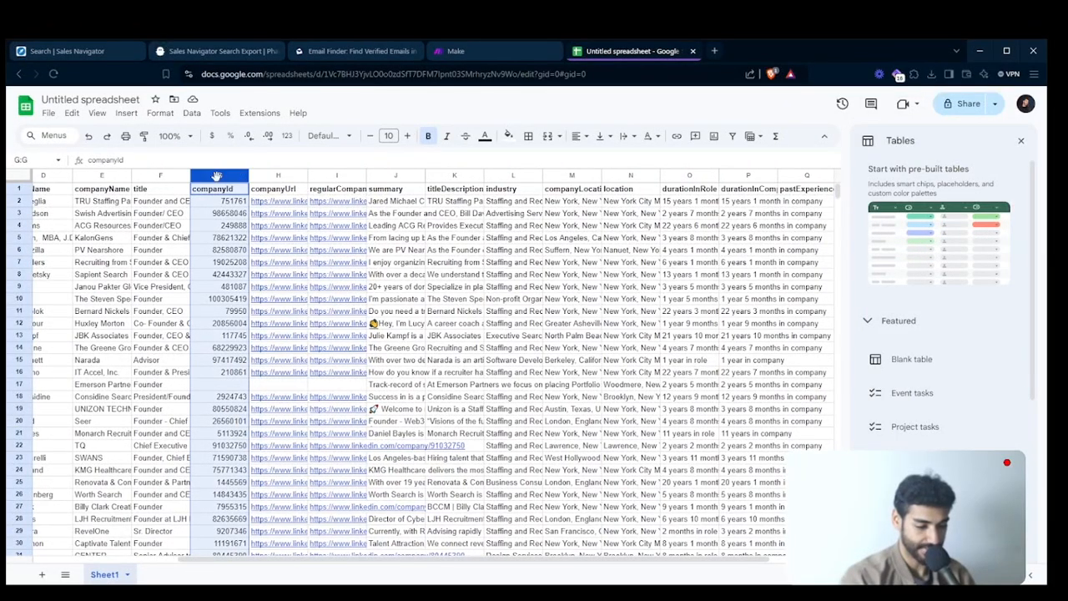
right_click(220, 174)
left_click(271, 304)
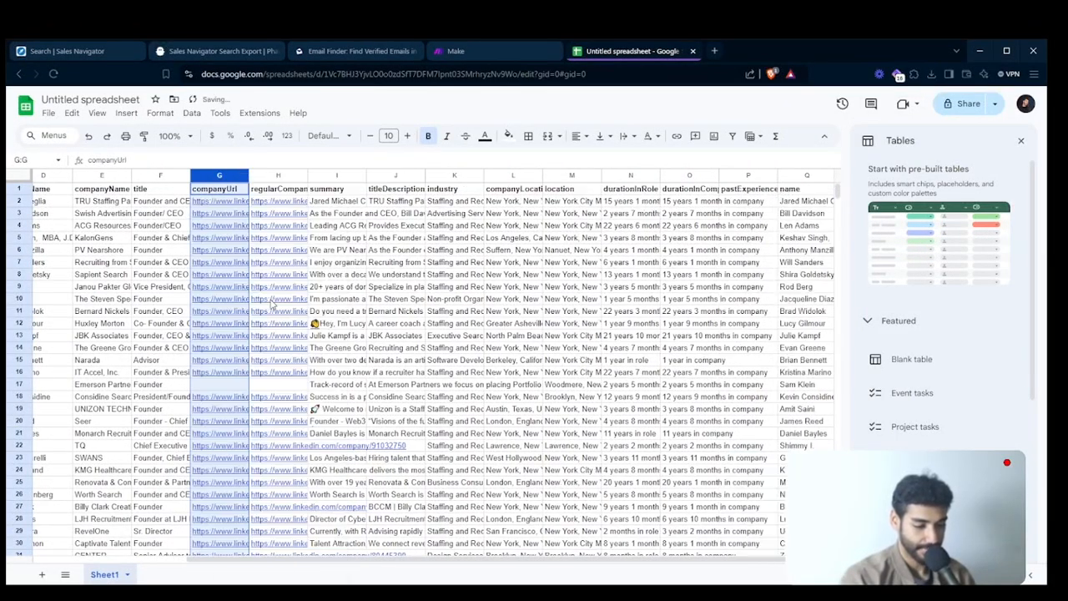
left_click(302, 195)
left_click(455, 262)
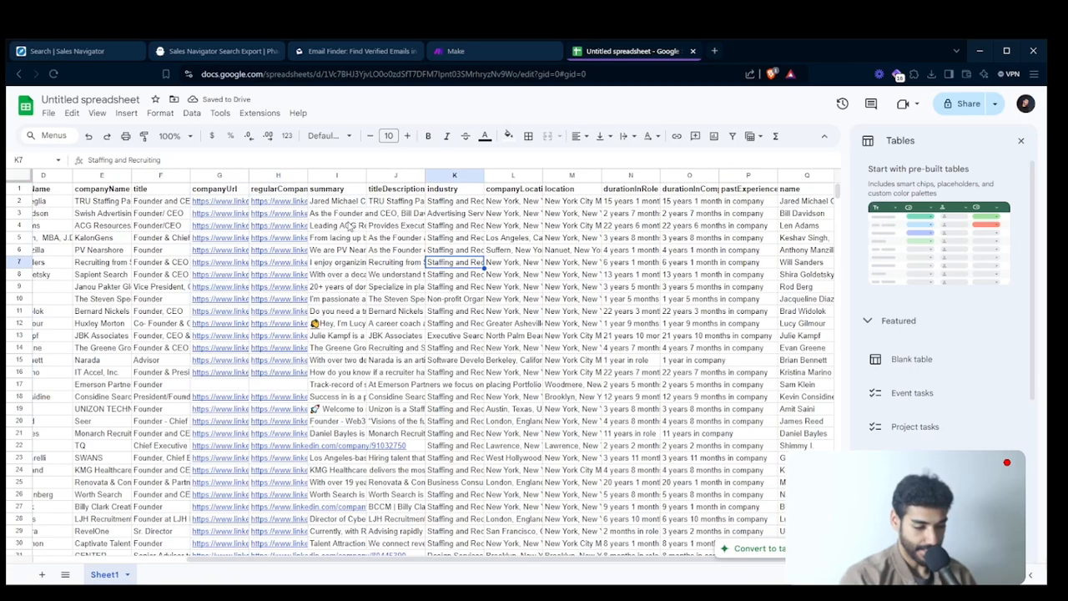
left_click(278, 175)
right_click(279, 175)
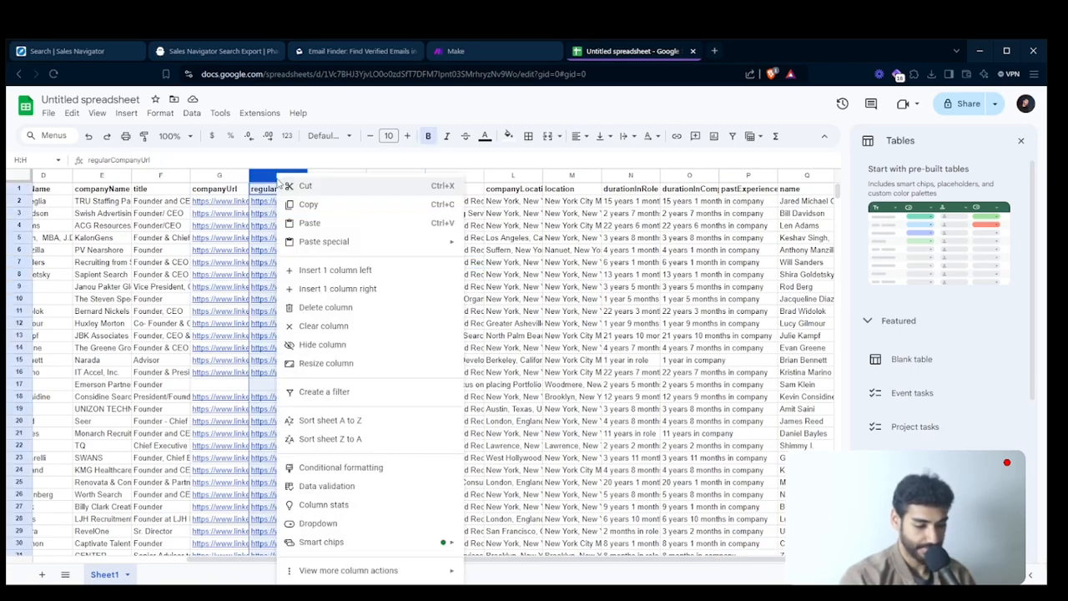
left_click(325, 307)
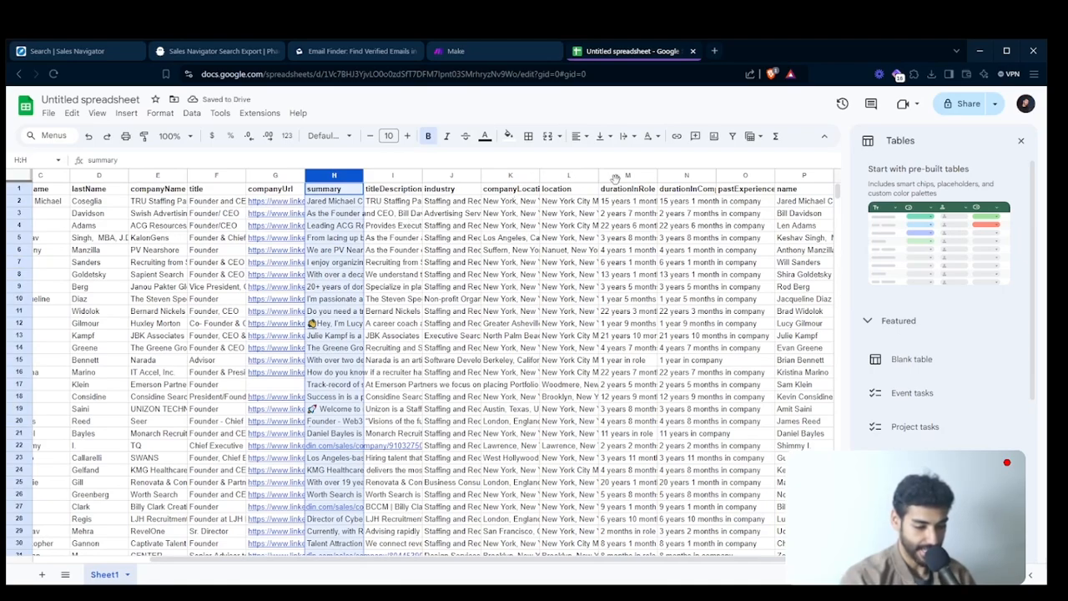
- Delete the duplicate name column near the end of the data and the profileUrl column at the start
left_click(799, 175)
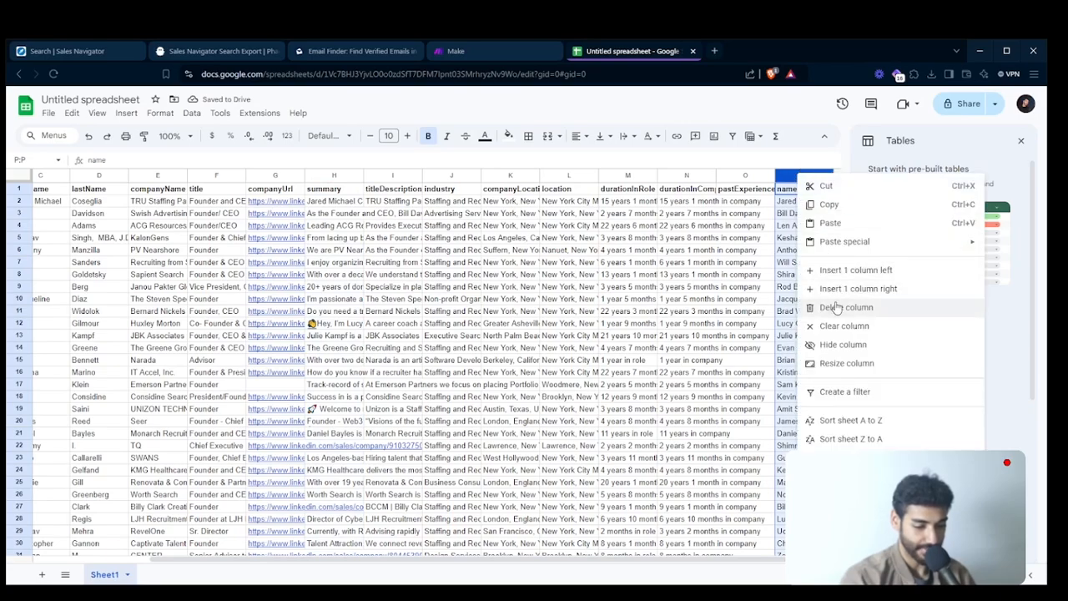
left_click(834, 307)
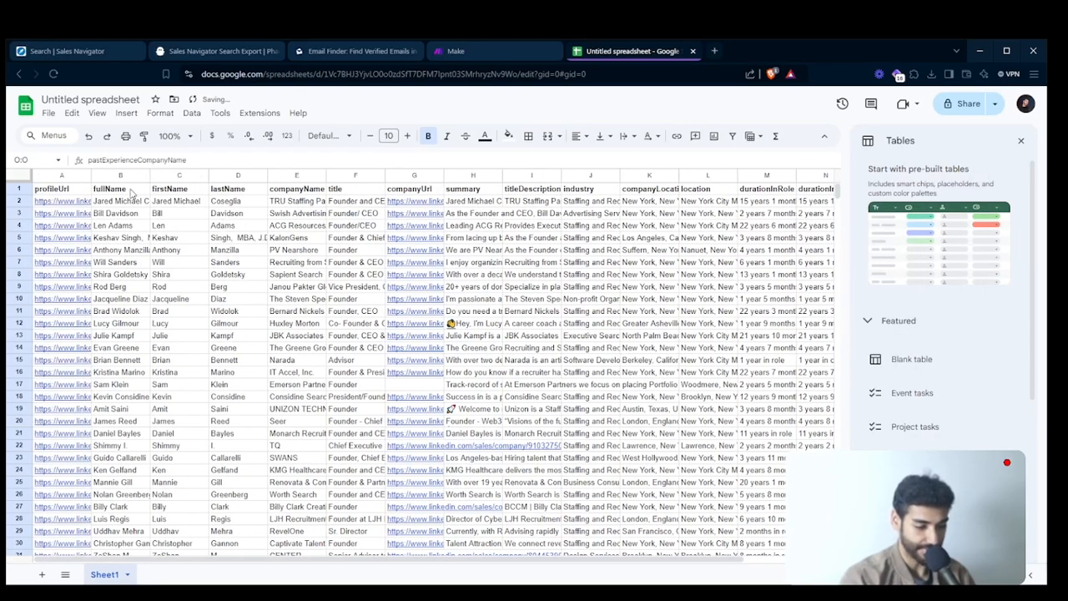
left_click(64, 175)
right_click(66, 175)
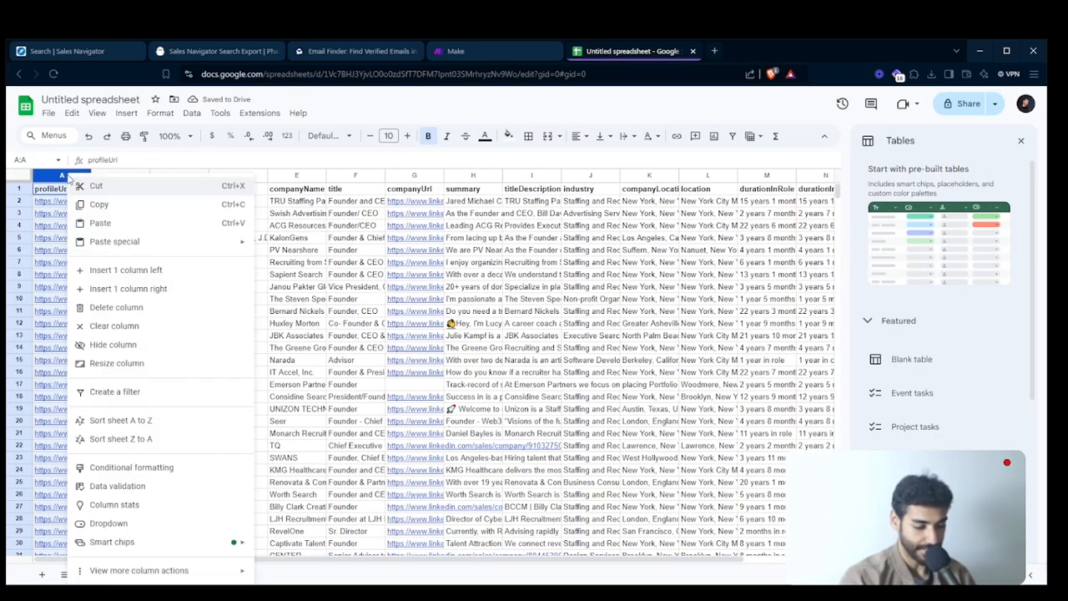
left_click(108, 307)
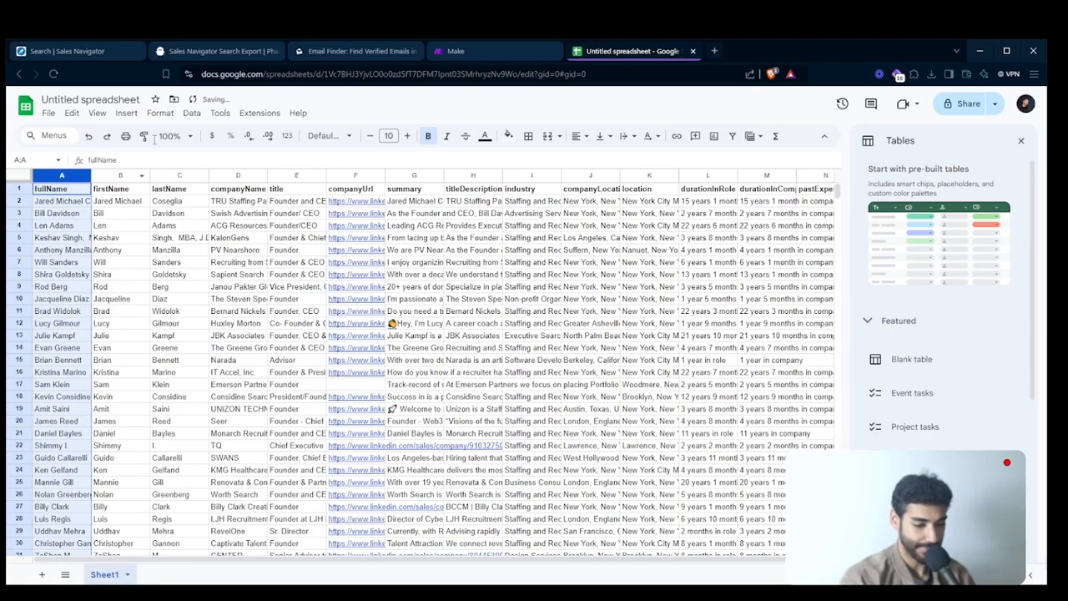
- Rename the spreadsheet as Recruitmet Leads
left_click(90, 99)
type("R")
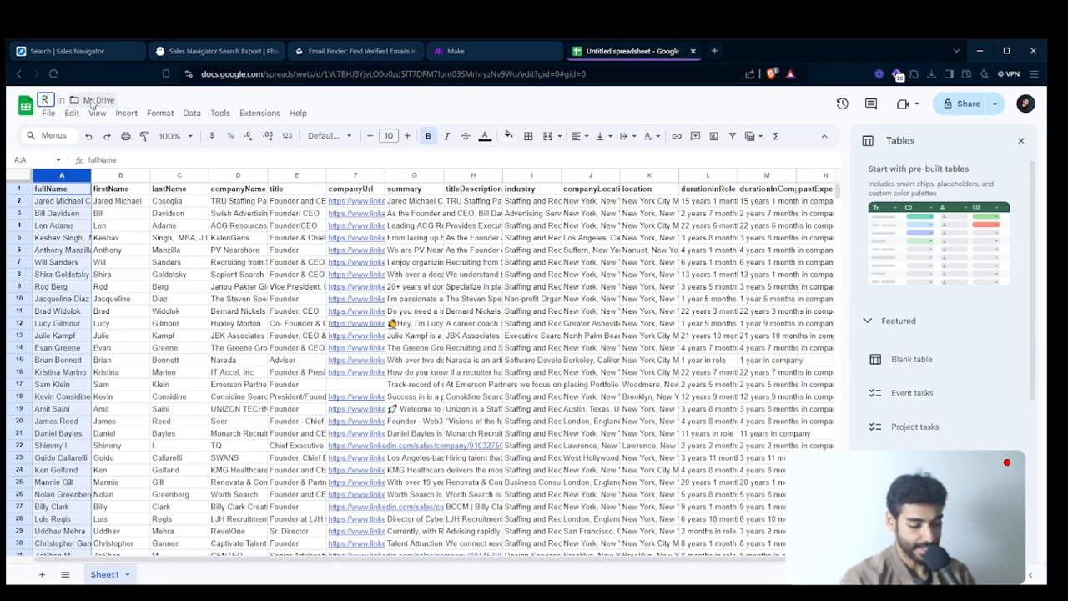
type("ecruitme")
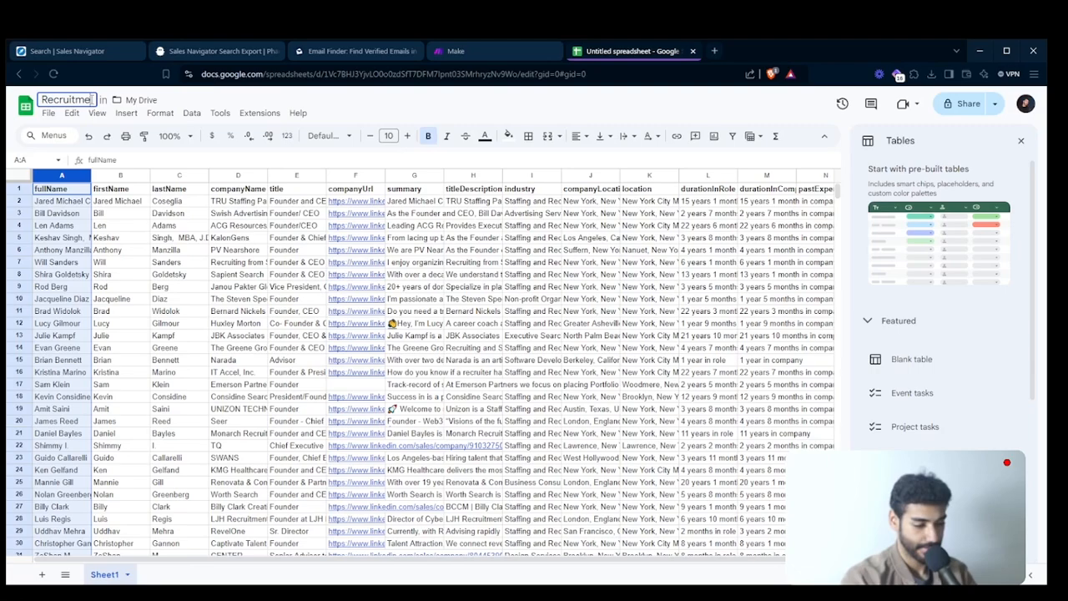
type("t Leads")
key("Return")
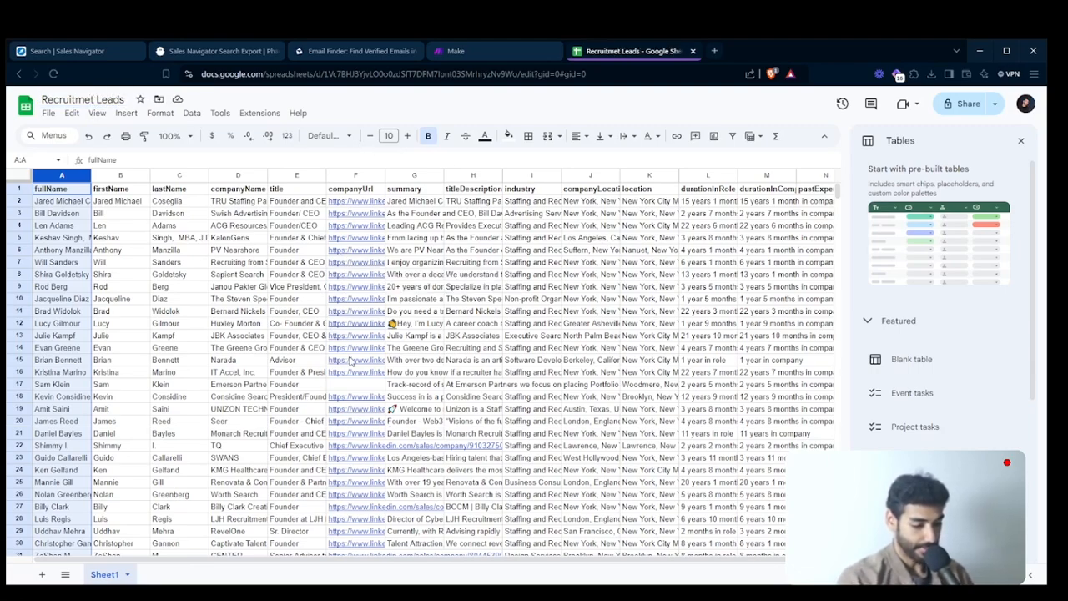
scroll(501, 333, "down", 1)
scroll(544, 314, "up", 1)
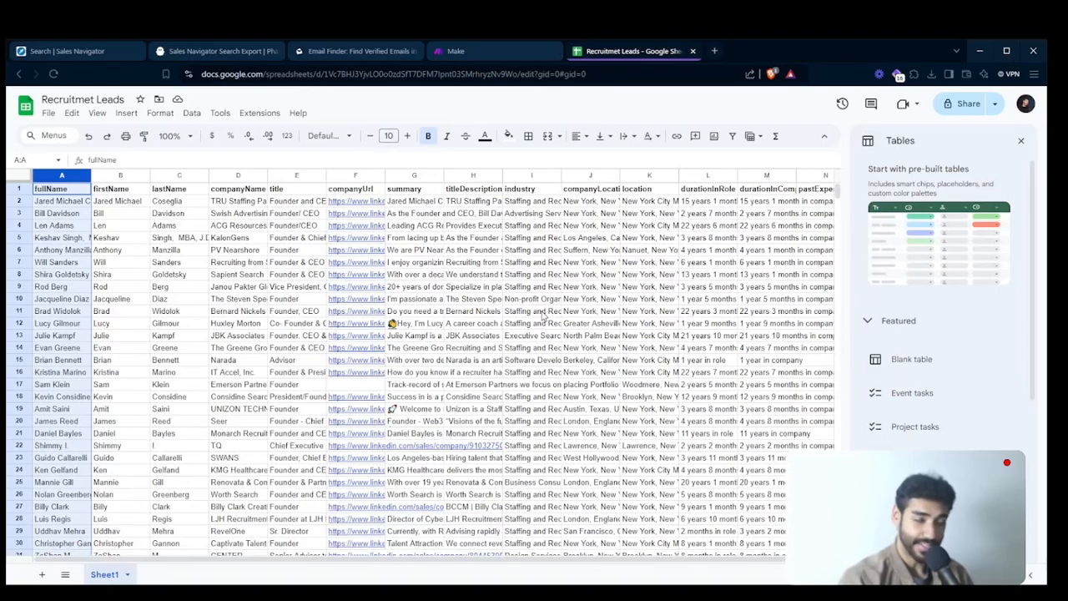
scroll(543, 315, "right", 1)
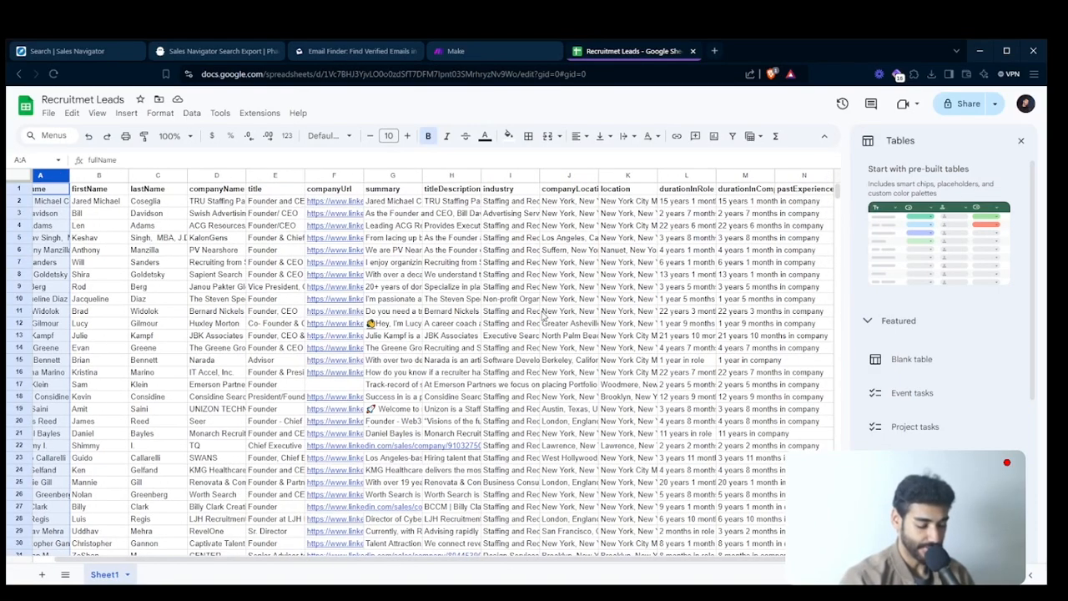
scroll(543, 315, "left", 1)
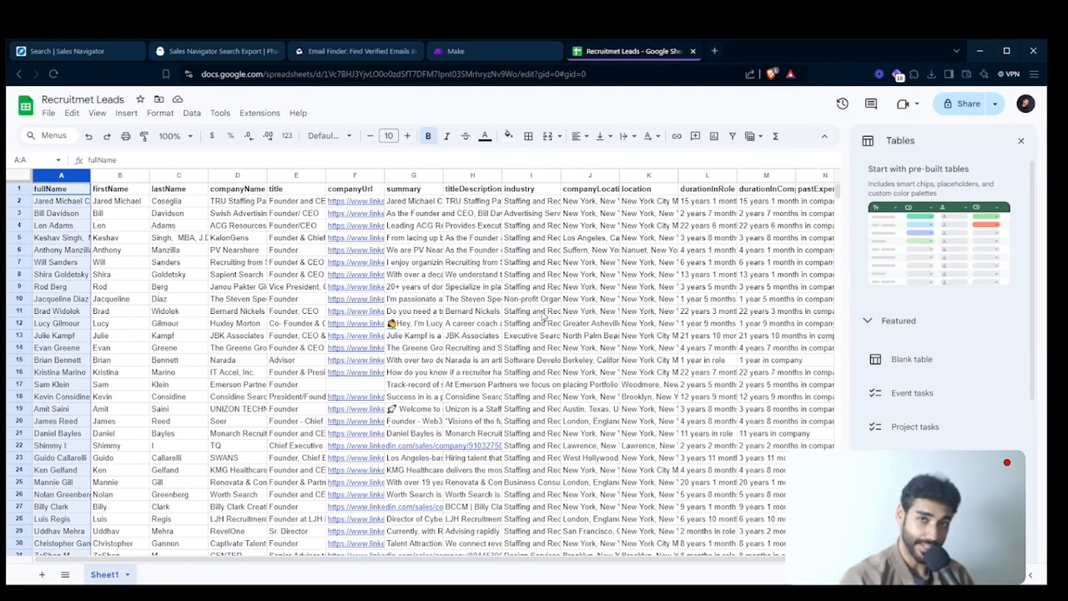
scroll(575, 311, "right", 1)
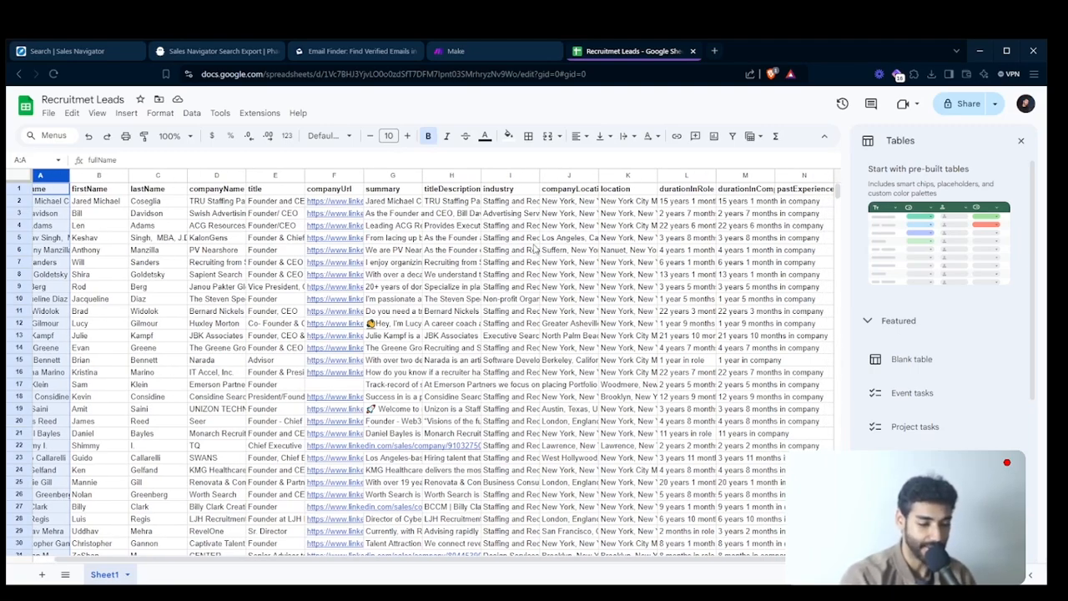
left_click(358, 51)
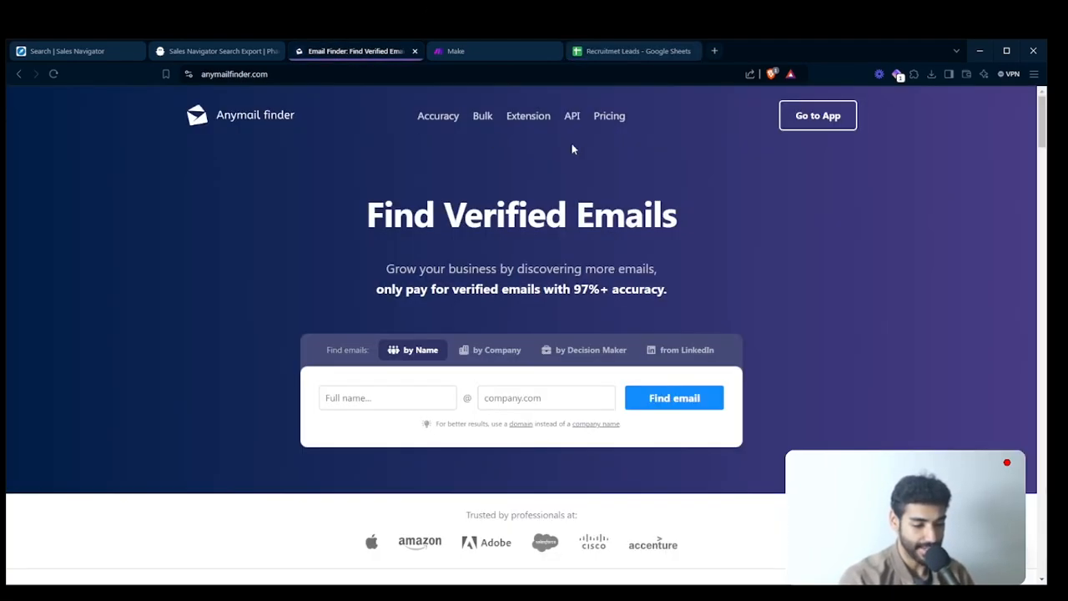
left_click(621, 50)
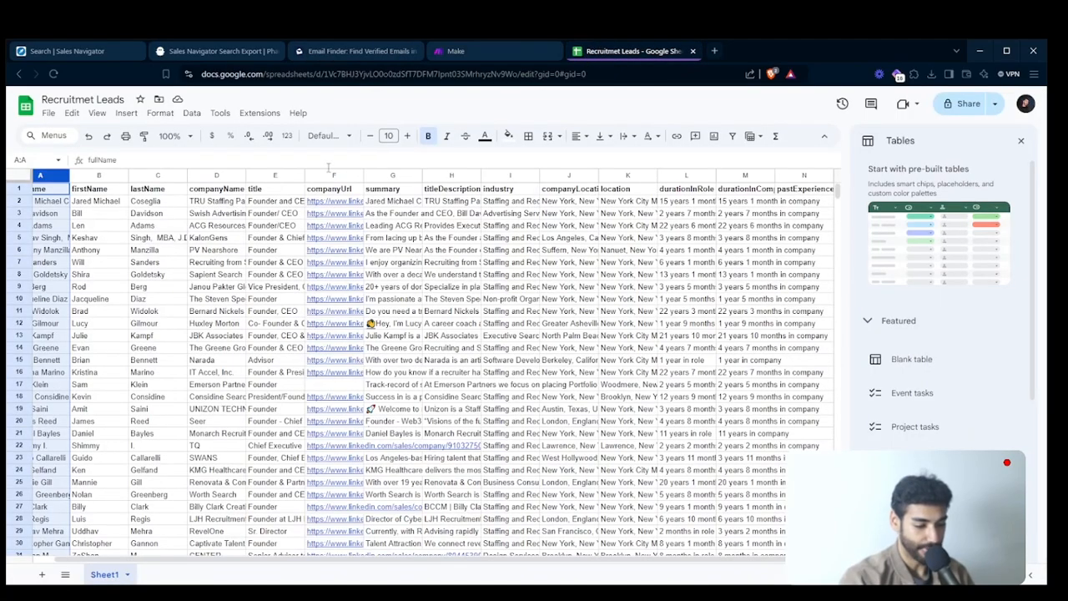
- Copy the first lead's full name from row 2 and paste it into the full name field of Anymail Finder's search by name
left_click(114, 204)
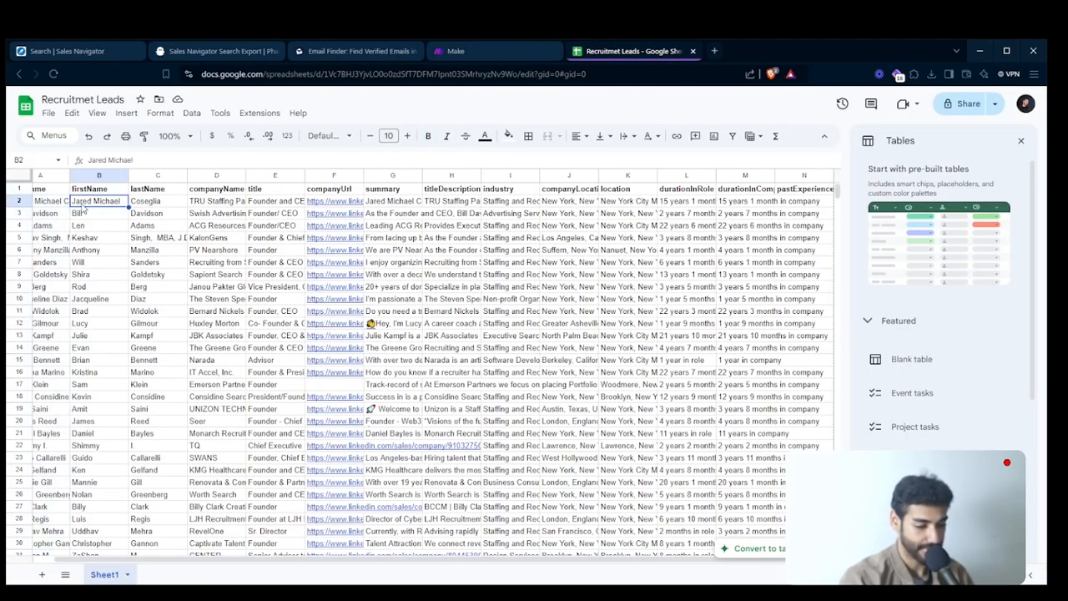
scroll(80, 209, "left", 1)
left_click(73, 202)
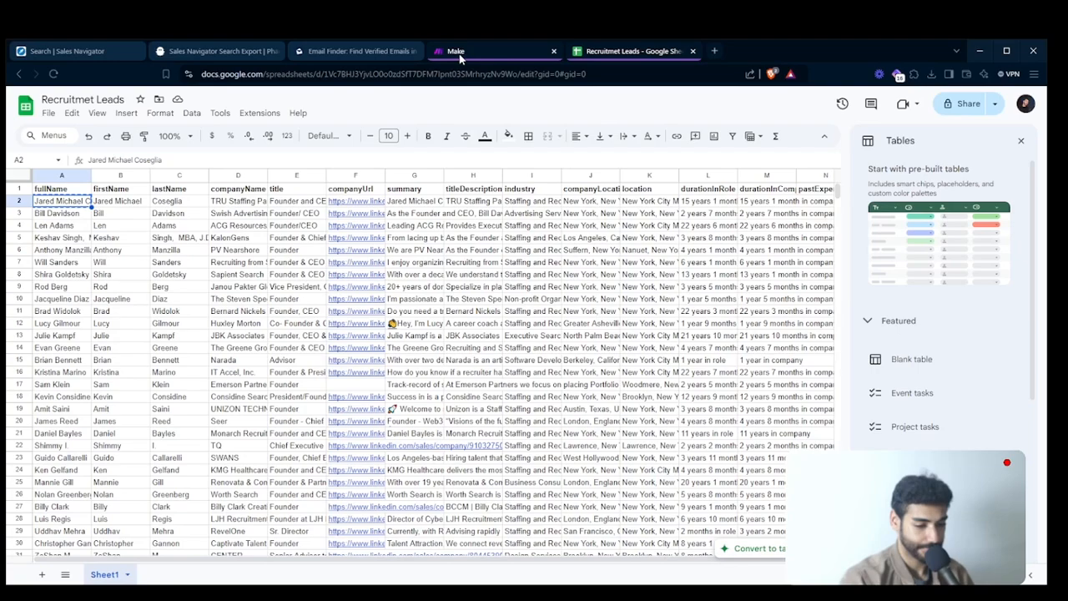
left_click(365, 51)
left_click(377, 399)
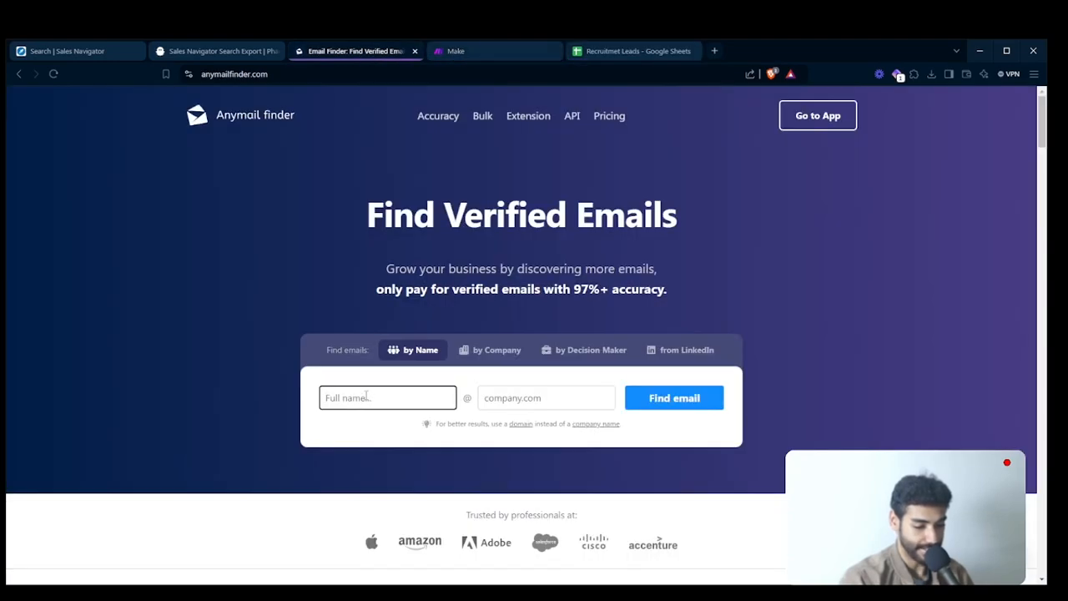
- Copy the first lead's company name, TRU Staffing Partners, Inc., from the sheet into the company field of the Anymail Finder app's person search
left_click(592, 51)
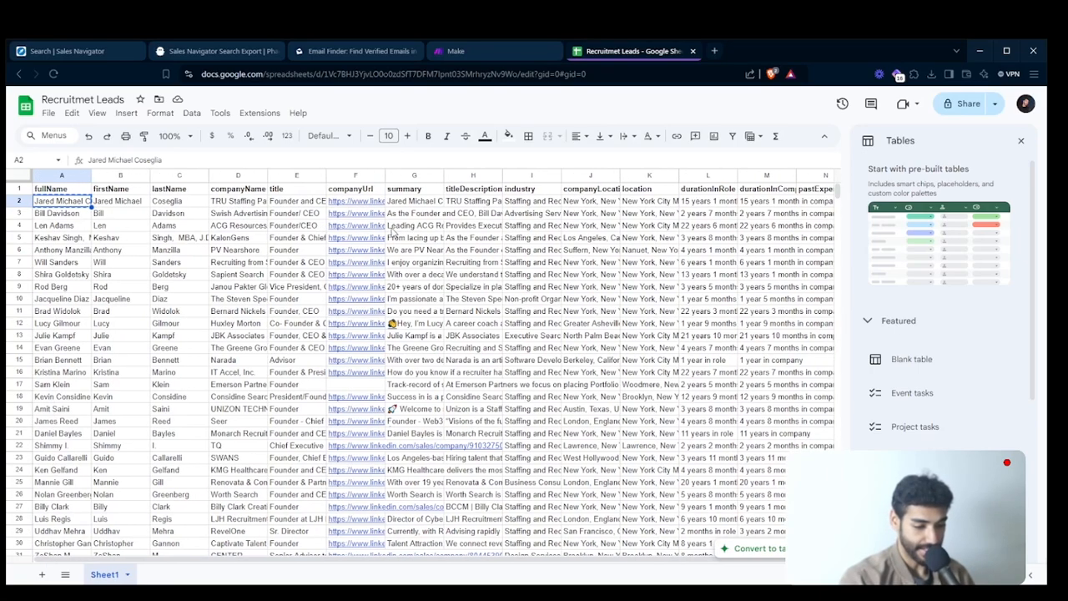
left_click(238, 201)
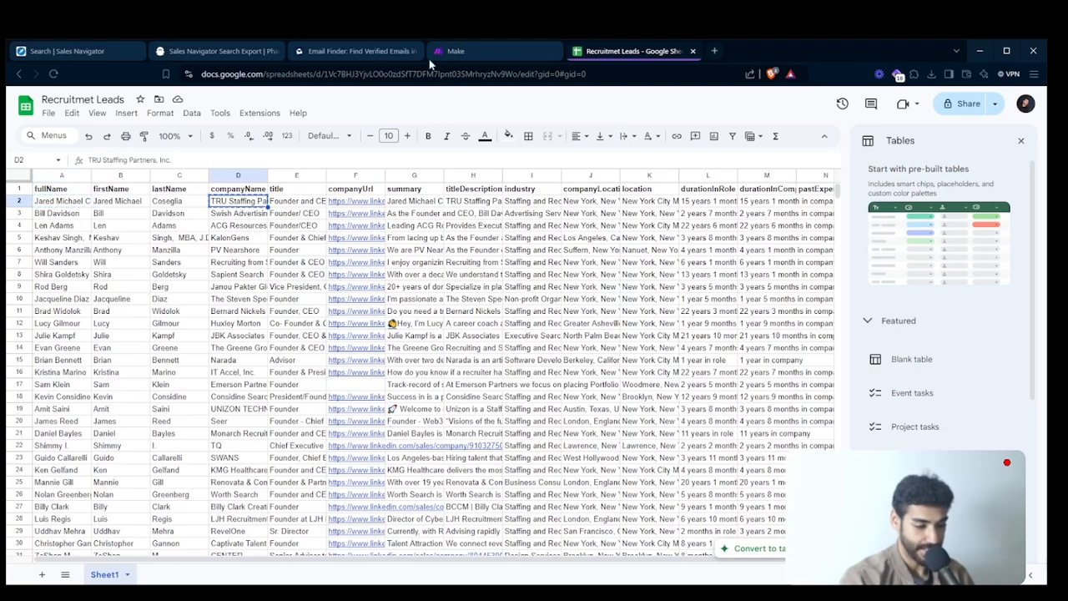
left_click(378, 57)
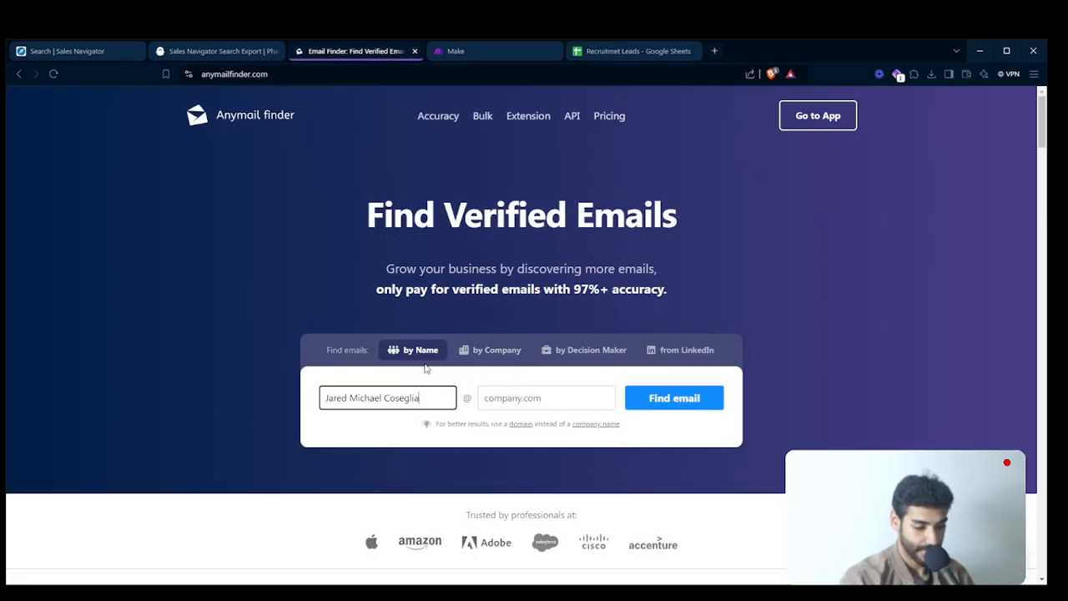
left_click(491, 351)
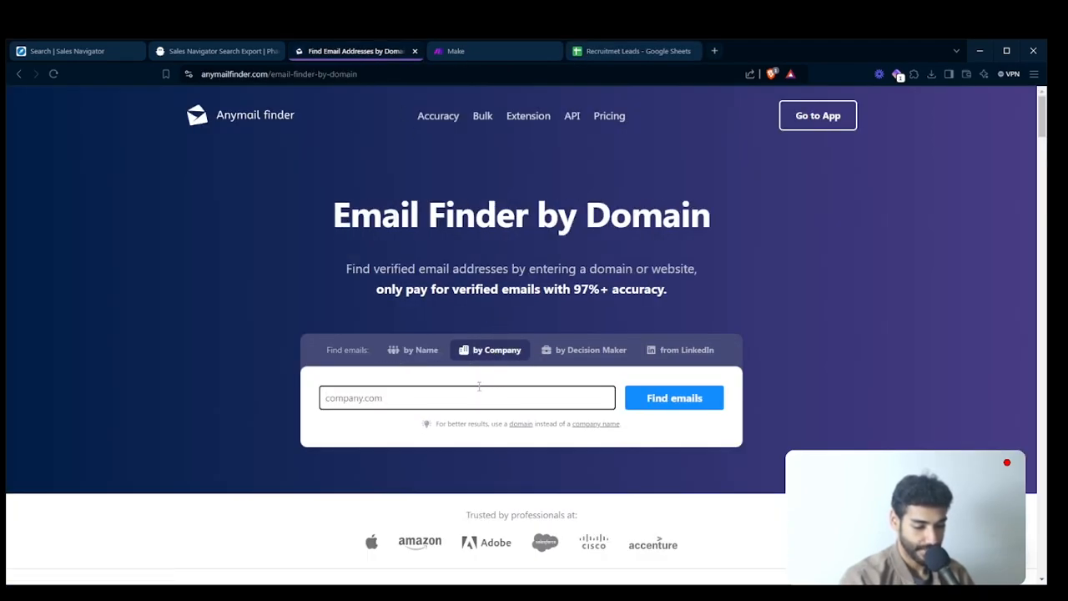
left_click(361, 351)
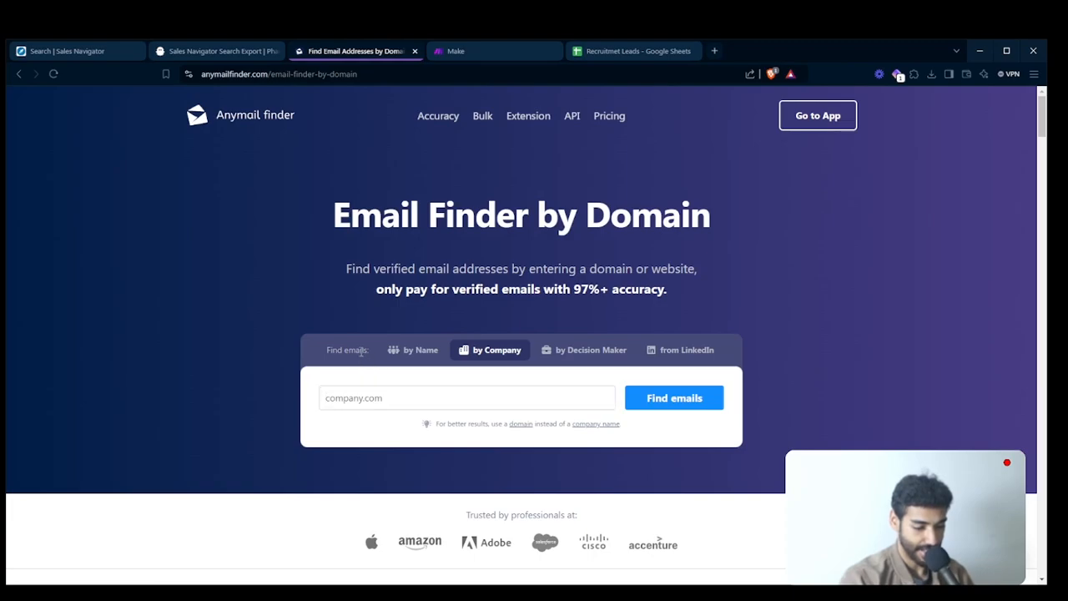
left_click(806, 118)
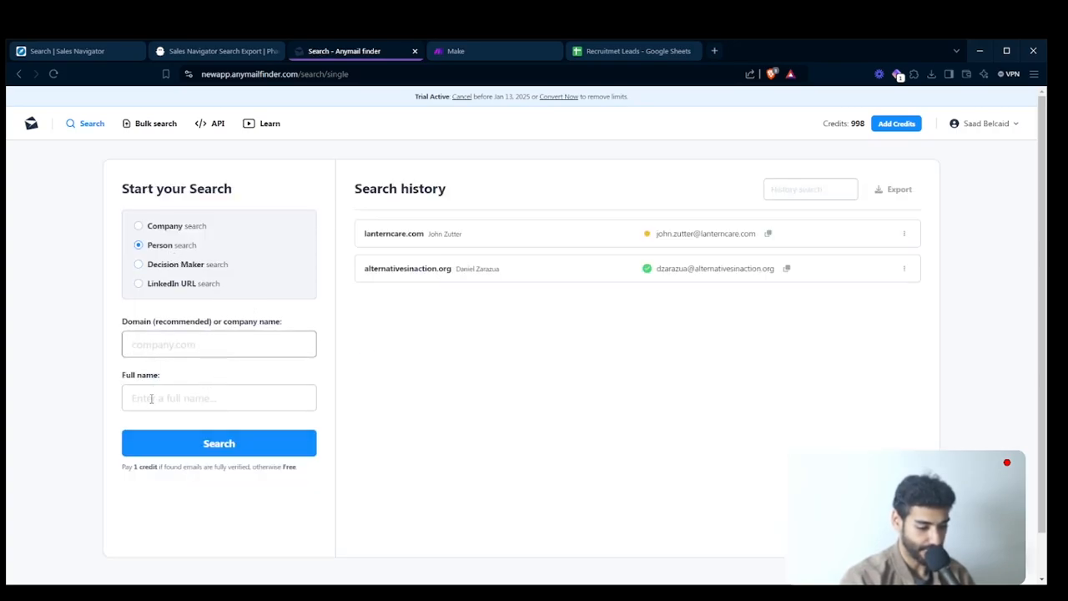
type("TRU Staffing Partners, Inc.")
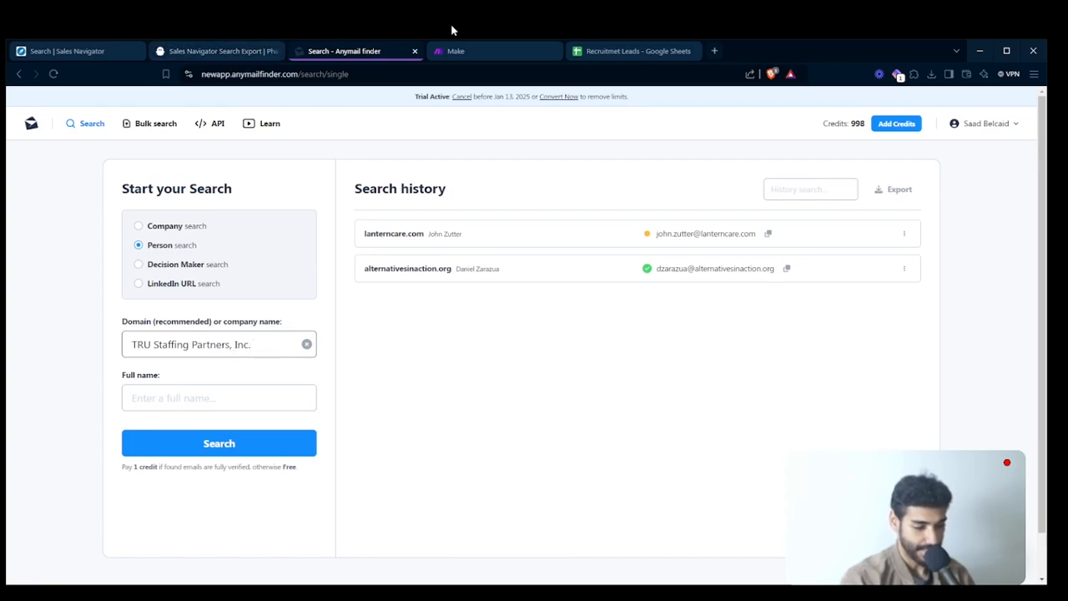
- Copy the first lead's full name from row 2 into the person search, run the search and inspect the returned email
left_click(634, 50)
left_click(129, 203)
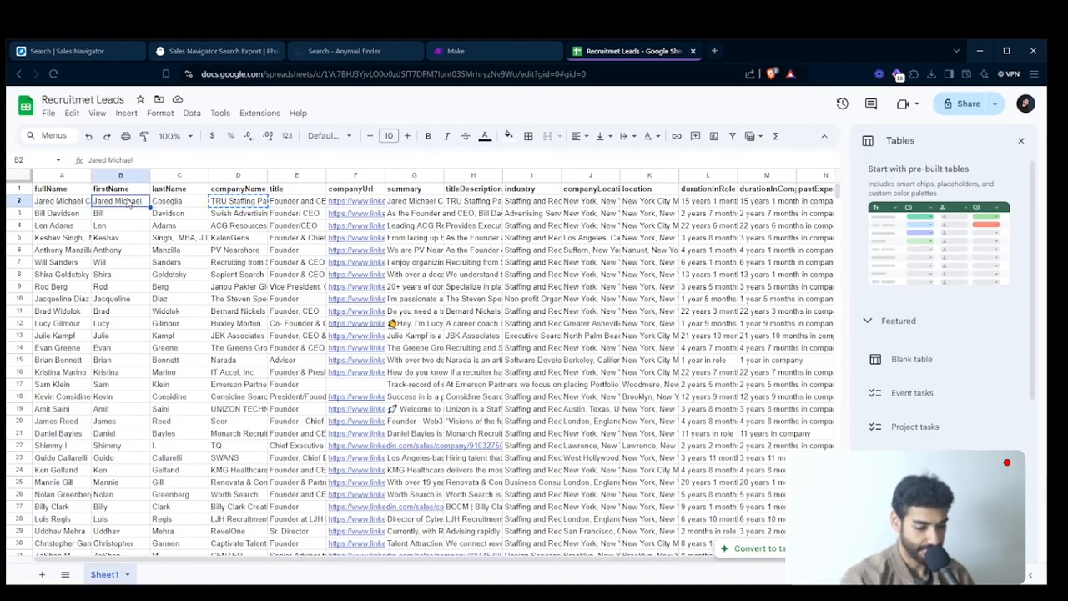
left_click(65, 202)
key("ctrl+c")
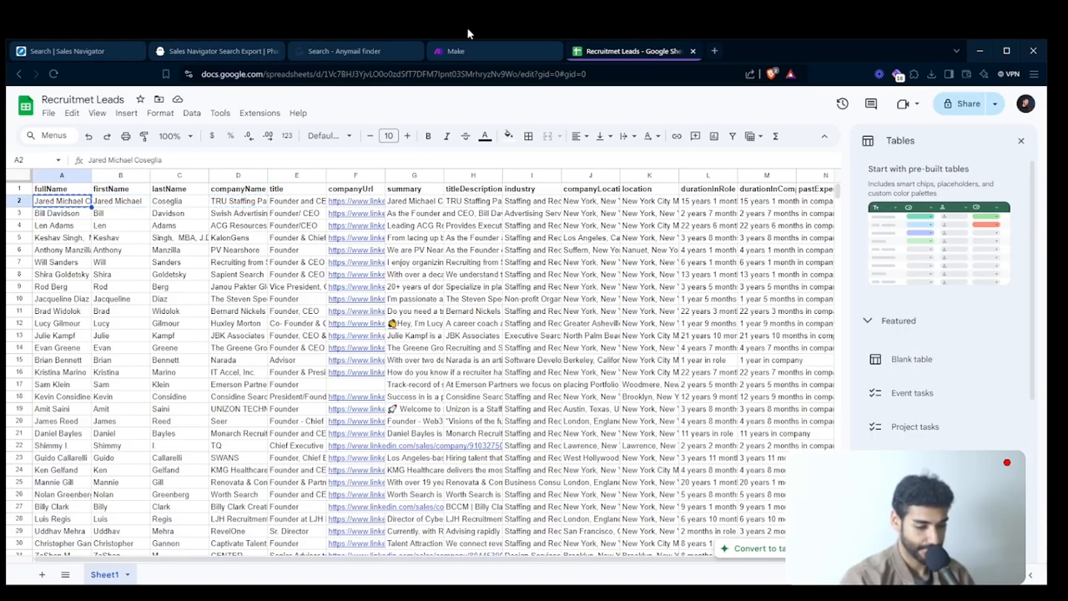
left_click(347, 52)
left_click(263, 400)
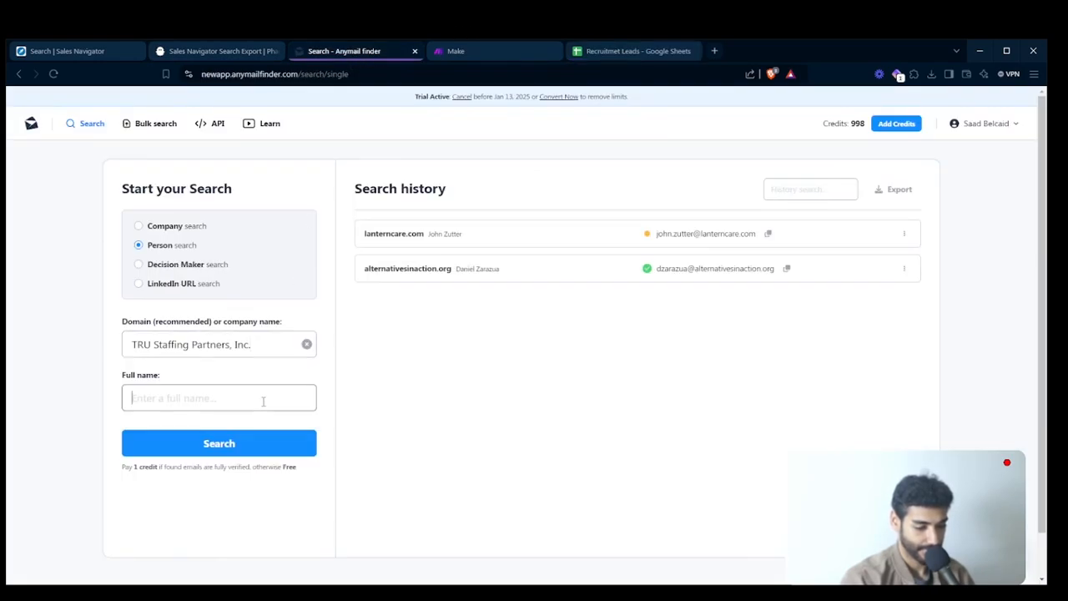
key("ctrl+v")
left_click(222, 442)
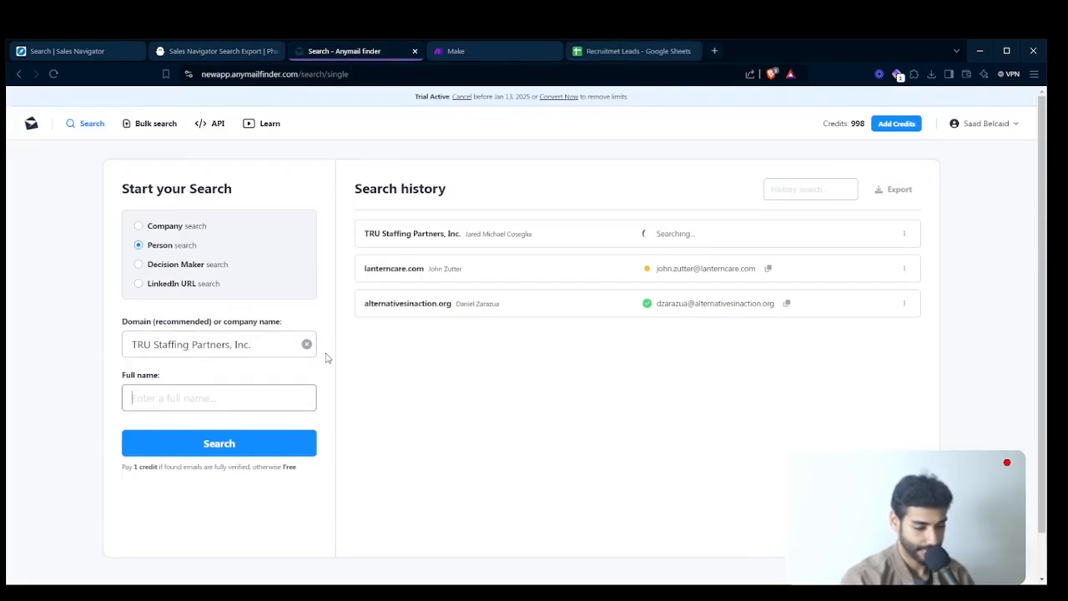
scroll(693, 263, "up", 5)
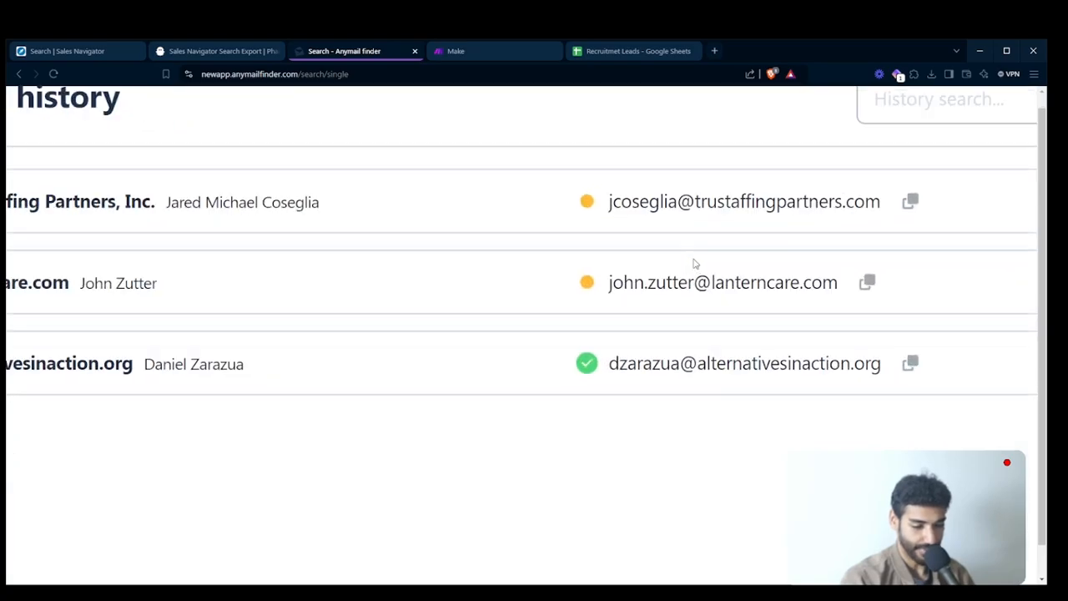
left_click_drag(607, 213, 881, 206)
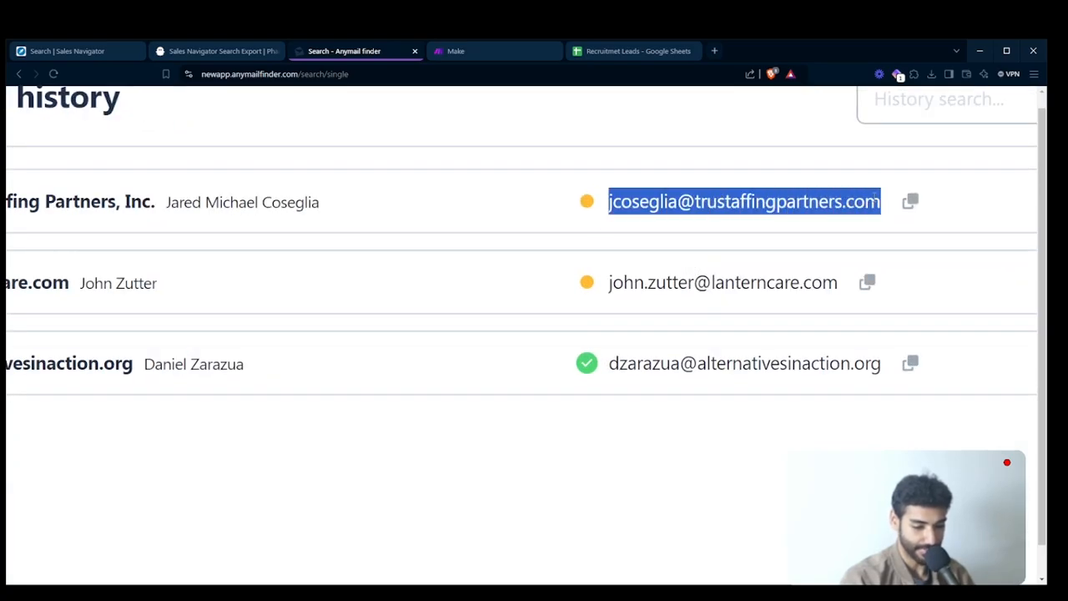
scroll(873, 197, "down", 5)
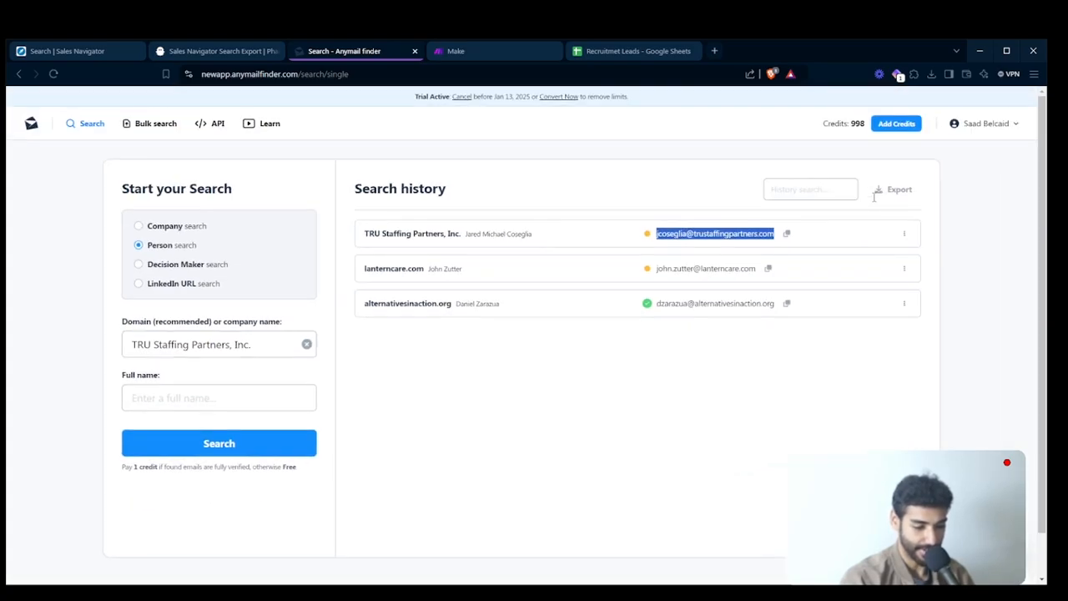
- Switch to Make and create a new scenario named High Ticket Sales System Recruitment
left_click(496, 52)
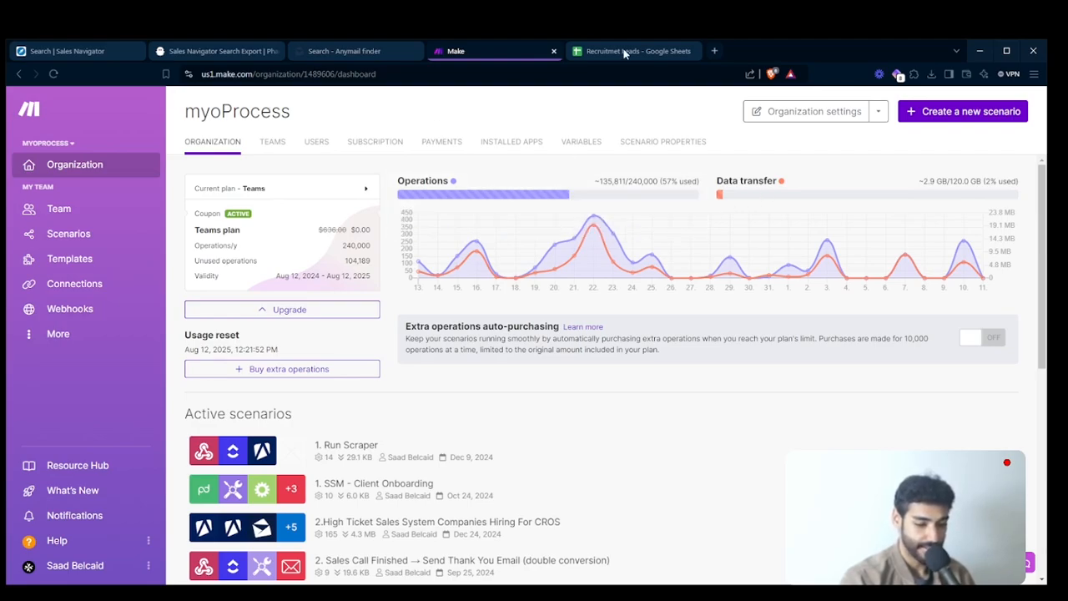
left_click(953, 117)
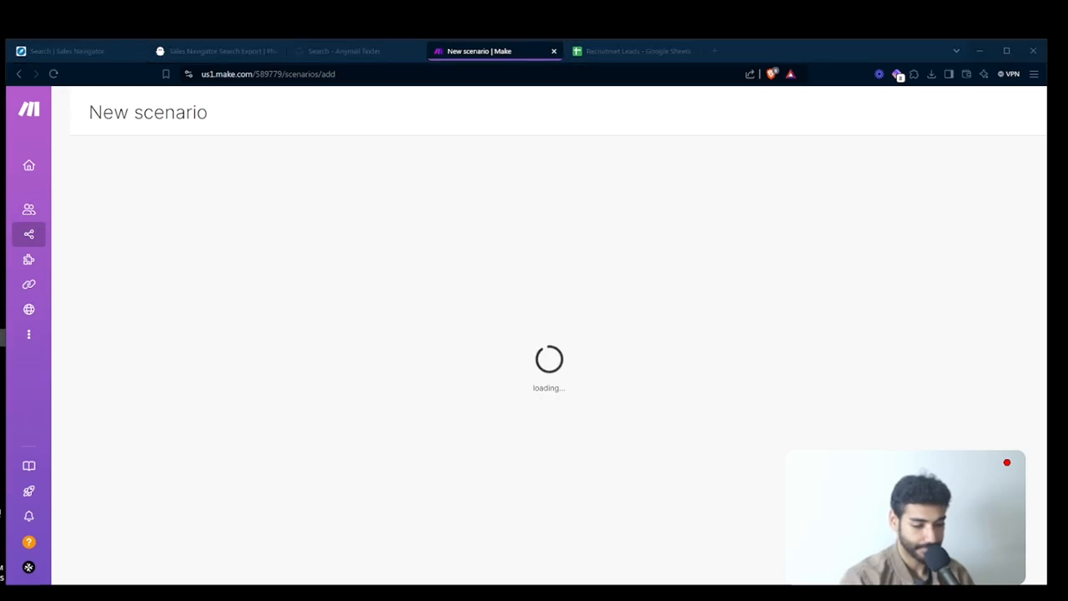
left_click(133, 112)
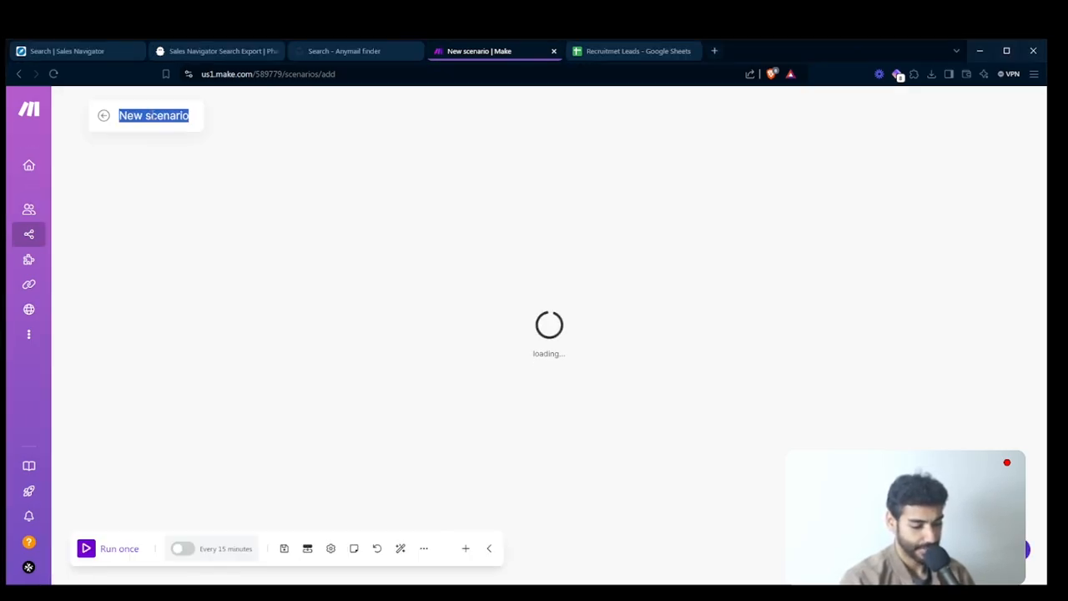
type("S")
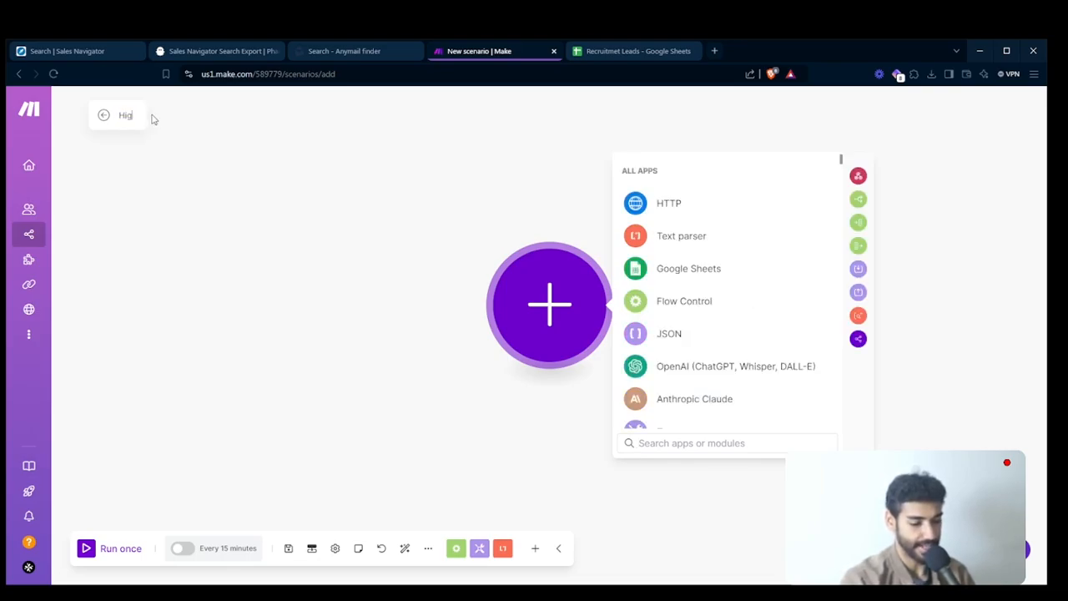
type("igh Ticket Sale")
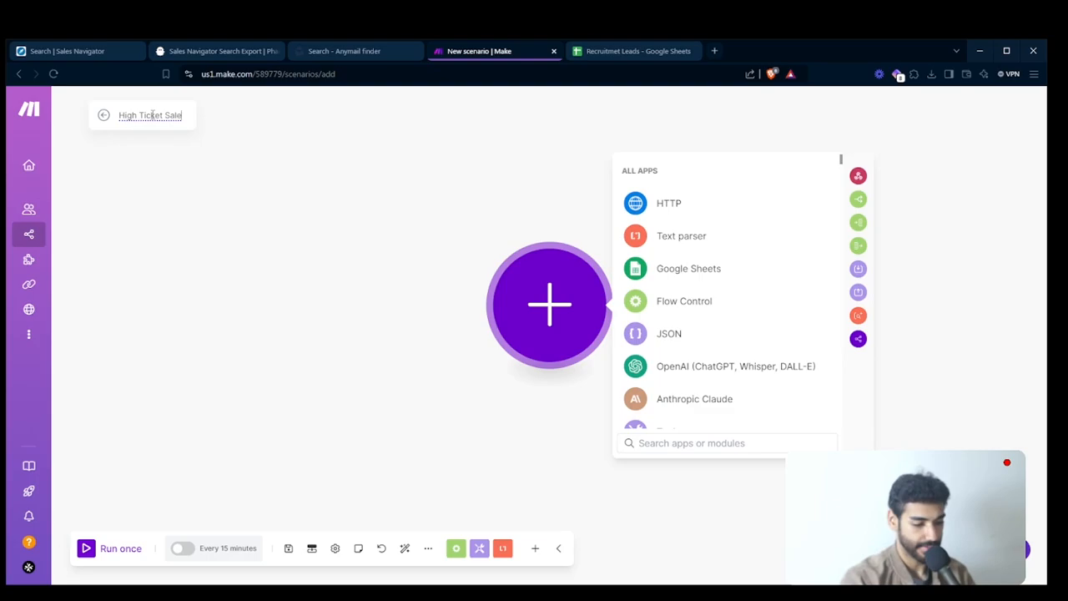
type("s System R")
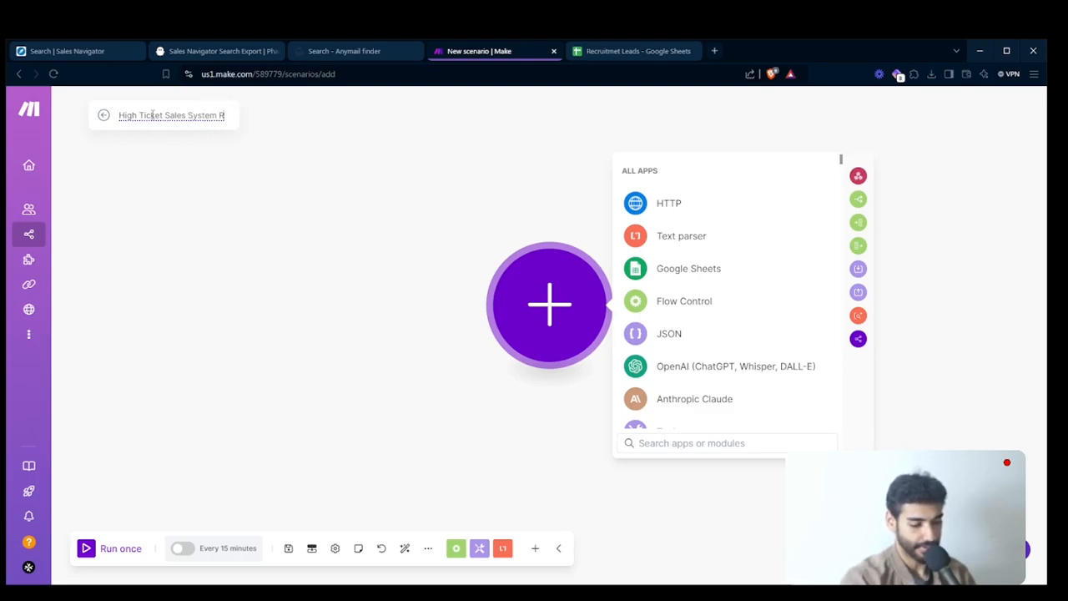
type("ecruitment")
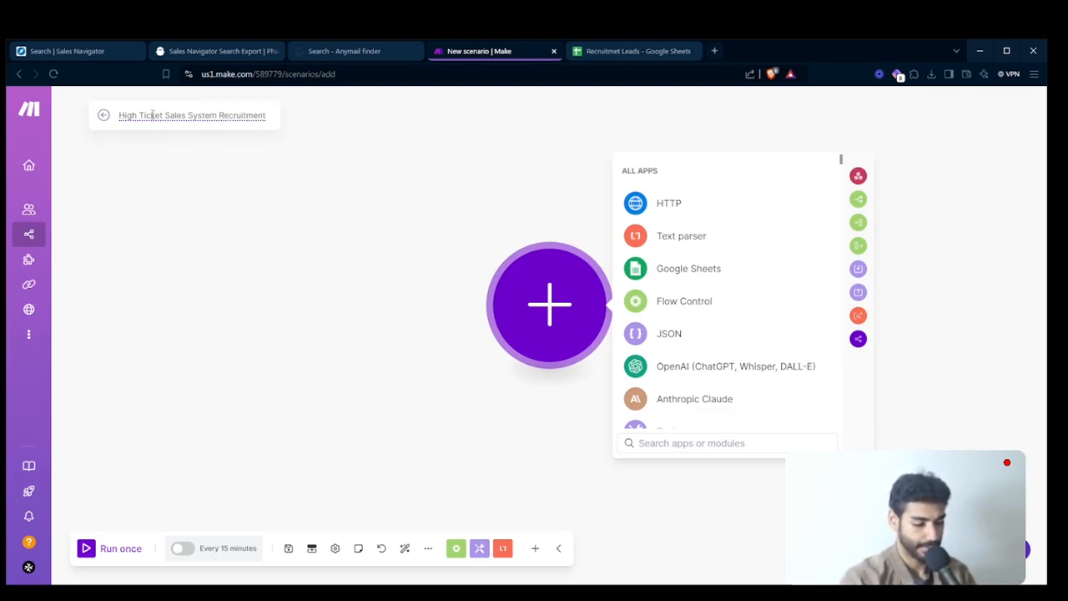
key("Return")
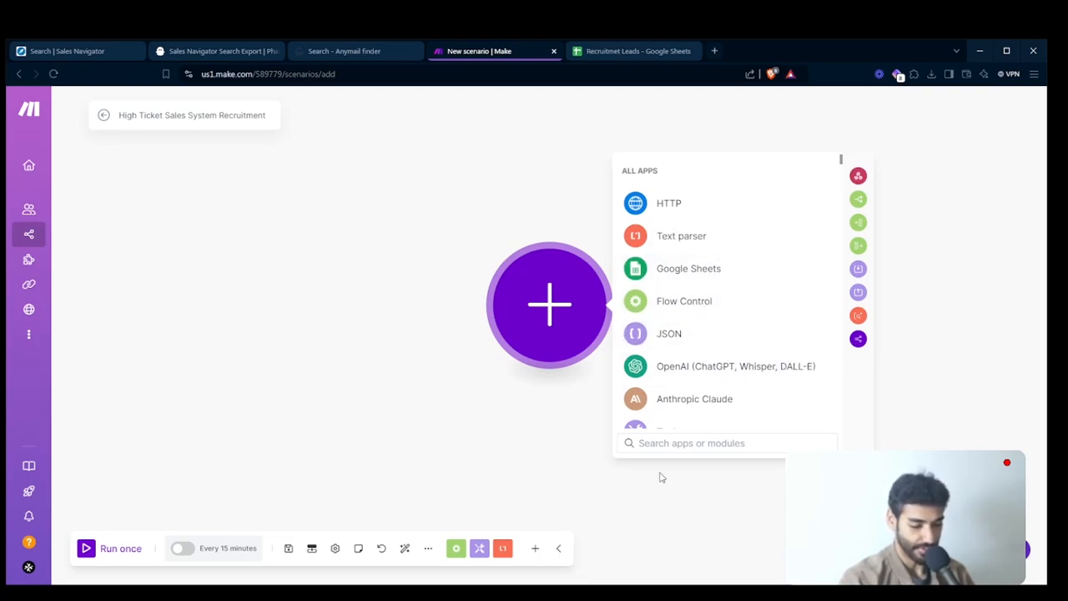
- Add the Google Sheets Search Rows module as the scenario's first module
left_click(658, 444)
type("sear")
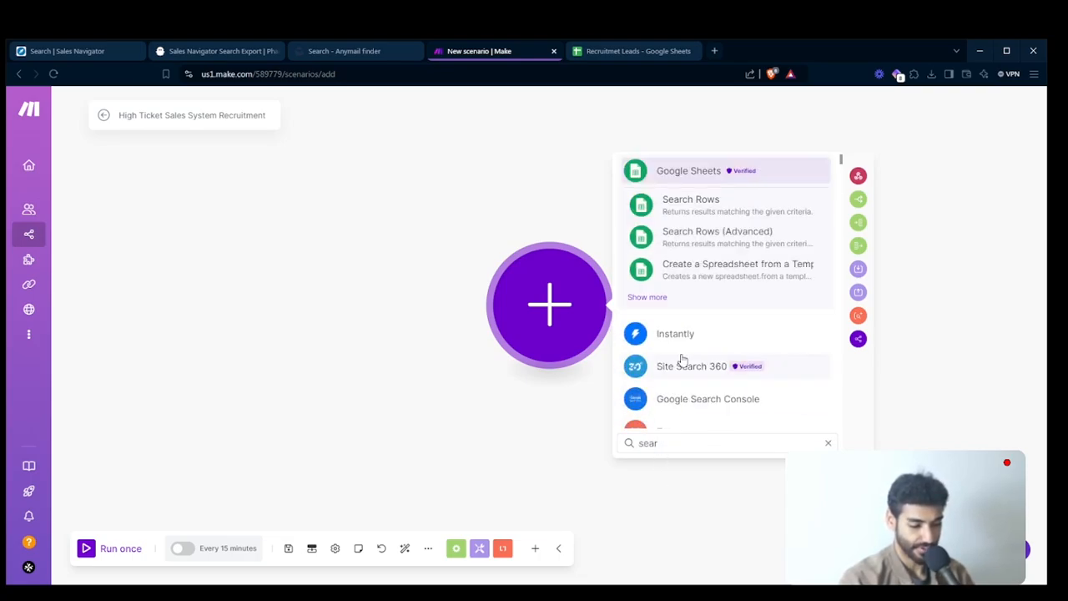
left_click(700, 201)
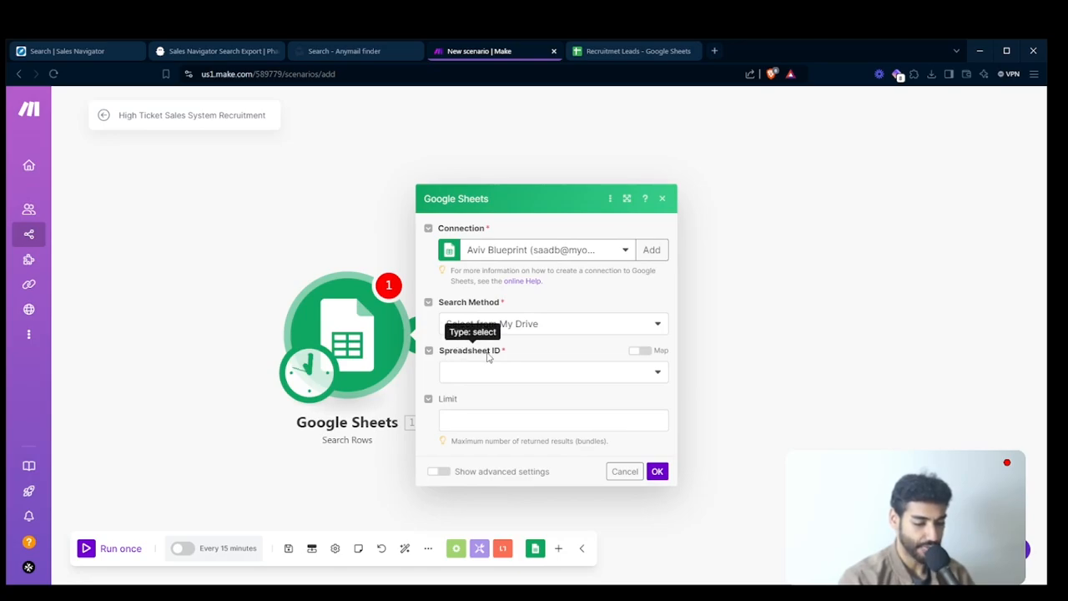
- Switch the module's Spreadsheet ID to mapped entry and paste the ID copied from the Recruitmet Leads spreadsheet's URL
left_click(505, 373)
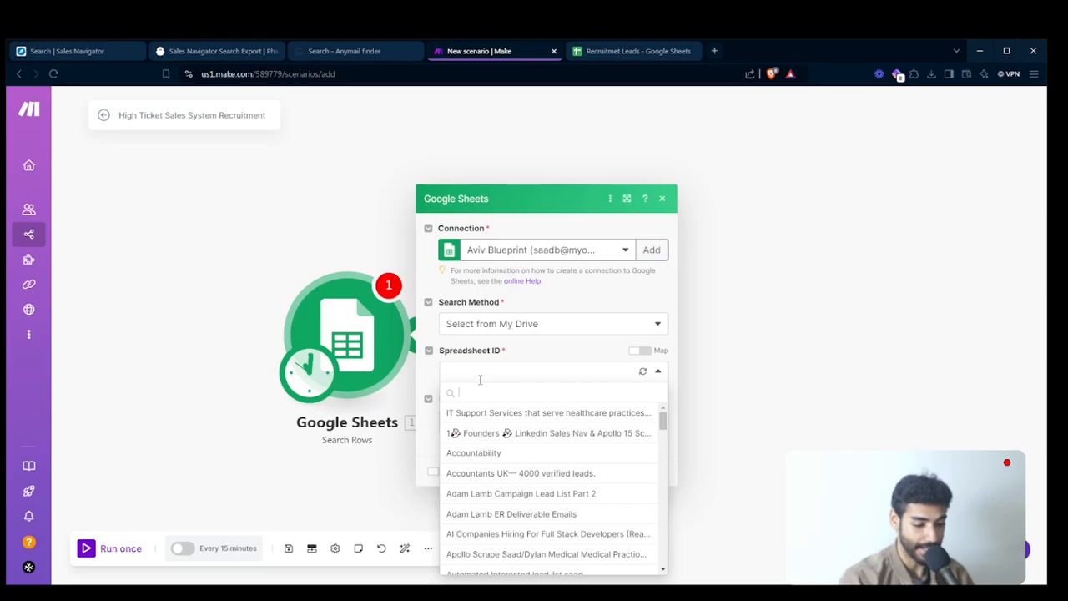
left_click(634, 51)
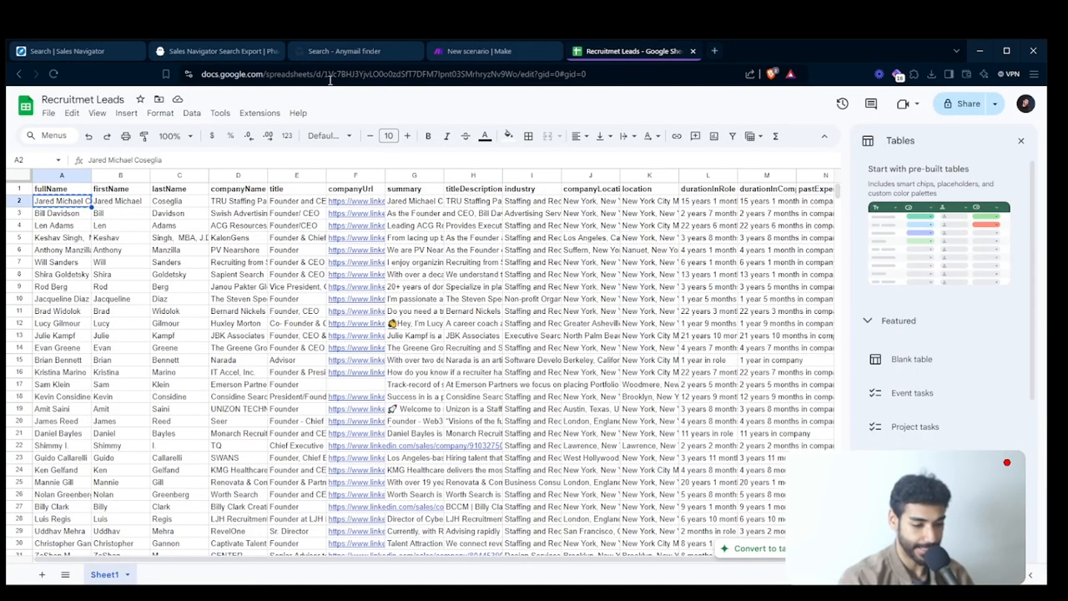
left_click_drag(325, 74, 518, 154)
left_click(479, 51)
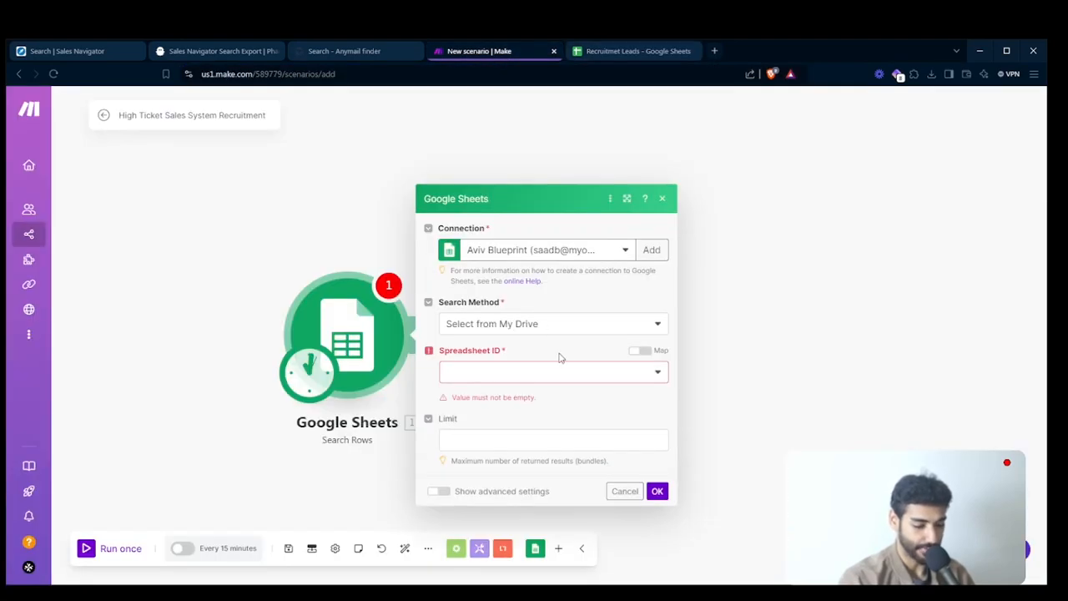
left_click(640, 350)
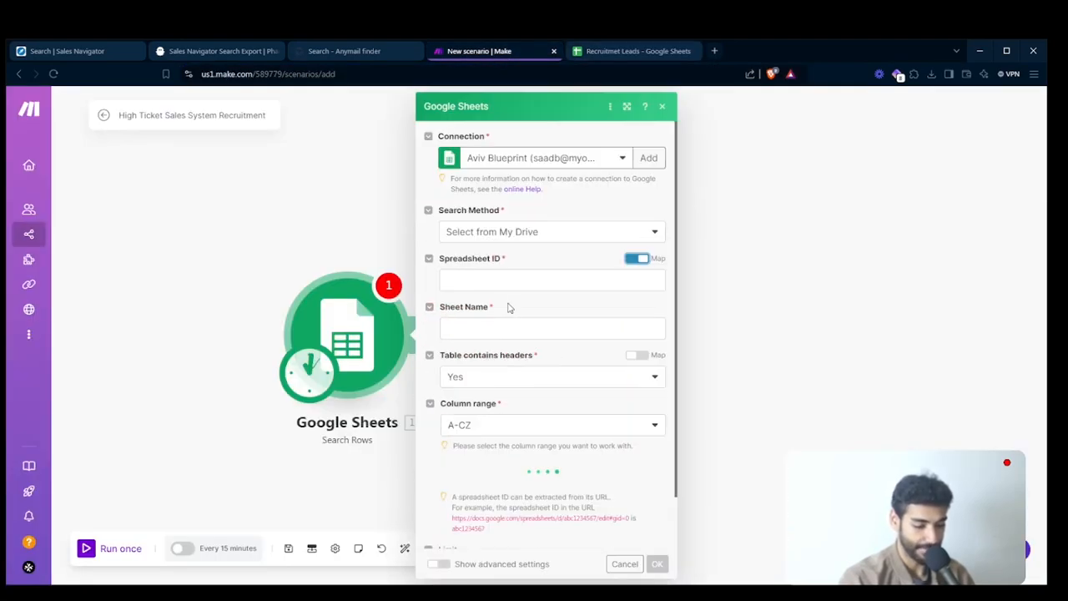
left_click(496, 286)
key("ctrl+v")
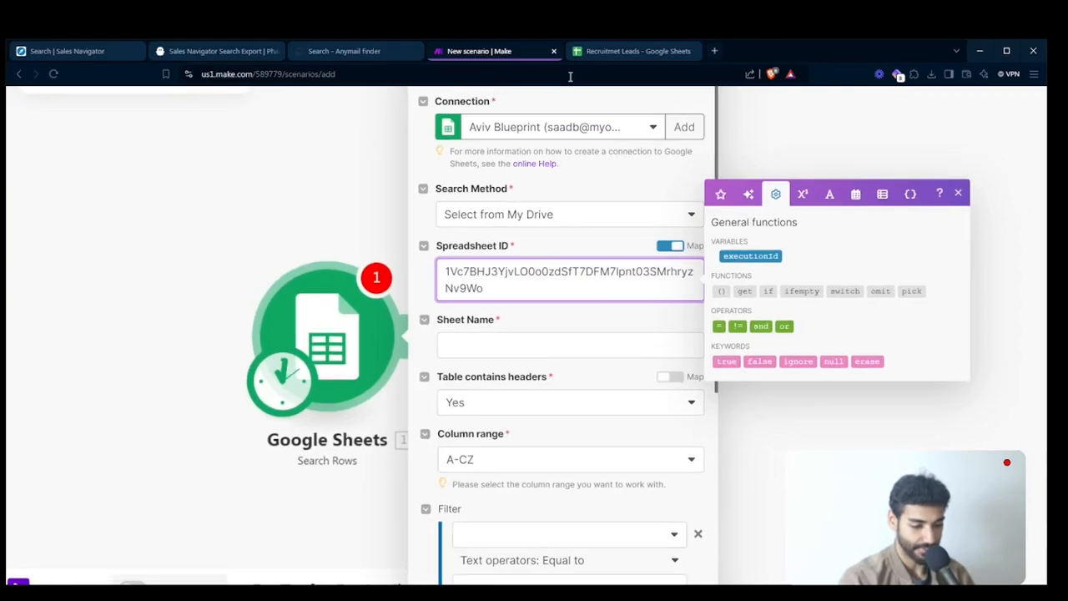
- Check the tab name in the Recruitmet Leads spreadsheet and set the module's Sheet Name to Sheet1
left_click(600, 50)
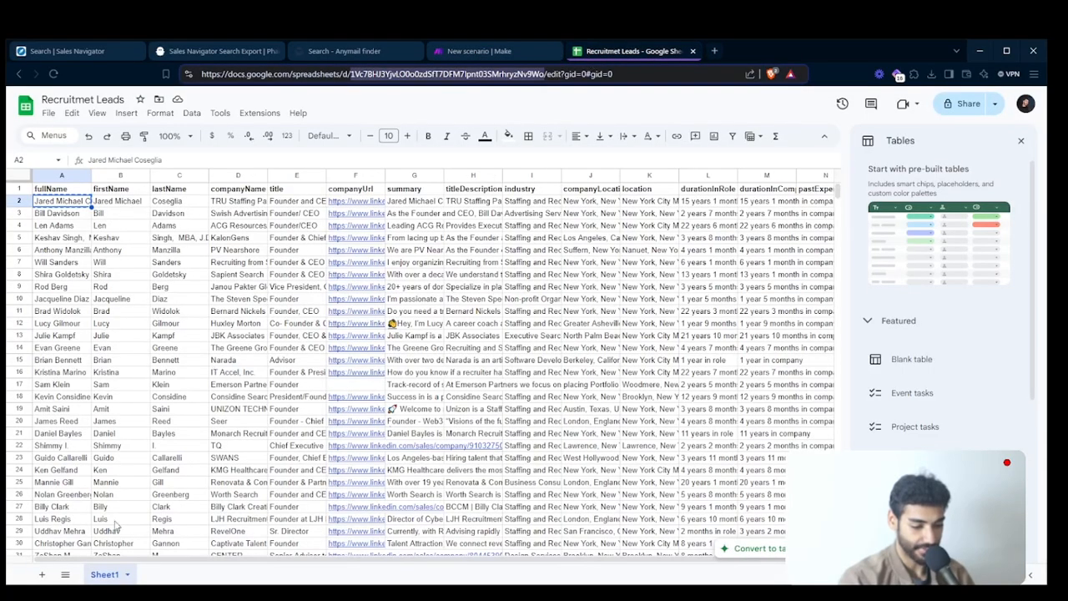
right_click(103, 577)
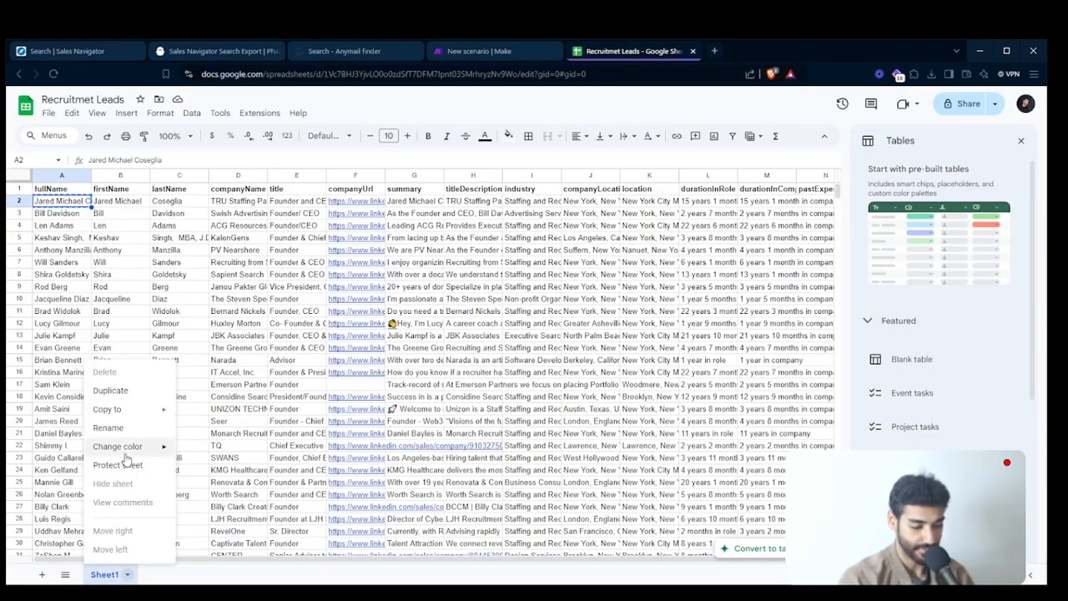
left_click(488, 53)
left_click(499, 365)
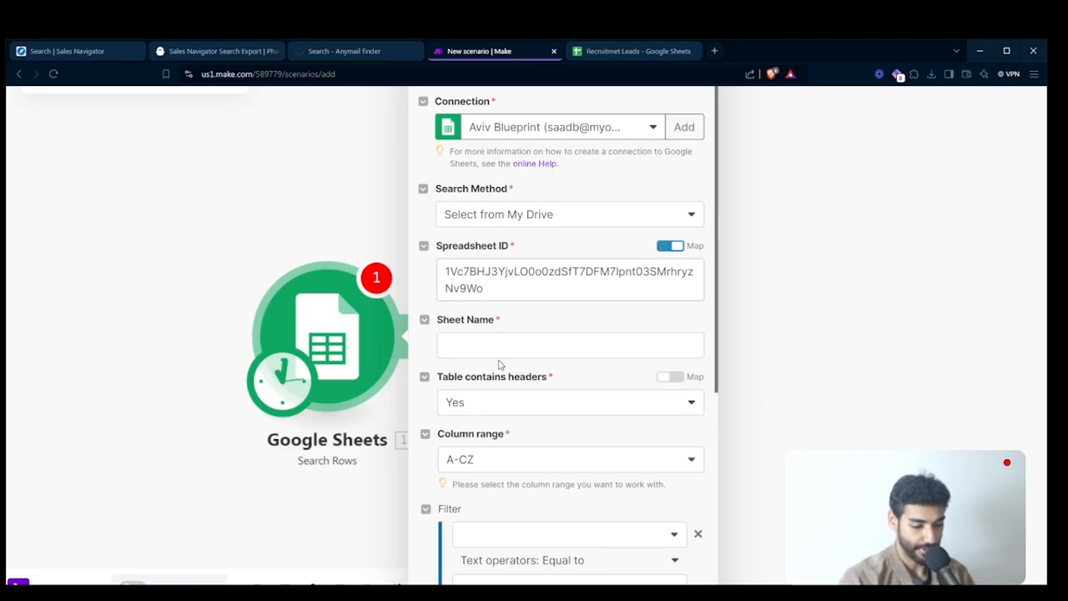
left_click(520, 345)
type("Sheet1")
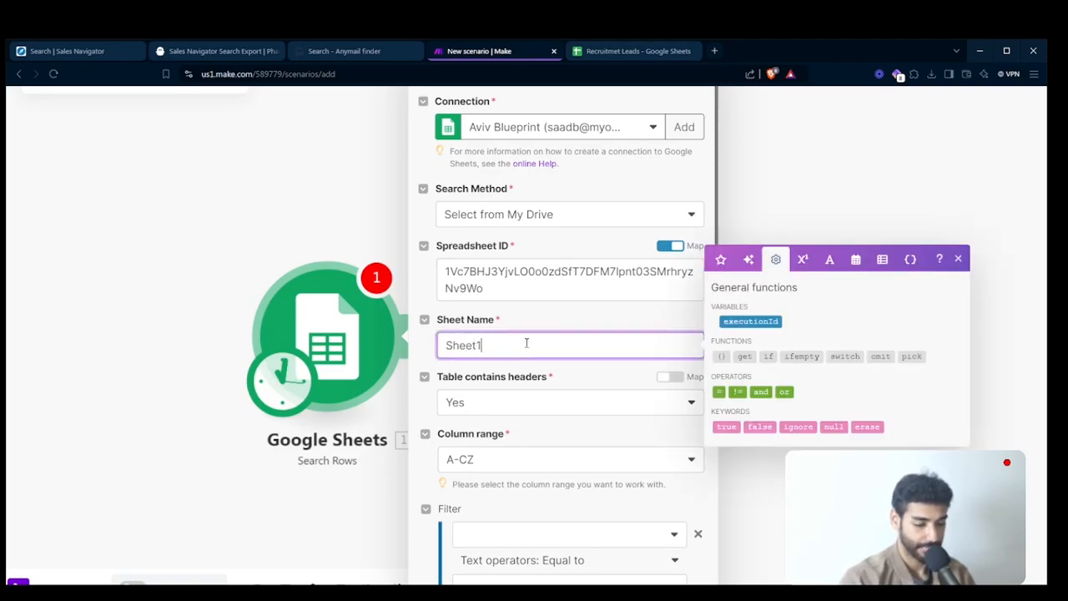
- Limit the Search Rows module to 1 returned result and save its settings
scroll(541, 456, "down", 3)
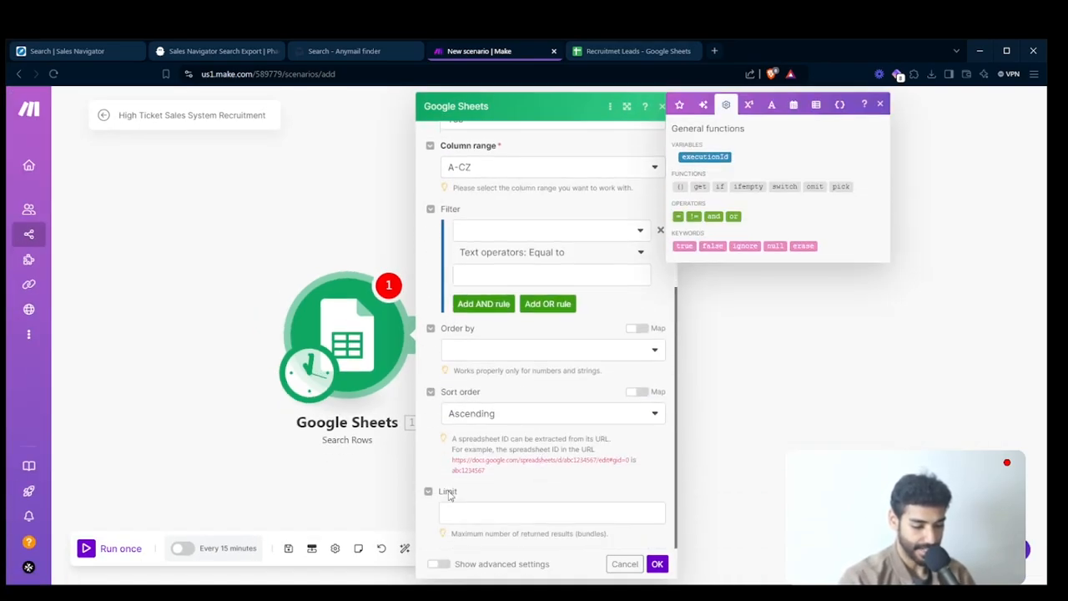
left_click(467, 513)
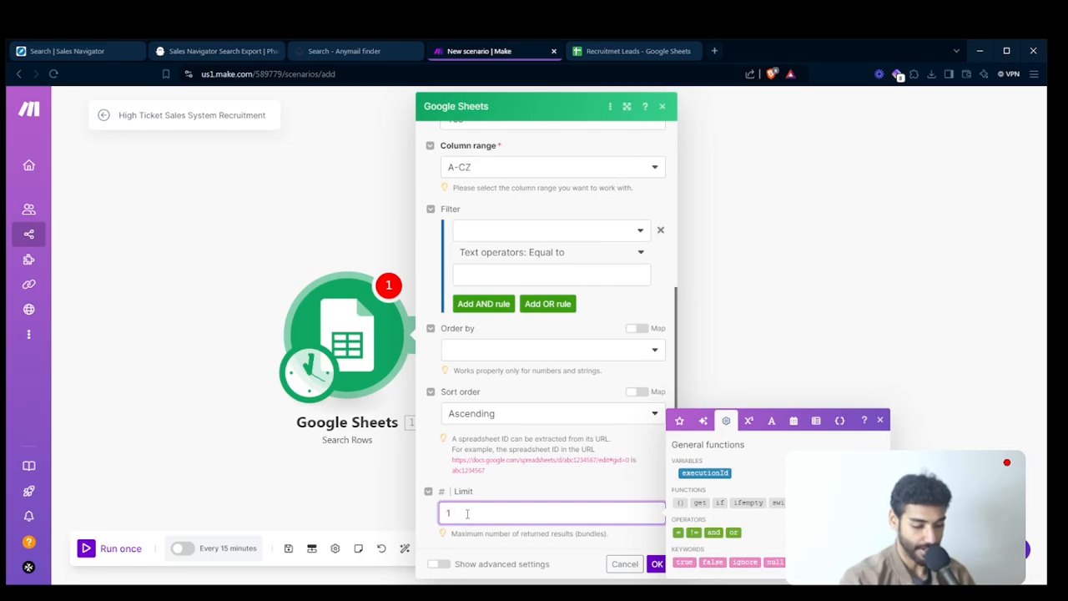
left_click(646, 56)
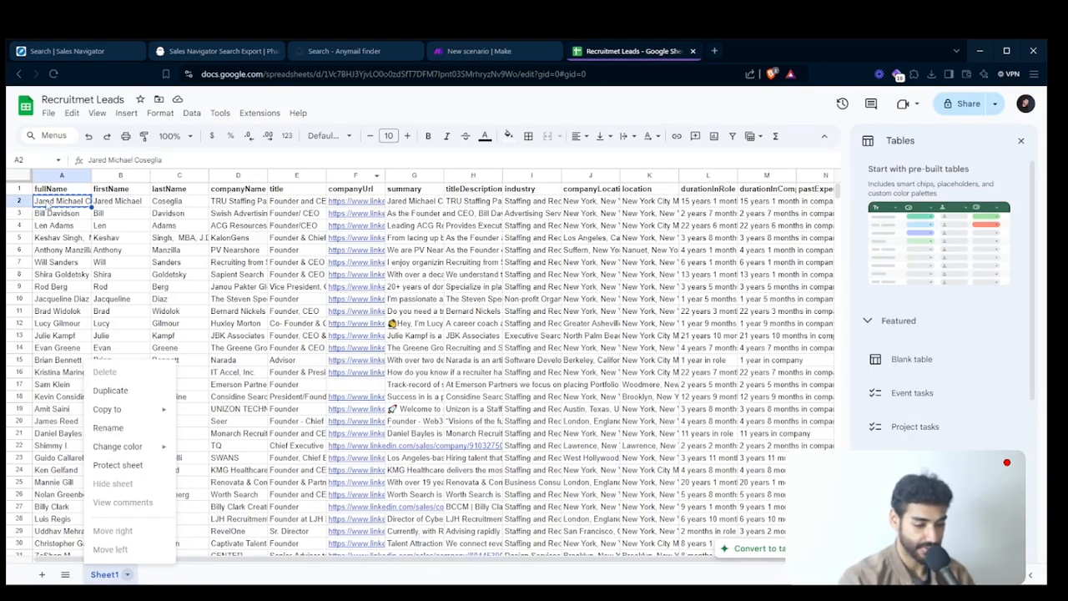
left_click(509, 52)
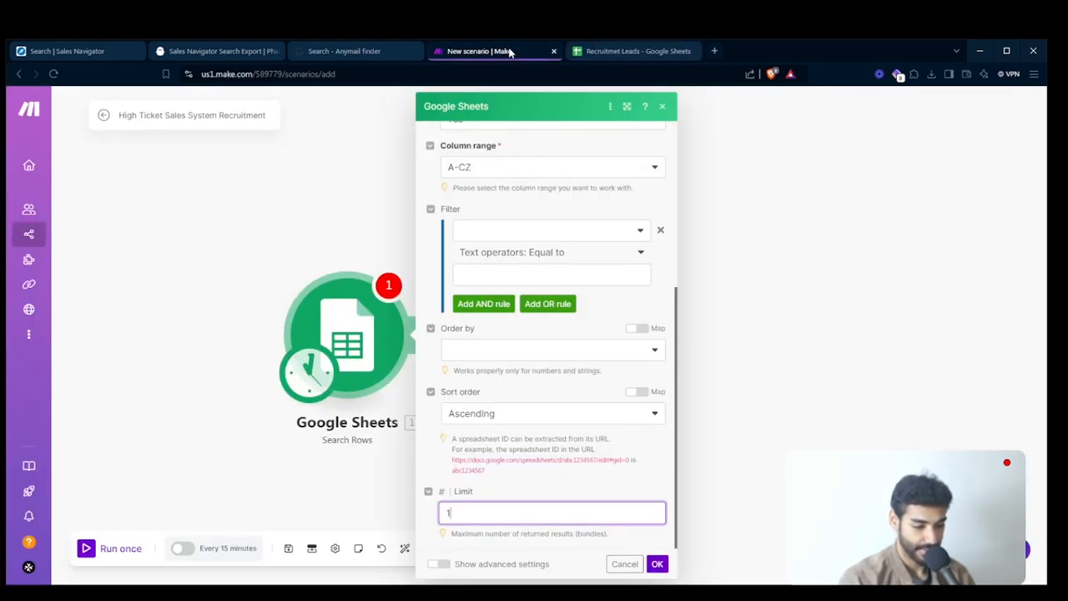
left_click(656, 564)
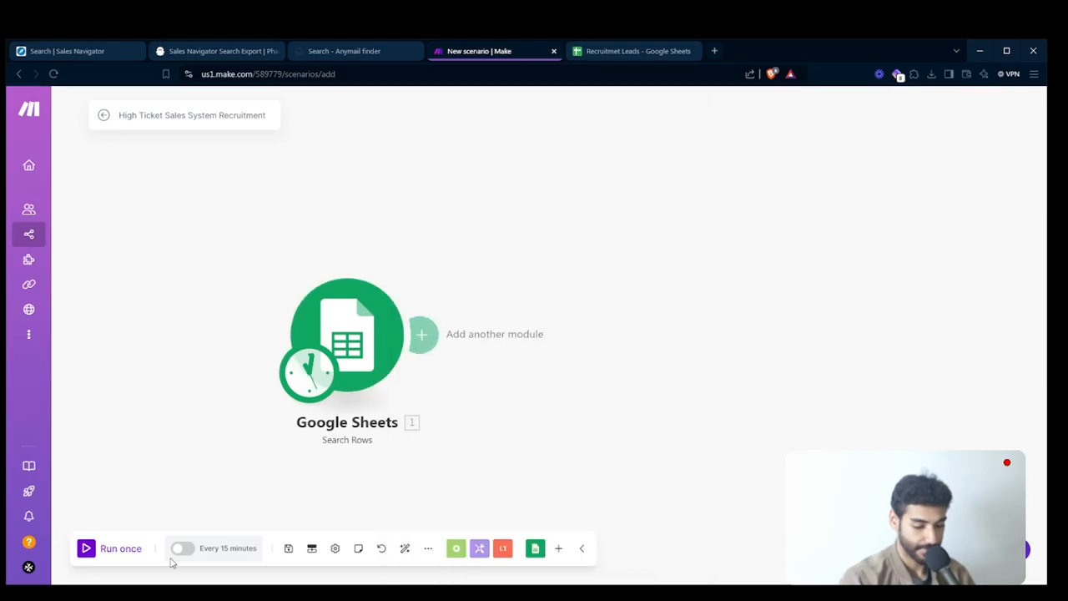
- Run the scenario once and review the lead fields in the Google Sheets output bundle
left_click(118, 550)
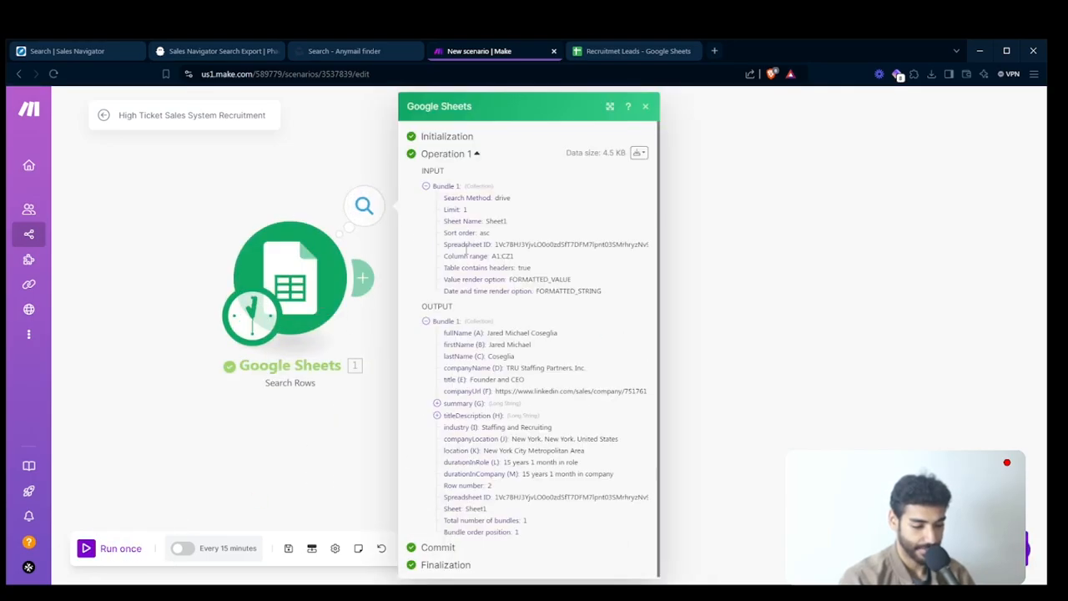
scroll(519, 337, "up", 3)
left_click_drag(472, 328, 584, 331)
scroll(589, 331, "down", 3)
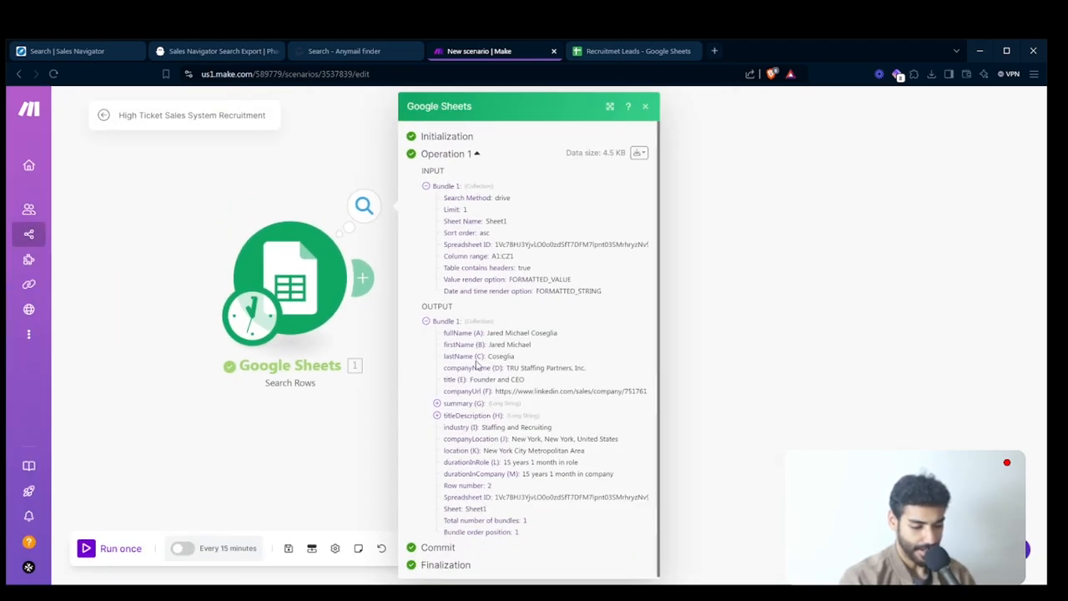
left_click(328, 431)
- Add the Anymail finder Search for a Person's Email module after the Google Sheets module
left_click_drag(327, 254, 249, 303)
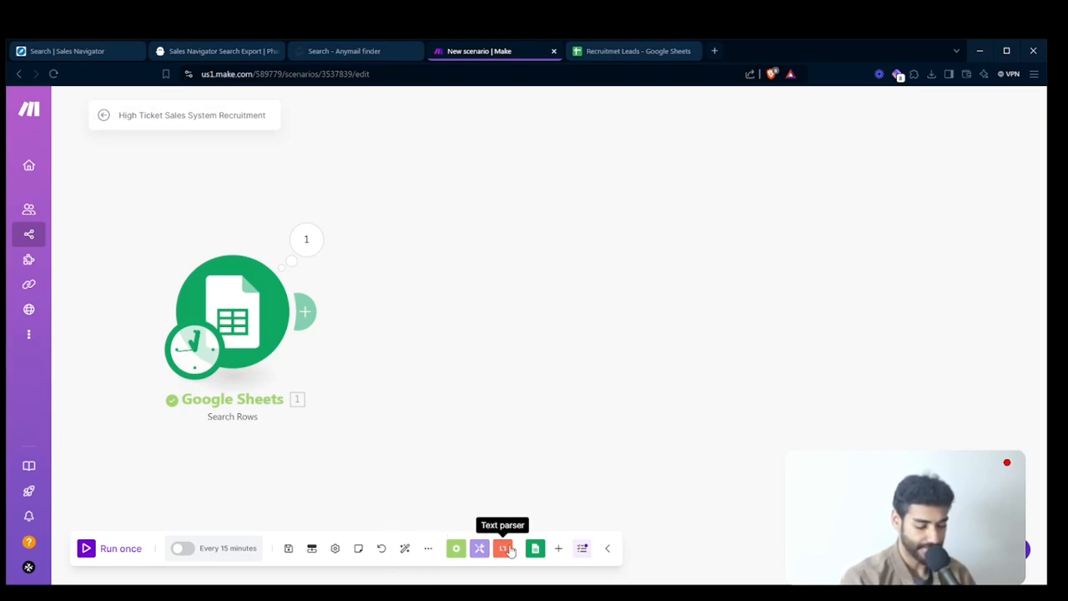
left_click(560, 550)
type("any")
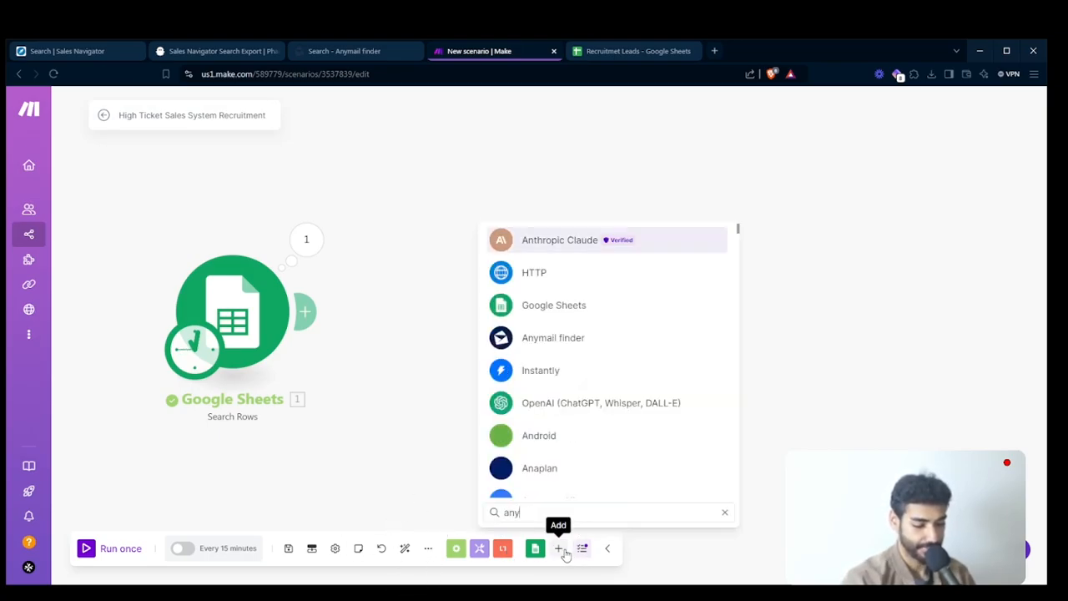
key("Return")
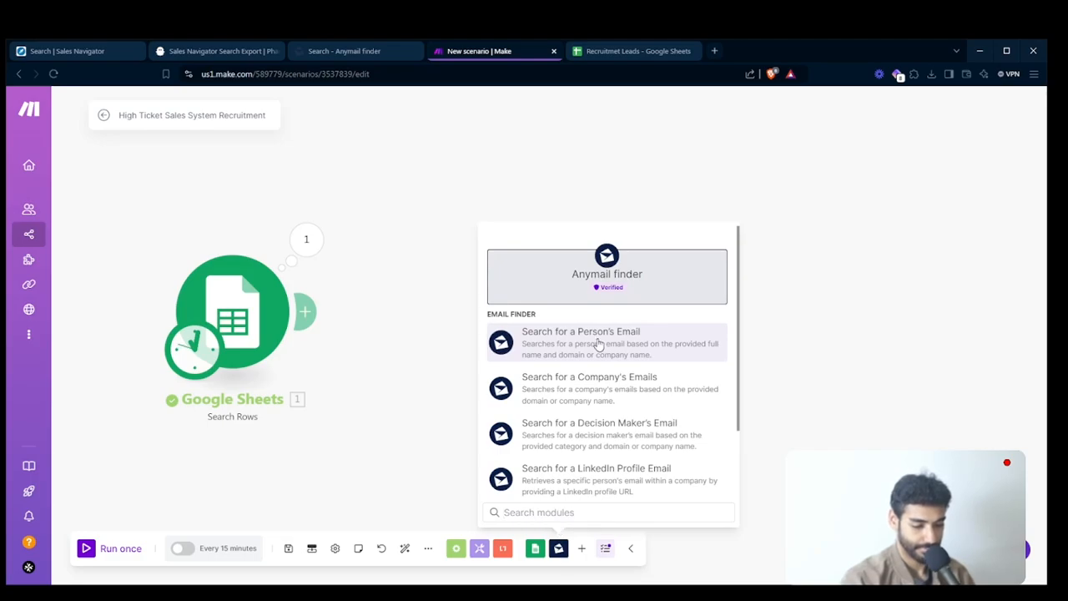
left_click(519, 342)
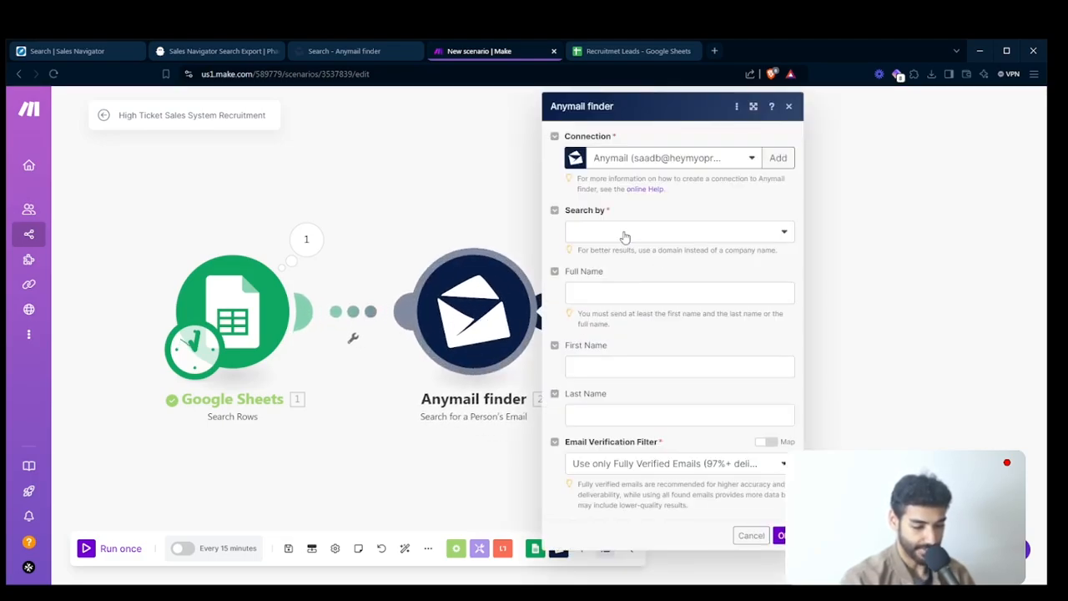
- Start a new Anymail finder connection and paste in the API key copied from Anymail finder's API settings
left_click(624, 237)
left_click(710, 157)
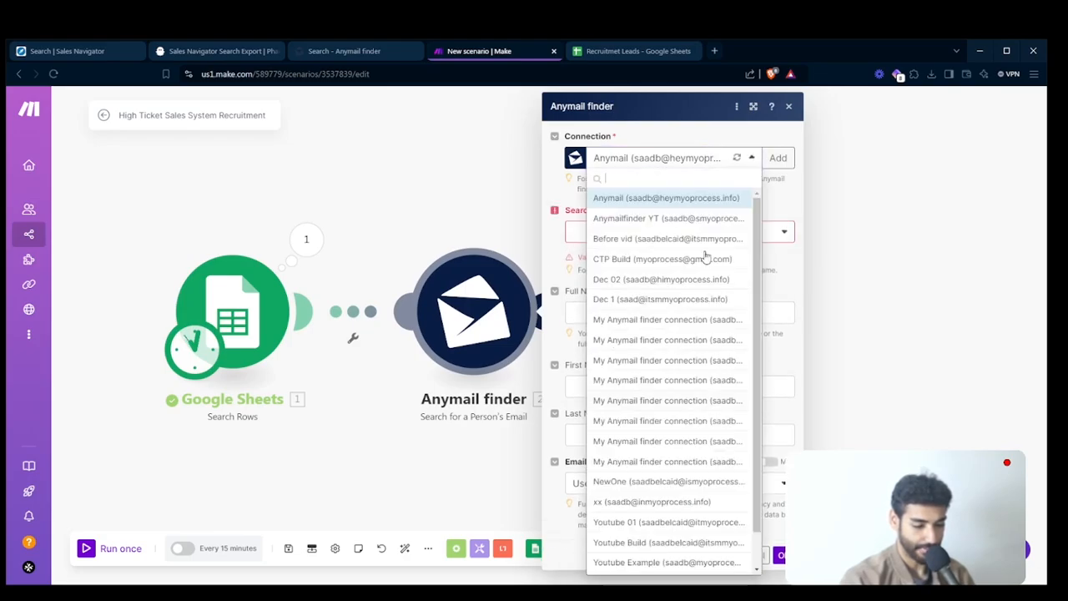
left_click(769, 159)
left_click(772, 158)
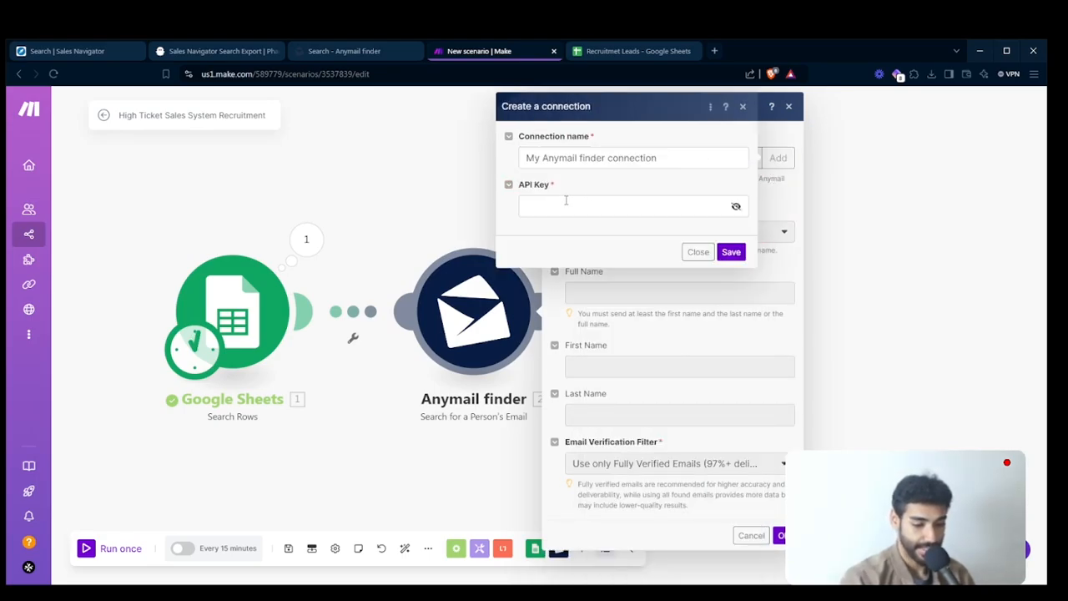
left_click(566, 200)
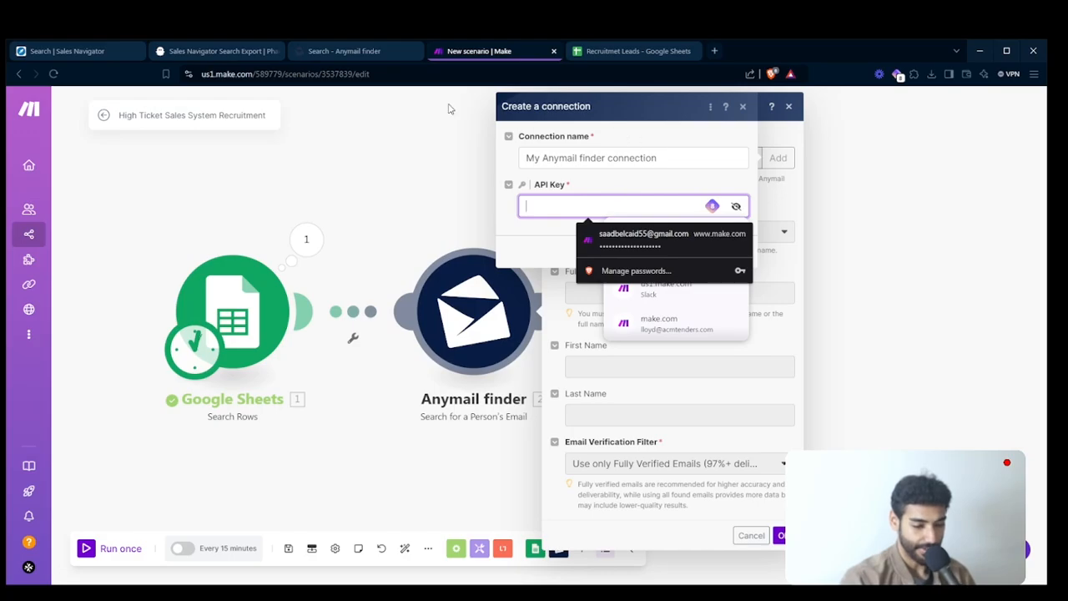
left_click(344, 52)
left_click(211, 127)
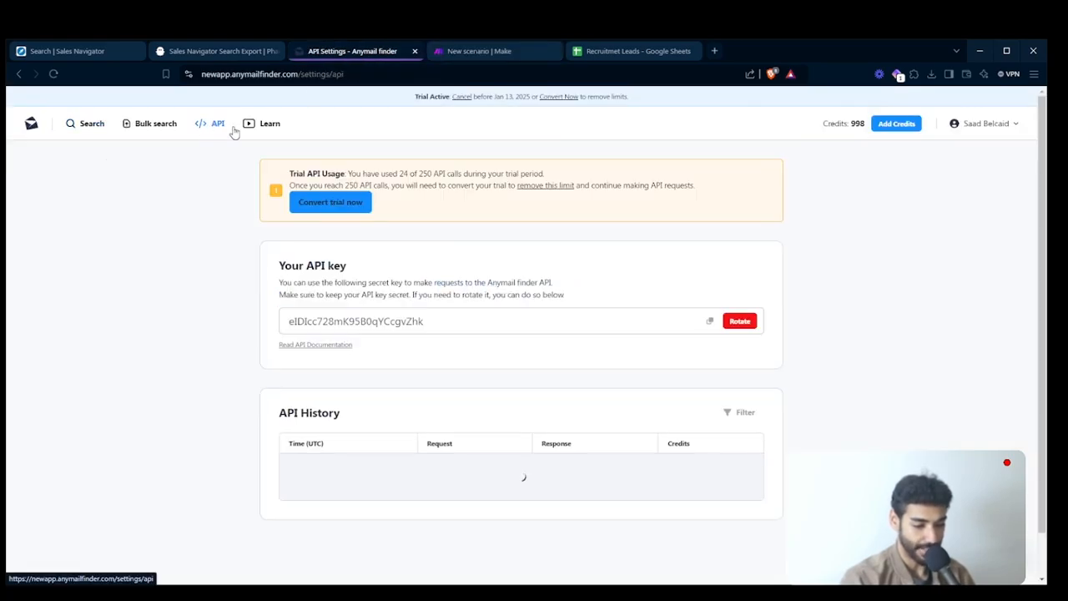
left_click(710, 322)
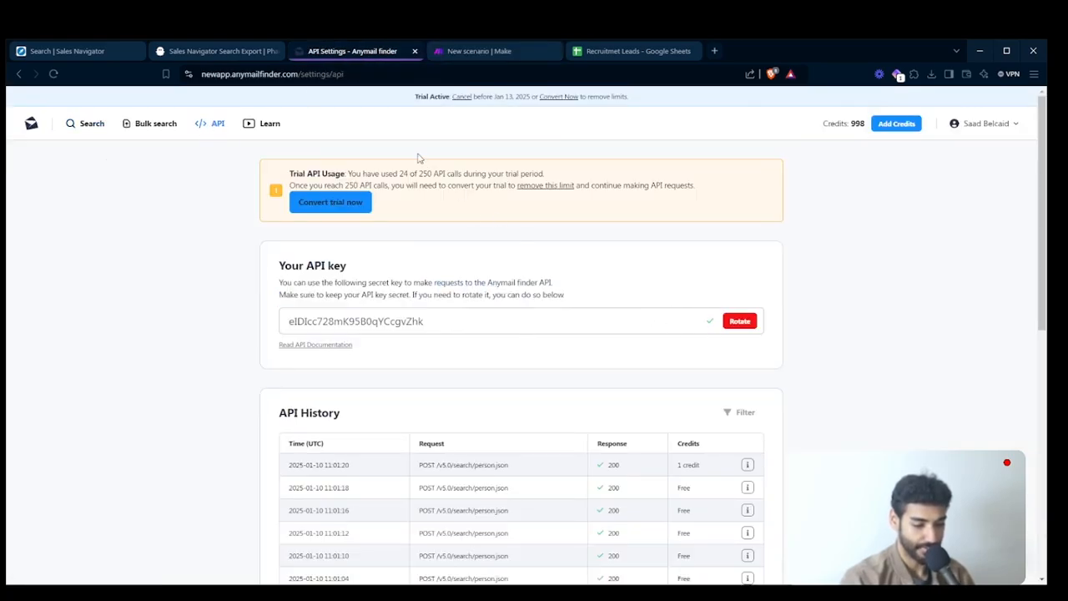
left_click(475, 51)
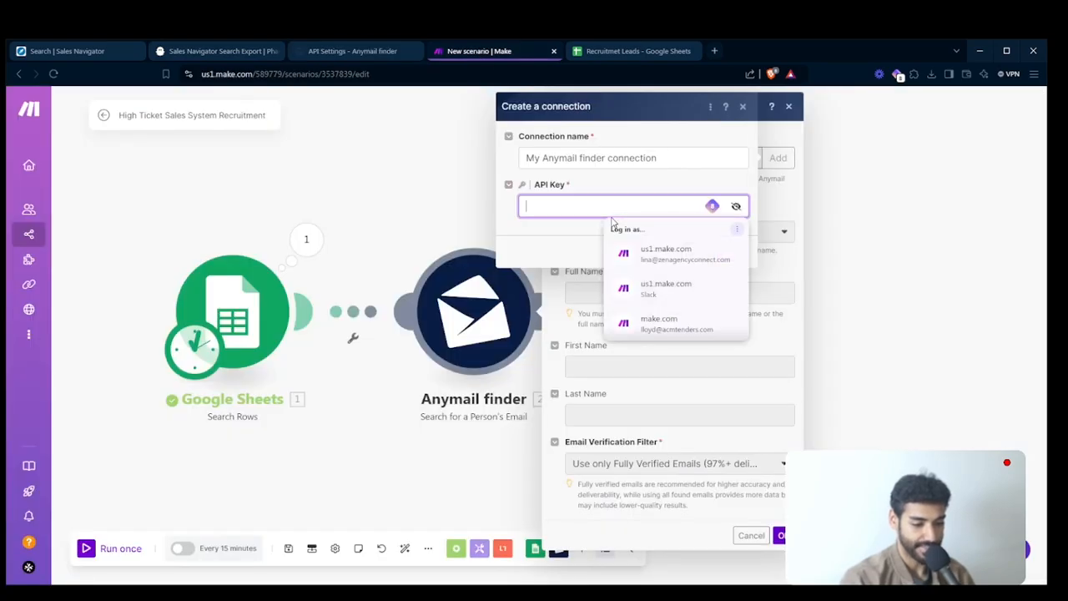
key("ctrl+v")
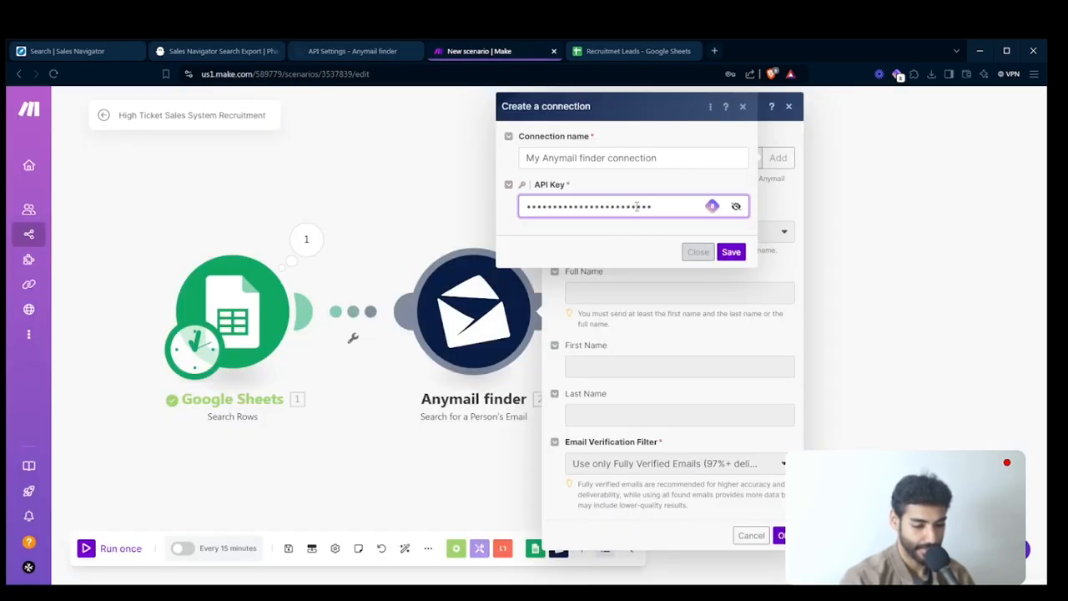
- Name the connection Anymail Finder Recruitment and save it
left_click(588, 161)
type("A")
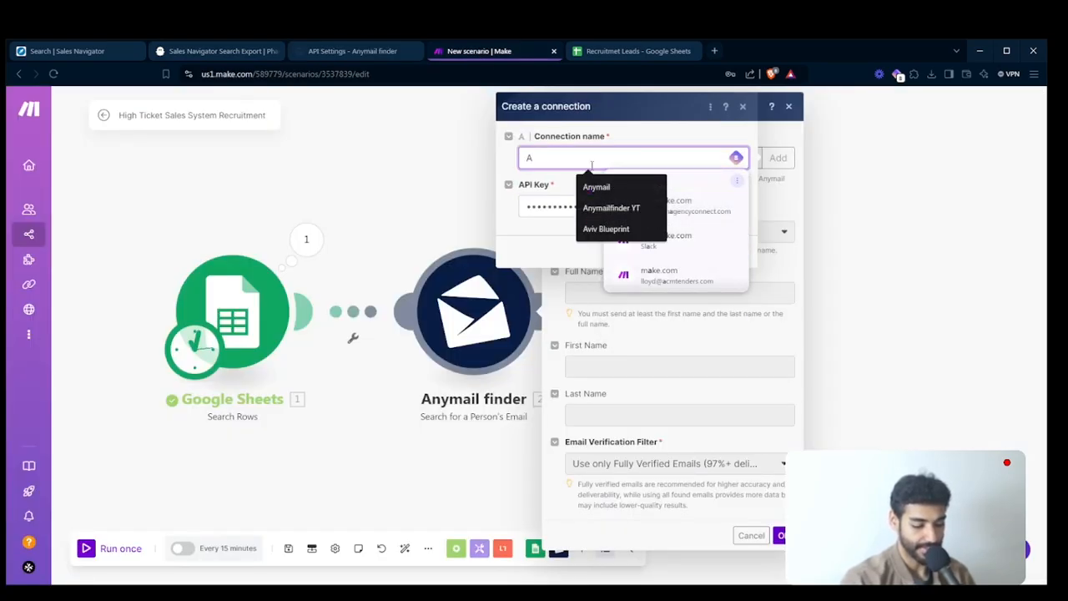
type("nymail Finder")
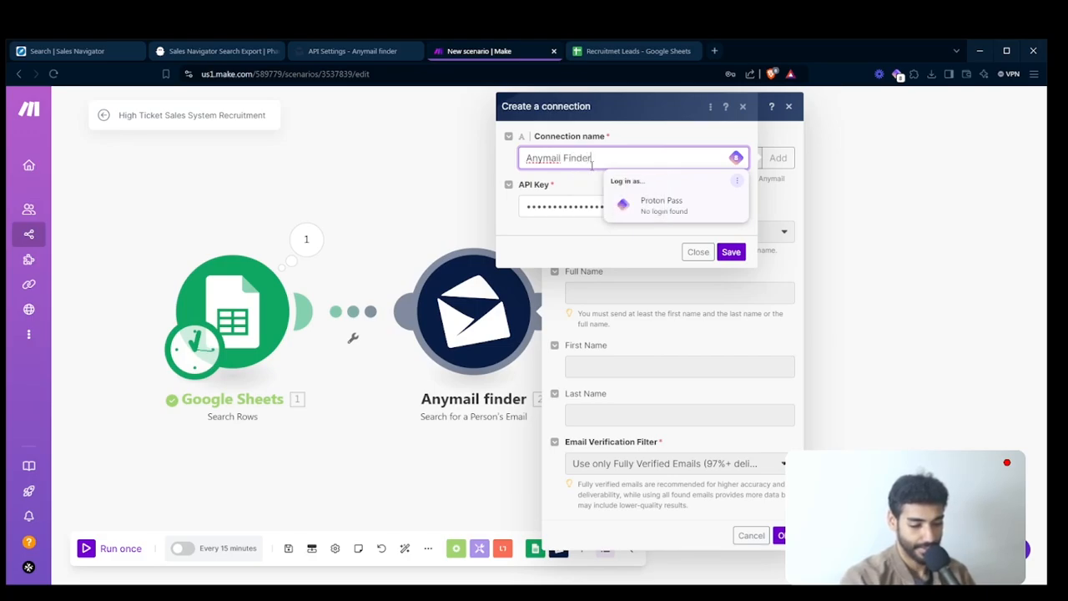
type(" Recruite")
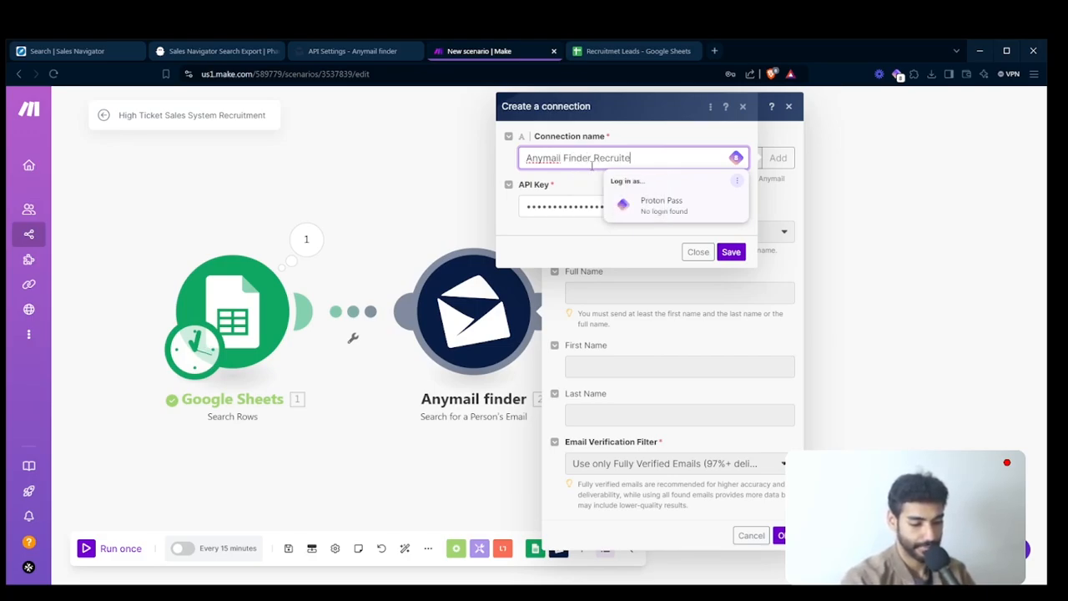
key("BackSpace")
type("ment")
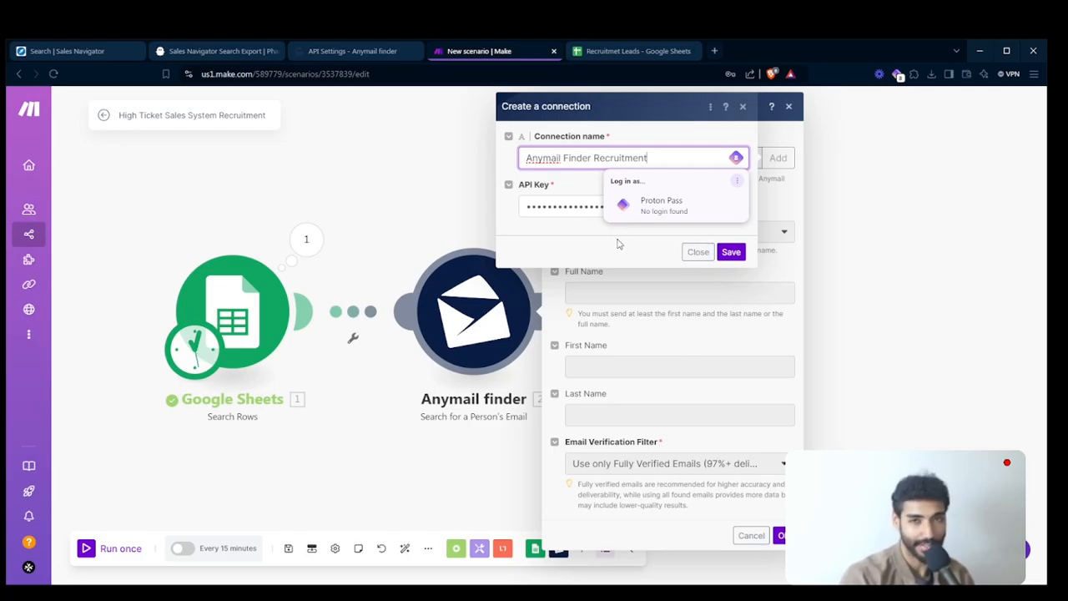
left_click(730, 252)
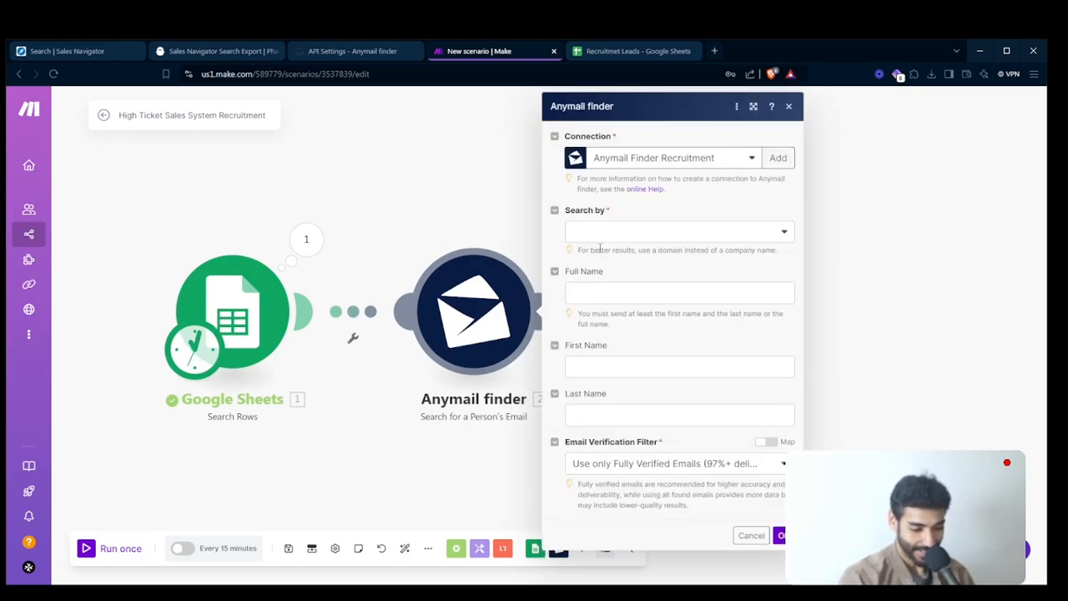
- Set the email search to Company Name, map companyName (D) and fullName (A) from Google Sheets, and save the module
left_click(601, 234)
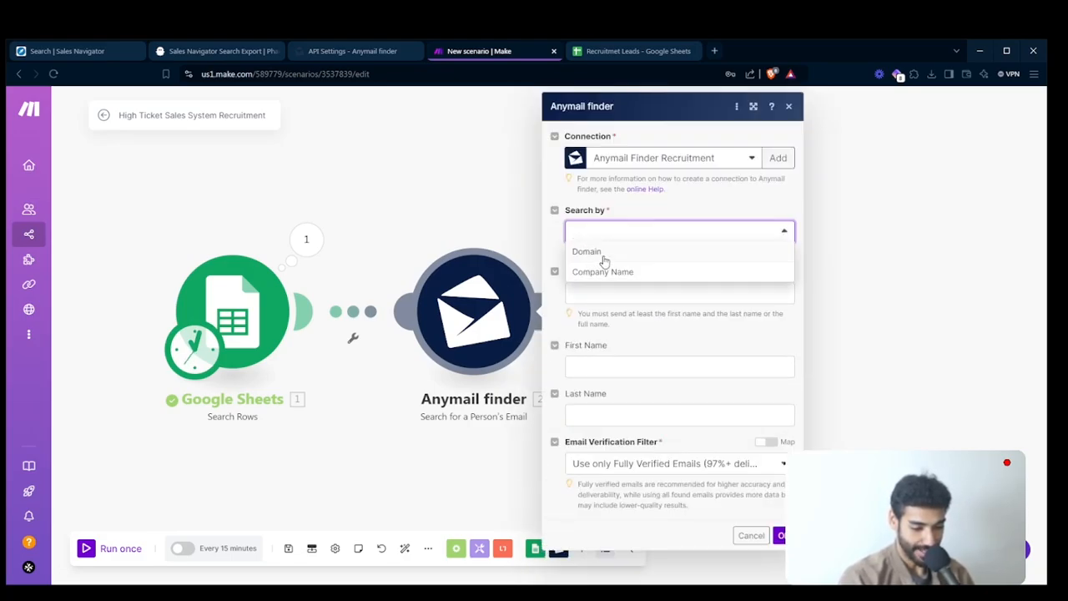
left_click(613, 271)
left_click(630, 291)
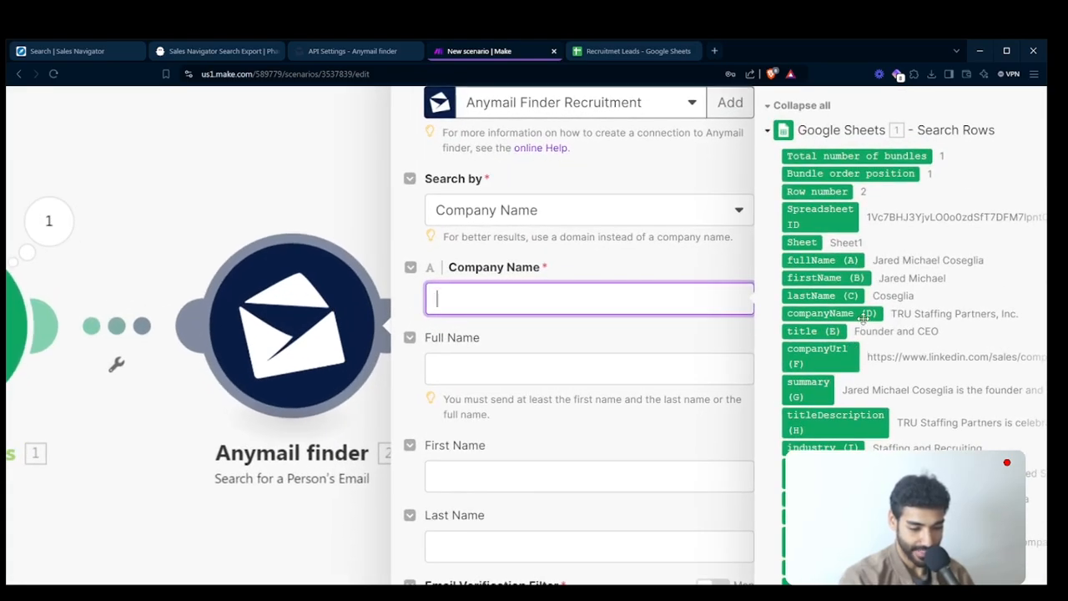
left_click(837, 303)
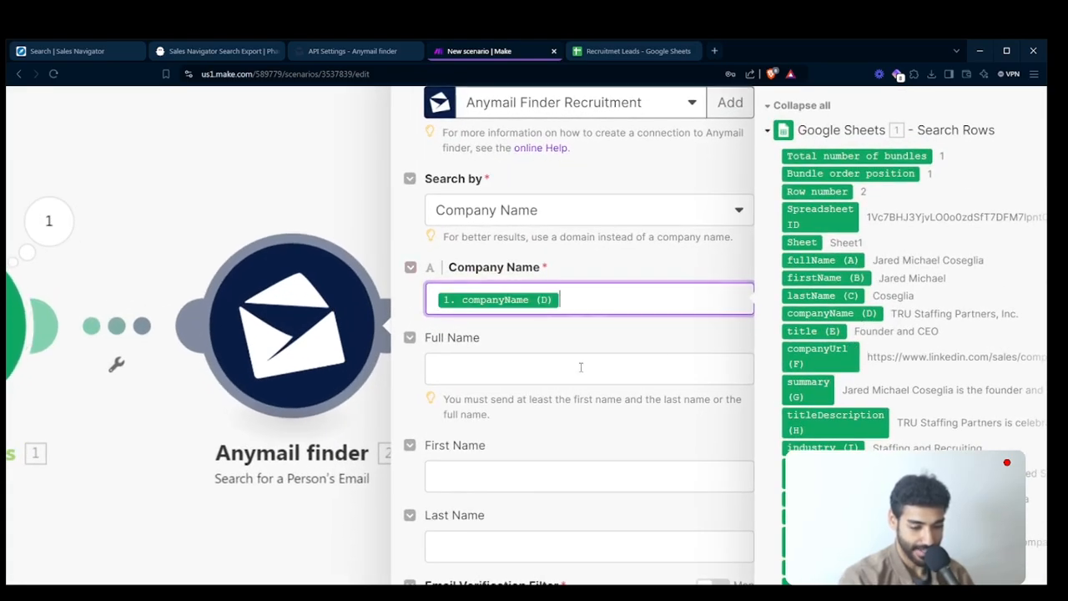
left_click(580, 367)
left_click(821, 260)
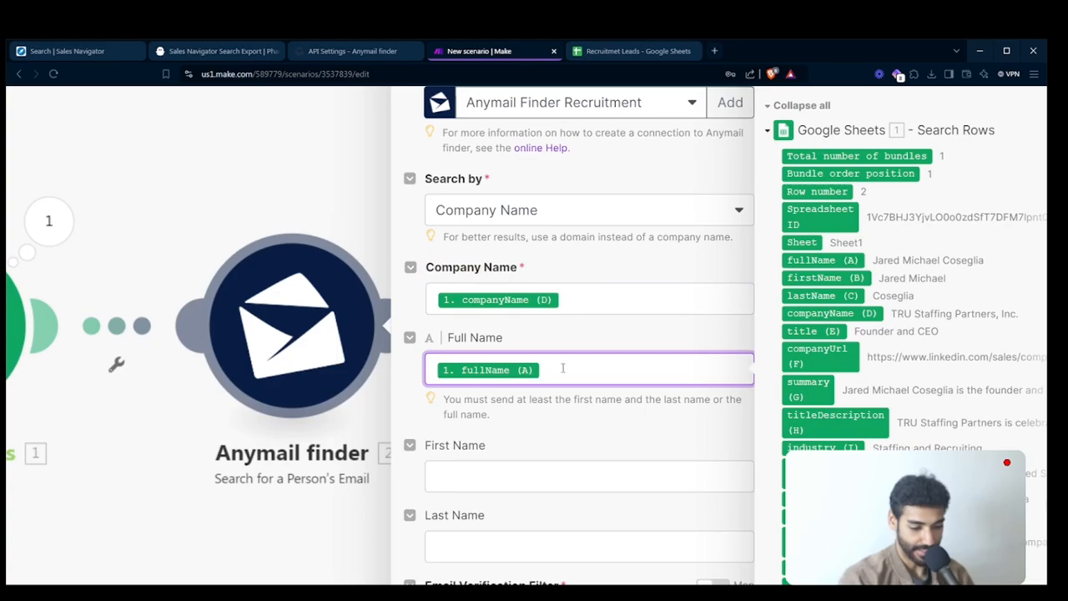
left_click(707, 521)
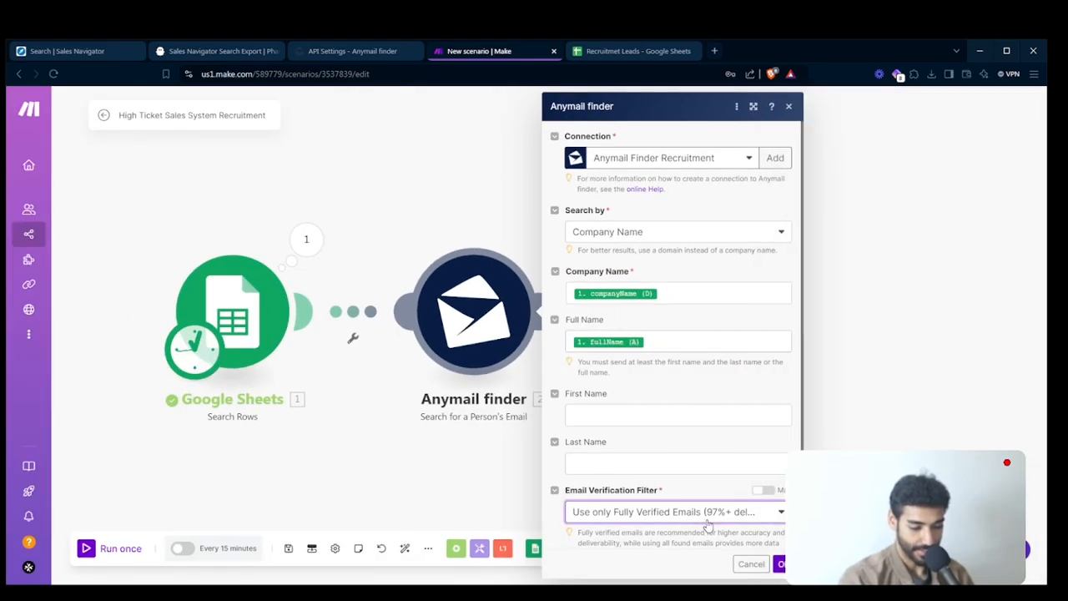
left_click(659, 529)
left_click(779, 564)
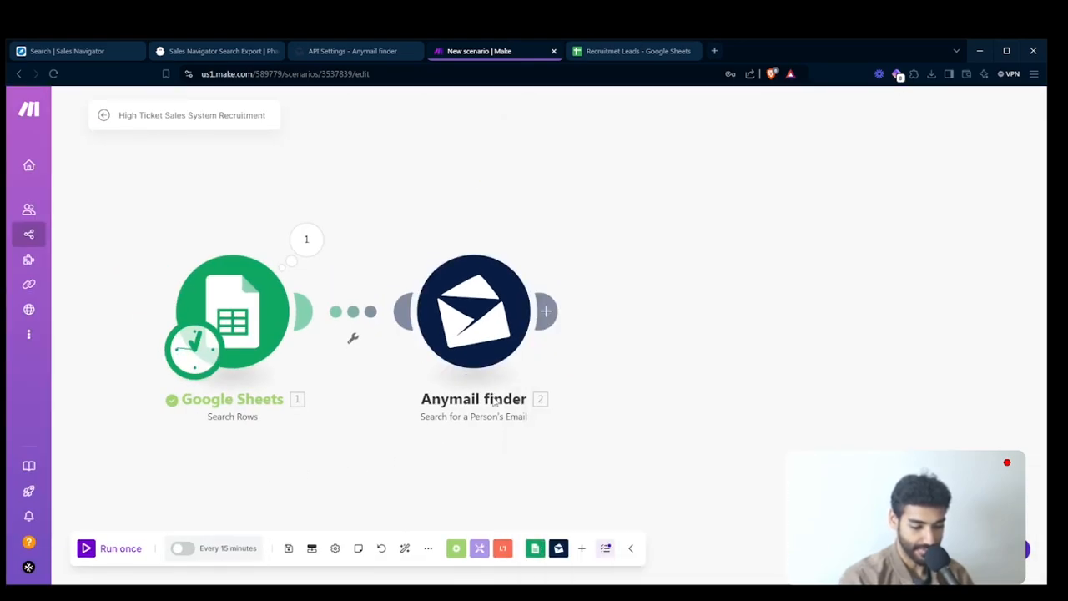
- Run the scenario once and inspect the email results and alternatives in the Anymail finder module's output
left_click(129, 552)
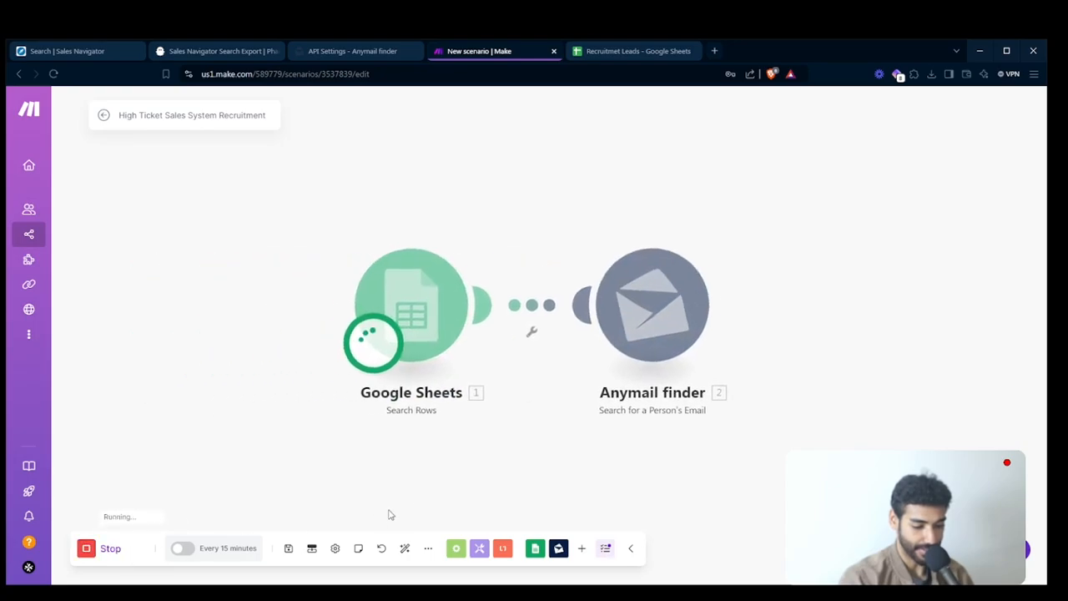
left_click(513, 188)
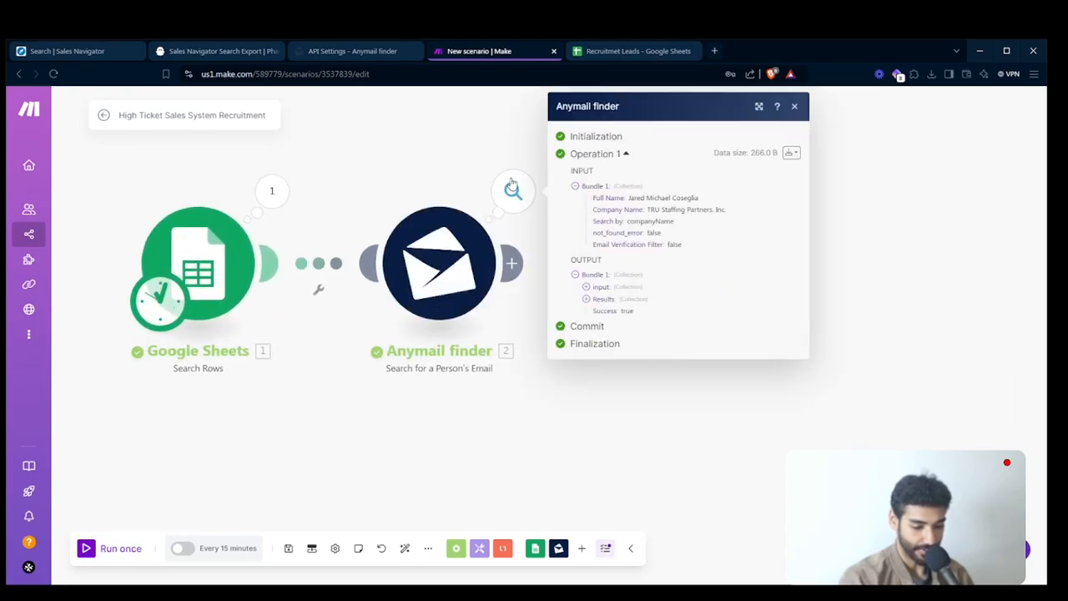
left_click(604, 299)
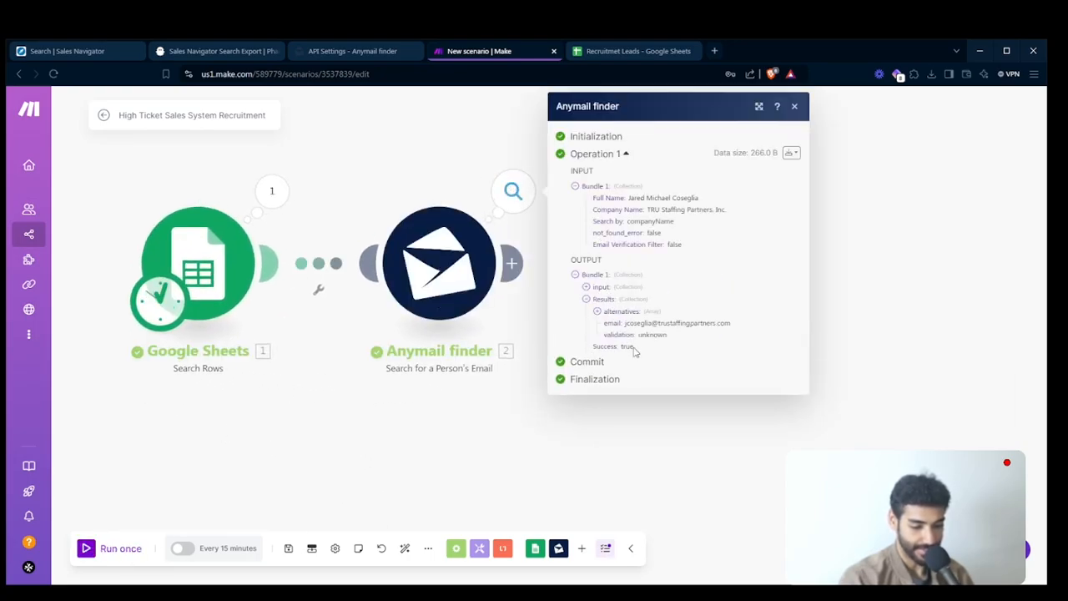
left_click_drag(630, 322, 722, 323)
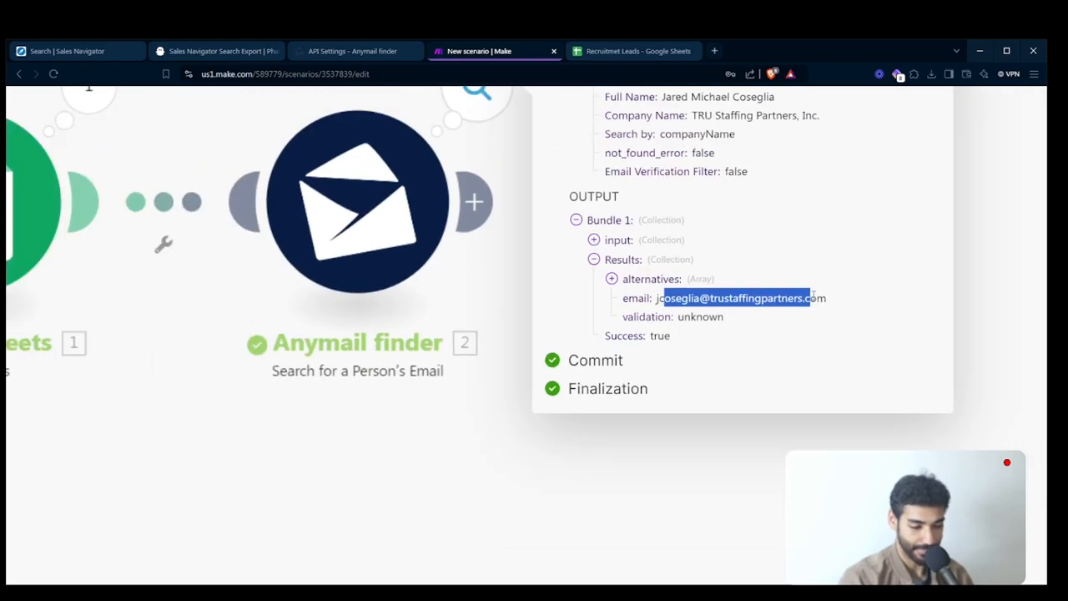
left_click(851, 279)
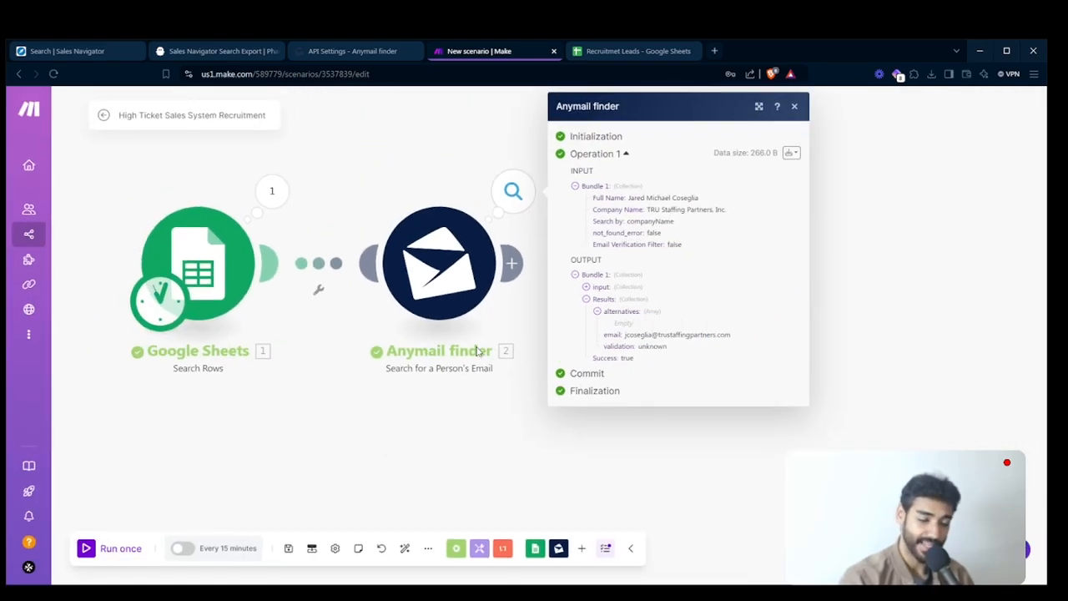
left_click(467, 397)
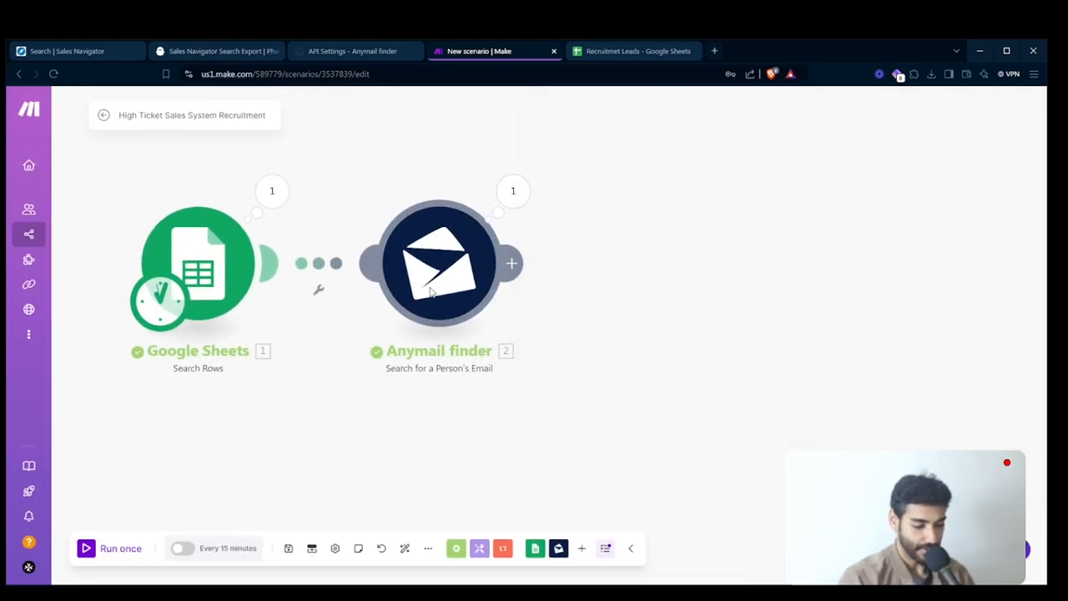
- Rename the Anymail finder module as Find Email
right_click(431, 290)
left_click(470, 353)
type("F")
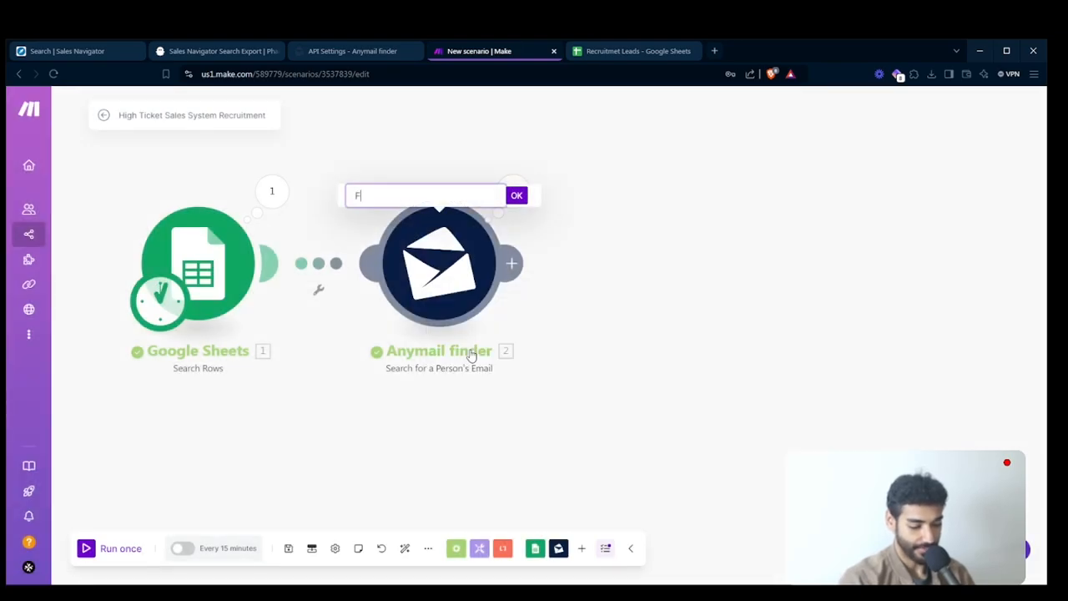
type("ind Email")
key("Return")
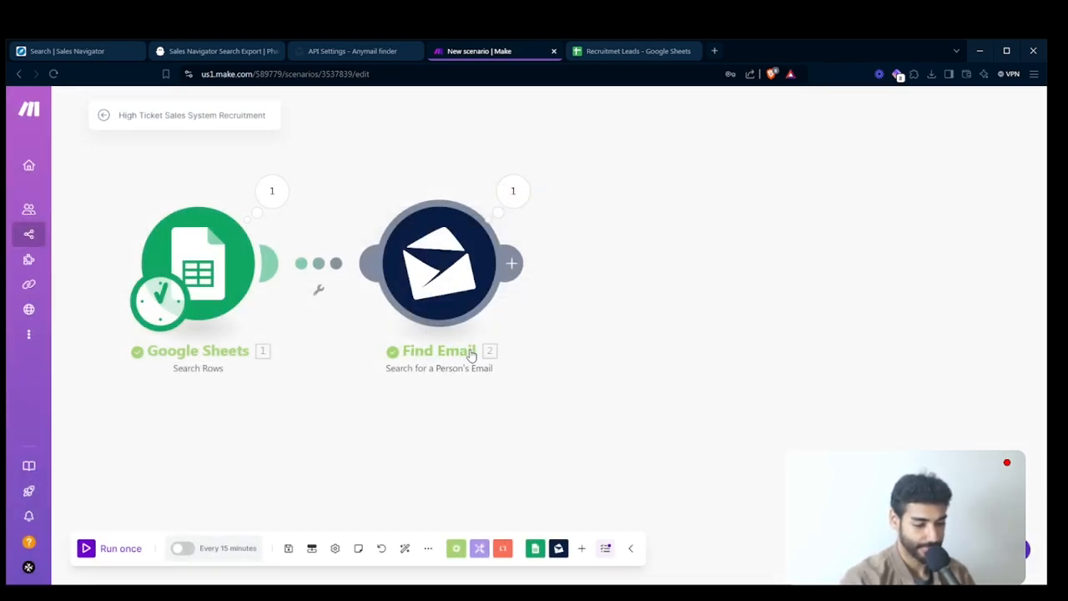
- Rename the Google Sheets module as Retrieve Leads and auto-align the scenario's modules
right_click(206, 285)
left_click(246, 352)
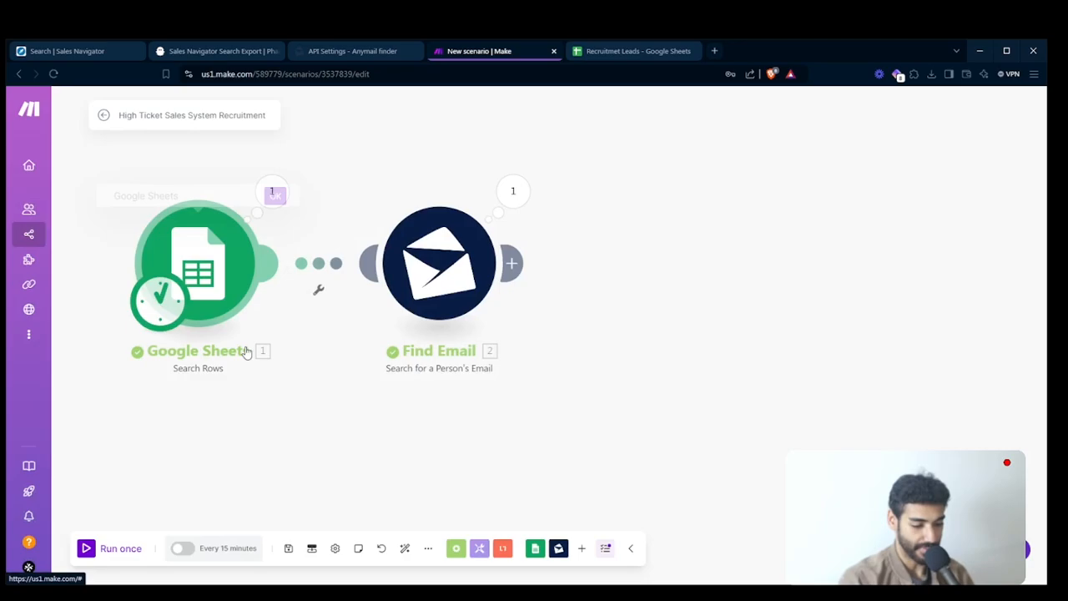
type("Retrieve ")
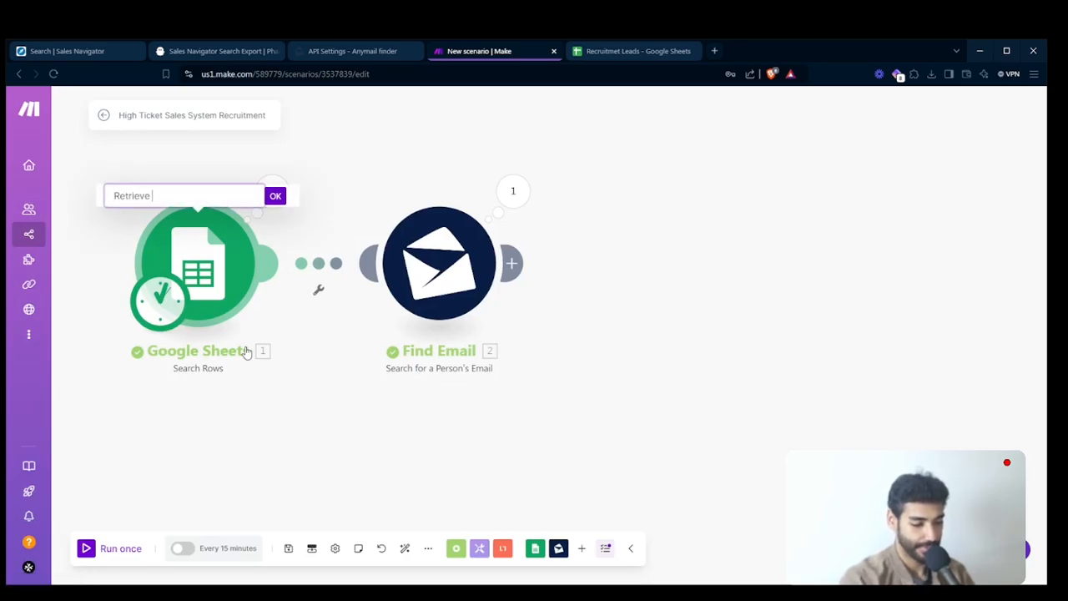
type("Leads")
key("Return")
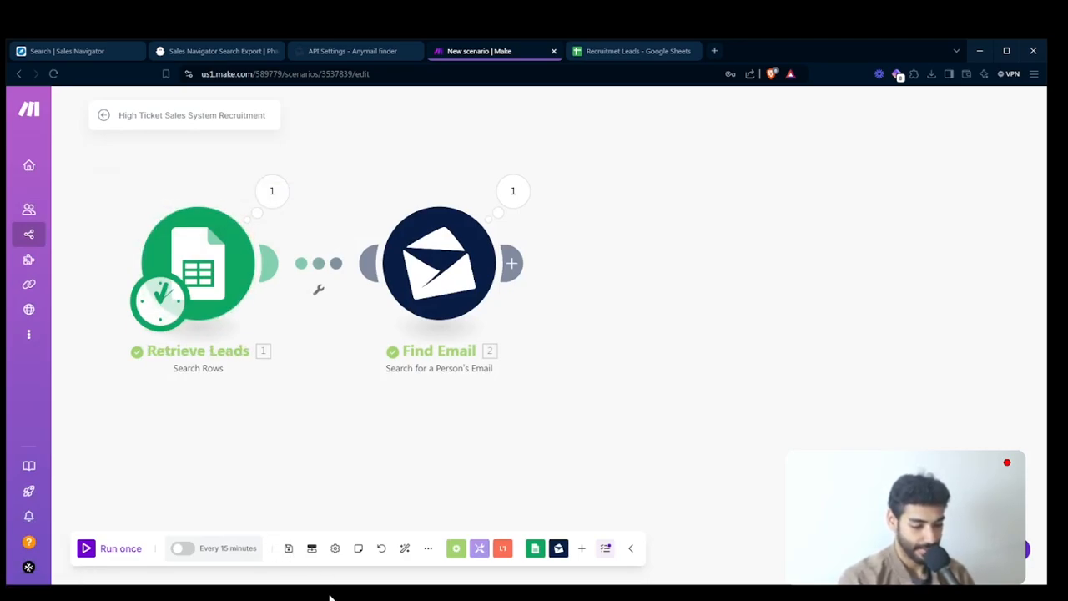
left_click(405, 548)
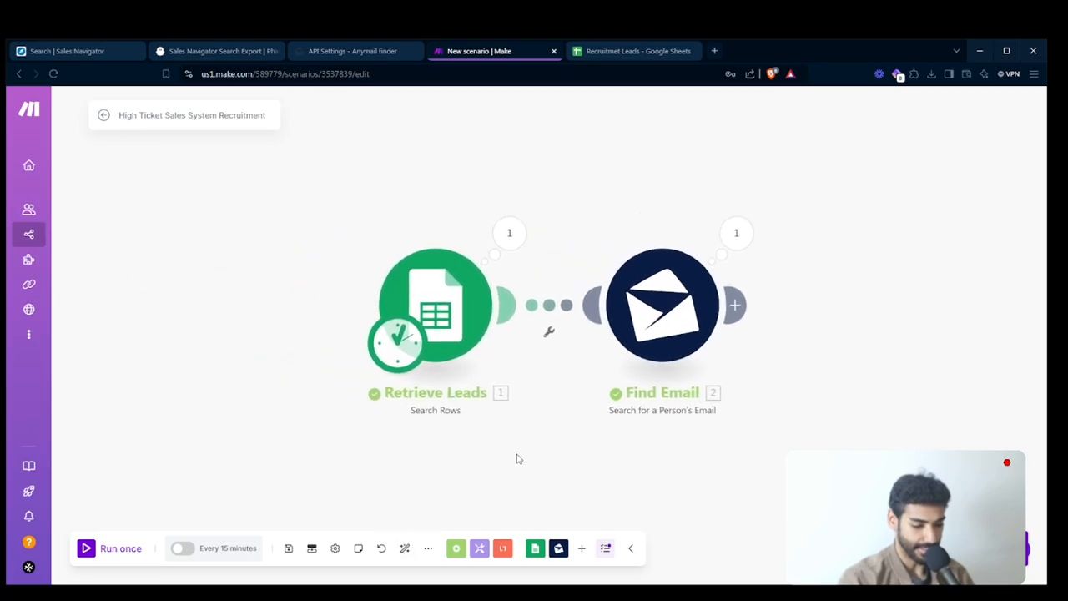
- Start adding another module after Find Email and place the empty module slightly farther from it
left_click_drag(603, 389, 543, 397)
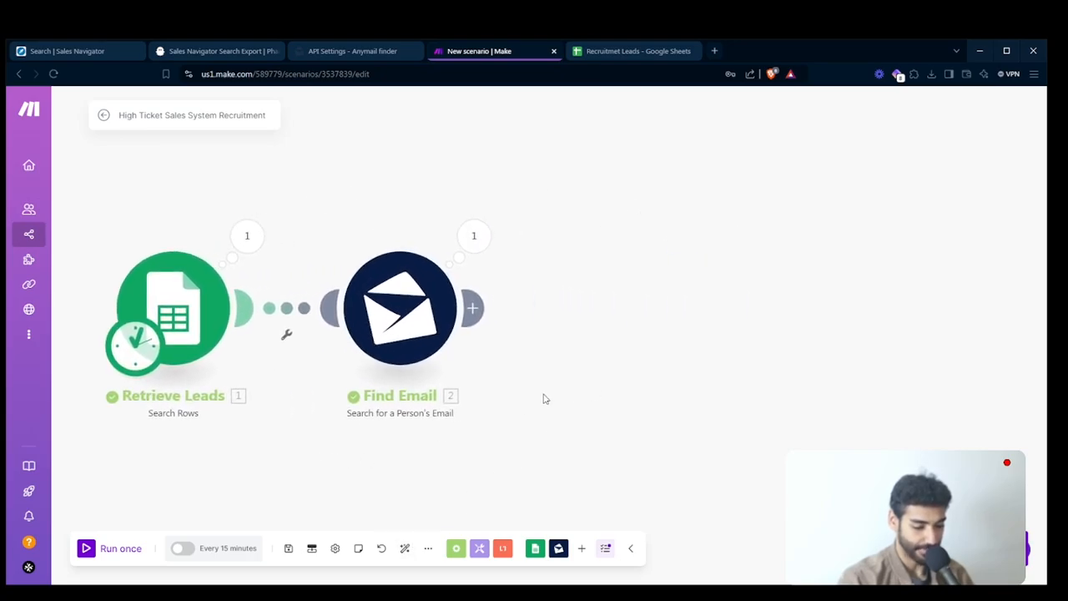
left_click(478, 306)
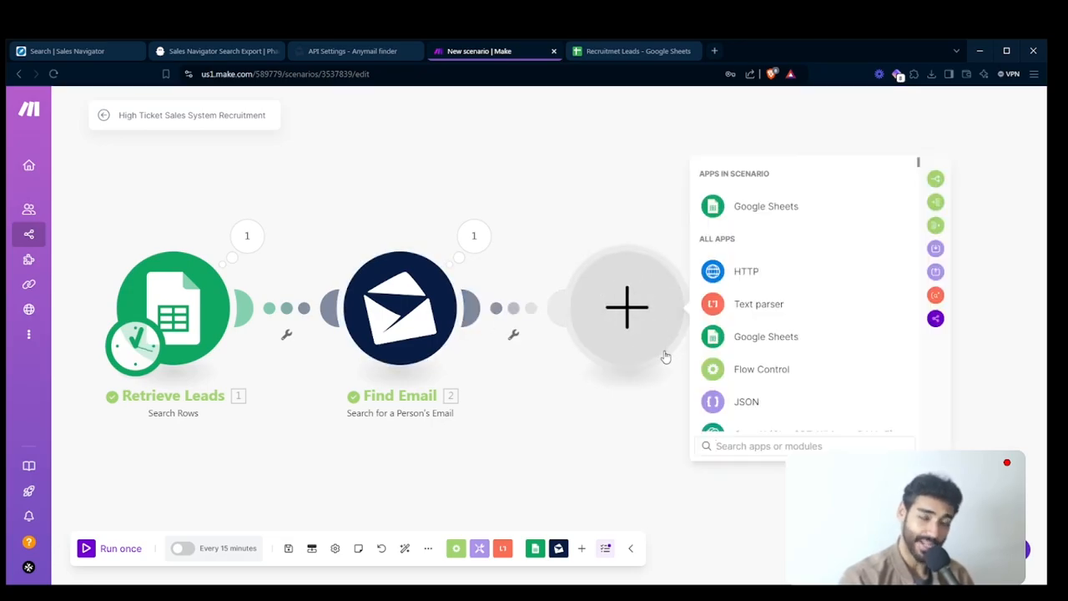
left_click_drag(631, 328, 649, 332)
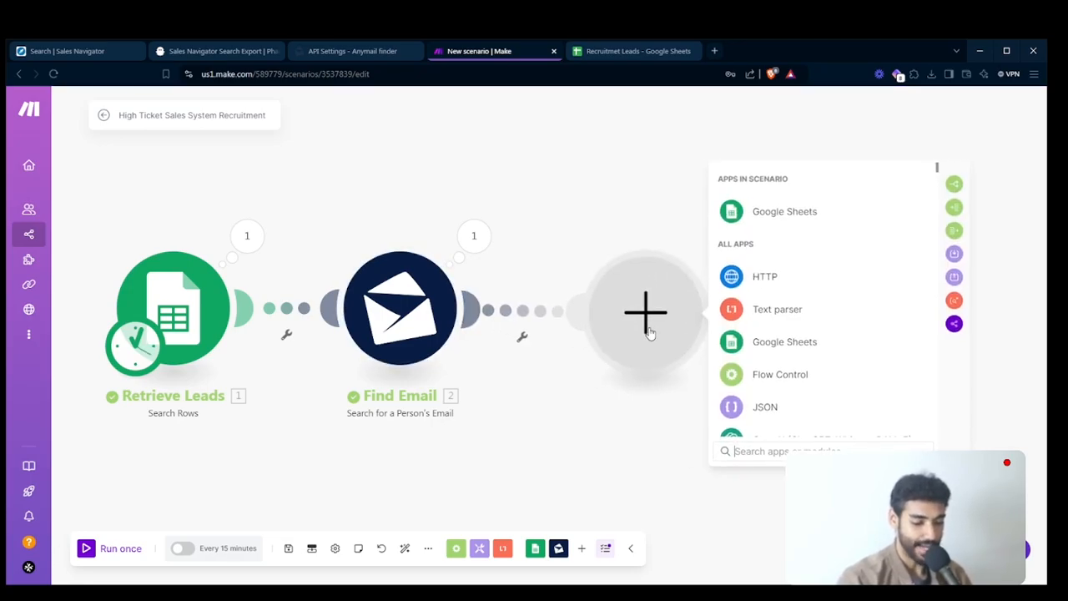
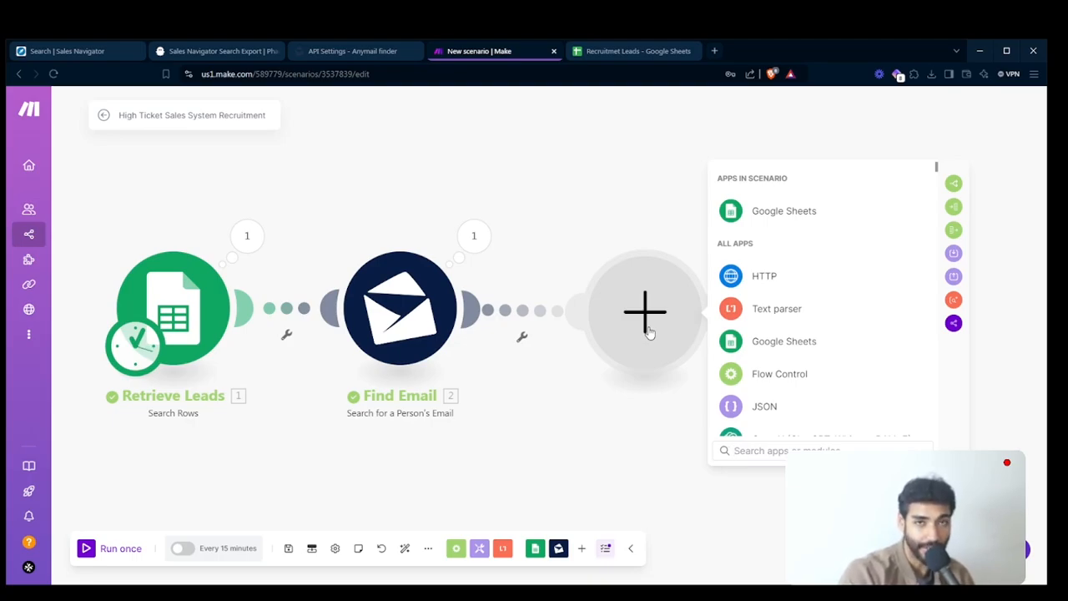
- Add an HTTP Make a request module after Find Email
left_click(771, 273)
type("make")
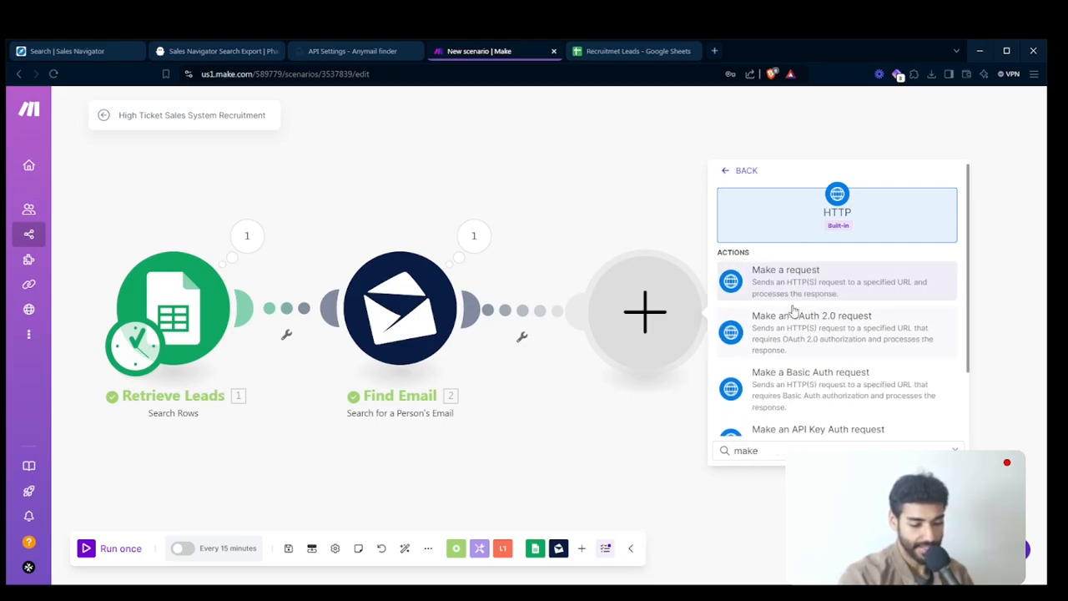
key("Return")
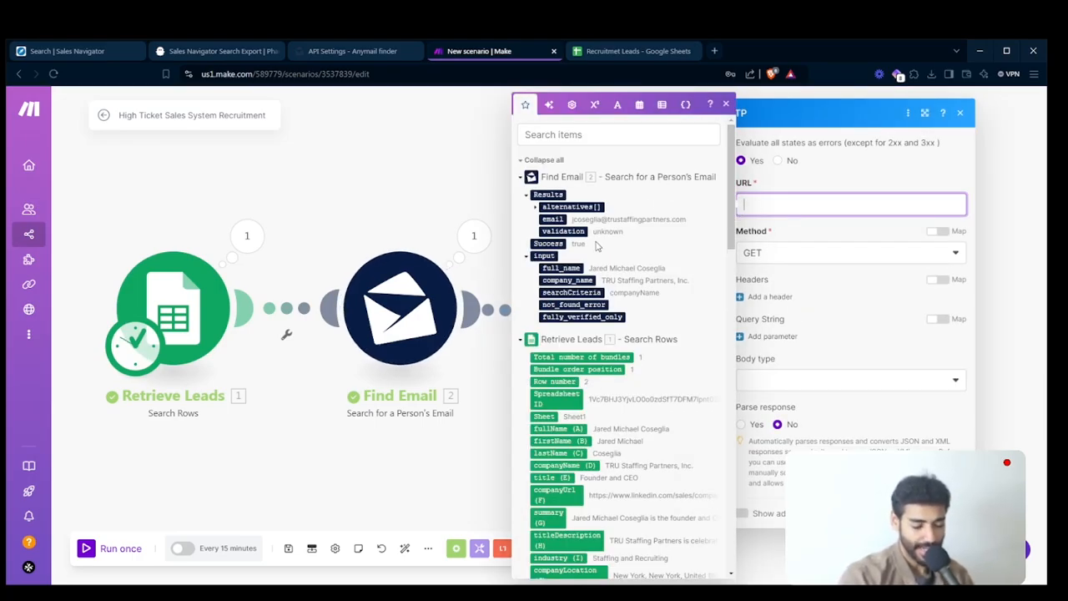
- Review the Find Email results and Retrieve Leads columns available for mapping, and check the Recruitmet Leads spreadsheet
scroll(611, 250, "up", 2)
scroll(611, 249, "up", 1)
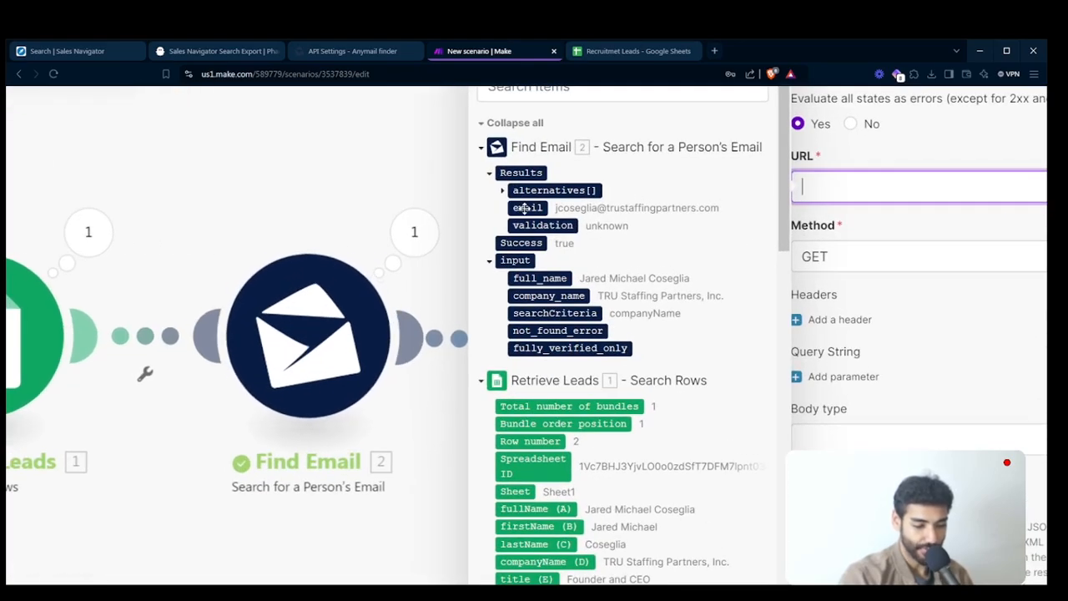
scroll(589, 203, "up", 3)
scroll(778, 297, "down", 5)
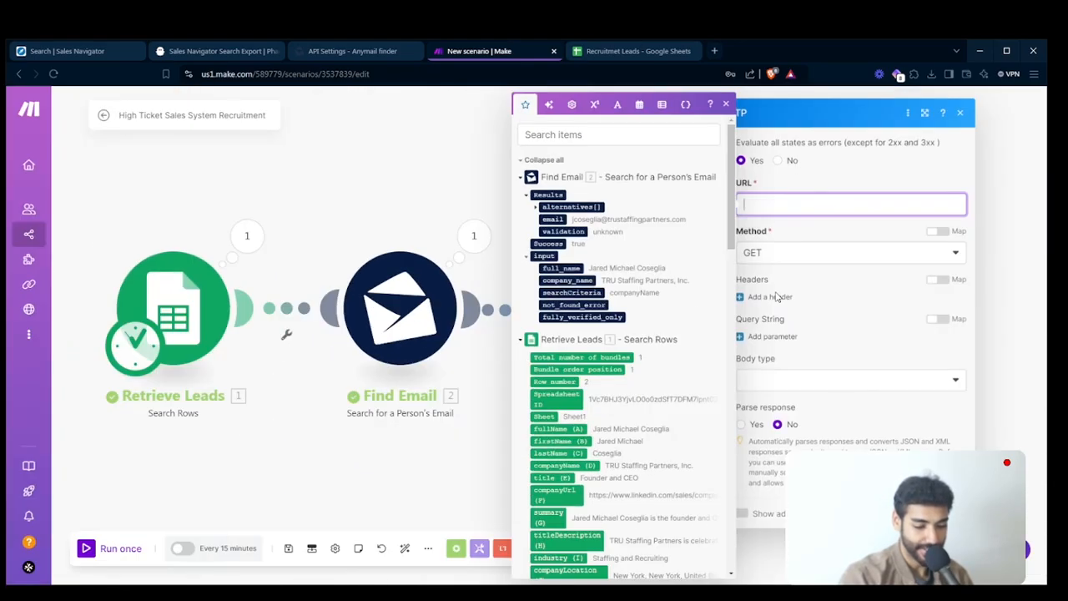
scroll(725, 432, "down", 1)
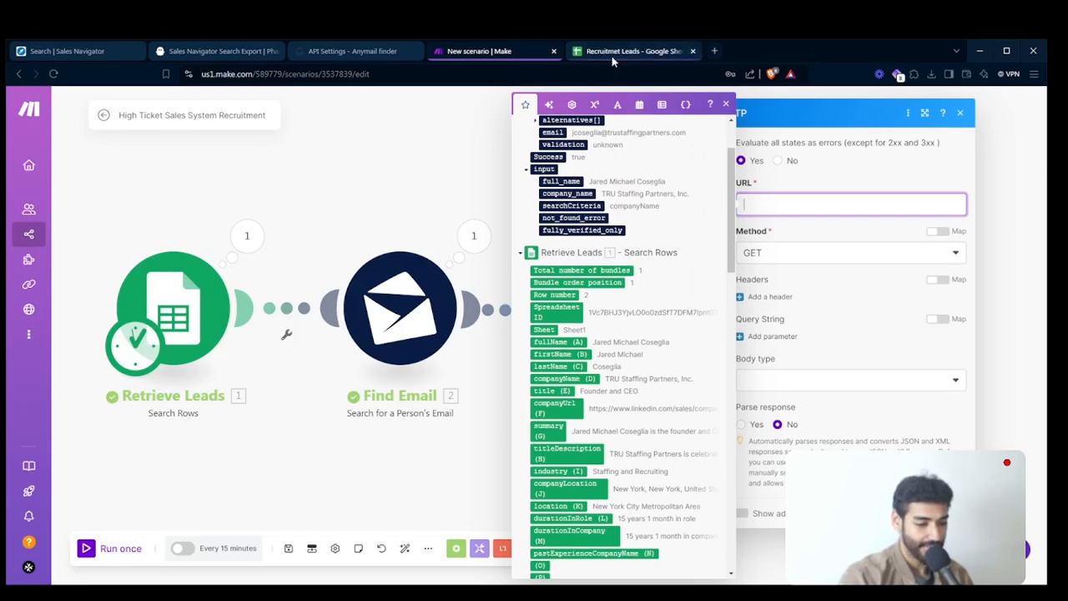
left_click(634, 51)
left_click(525, 276)
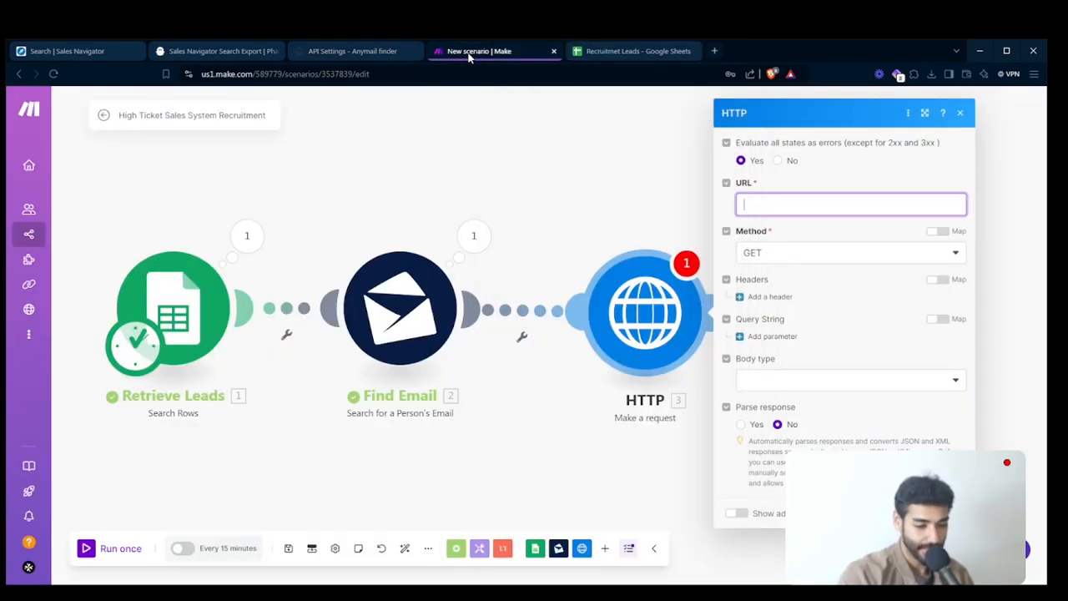
left_click(469, 55)
- Map the Results: email value from Find Email into the HTTP module's URL
left_click(750, 205)
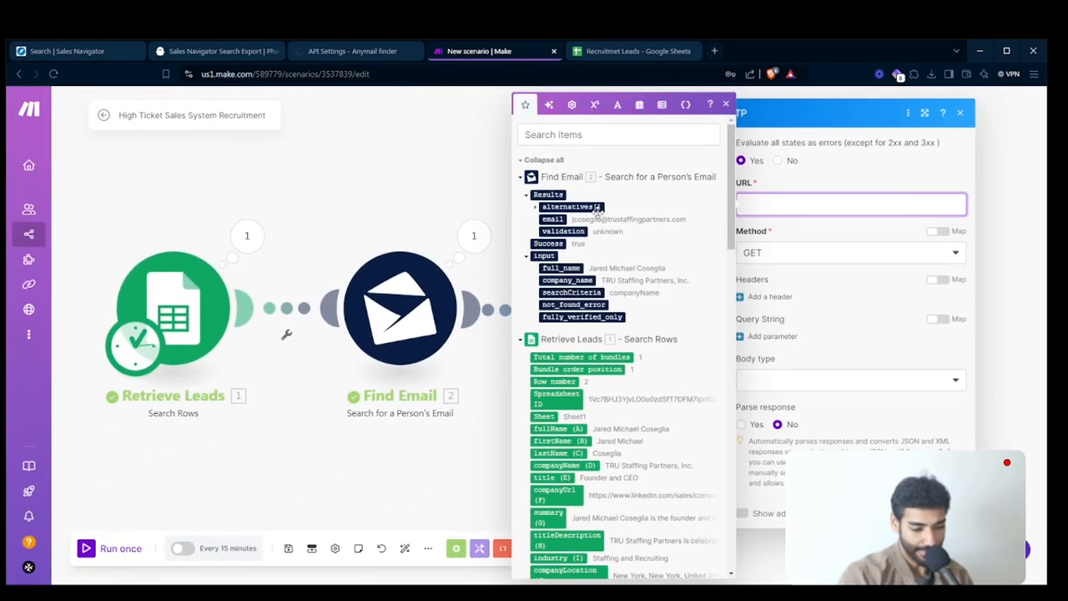
left_click(554, 219)
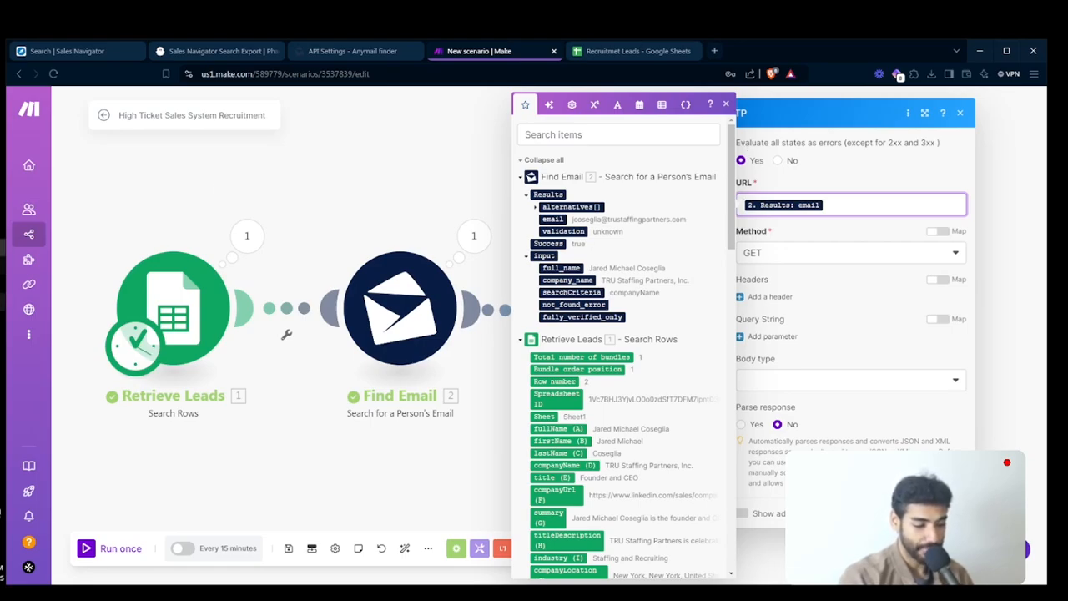
left_click(3, 247)
left_click(3, 337)
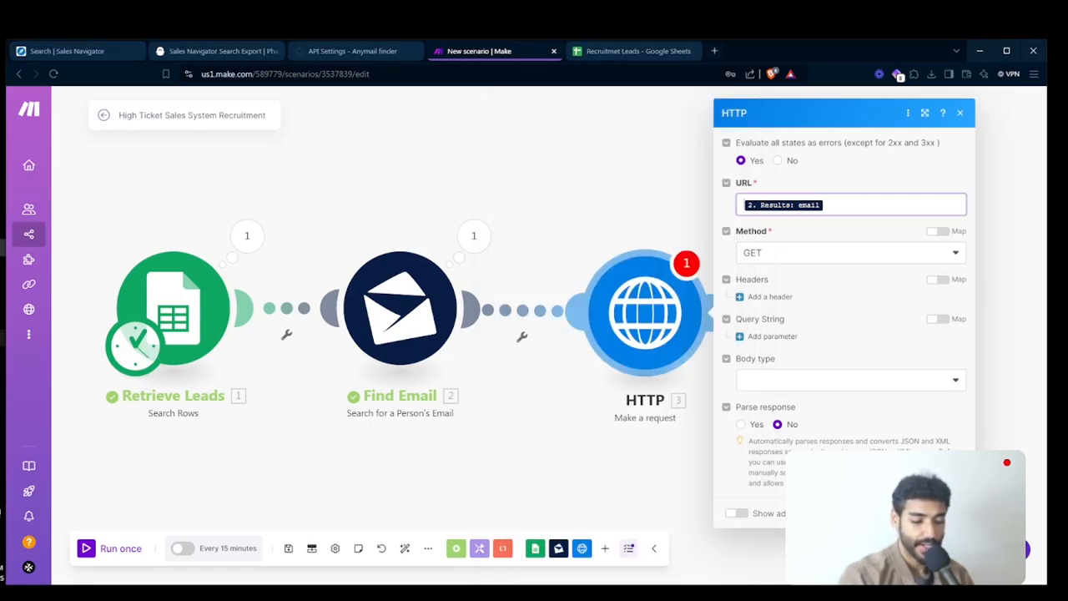
- Wrap the email value in the URL in a split function that uses @ as the separator
left_click(903, 205)
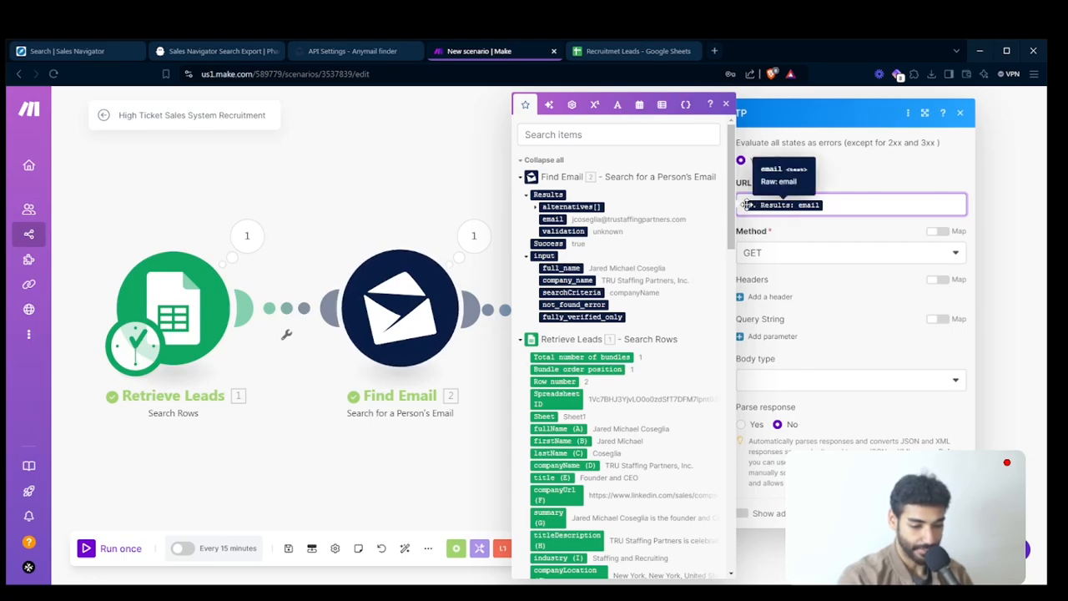
type("split ")
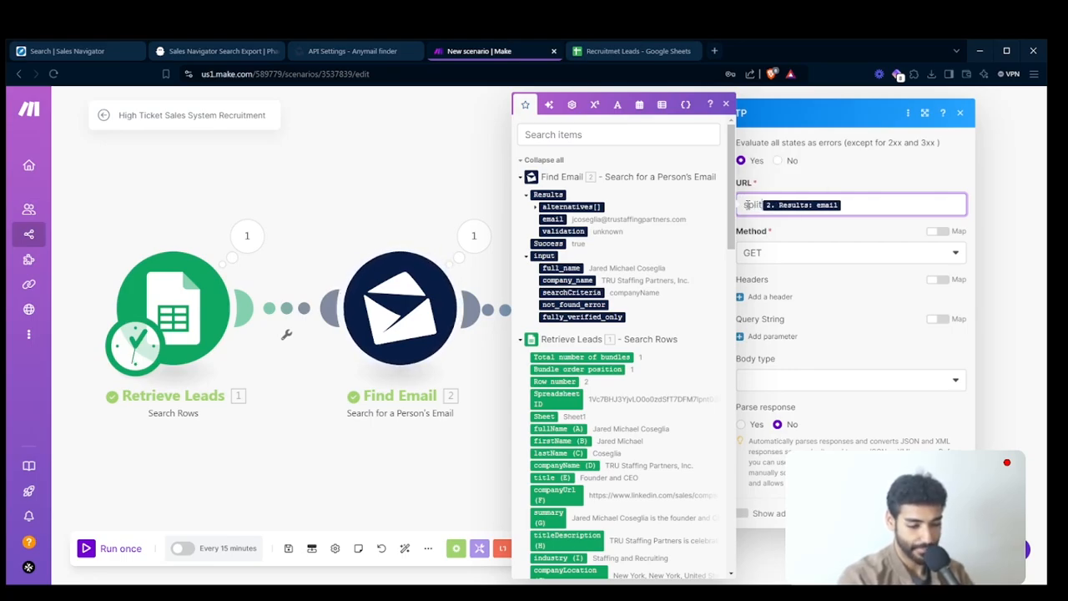
type("(")
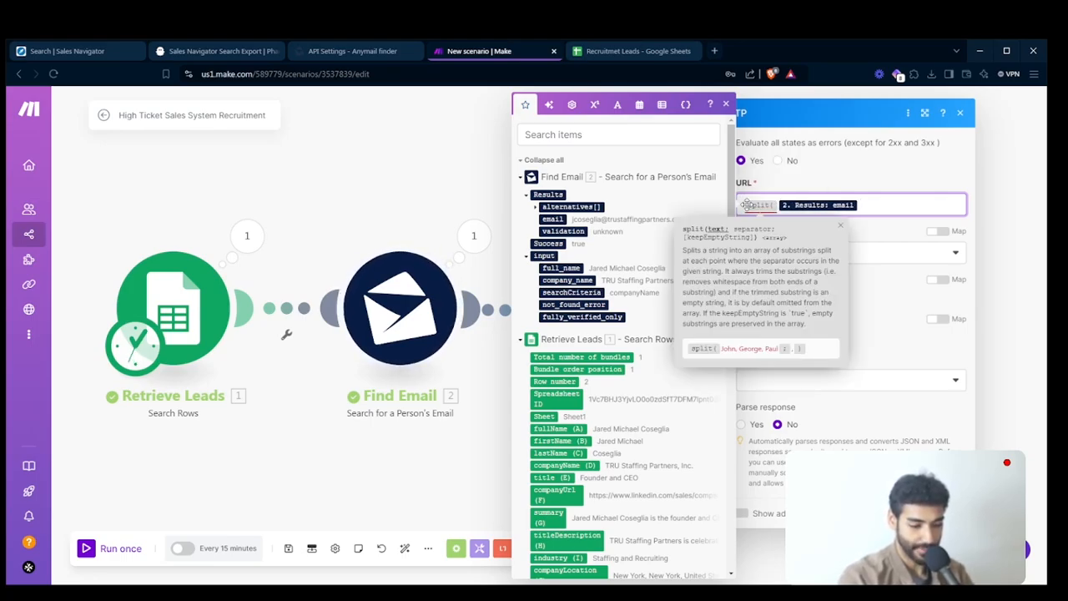
type("; ")
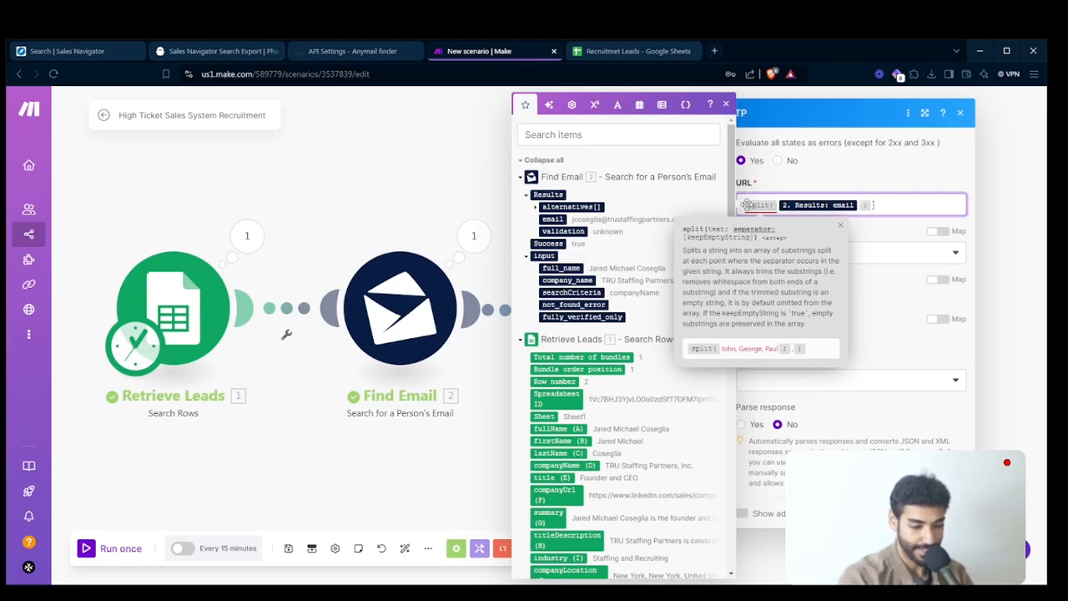
type("@")
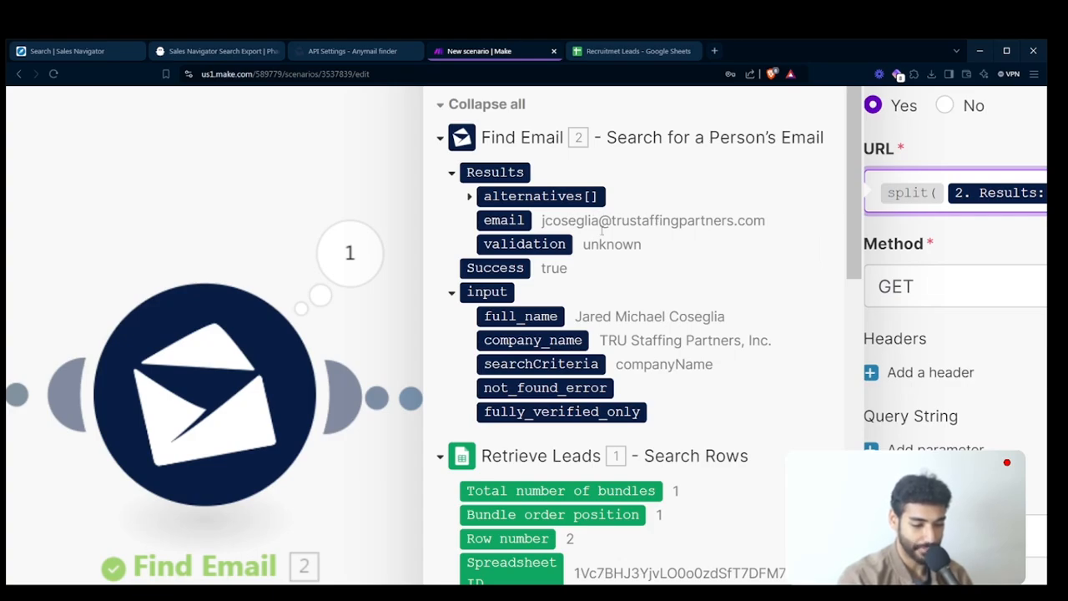
scroll(604, 216, "down", 5)
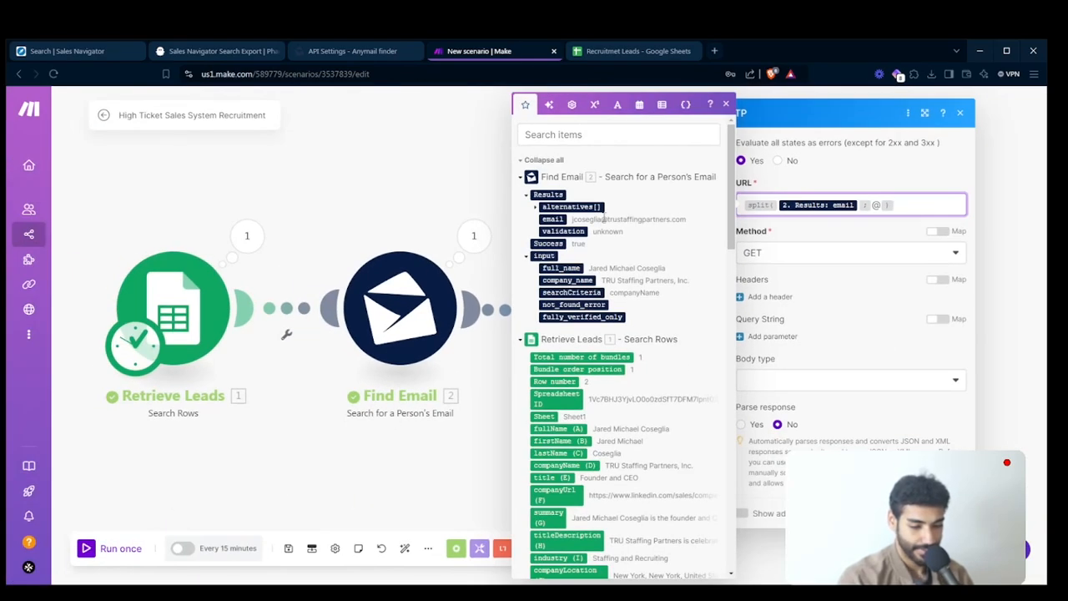
- Enclose the split expression in a get function with path 2 to extract the email's domain
key("ctrl+a")
key("Home")
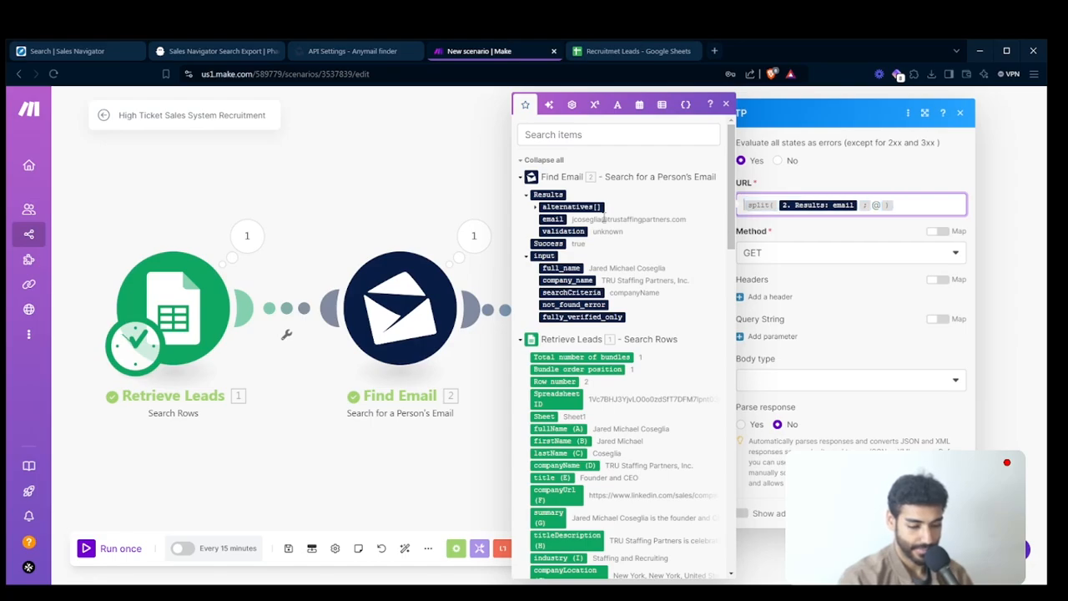
type("get(")
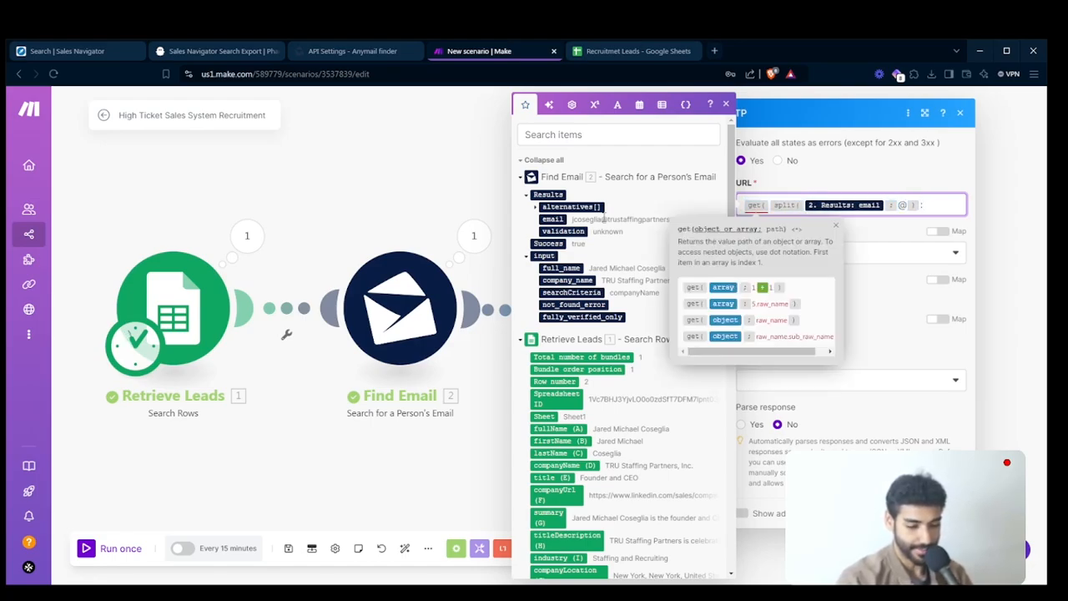
type("; 2 ")
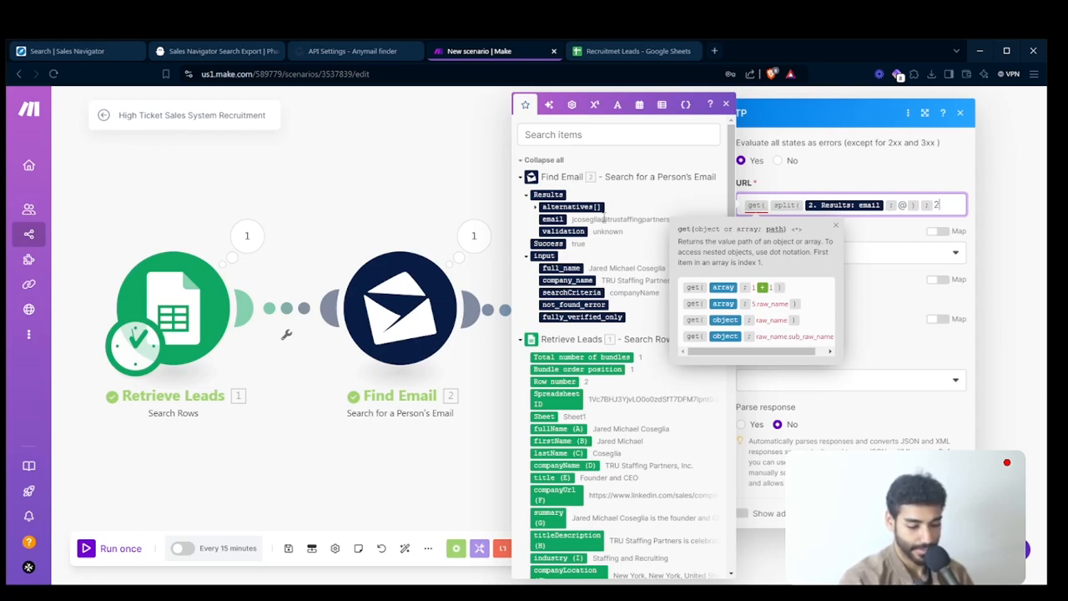
type(")")
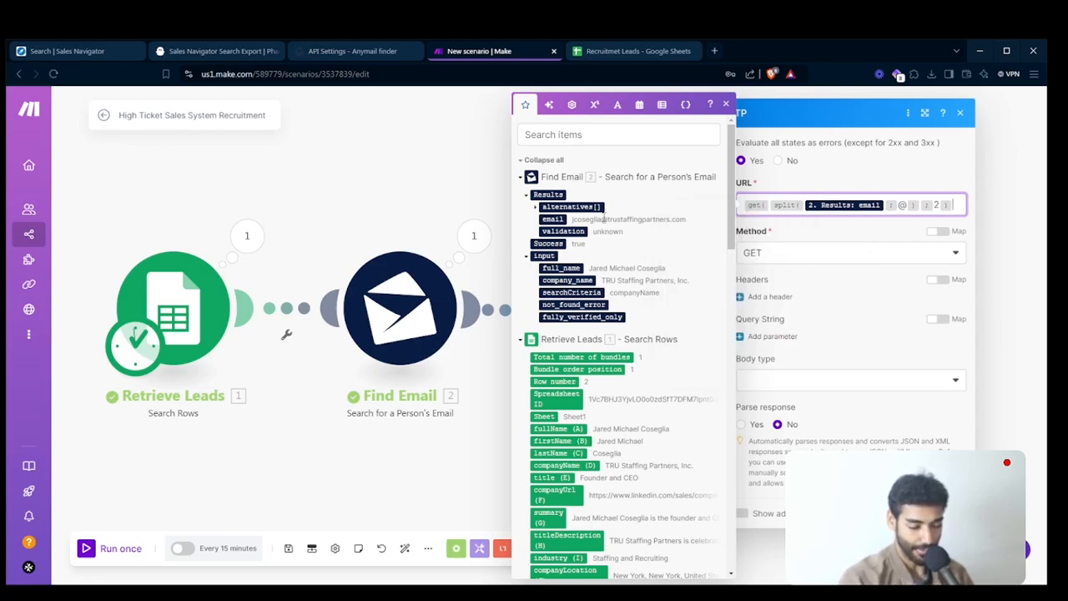
left_click(748, 209)
type("http ")
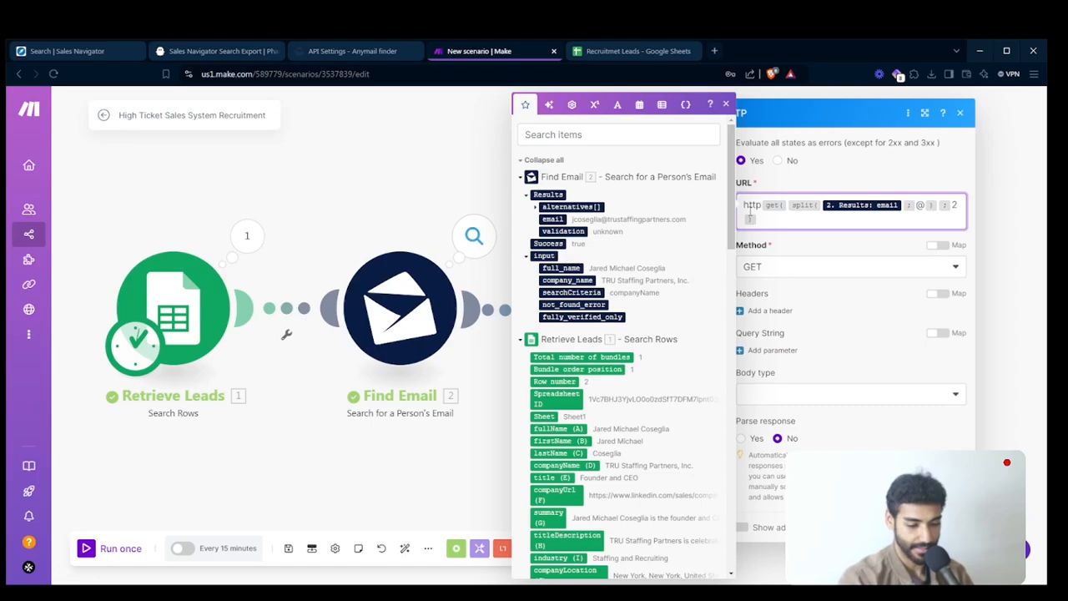
type("://")
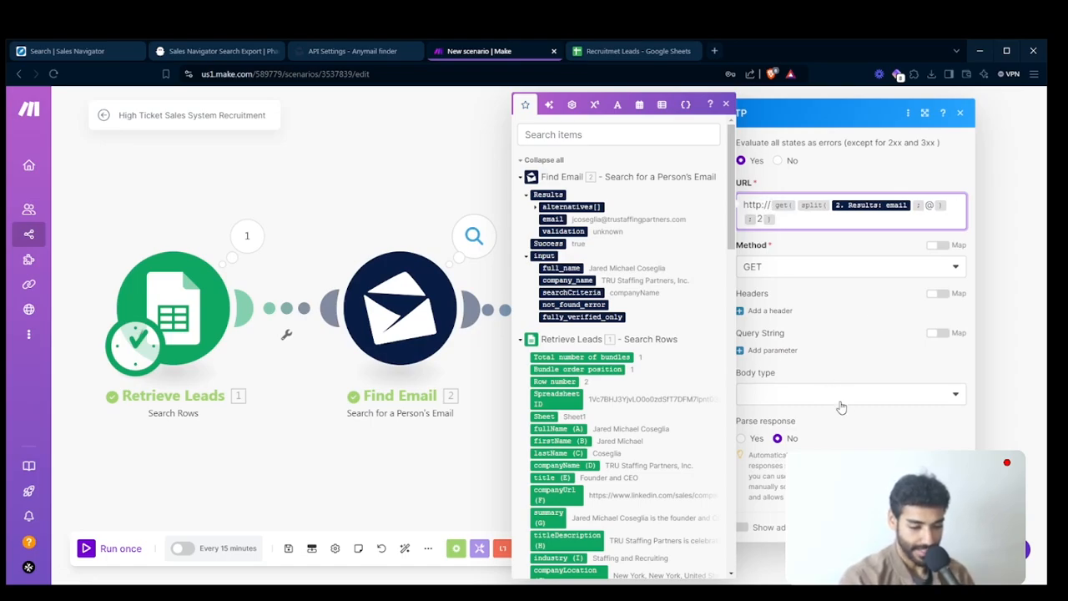
left_click(792, 427)
left_click(742, 432)
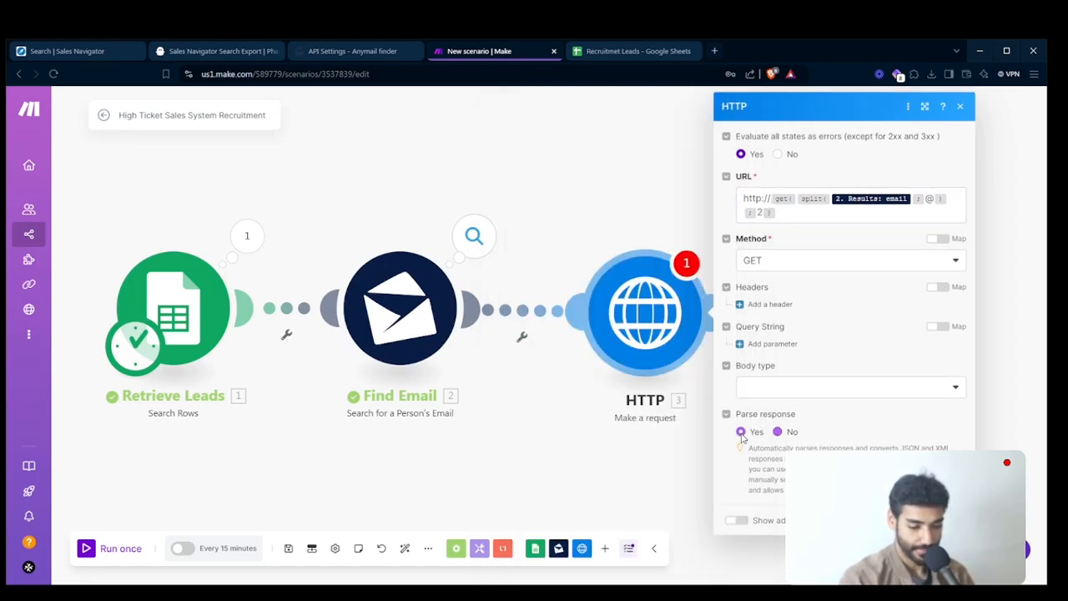
left_click(948, 519)
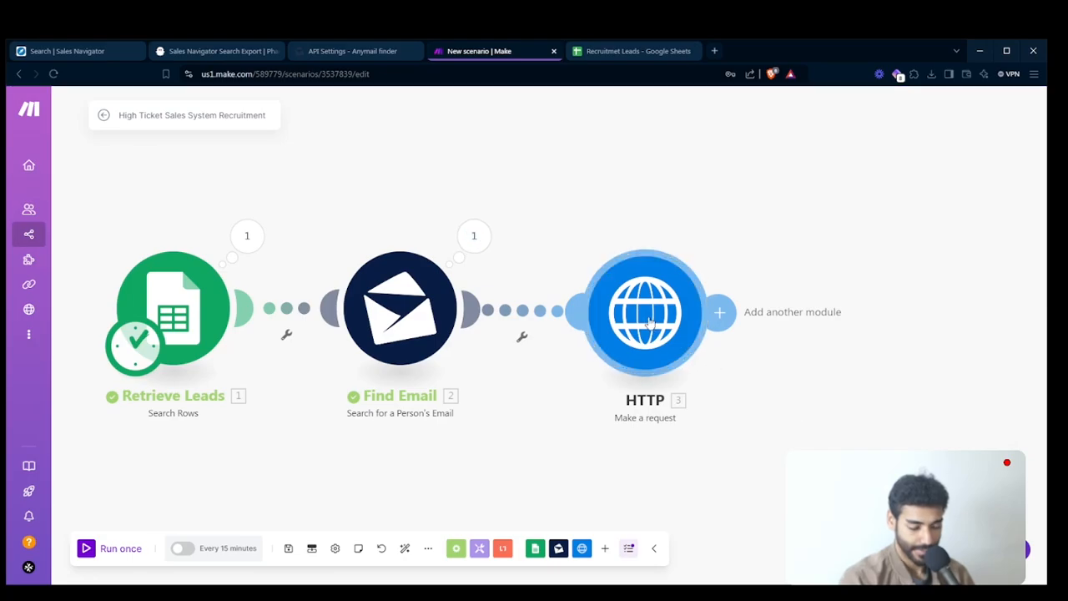
- Move the HTTP module farther from Find Email and set a filter condition between them that Results: email exists
left_click_drag(650, 323, 731, 320)
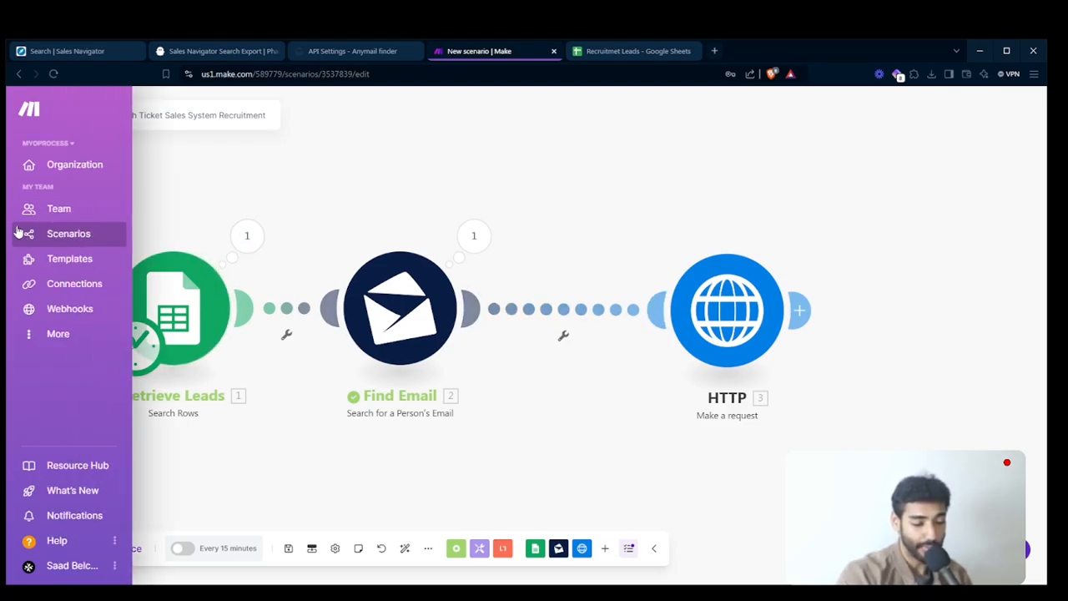
mouse_move(12, 238)
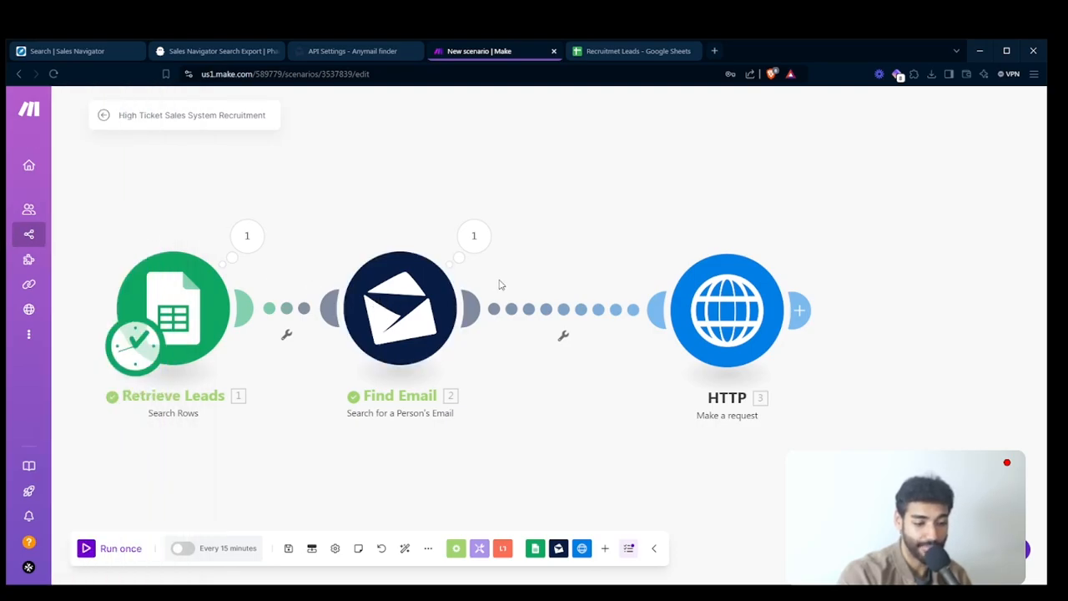
left_click(553, 314)
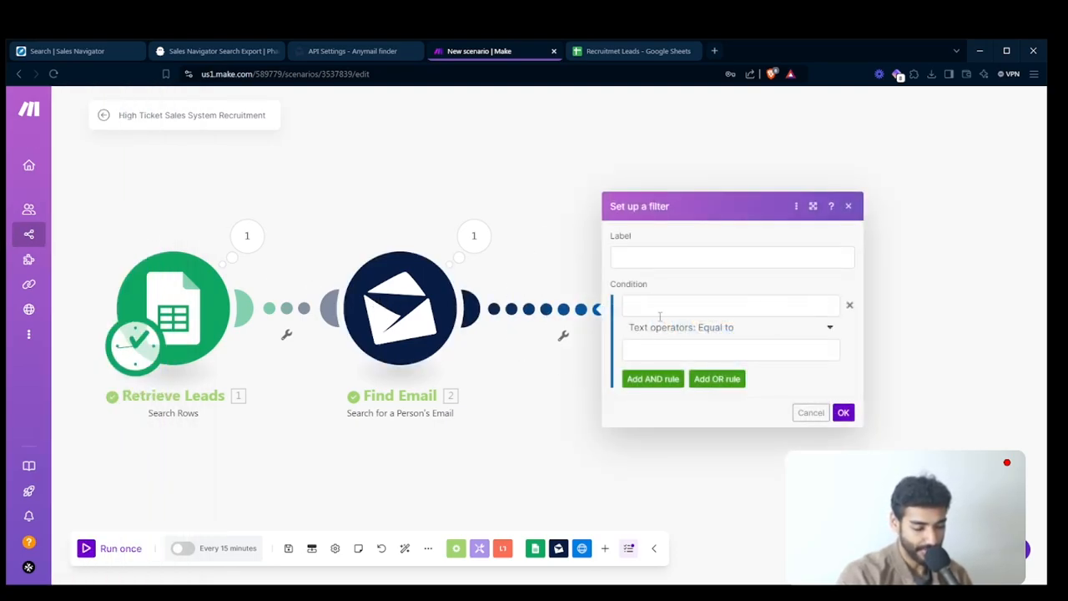
left_click(632, 304)
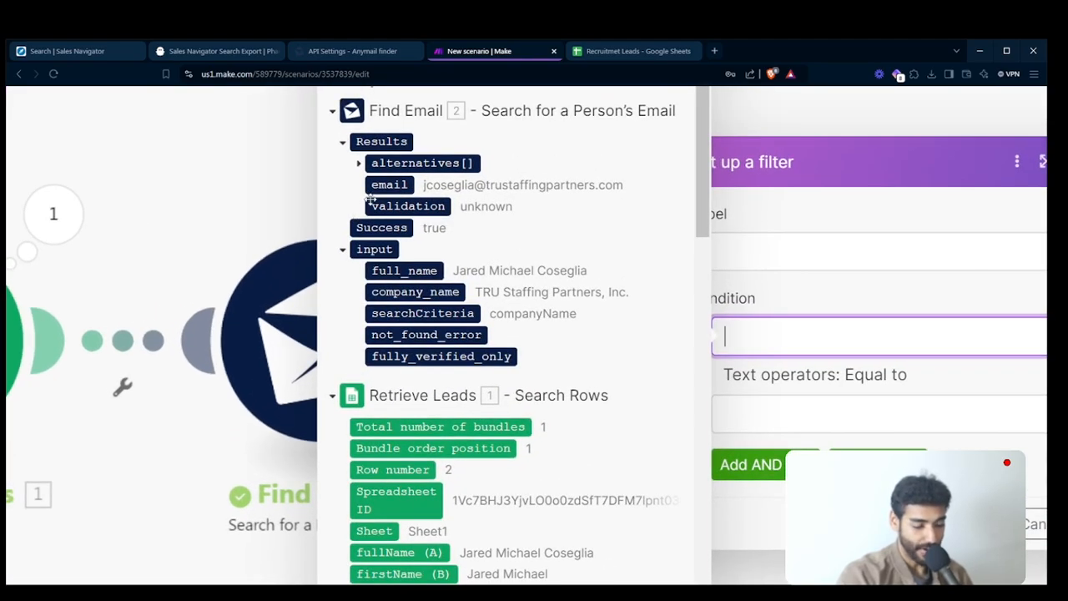
left_click(438, 219)
left_click(882, 375)
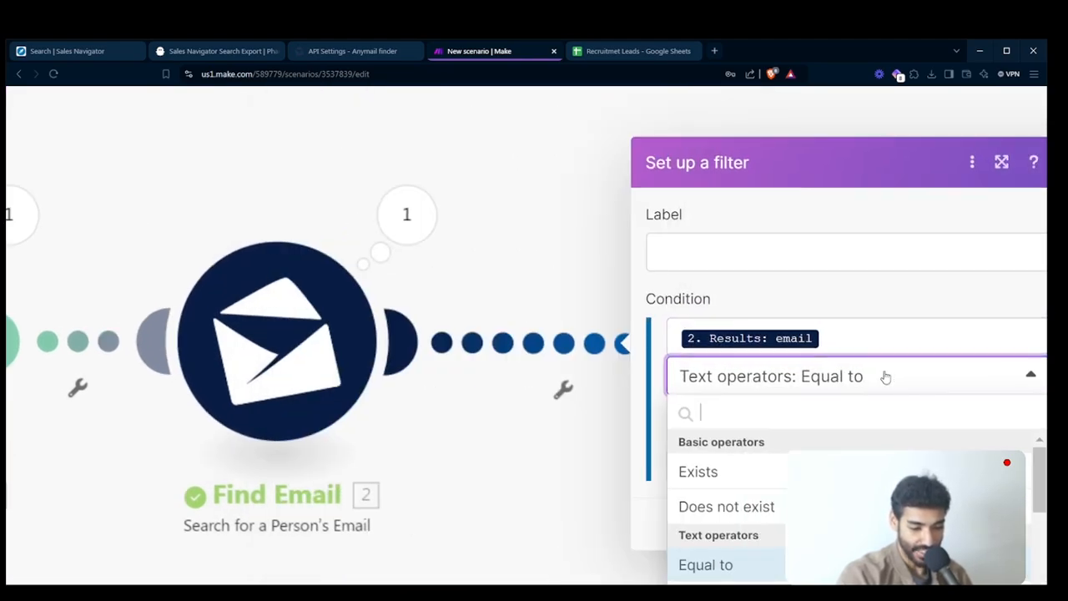
left_click(747, 471)
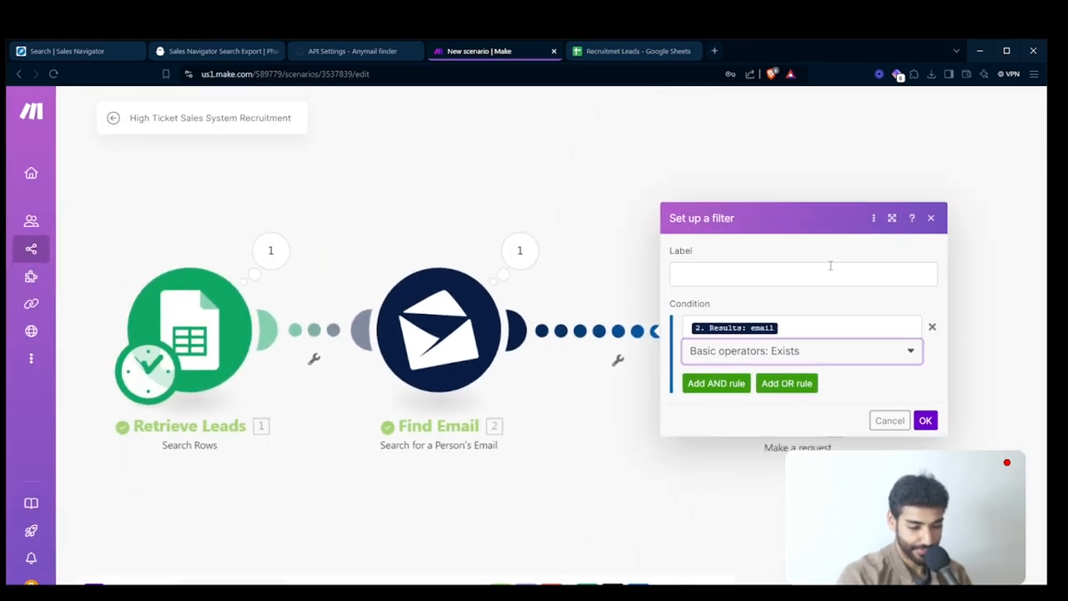
- Label the filter "If email found" and save it
left_click(830, 267)
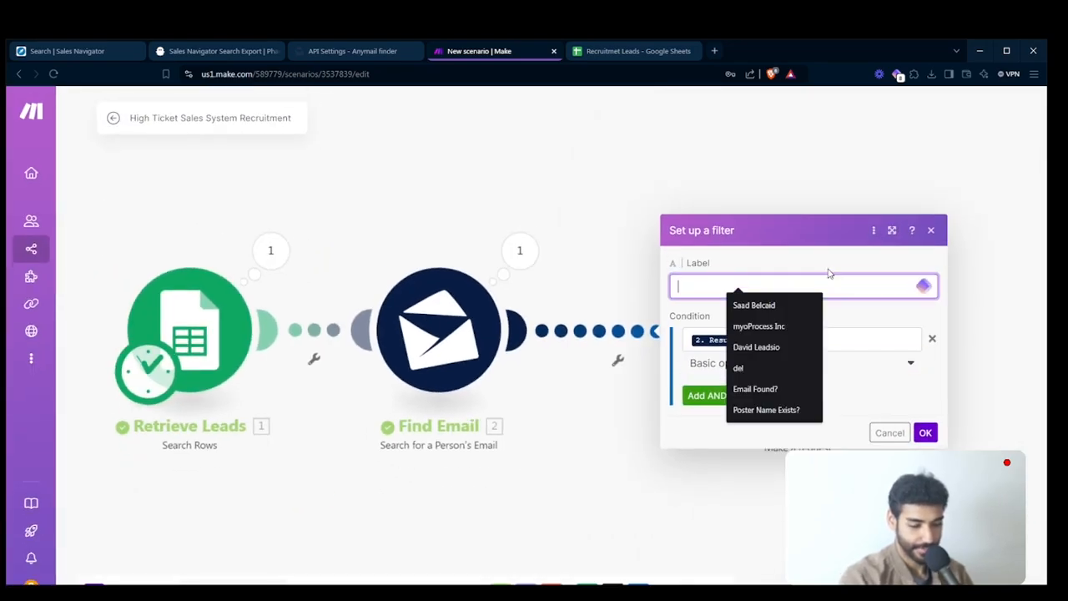
type("If email ")
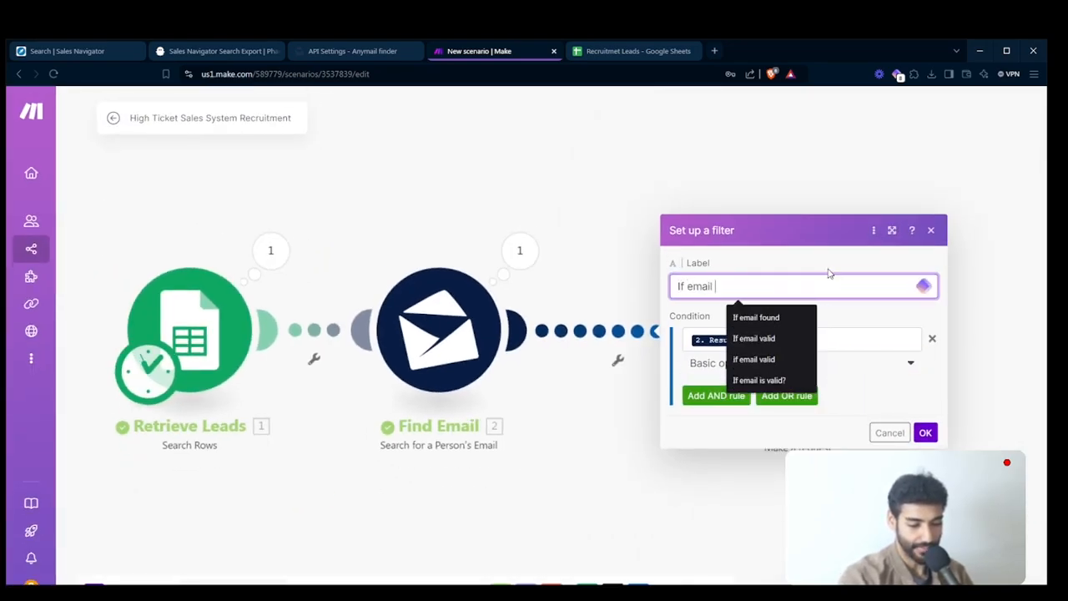
type("found")
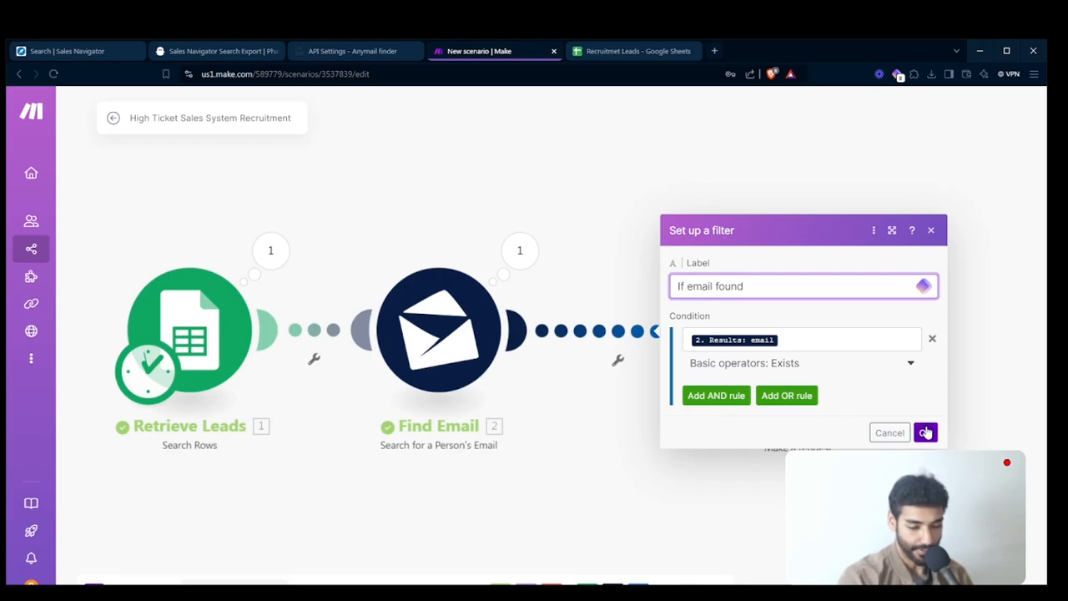
left_click(925, 433)
- Recheck and confirm the HTTP request settings, and place the module slightly closer to Find Email
left_click(791, 328)
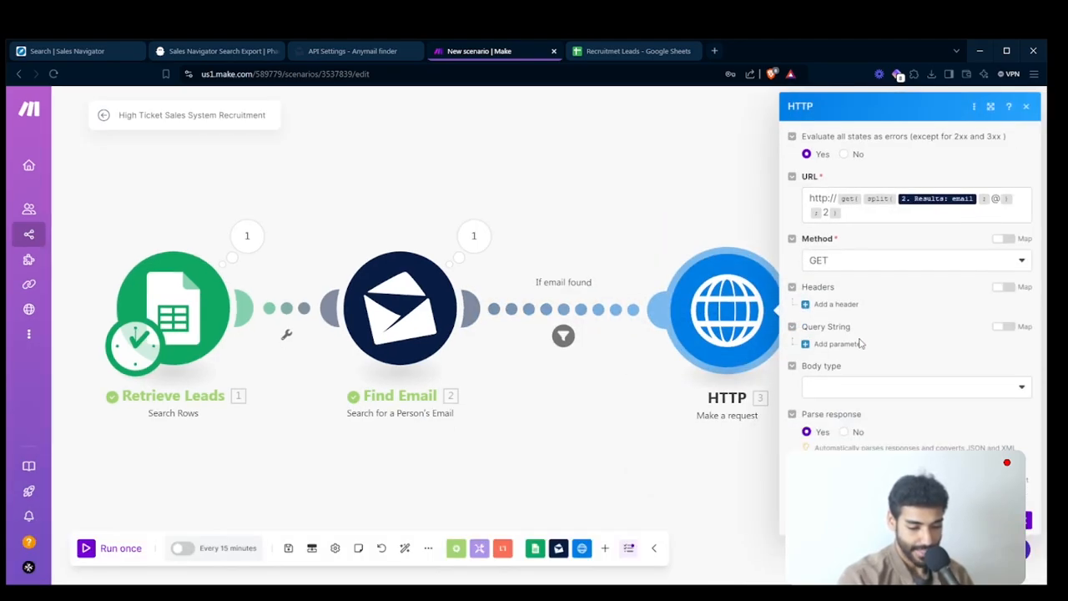
left_click(1028, 520)
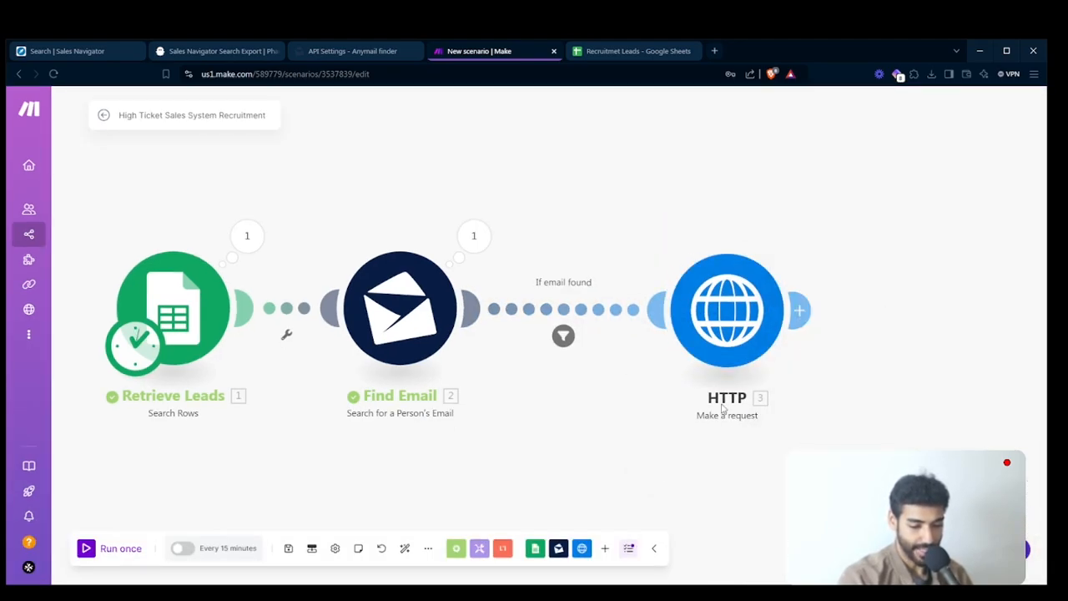
left_click_drag(729, 317, 709, 318)
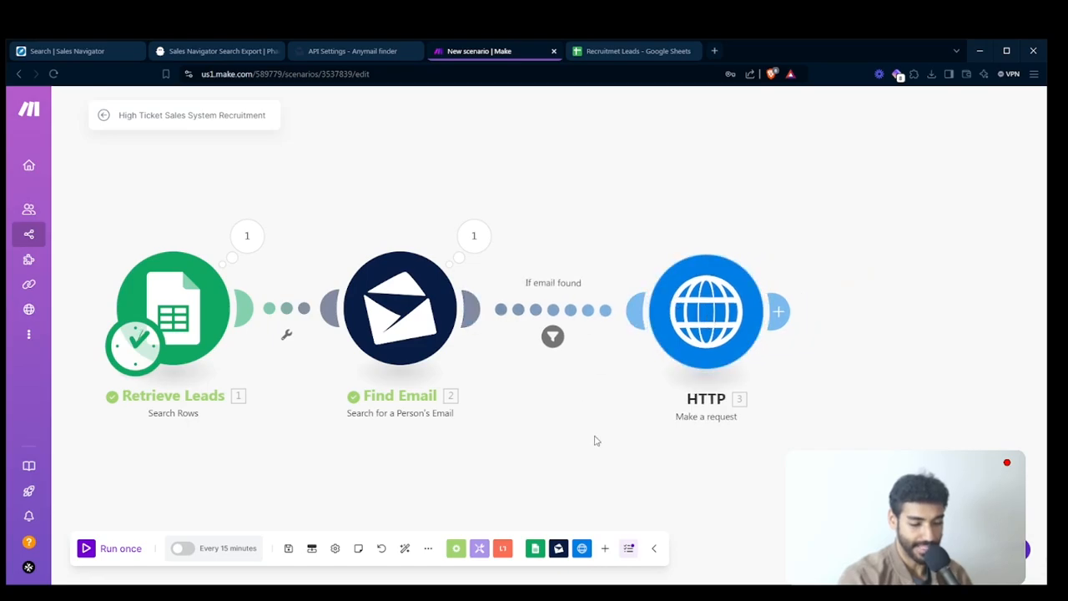
- Run the scenario once, and check the "If email found" filter result and the HTTP module's response status code
left_click(741, 355)
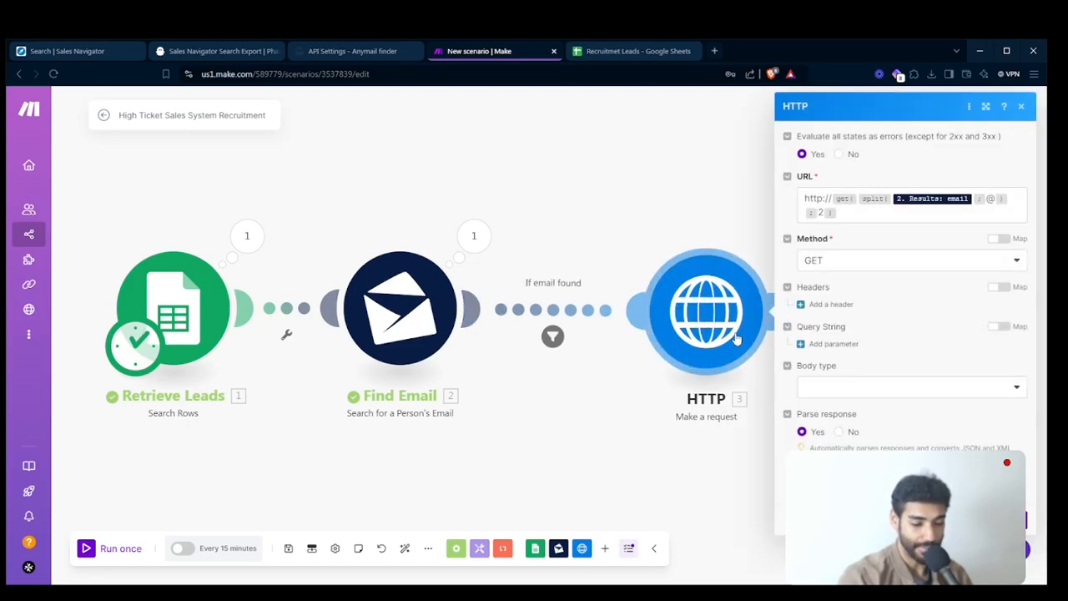
left_click(125, 552)
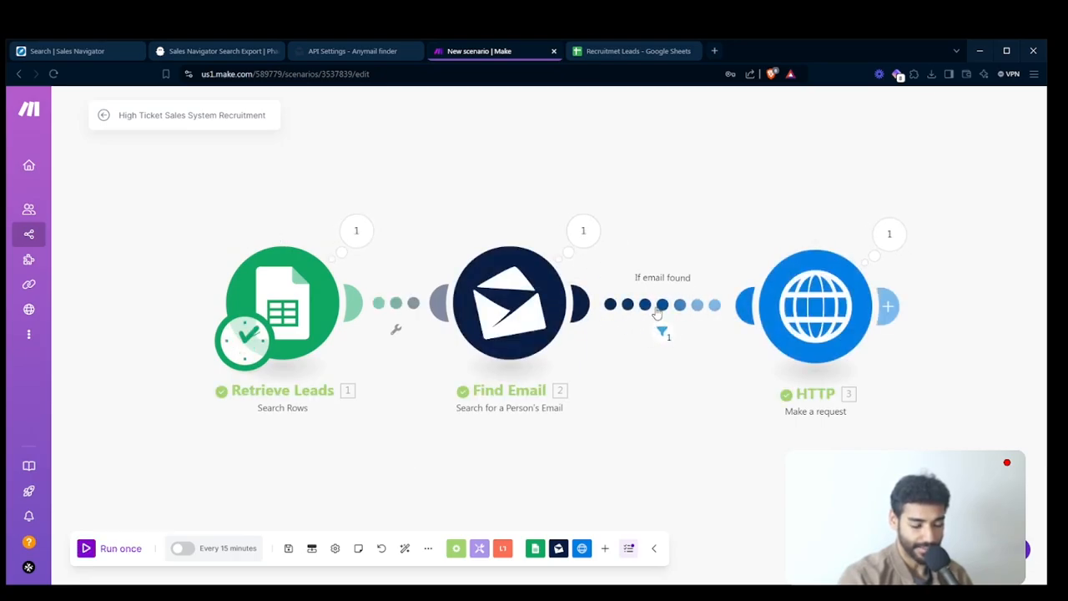
left_click_drag(676, 378, 543, 404)
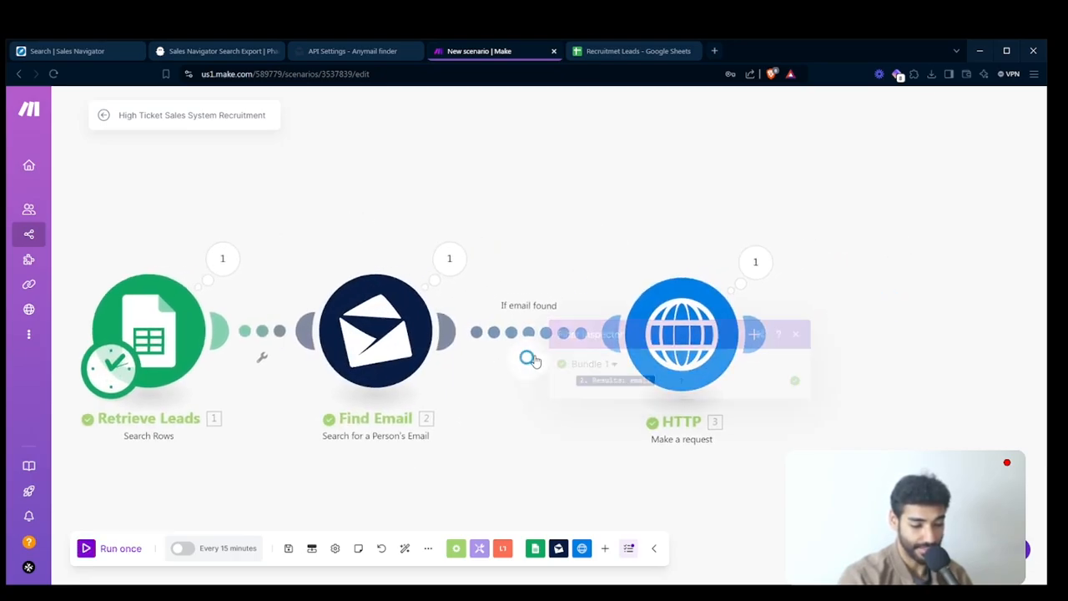
left_click(529, 359)
left_click(761, 263)
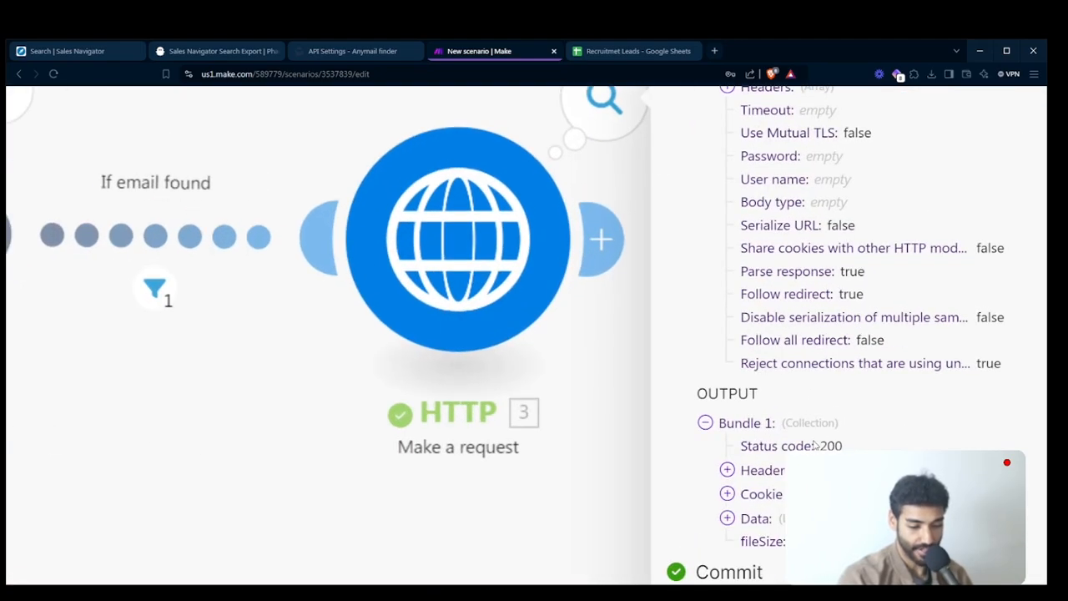
left_click_drag(816, 446, 849, 445)
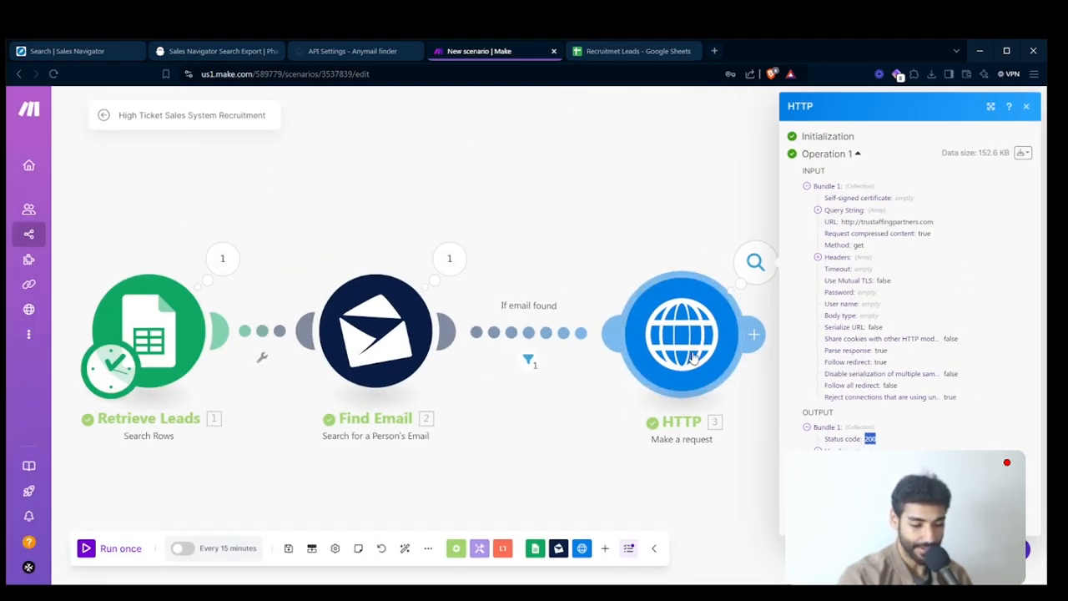
left_click(693, 357)
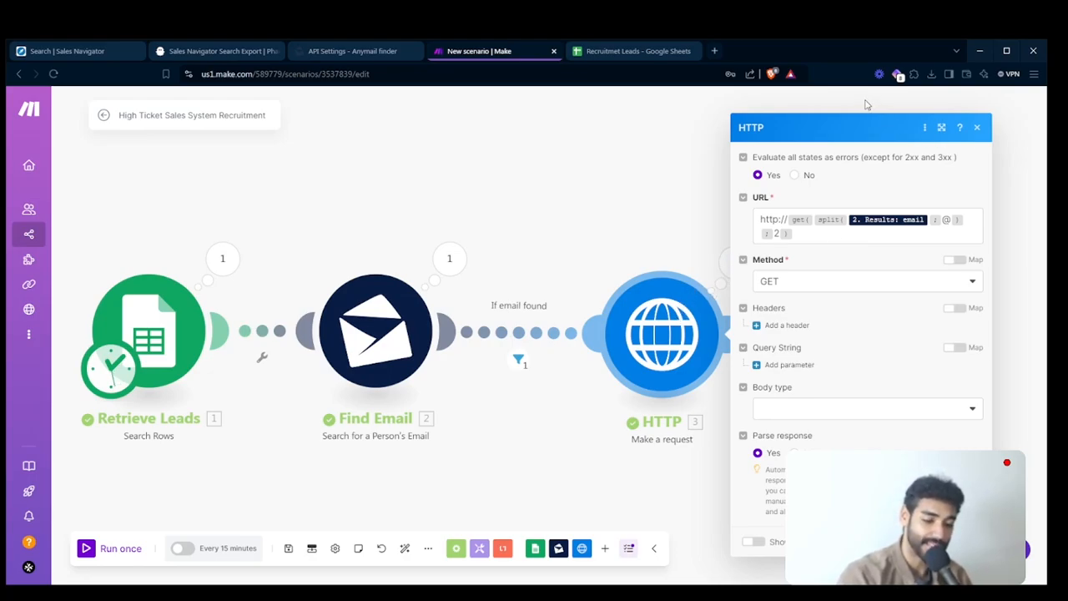
mouse_move(3, 247)
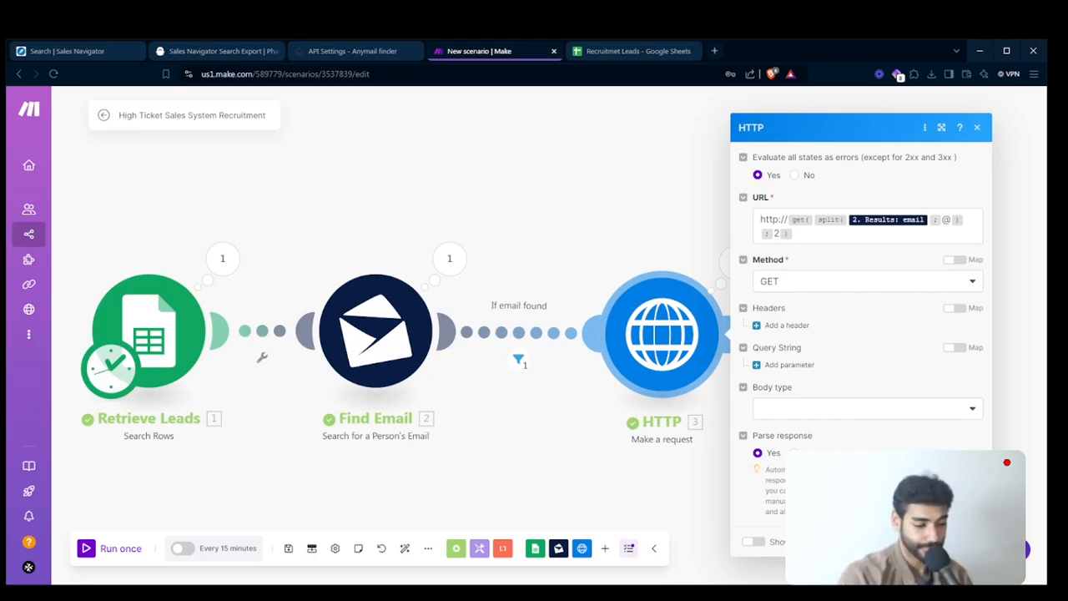
left_click(3, 338)
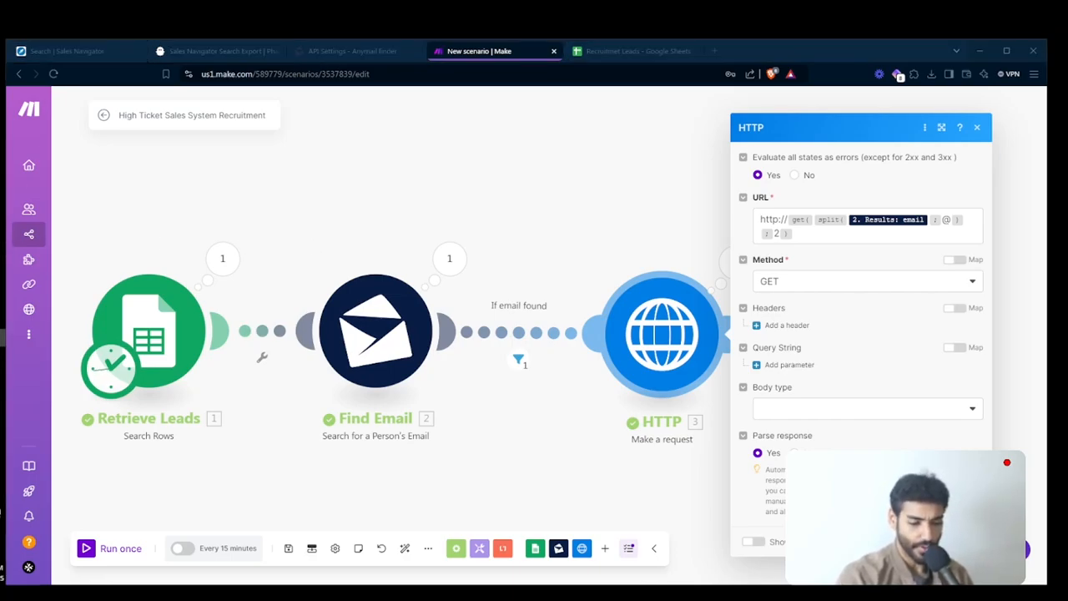
key("alt+Tab")
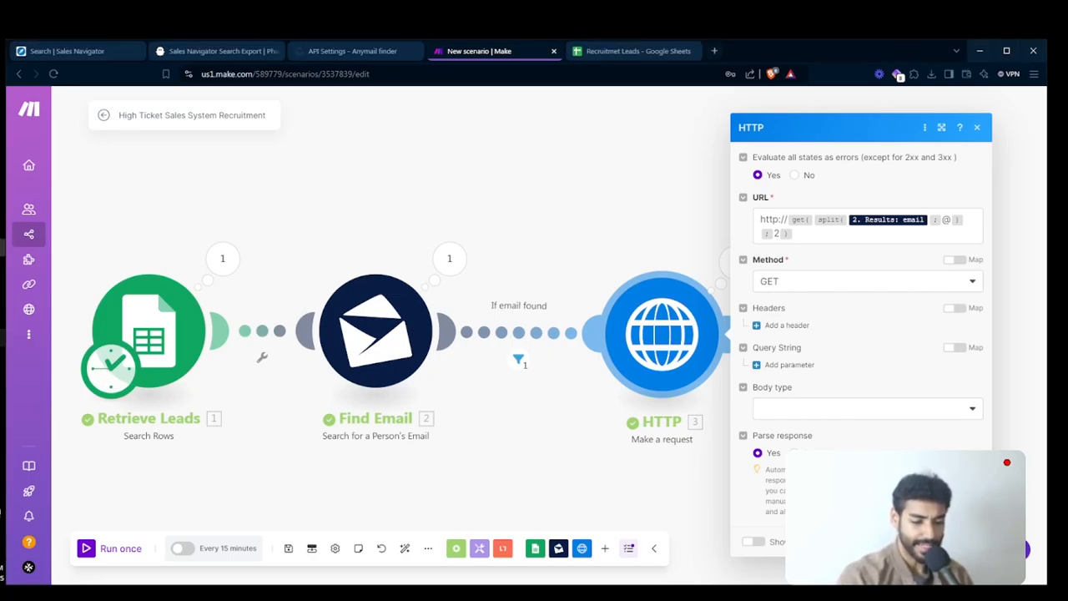
left_click(651, 259)
- Examine the website HTML in the Data output of the HTTP module's last run
left_click(734, 262)
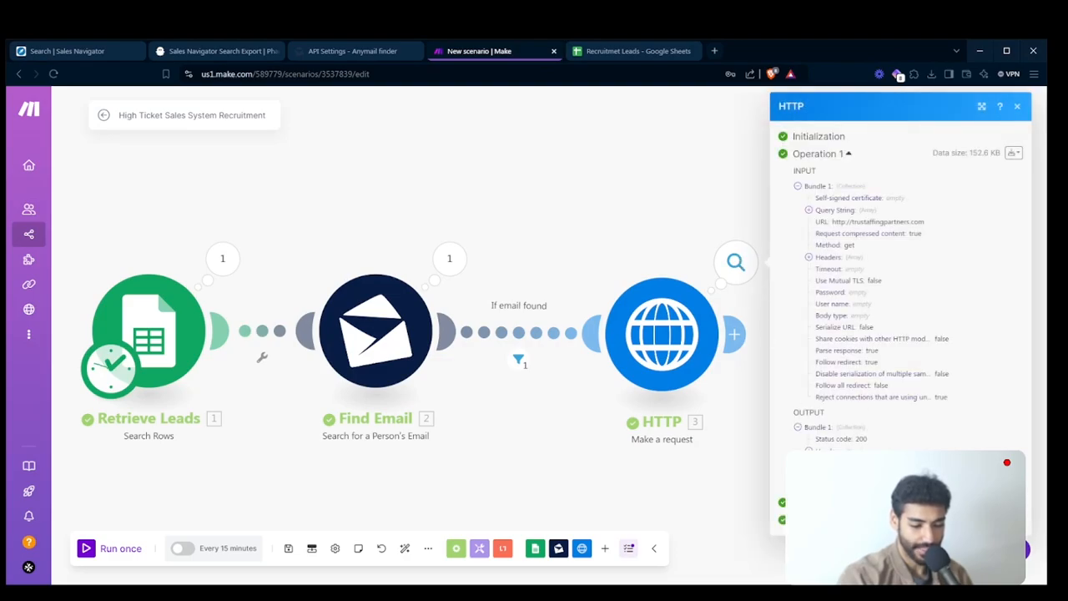
scroll(896, 440, "down", 5)
left_click_drag(877, 215, 889, 297)
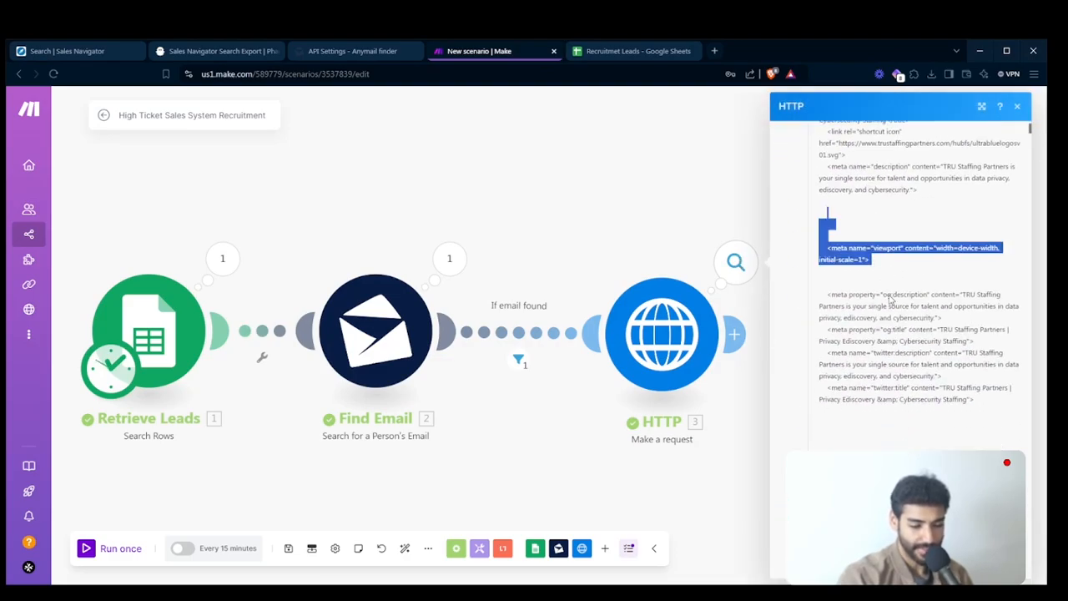
scroll(891, 298, "down", 10)
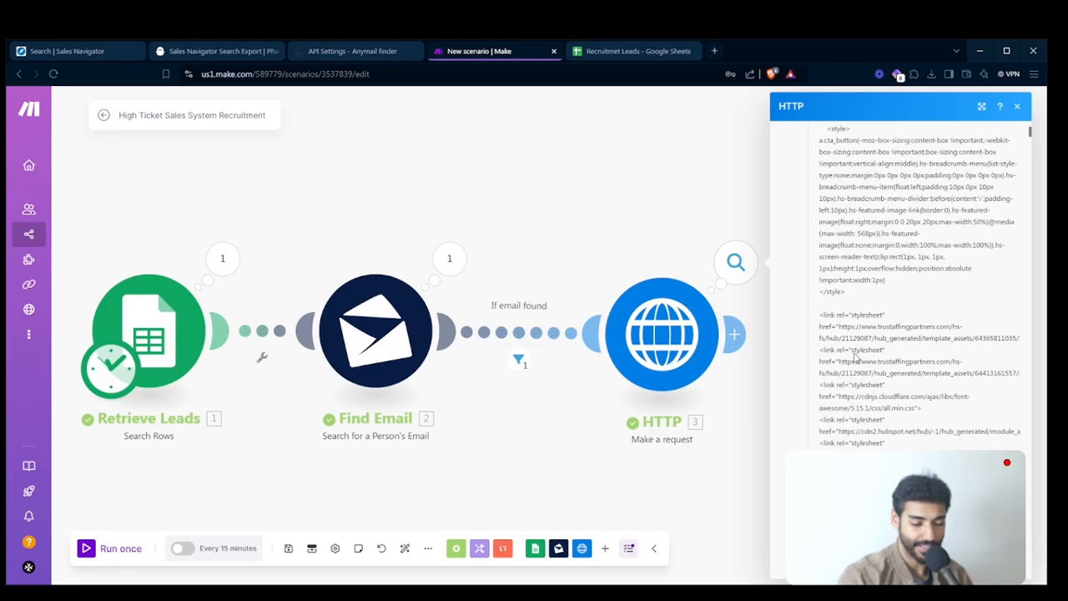
scroll(854, 357, "up", 5)
triple_click(854, 352)
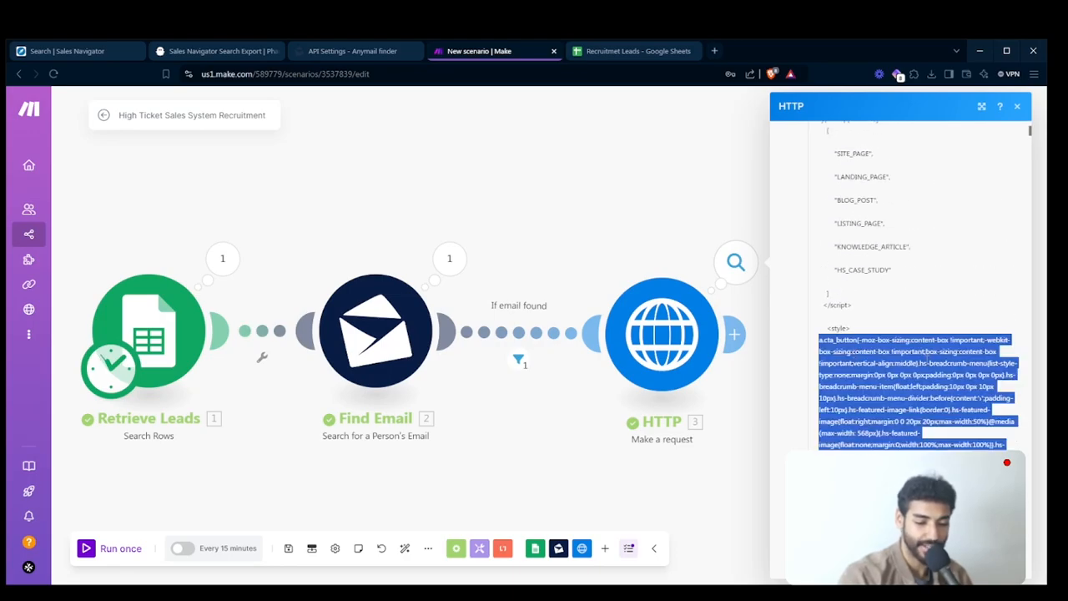
left_click(930, 360)
- Place the HTTP module closer to Find Email and close its run output
left_click_drag(660, 337, 640, 337)
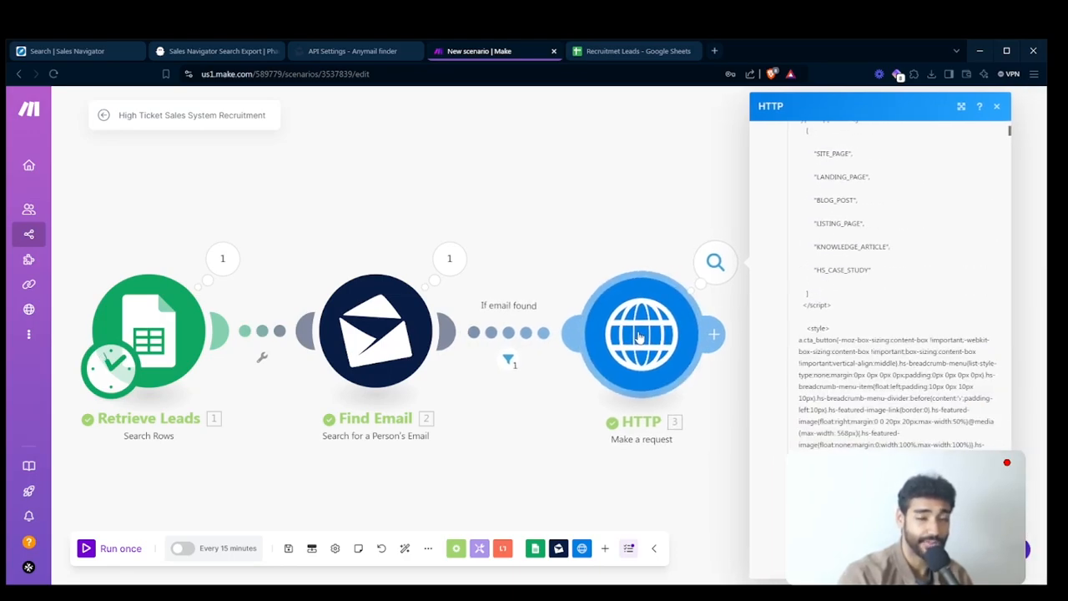
left_click(582, 261)
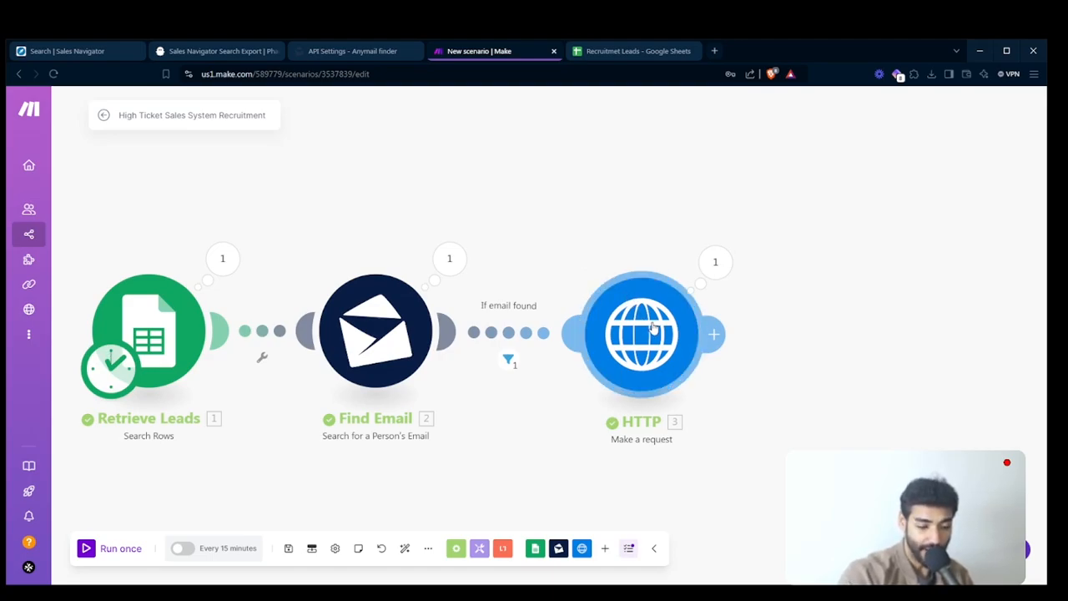
left_click_drag(655, 329, 638, 327)
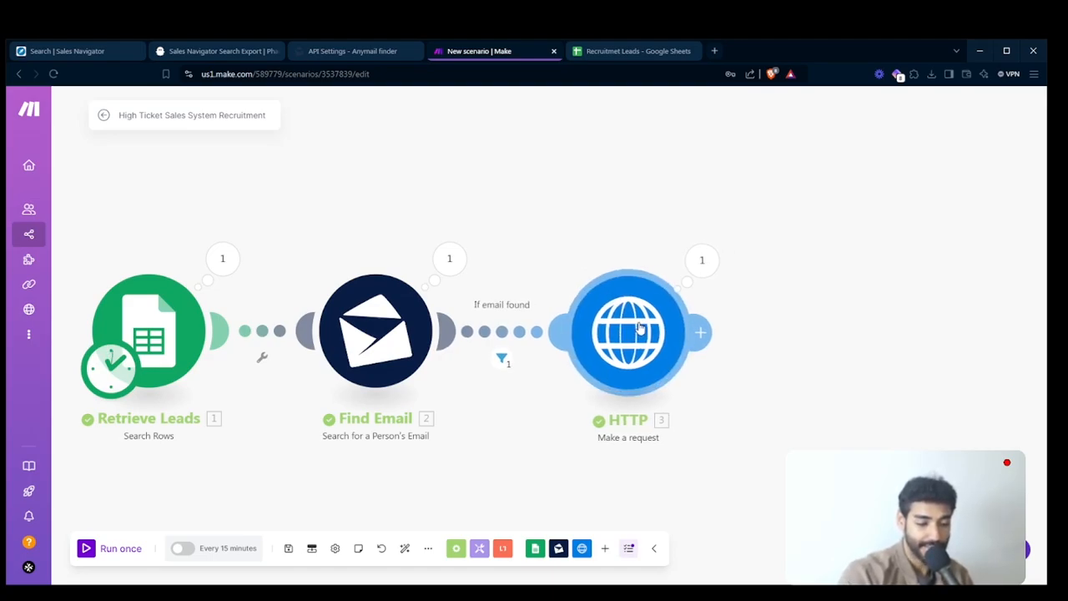
- Add a Text parser HTML to text module and connect it after the HTTP module
left_click(502, 548)
left_click(518, 427)
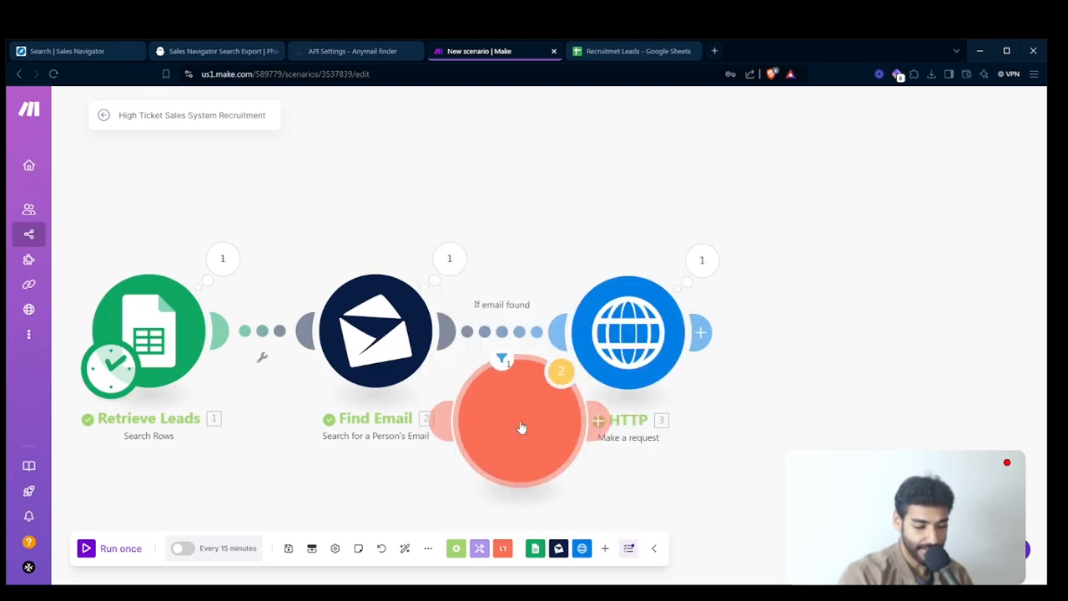
left_click_drag(518, 424, 855, 338)
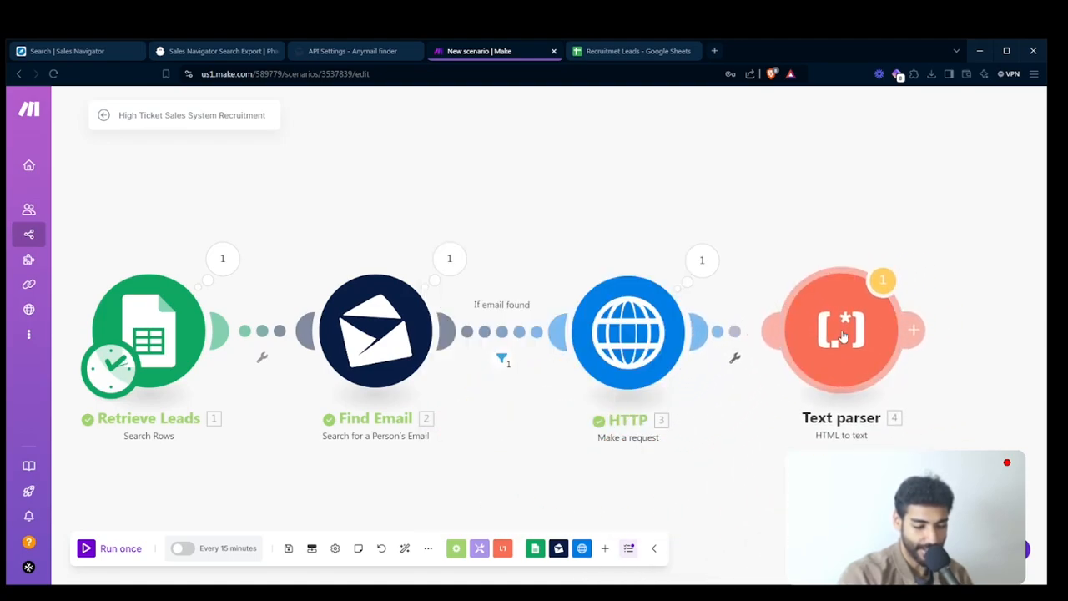
- Map the HTTP module's Data output as the Text parser's HTML input and save the module
left_click(842, 335)
left_click(634, 332)
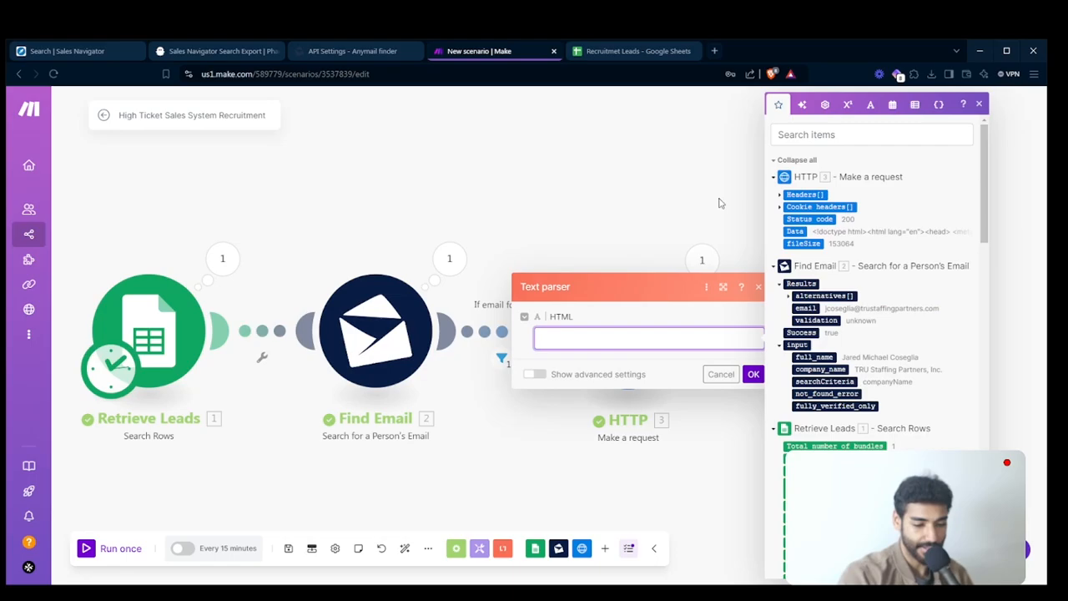
left_click(793, 231)
left_click(753, 375)
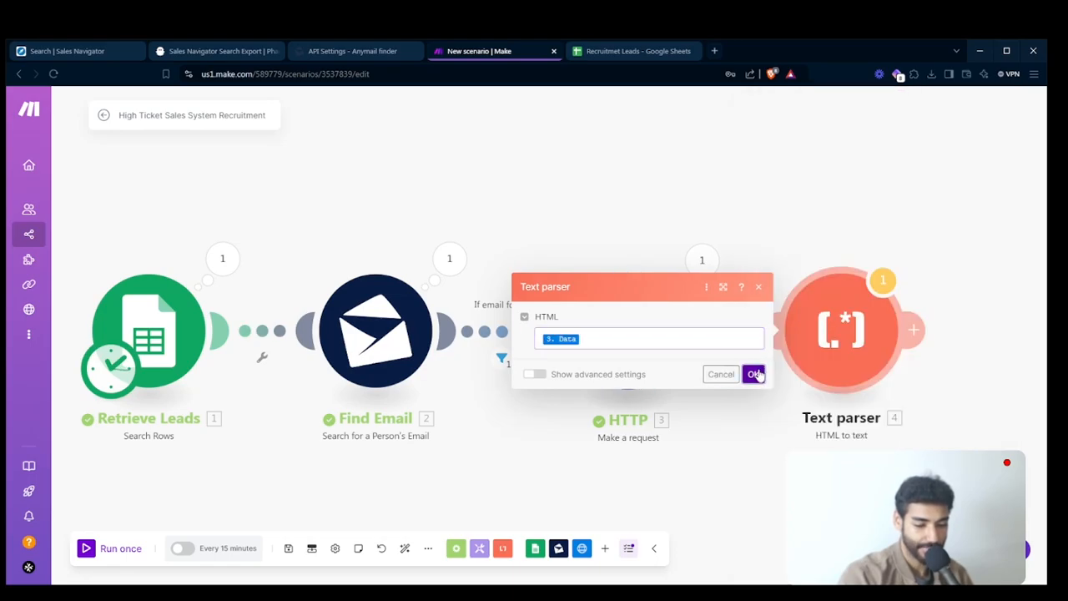
- Review the HTTP module's full HTML output from beginning to end in a widened view, then close it
left_click(706, 280)
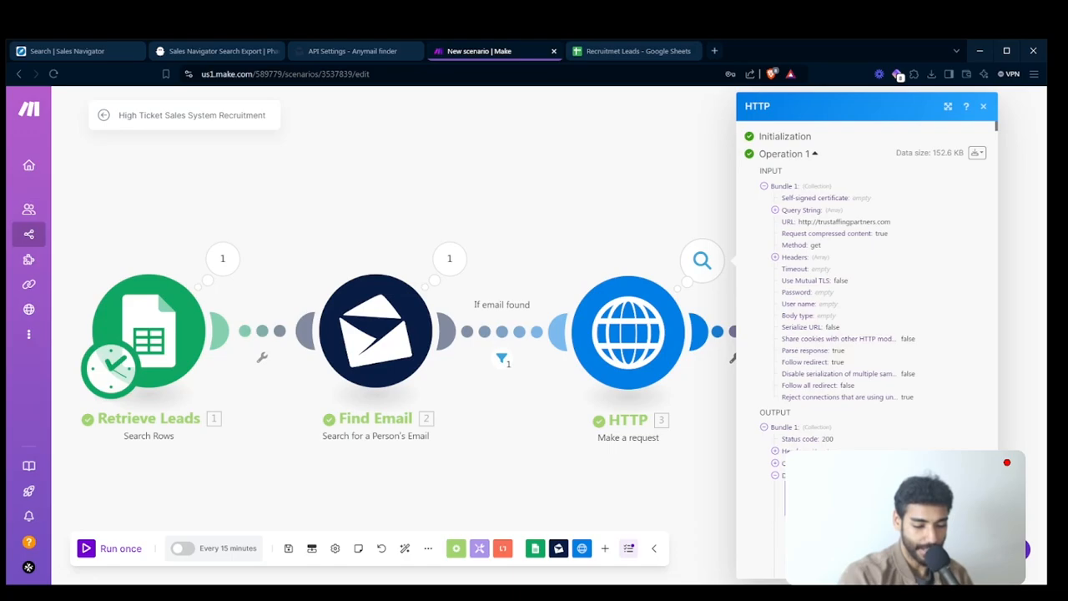
scroll(866, 292, "down", 20)
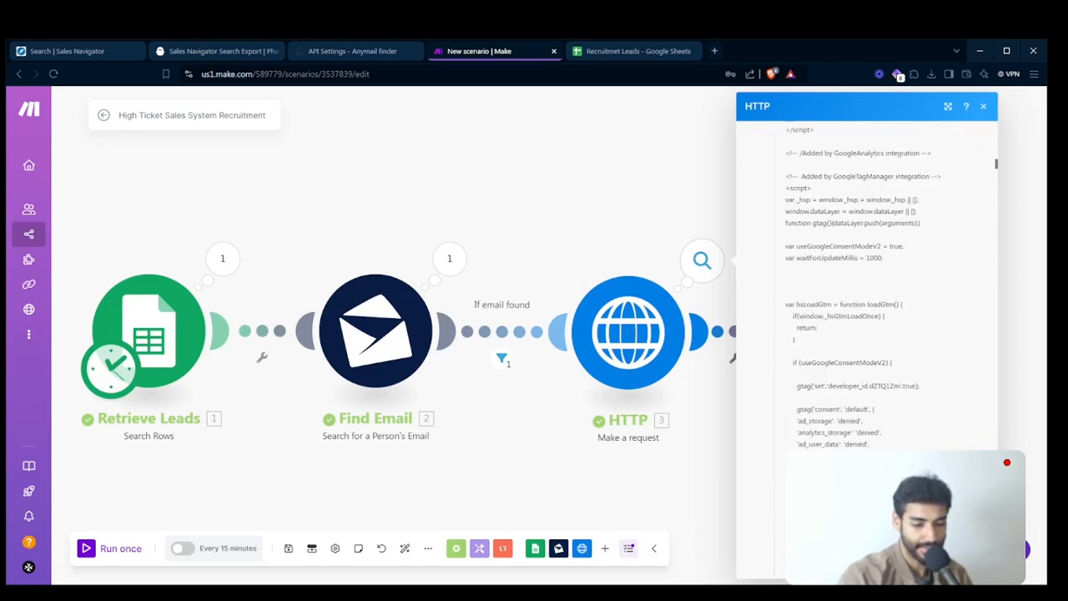
scroll(865, 292, "down", 20)
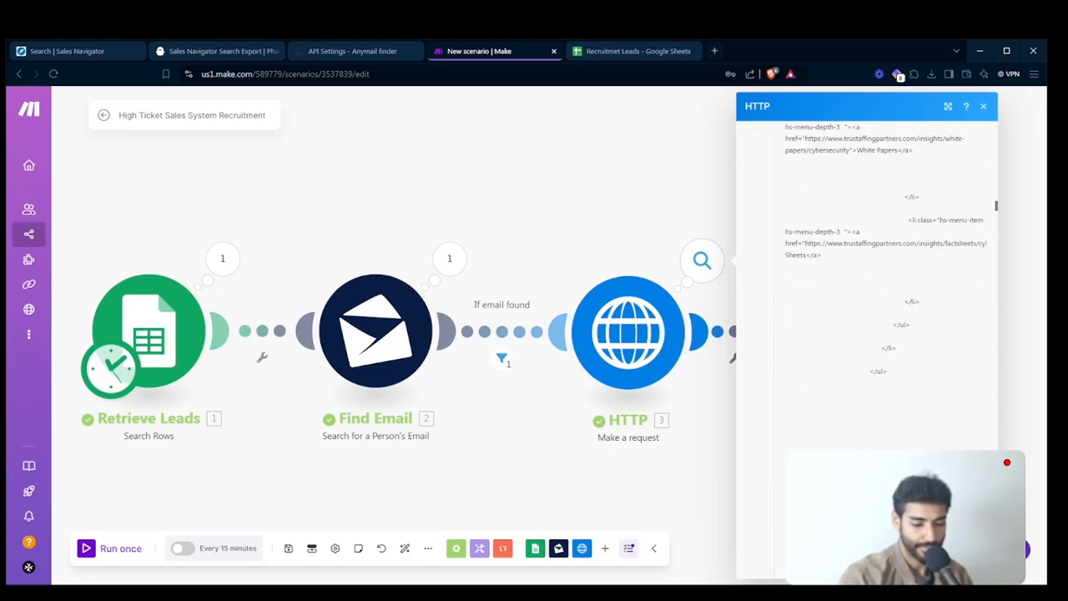
scroll(958, 395, "down", 10)
scroll(963, 309, "down", 20)
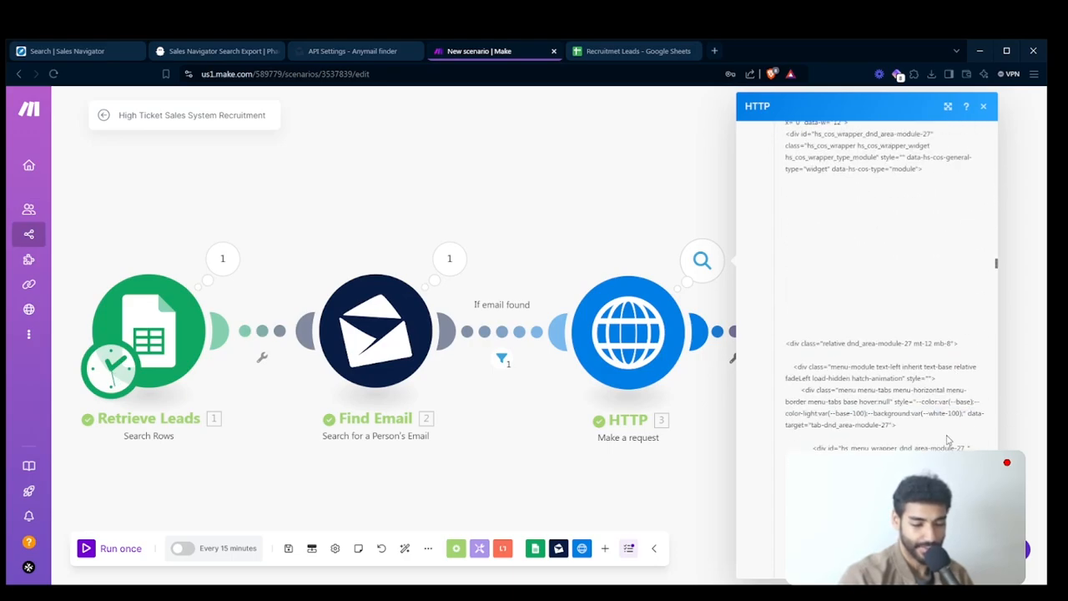
scroll(994, 345, "down", 15)
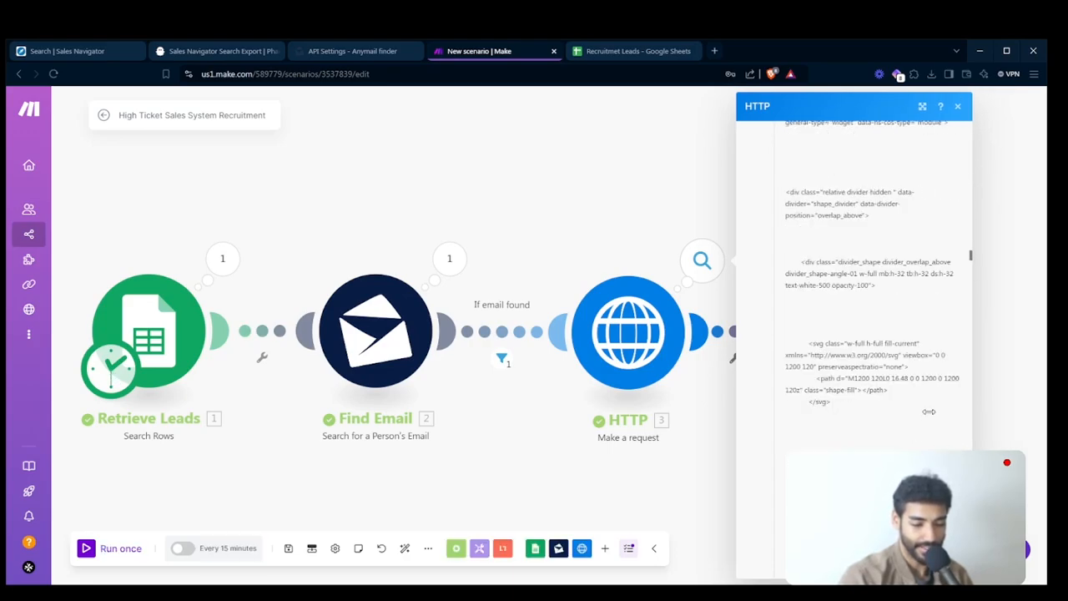
left_click_drag(994, 345, 1038, 345)
scroll(955, 425, "down", 5)
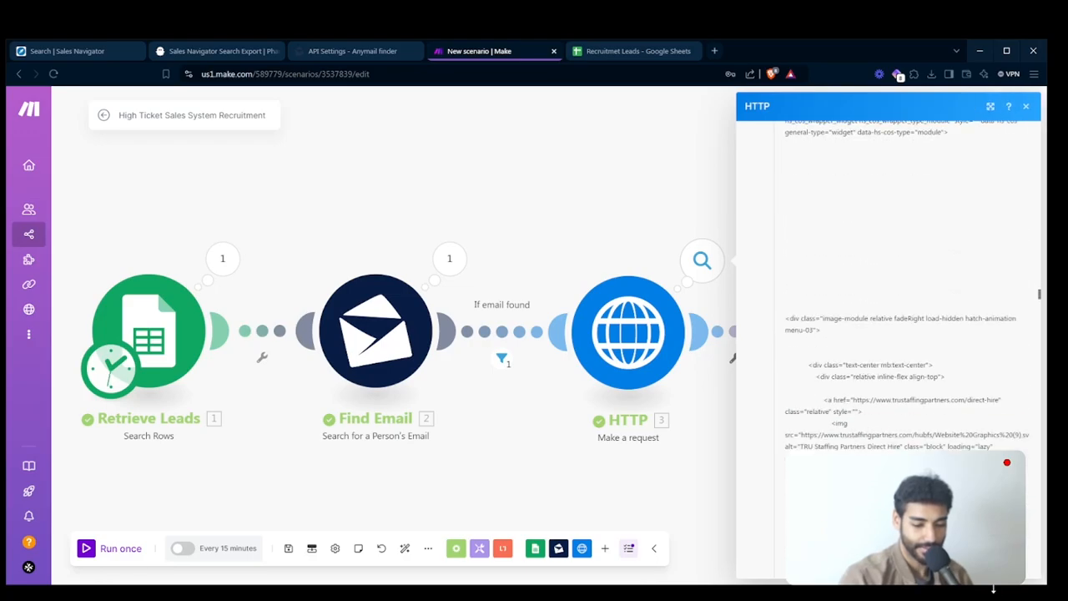
scroll(905, 333, "down", 15)
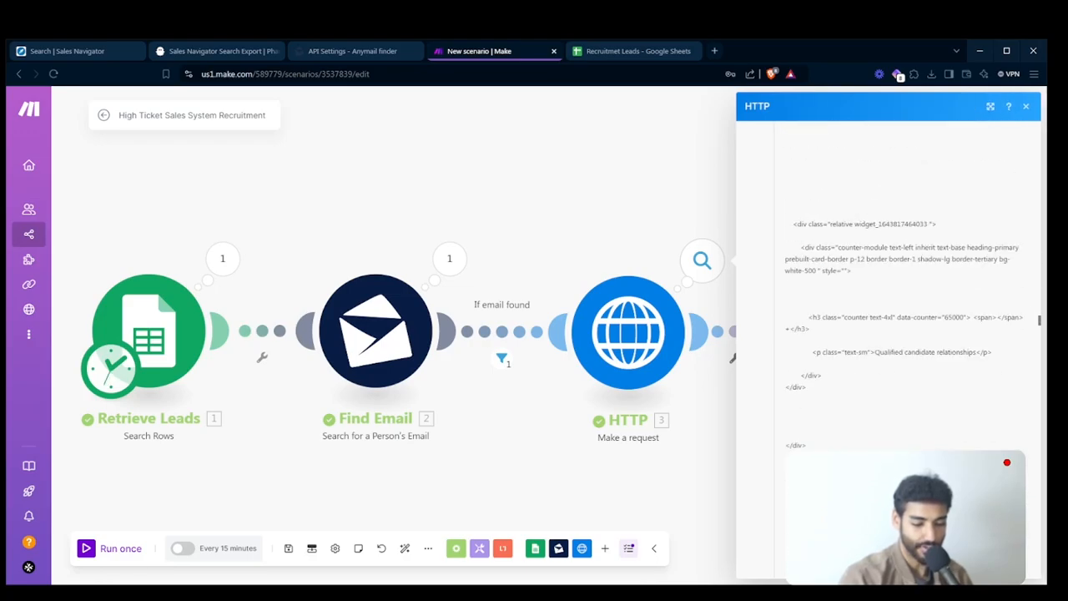
scroll(905, 334, "down", 20)
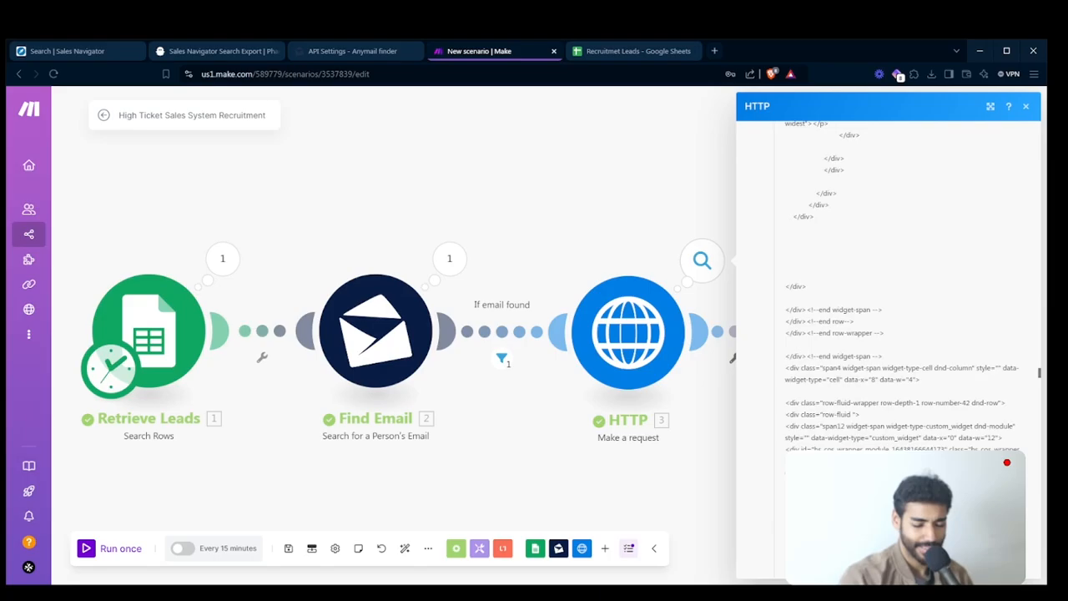
scroll(905, 334, "down", 20)
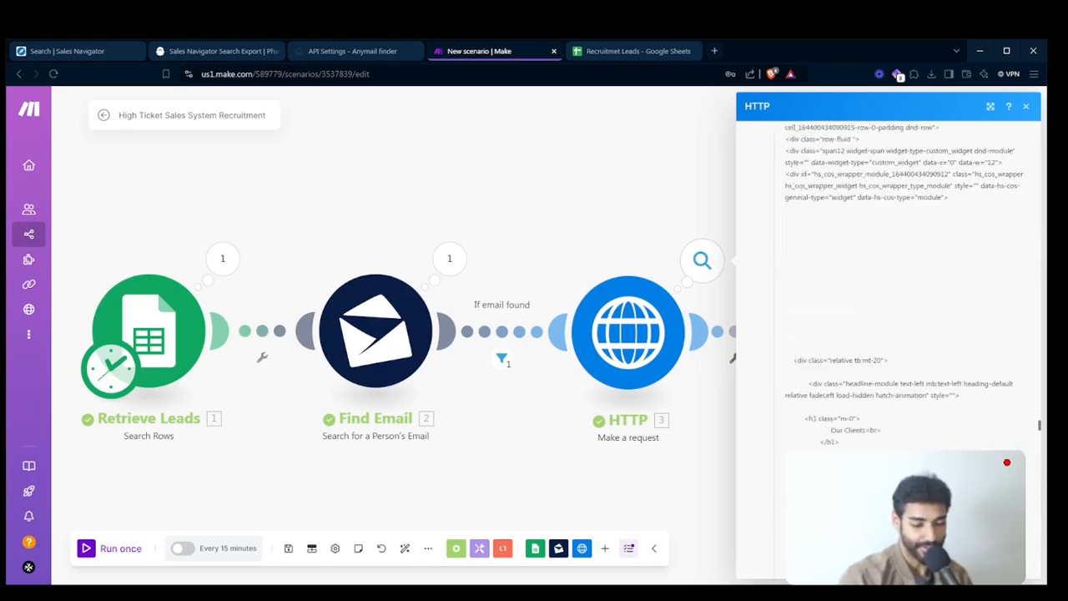
scroll(905, 333, "down", 18)
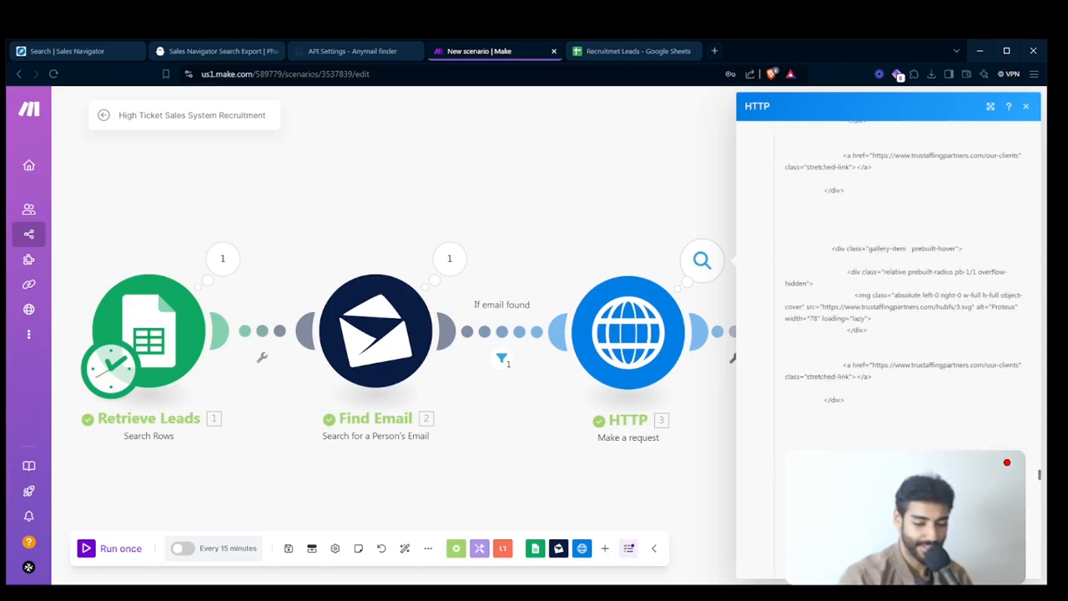
scroll(905, 334, "down", 15)
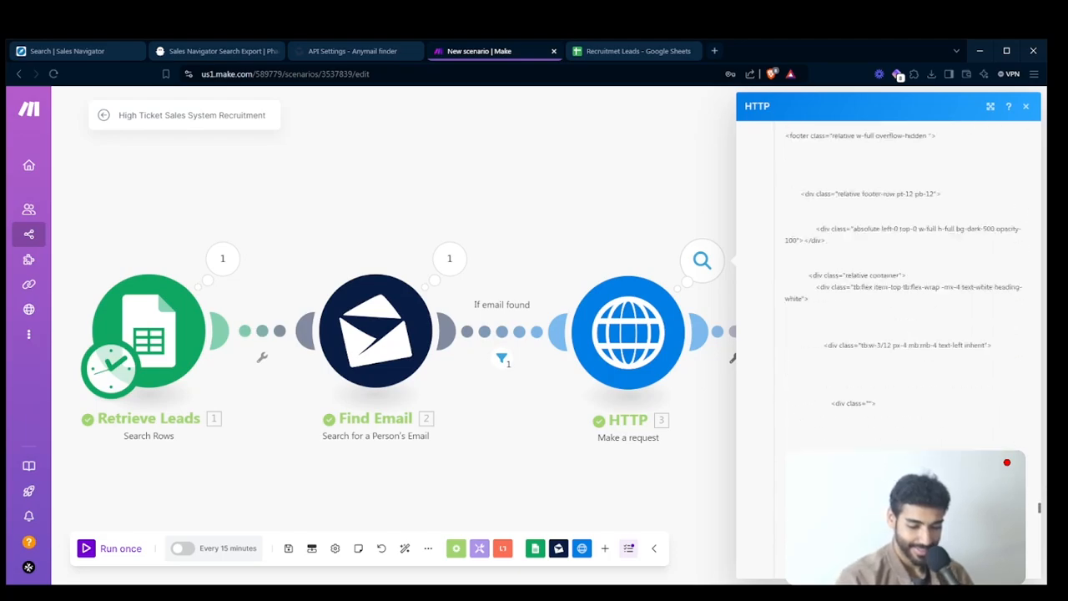
scroll(905, 334, "down", 17)
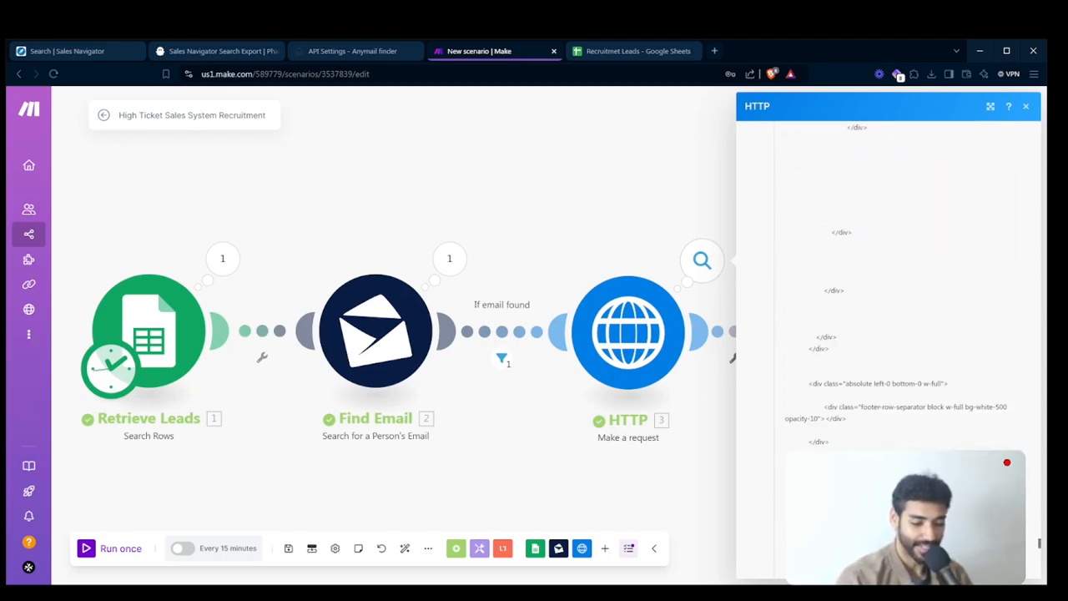
scroll(905, 333, "down", 10)
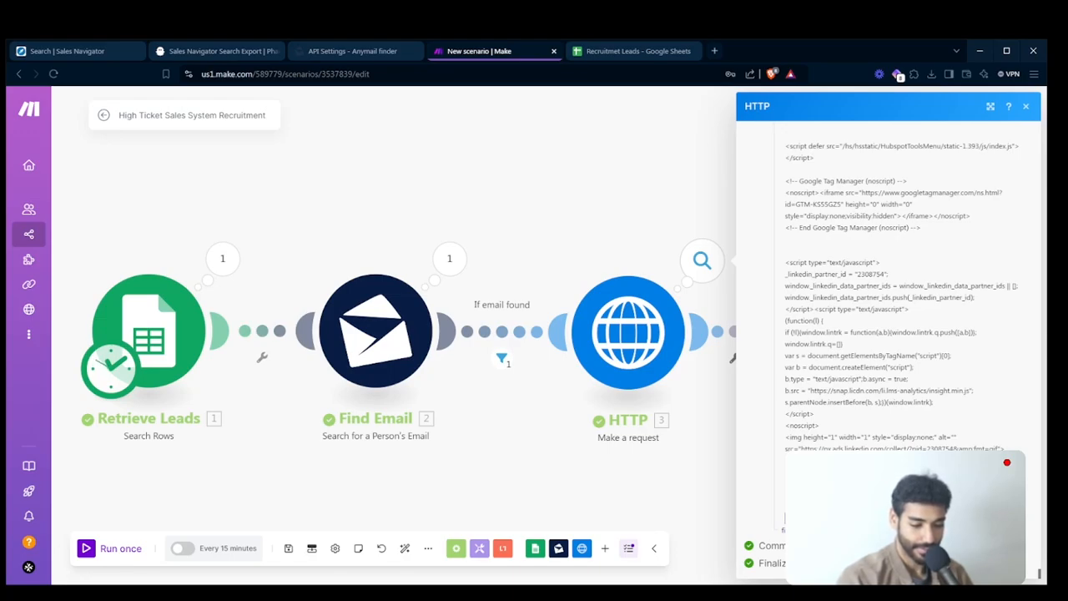
left_click_drag(1039, 577, 967, 122)
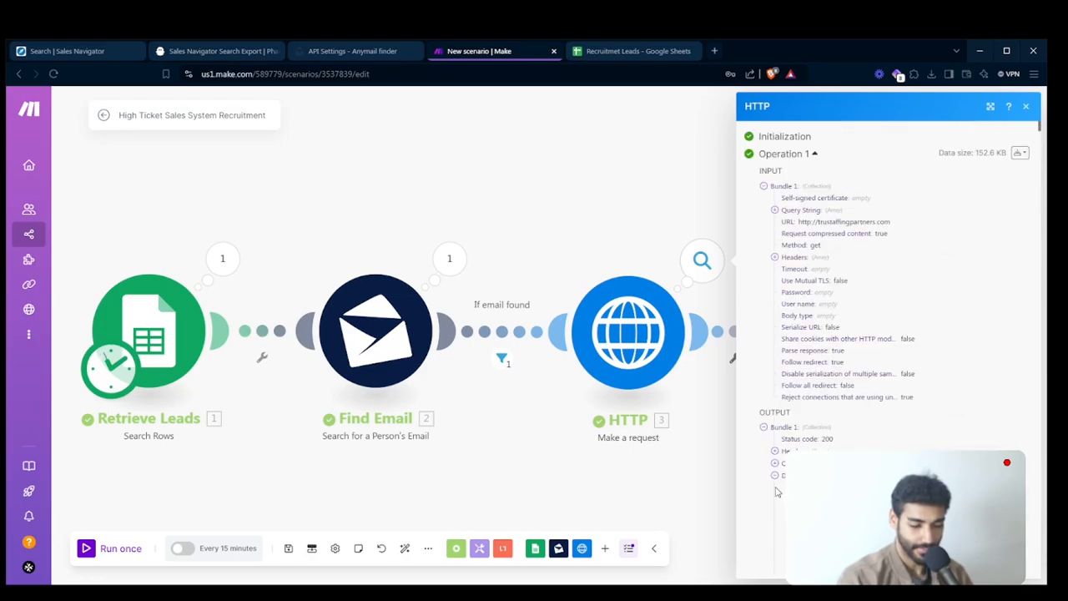
left_click(688, 478)
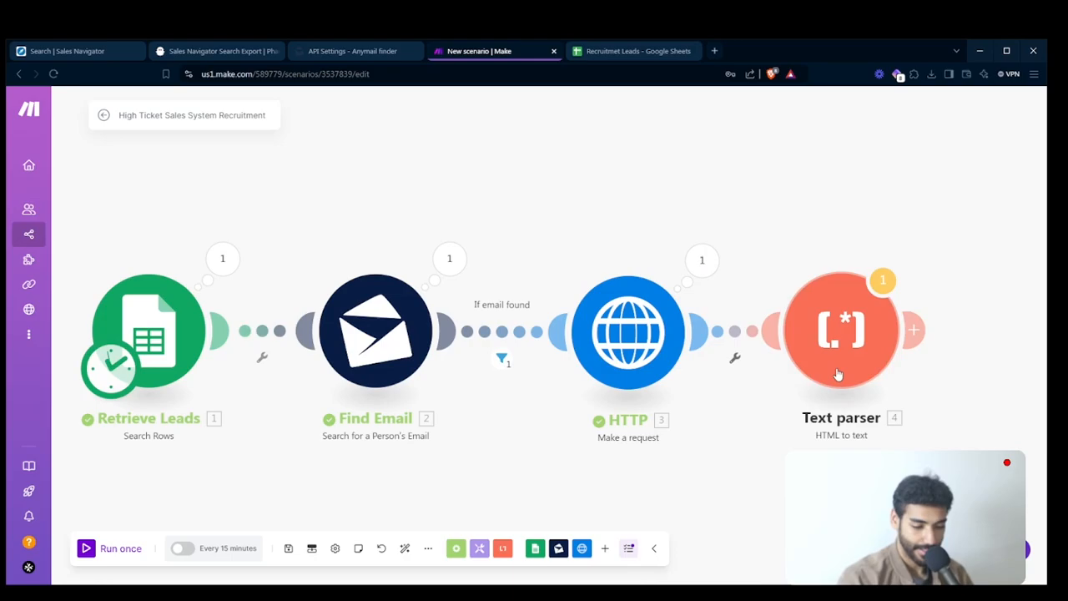
- Run only the Text parser module, with the copied website HTML pasted as the HTTP Data value
right_click(838, 373)
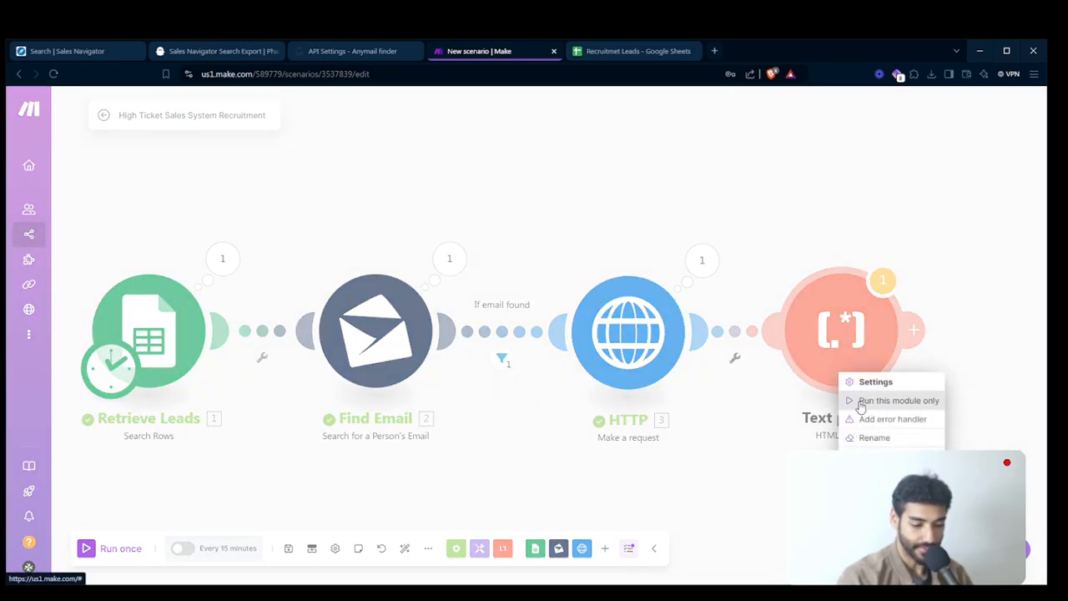
left_click(861, 402)
left_click(653, 380)
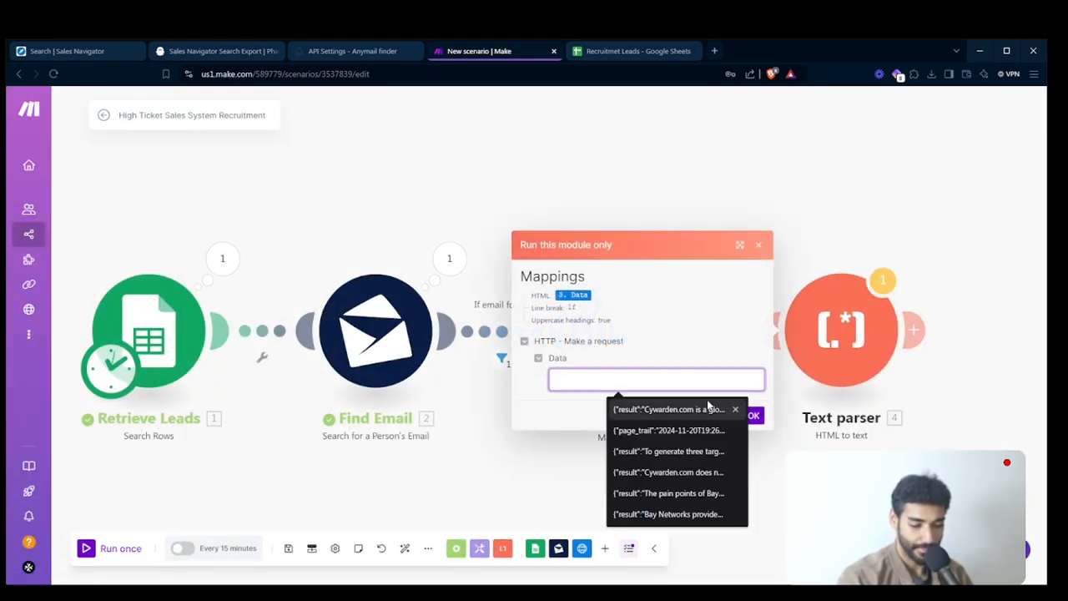
key("ctrl+v")
left_click(758, 415)
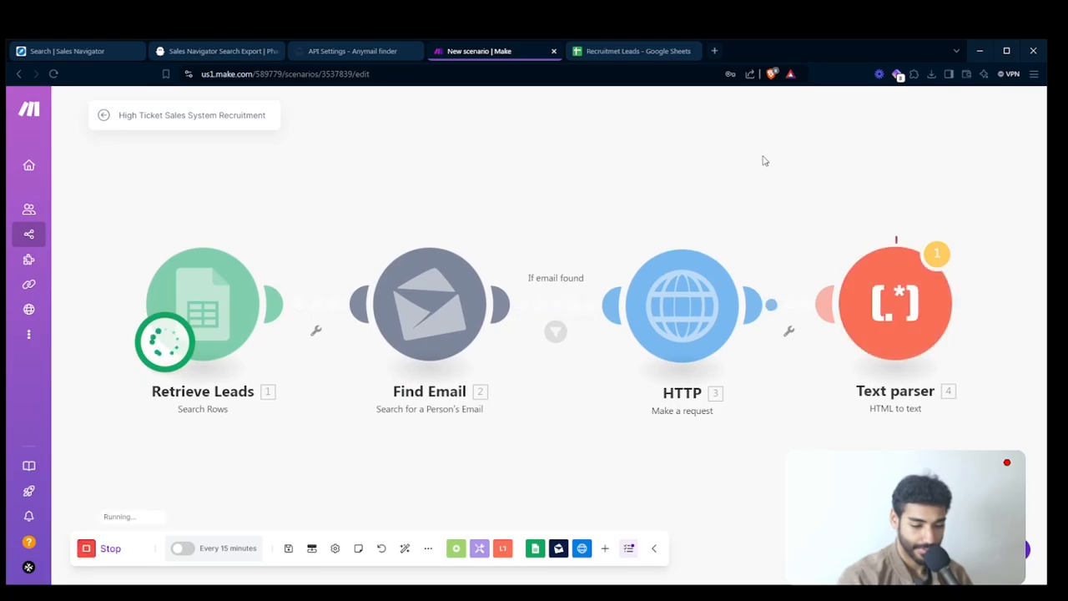
- Examine the Text parser's plain-text output, including the executive search and direct hire passages, and close it
left_click_drag(763, 160, 454, 180)
left_click(716, 293)
scroll(783, 342, "down", 5)
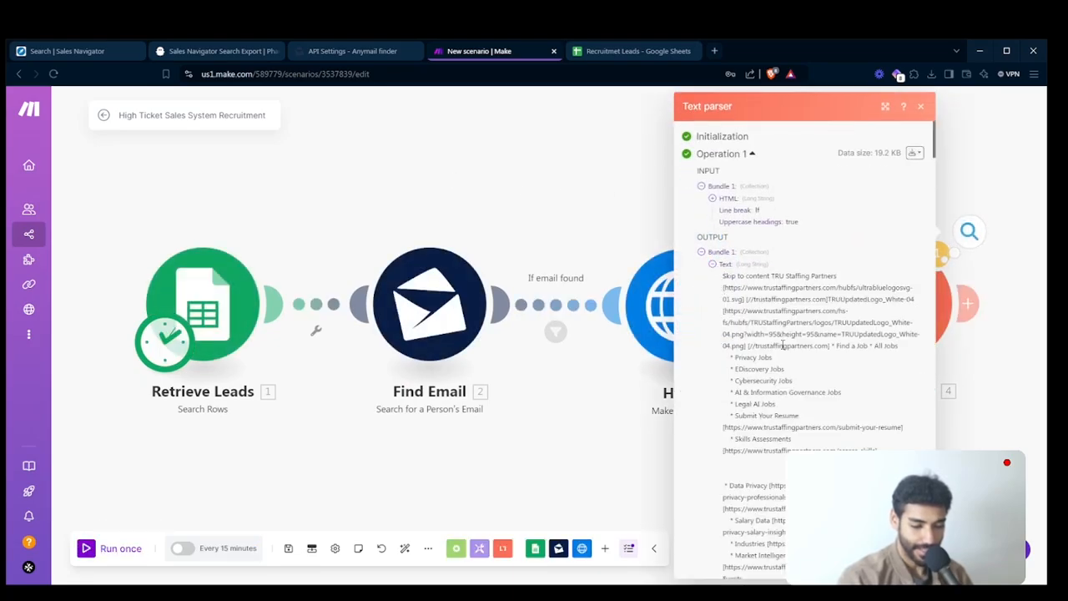
scroll(782, 342, "down", 5)
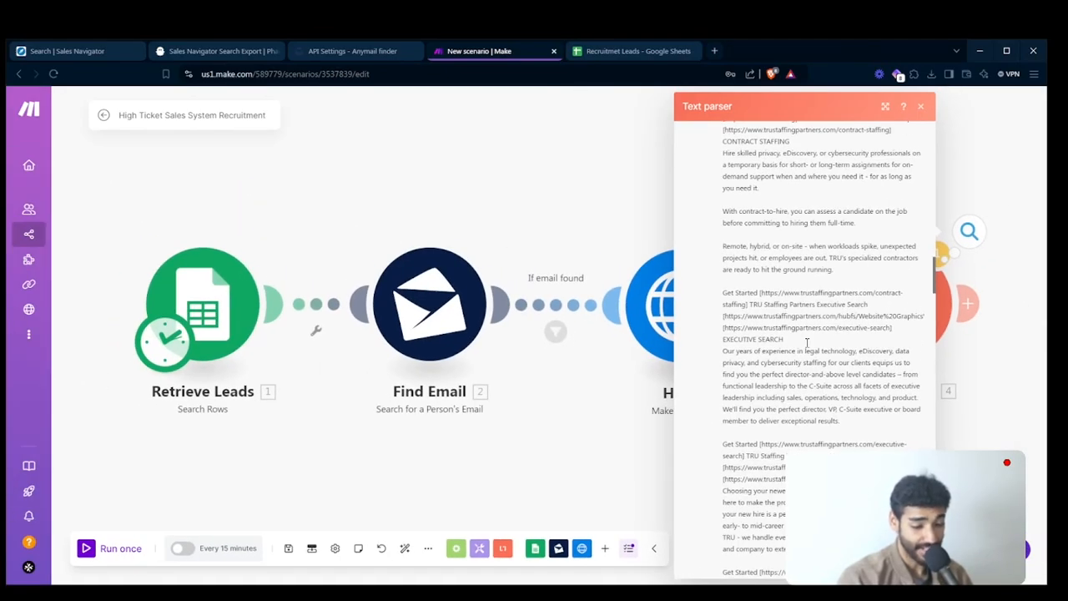
scroll(806, 342, "down", 10)
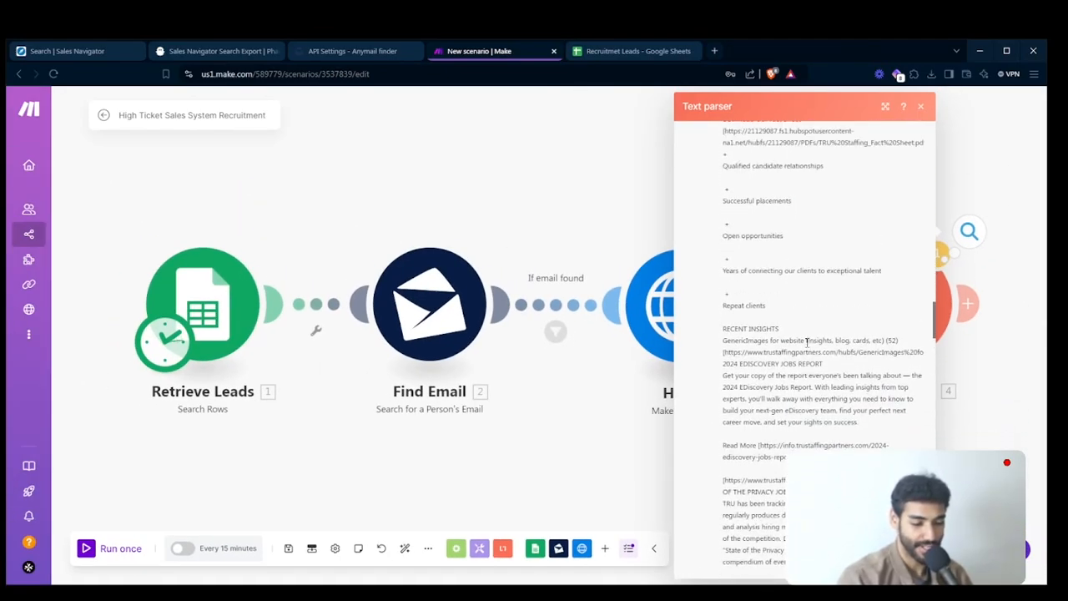
scroll(807, 347, "up", 5)
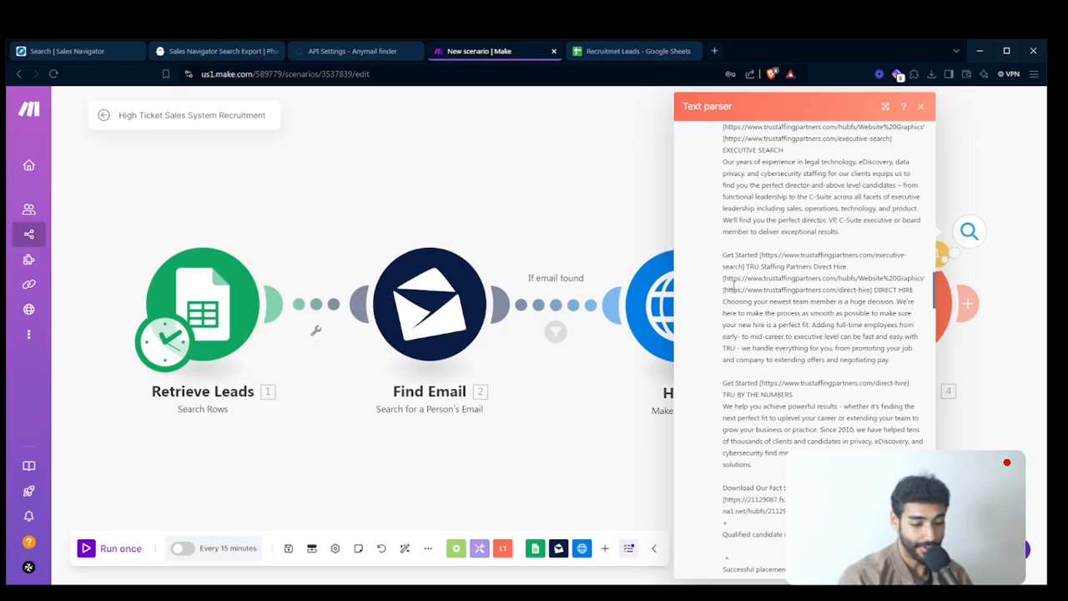
left_click_drag(727, 231, 793, 429)
left_click(586, 476)
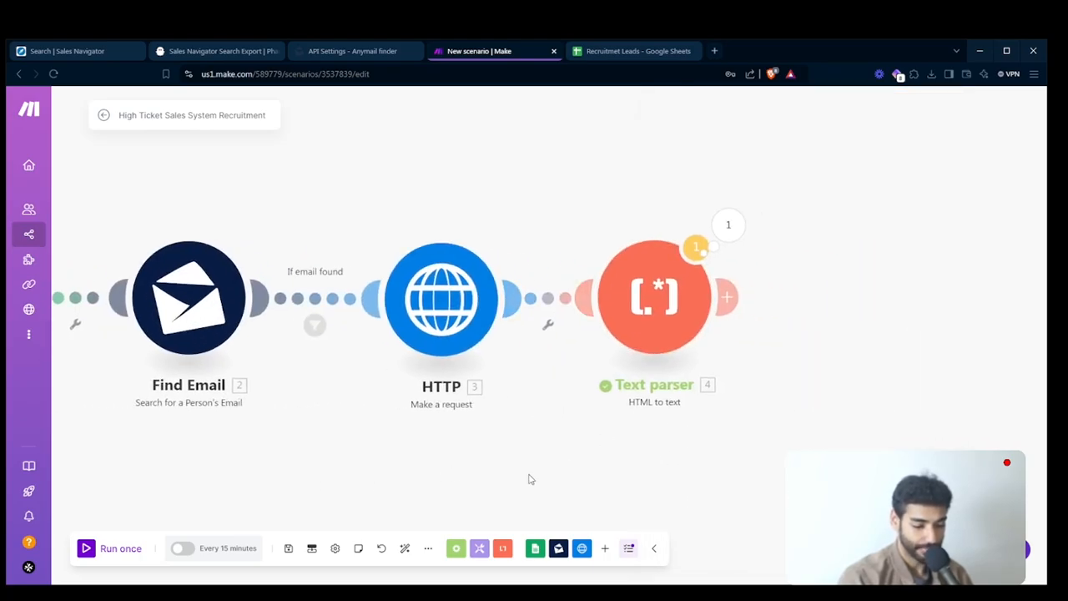
- Auto-align the scenario's modules and add an OpenAI Create a Completion (Prompt) module after the Text parser
left_click(404, 548)
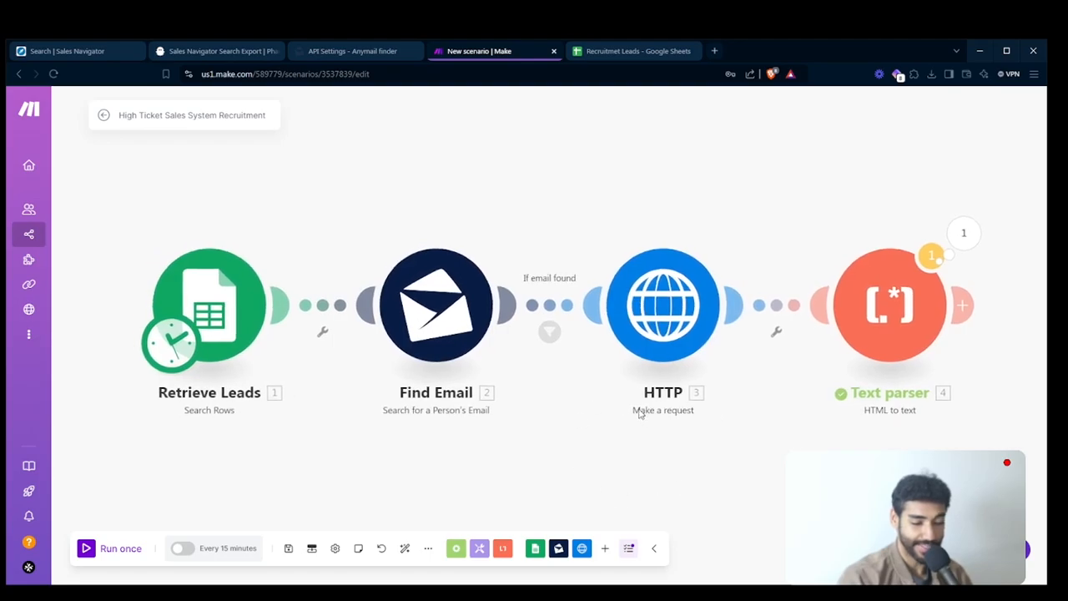
left_click_drag(708, 419, 476, 437)
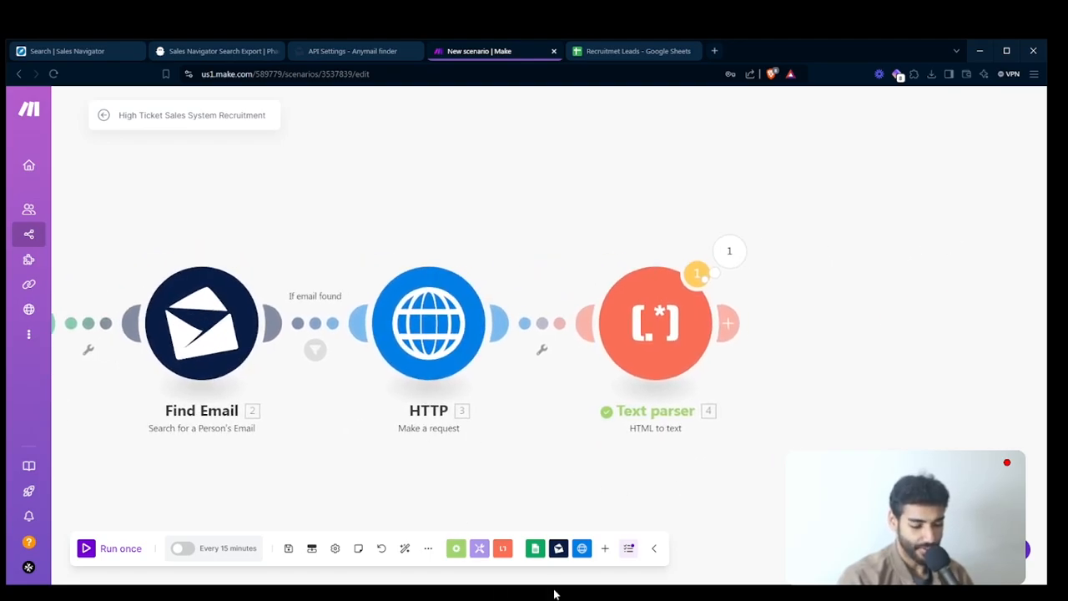
left_click(606, 548)
type("cre")
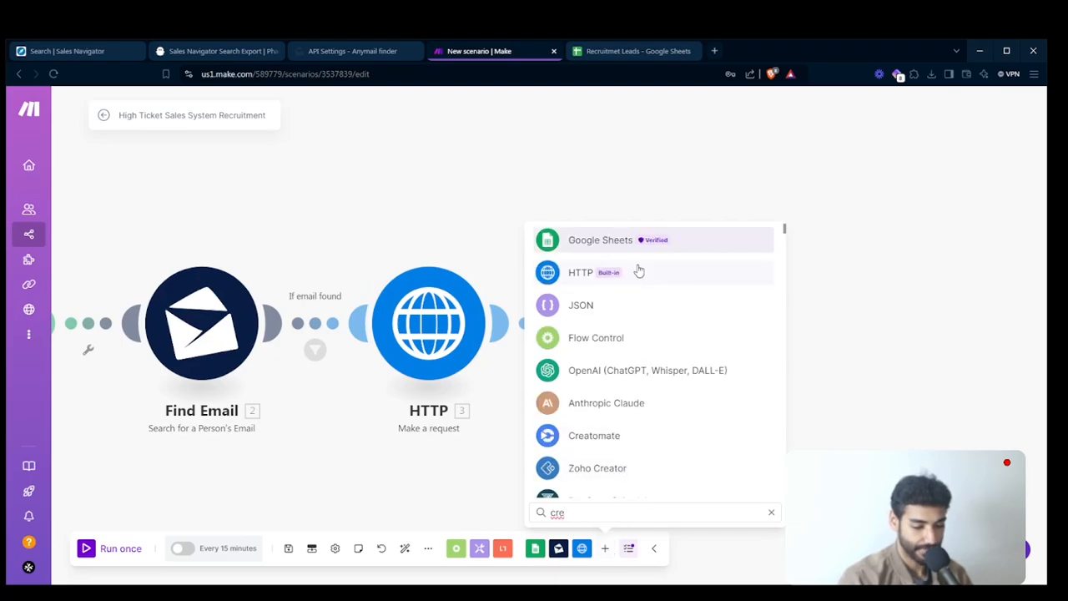
key("ctrl+a")
key("BackSpace")
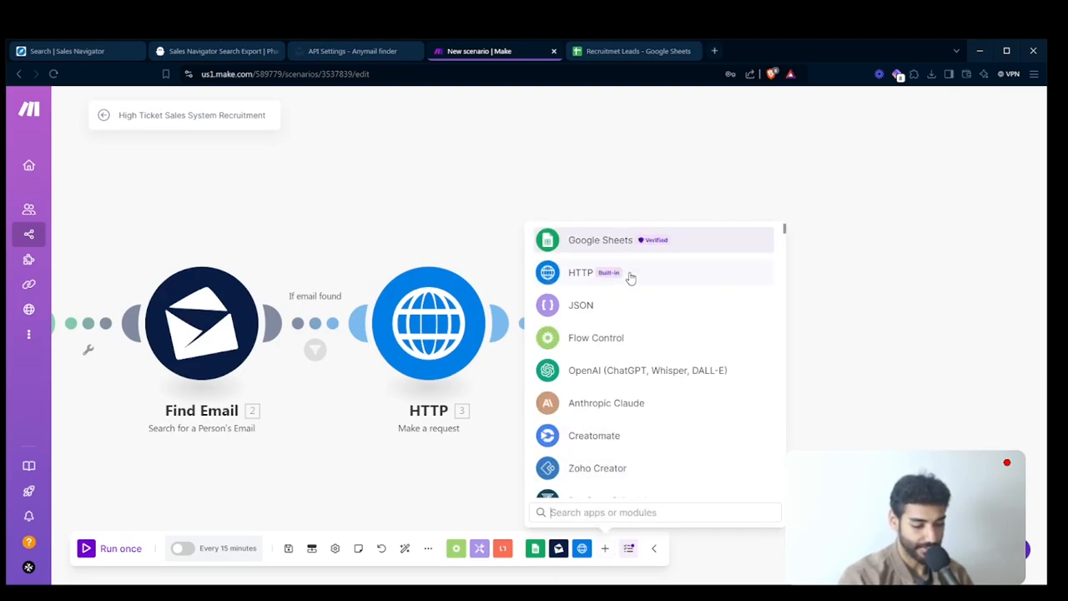
type("open")
left_click(601, 241)
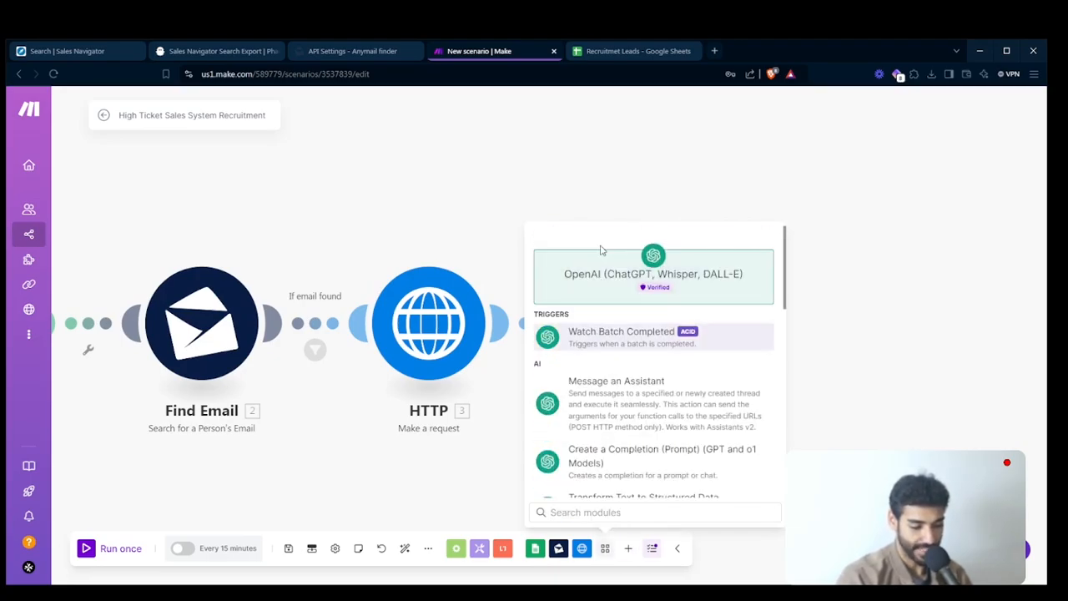
type("cre")
left_click(601, 341)
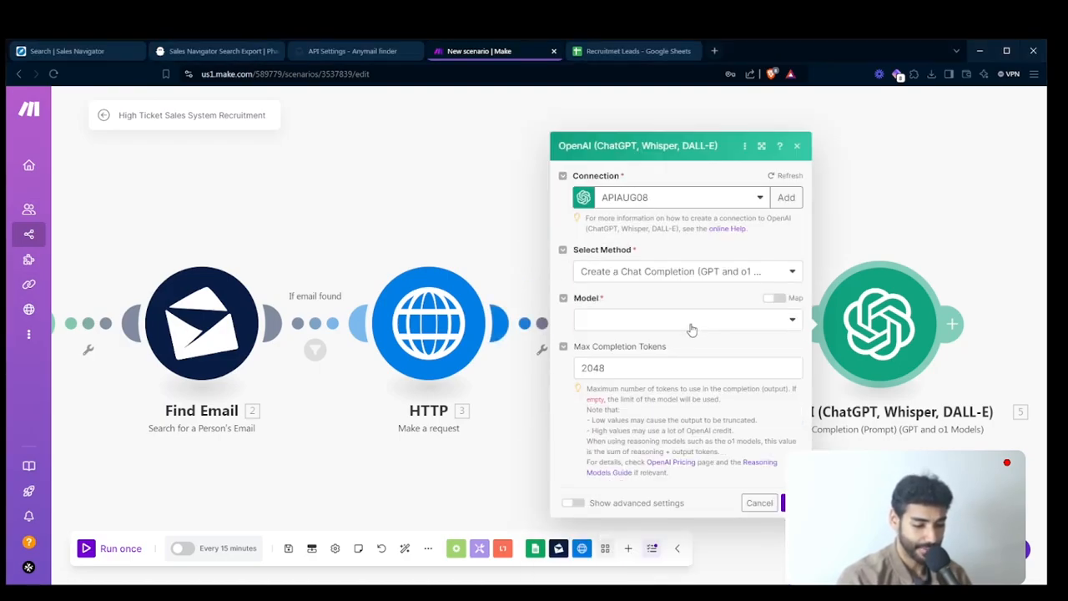
- Choose the gpt-4o model for the OpenAI module and add a first message with the User role
left_click(657, 327)
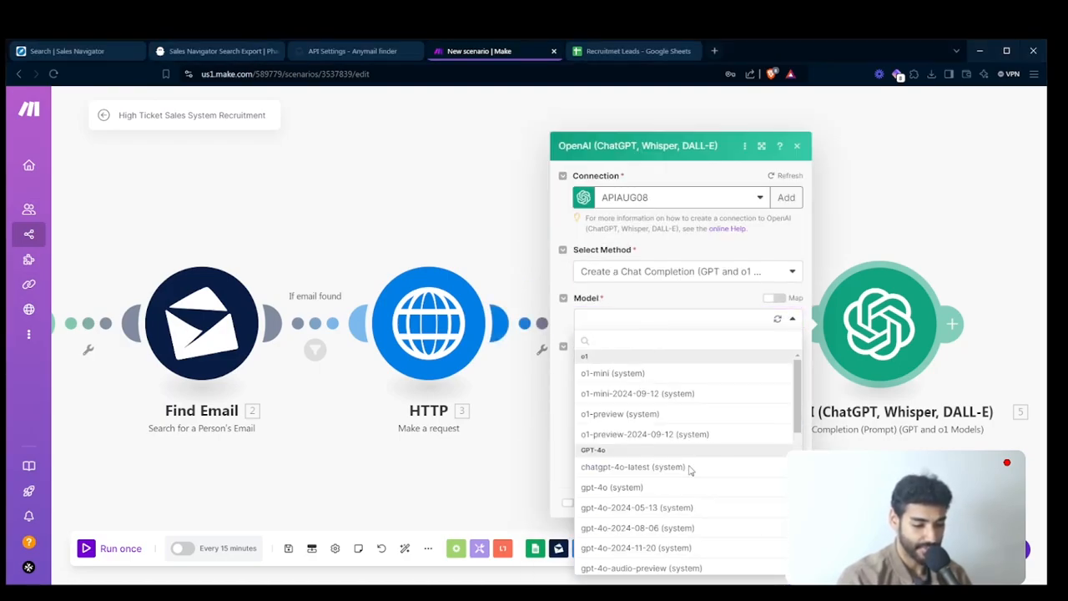
left_click(635, 488)
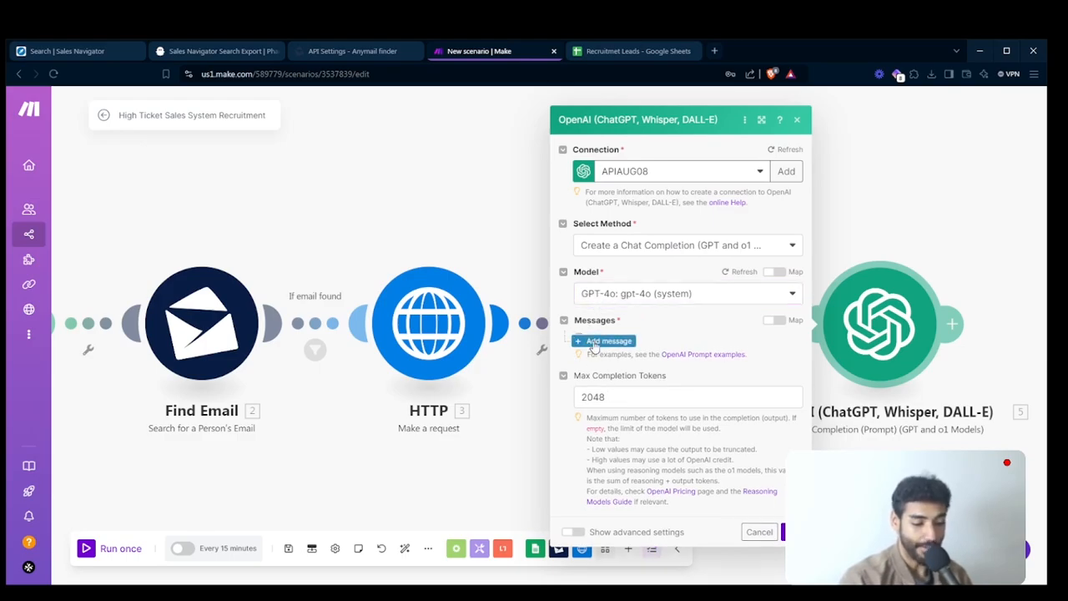
left_click(604, 338)
left_click(619, 369)
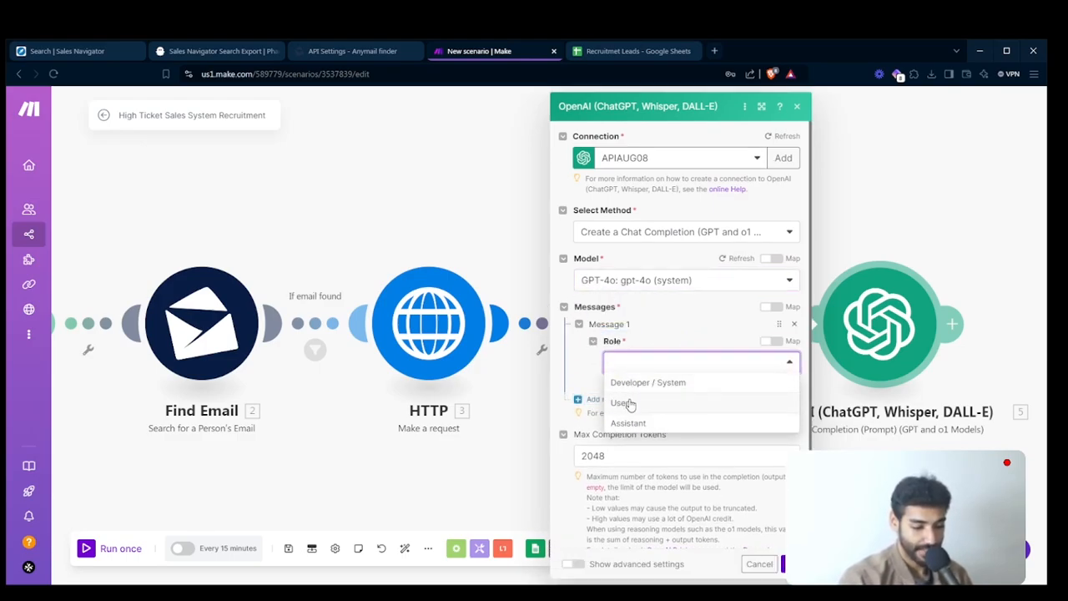
left_click(631, 404)
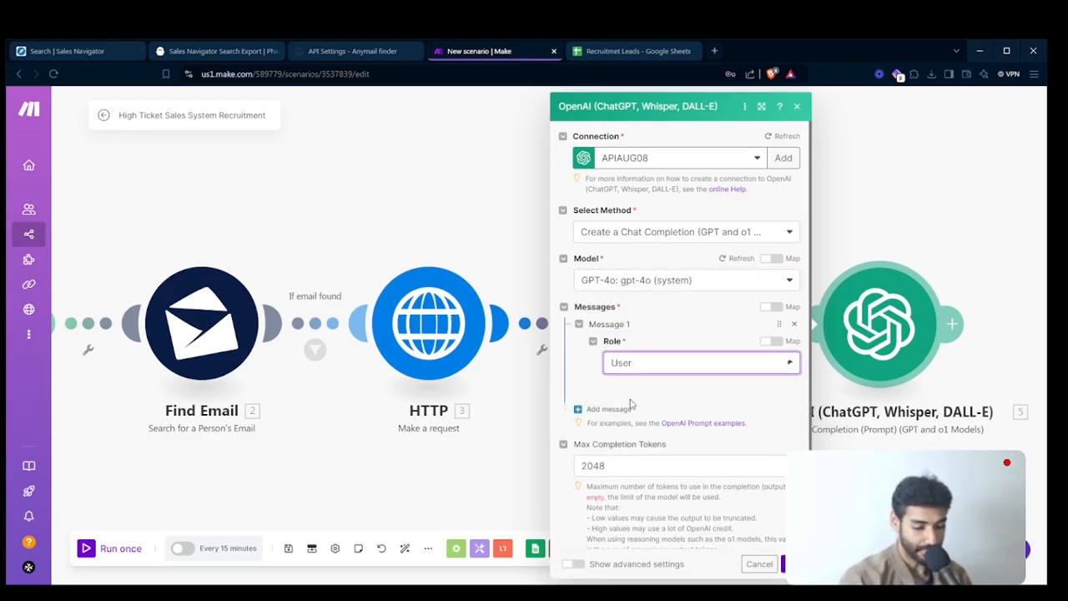
left_click(631, 406)
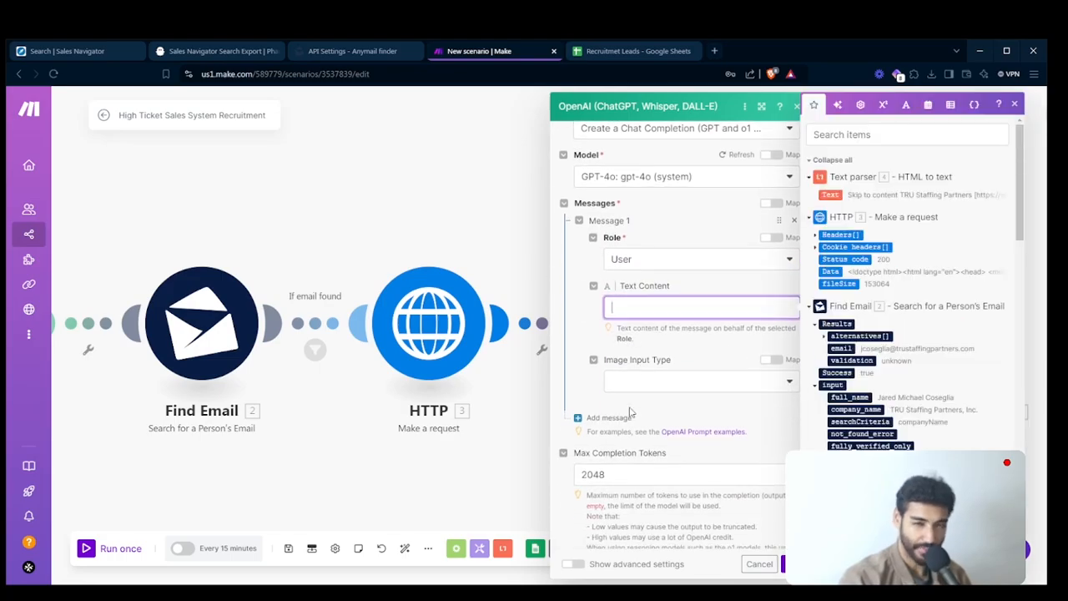
scroll(631, 411, "down", 1)
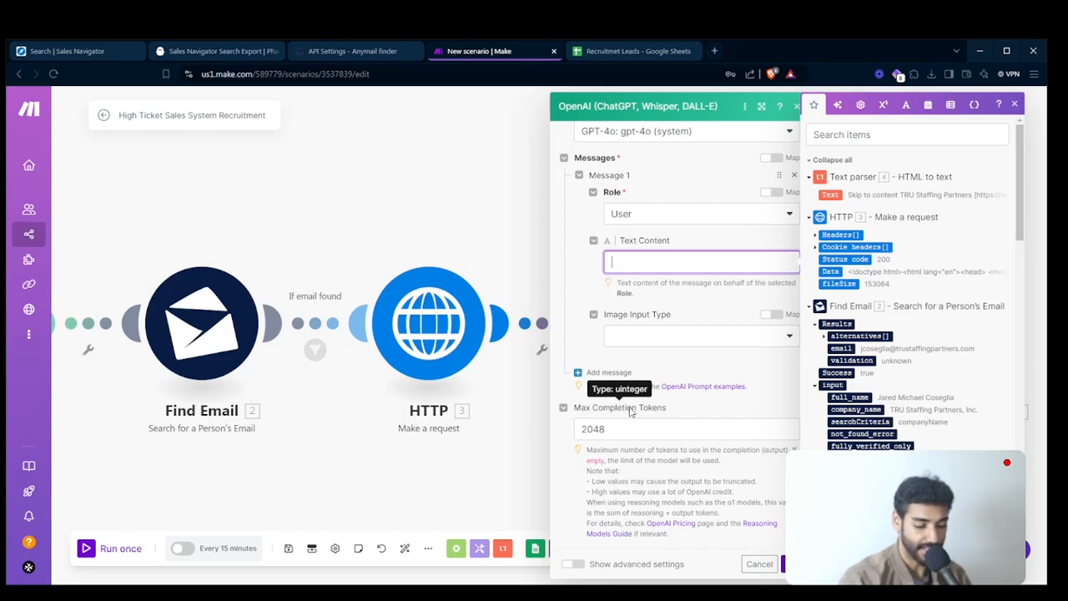
- Open the Sales Systems Mastery community on Skool in a new tab, view its classroom and return to the community feed
key("ctrl+t")
type("sko")
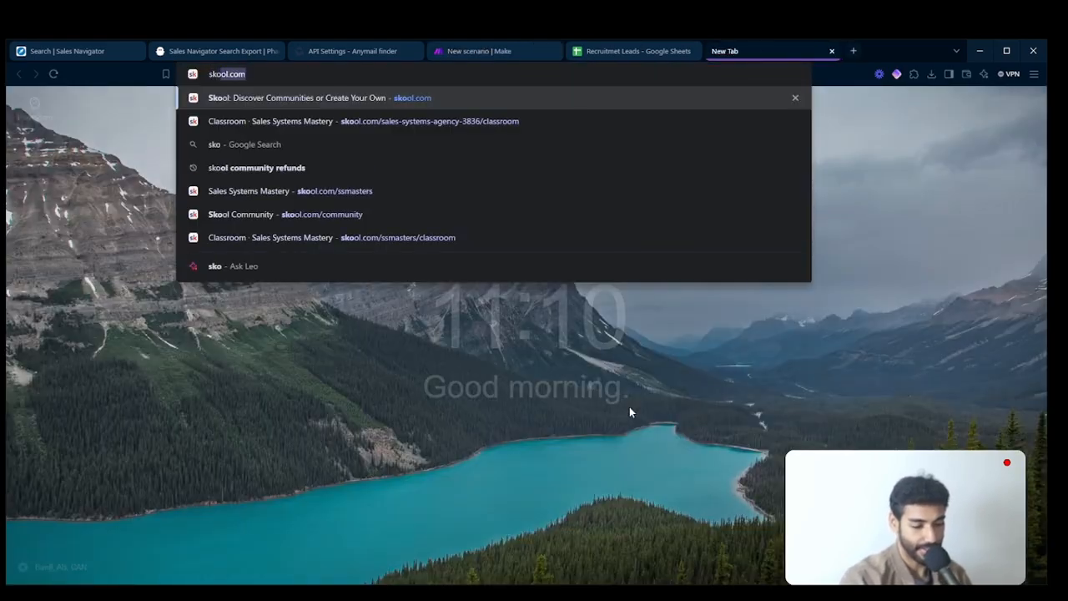
key("Return")
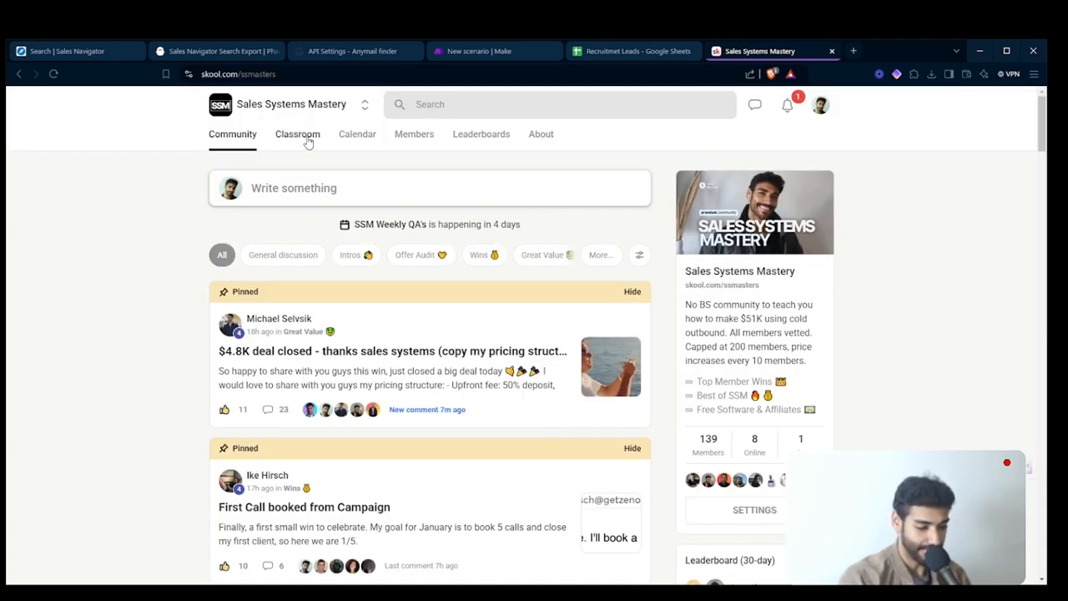
left_click(307, 143)
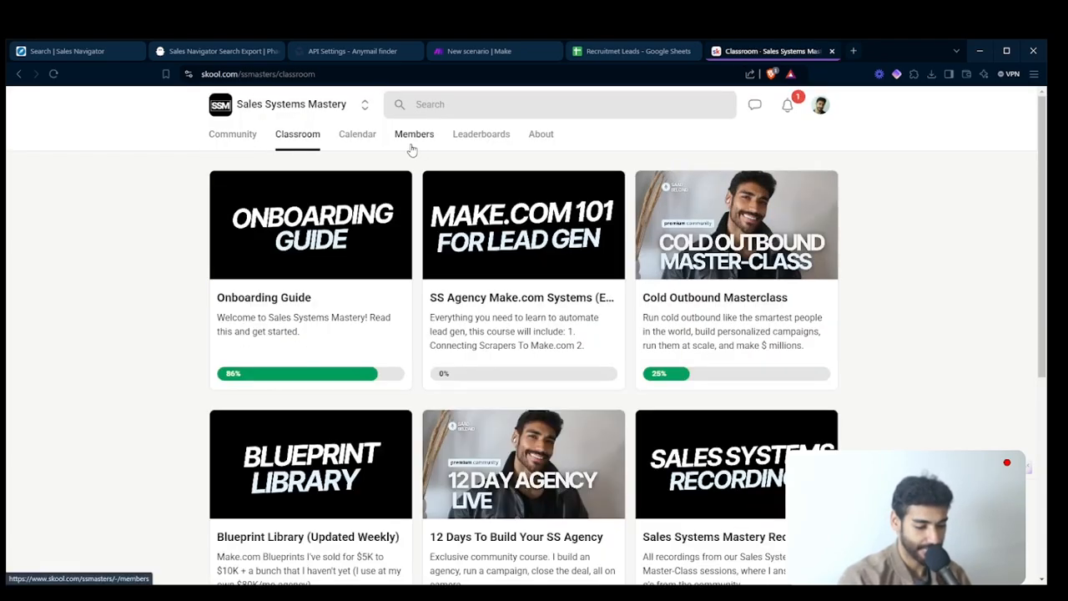
left_click(235, 142)
- Look through the community feed's pinned and recent posts, including "First Call booked from Campaign", and return to its beginning
scroll(319, 360, "down", 2)
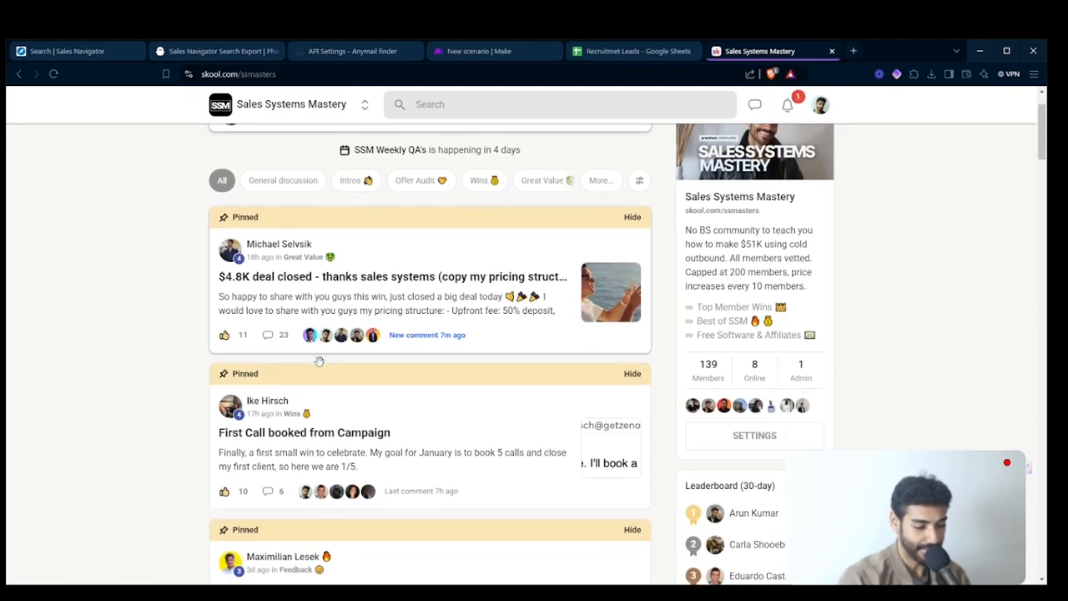
scroll(192, 441, "down", 1)
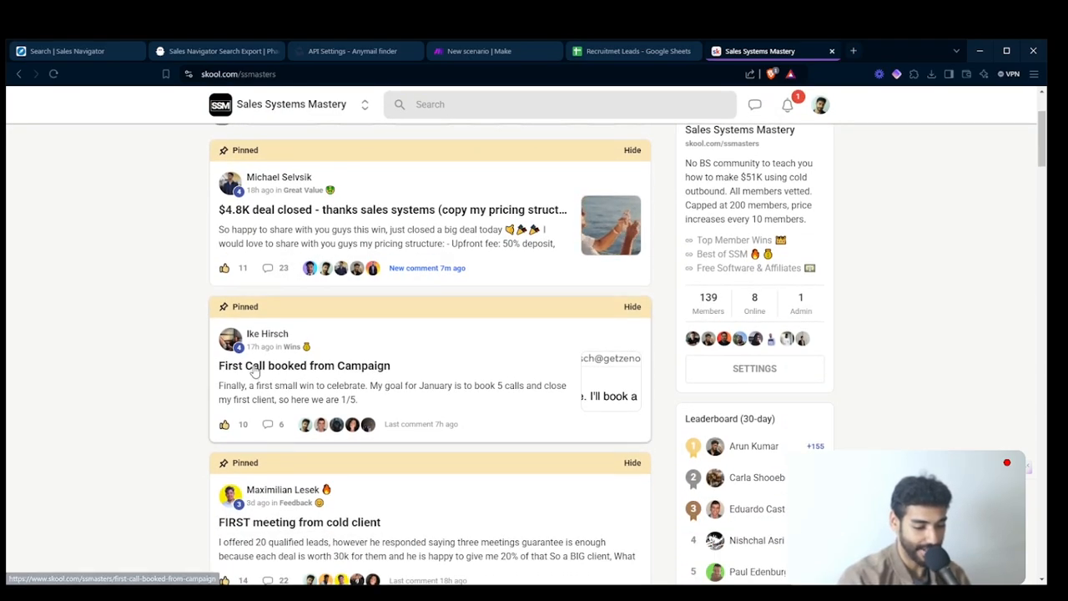
scroll(256, 369, "up", 5)
scroll(406, 394, "down", 5)
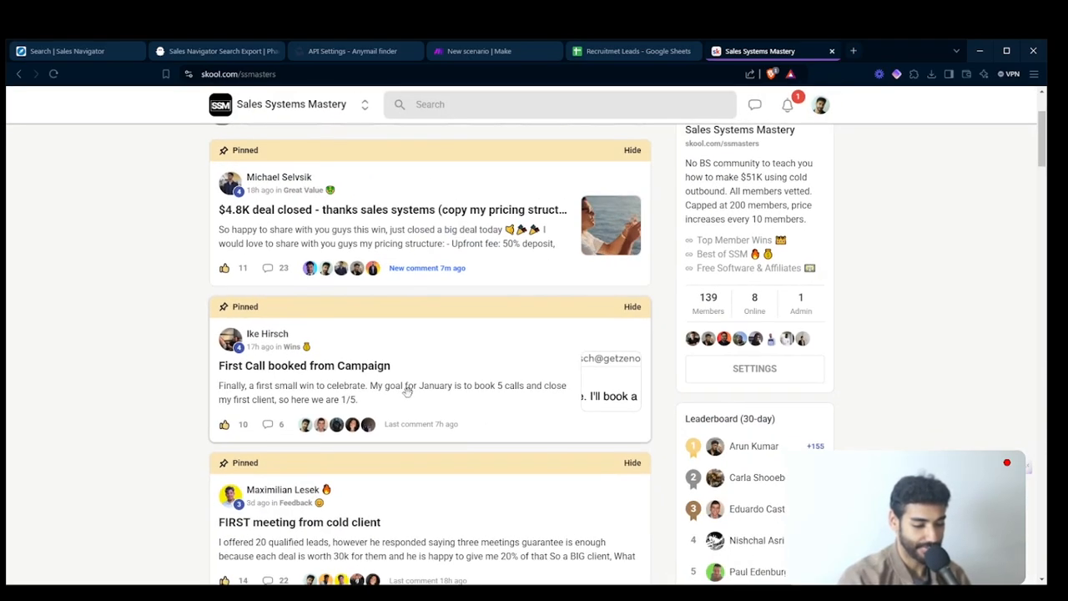
triple_click(193, 374)
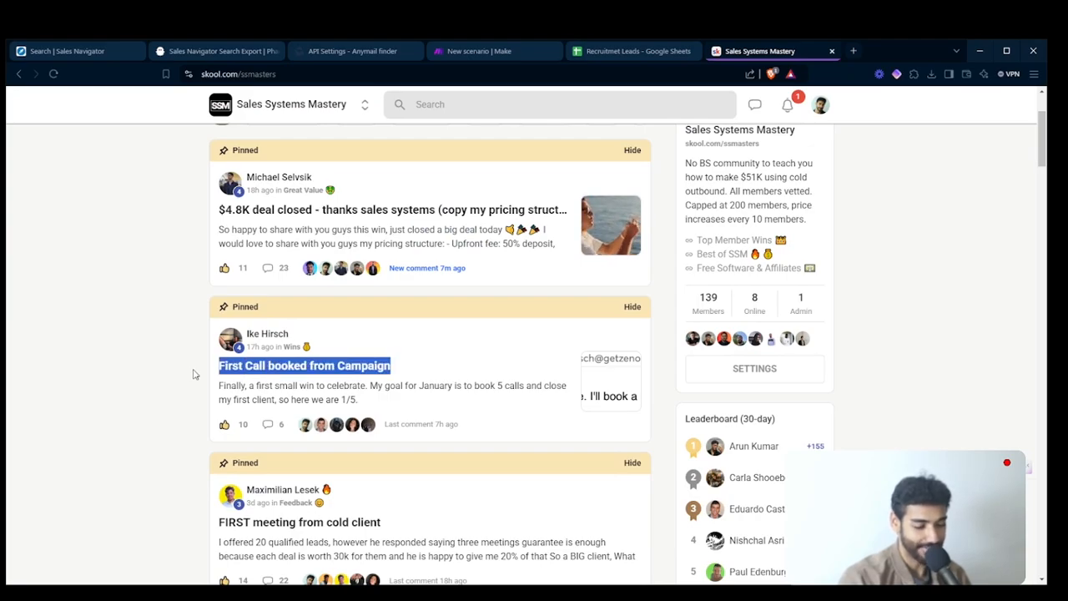
left_click(192, 374)
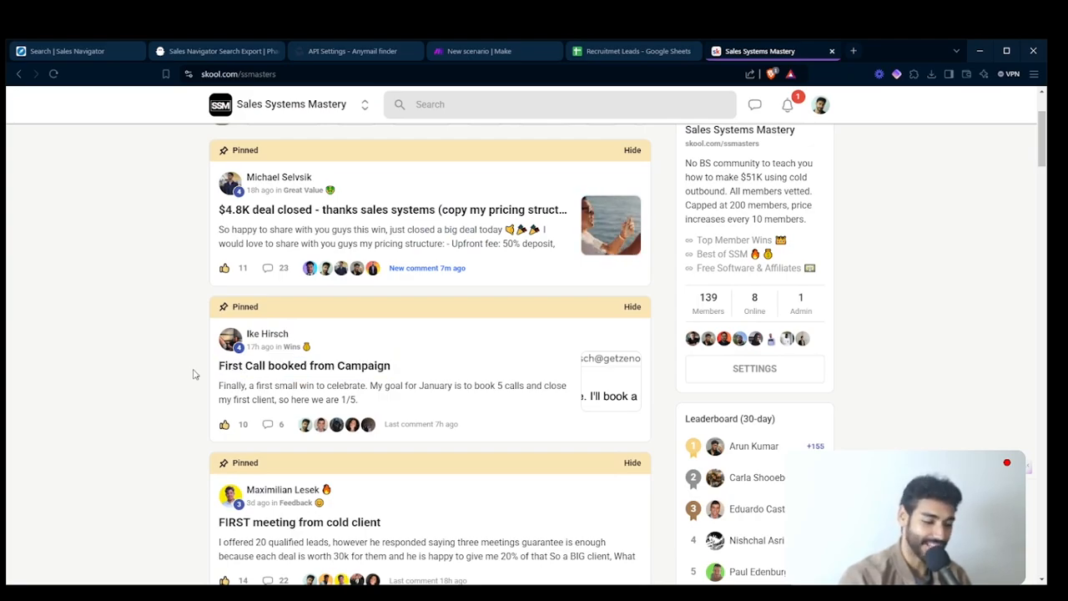
scroll(193, 373, "down", 1)
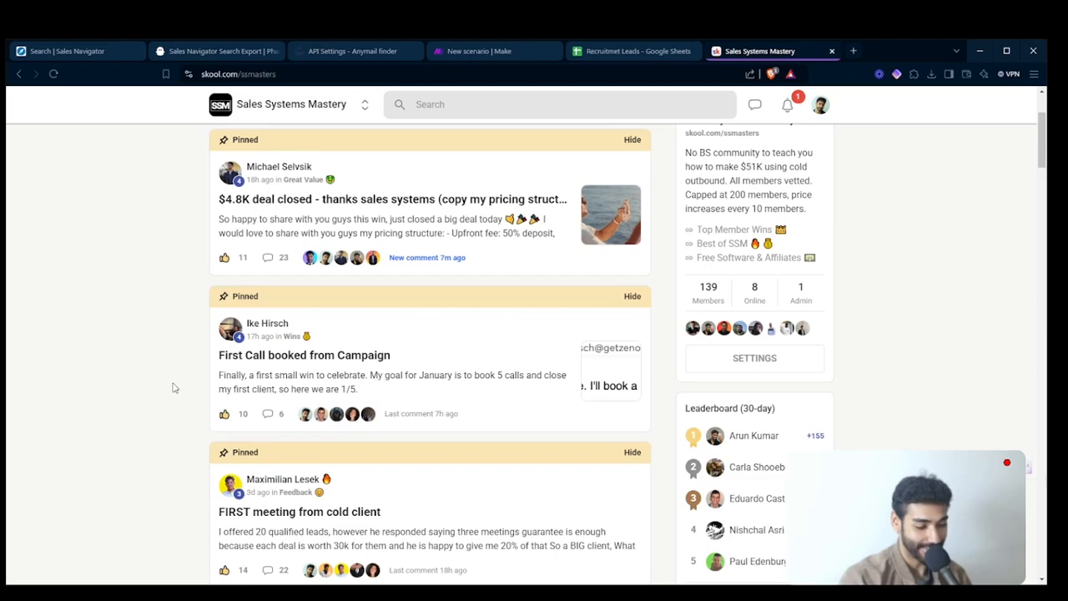
triple_click(170, 369)
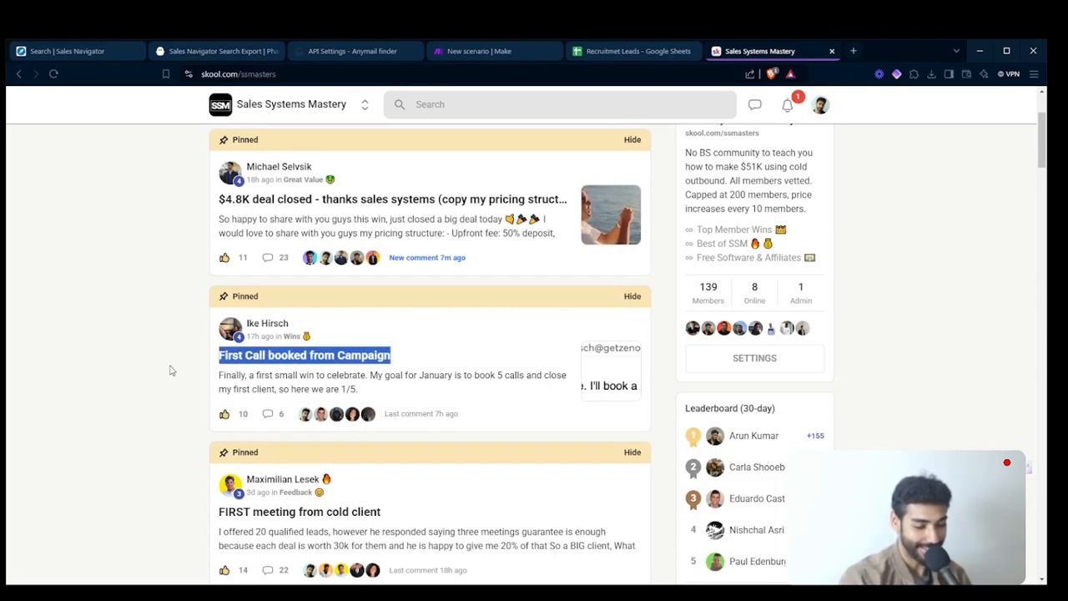
scroll(155, 365, "up", 1)
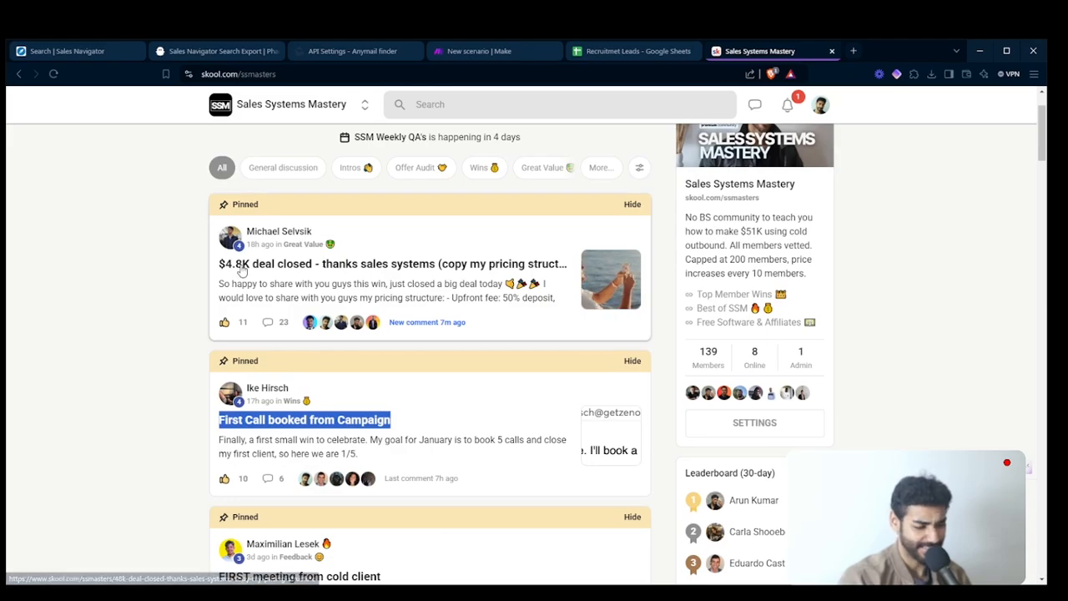
scroll(384, 231, "down", 3)
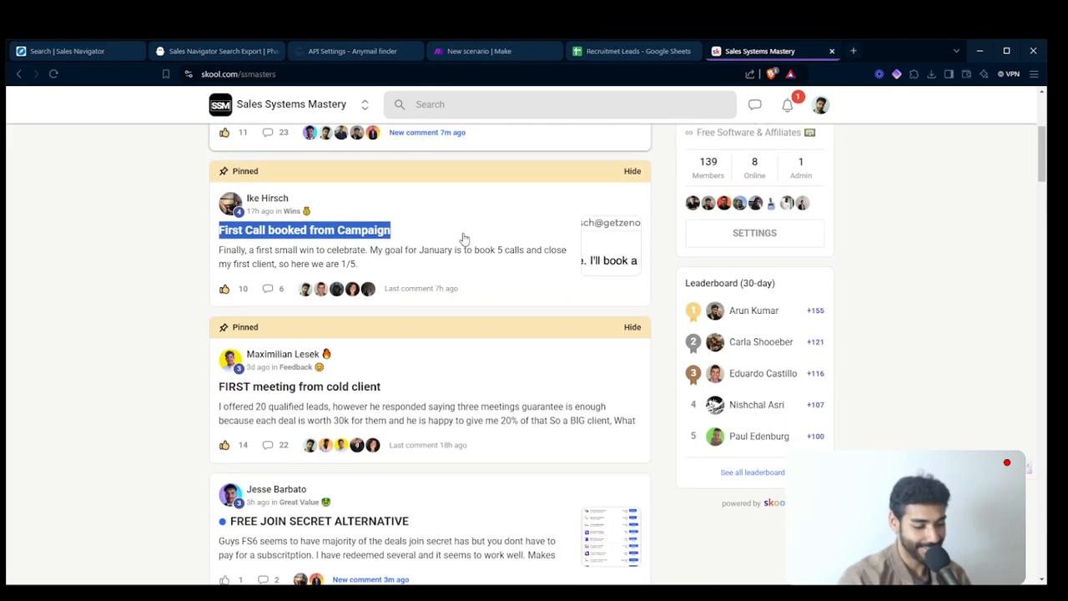
scroll(183, 408, "down", 1)
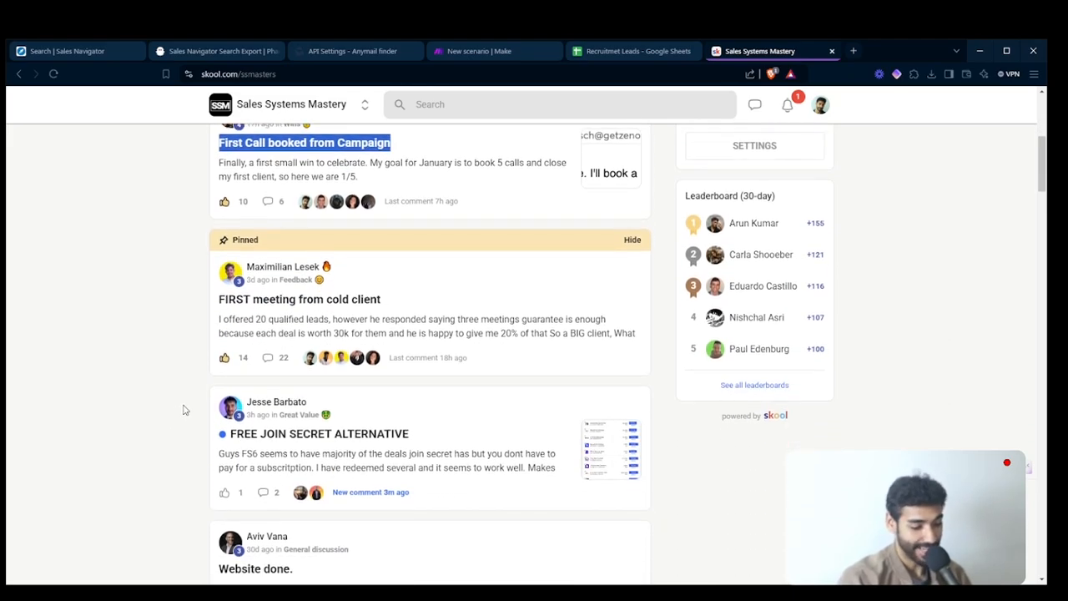
scroll(184, 409, "up", 1)
scroll(183, 409, "down", 5)
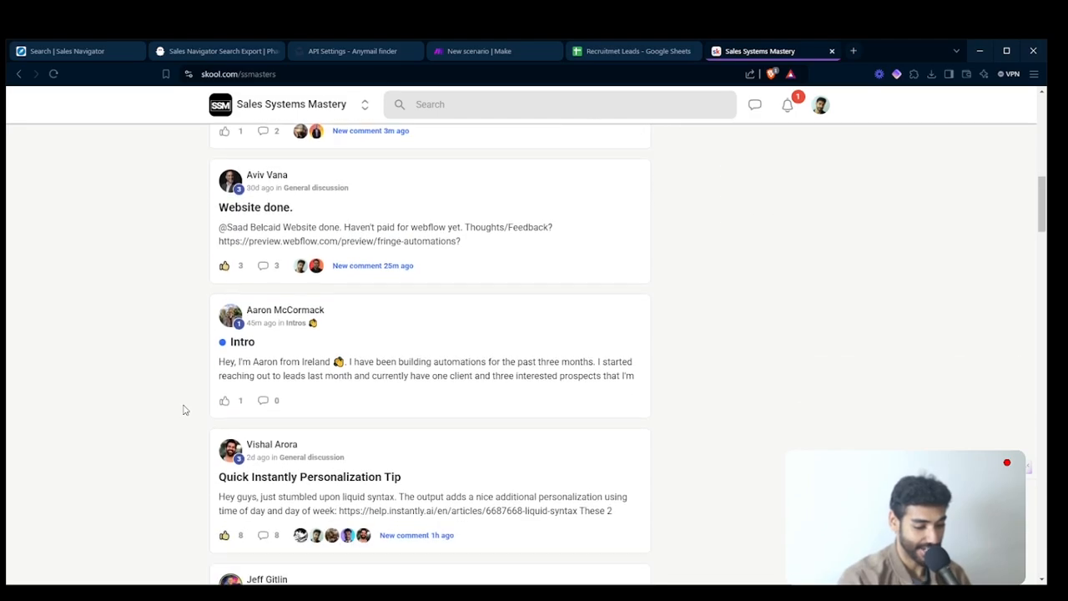
scroll(184, 409, "down", 2)
scroll(184, 410, "up", 9)
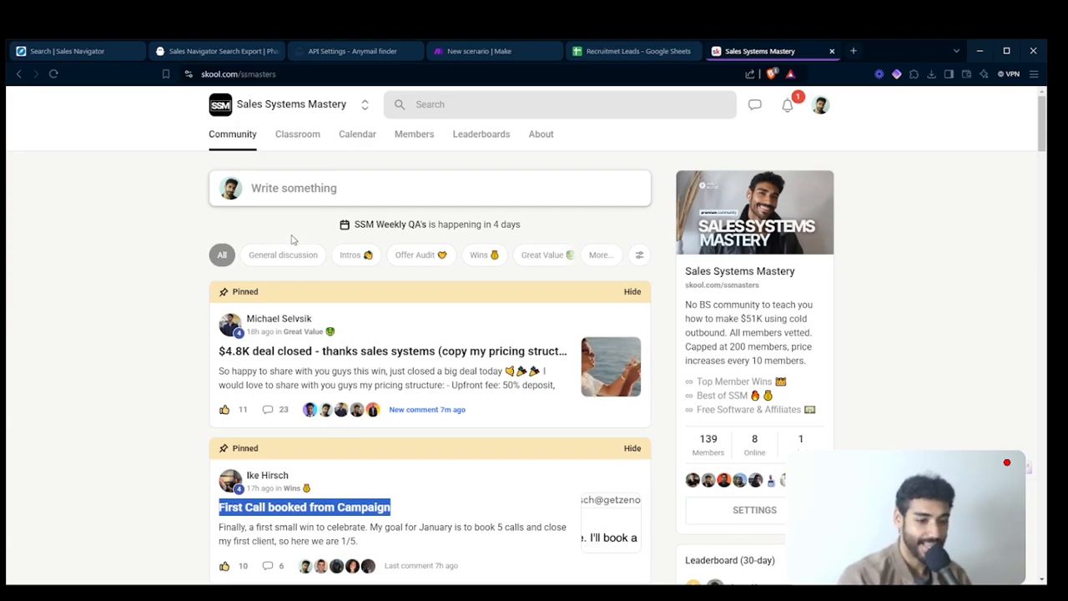
- Look at the Blueprint Library course's title and description in the Skool classroom, and return to the Make scenario
left_click(153, 260)
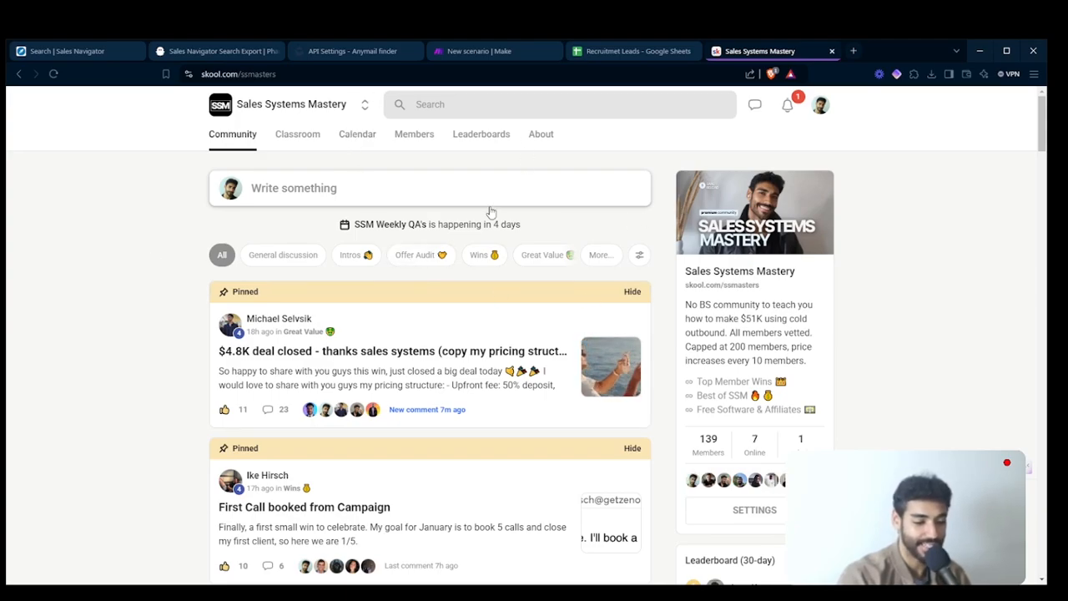
left_click(292, 155)
scroll(264, 433, "down", 2)
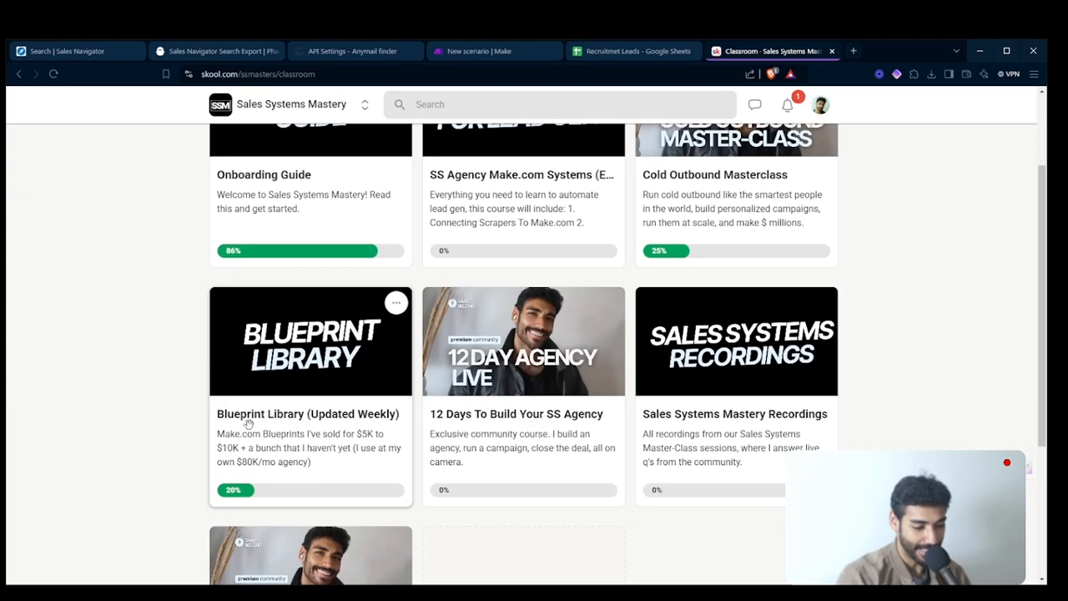
triple_click(164, 423)
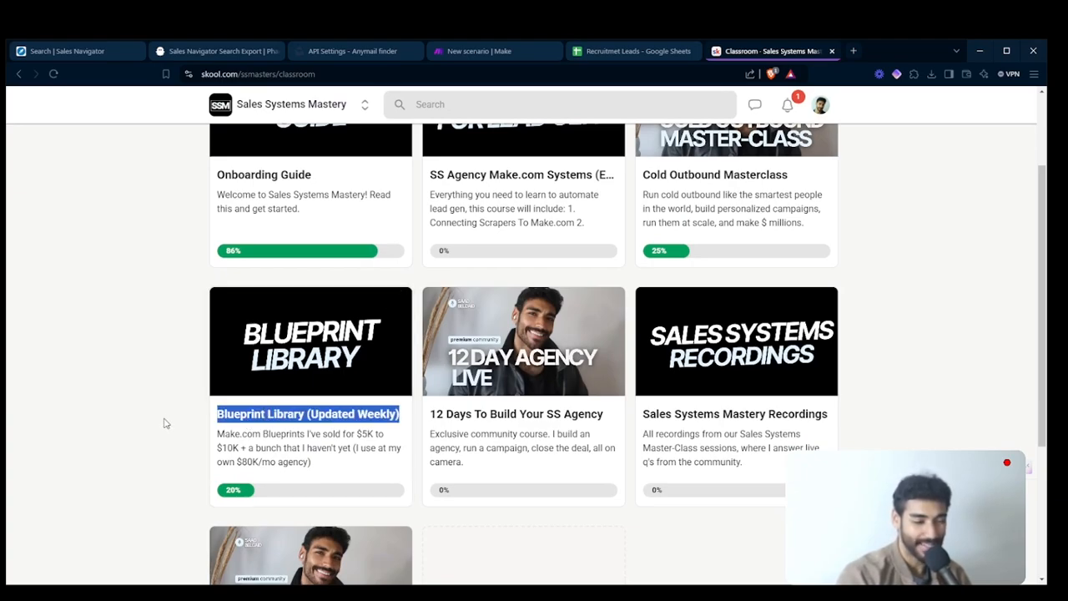
left_click(165, 423)
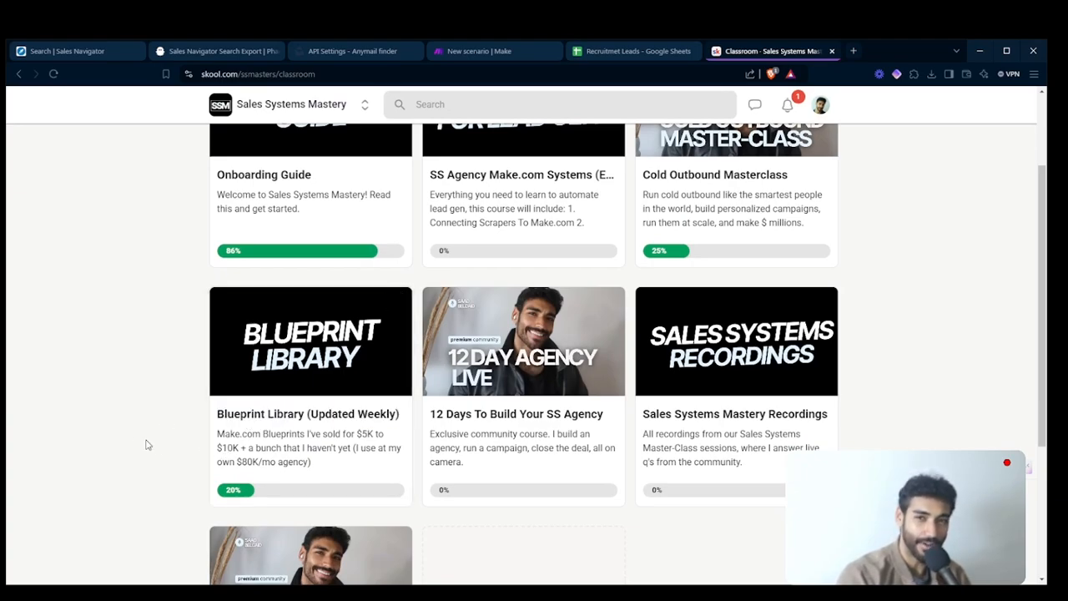
triple_click(119, 440)
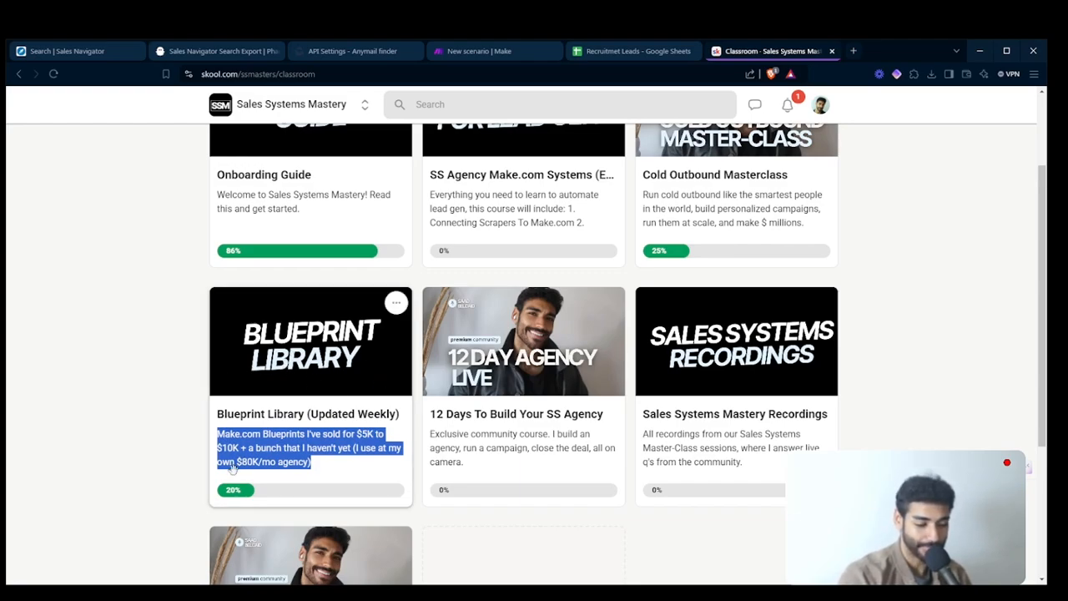
left_click(159, 448)
key("ctrl+w")
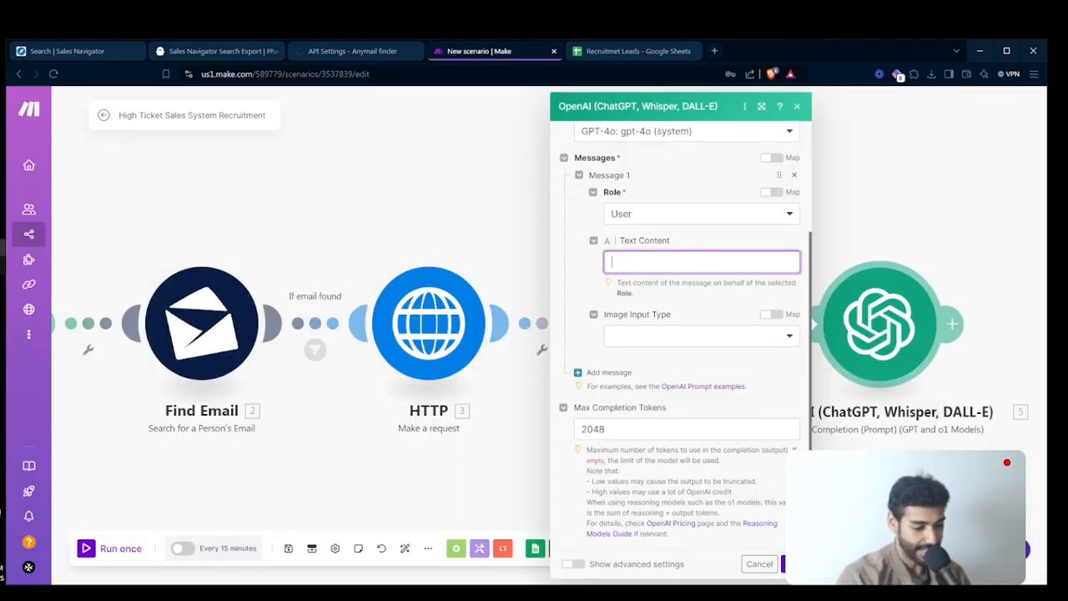
- Copy the personalized two-line icebreaker prompt from the Notepad notes into the first OpenAI message's text content in Make
key("alt+Tab")
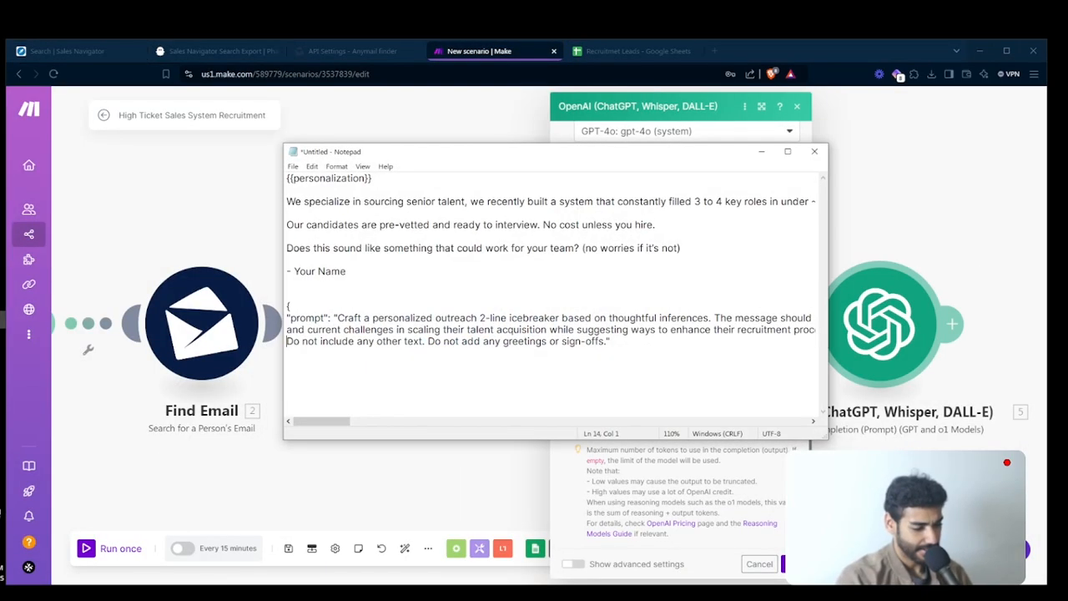
left_click_drag(611, 342, 286, 306)
key("ctrl+c")
key("alt+Tab")
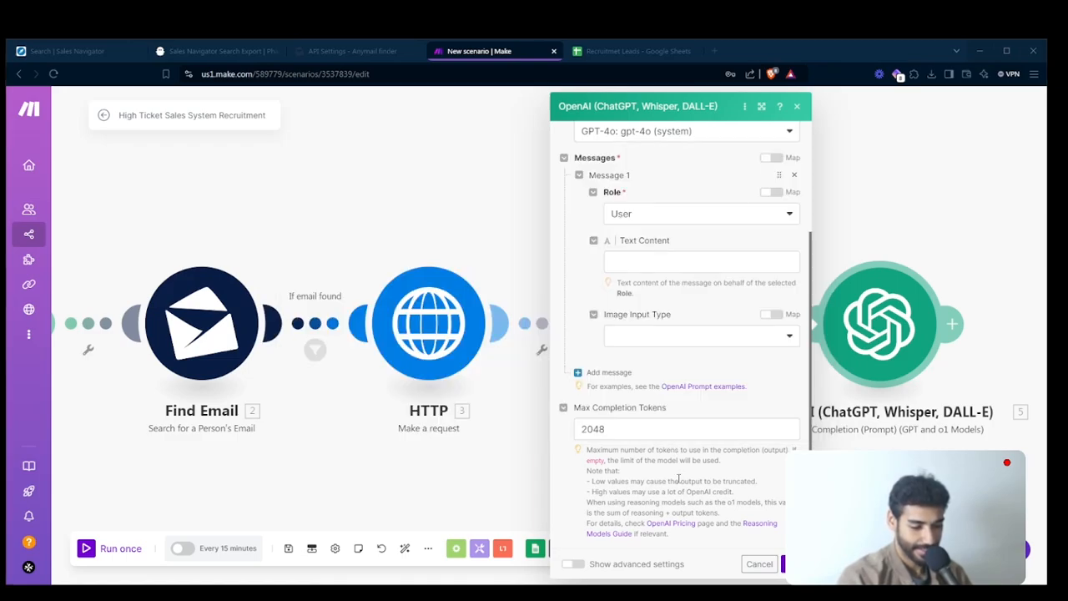
left_click(636, 255)
key("ctrl+v")
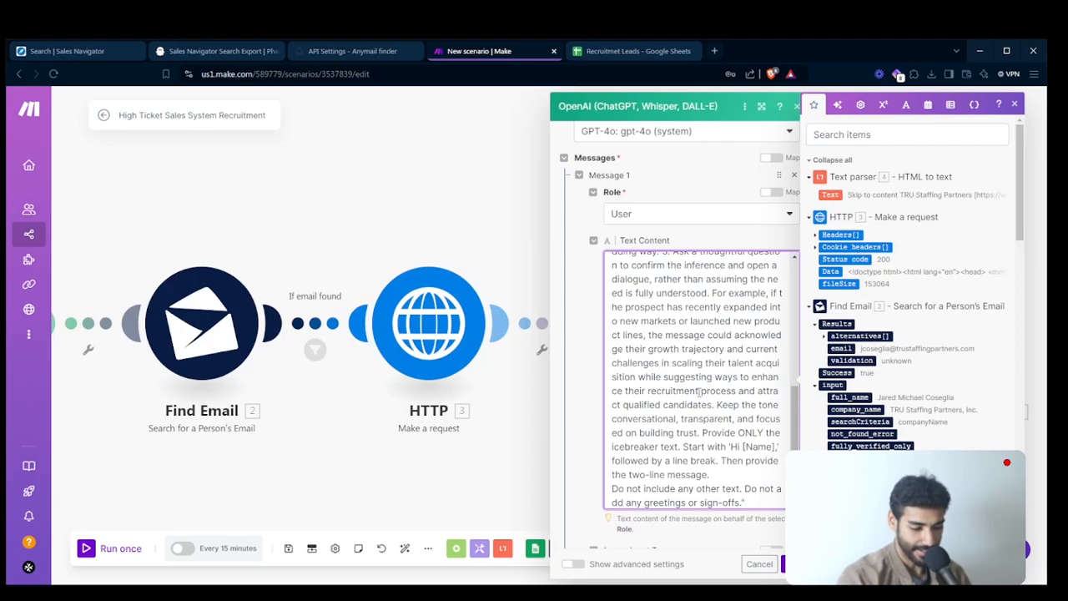
scroll(699, 392, "up", 10)
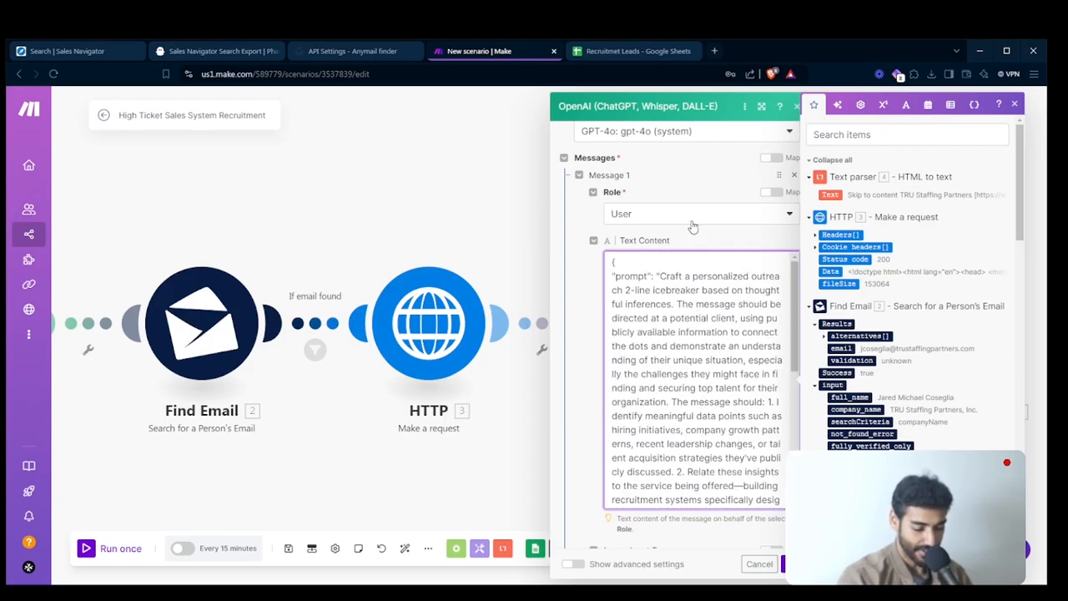
- Add a second message with the User role to the OpenAI module
scroll(691, 221, "down", 3)
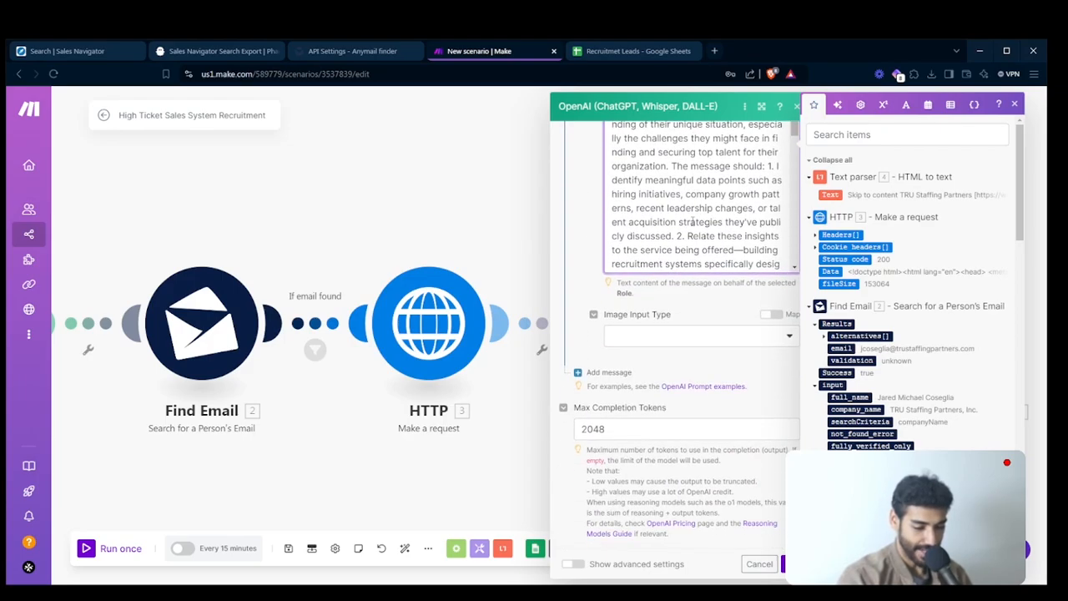
left_click(618, 372)
scroll(621, 373, "down", 1)
left_click(634, 335)
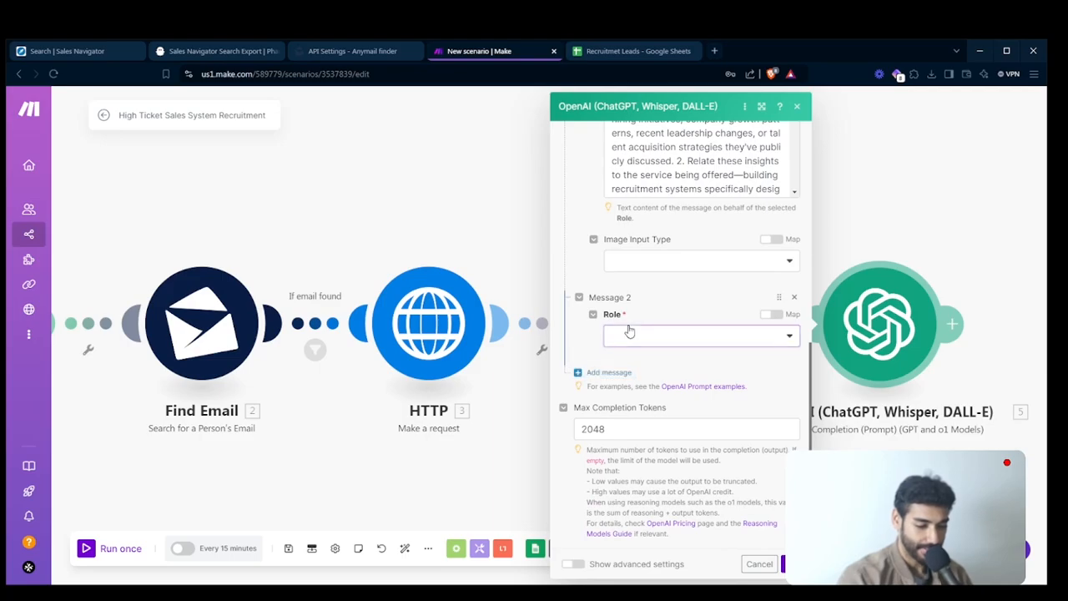
left_click(638, 375)
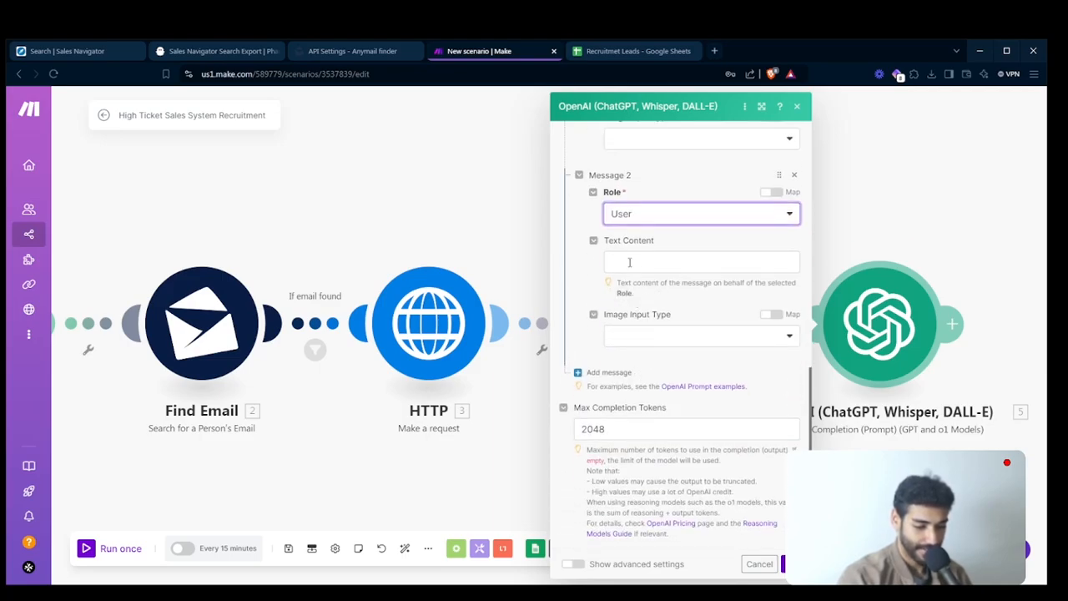
- Start a JSON object in the second message's text content with a "firstName" entry mapped to firstName (B) from Retrieve Leads
left_click(630, 262)
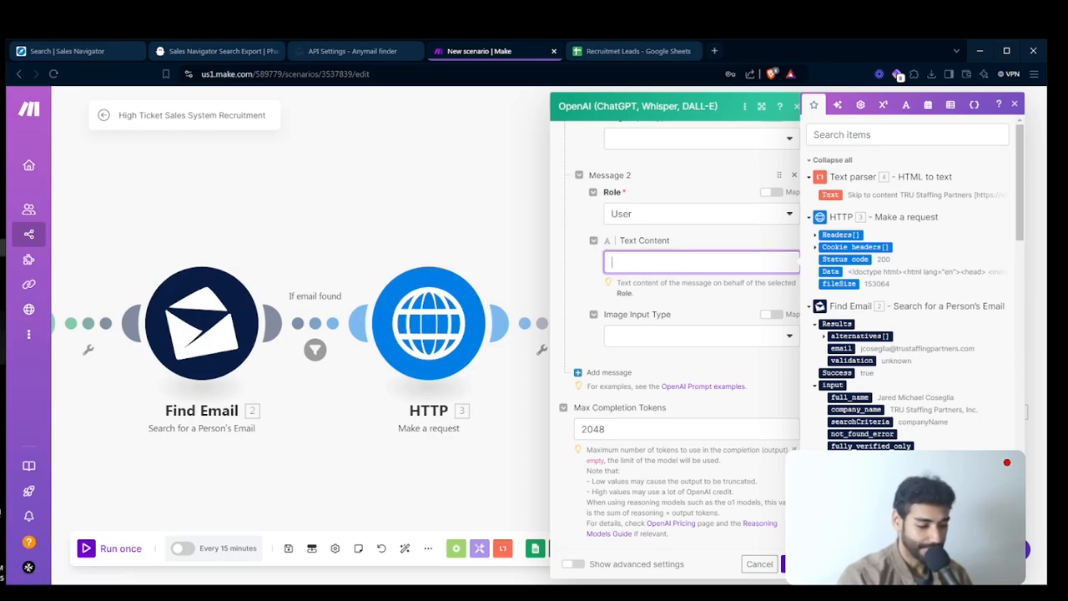
key("alt+Tab")
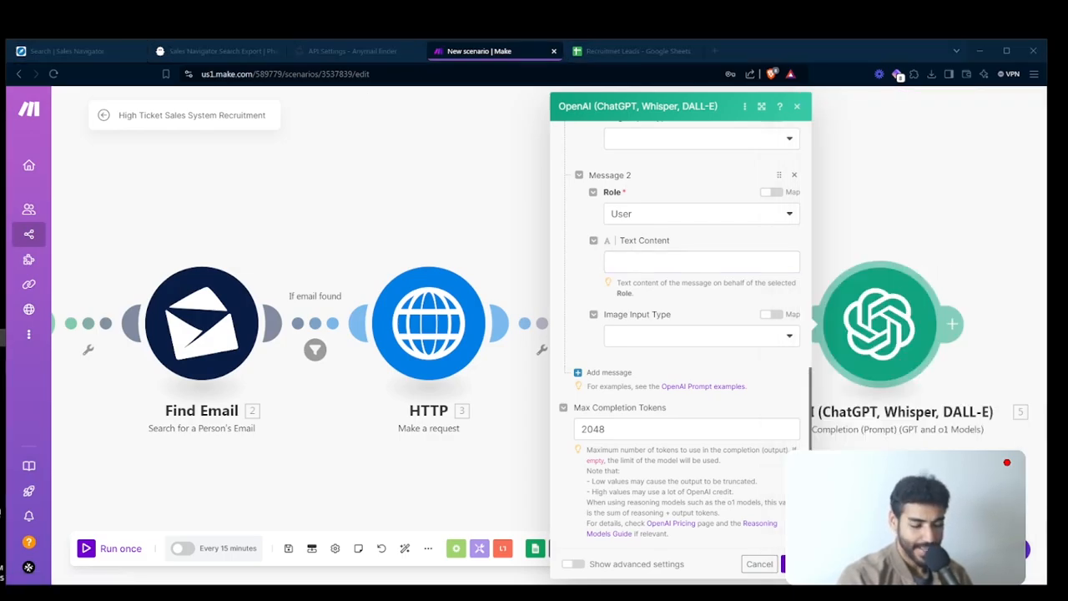
key("alt+Tab")
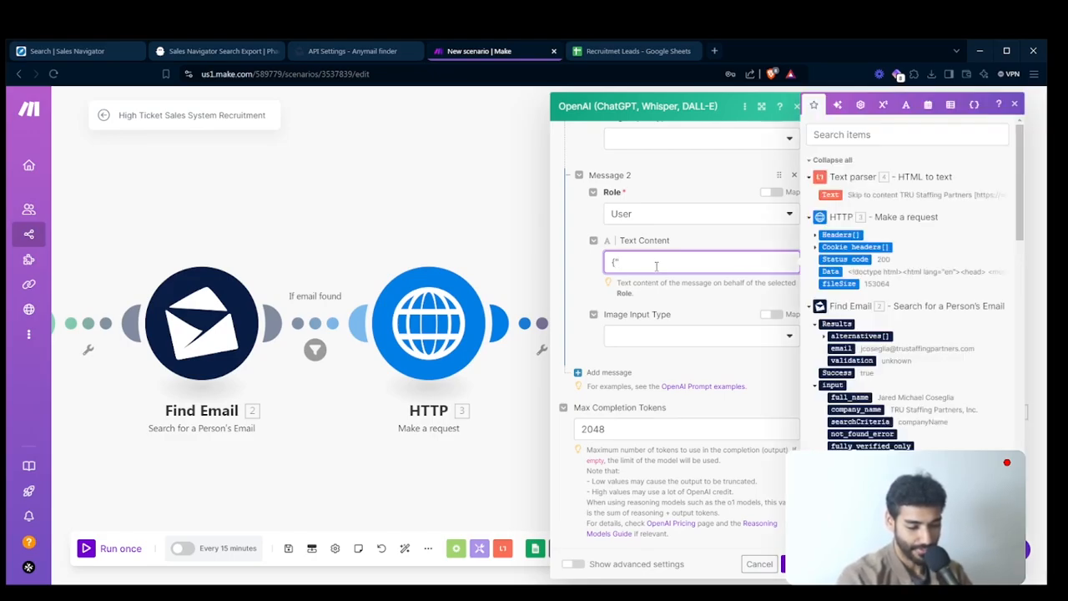
scroll(910, 283, "down", 2)
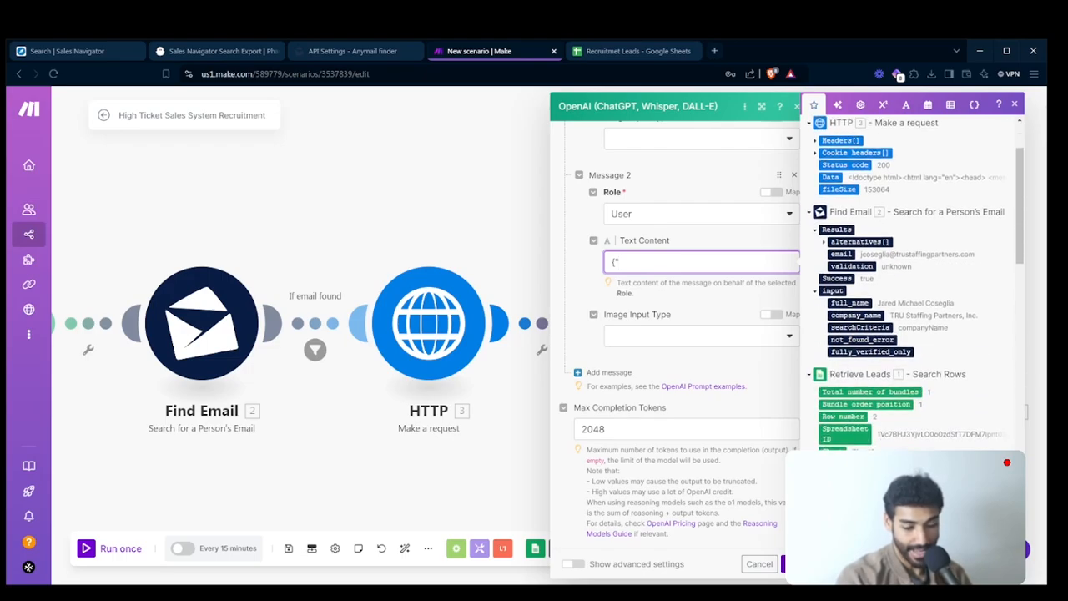
type("Name\":\"")
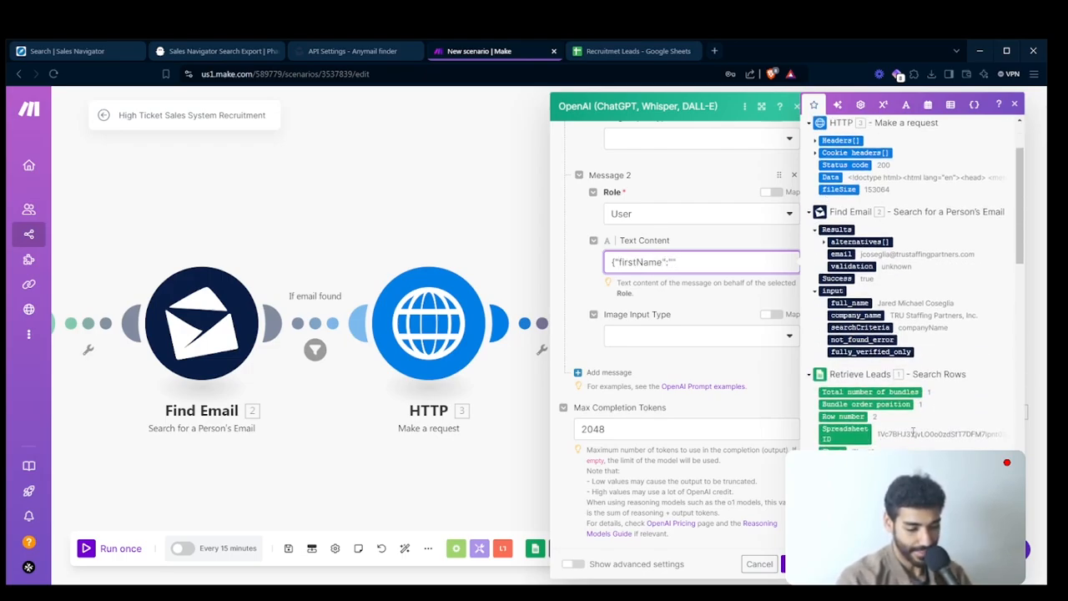
left_click(849, 476)
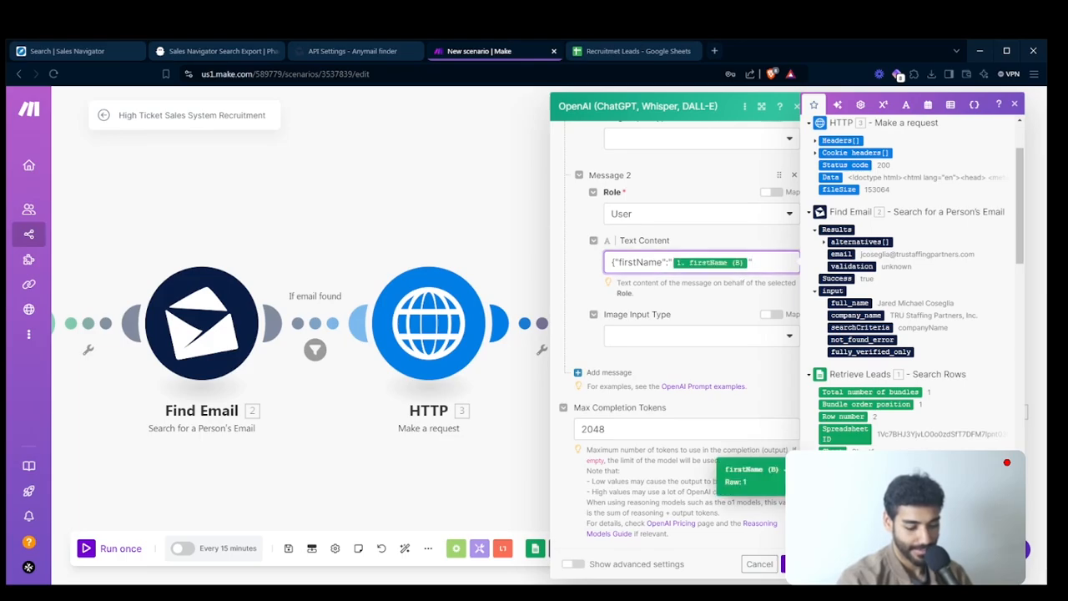
type(",")
key("Return")
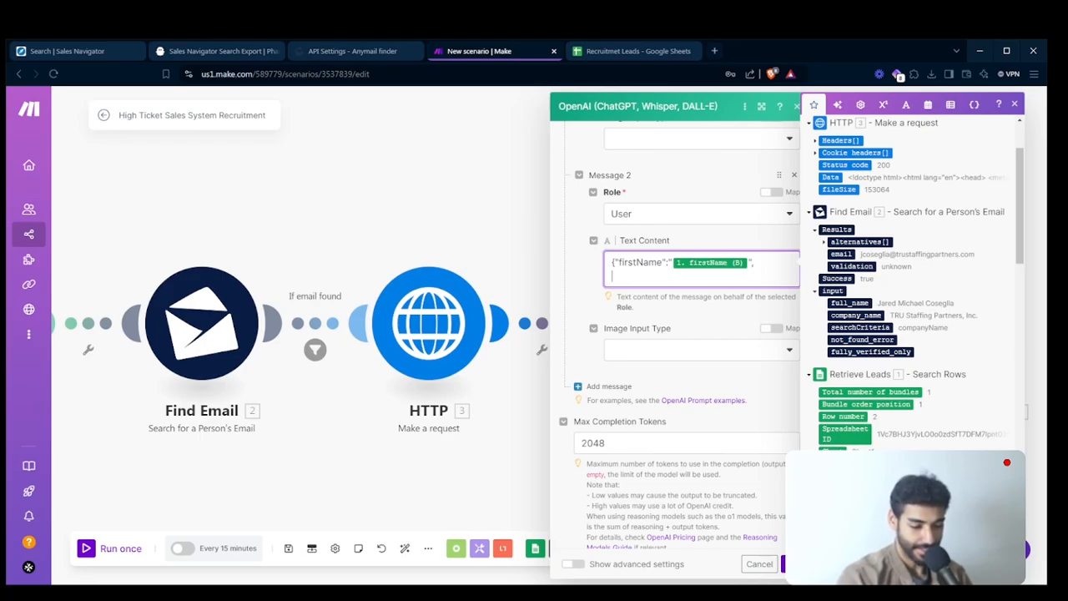
- Add a "title" entry mapped to title (E) from Retrieve Leads to the second message's JSON
type("\"")
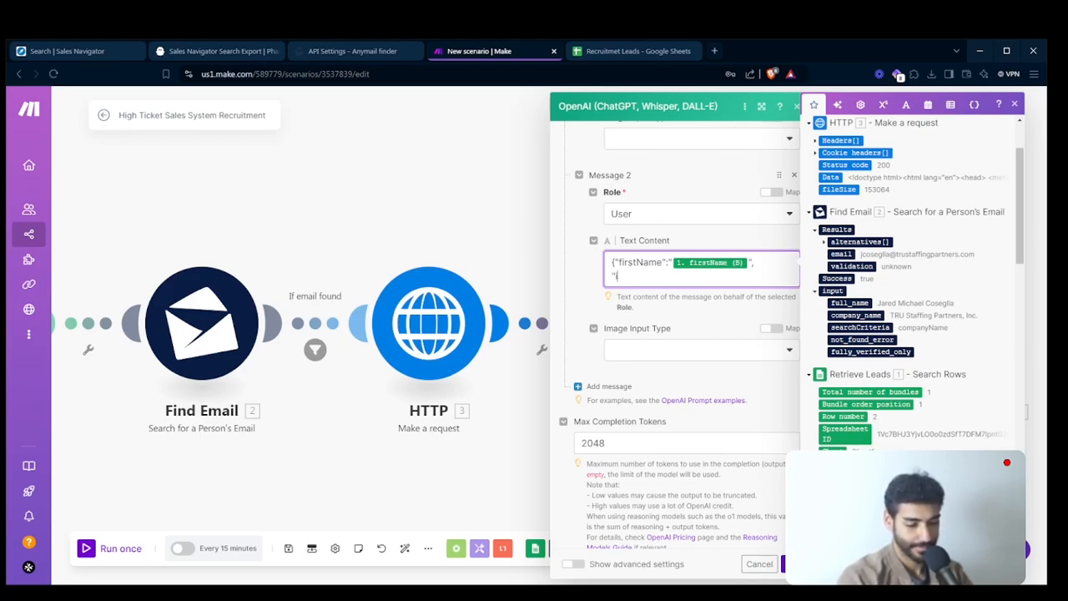
type("title\":\"\"")
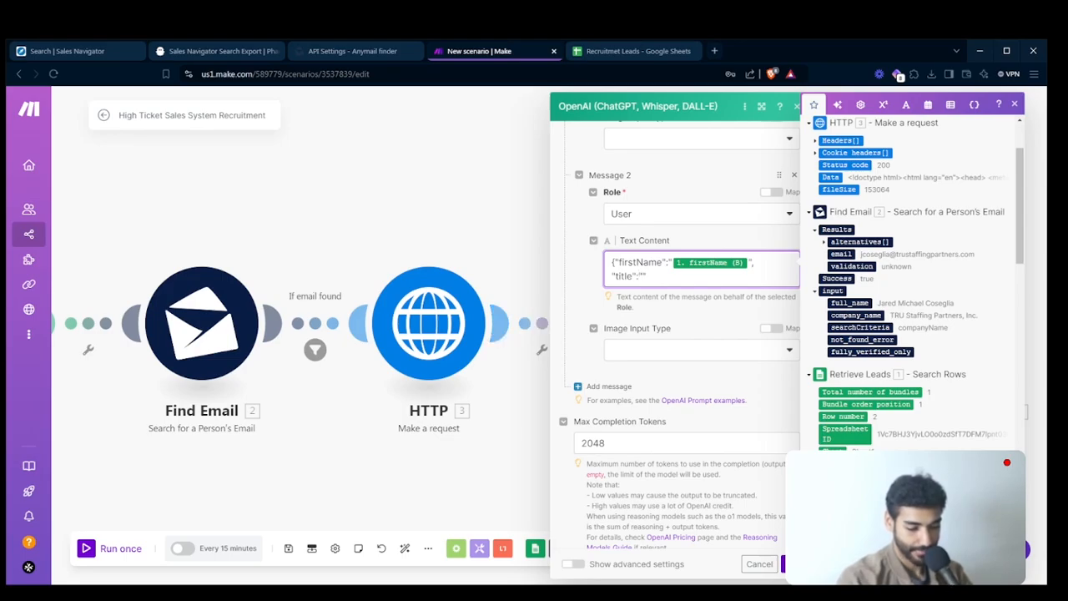
left_click(841, 515)
key("Right")
type(",")
key("Return")
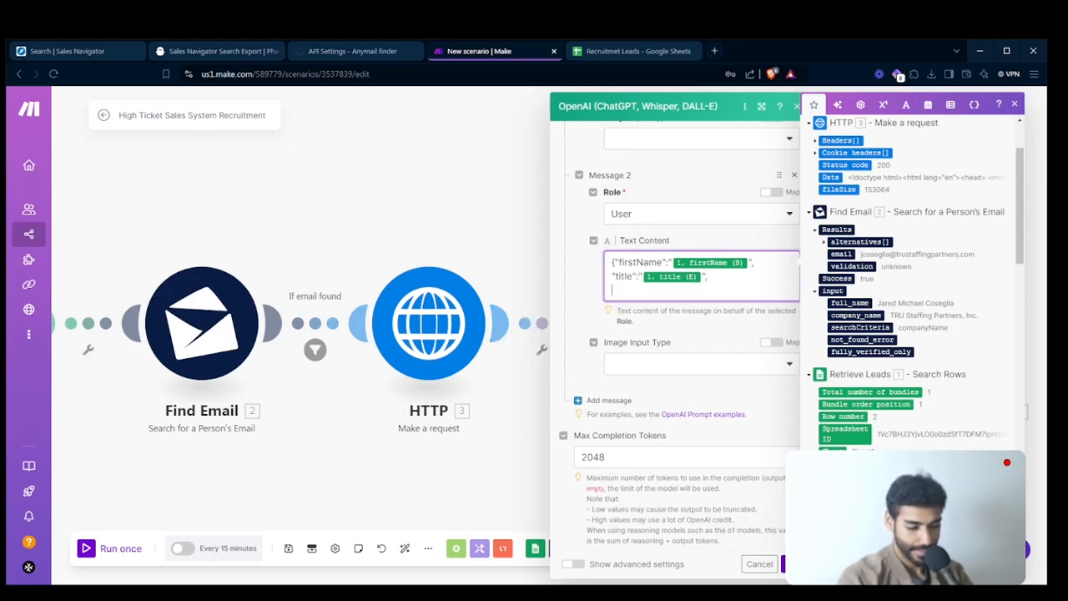
- Add a "summary" entry mapped to summary (G) from Retrieve Leads to the second message's JSON
type("\"s")
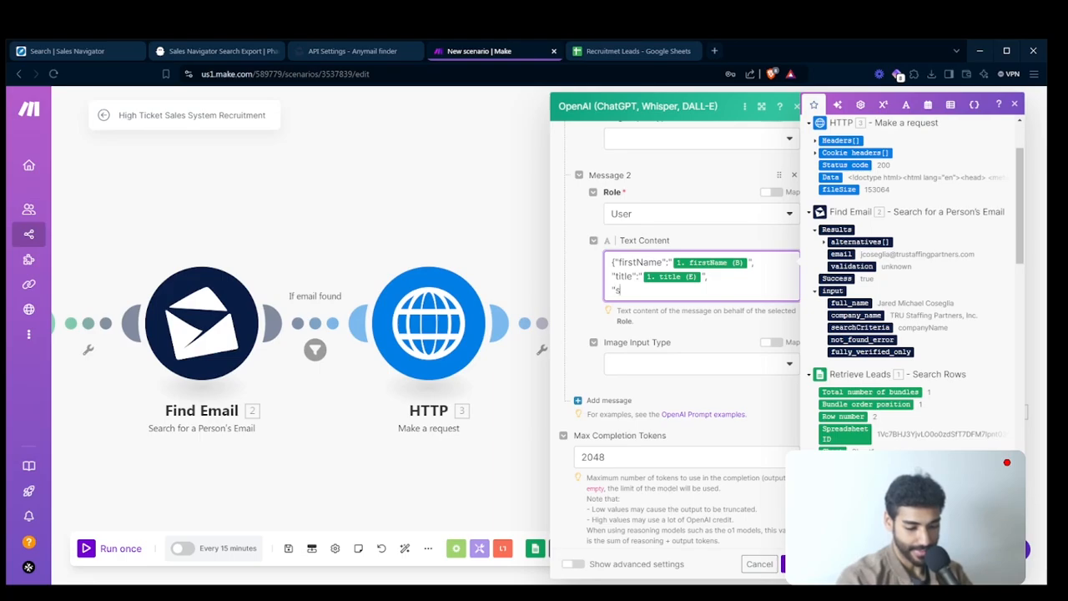
type("umar")
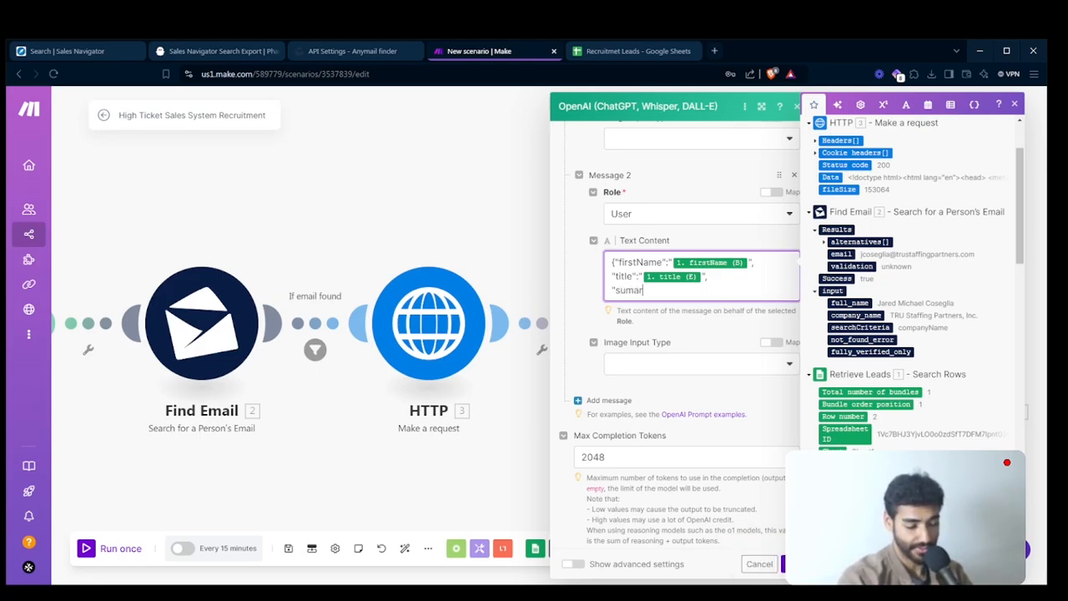
type("m")
key("BackSpace")
key("BackSpace")
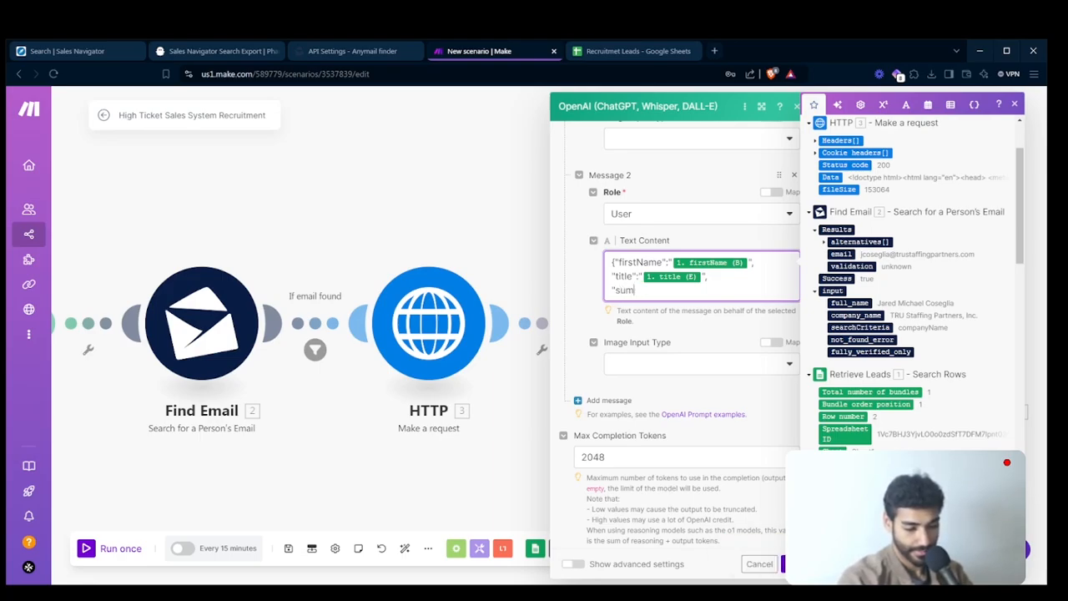
type("mary\":\"")
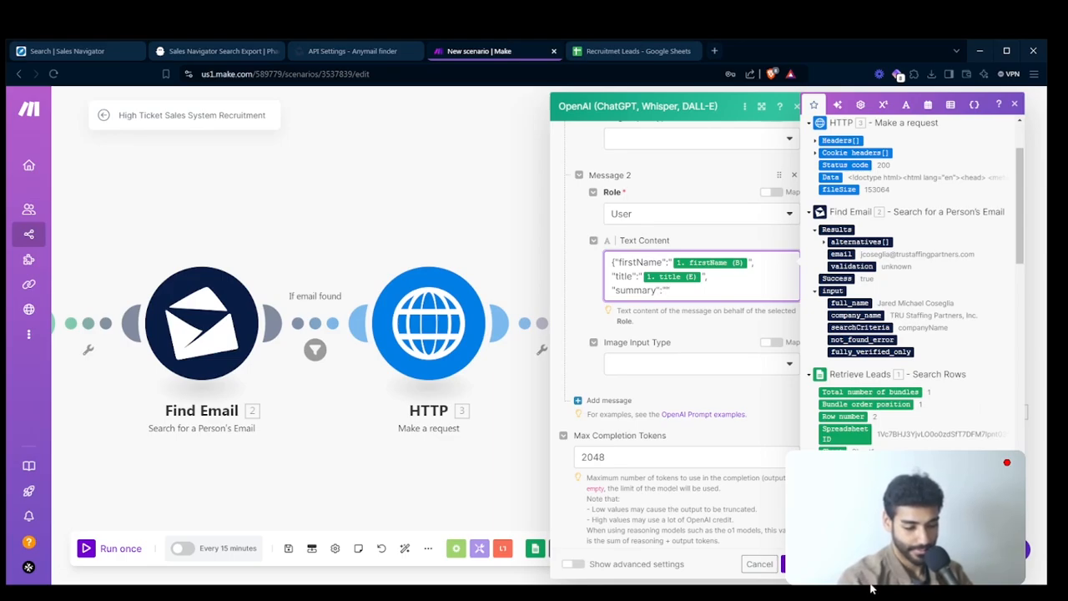
left_click(851, 538)
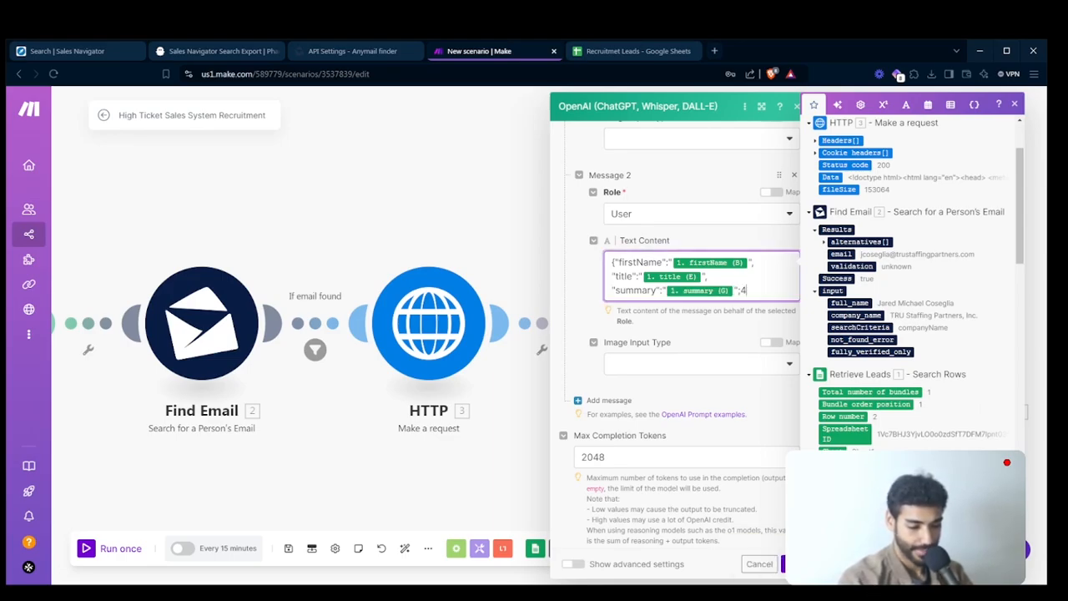
key("Return")
- Add a "titleDescription" entry mapped to titleDescription (H) from Retrieve Leads to the second message's JSON
type("\"tt")
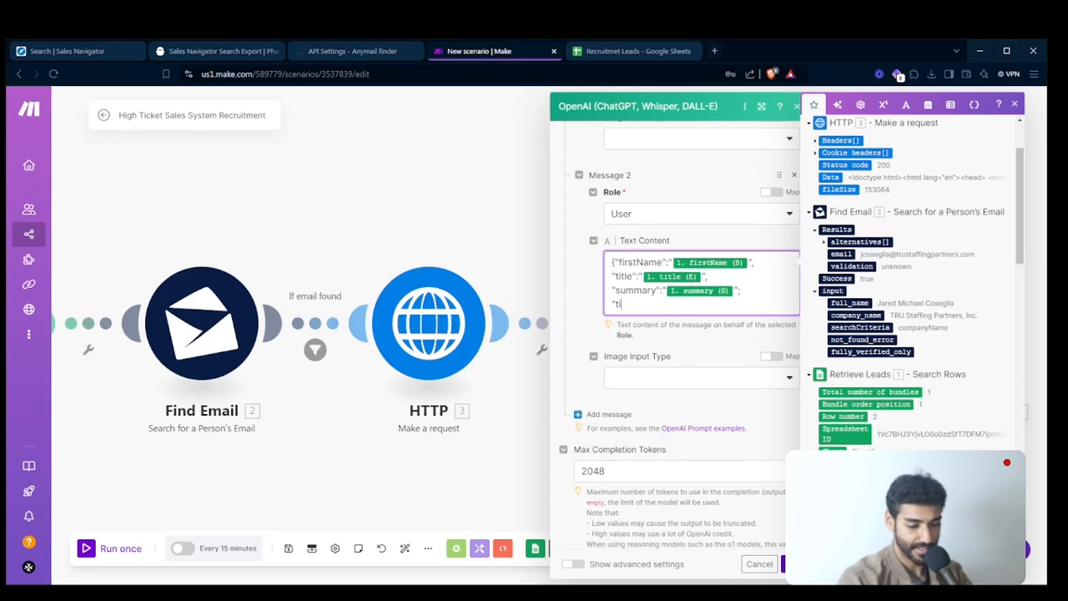
type("tleDes")
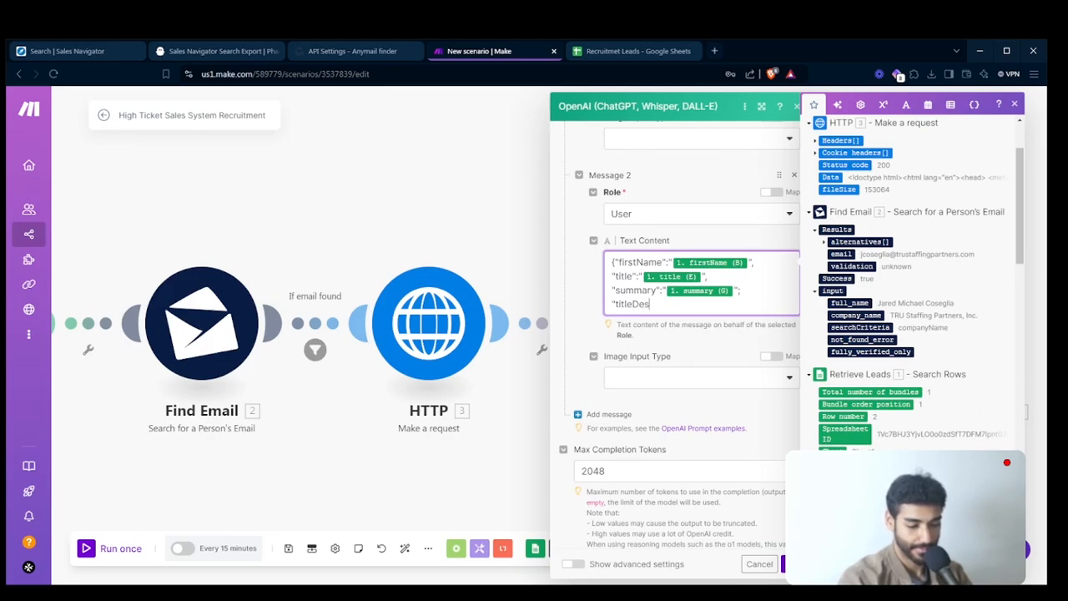
type("cription\":\"")
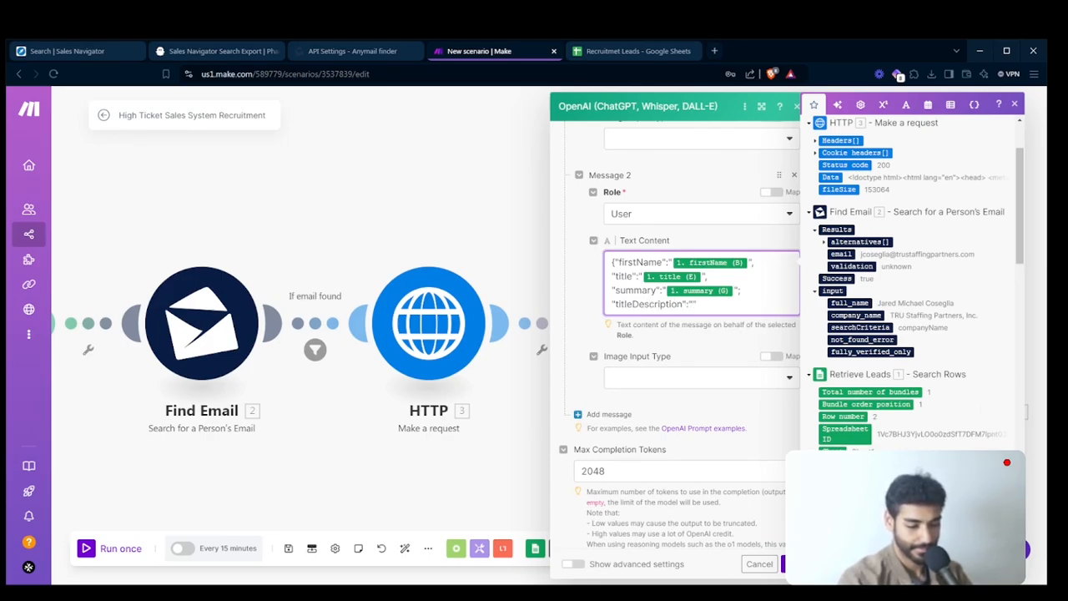
left_click(855, 571)
- Add a "durationInrole" entry mapped to durationInRole (L) from Retrieve Leads to the second message's JSON
scroll(935, 388, "down", 2)
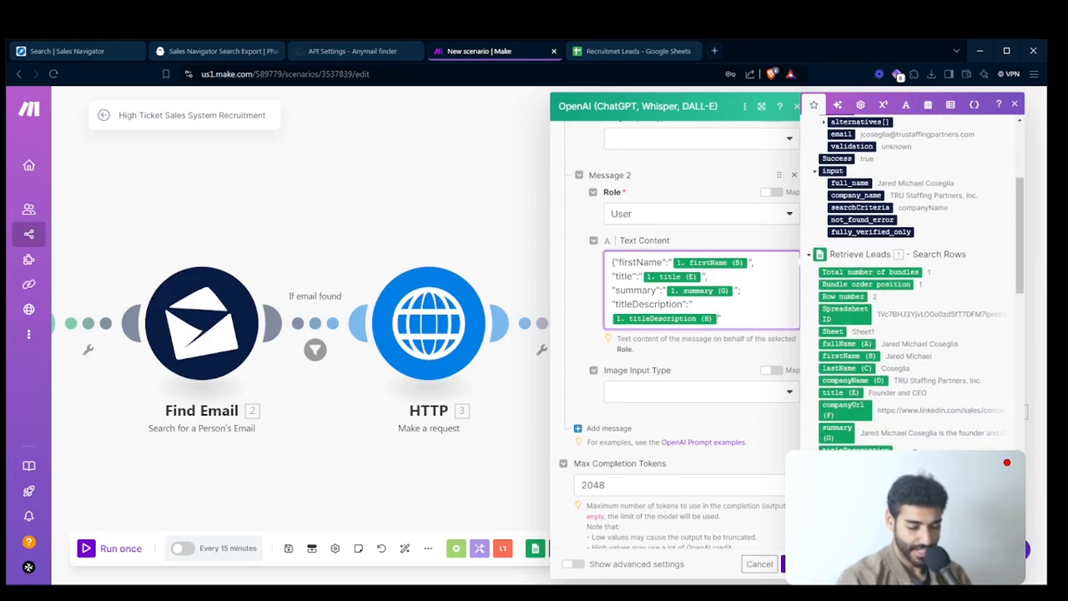
scroll(909, 283, "down", 3)
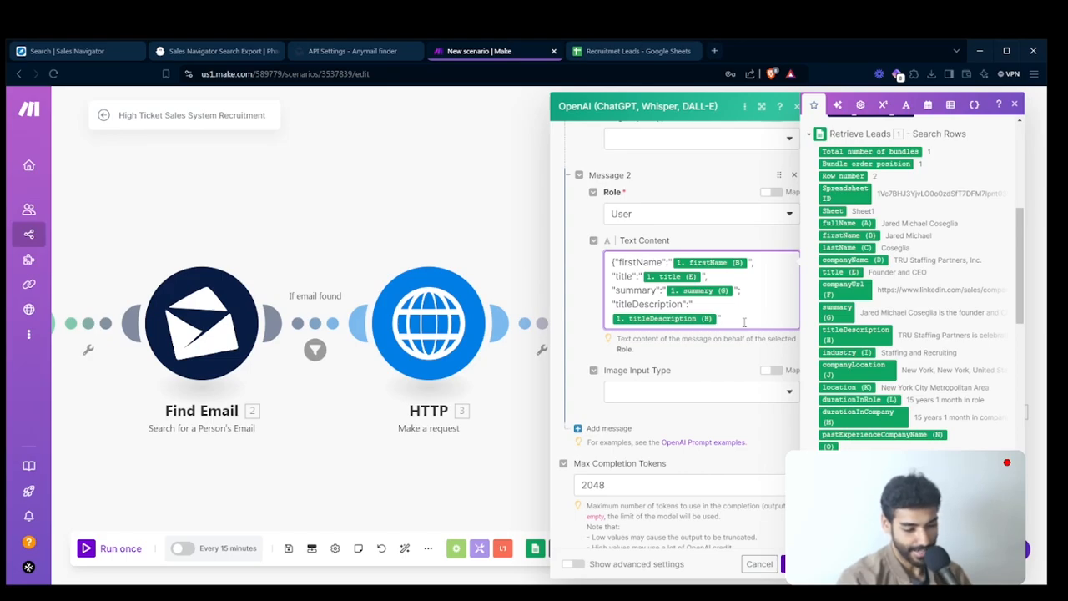
key("Return")
key("BackSpace")
type(",")
key("Return")
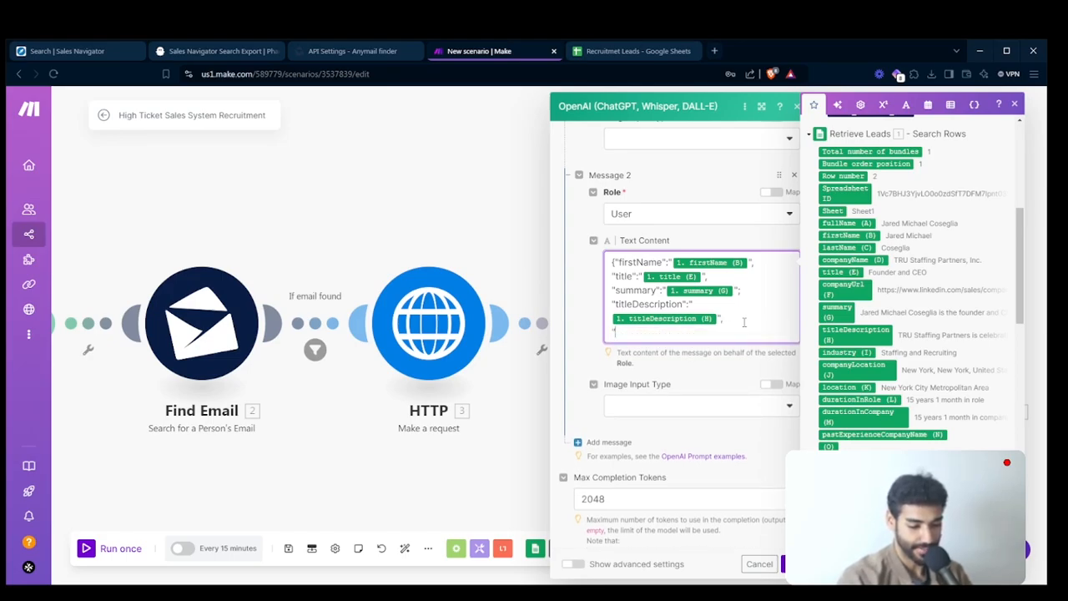
type("\"durationInr")
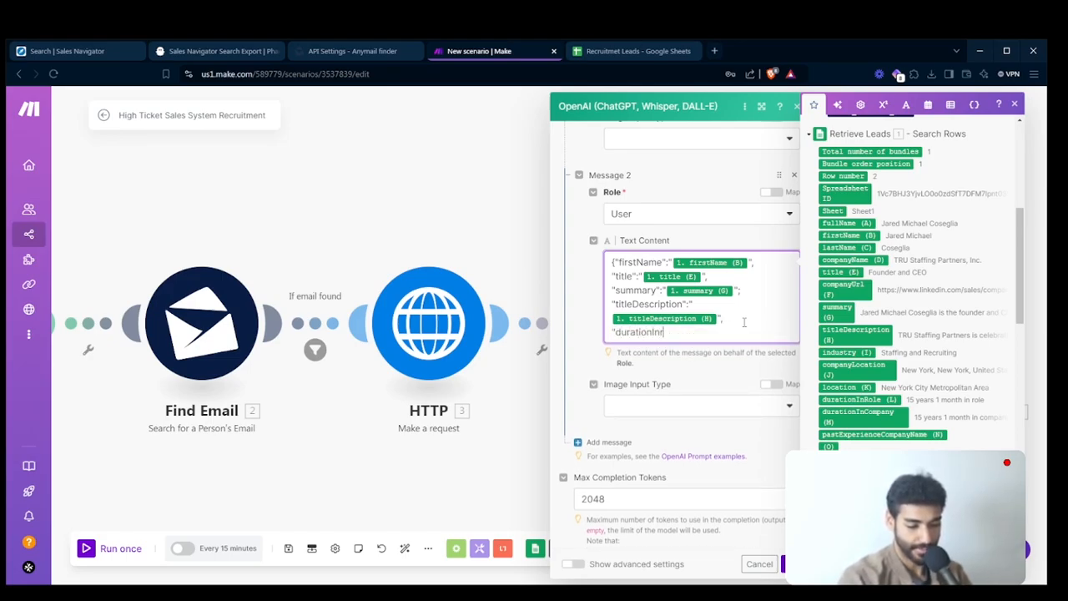
type("ole\"")
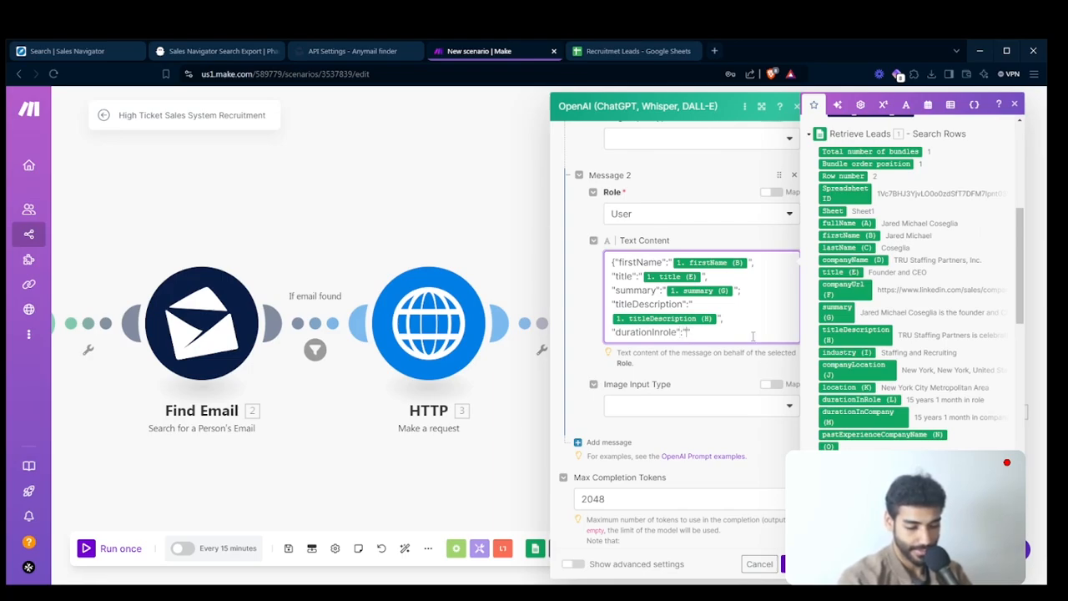
type(":\"")
left_click(859, 400)
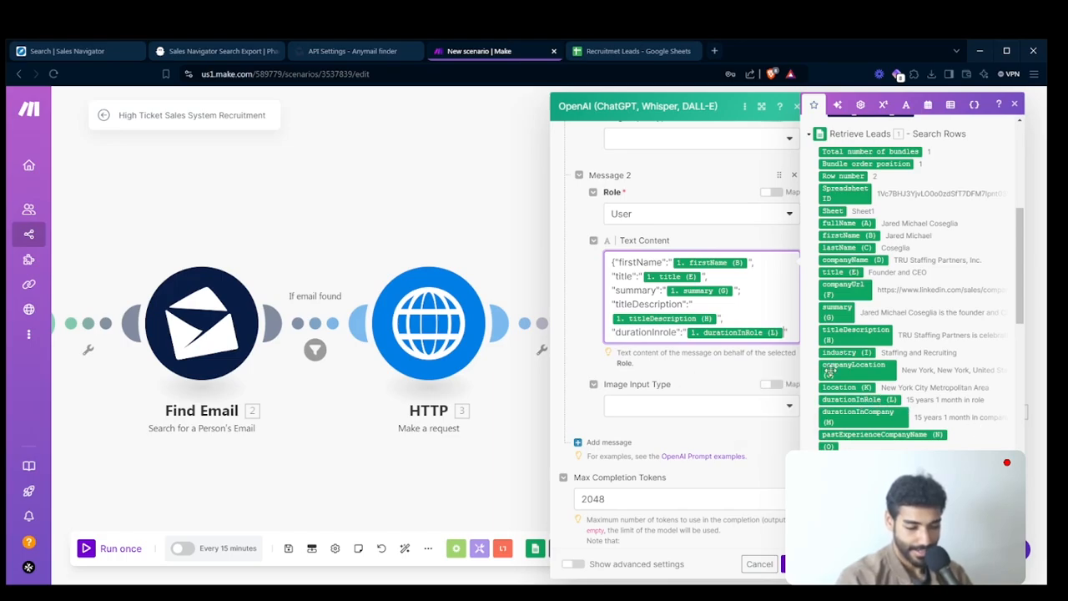
type("\"")
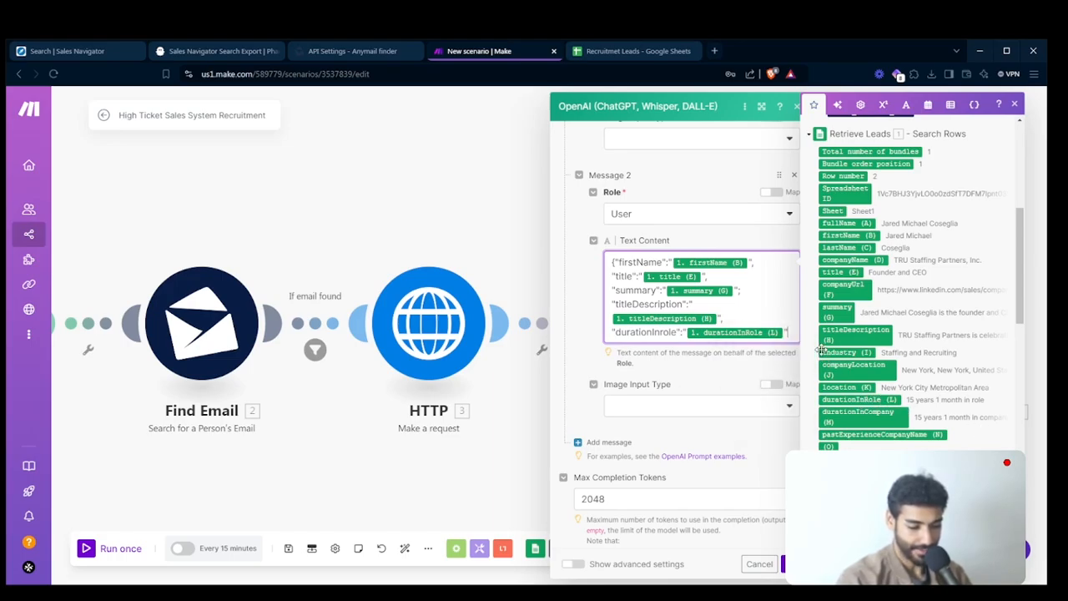
type(",")
- Add a "durationInCompany" entry mapped to pastExperienceCompanyName (N) from Retrieve Leads to the second message's JSON
key("Return")
type("\"du")
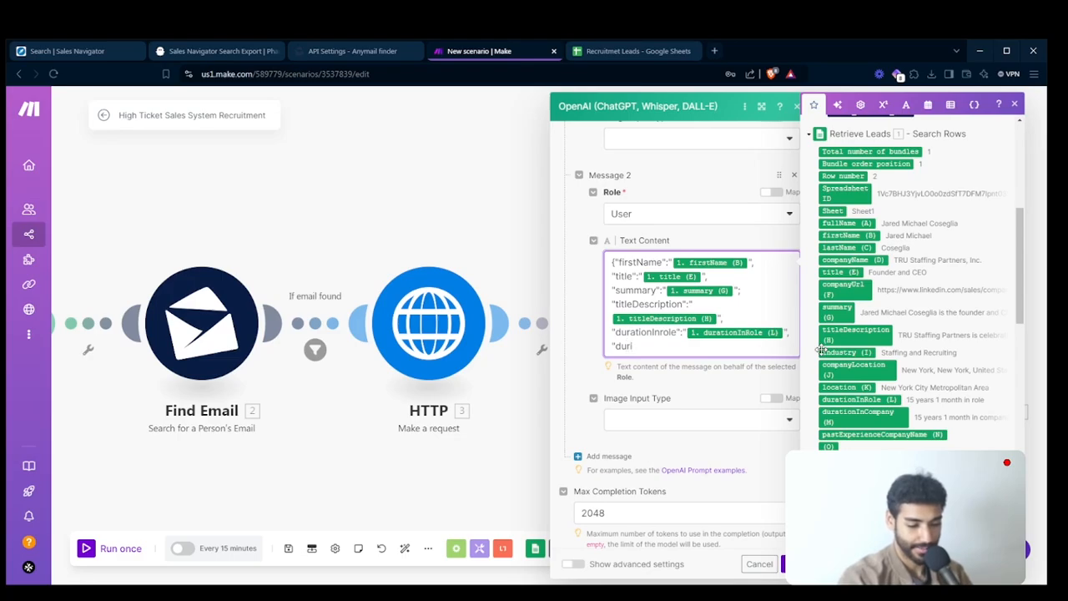
type("ration")
type("InCompanyNa")
key("BackSpace")
key("BackSpace")
type("\":\"")
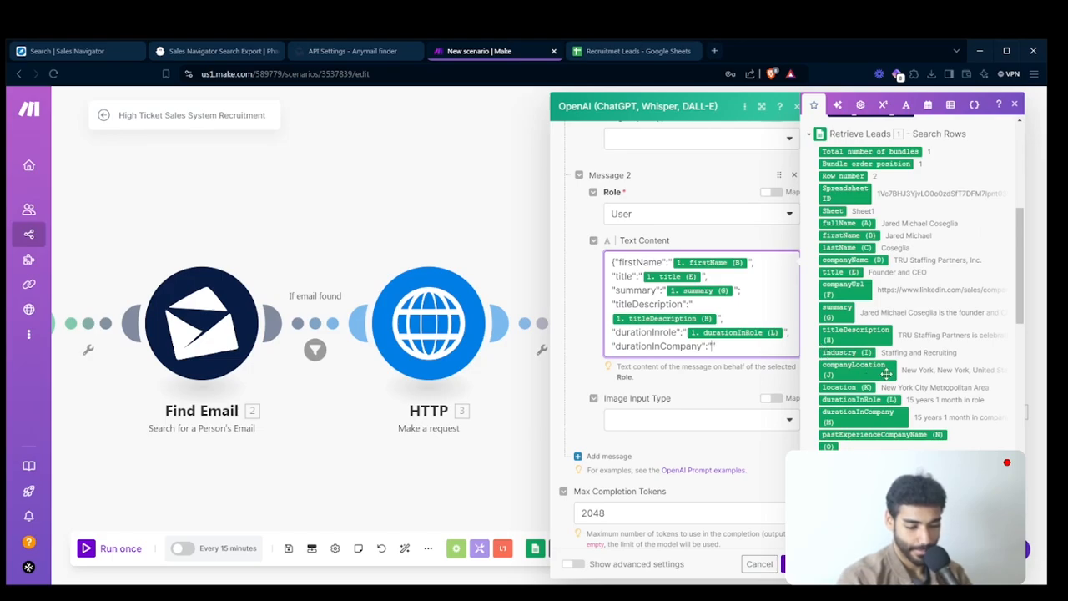
left_click(881, 434)
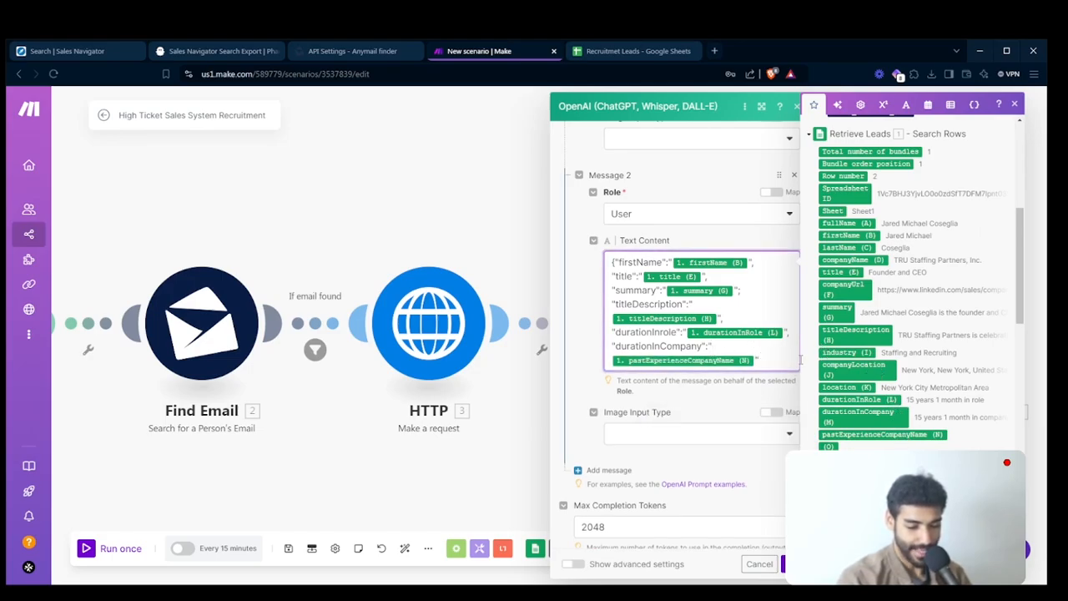
- Add a "websiteScrapedData" entry mapped to the Text parser's Text output and close the JSON object with a brace
type(",")
key("Return")
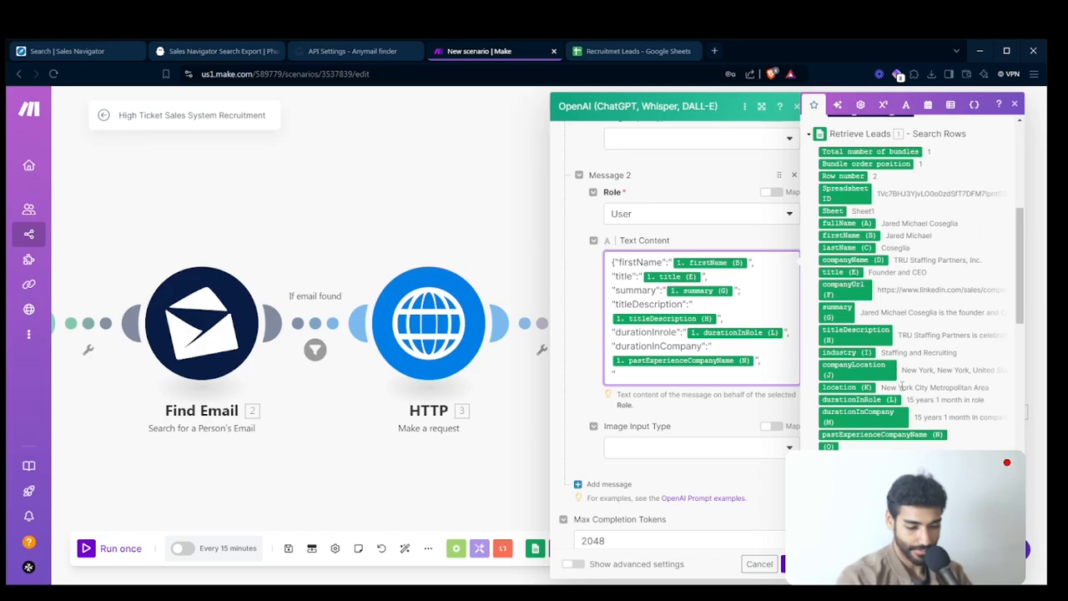
scroll(886, 260, "up", 10)
type("\"")
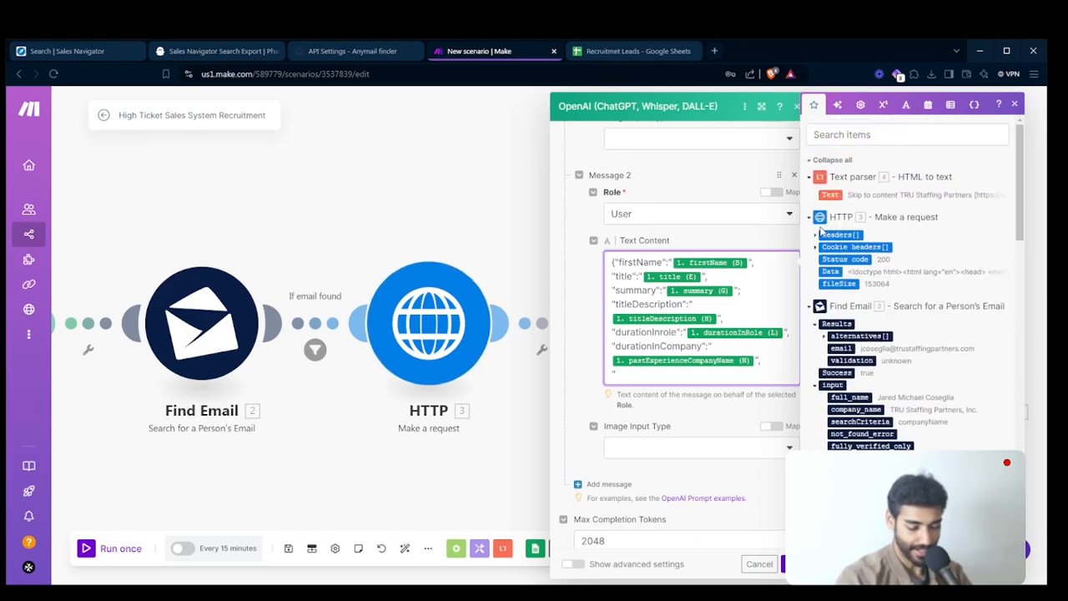
type("websiteSc")
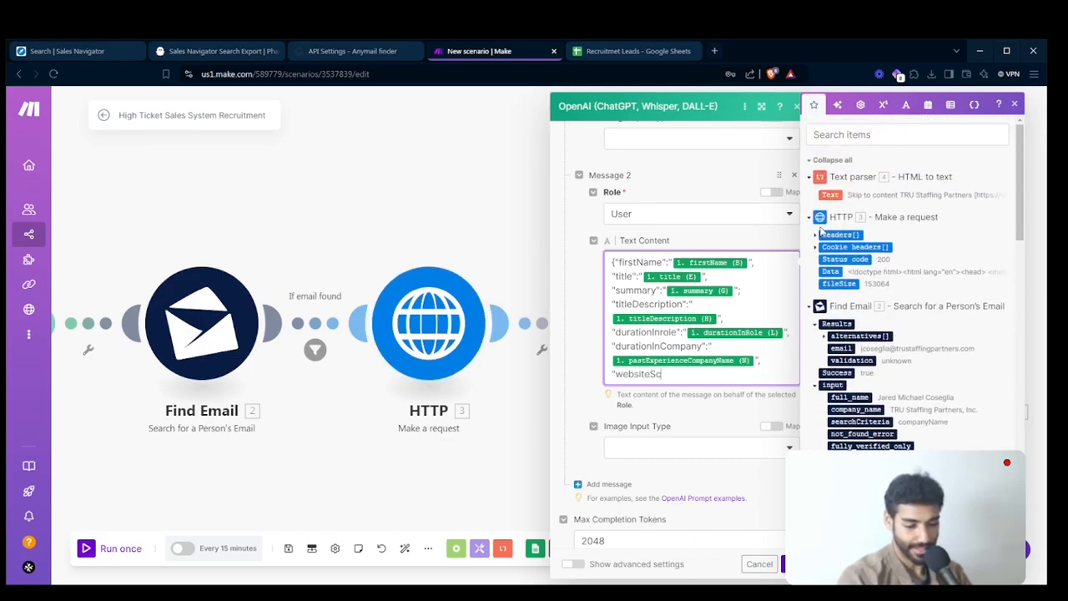
type("rapedData\":\"\"")
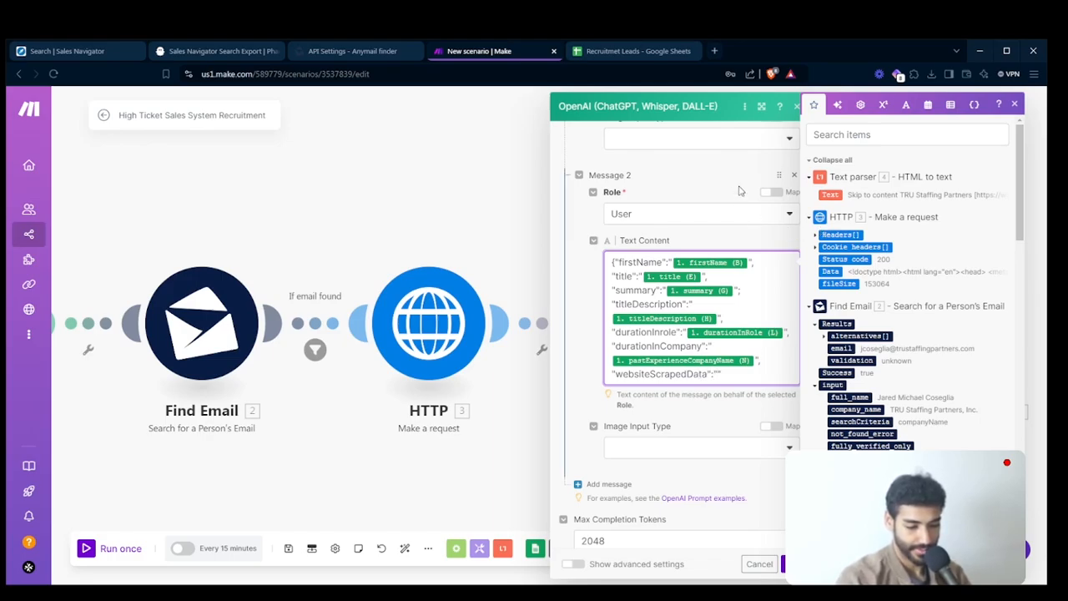
left_click(829, 194)
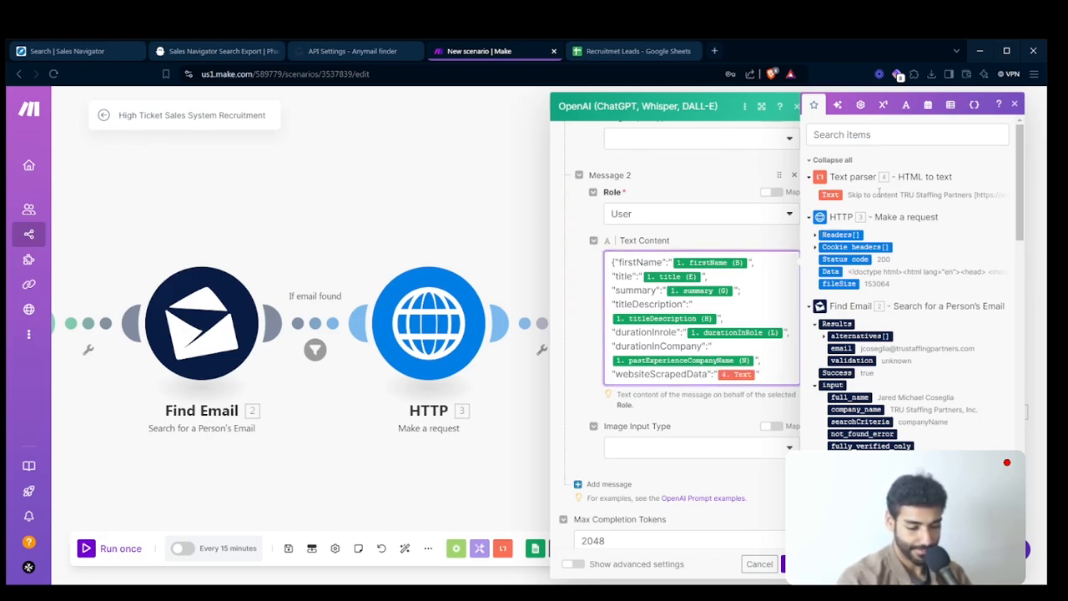
type("\"")
key("Return")
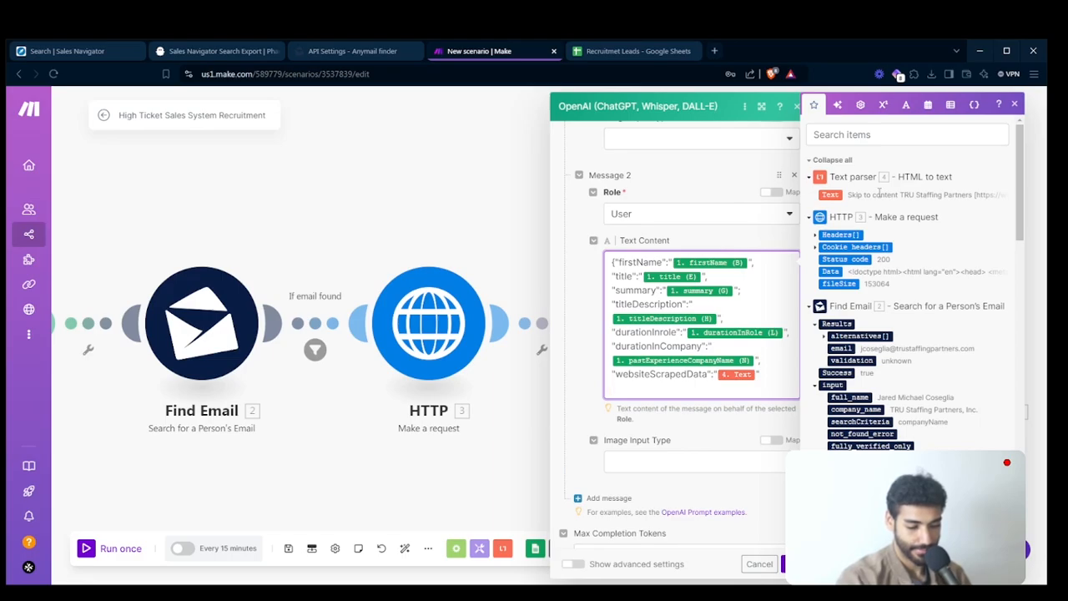
key("BackSpace")
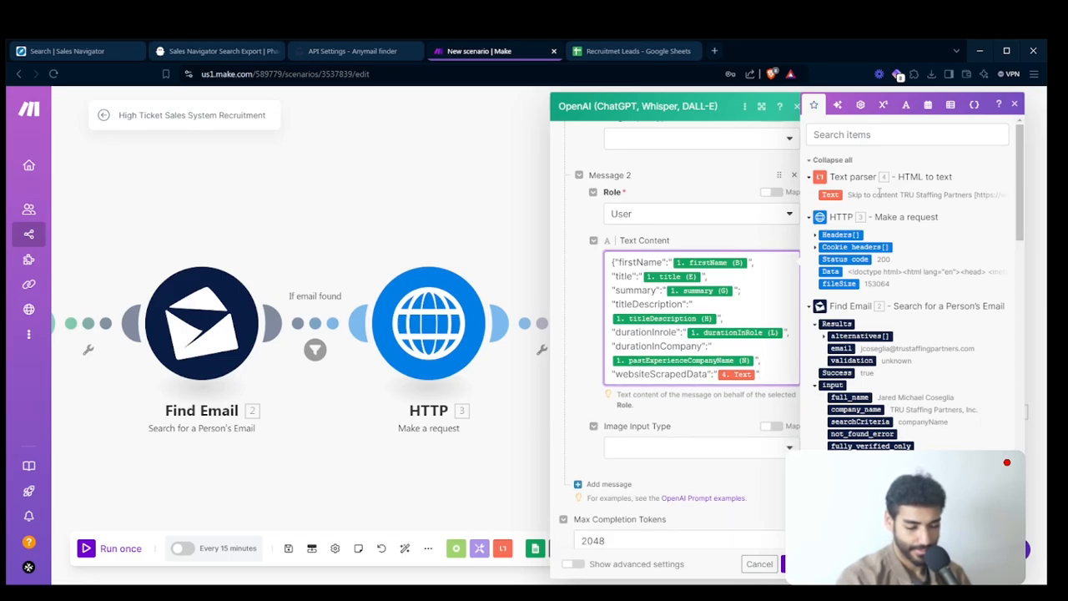
key("Return")
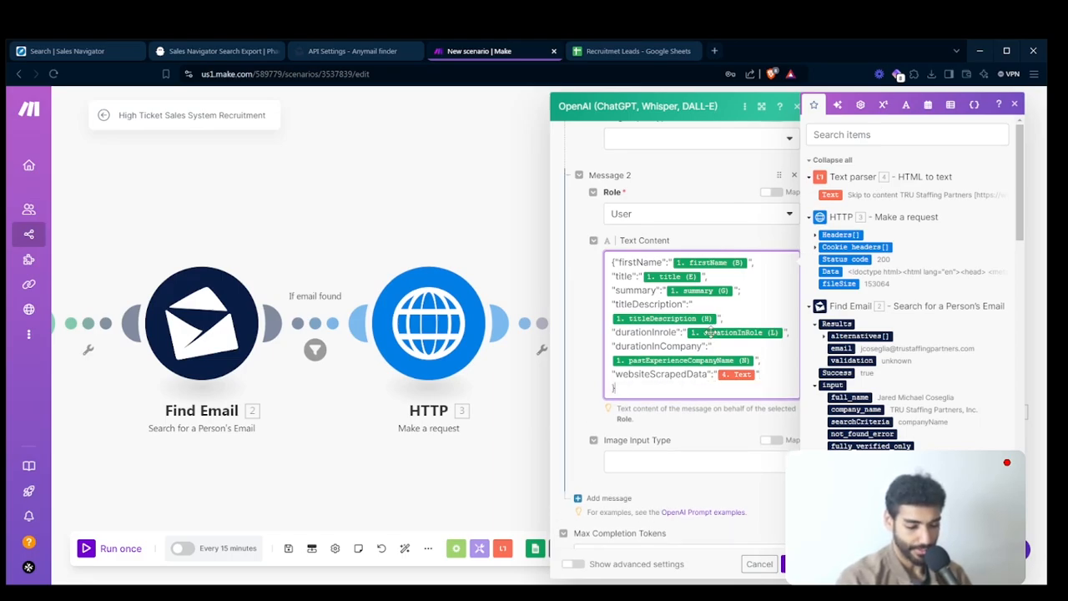
- Show the OpenAI module's advanced settings, set the temperature to 0.8 and save the module
scroll(634, 417, "down", 2)
left_click(574, 563)
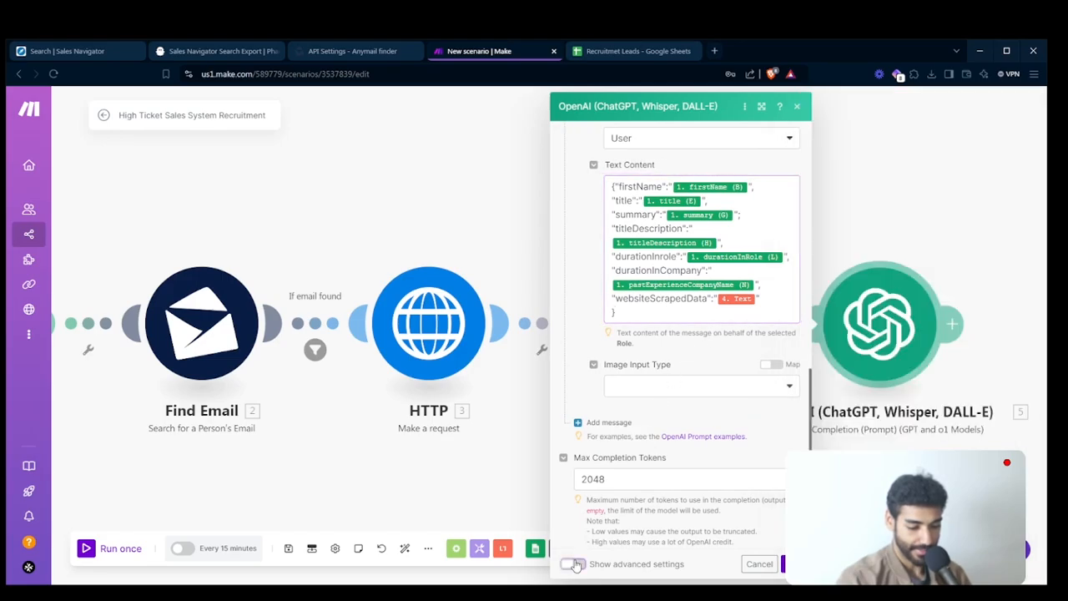
scroll(622, 505, "down", 4)
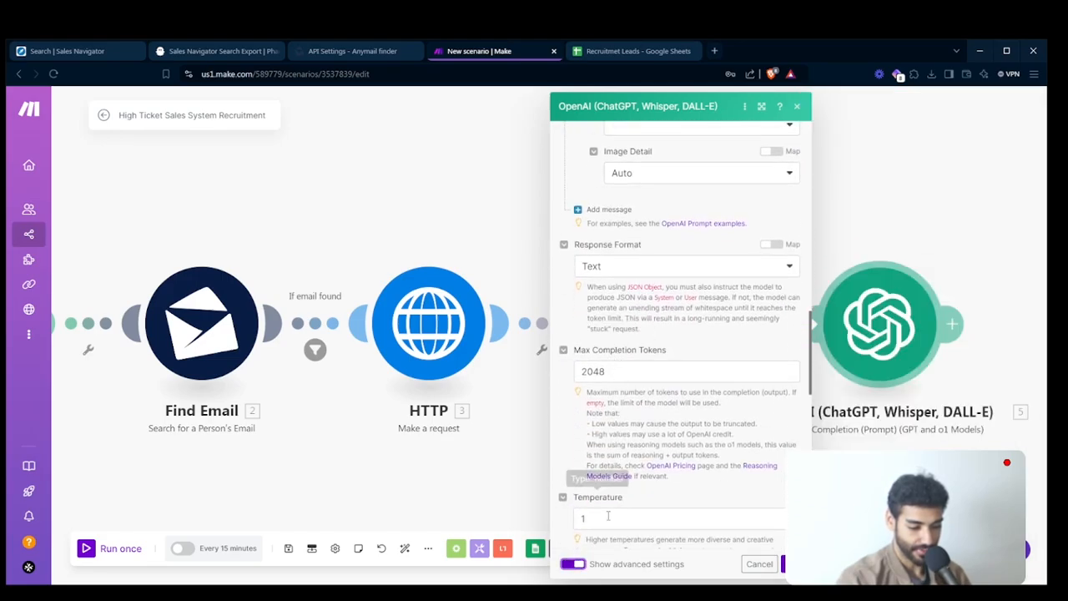
left_click(603, 521)
key("BackSpace")
type("0.")
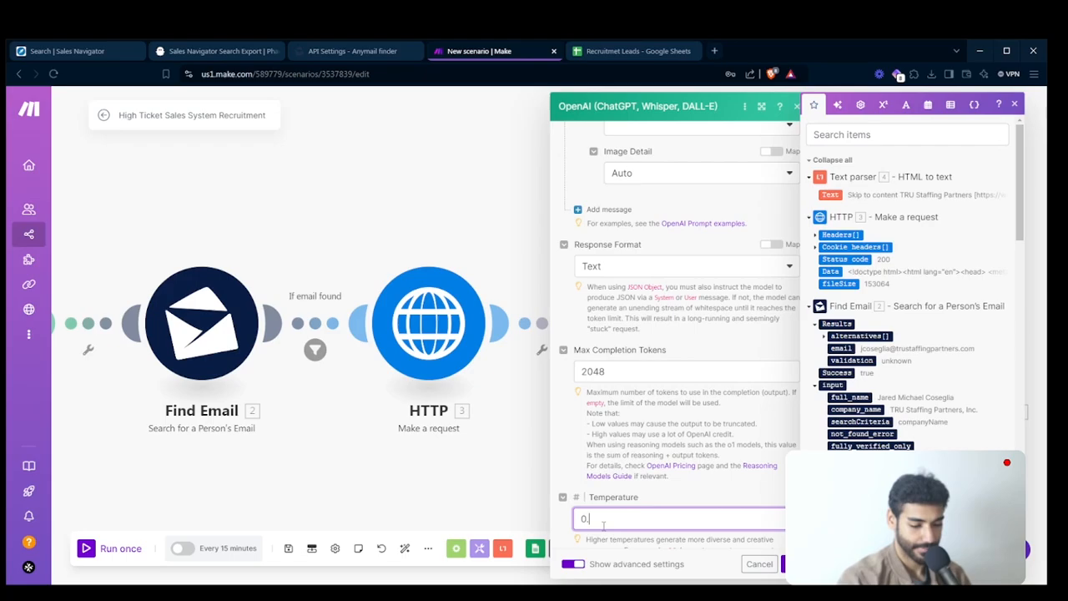
type("8")
scroll(692, 301, "up", 10)
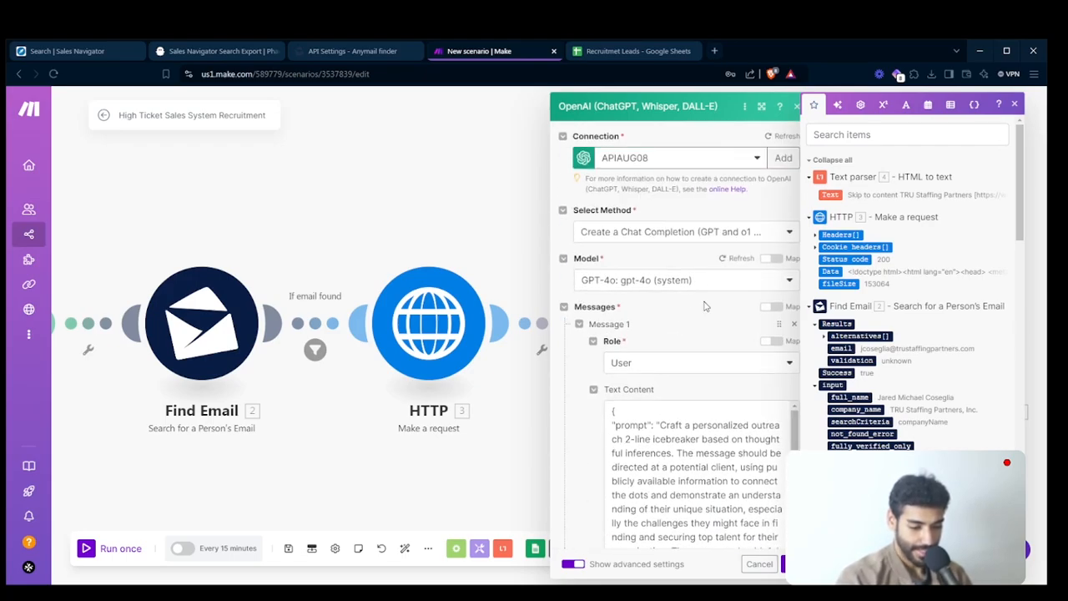
left_click(792, 564)
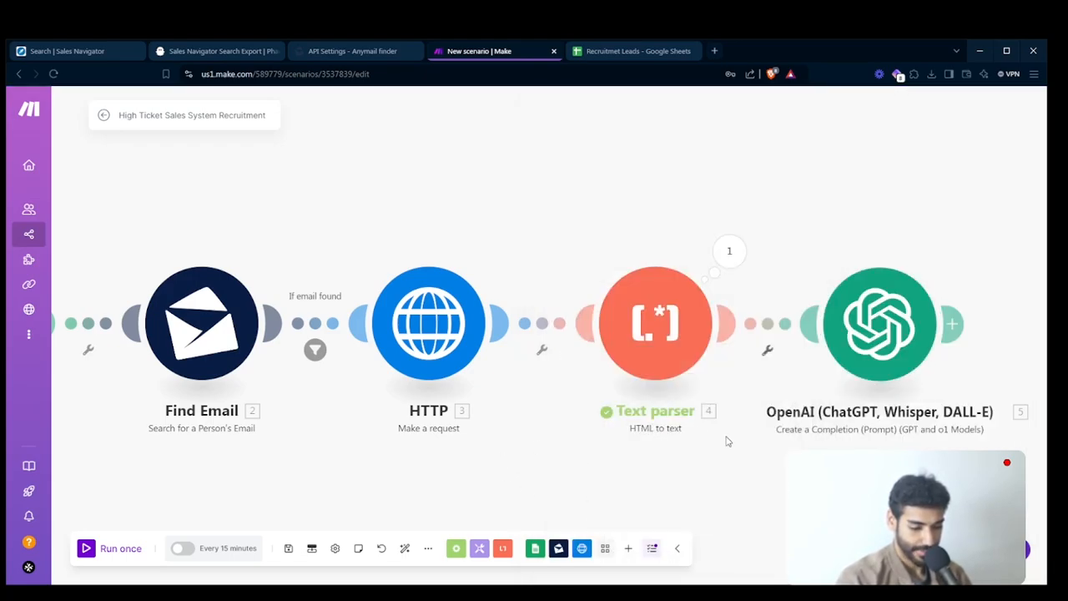
- Examine how the company names are written in the companyName column of the Recruitmet Leads sheet
left_click_drag(725, 436, 479, 427)
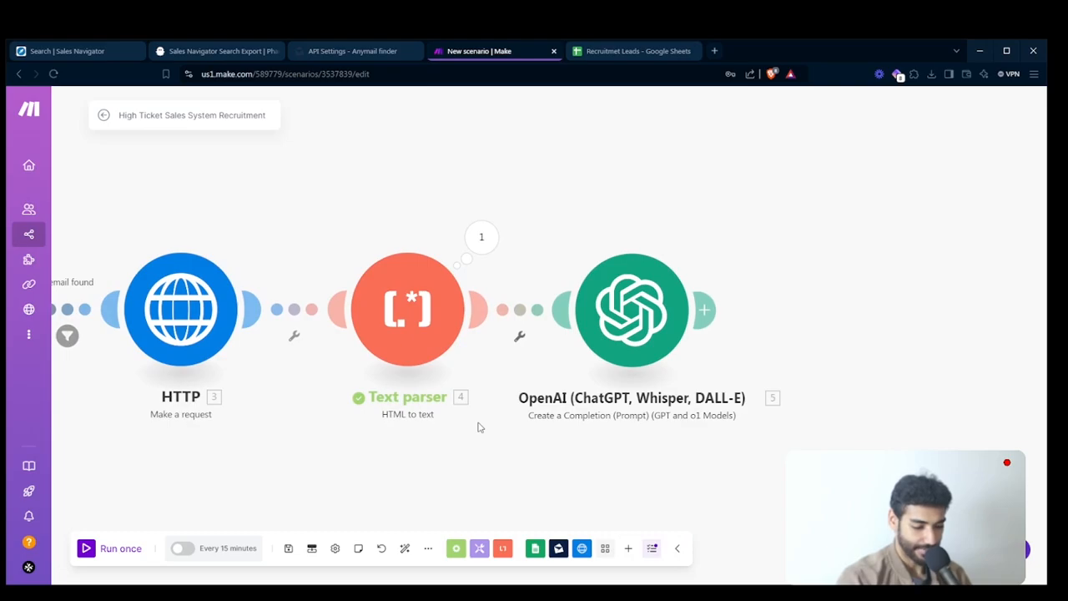
left_click_drag(400, 238, 409, 195)
left_click(631, 60)
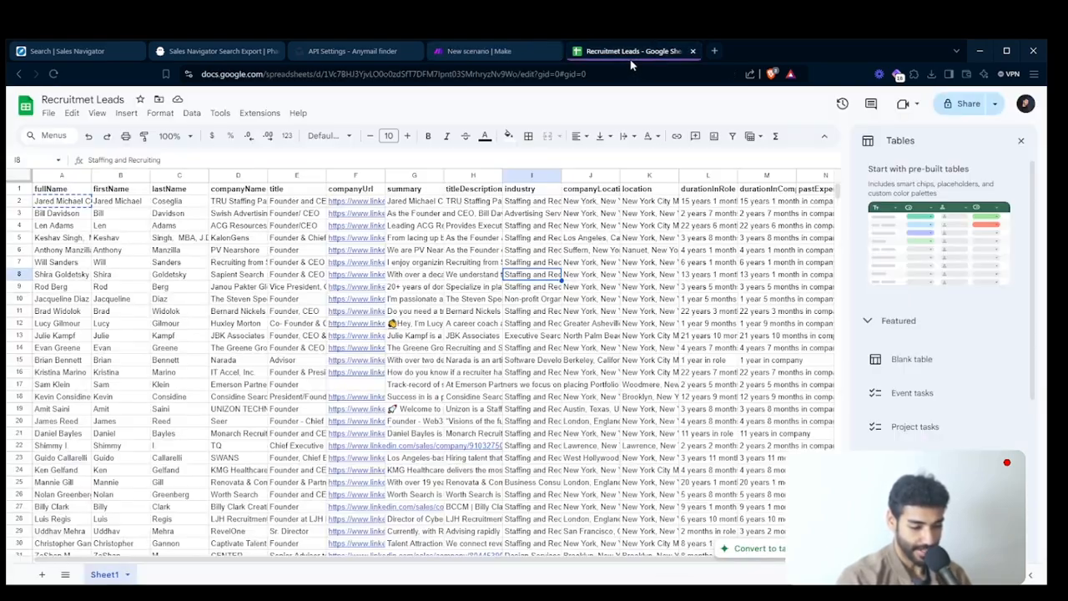
double_click(249, 201)
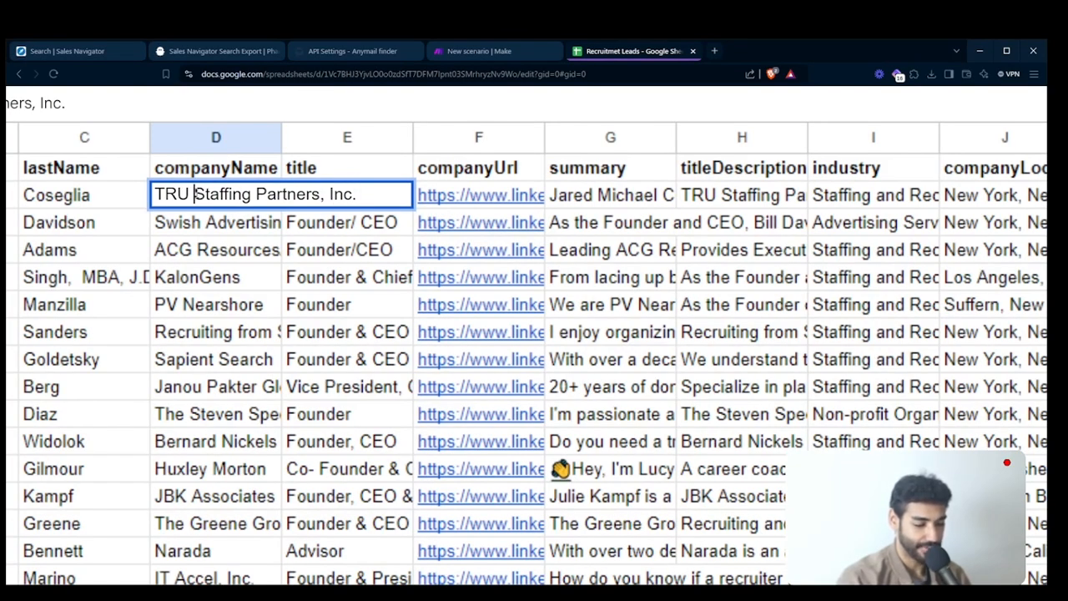
left_click_drag(193, 194, 239, 195)
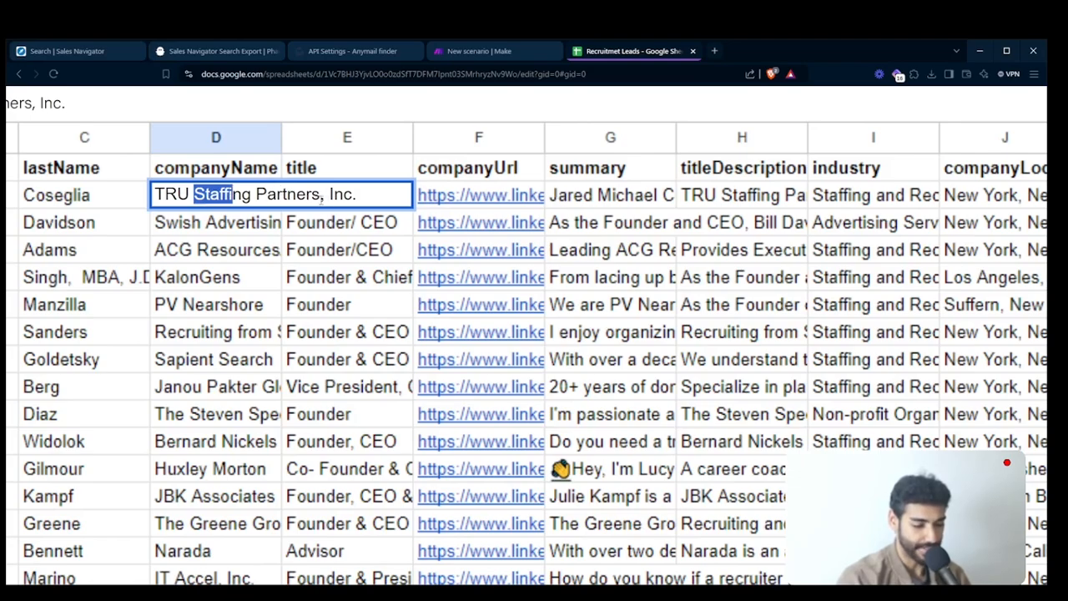
left_click(366, 193)
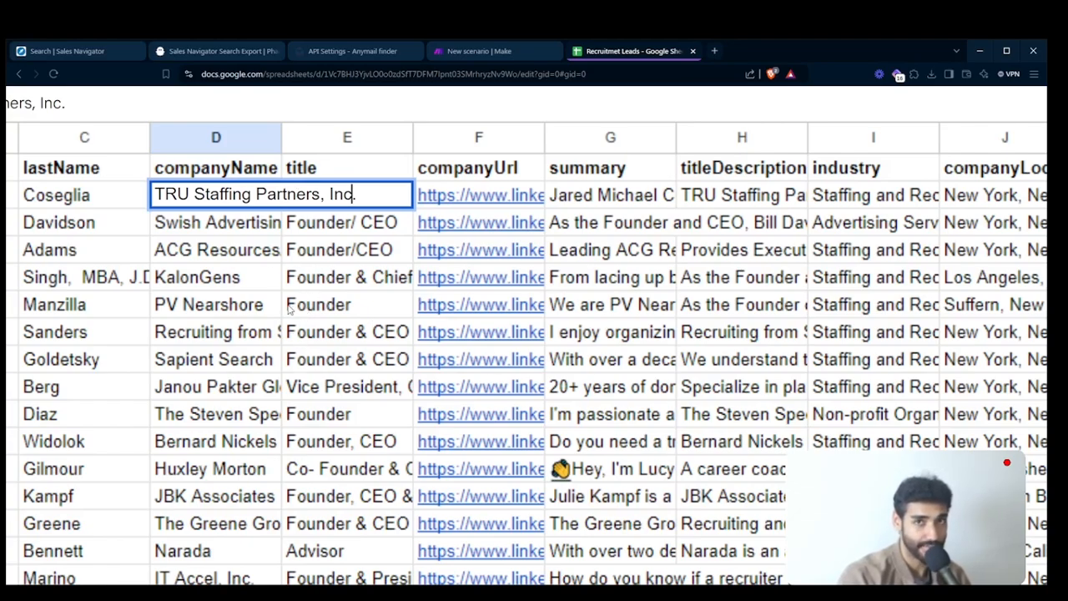
left_click(213, 304)
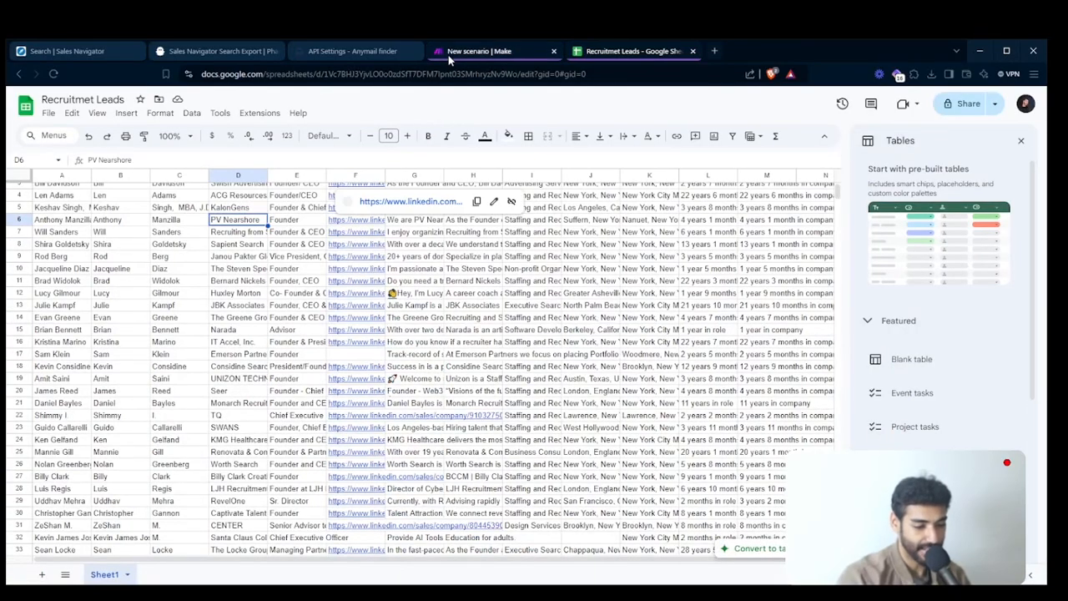
- Return to the Make scenario and move the OpenAI module farther away from the Text parser module
left_click(479, 51)
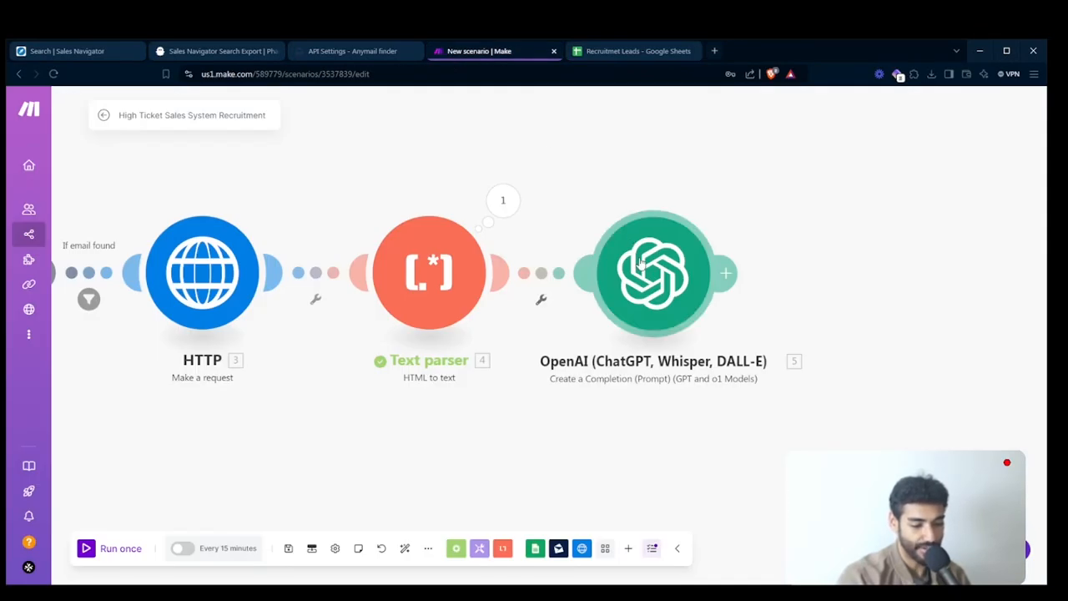
left_click_drag(639, 260, 761, 257)
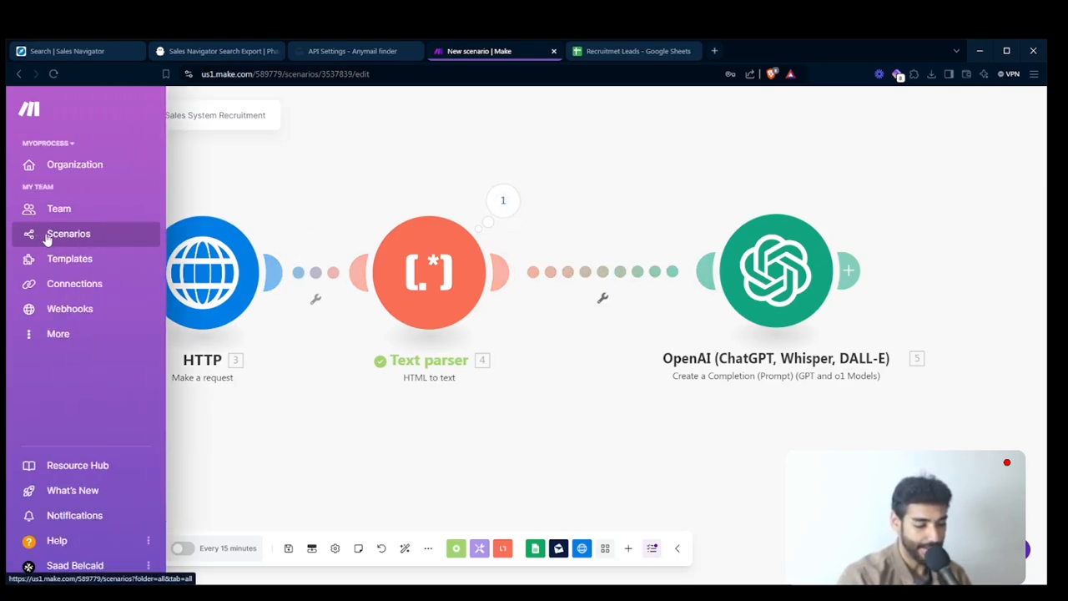
- Open the scenarios list in a separate browser tab and search all scenarios for "comp"
middle_click(46, 239)
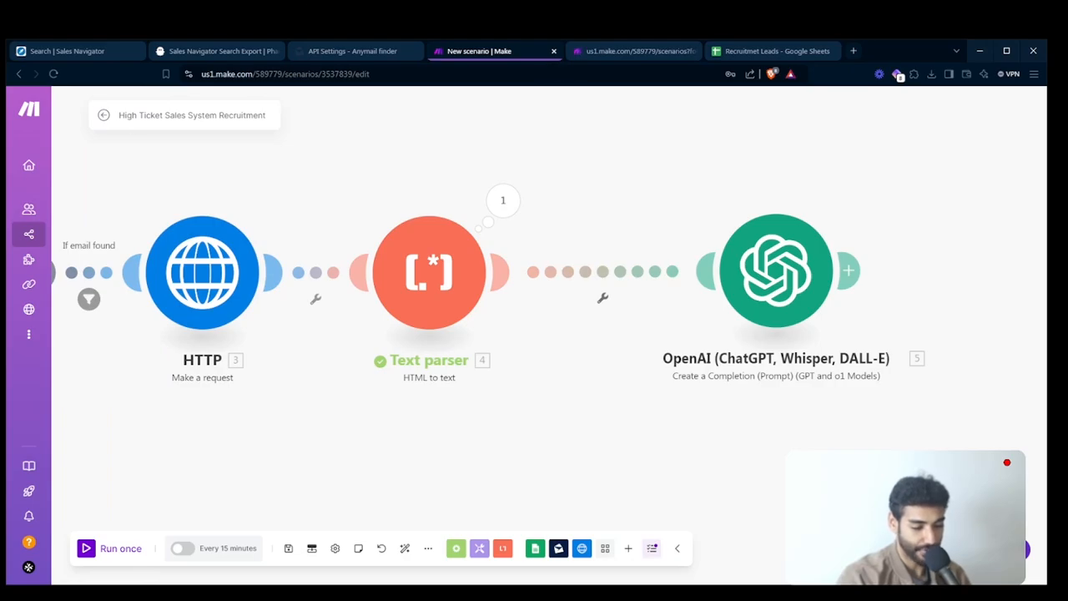
left_click(2, 337)
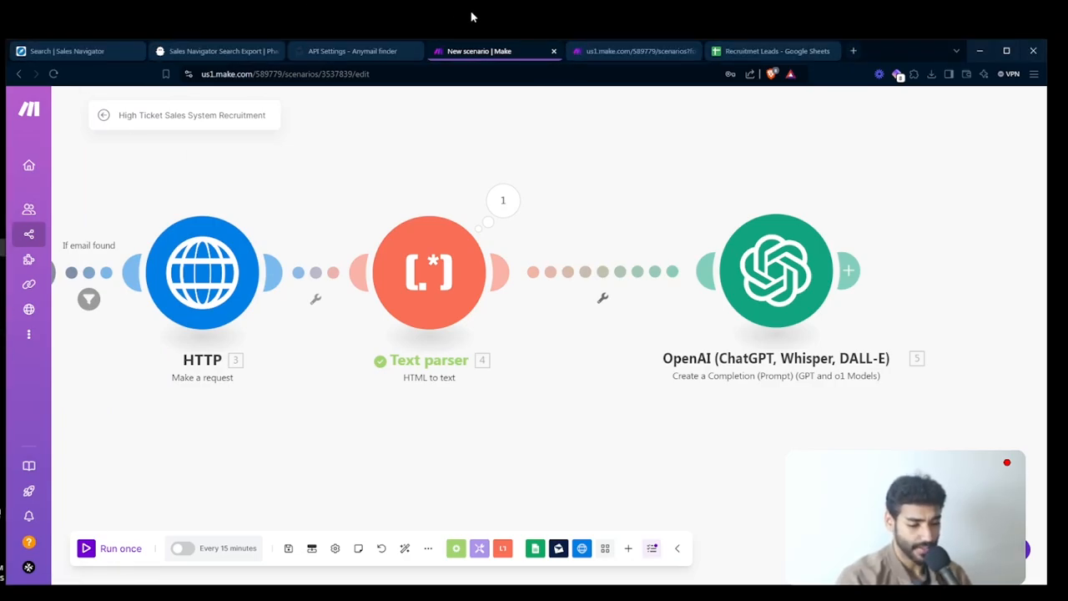
left_click(614, 53)
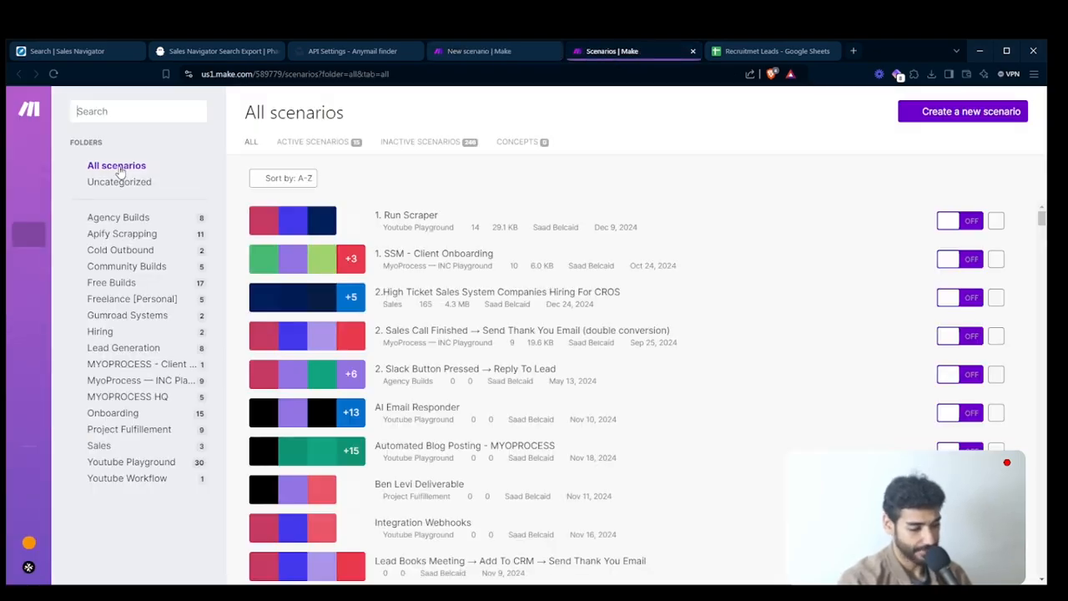
type("comp")
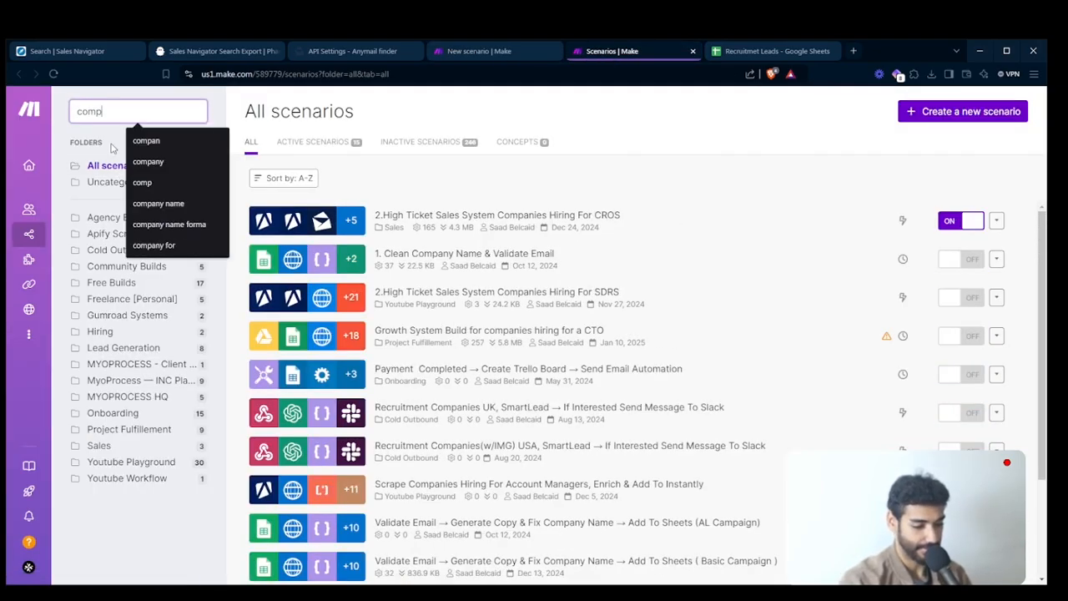
- Copy the Company Name Formatter module from the "1. Clean Company Name & Validate Email" scenario and insert it between Text parser and OpenAI in the recruitment scenario
left_click(474, 268)
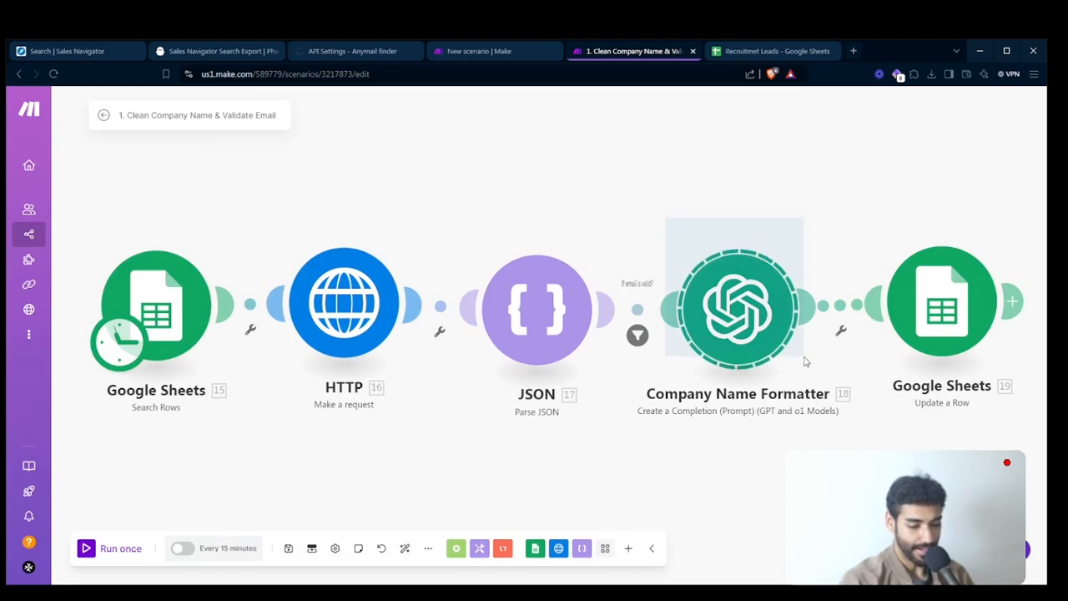
left_click(551, 48)
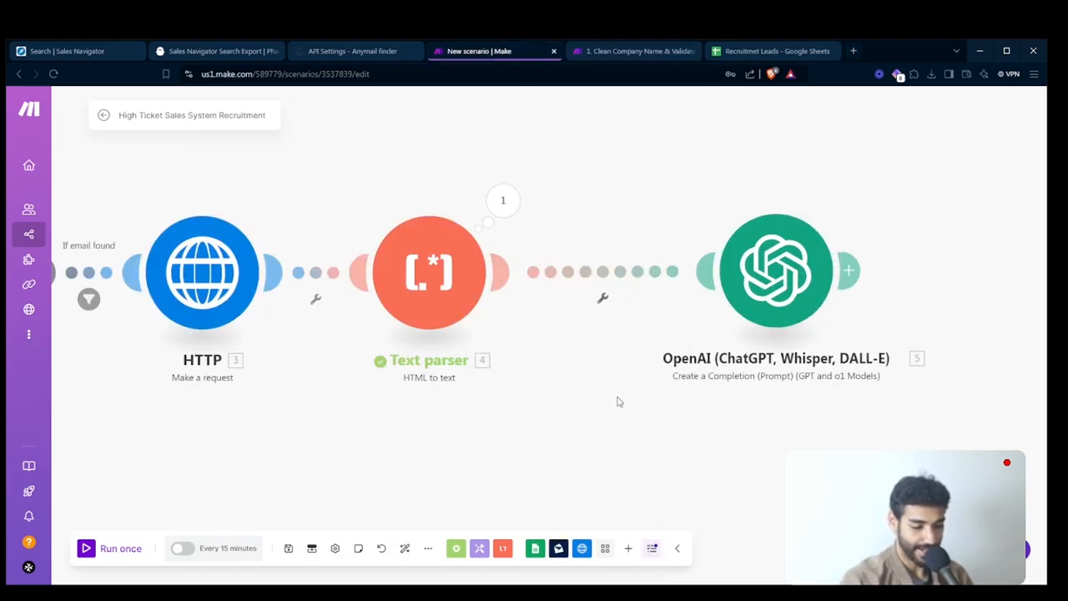
key("ctrl+v")
left_click_drag(815, 344, 818, 288)
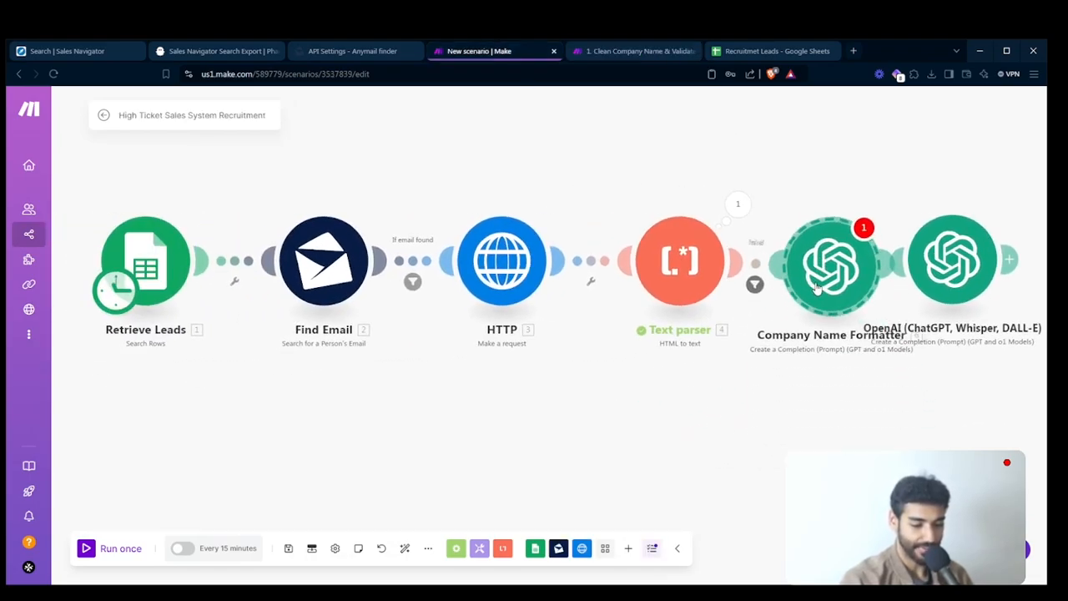
- Remove the condition and label from the filter before Company Name Formatter, and auto-align the scenario's modules
left_click(754, 284)
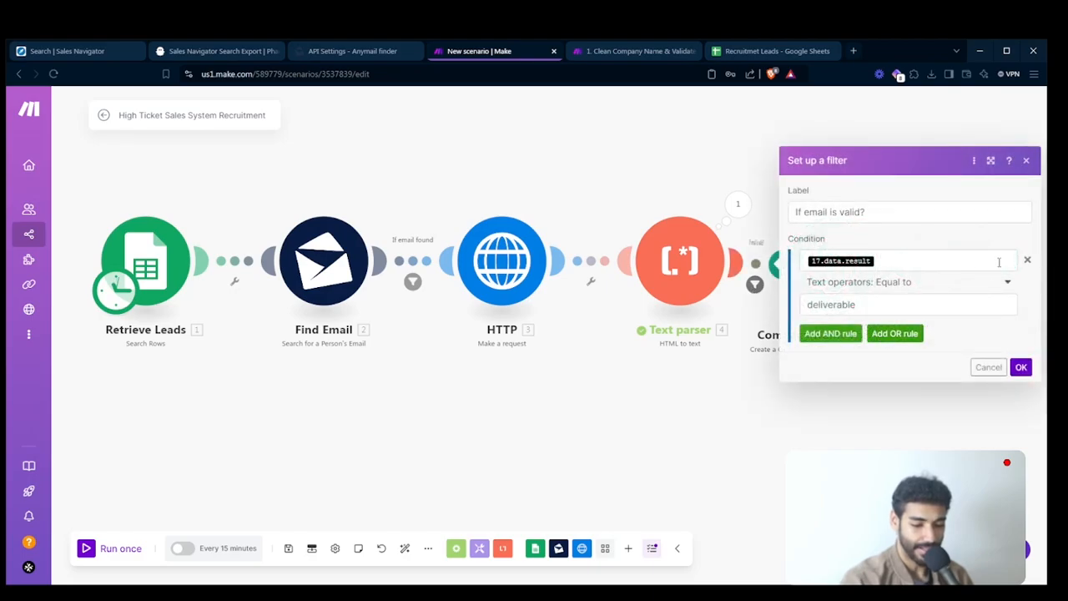
left_click(1027, 259)
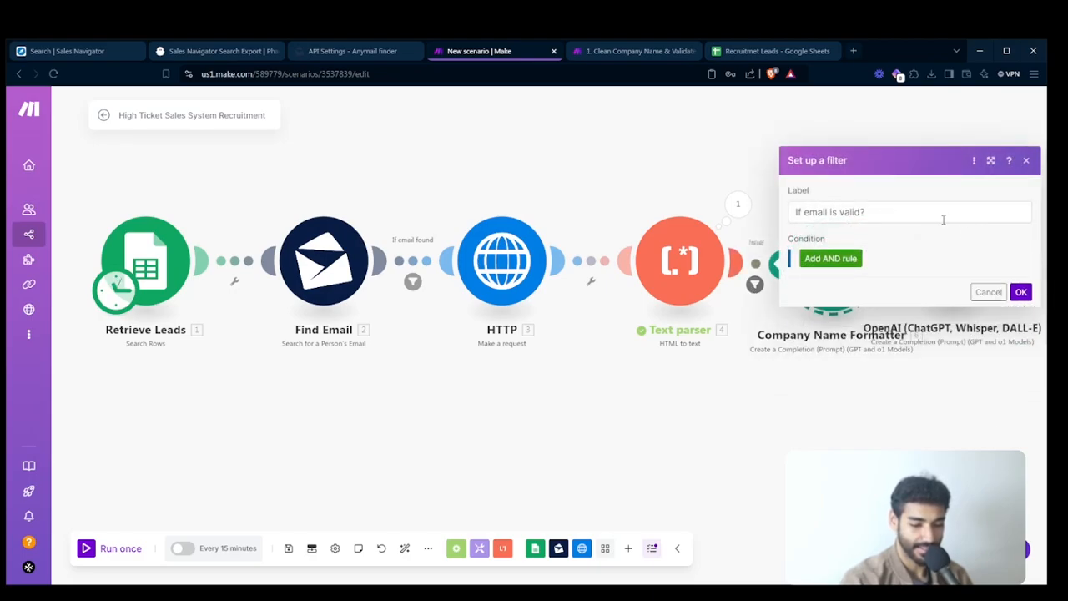
left_click(943, 220)
key("ctrl+a")
key("BackSpace")
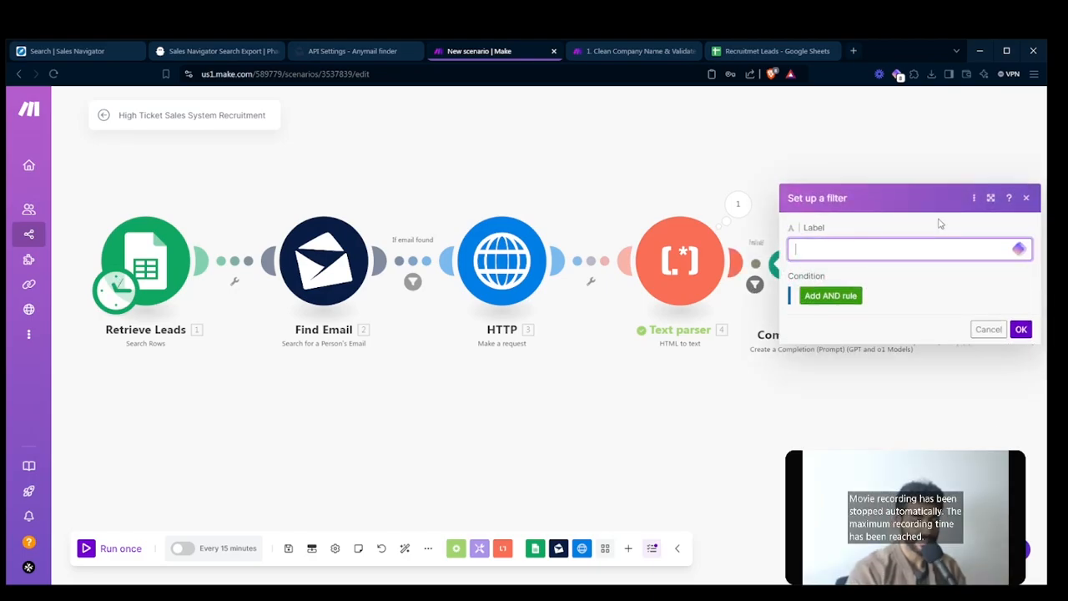
left_click(1020, 328)
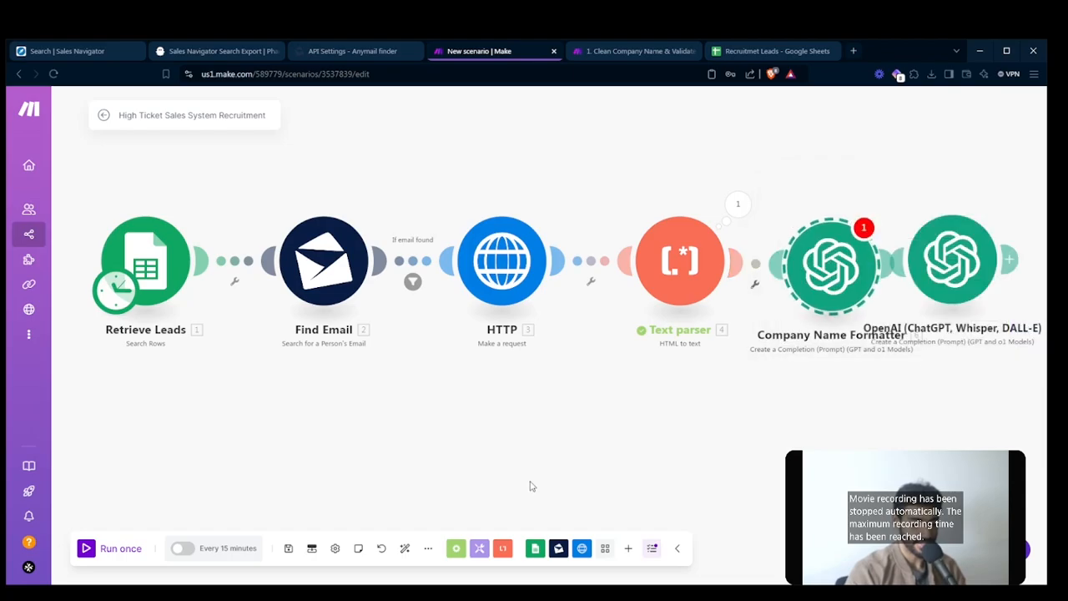
left_click(405, 547)
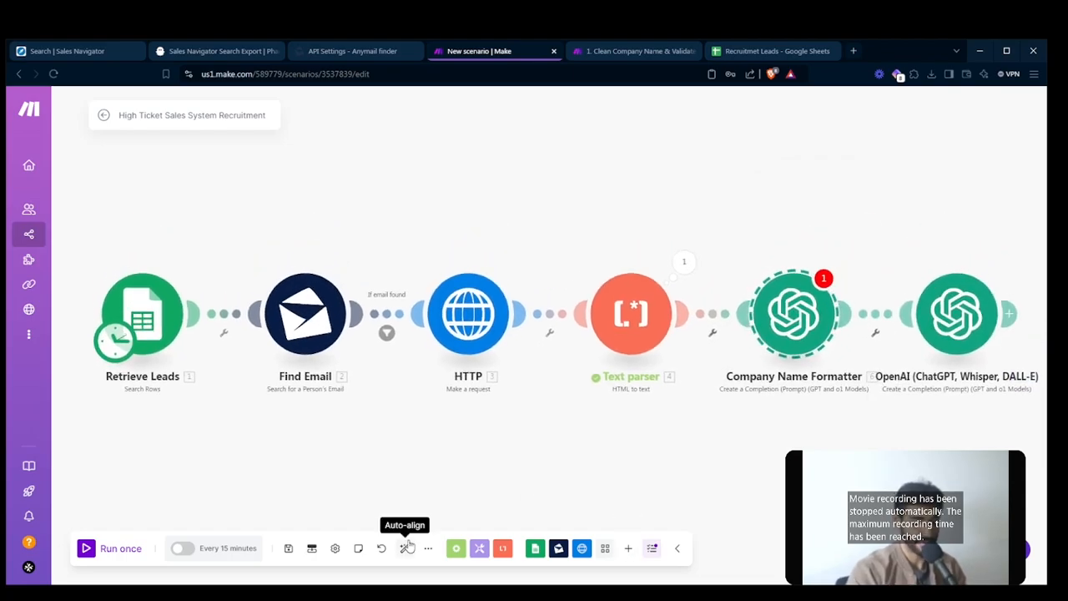
left_click(858, 423)
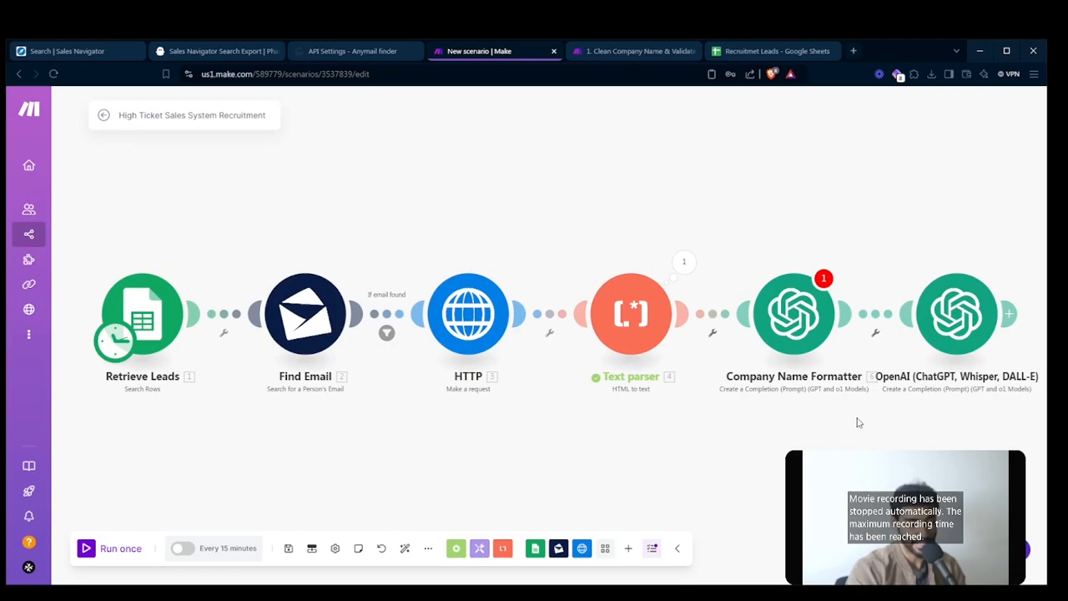
- Examine the Company Name Formatter's normalization prompt, its mapped variables and the example messages
left_click_drag(858, 422, 629, 408)
left_click(734, 296)
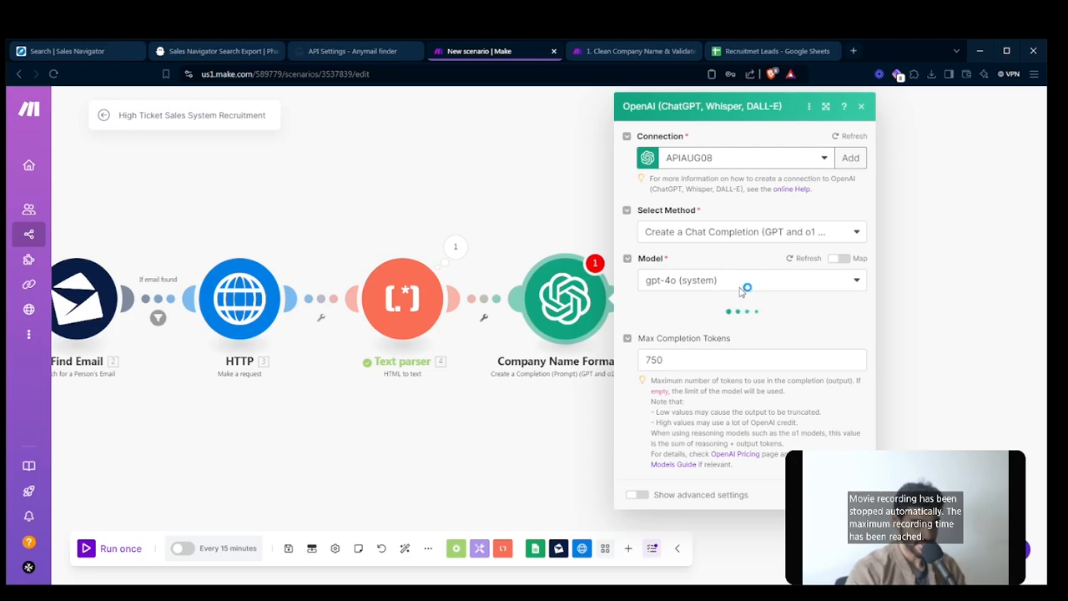
scroll(739, 290, "down", 8)
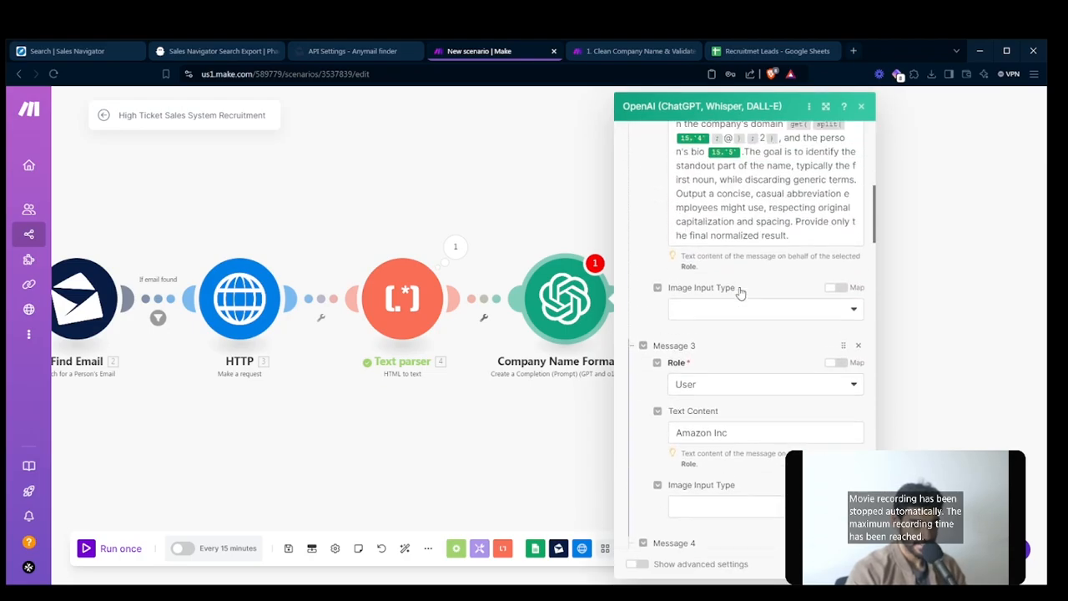
scroll(739, 292, "up", 2)
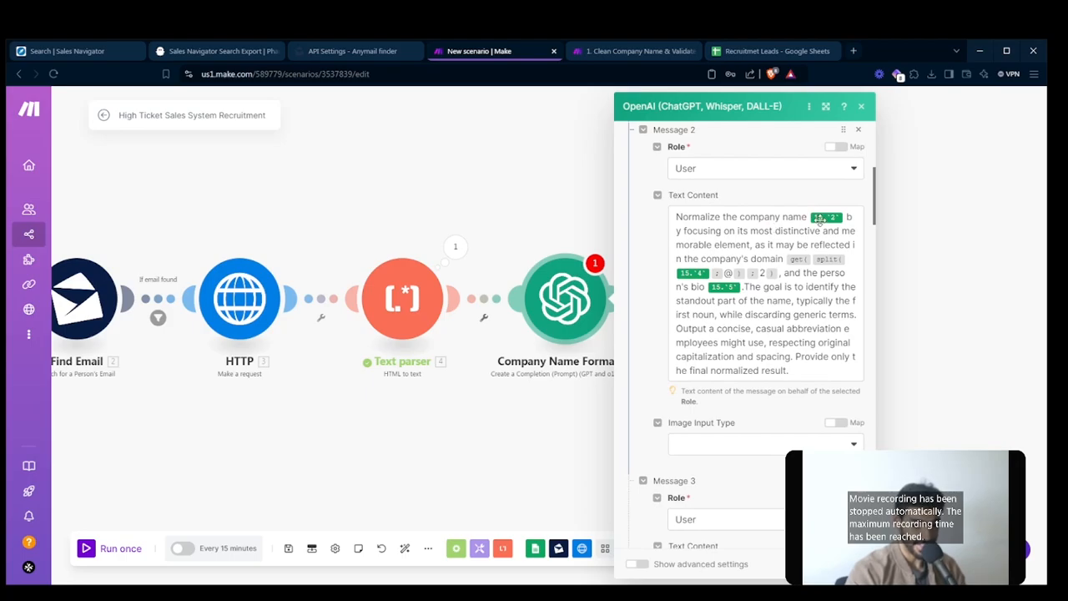
left_click(773, 300)
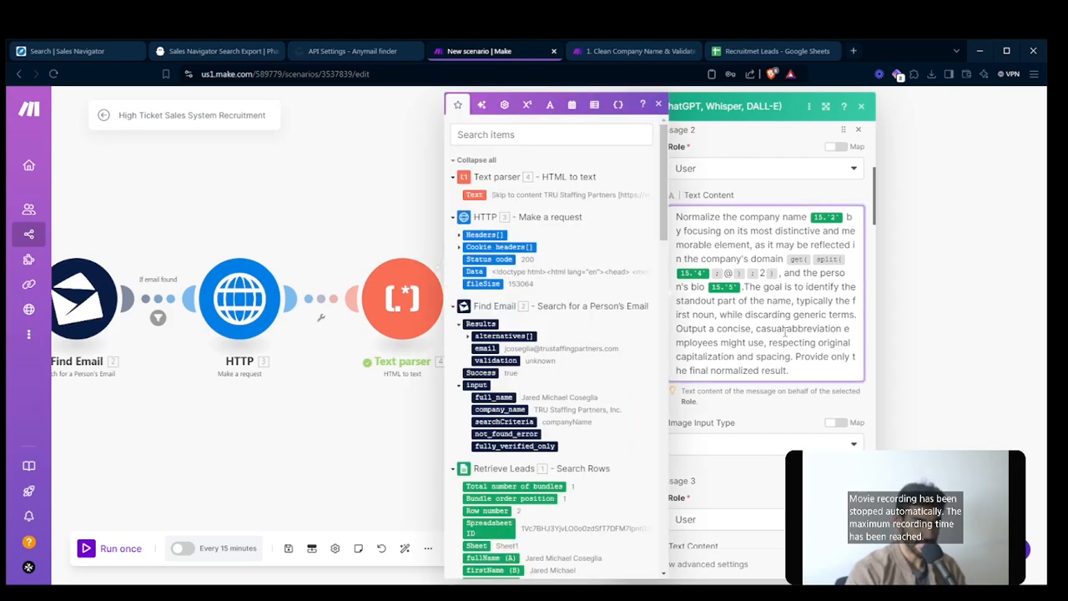
scroll(784, 331, "up", 4)
scroll(784, 332, "down", 2)
left_click(750, 427)
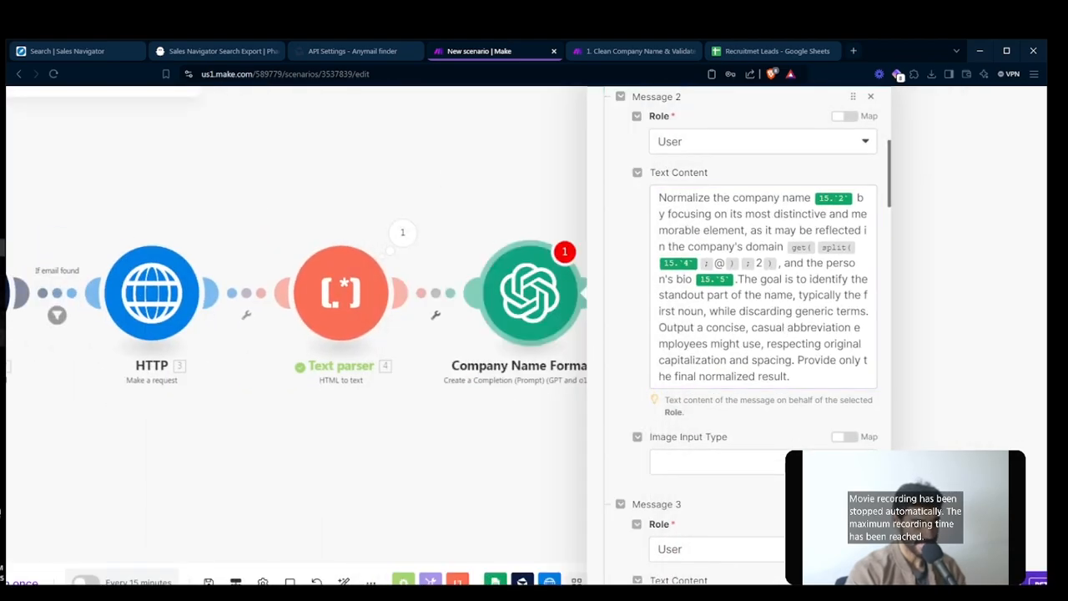
left_click(2, 338)
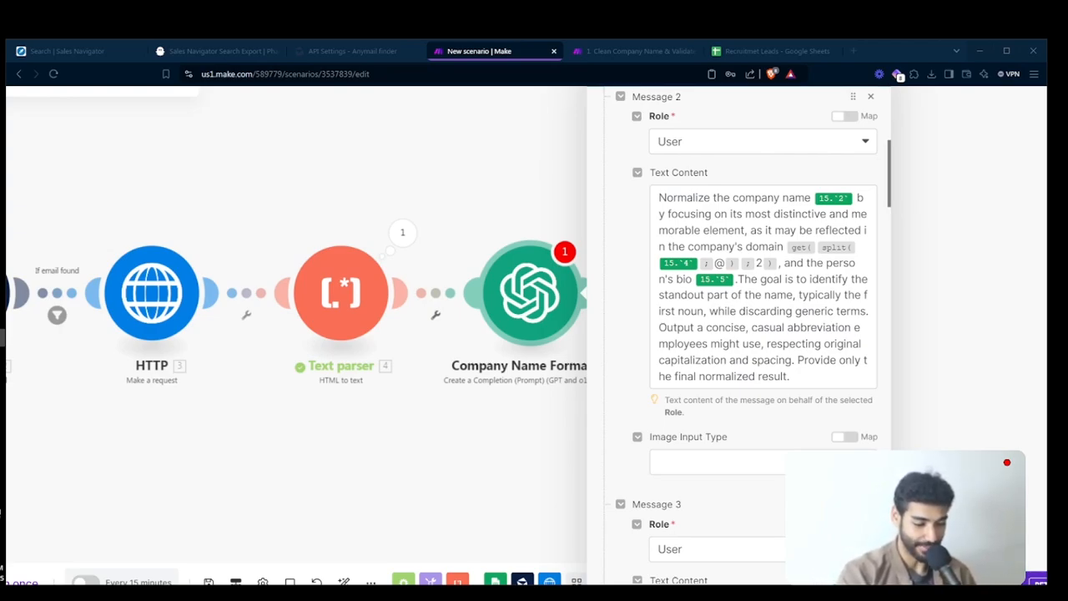
left_click(128, 372)
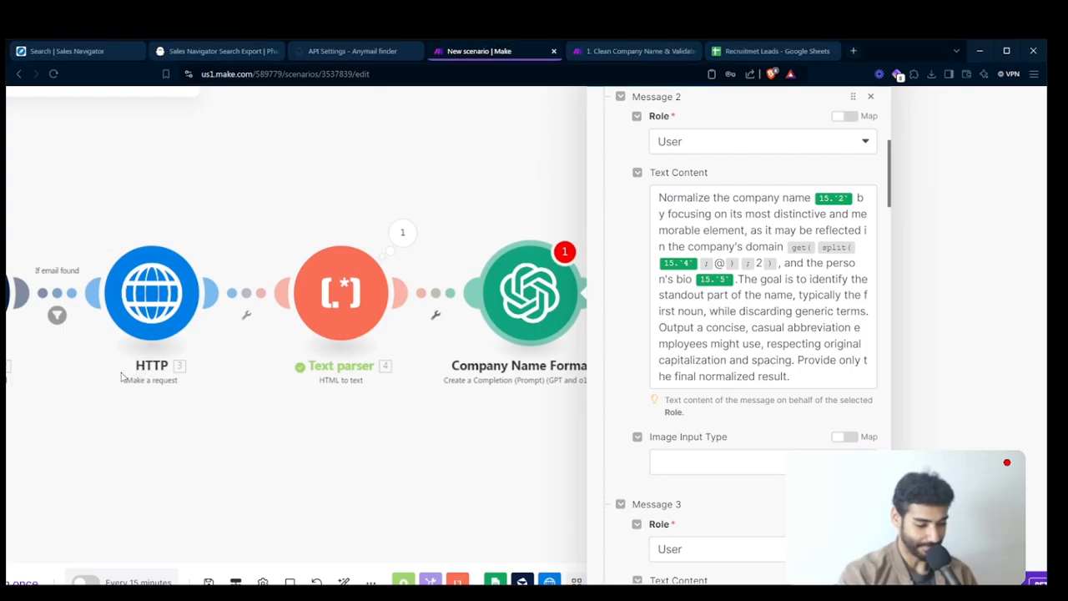
- In Message 2 of Company Name Formatter, replace the outdated company name variable with companyName (D) from Retrieve Leads
left_click(494, 303)
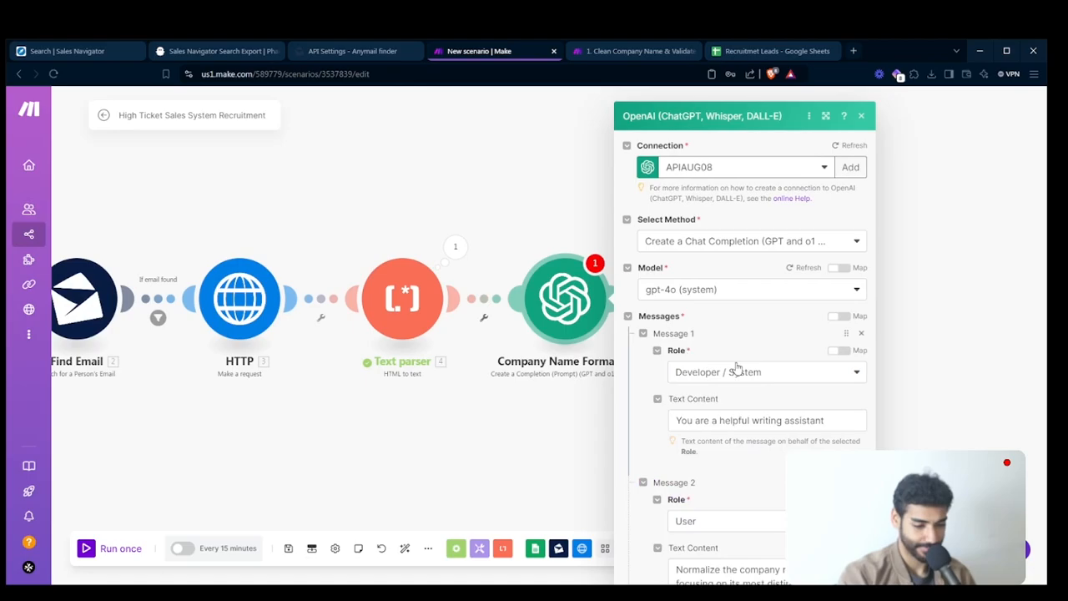
scroll(737, 365, "down", 10)
scroll(730, 302, "up", 3)
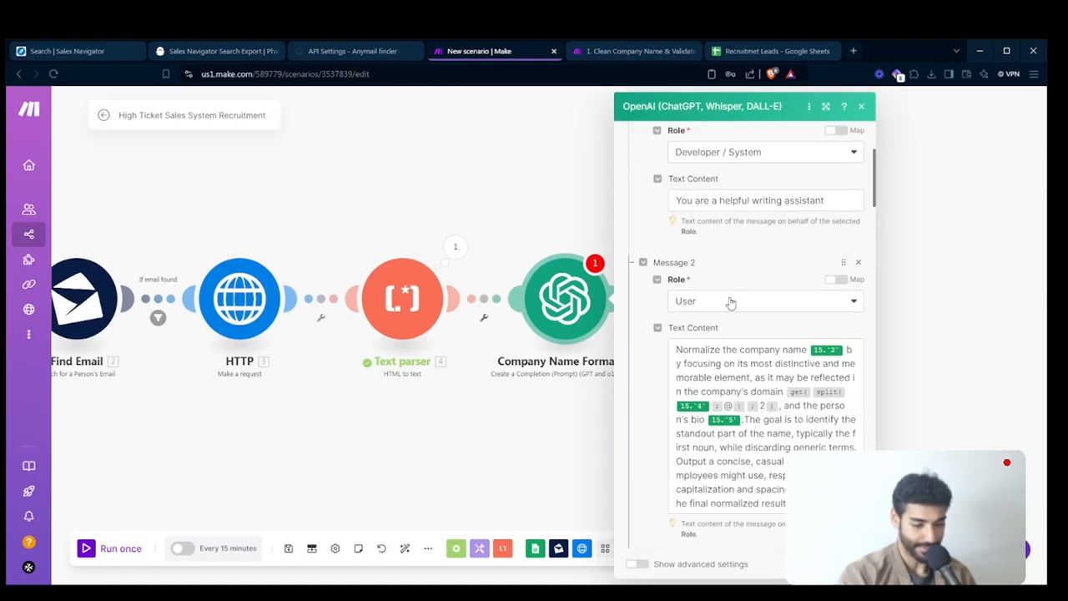
left_click(845, 348)
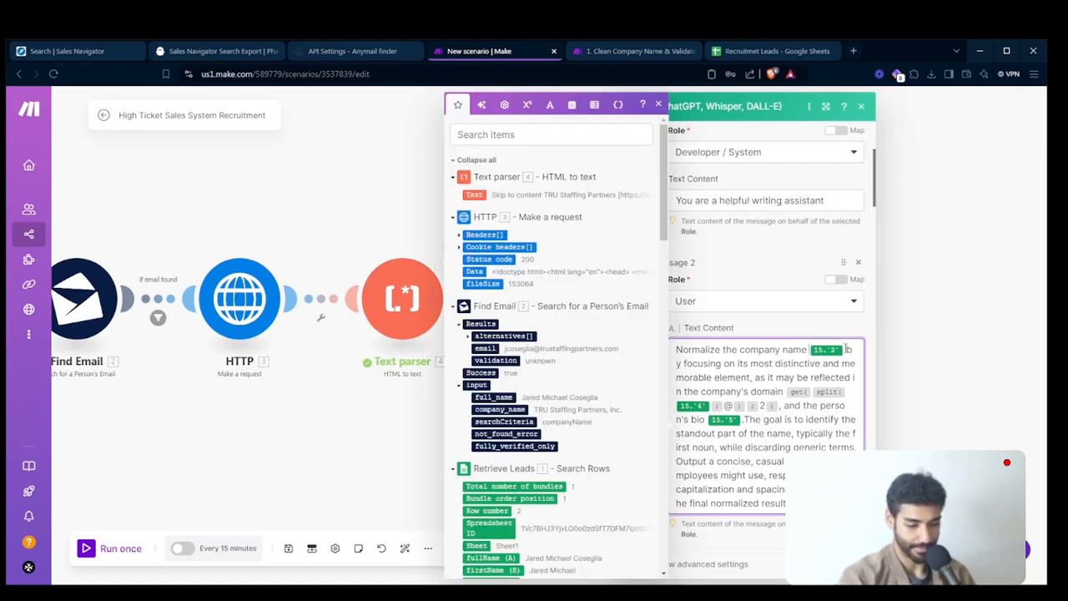
key("BackSpace")
key("BackSpace")
scroll(546, 448, "down", 4)
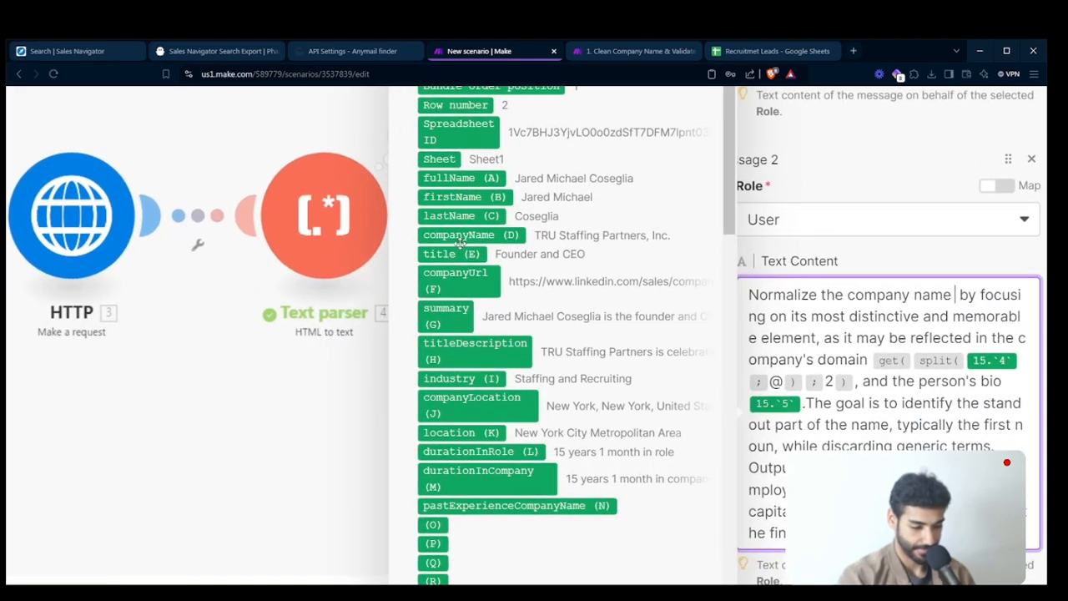
left_click(460, 235)
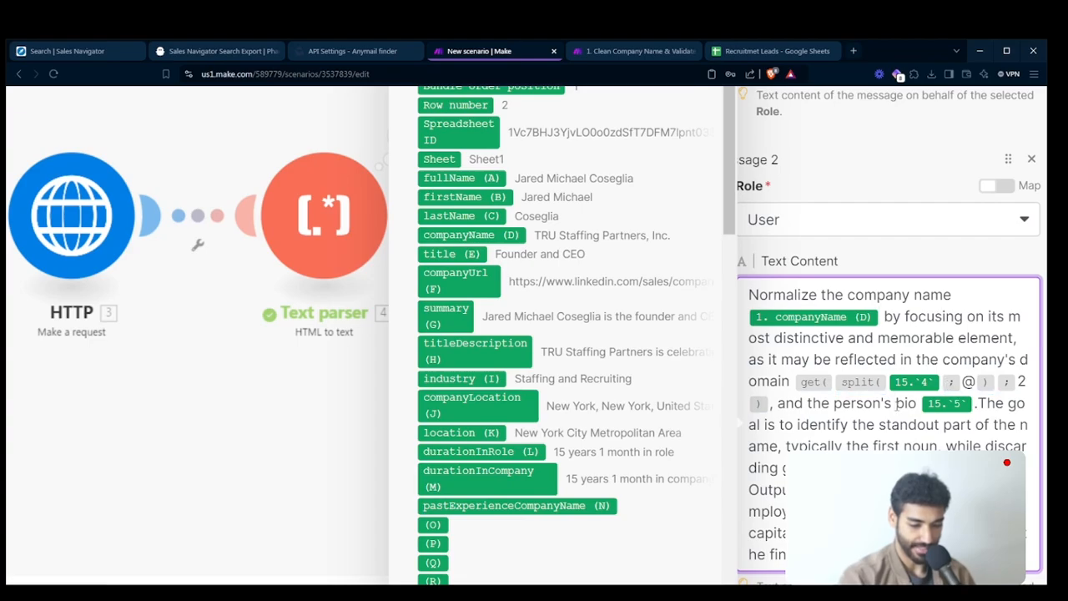
- Replace the outdated variable inside Message 2's split function with the email result from Find Email
left_click(896, 404)
key("Up")
key("shift+Right")
key("BackSpace")
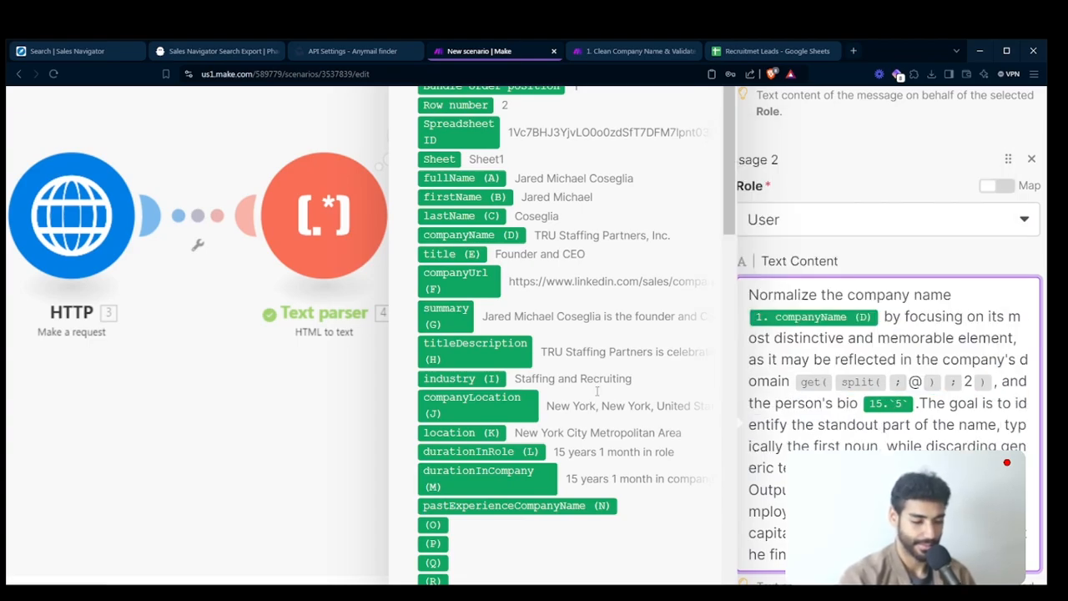
scroll(651, 232, "up", 3)
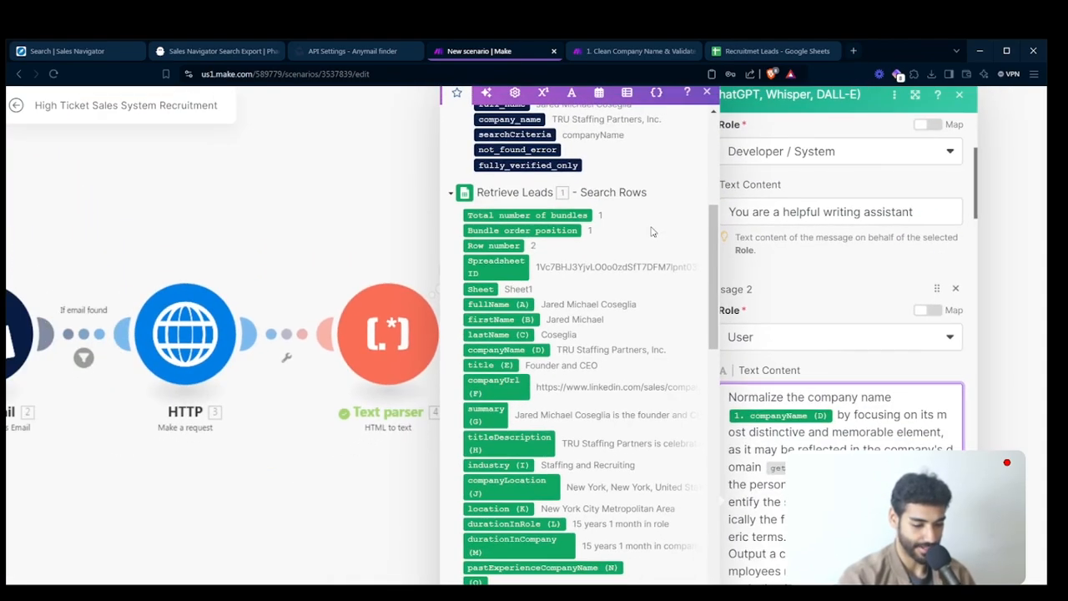
scroll(619, 262, "down", 2, "ctrl")
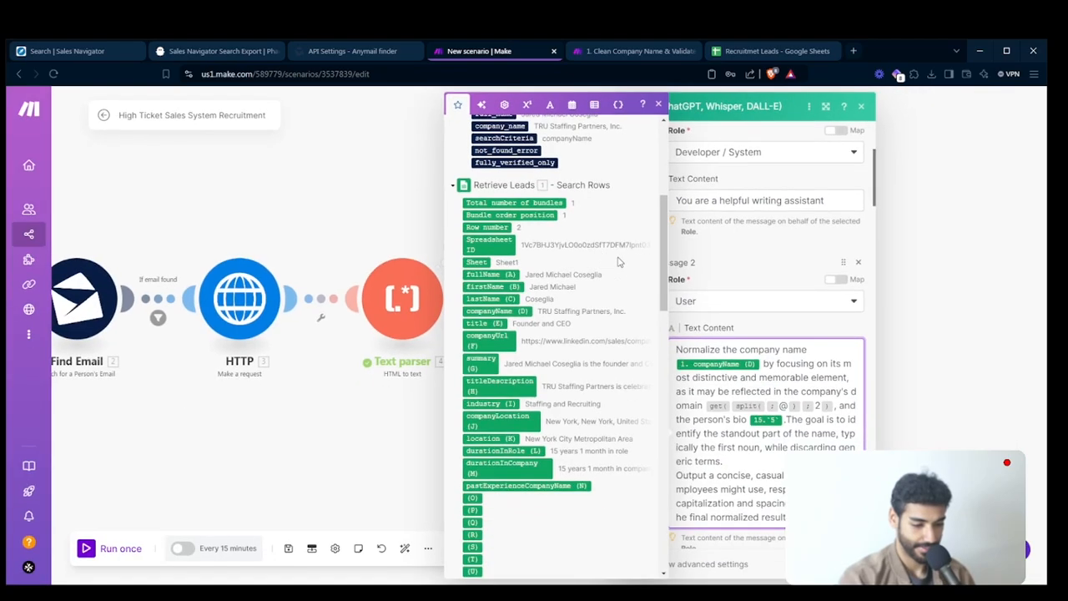
scroll(619, 262, "up", 1)
scroll(620, 262, "up", 3)
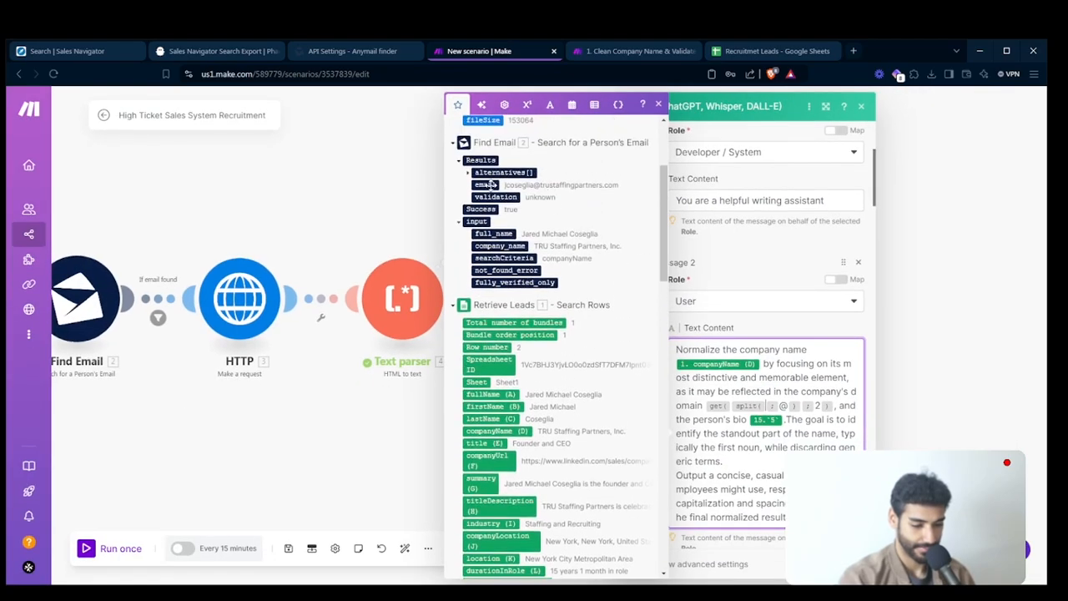
left_click(485, 184)
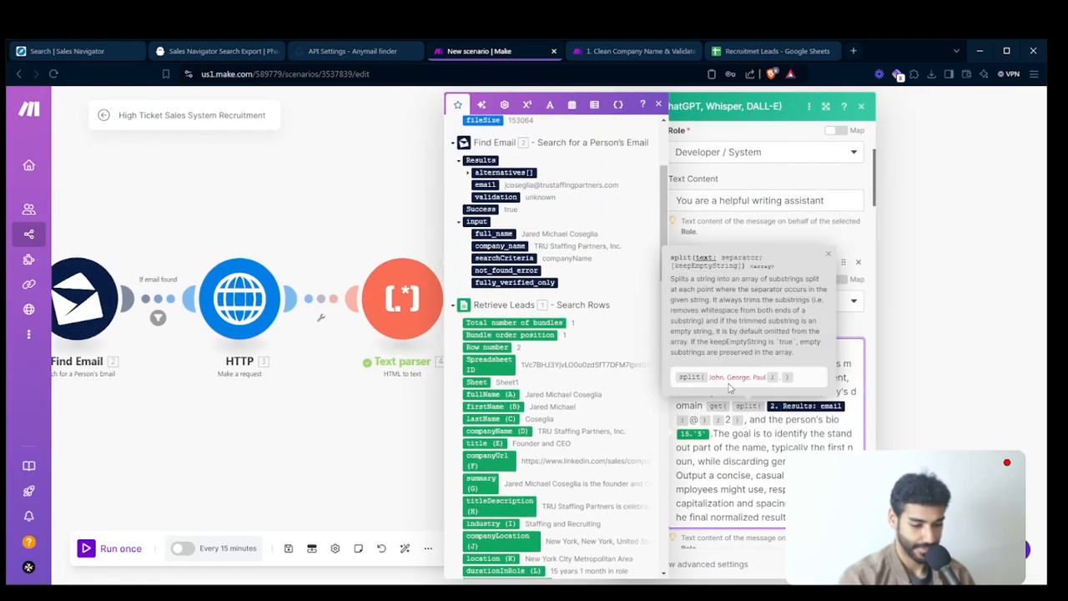
- Replace the outdated bio variable in Message 2 with summary (G) from Retrieve Leads
left_click(726, 439)
key("BackSpace")
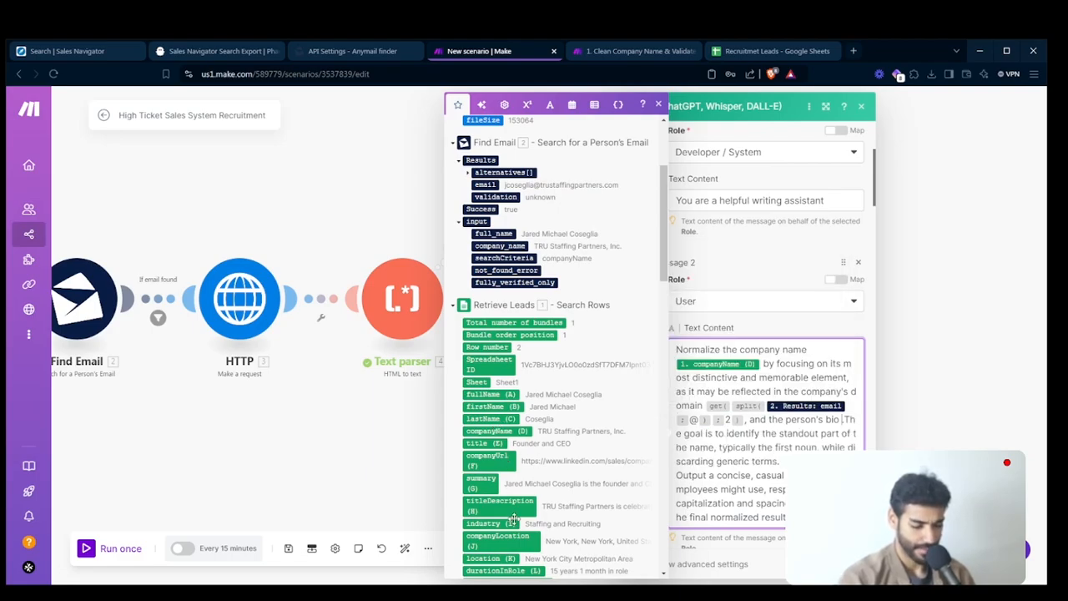
scroll(514, 519, "down", 1)
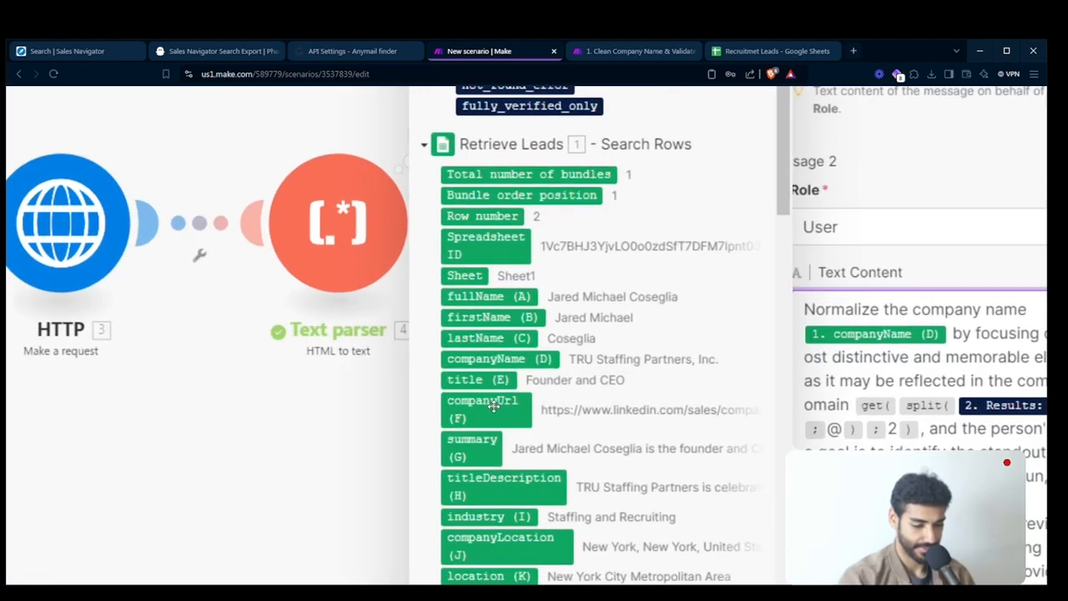
left_click(471, 444)
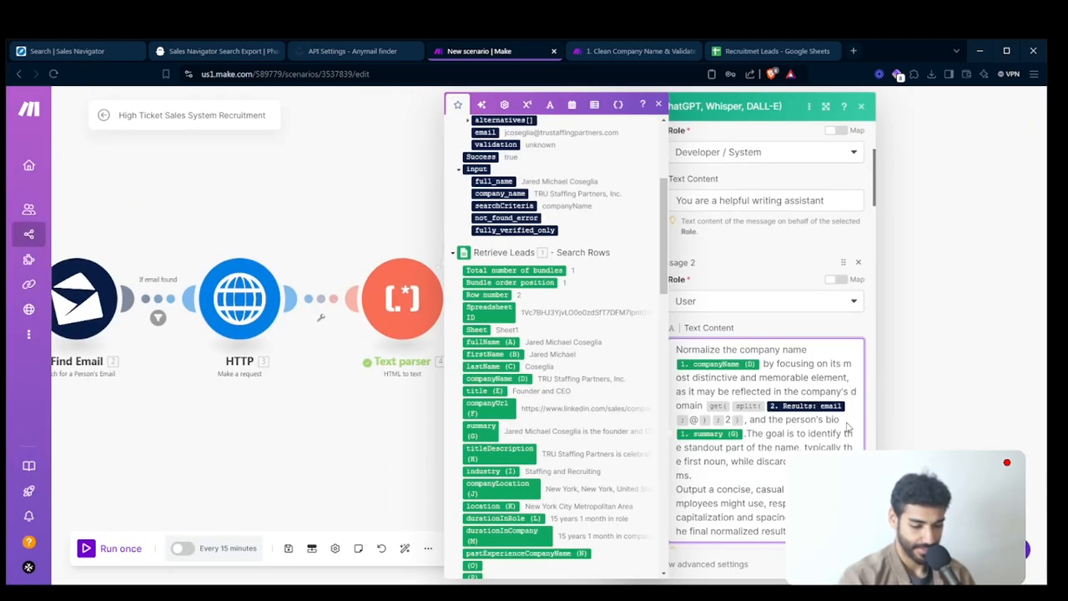
- Replace the text content of Message 15 with companyName (D) from Retrieve Leads and save the Company Name Formatter module
scroll(816, 423, "down", 3)
scroll(816, 423, "down", 15)
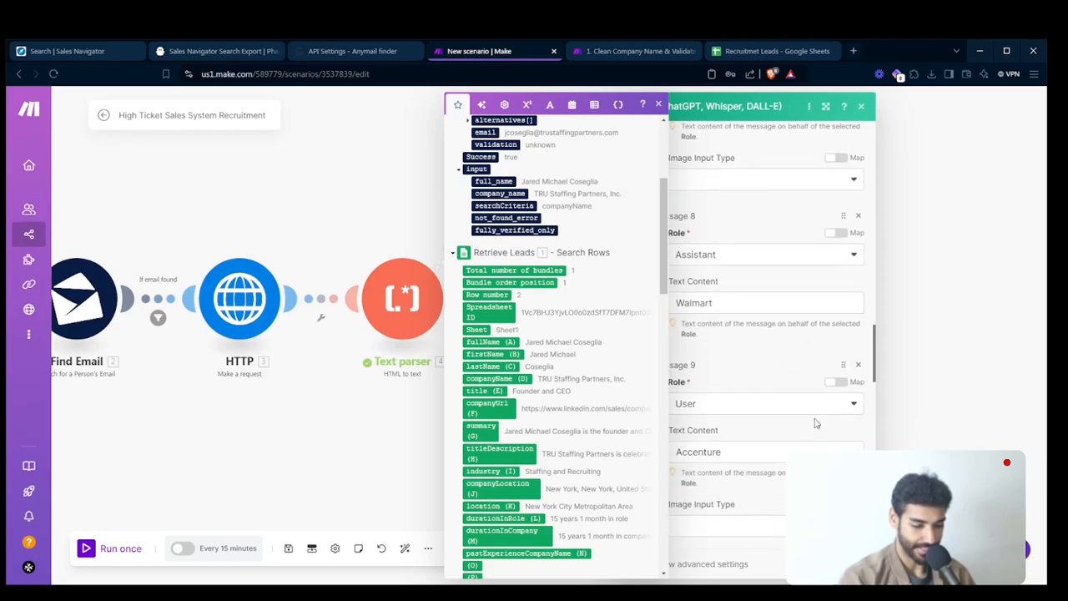
scroll(753, 421, "down", 10)
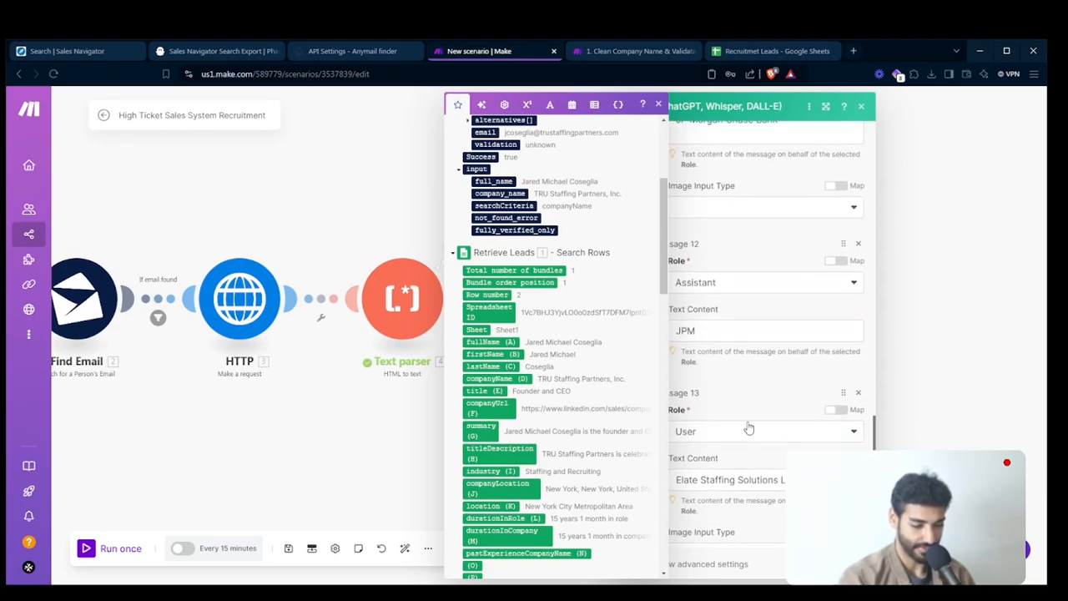
left_click(738, 466)
key("BackSpace")
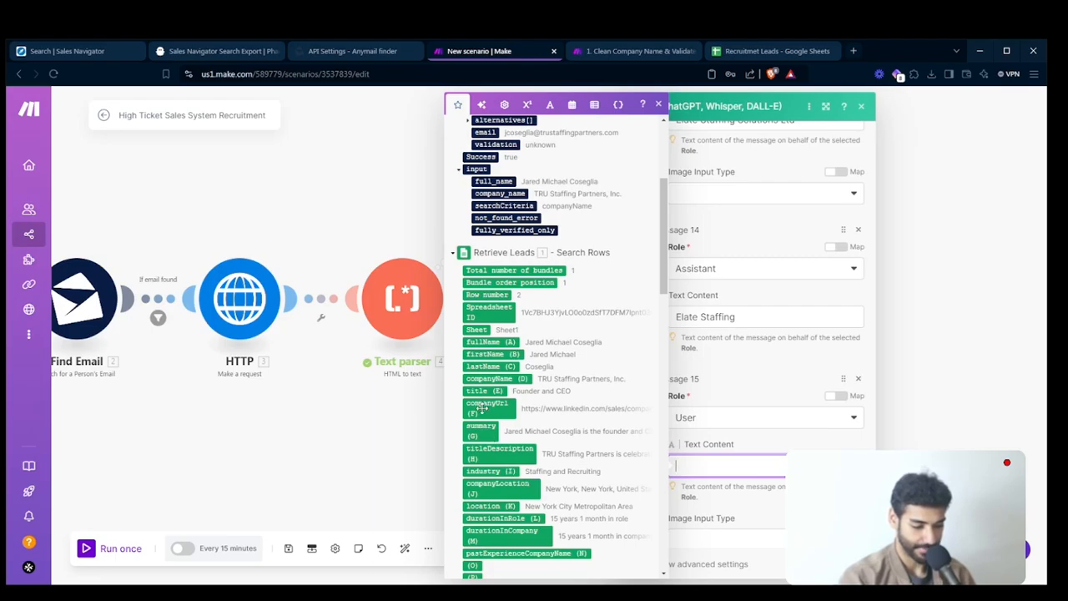
scroll(482, 413, "down", 1)
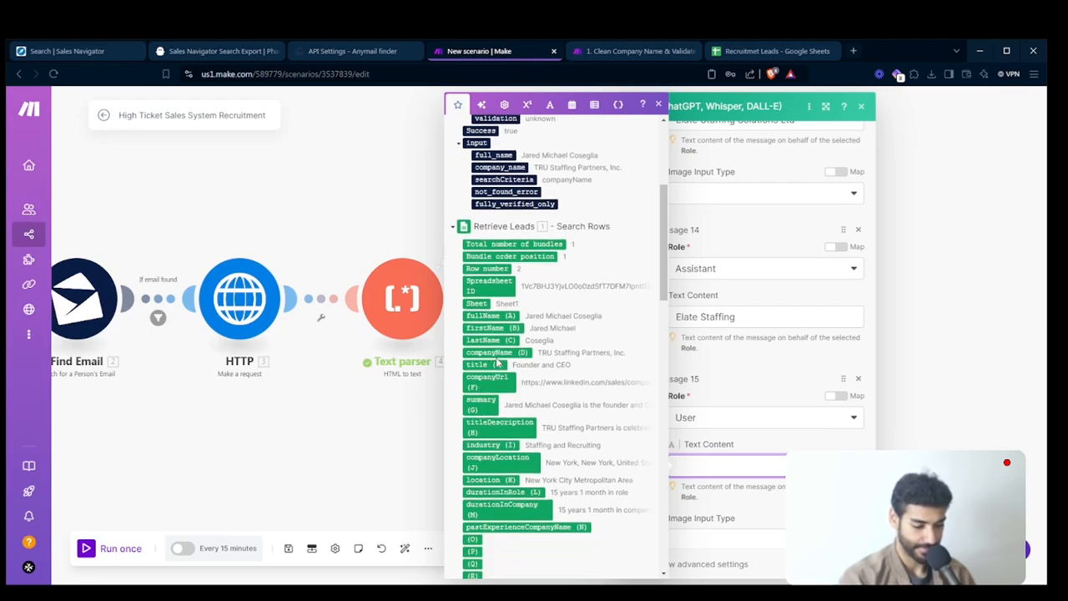
left_click(497, 352)
left_click(855, 564)
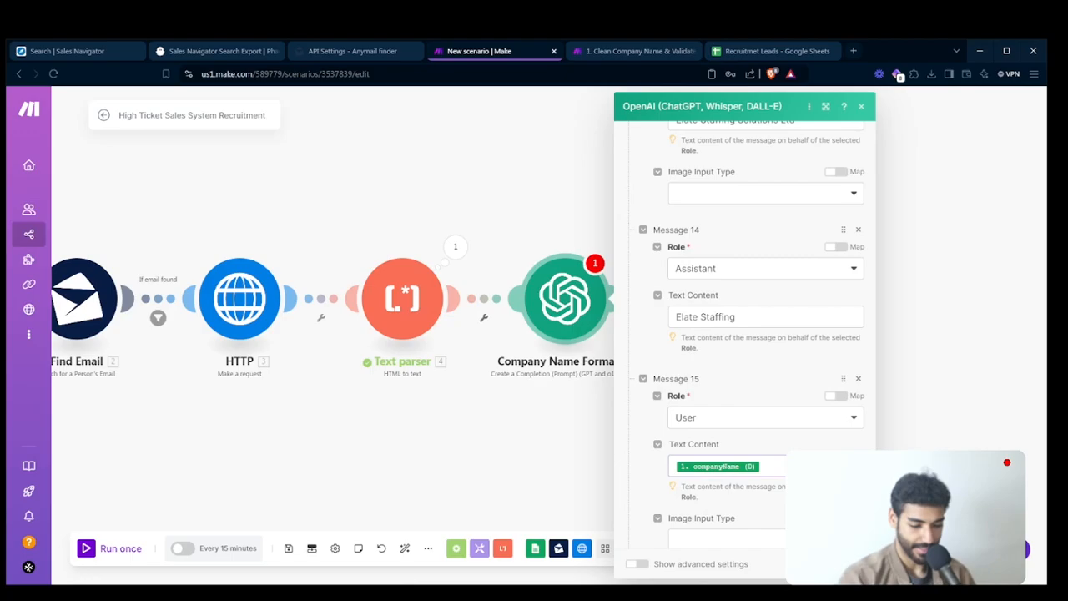
- Add a "companyName" key below titleDescription in the Message 2 text content of the last OpenAI module
left_click(719, 321)
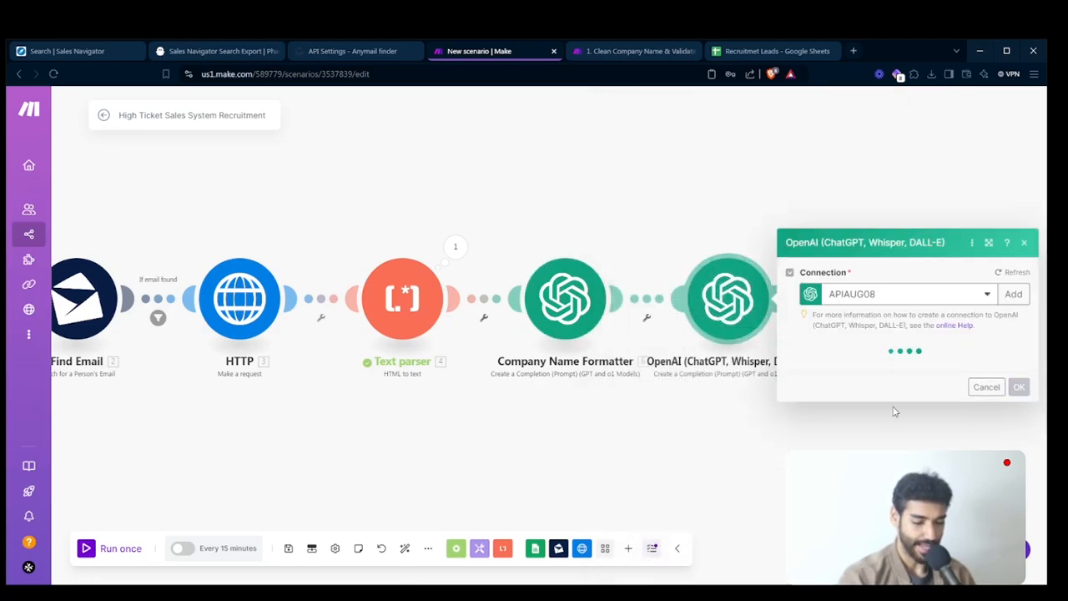
scroll(887, 357, "down", 10)
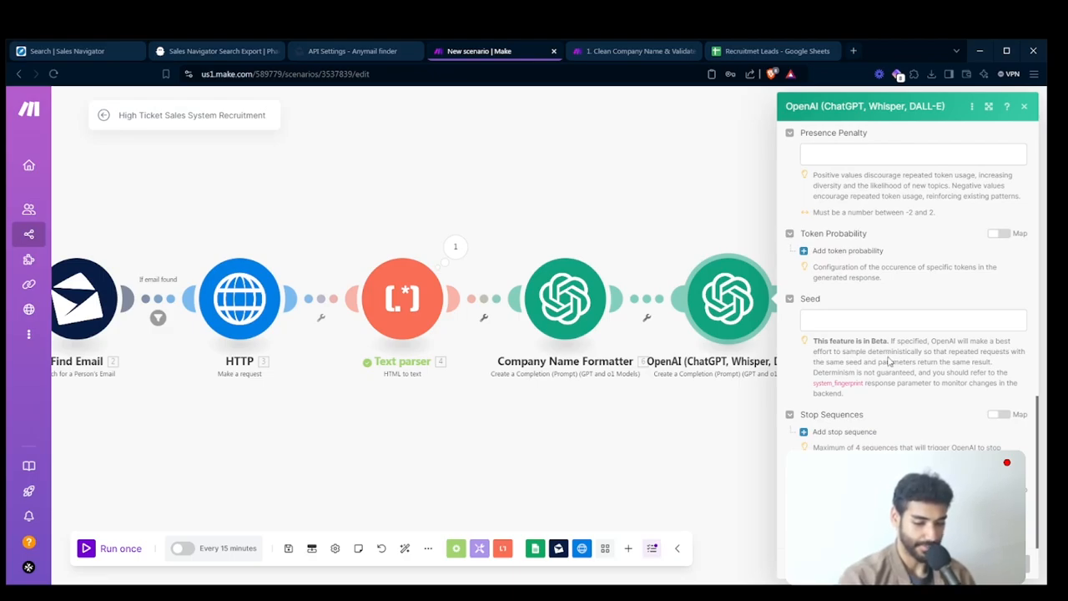
scroll(887, 359, "up", 10)
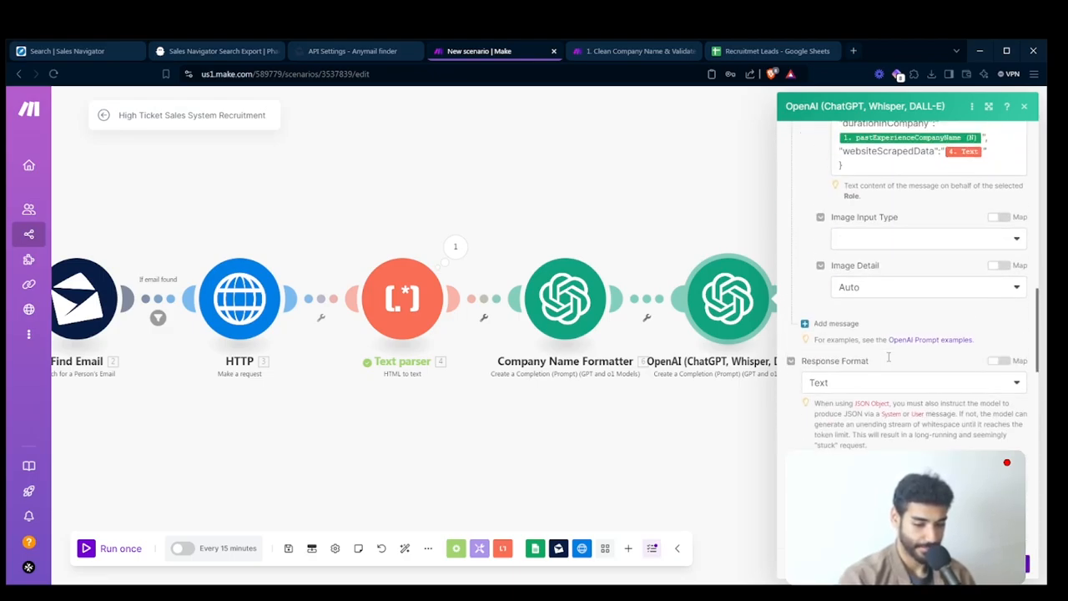
scroll(887, 357, "up", 3)
left_click(940, 361)
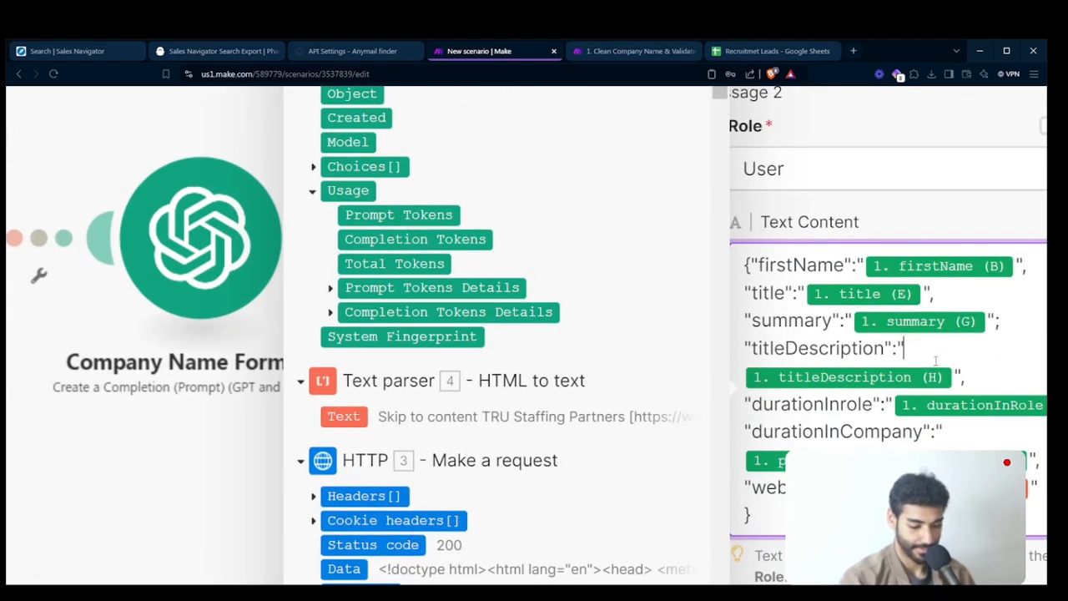
type(", \"")
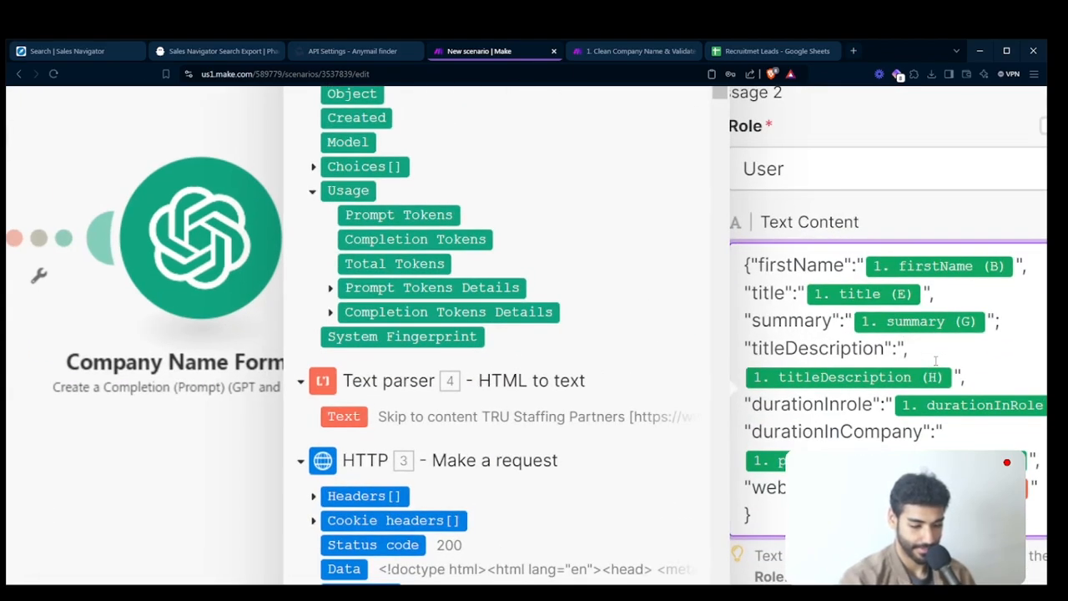
type("d")
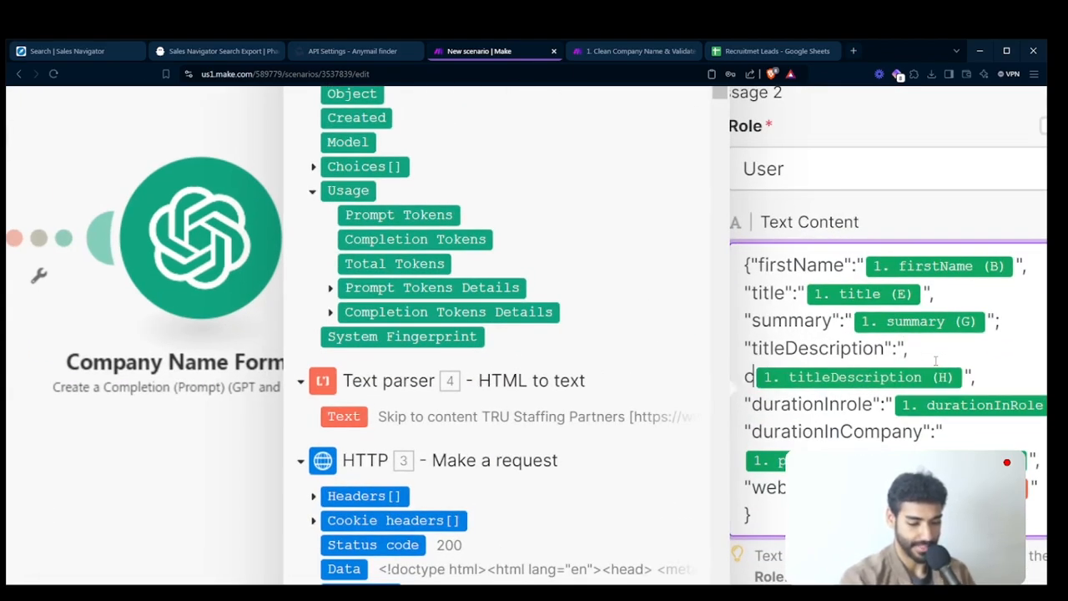
key("BackSpace")
key("Right")
type("\"d")
key("BackSpace")
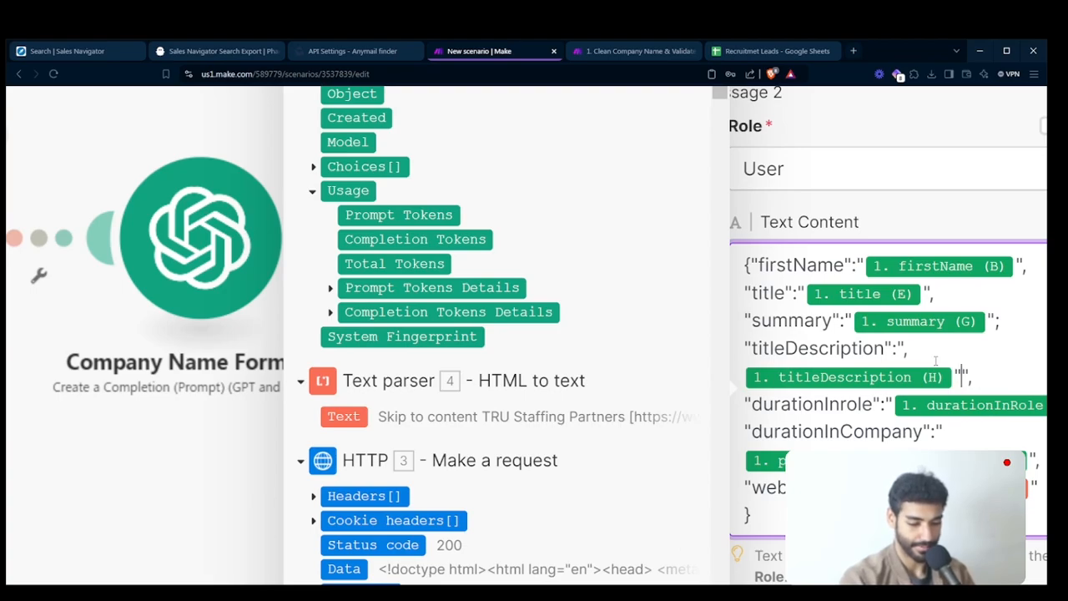
key("BackSpace")
key("Return")
type("\"")
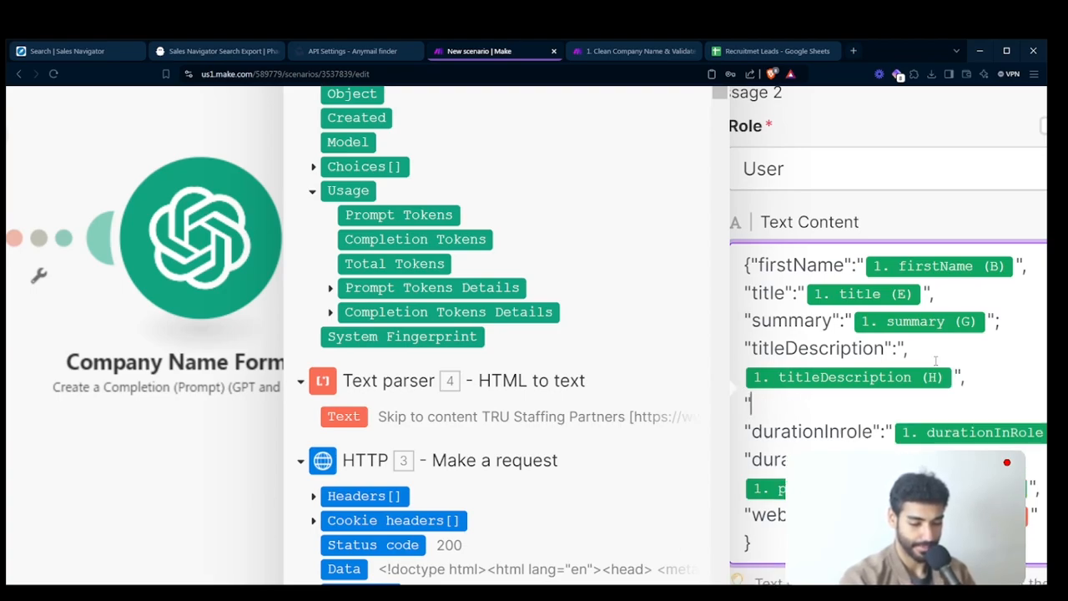
type("companyNam")
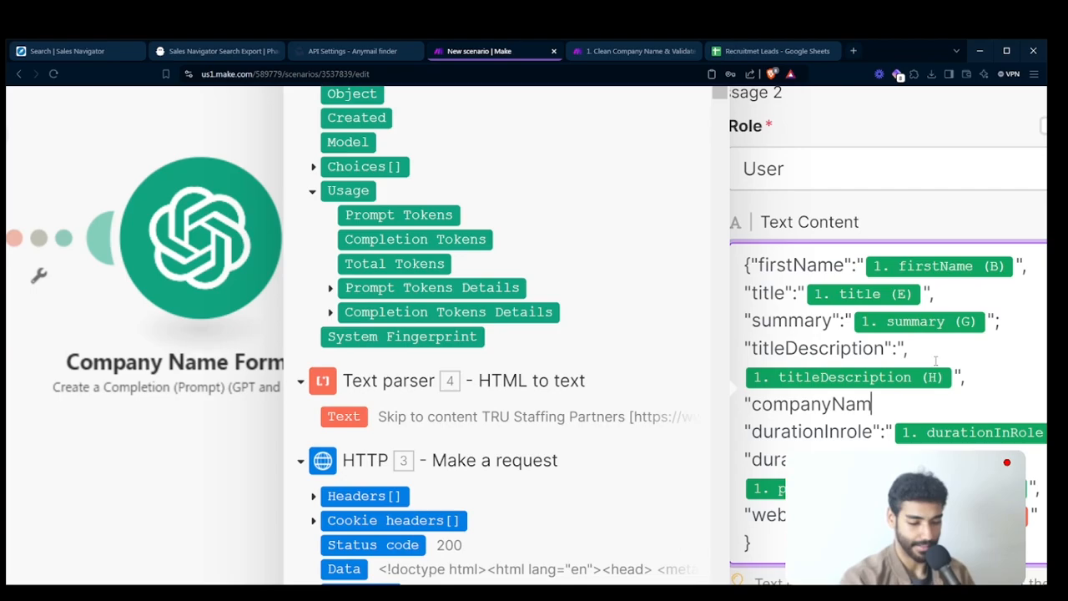
type("e\":\"\"")
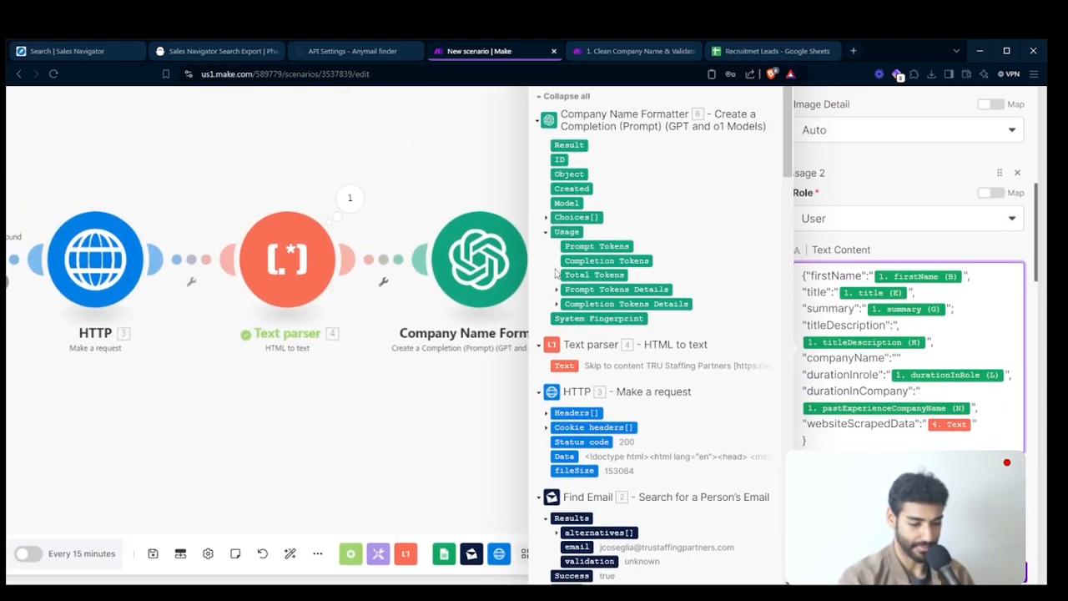
- Fill the quoted companyName value with Result from Company Name Formatter and save the OpenAI module
key("Left")
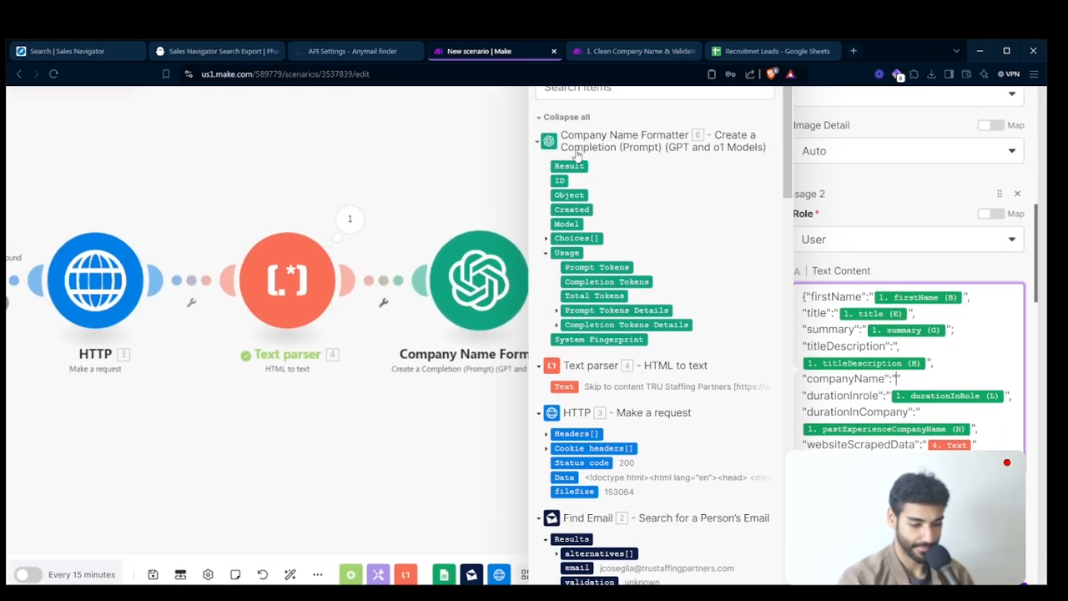
left_click(571, 165)
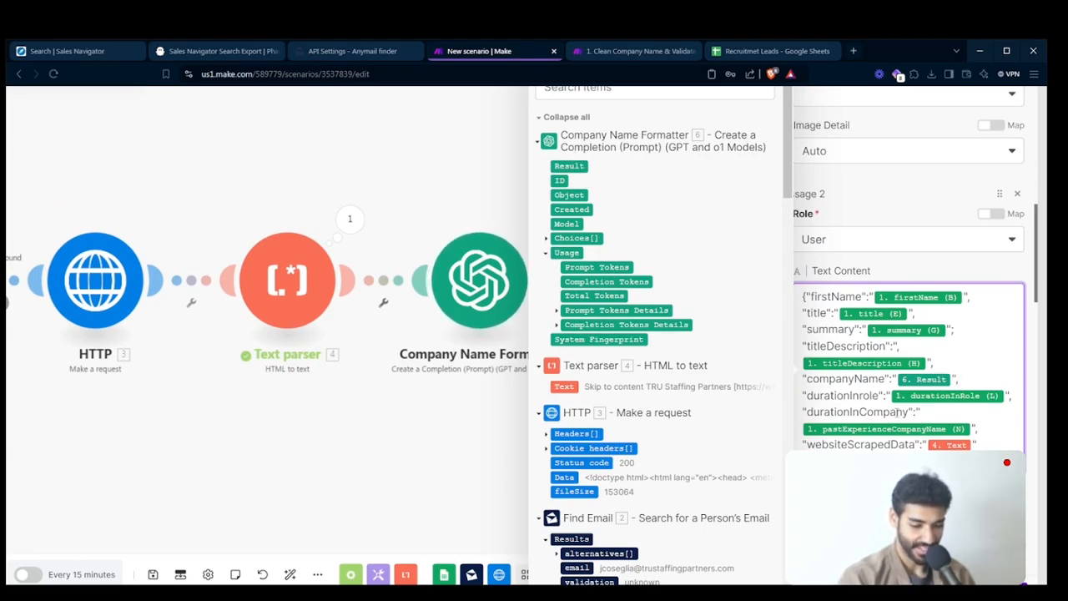
left_click(1012, 564)
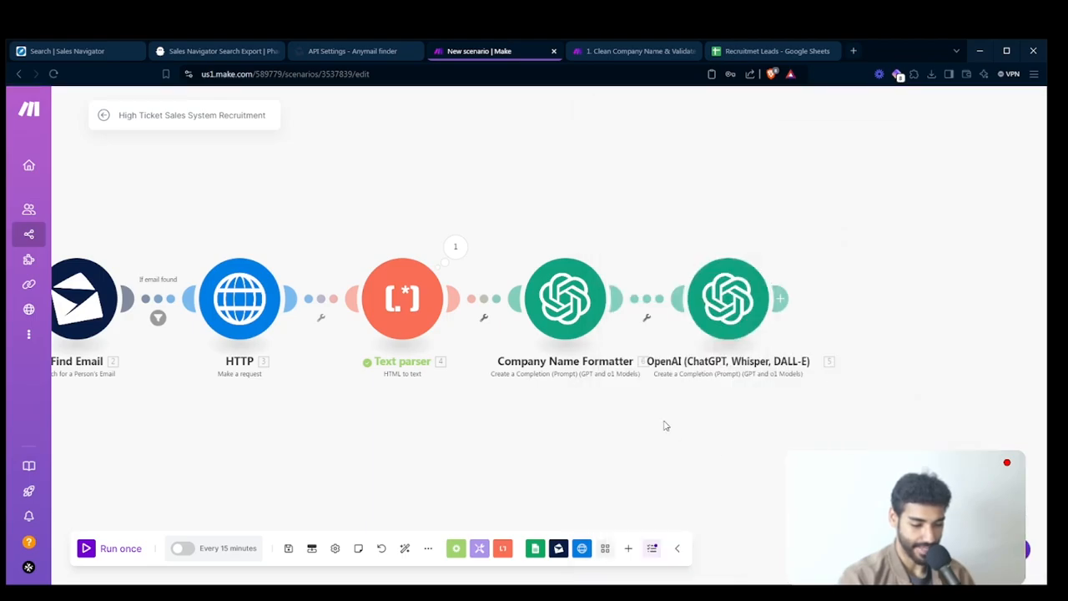
- Rename the last OpenAI module as AI Personalization
right_click(725, 298)
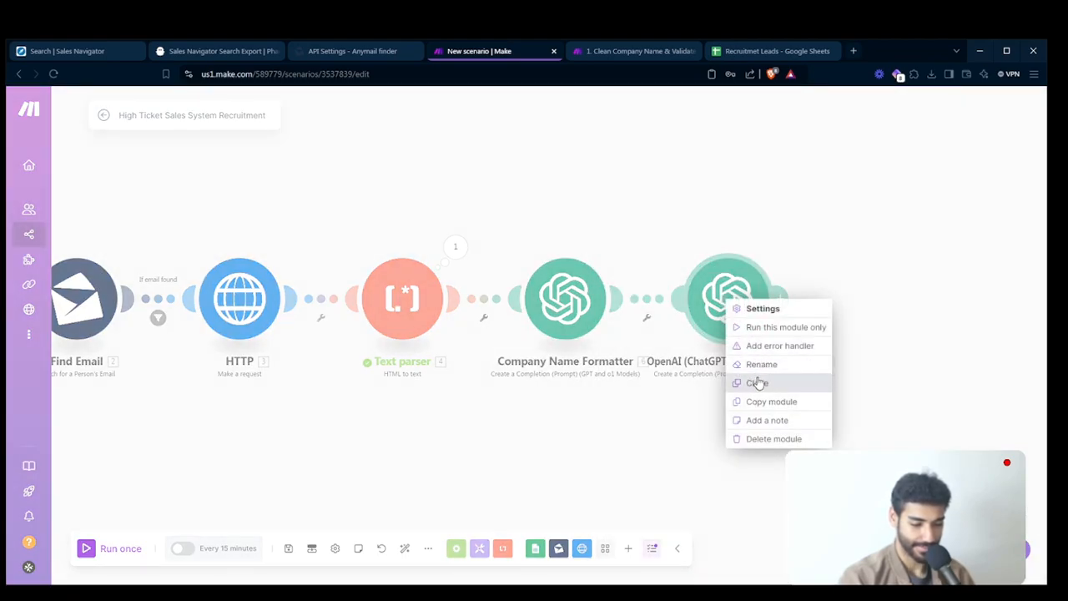
left_click(761, 364)
type("AI Per")
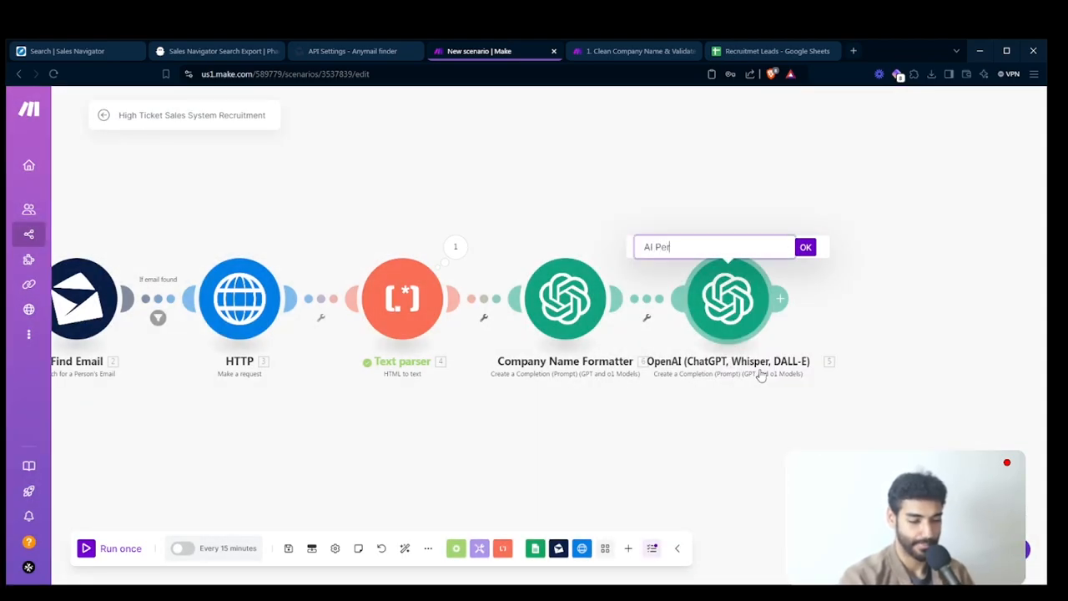
type("sonalization")
key("Return")
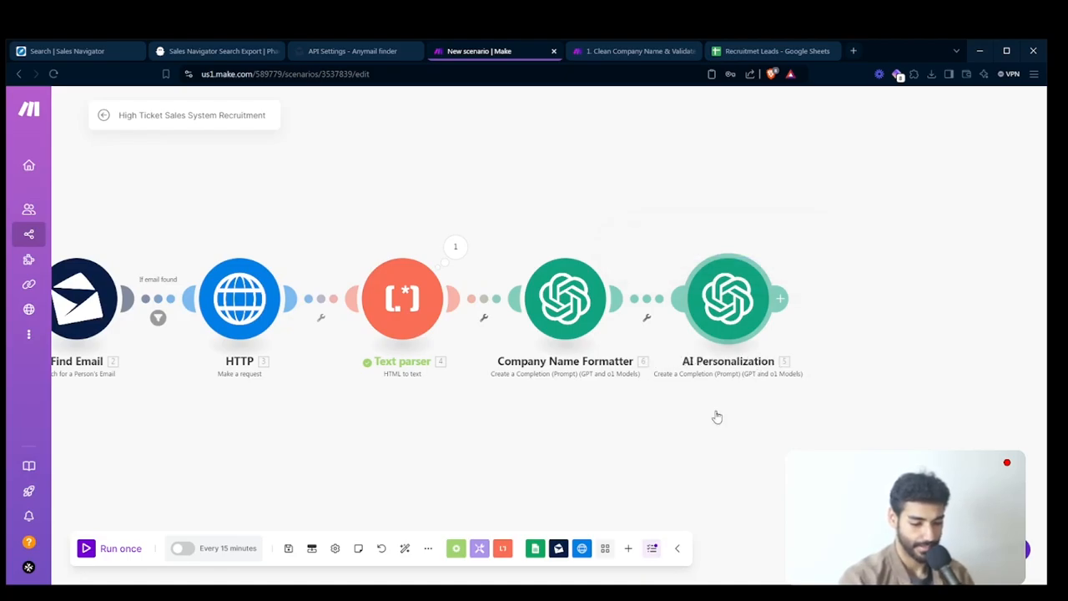
- Auto-align the scenario's modules and rename the HTTP module as Scrape Lead's Website
left_click(404, 549)
right_click(472, 357)
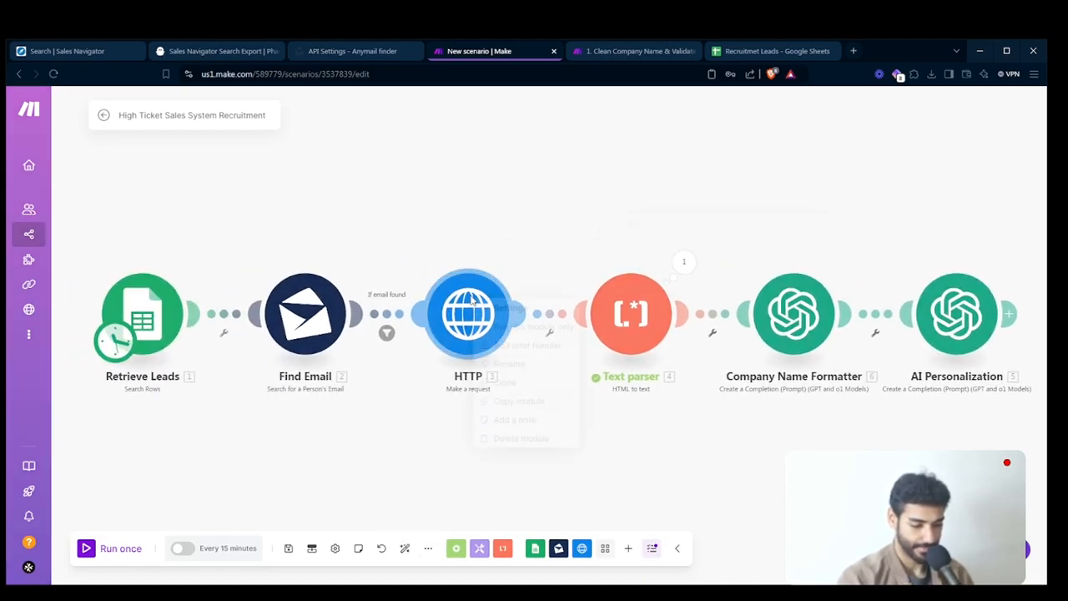
left_click(501, 362)
type("Scrape Lead's W")
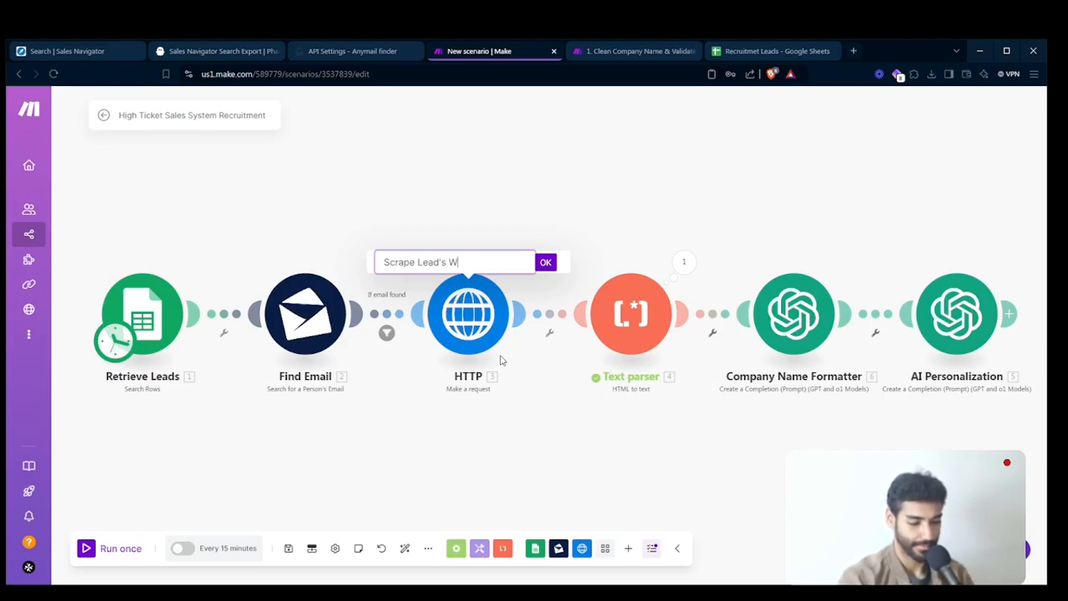
type("ebsite")
key("Return")
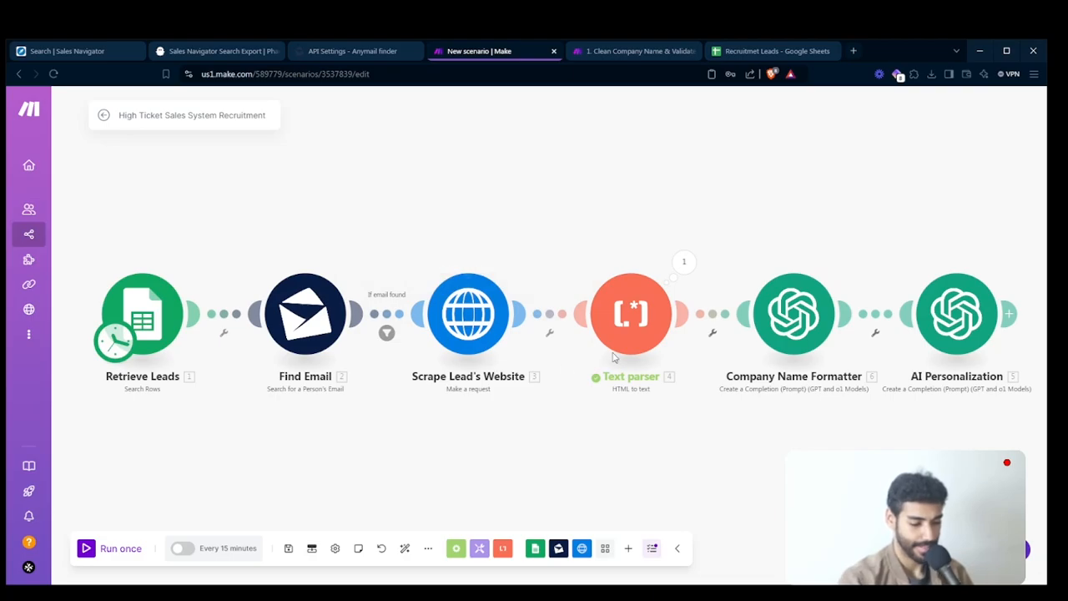
- Rename the Text parser module as Turn into Text
right_click(624, 350)
left_click(657, 410)
type("Turn into")
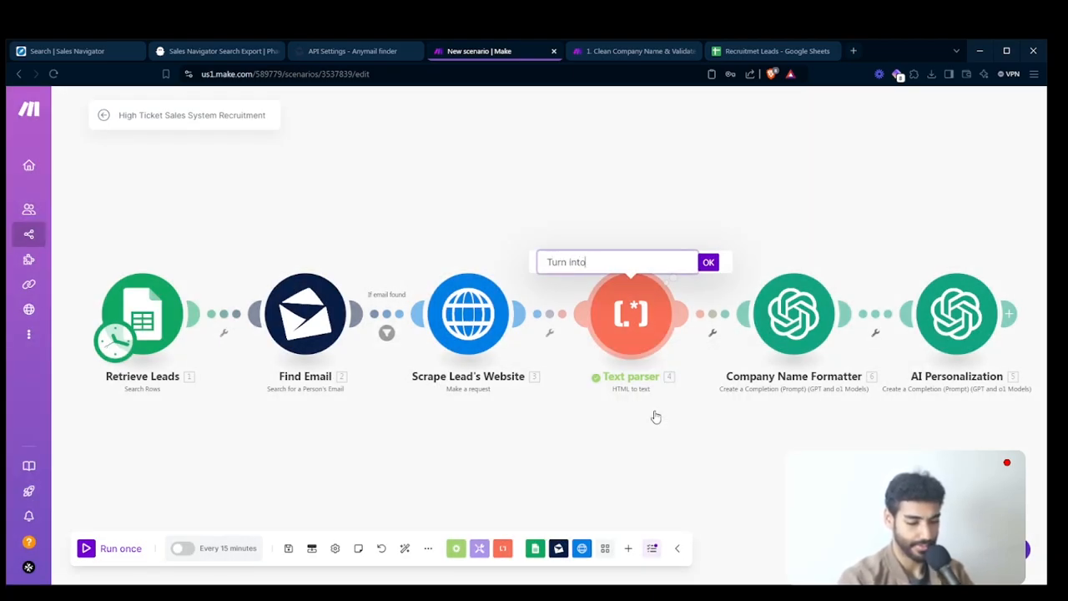
type(" Text")
key("Return")
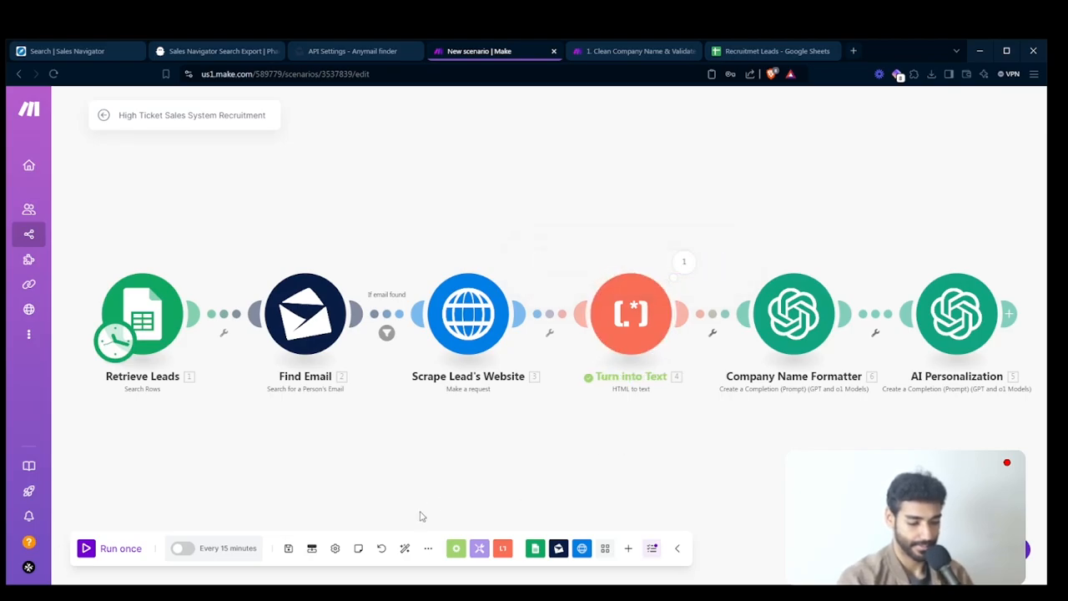
- Run the scenario once and inspect the Result in Company Name Formatter's output bundle
left_click(121, 552)
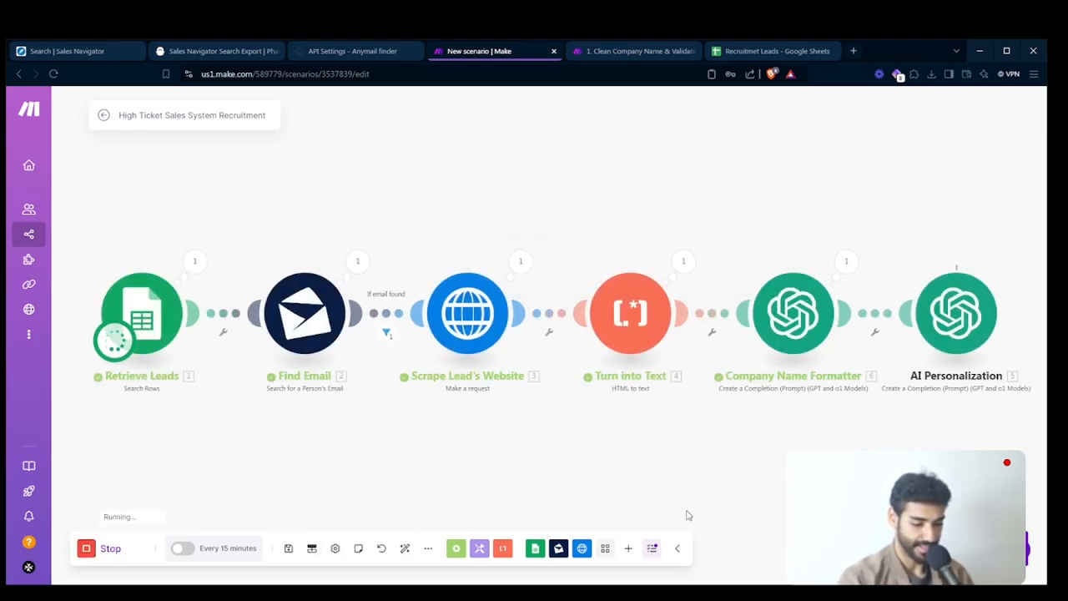
left_click_drag(711, 472, 443, 453)
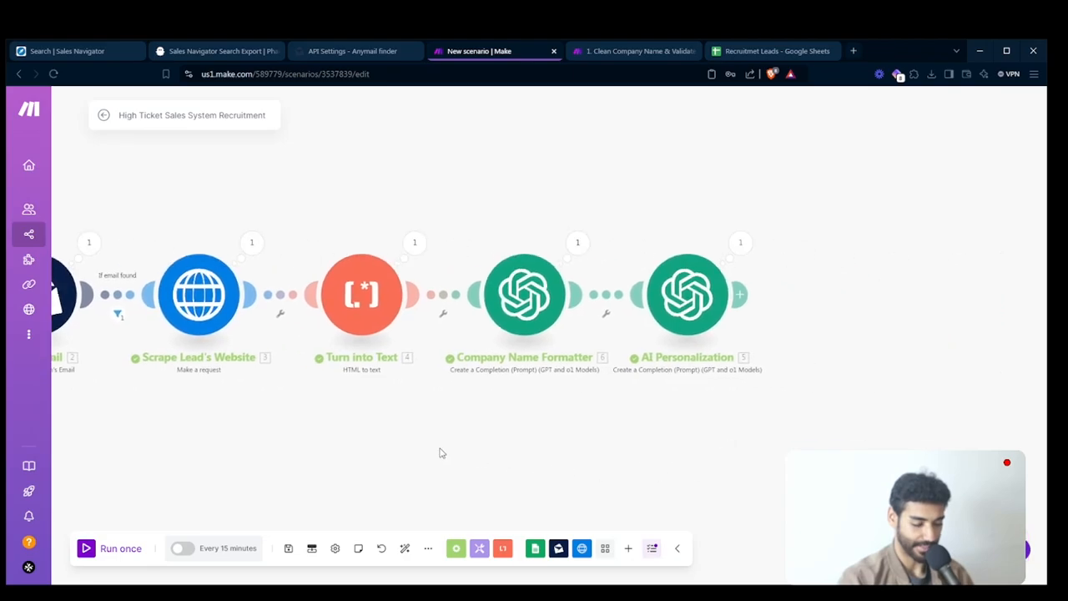
left_click(576, 241)
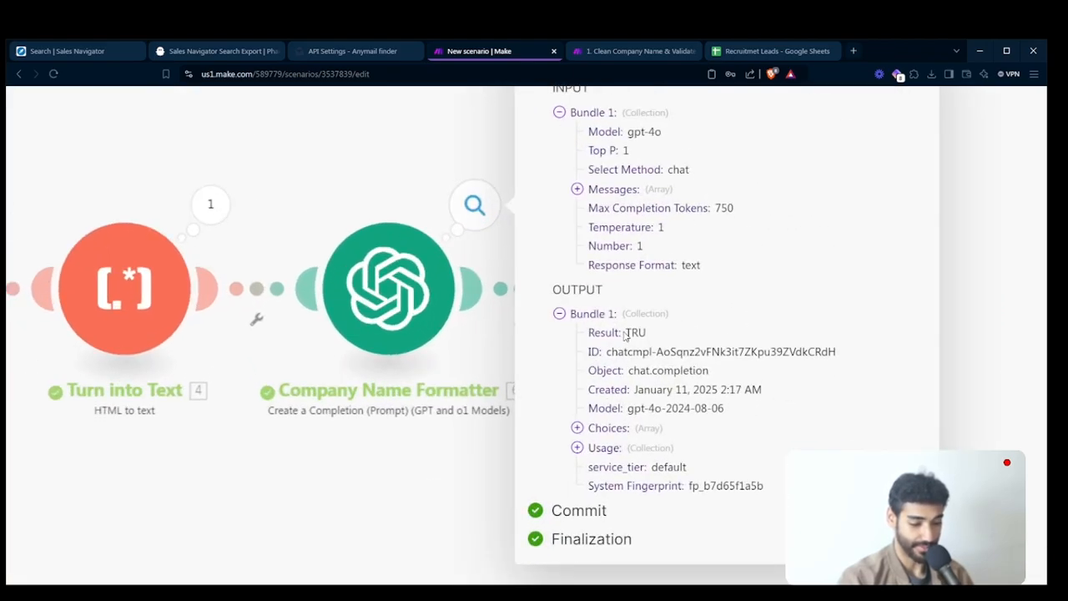
left_click_drag(624, 334, 659, 336)
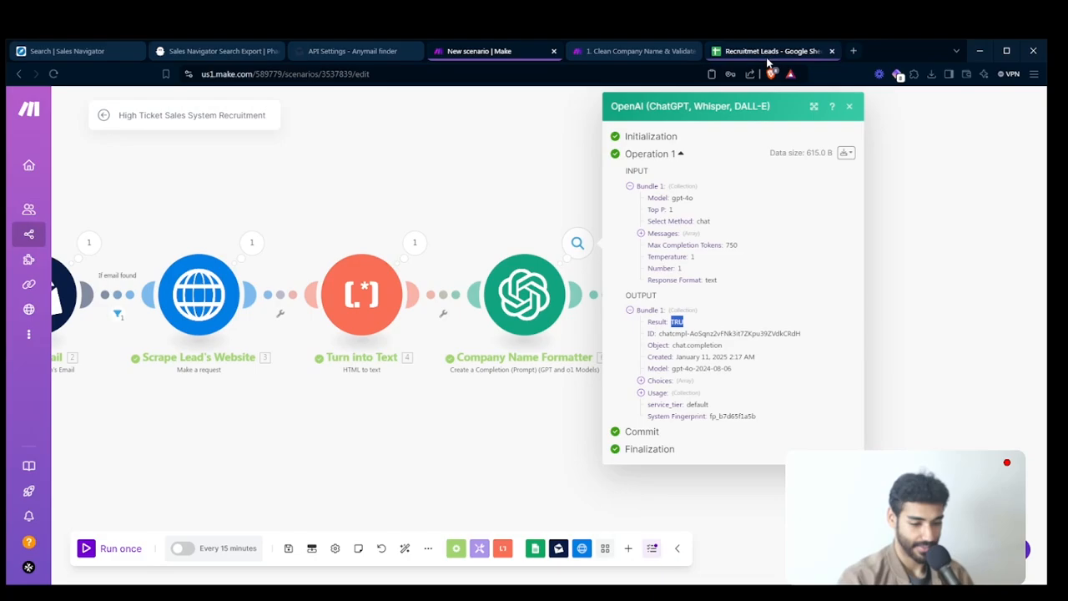
- Compare the formatted result with the lead's company name in the Recruitmet Leads Google Sheet, and return to the Make scenario
left_click(768, 51)
left_click(162, 244)
scroll(161, 243, "up", 2)
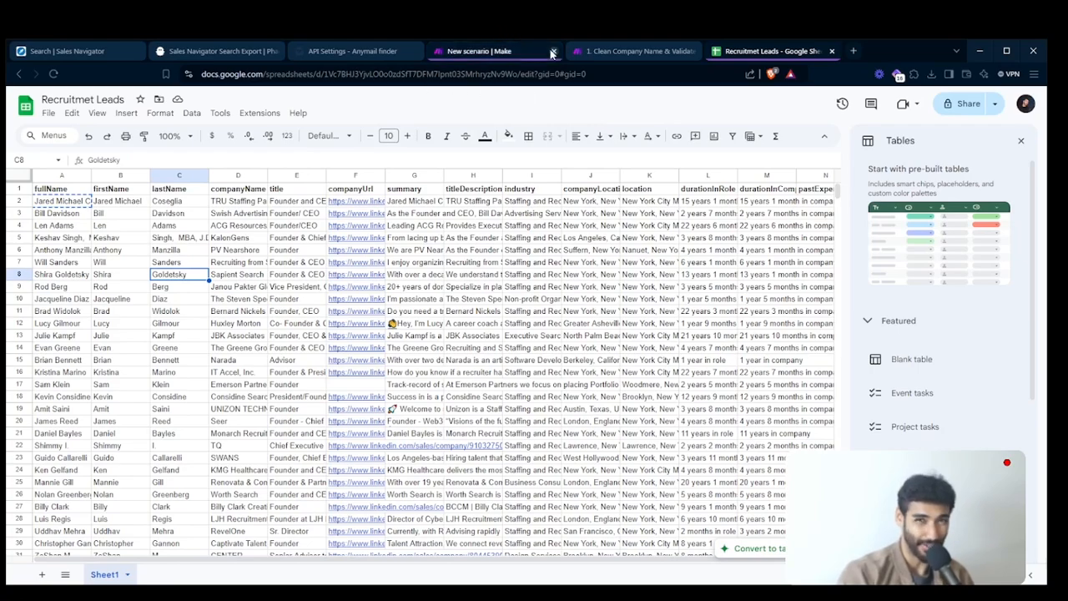
left_click(482, 51)
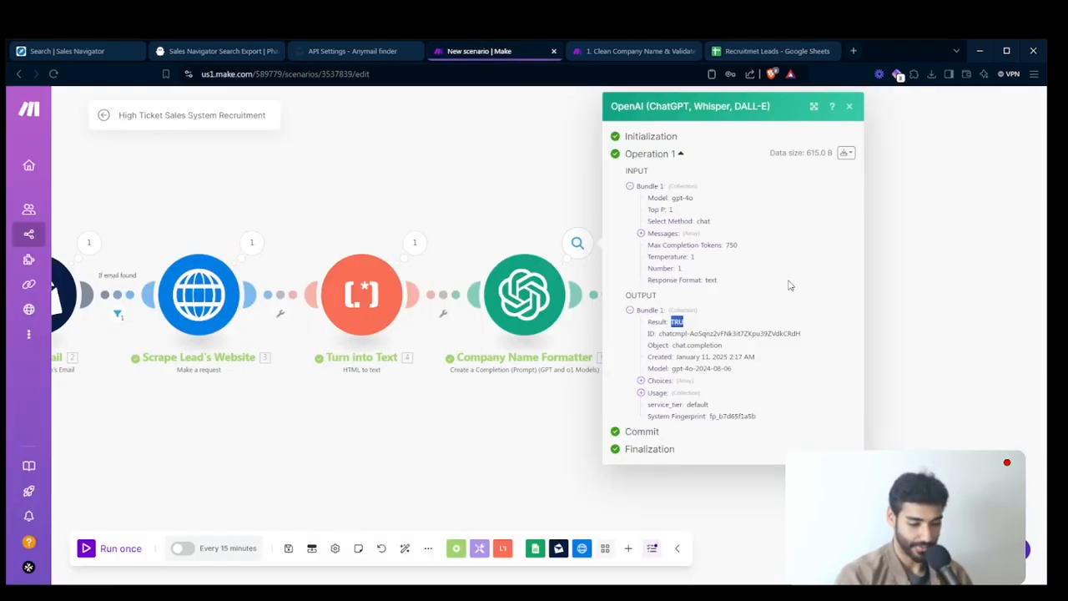
- Inspect AI Personalization's output bundle, reading the generated icebreaker and the first name in its greeting
left_click(572, 380)
left_click(741, 248)
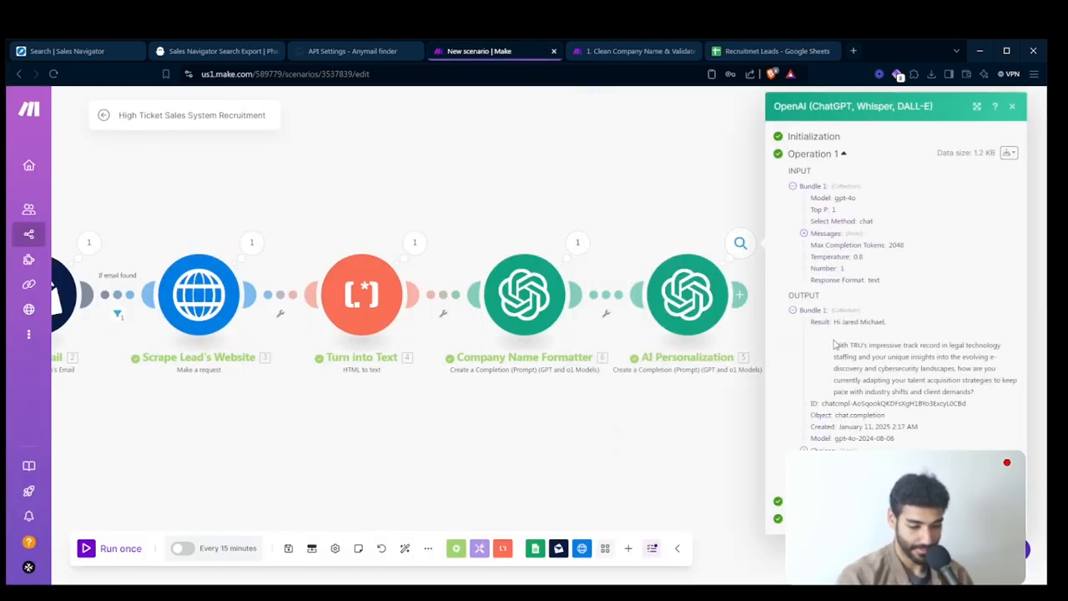
scroll(835, 343, "up", 3)
scroll(835, 343, "up", 2)
scroll(895, 357, "right", 2)
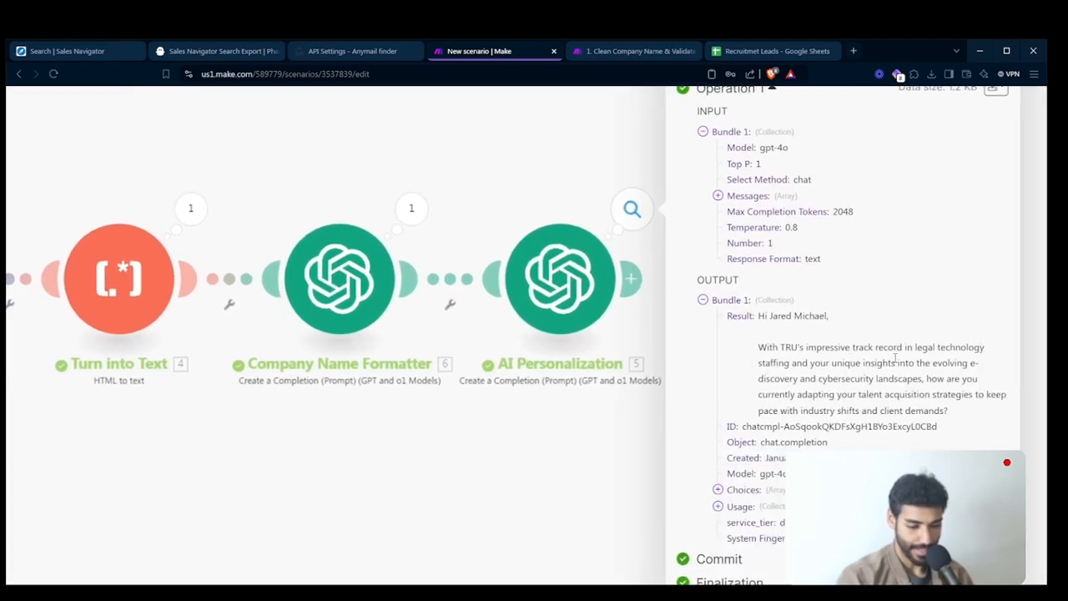
left_click_drag(786, 317, 853, 326)
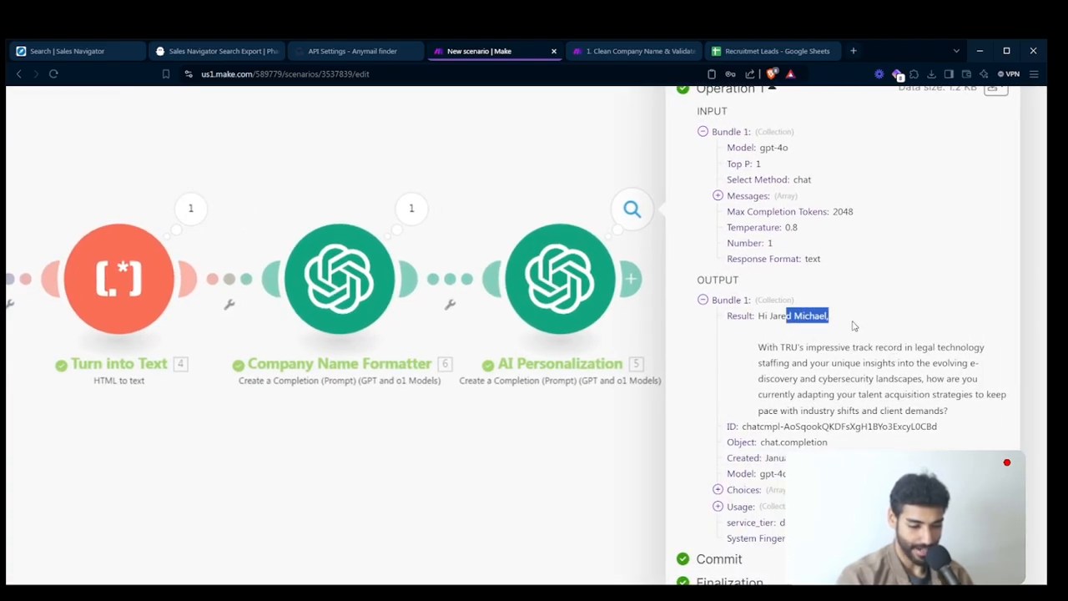
left_click(602, 413)
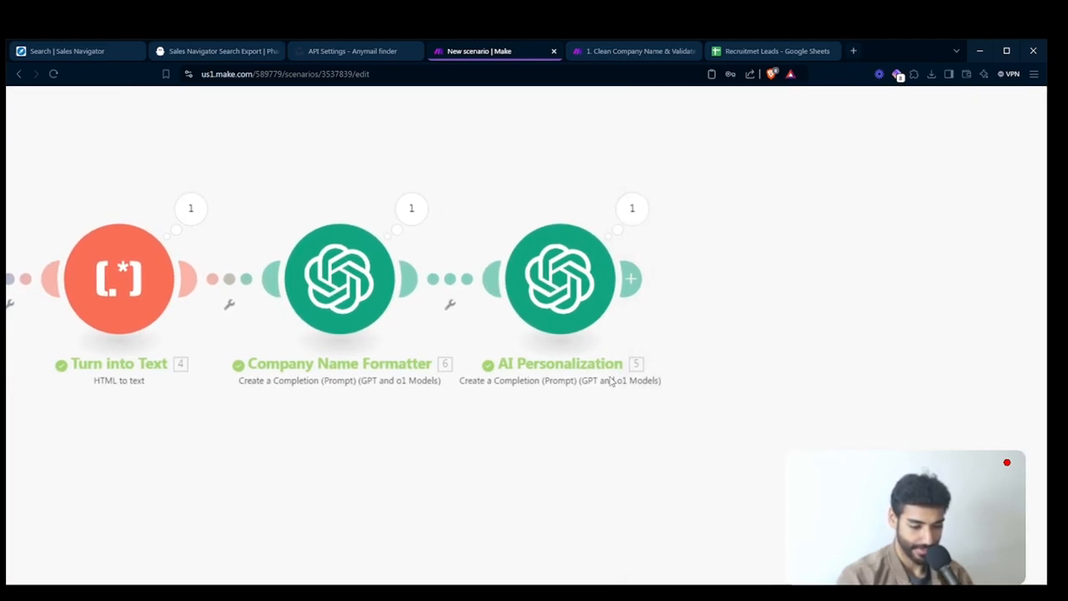
- Open the AI Personalization module's settings and review the lead fields mapped in Message 2's text content
left_click(550, 279)
scroll(792, 363, "down", 3)
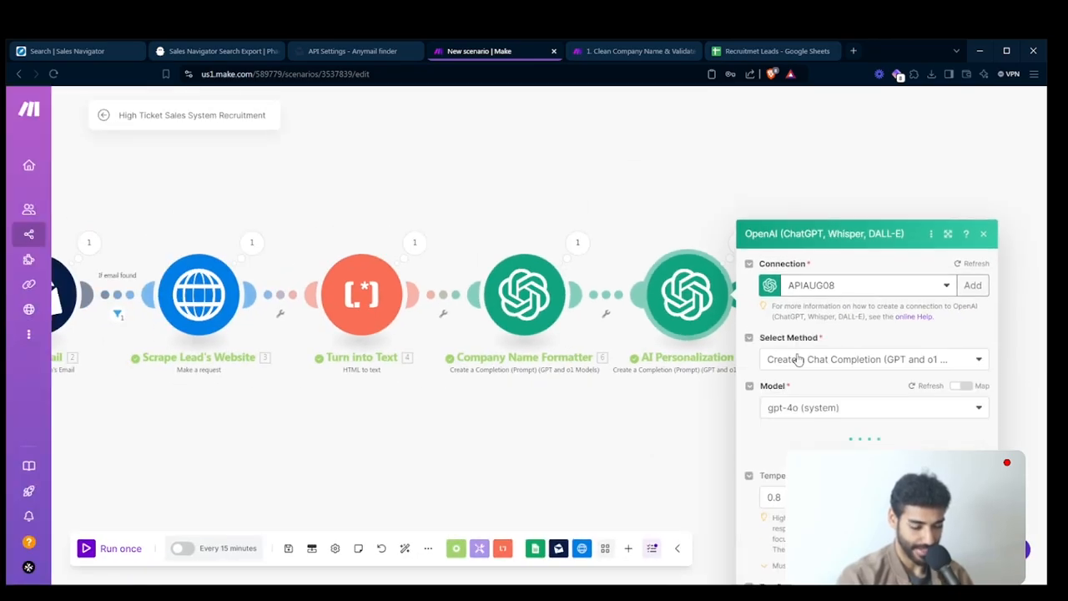
scroll(880, 385, "down", 10)
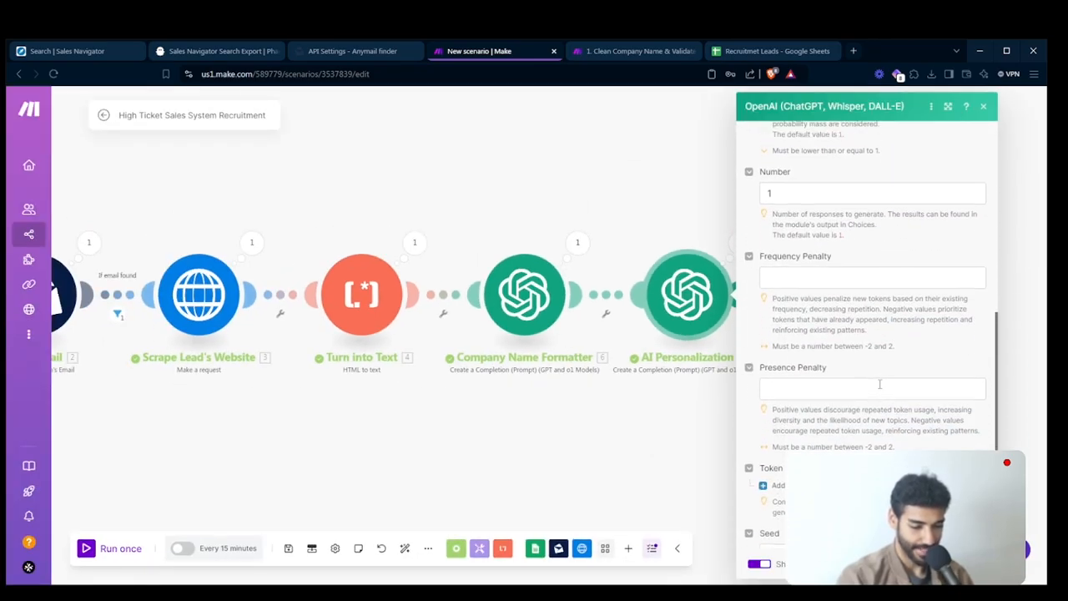
scroll(879, 385, "down", 2)
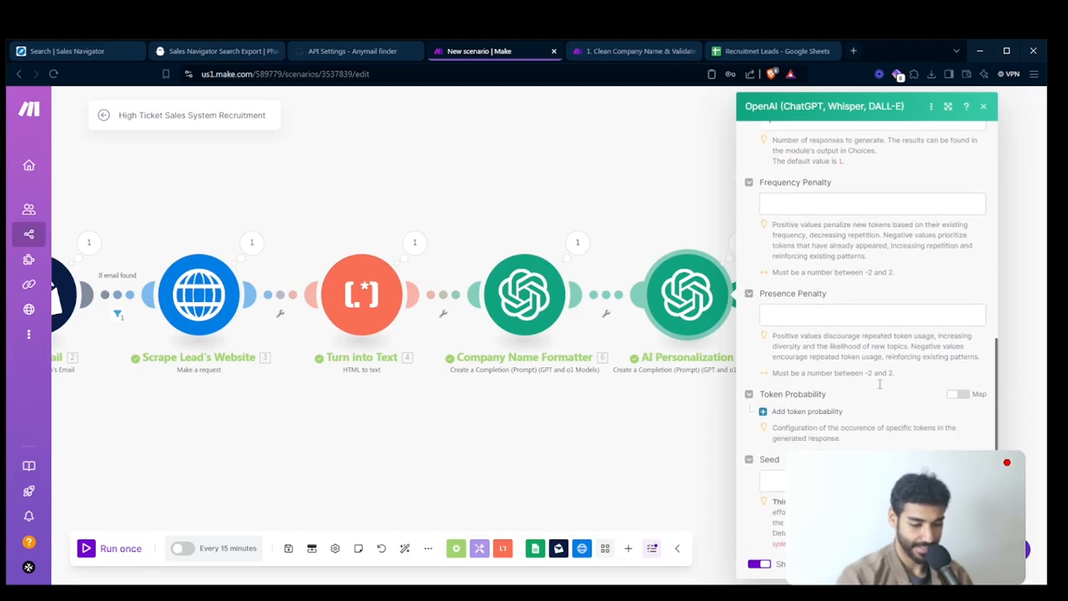
scroll(882, 388, "up", 4)
scroll(879, 388, "up", 10)
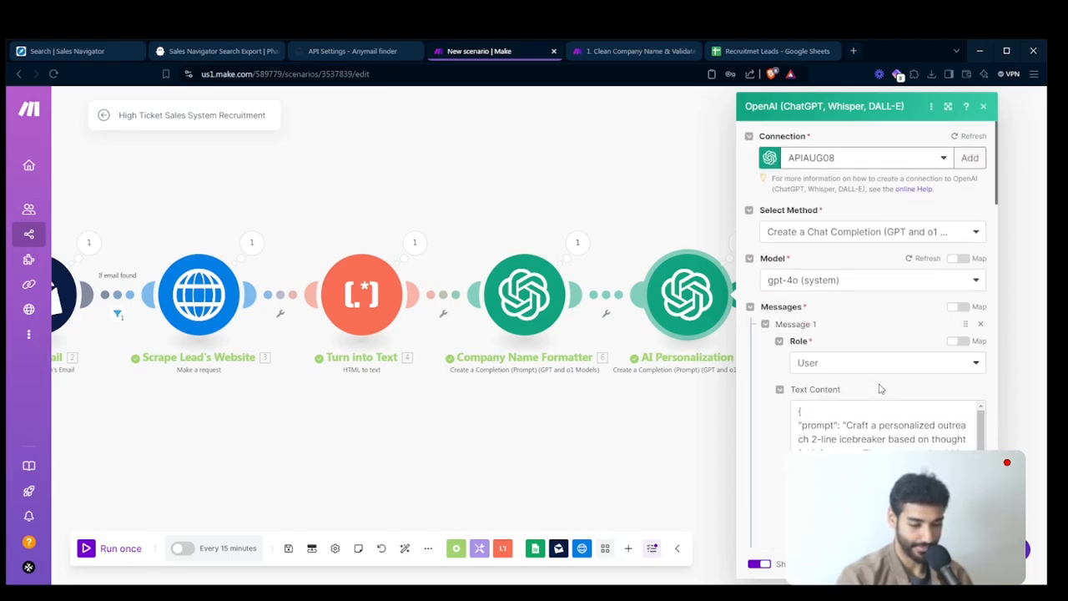
scroll(879, 388, "down", 4)
scroll(879, 388, "down", 5)
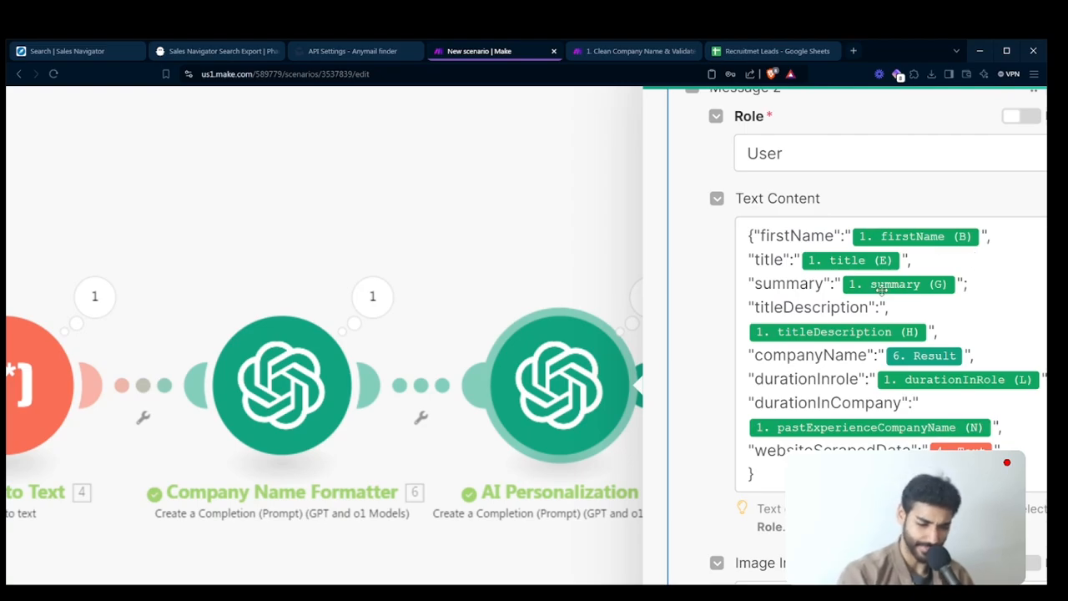
- Check the value supplied for firstName among the Retrieve Leads output items available to Message 2
left_click(997, 241)
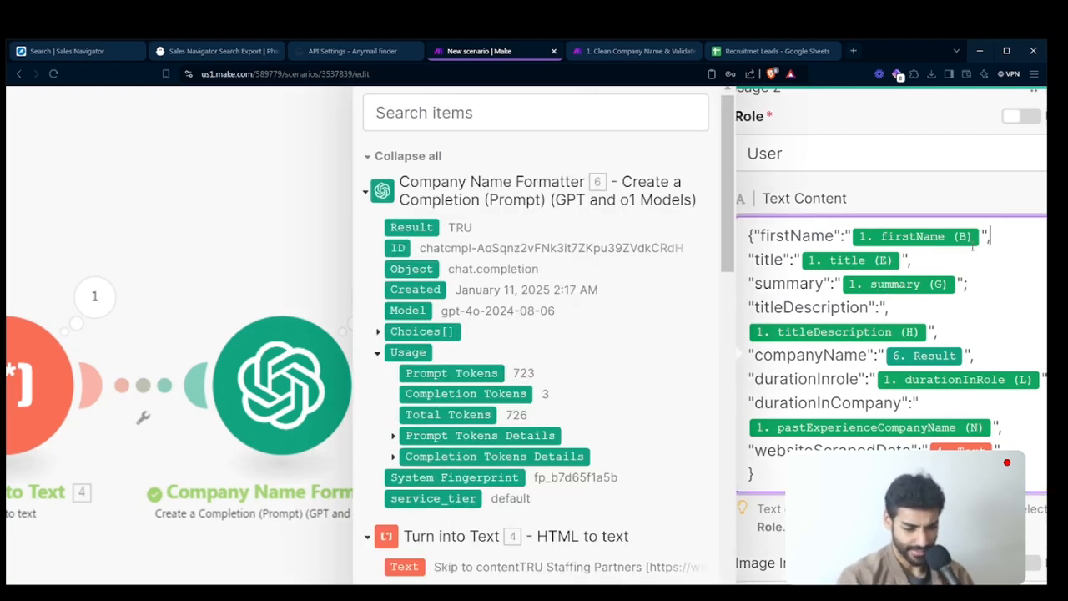
scroll(553, 344, "down", 5)
scroll(553, 344, "down", 3)
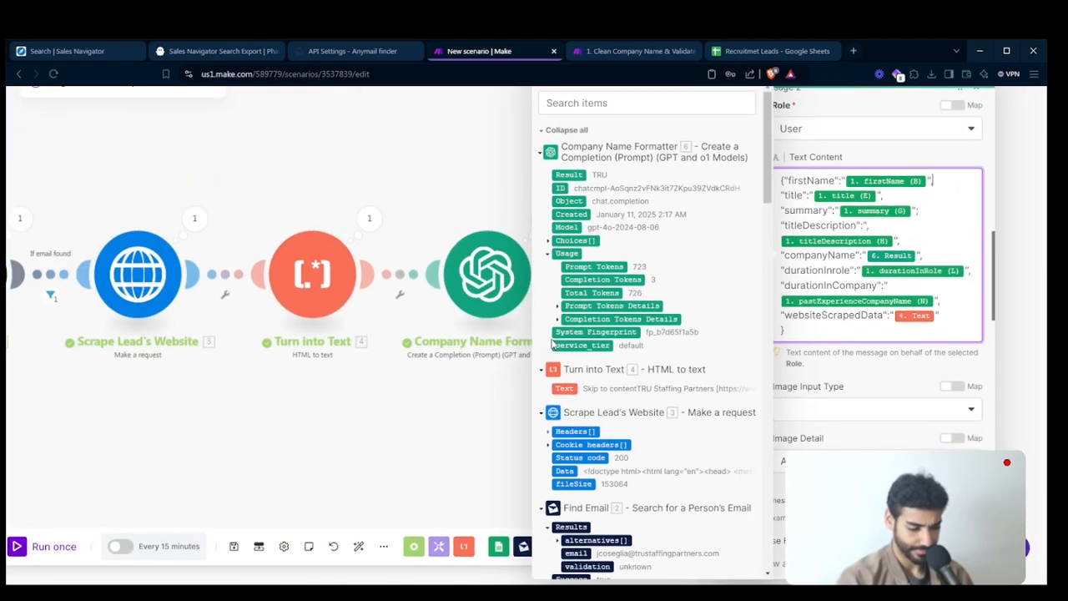
scroll(681, 432, "down", 5)
scroll(681, 432, "down", 3)
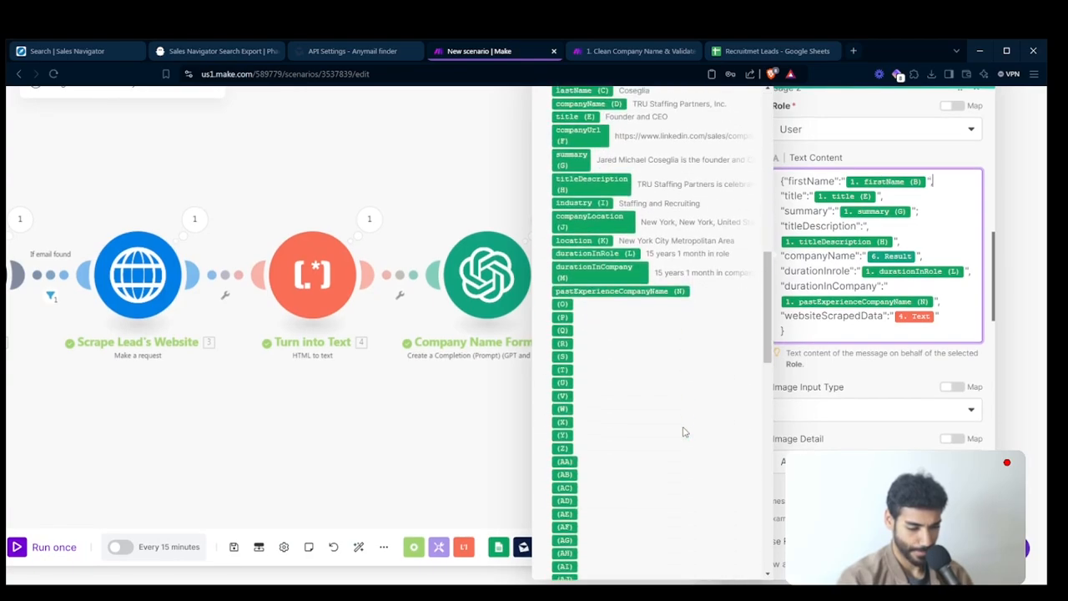
scroll(627, 307, "up", 2)
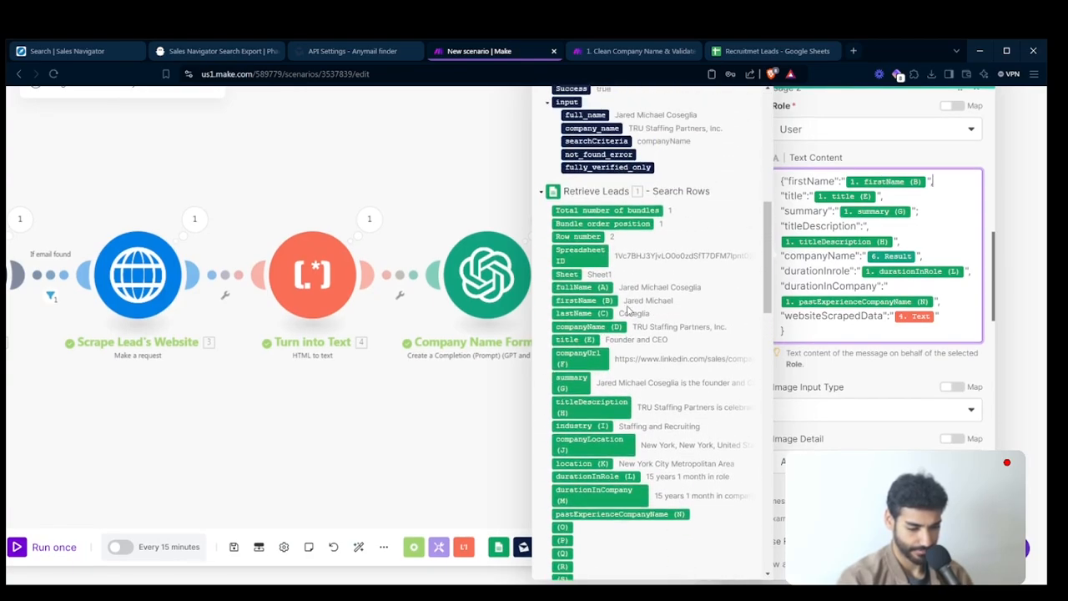
scroll(627, 307, "up", 2)
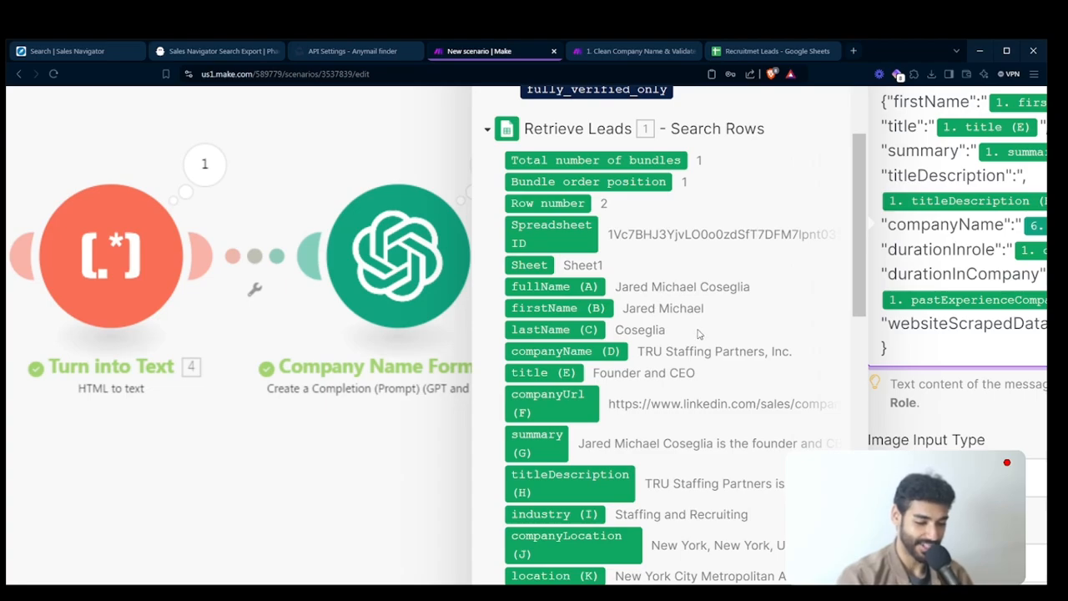
scroll(766, 336, "right", 2)
scroll(766, 334, "up", 1)
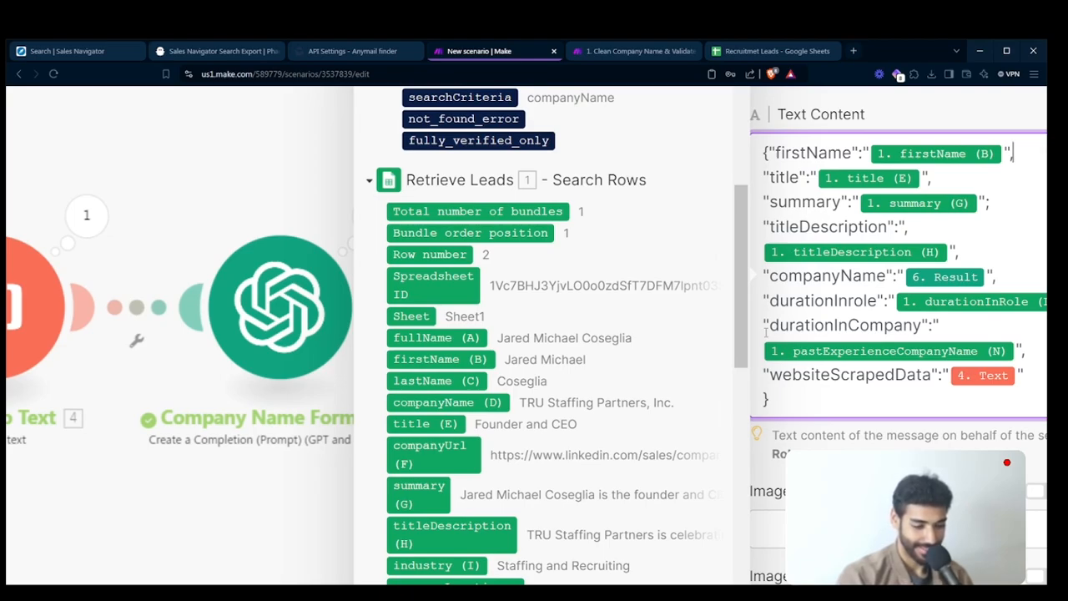
- Check the first lead's firstName entry against the other rows in the Recruitmet Leads Google Sheet, and return to the Make scenario
left_click(726, 52)
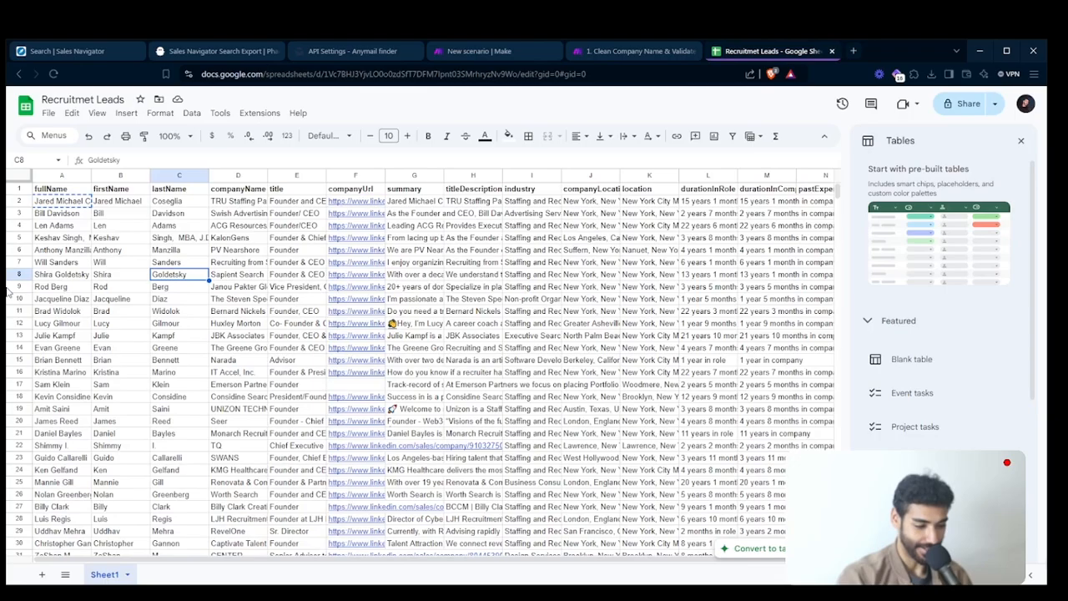
double_click(122, 202)
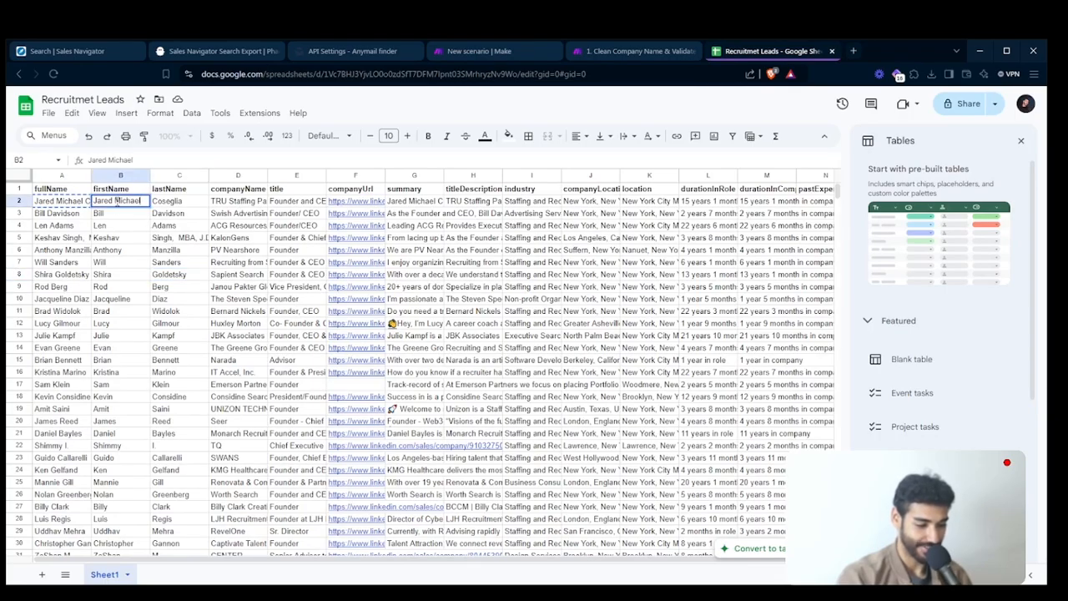
scroll(108, 274, "down", 10)
scroll(108, 274, "up", 10)
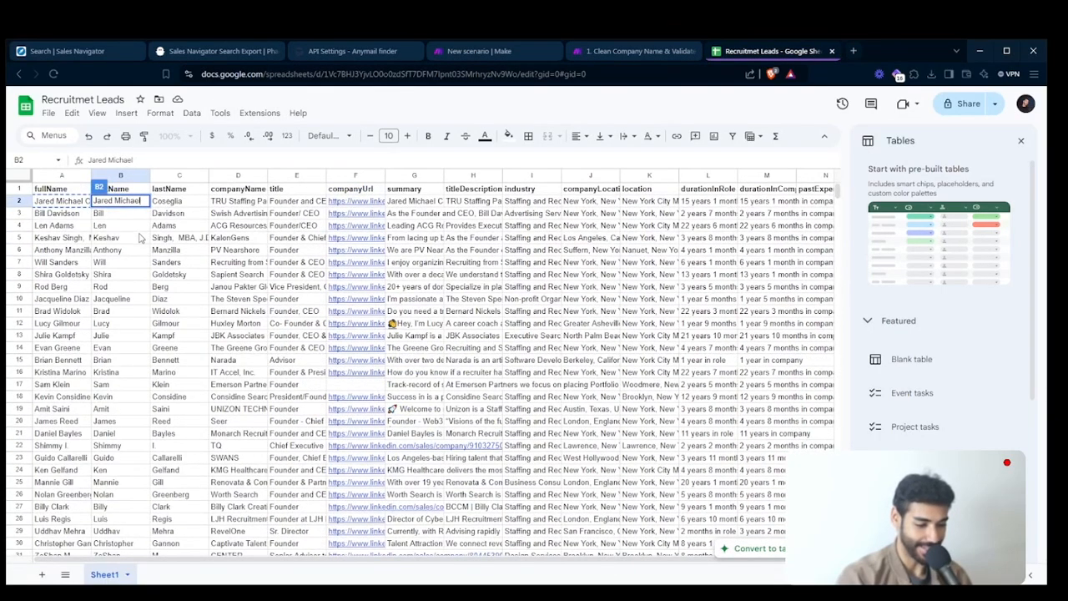
left_click(143, 234)
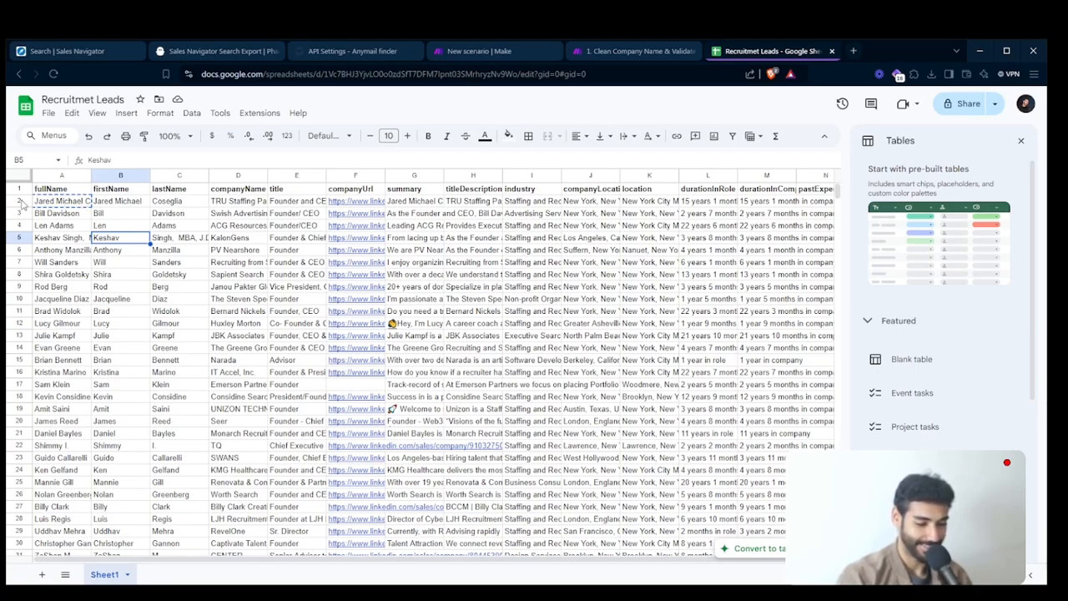
left_click(484, 53)
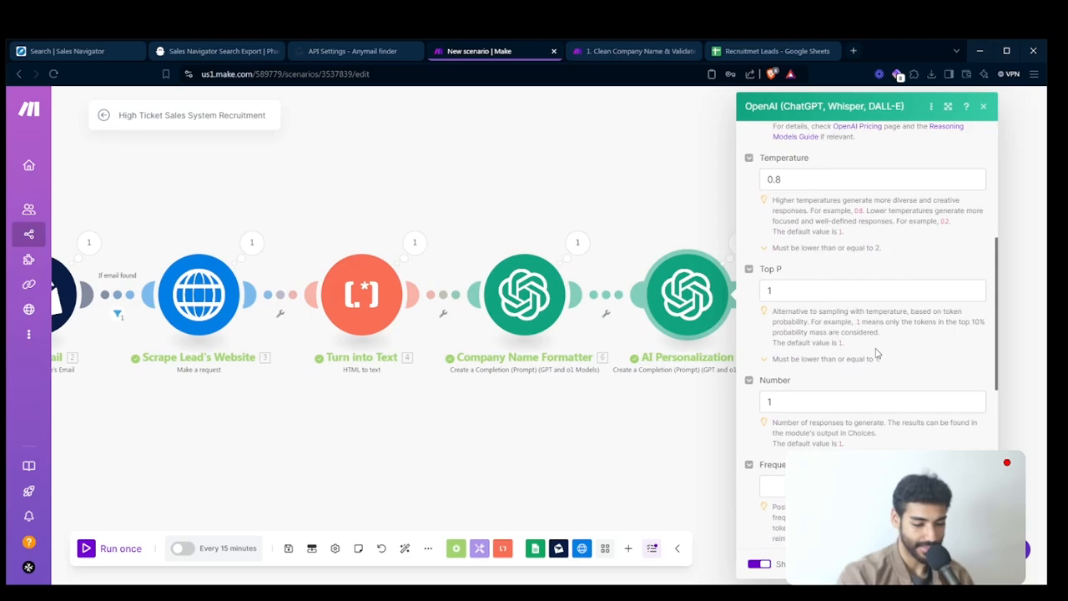
- Delete the durationInrole entry and the durationInCompany label from Message 2's text content, keeping the pastExperienceCompanyName mapping
scroll(876, 354, "down", 3)
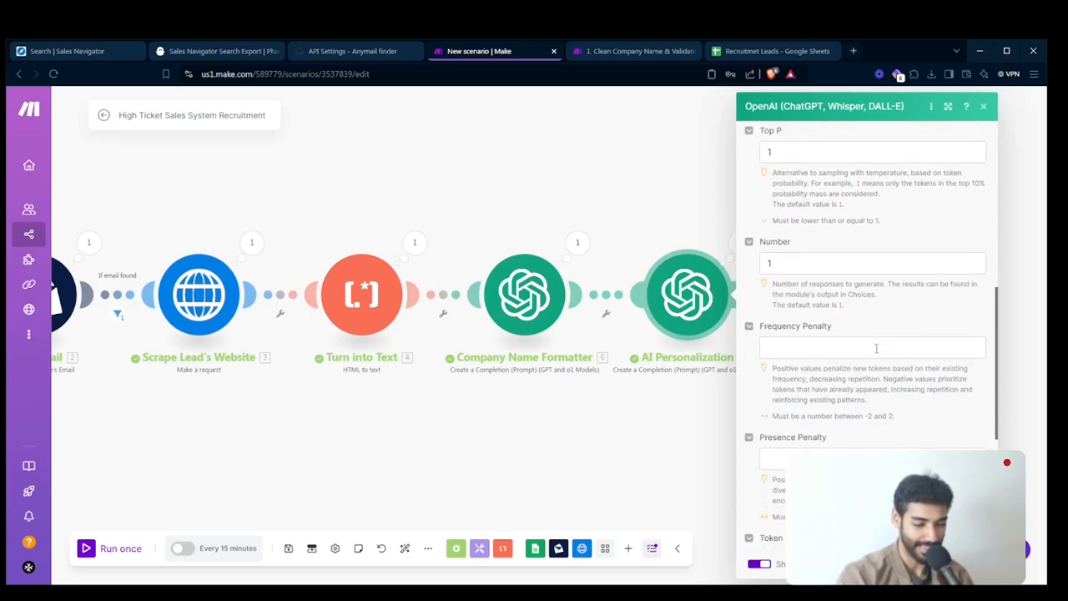
scroll(876, 348, "up", 10)
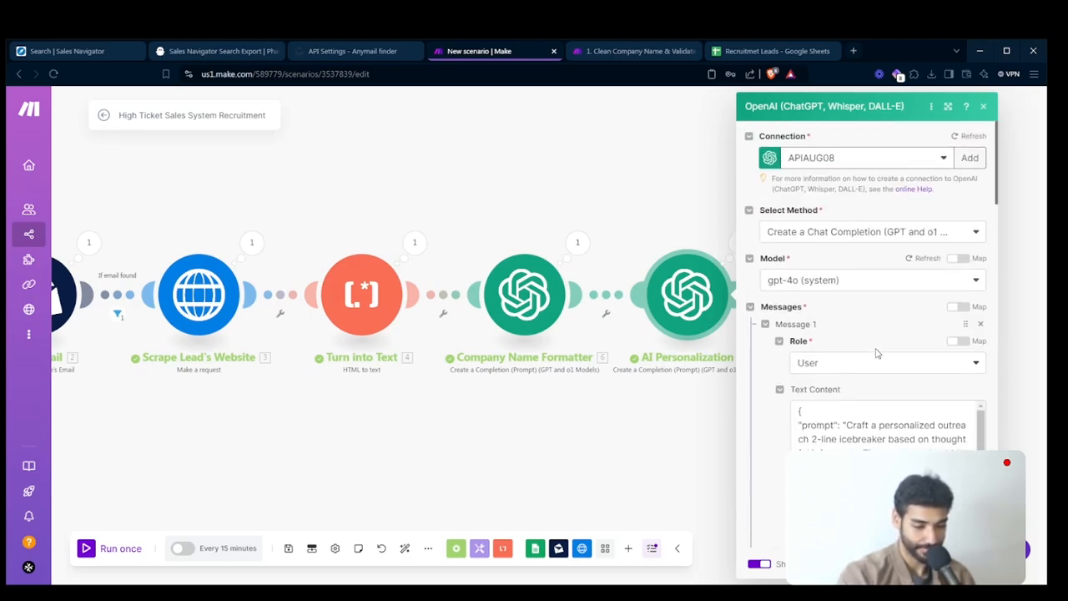
scroll(876, 353, "down", 8)
scroll(876, 353, "down", 2)
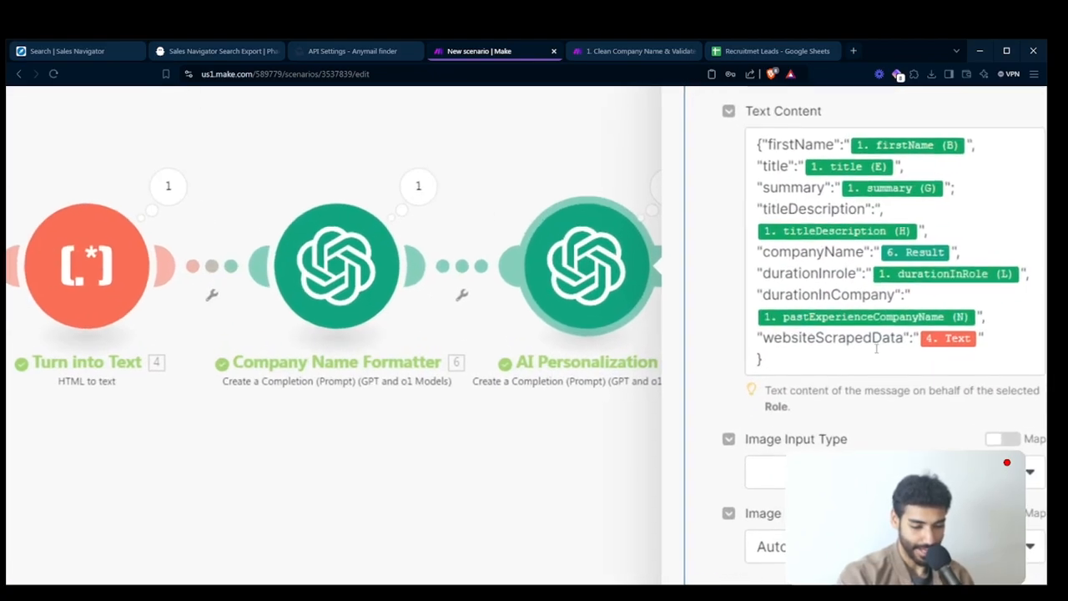
left_click_drag(908, 294, 750, 274)
key("BackSpace")
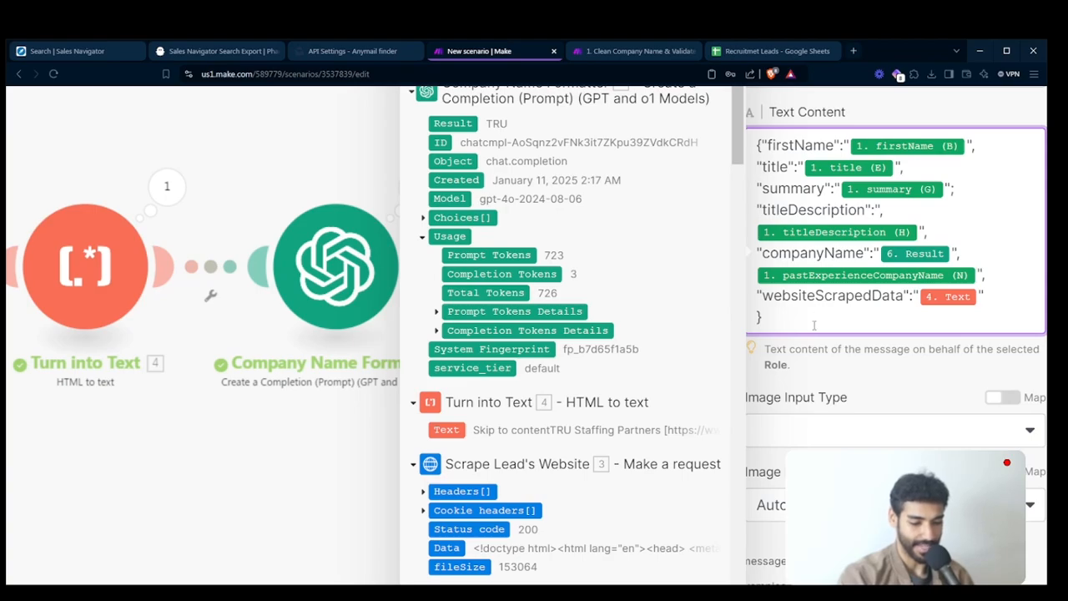
- Set AI Personalization's Temperature to 0.7 and save the module settings
scroll(815, 319, "down", 5)
scroll(884, 417, "down", 4)
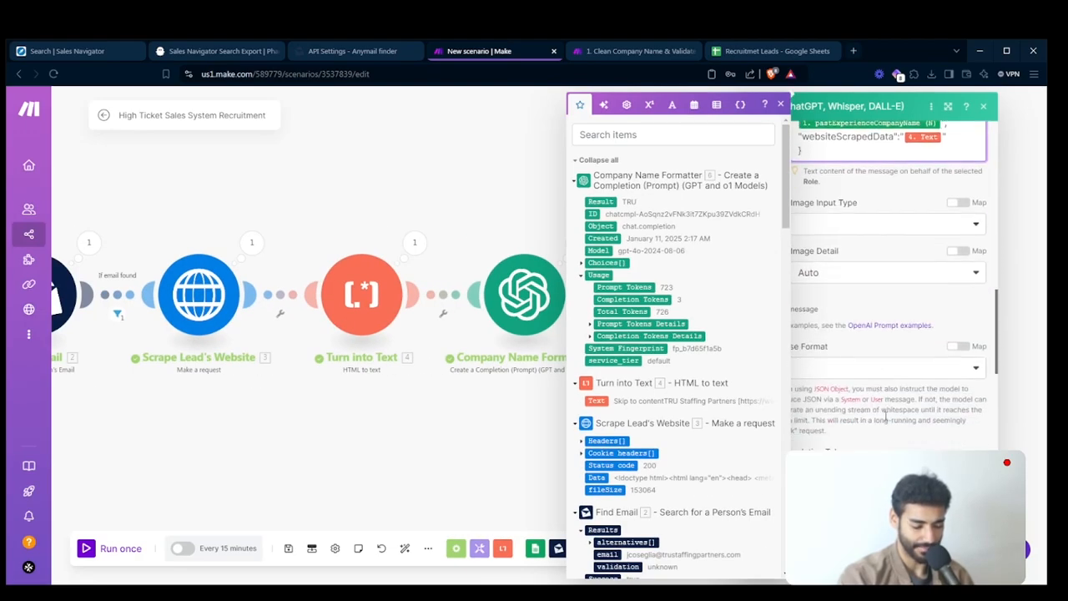
left_click(849, 272)
scroll(821, 303, "up", 5)
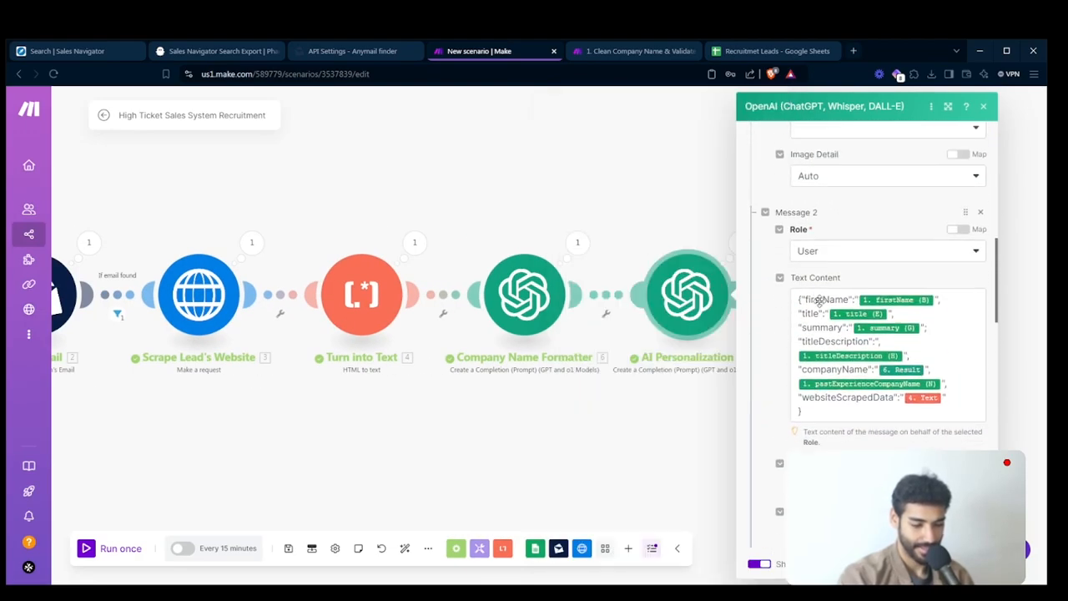
scroll(819, 302, "down", 6)
scroll(819, 302, "down", 3)
left_click(816, 313)
key("BackSpace")
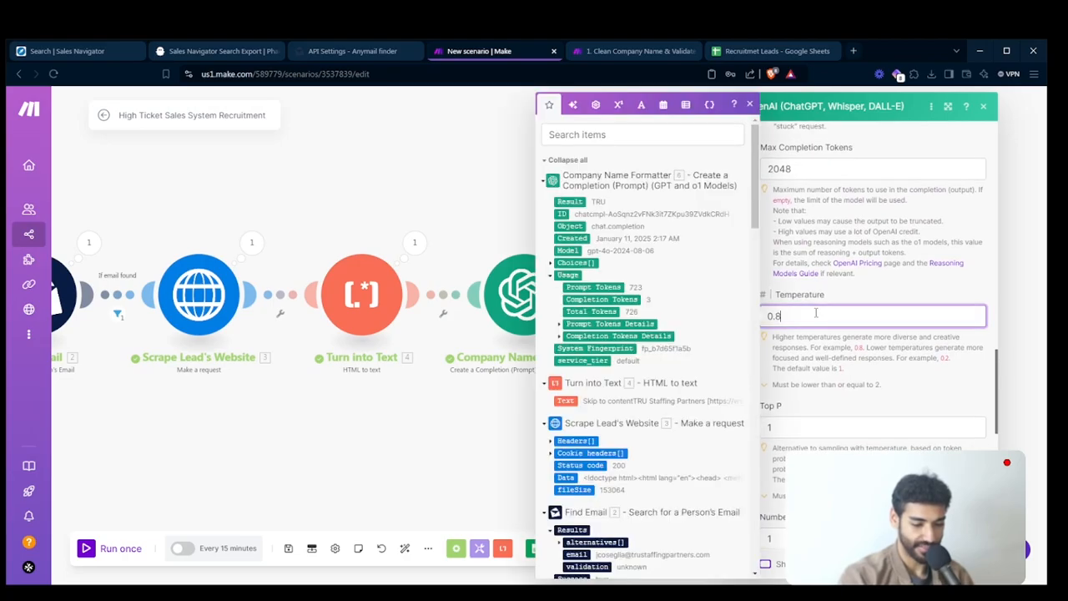
type("7")
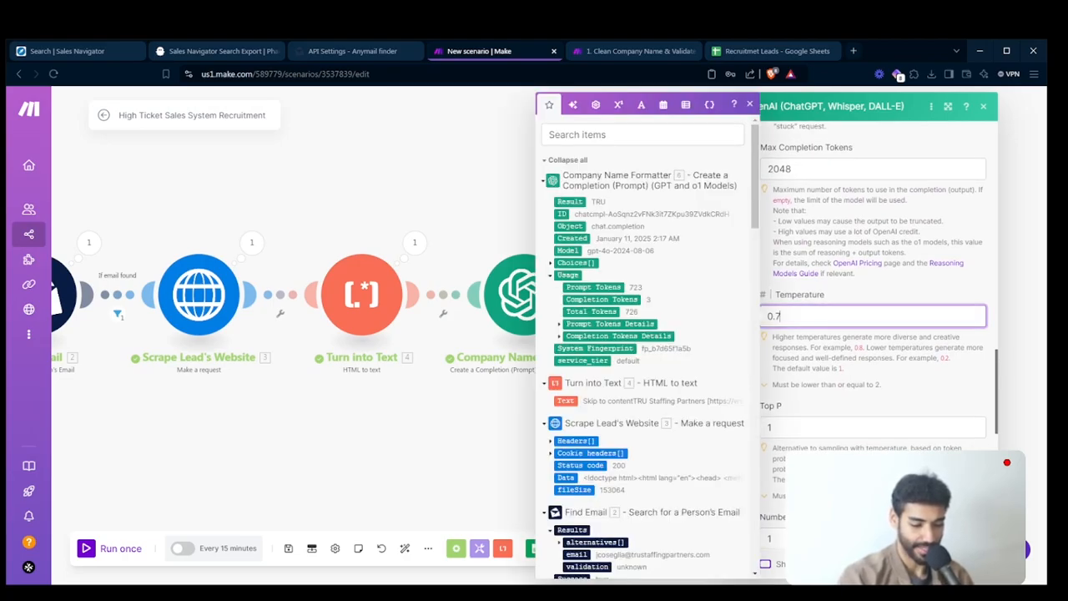
key("Return")
- Run the scenario once and inspect the icebreaker in AI Personalization's new output bundle
left_click(130, 550)
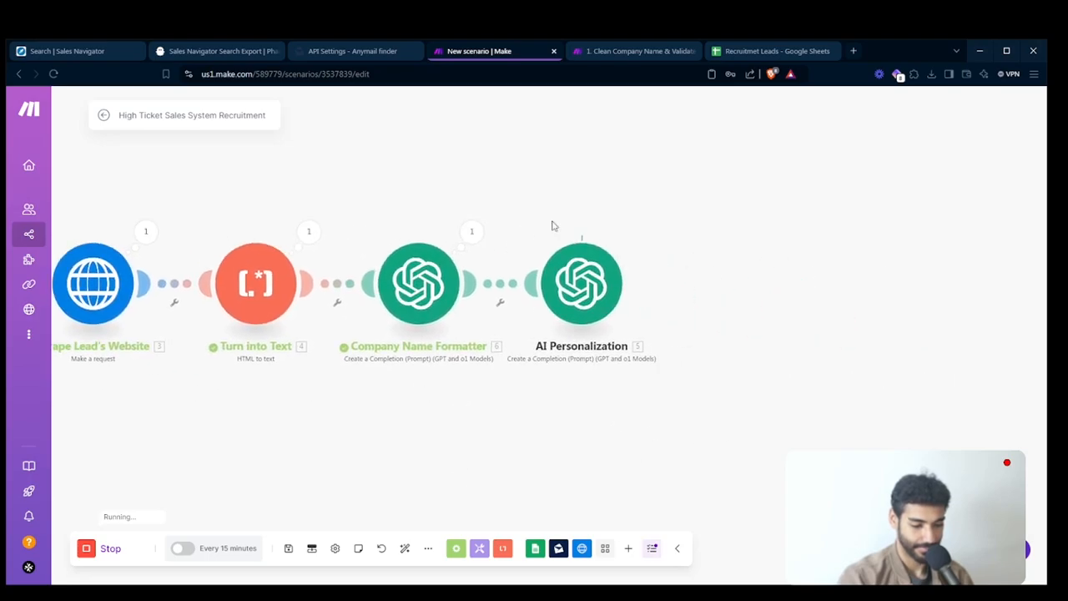
left_click(683, 199)
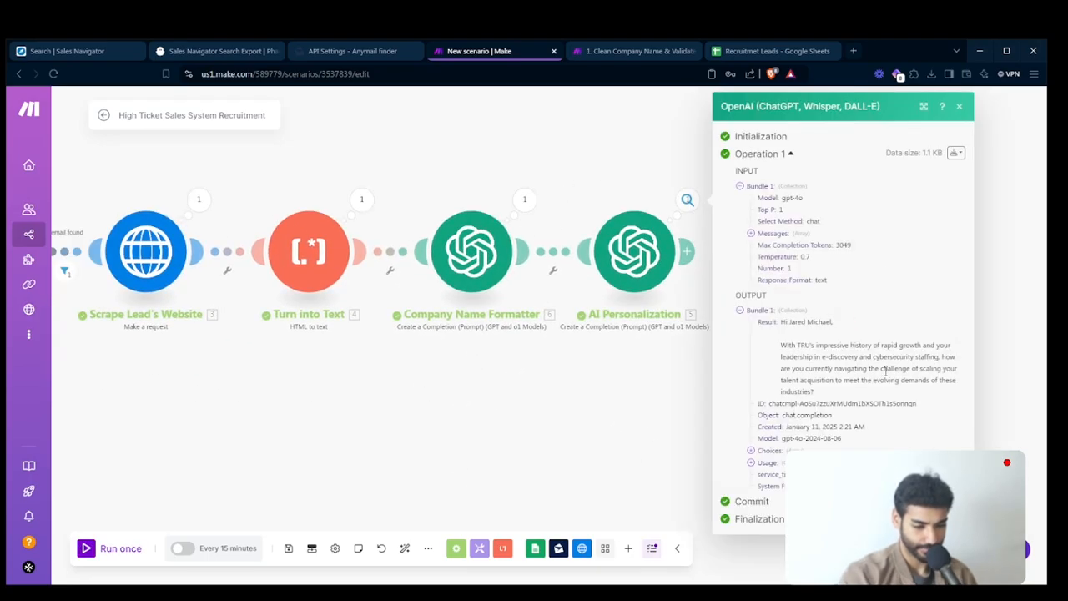
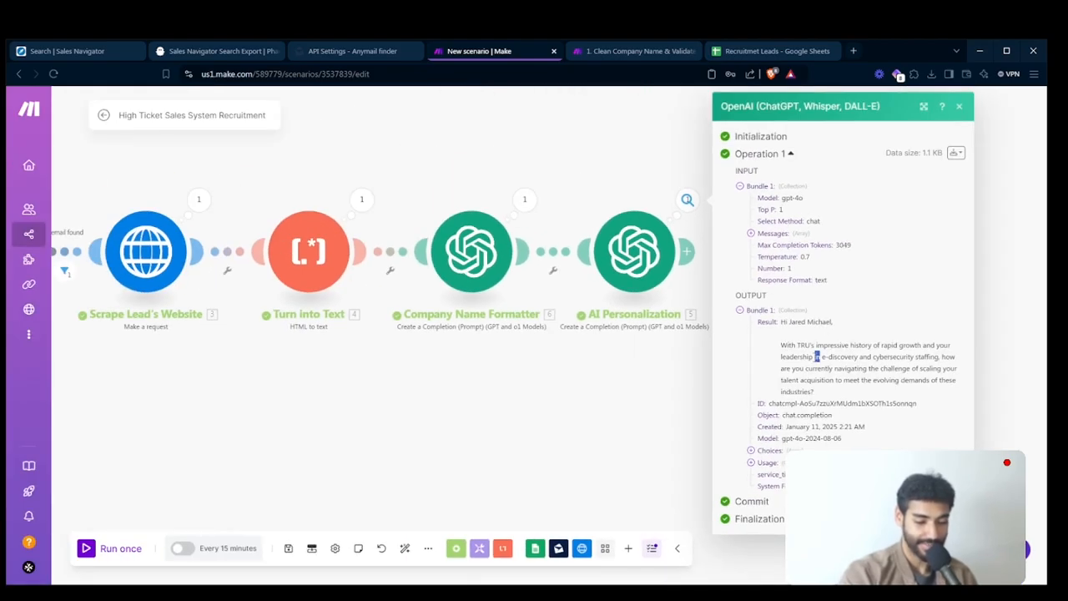
- Review the icebreaker in AI Personalization's output bundle, close it, and auto-align the scenario's modules
triple_click(817, 357)
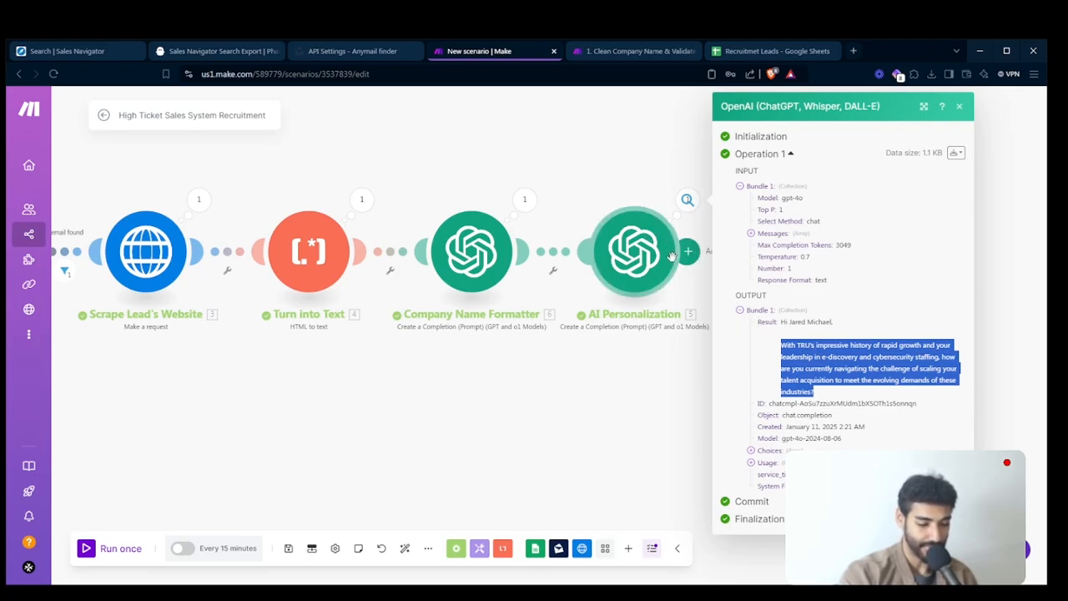
left_click(606, 176)
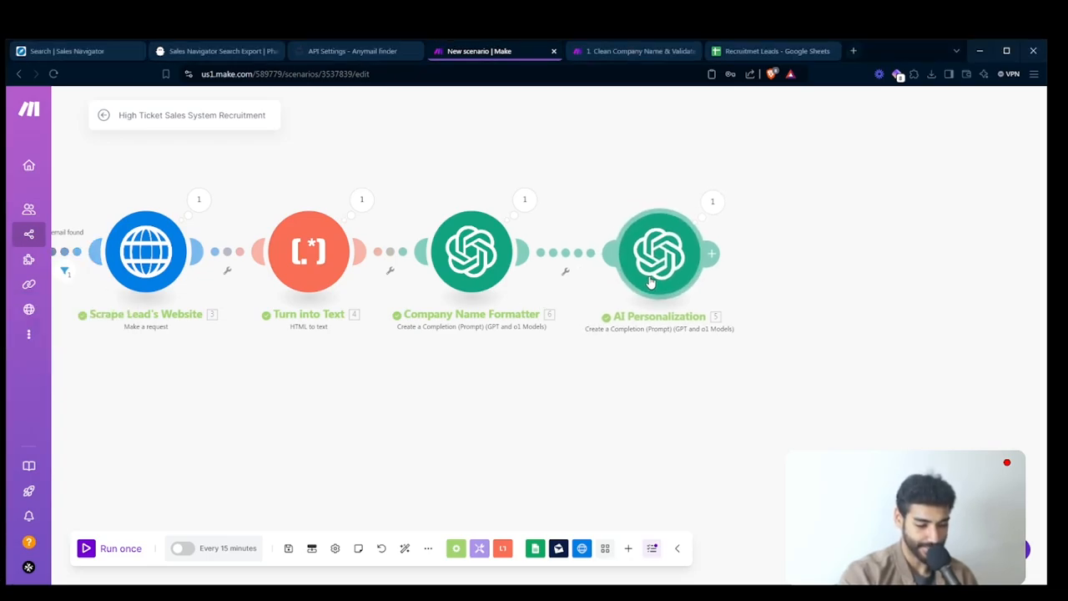
left_click_drag(708, 355, 642, 374)
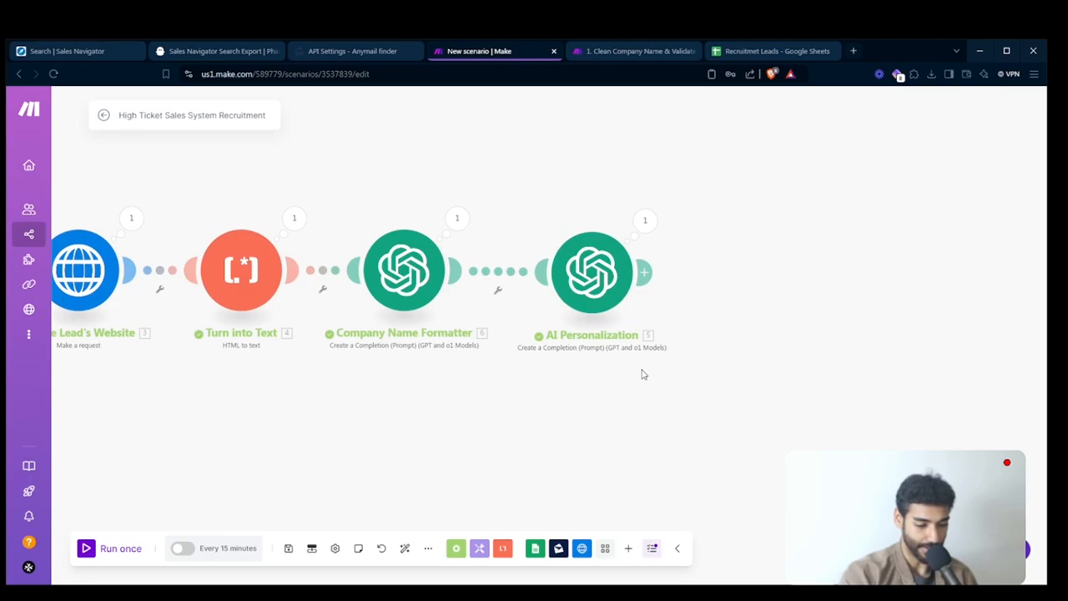
left_click(407, 548)
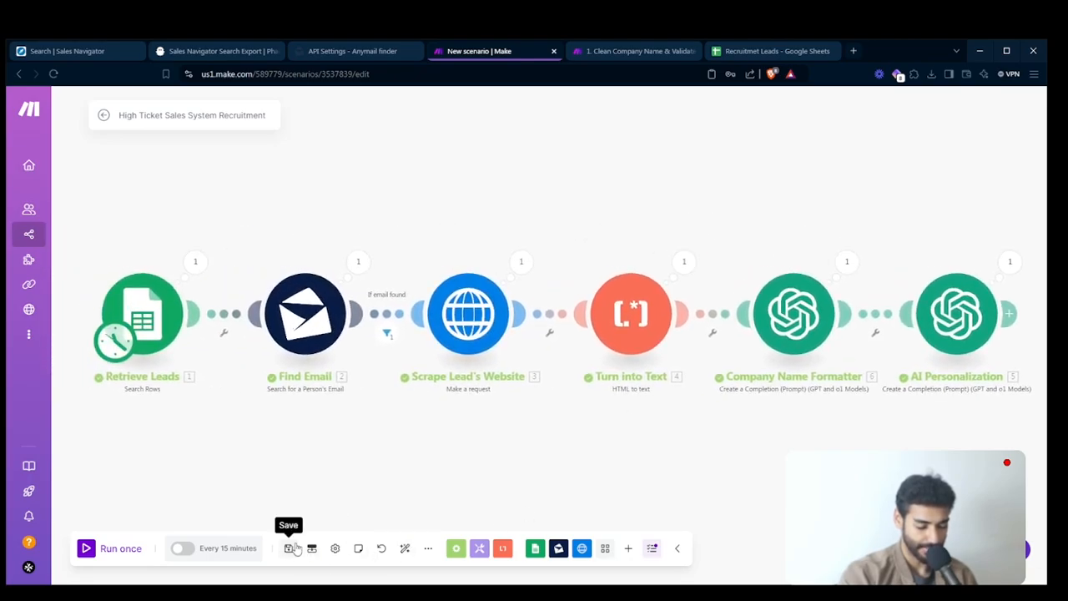
- Add an Instantly "Add a Lead to a Campaign" module and place it after AI Personalization
left_click_drag(784, 420, 464, 412)
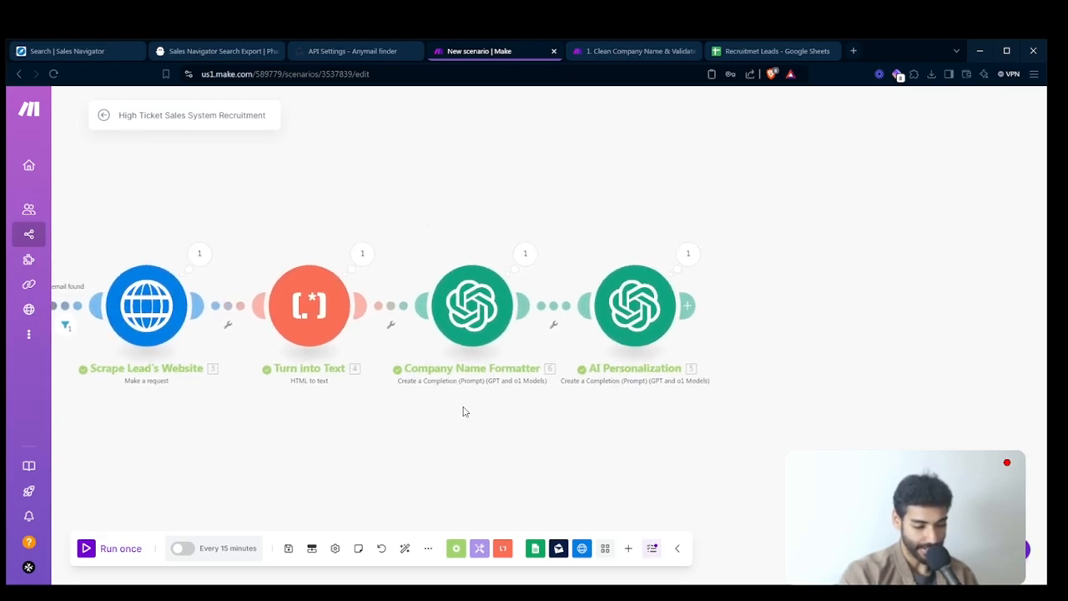
left_click(629, 550)
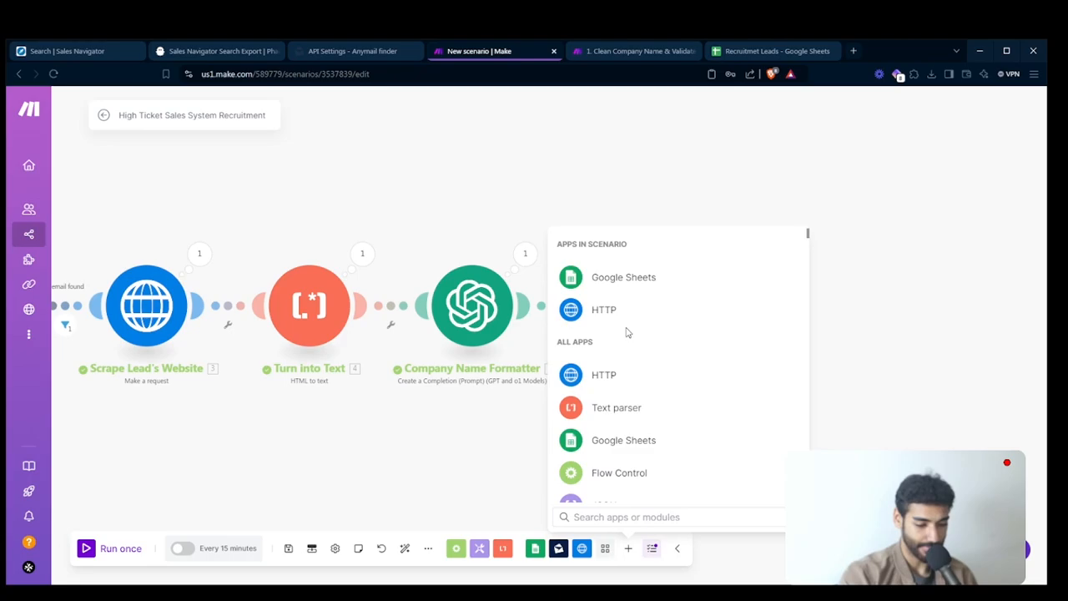
type("insta")
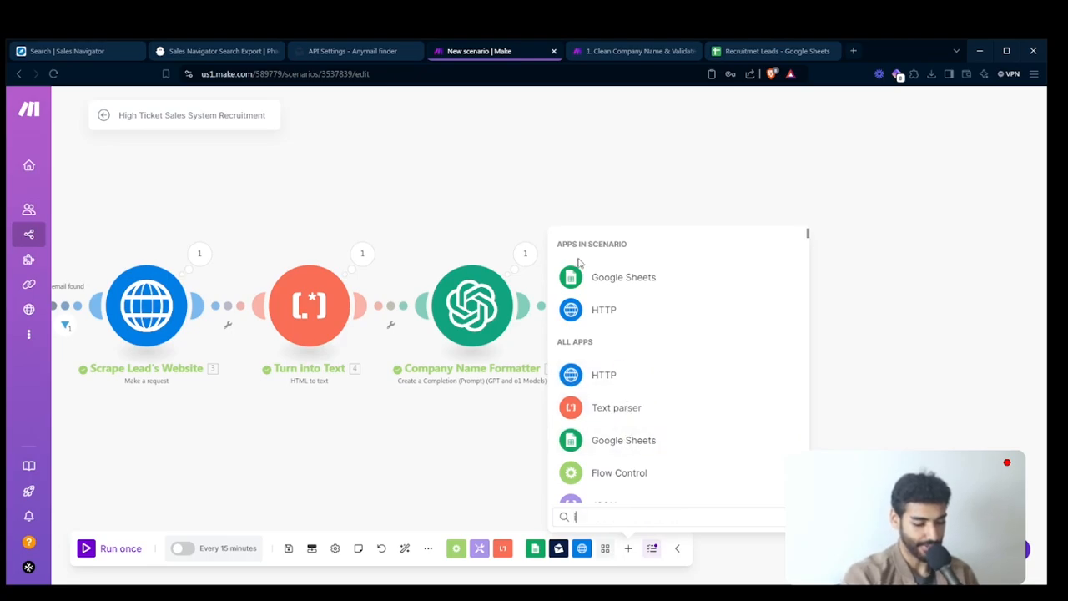
left_click(574, 243)
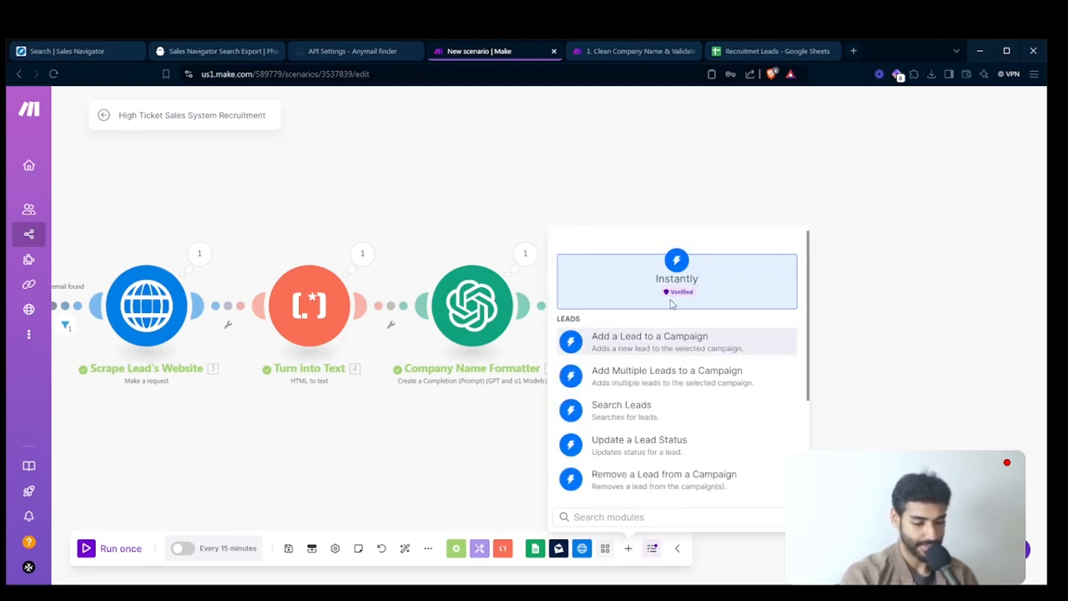
left_click(674, 336)
left_click_drag(698, 331, 832, 405)
left_click_drag(663, 342, 797, 330)
left_click(799, 329)
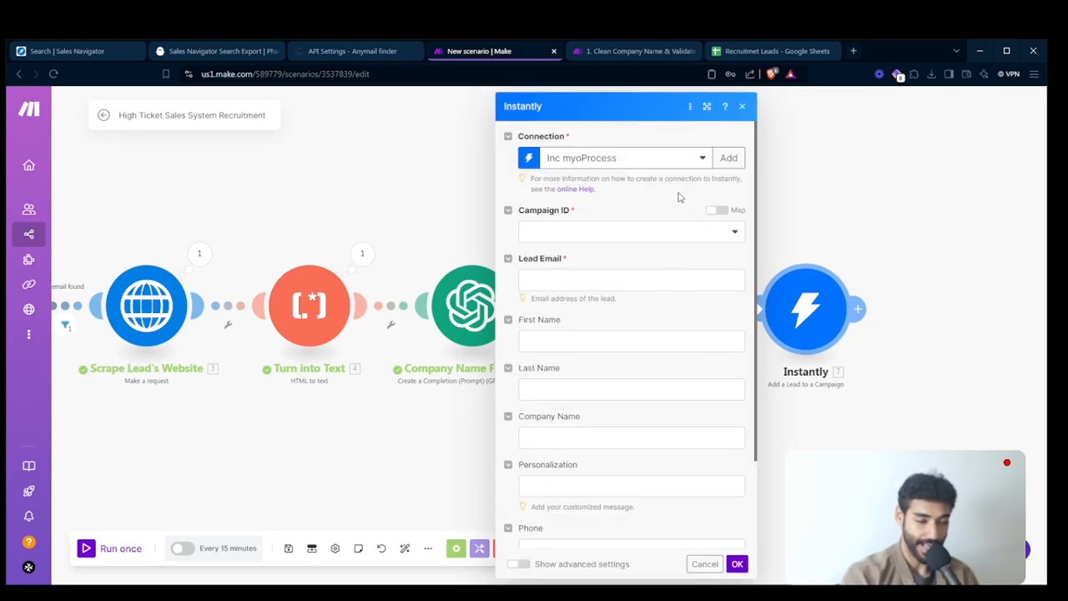
- Open instantly.ai in a new browser tab and log in with the saved account e-mail and password
key("ctrl+t")
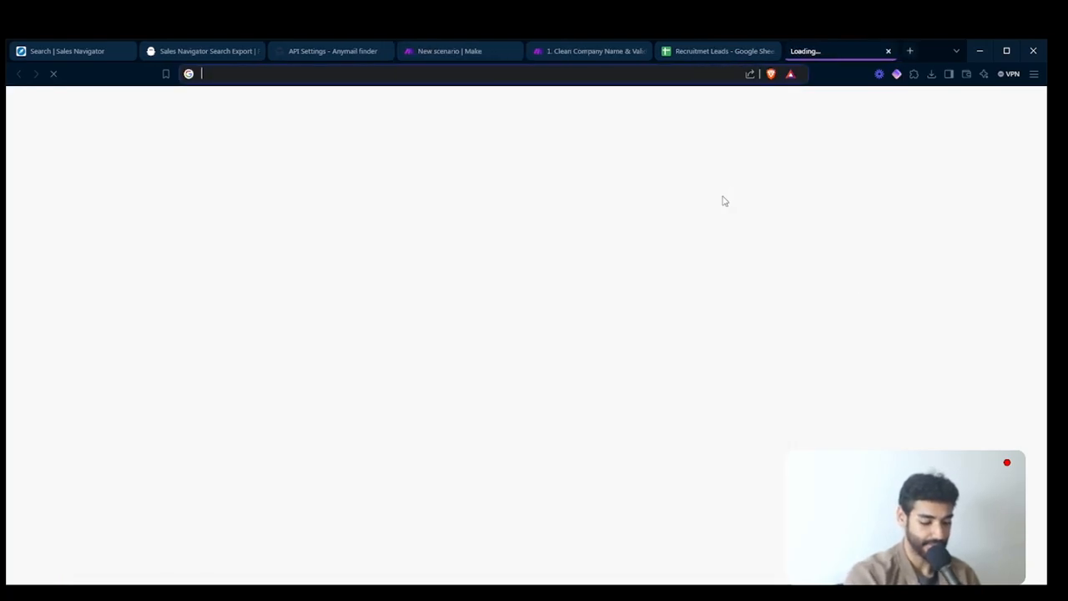
type("instantly.ai")
key("Return")
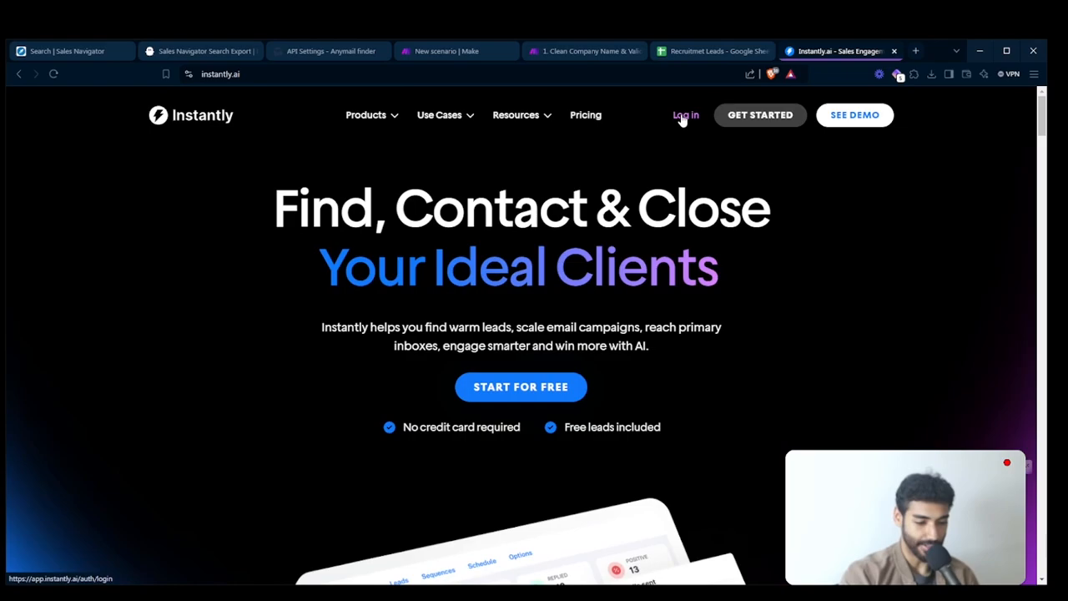
left_click(682, 116)
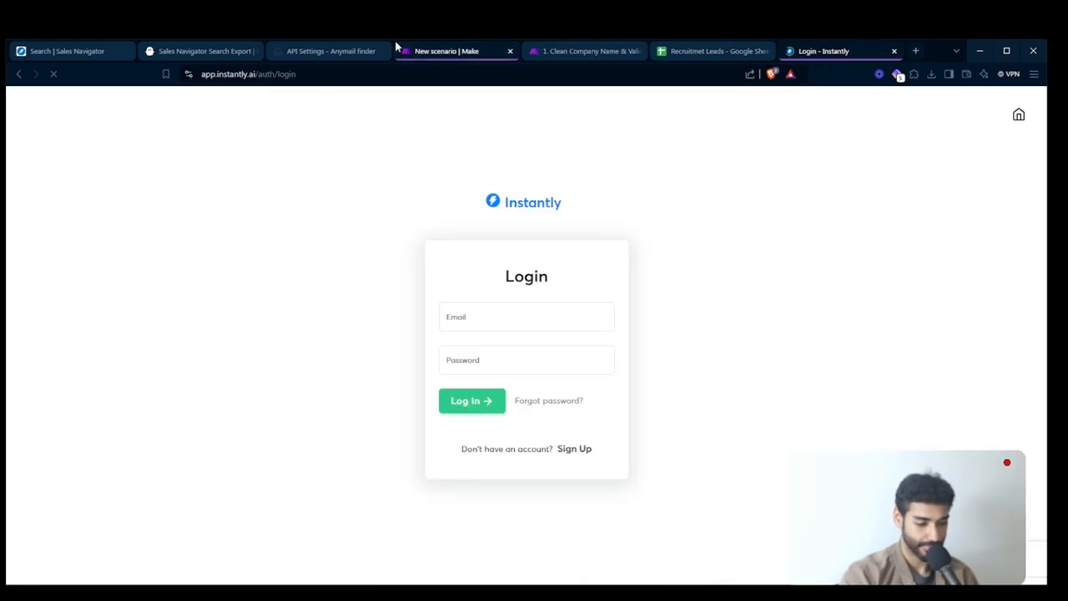
left_click(474, 320)
left_click(527, 347)
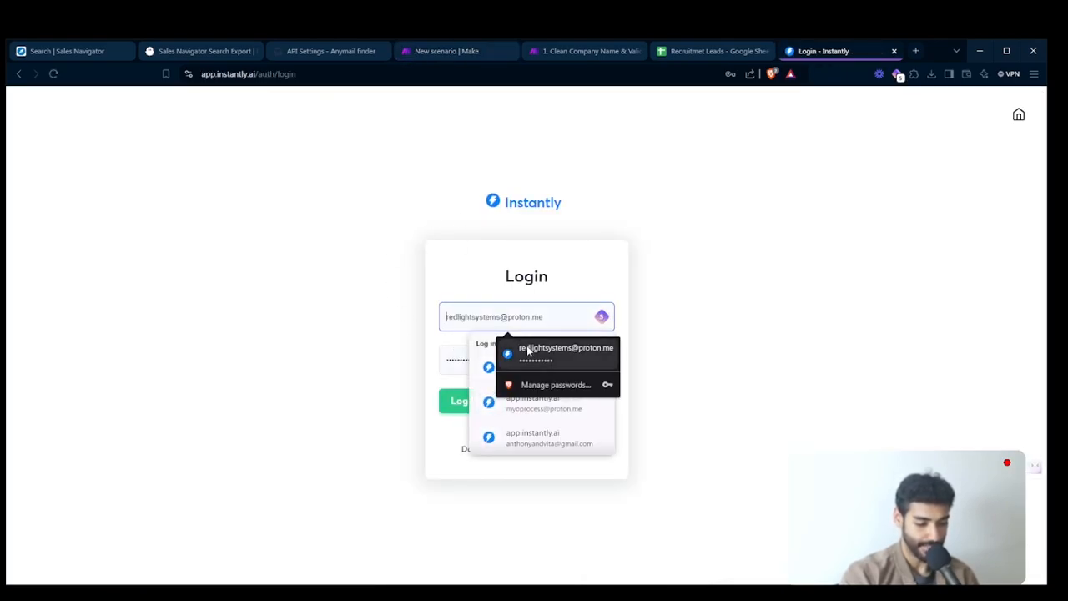
left_click(458, 400)
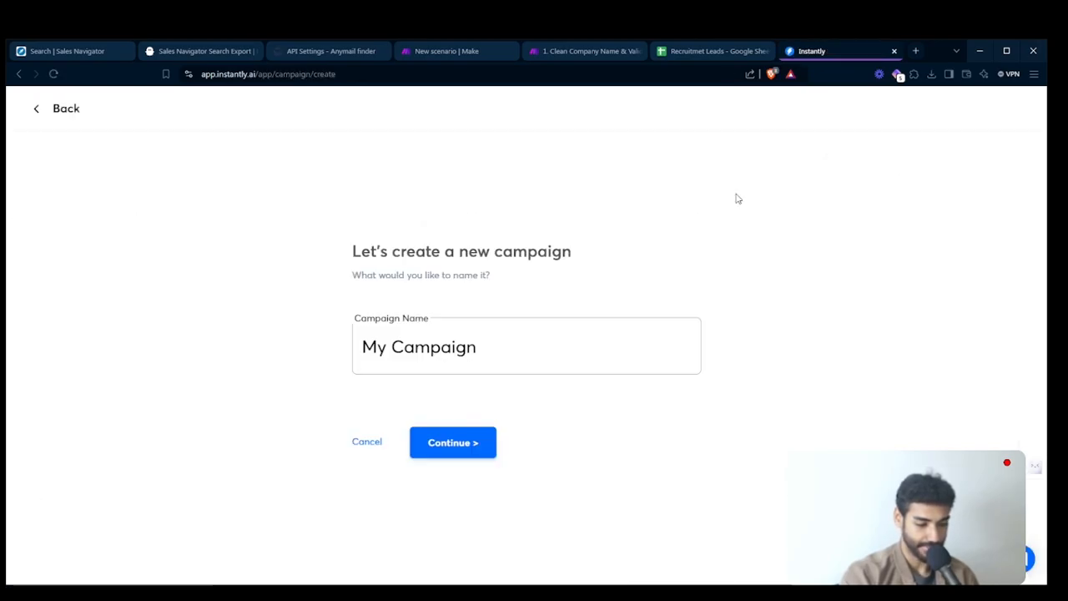
- Create a new Instantly campaign named Recruitment Campaign
triple_click(492, 338)
type("Re")
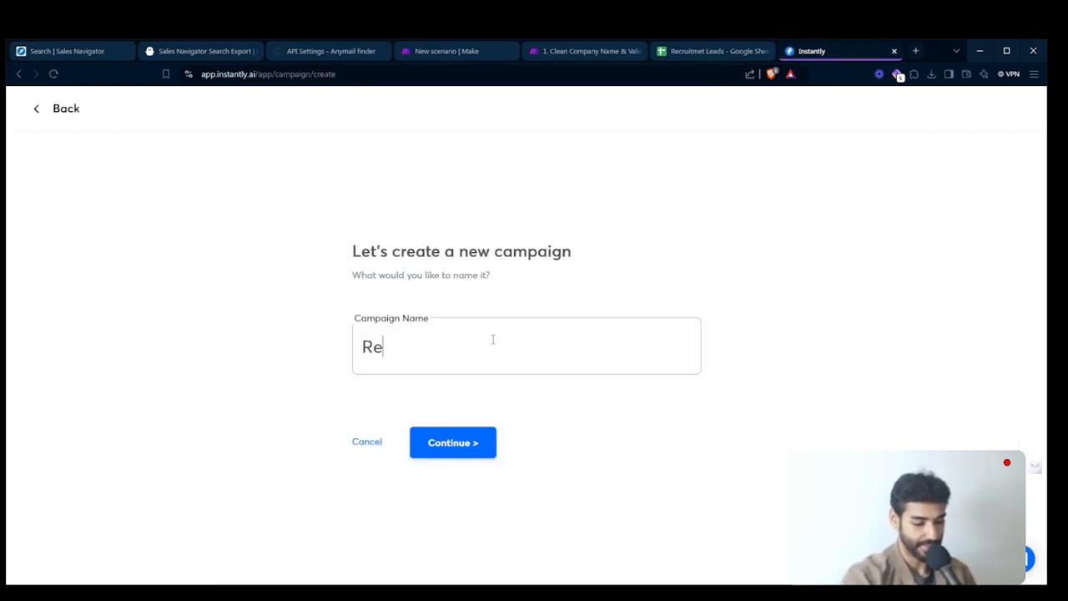
type("cruitment Campaign")
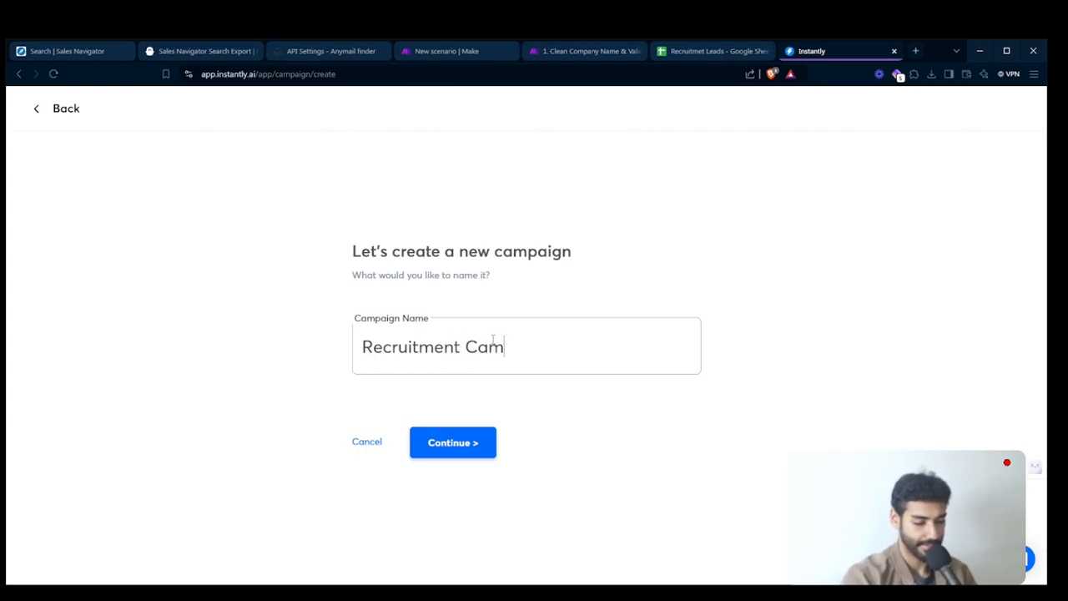
left_click(451, 440)
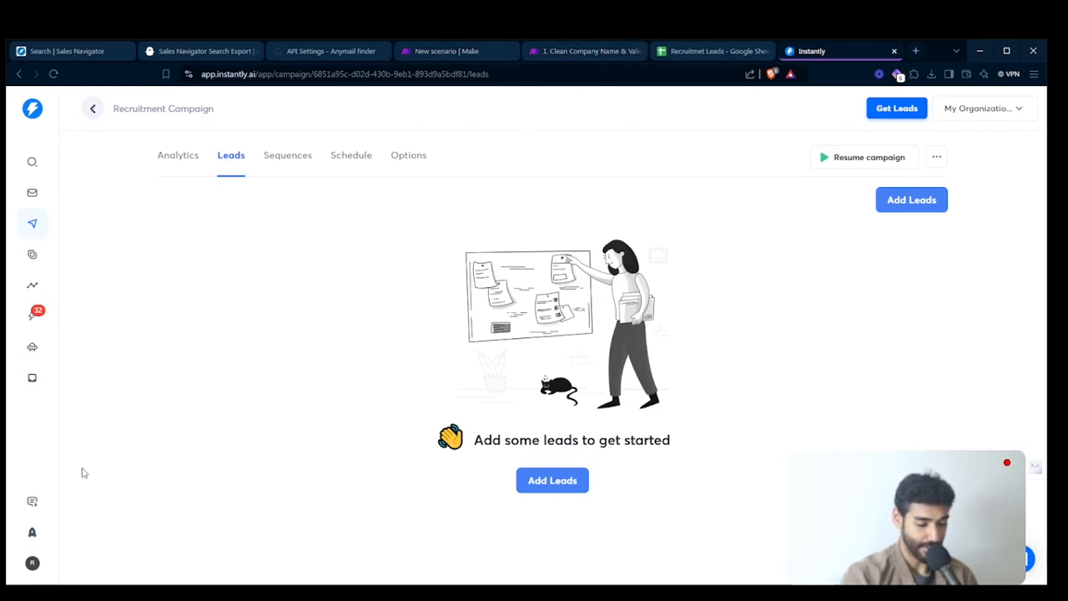
- Copy the Instantly API key from the account's integration settings
left_click(31, 564)
left_click(91, 534)
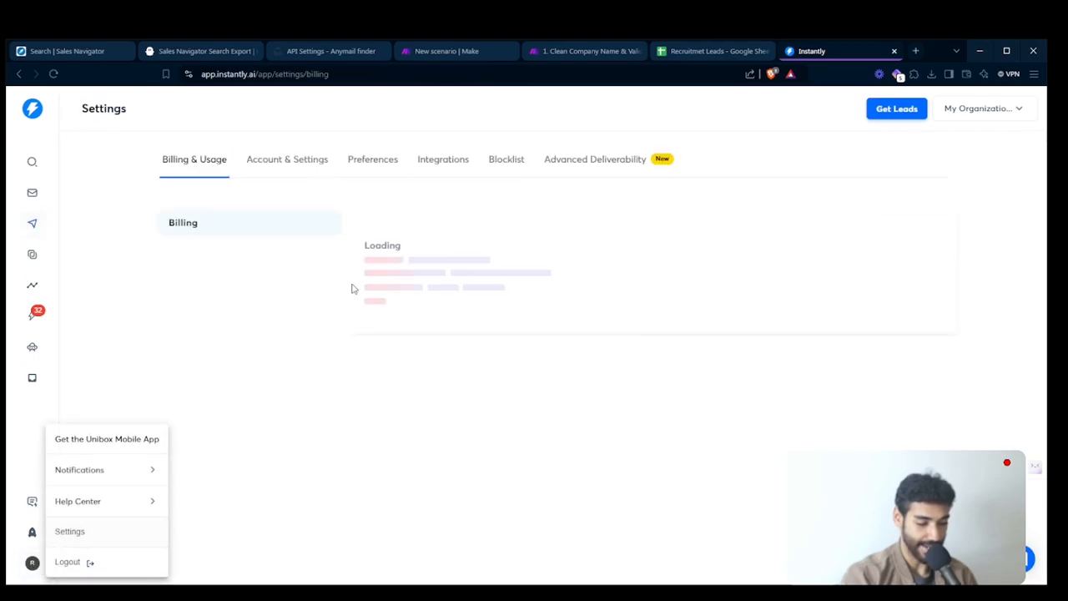
left_click(421, 164)
left_click(527, 522)
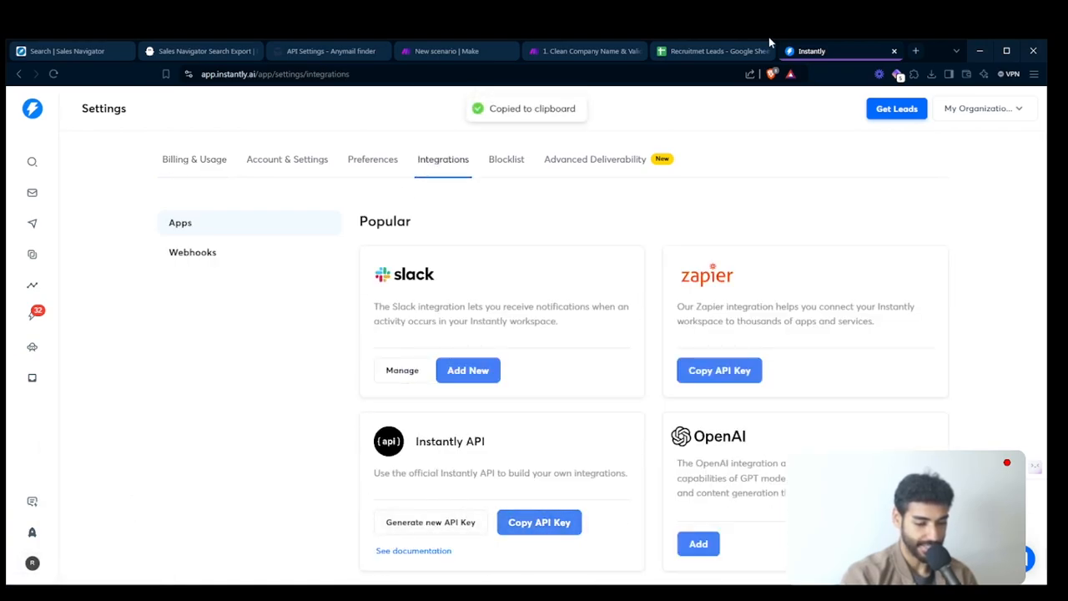
- Return to the Make scenario, paste the API key into a new Instantly connection, and close it without saving
left_click(429, 55)
left_click(724, 158)
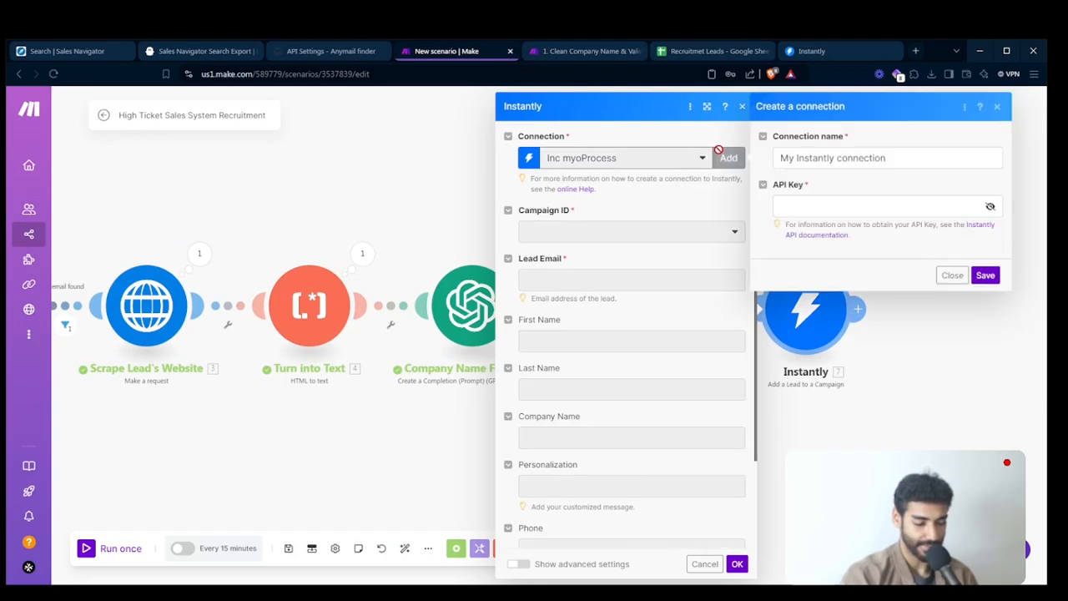
left_click(838, 207)
key("ctrl+v")
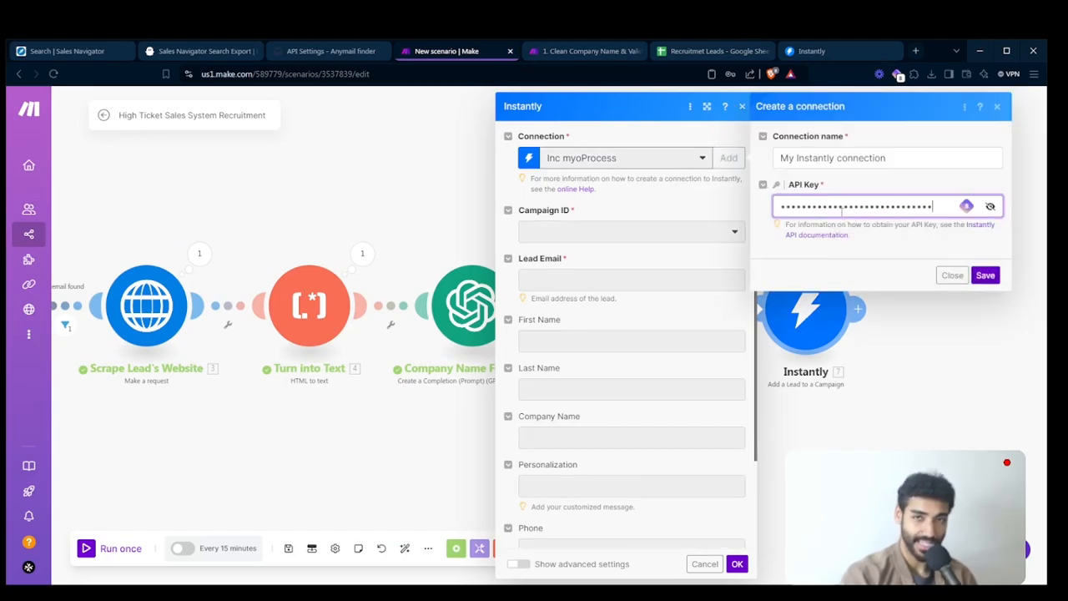
left_click(949, 276)
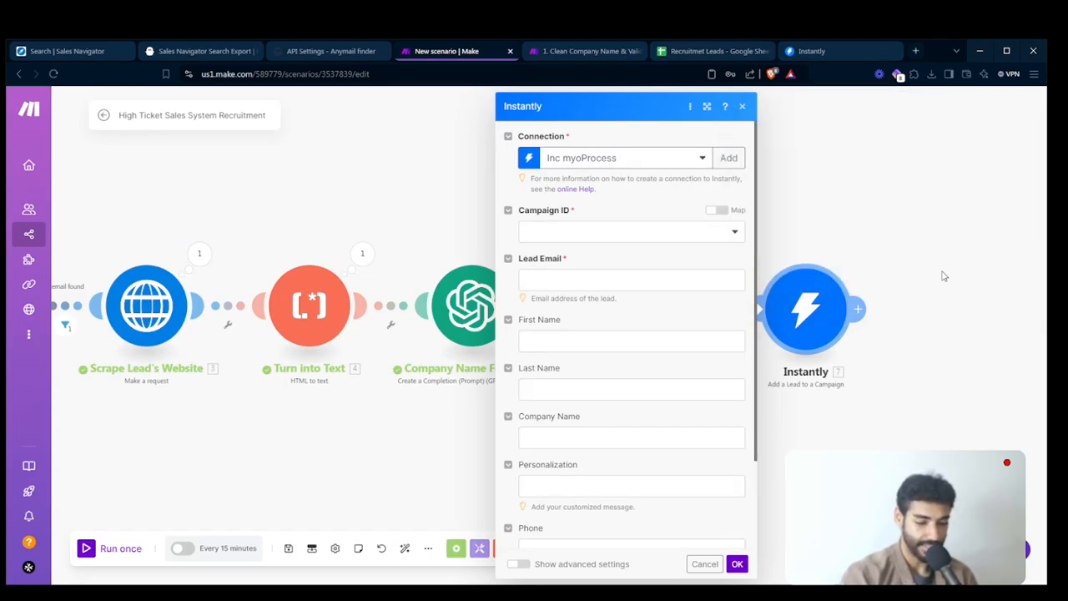
- Set the Instantly module's connection to Instantly CTO and its Campaign ID to Recruitment Campaign
left_click(627, 166)
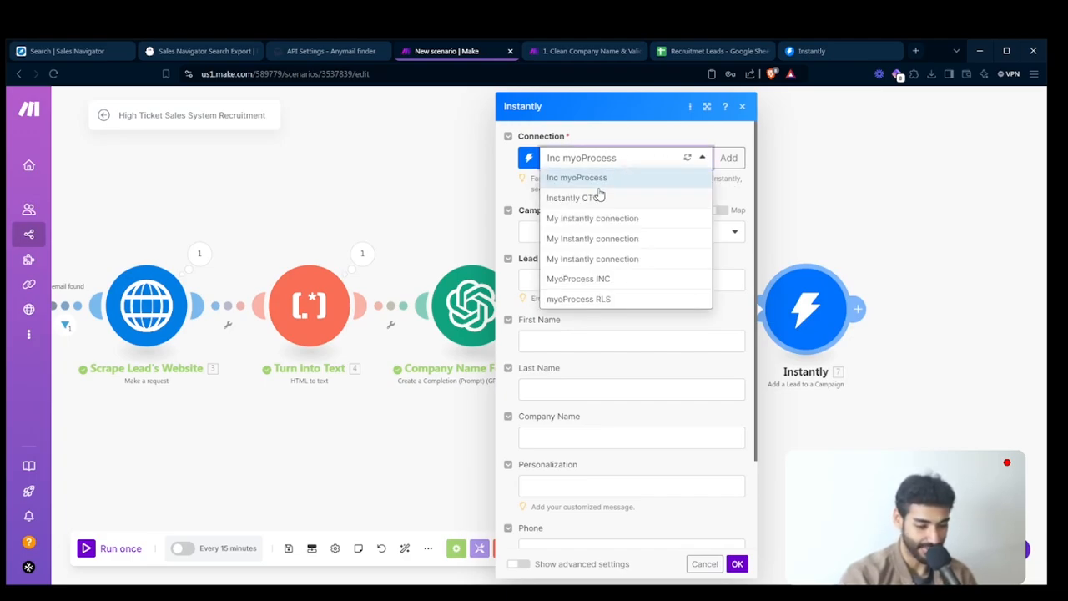
left_click(613, 201)
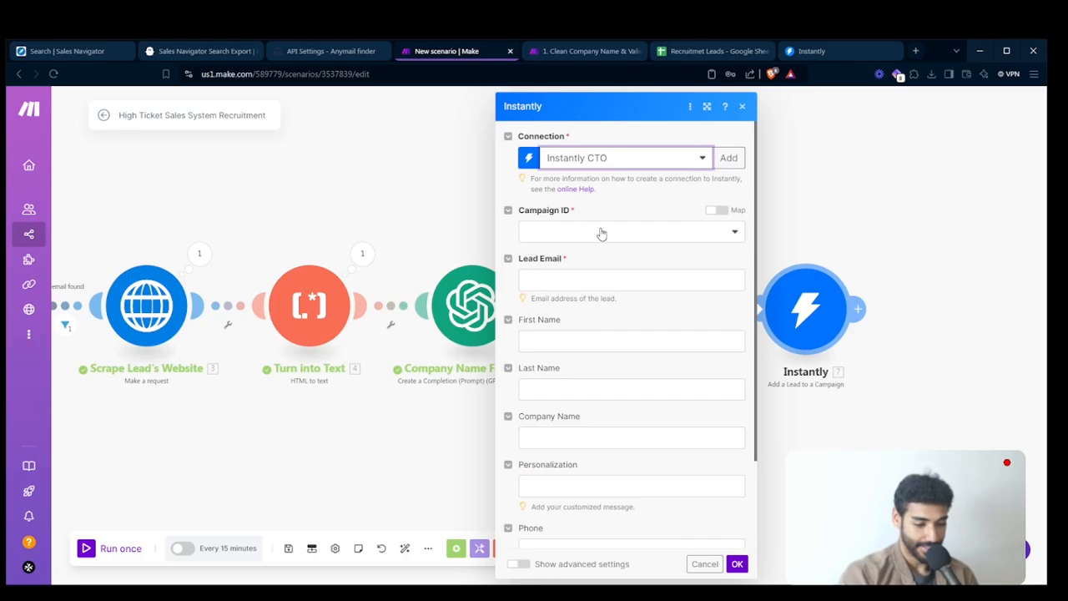
left_click(575, 233)
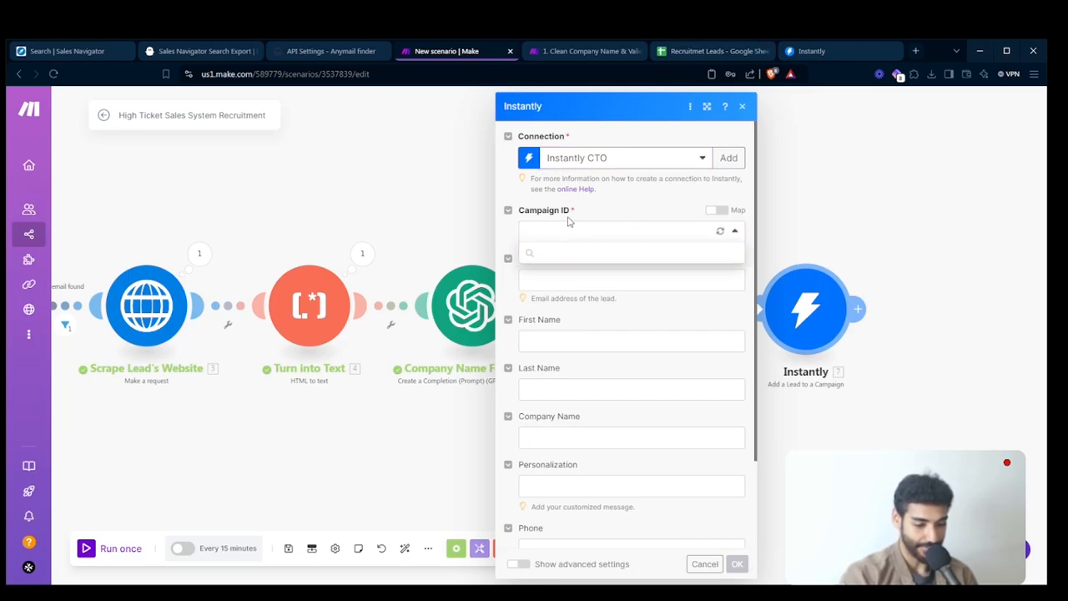
left_click(573, 255)
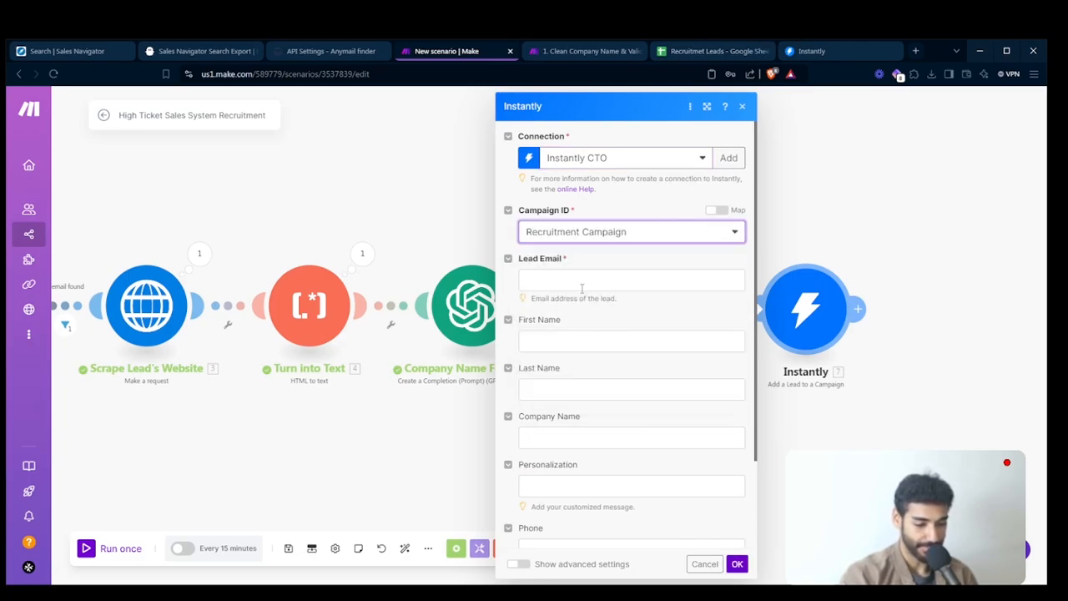
left_click(581, 288)
scroll(868, 317, "down", 5)
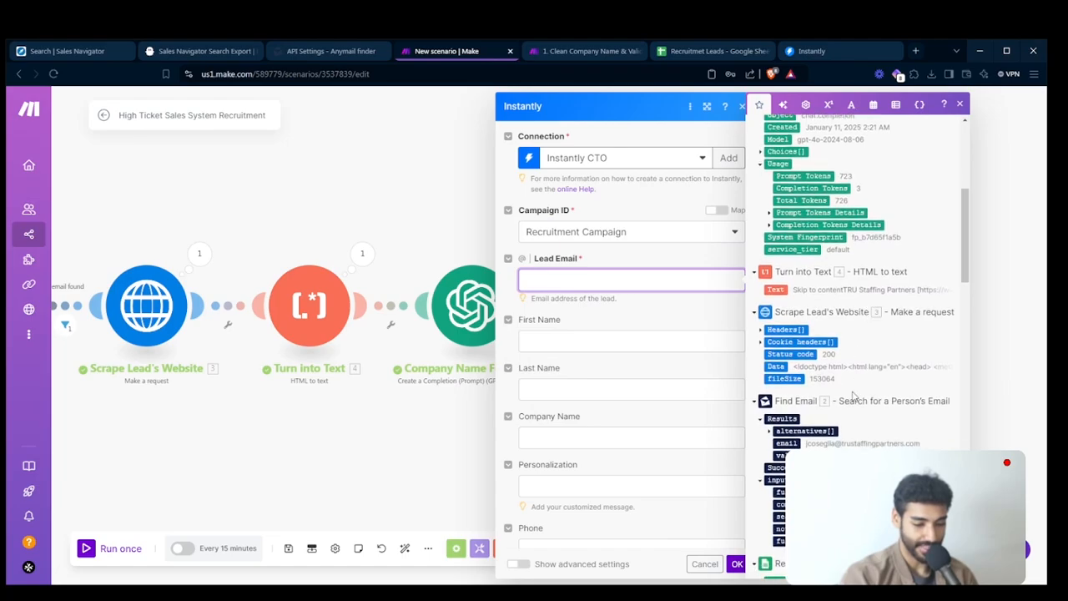
scroll(852, 395, "down", 3)
left_click(788, 344)
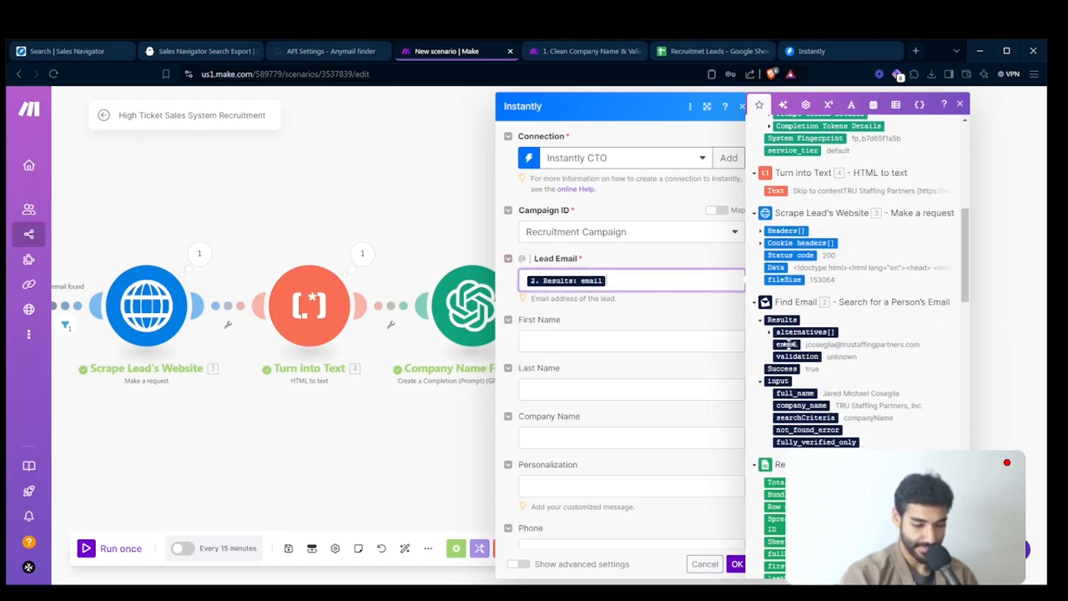
left_click(662, 334)
scroll(798, 442, "down", 3)
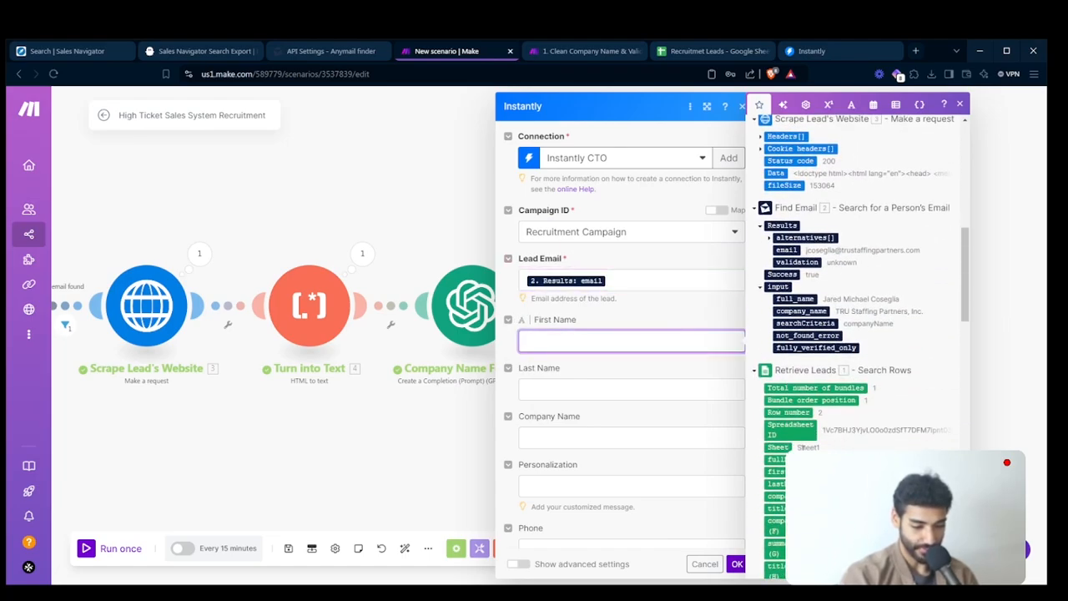
left_click(775, 472)
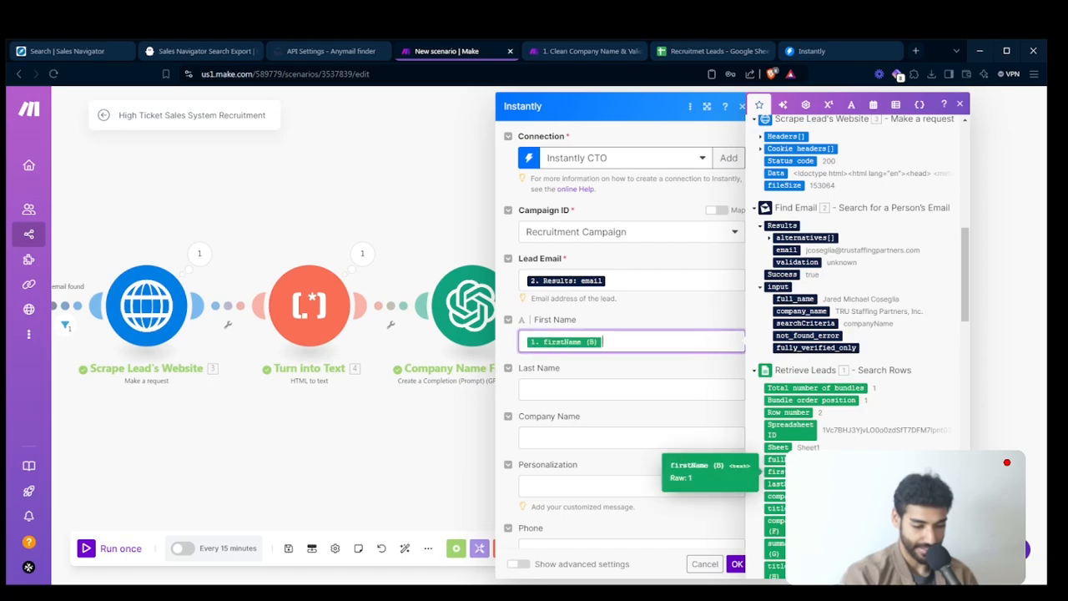
left_click(659, 390)
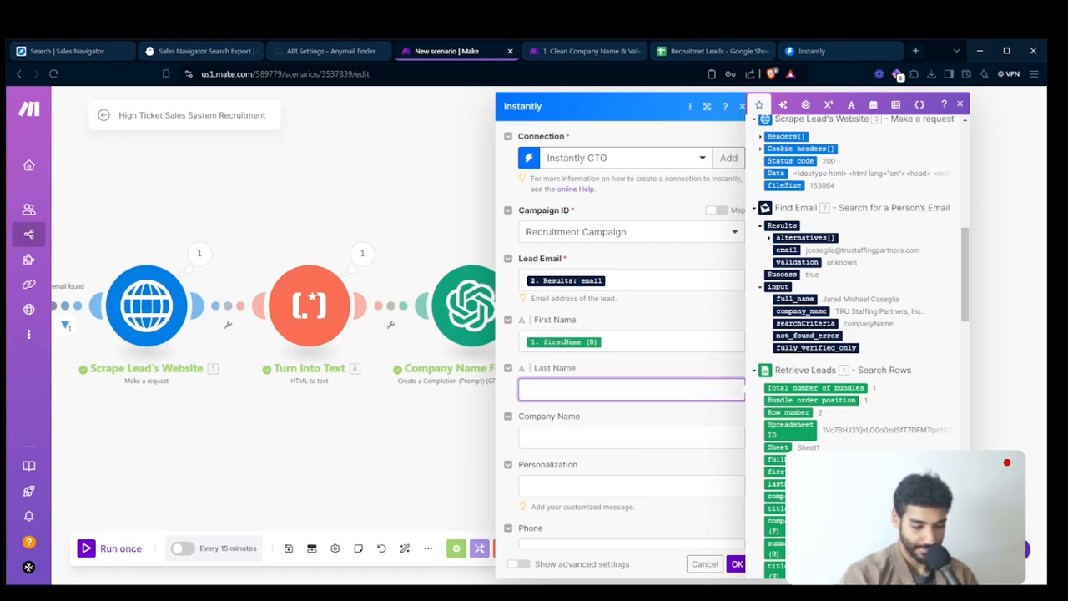
left_click(775, 483)
- Map Company Name to Company Name Formatter's Result and Personalization to AI Personalization's Result, and save the Instantly module
left_click(631, 437)
scroll(818, 219, "up", 5)
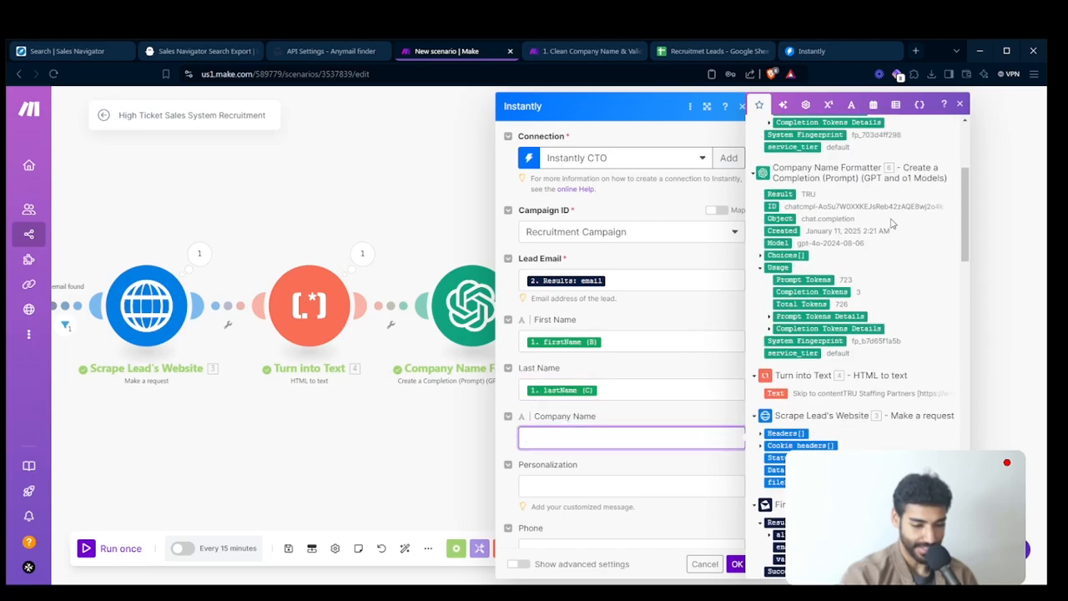
left_click(784, 237)
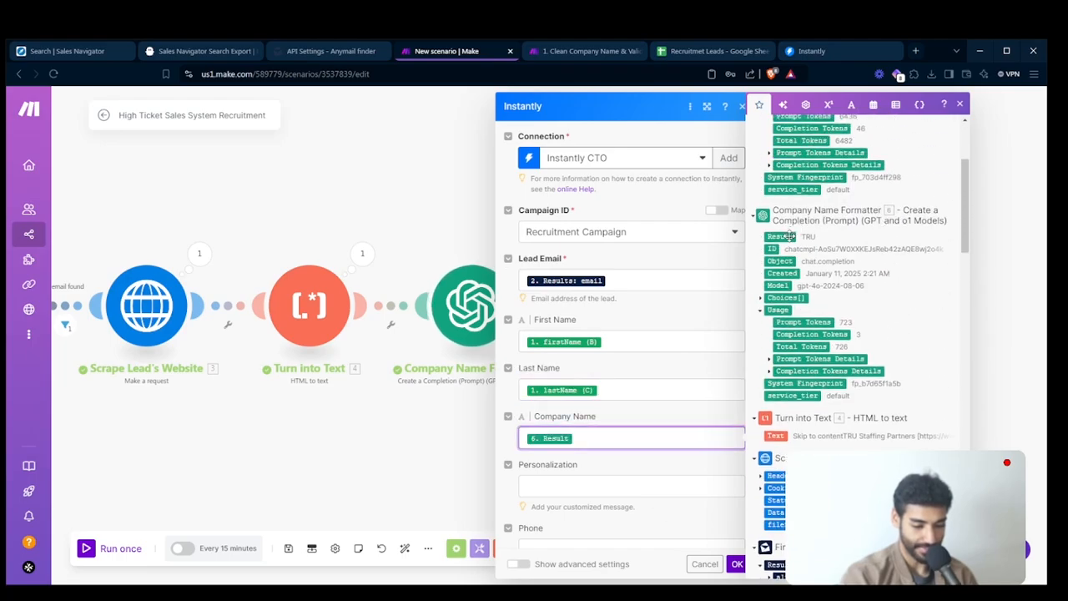
left_click(643, 485)
scroll(875, 265, "up", 3)
left_click(797, 203)
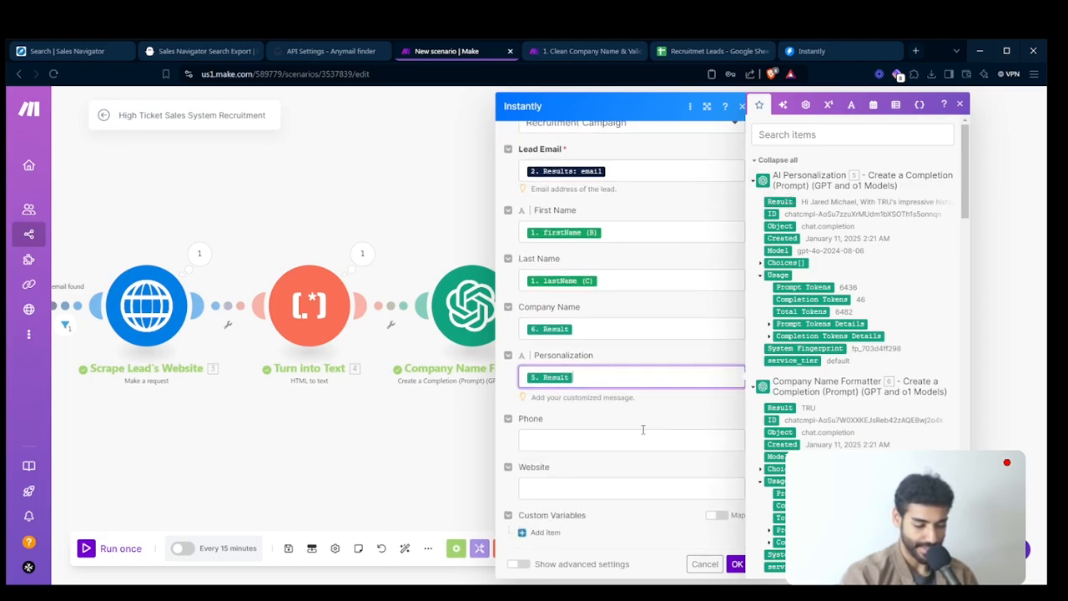
left_click(737, 564)
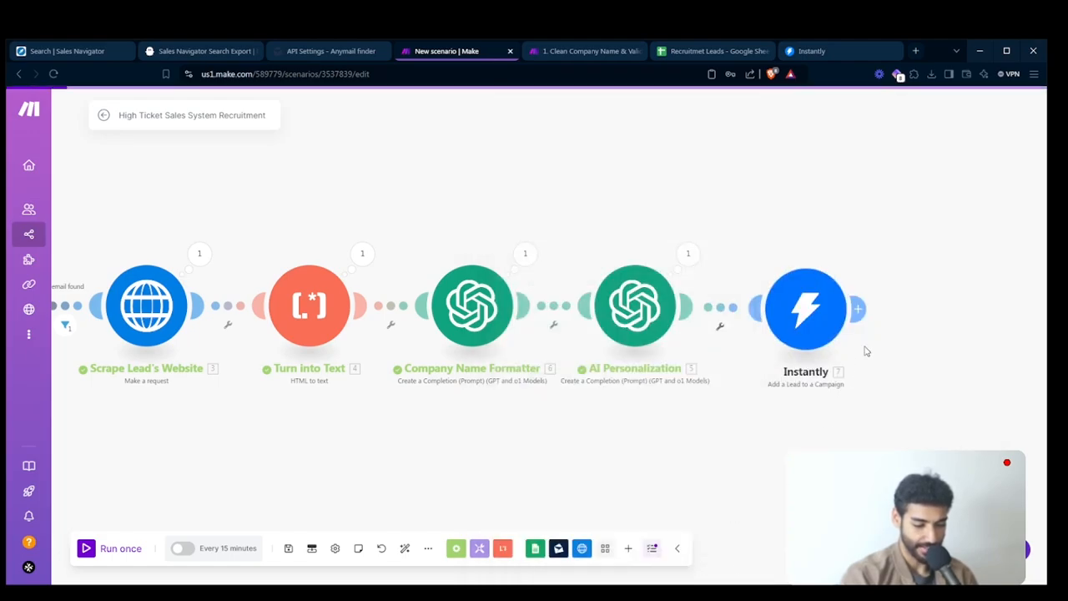
- Rename the Instantly module as Add Lead To Campaign and auto-align the scenario's modules
right_click(789, 316)
left_click(806, 377)
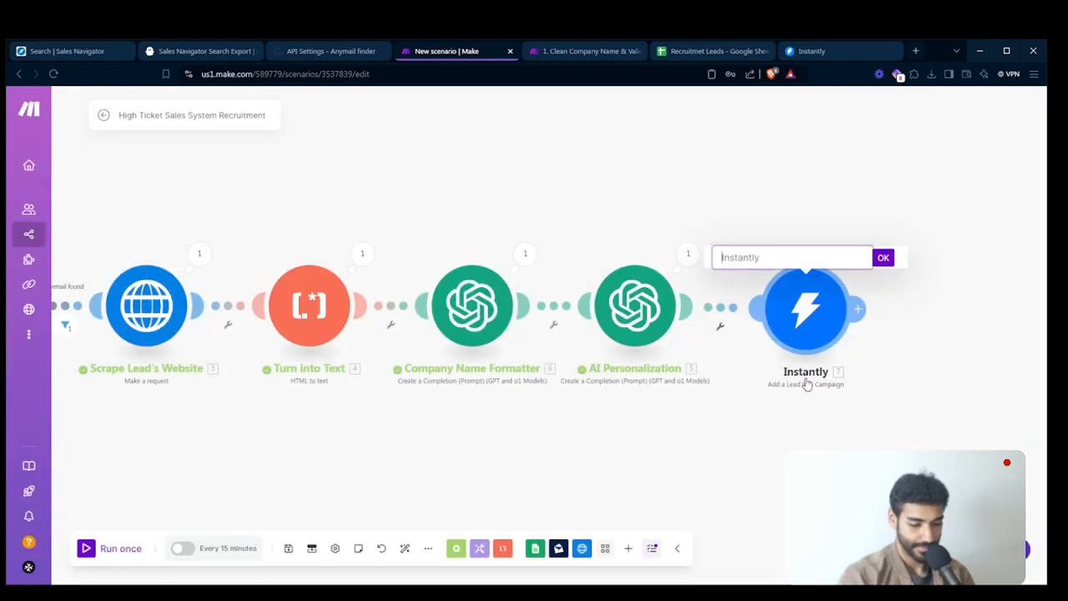
type("Add Lead To Campaign")
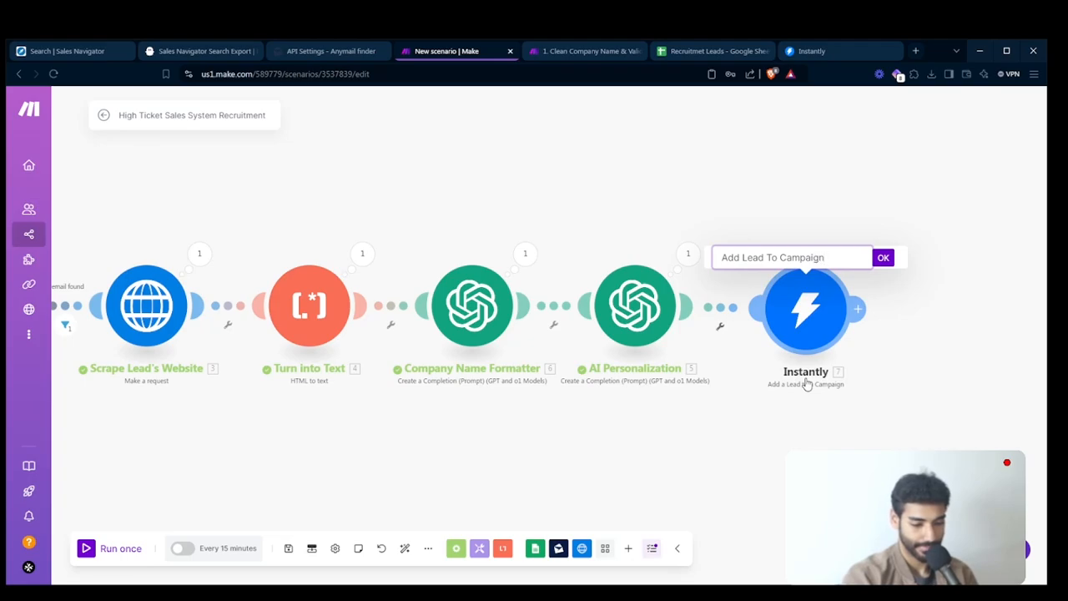
key("Return")
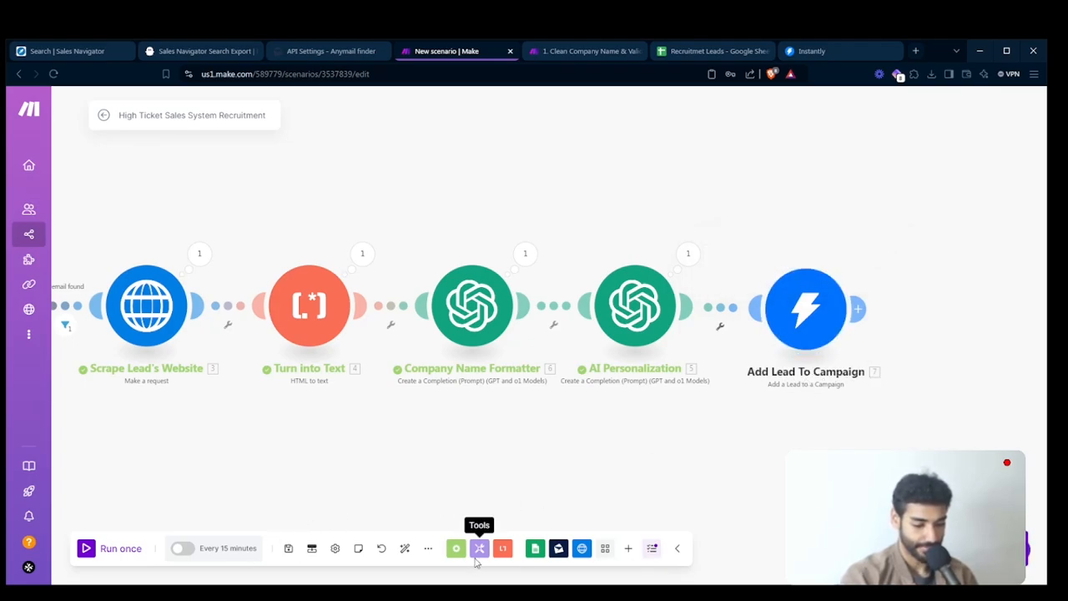
left_click(406, 550)
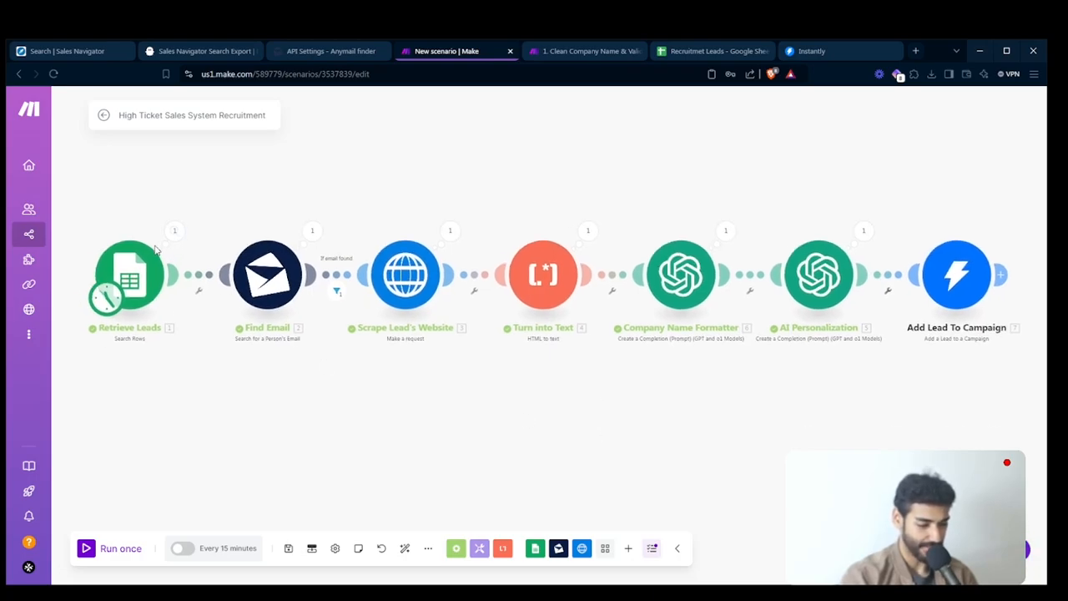
- Set the Retrieve Leads module's Limit to 5 and save the module
left_click(131, 281)
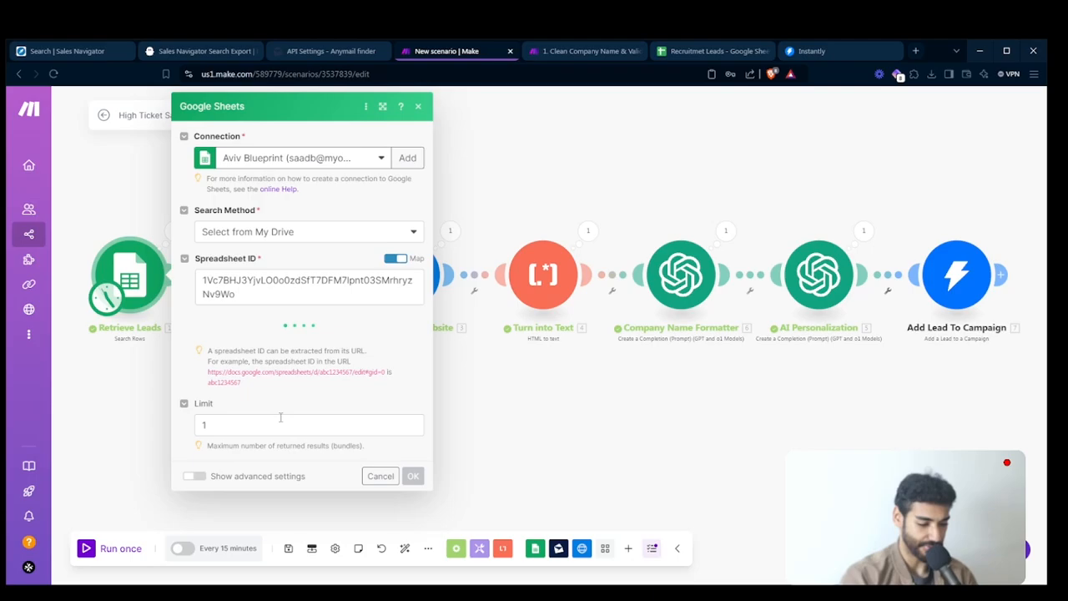
left_click(280, 420)
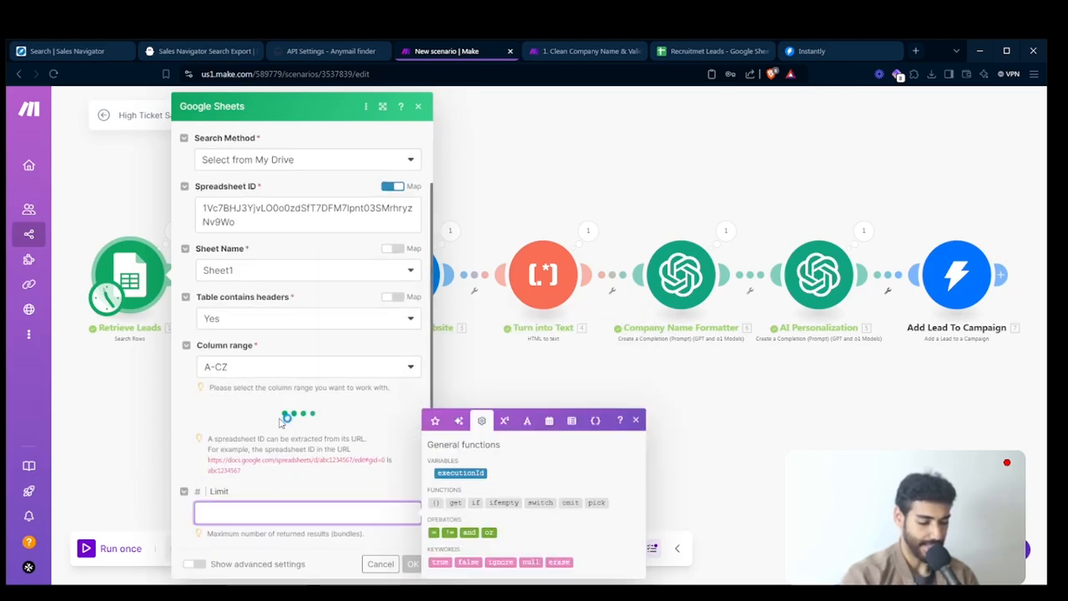
type("5")
left_click(412, 564)
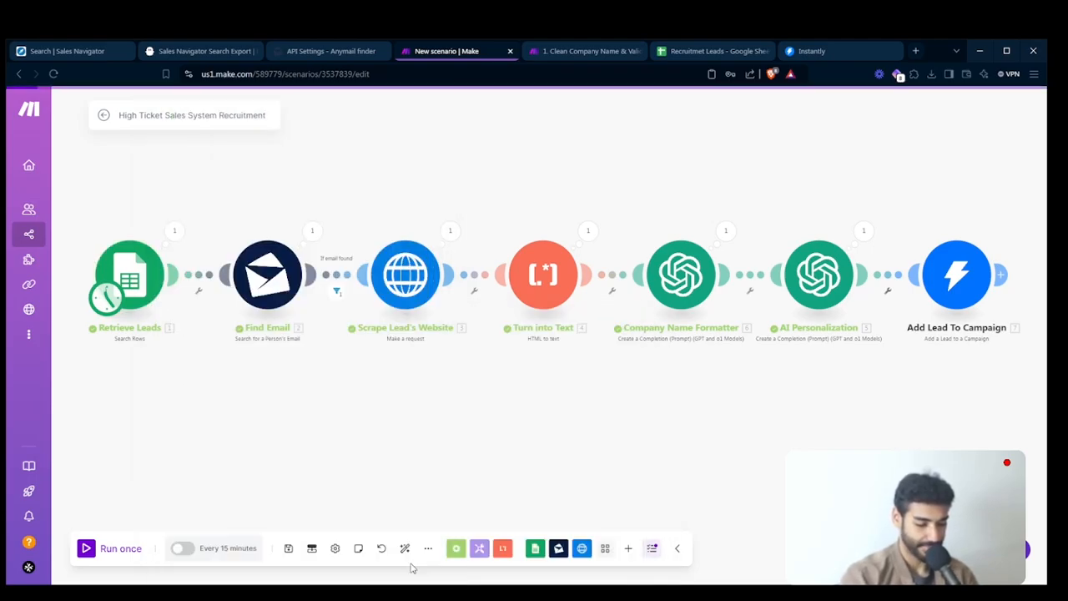
- Run the scenario once and follow the run through to the Add Lead To Campaign module
left_click(131, 551)
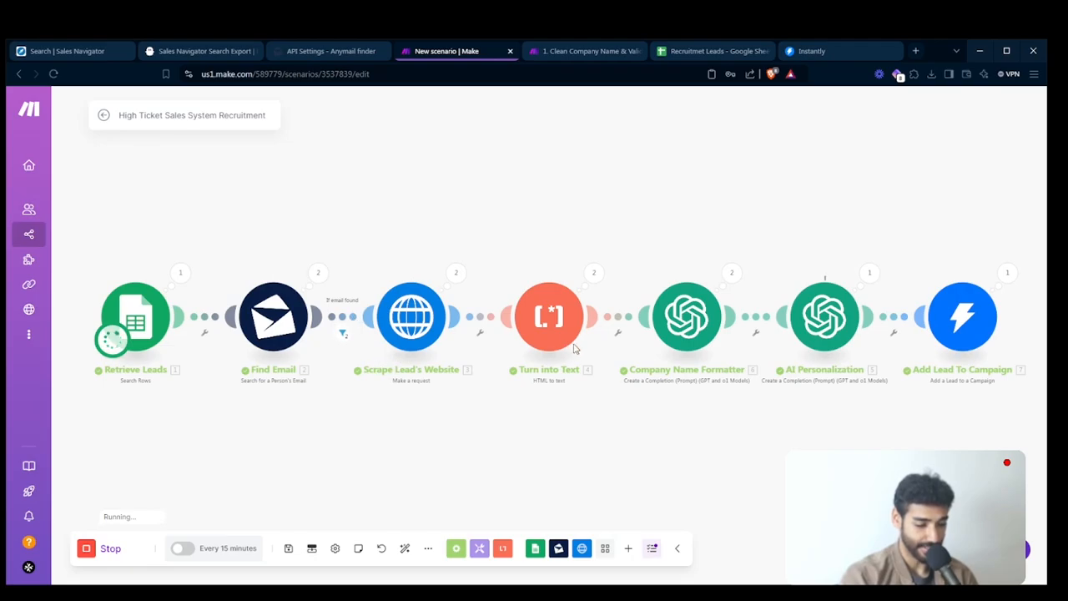
left_click_drag(938, 470, 581, 428)
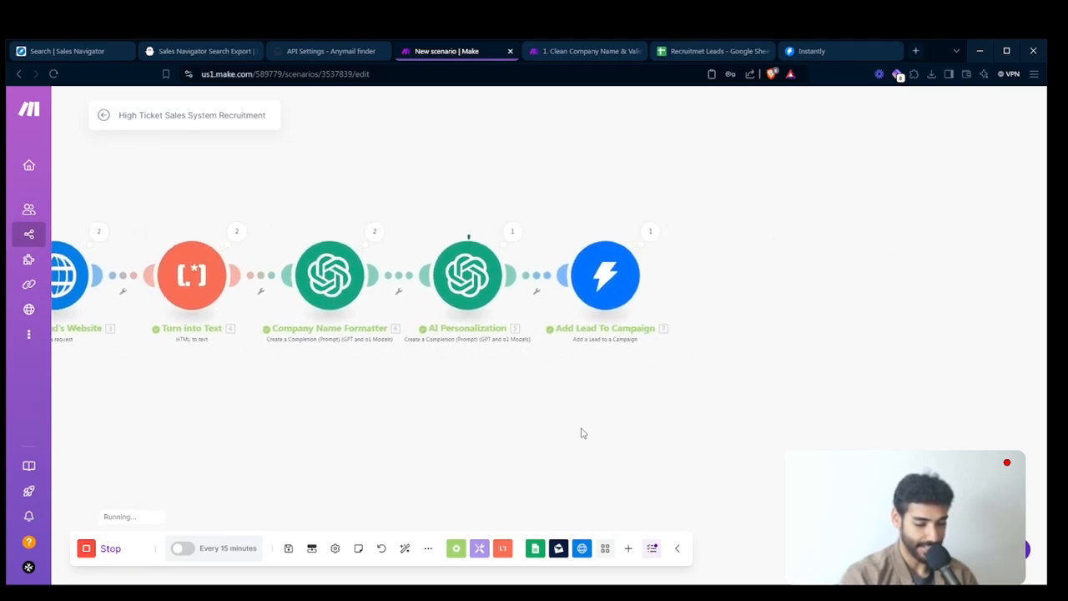
left_click_drag(536, 385, 679, 395)
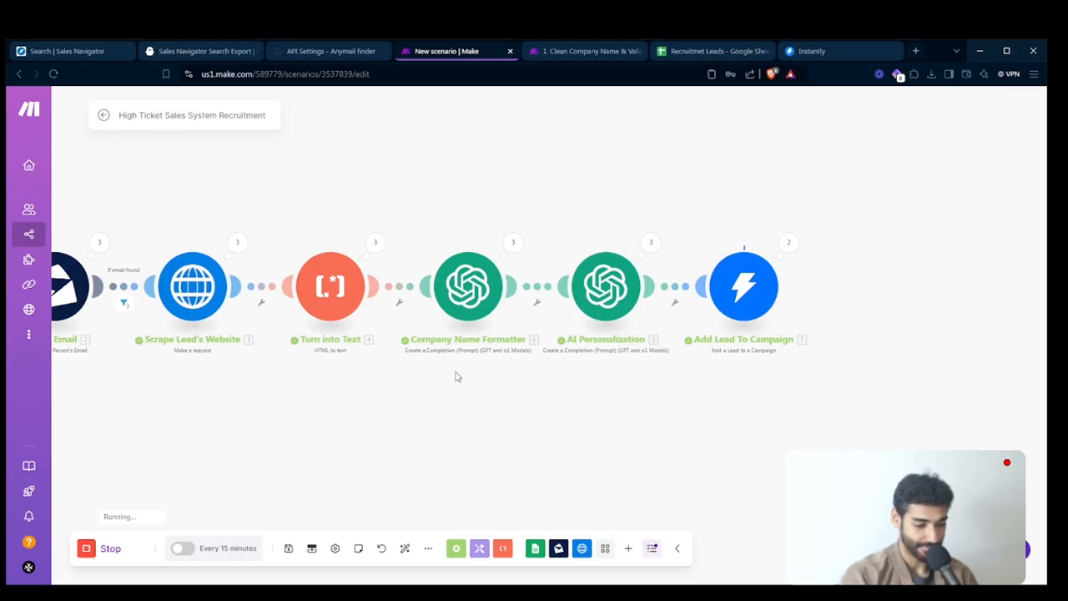
left_click_drag(476, 393, 511, 401)
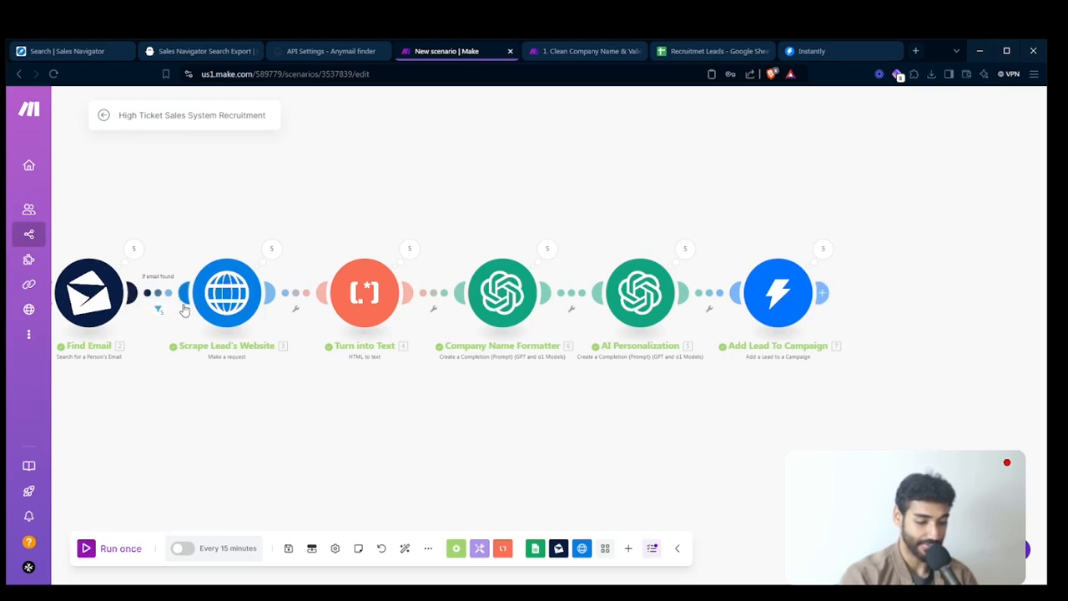
left_click_drag(493, 424, 562, 419)
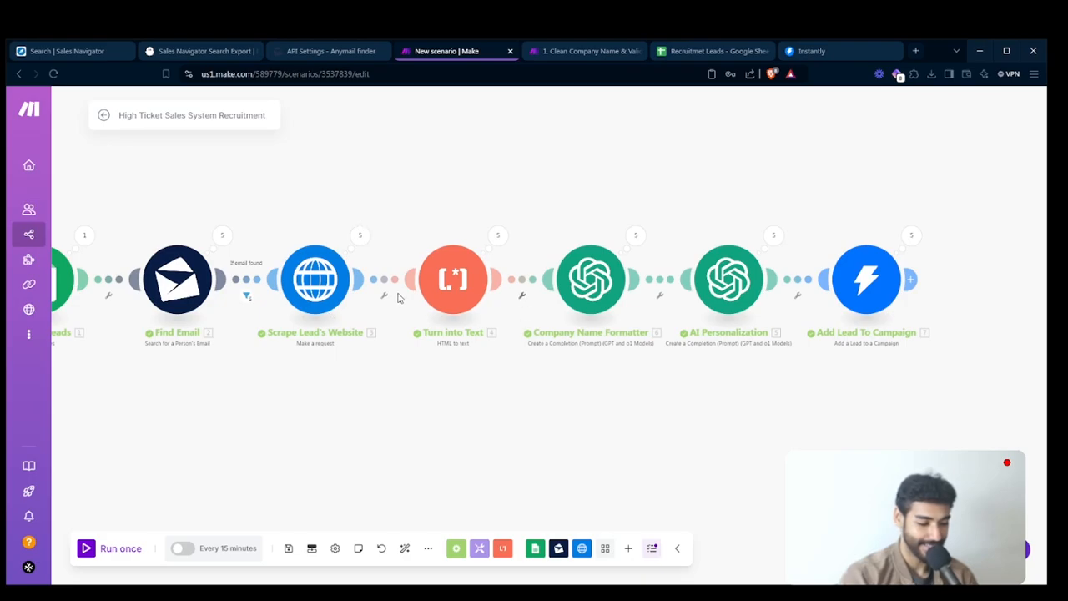
- Inspect Company Name Formatter's Operation 2 output and compare it with the companyName in cell D3 of the Recruitmet Leads sheet
left_click(631, 233)
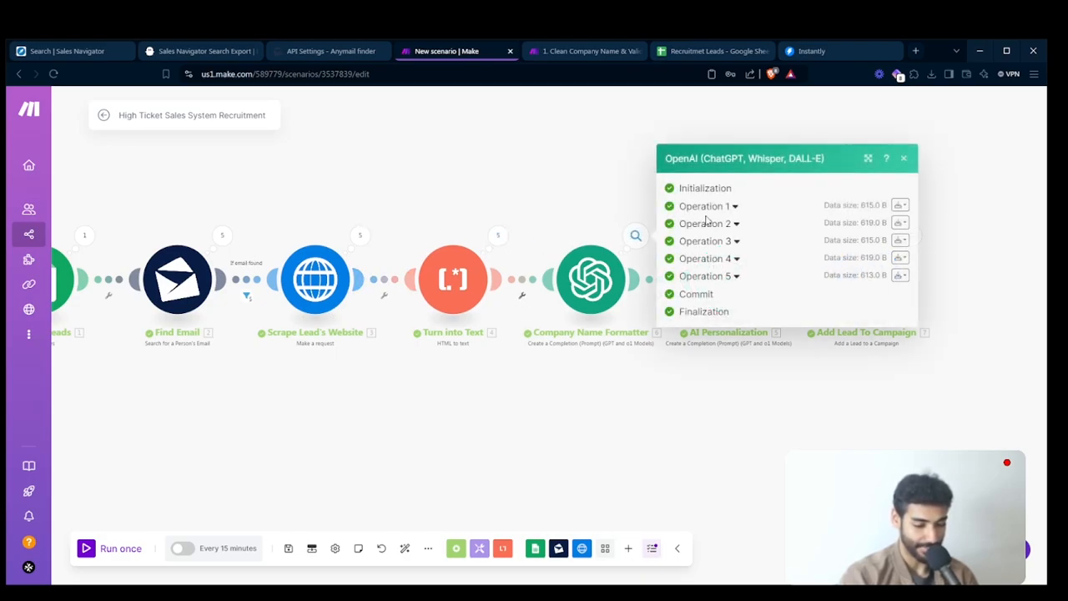
left_click(706, 224)
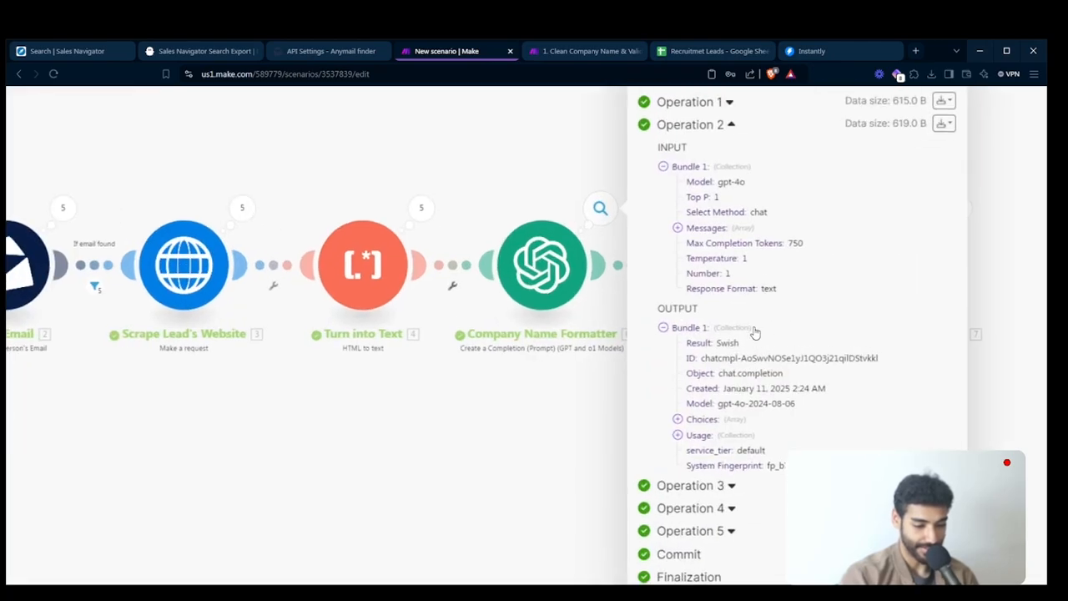
left_click(617, 126)
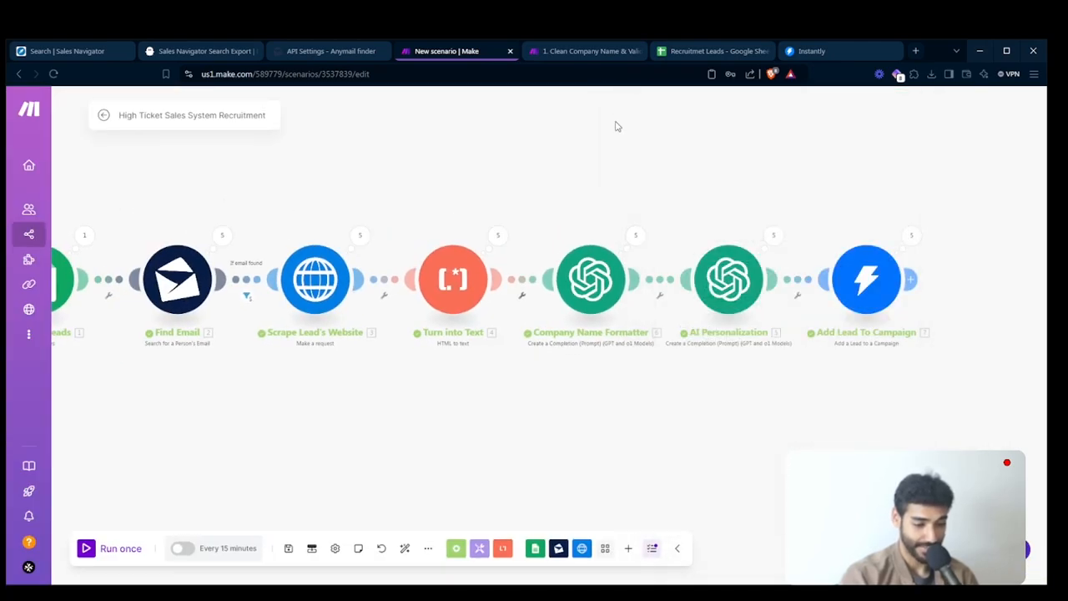
left_click(697, 51)
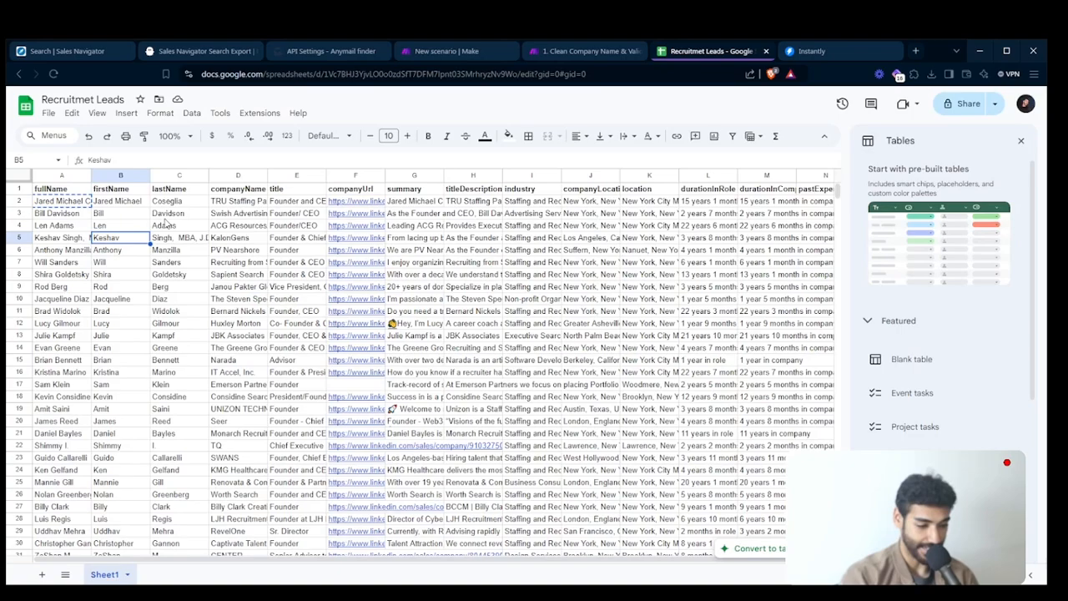
double_click(242, 214)
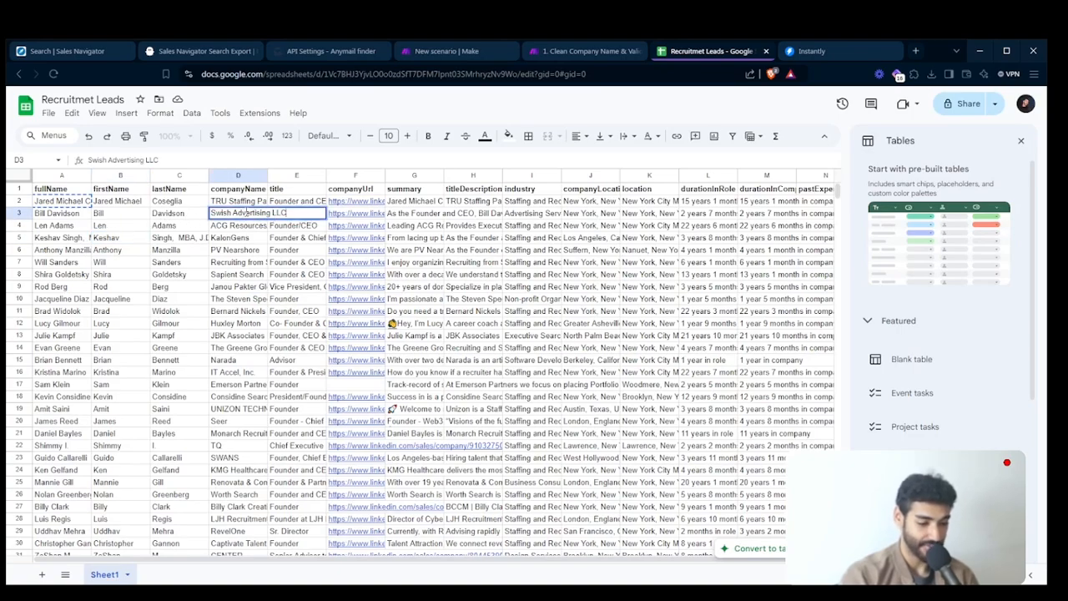
- Return to the Make scenario and inspect the result of Company Name Formatter's Operation 3
left_click(459, 51)
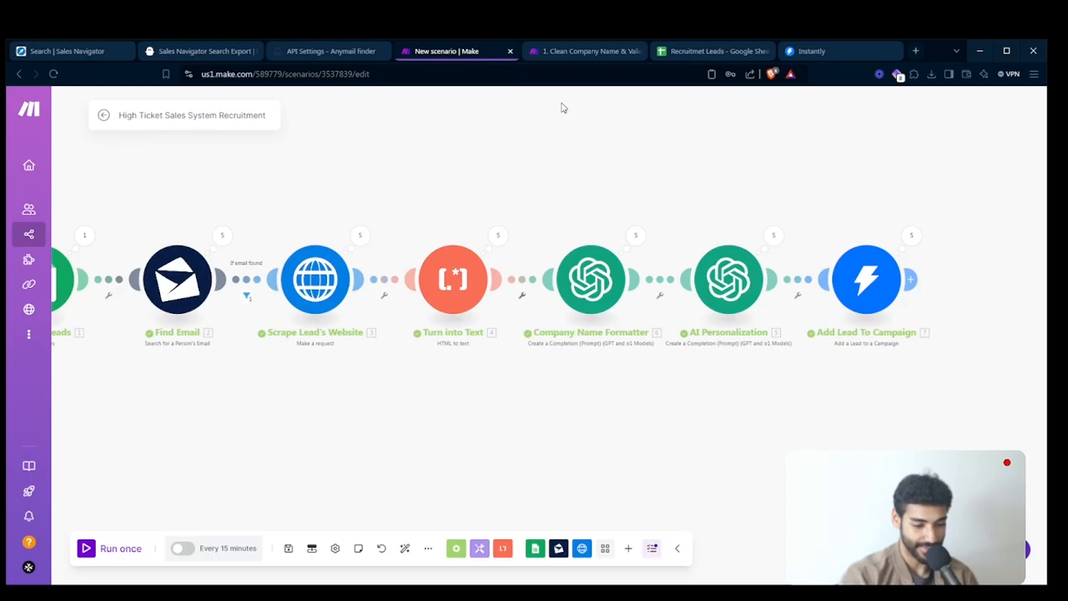
left_click(772, 235)
left_click(637, 236)
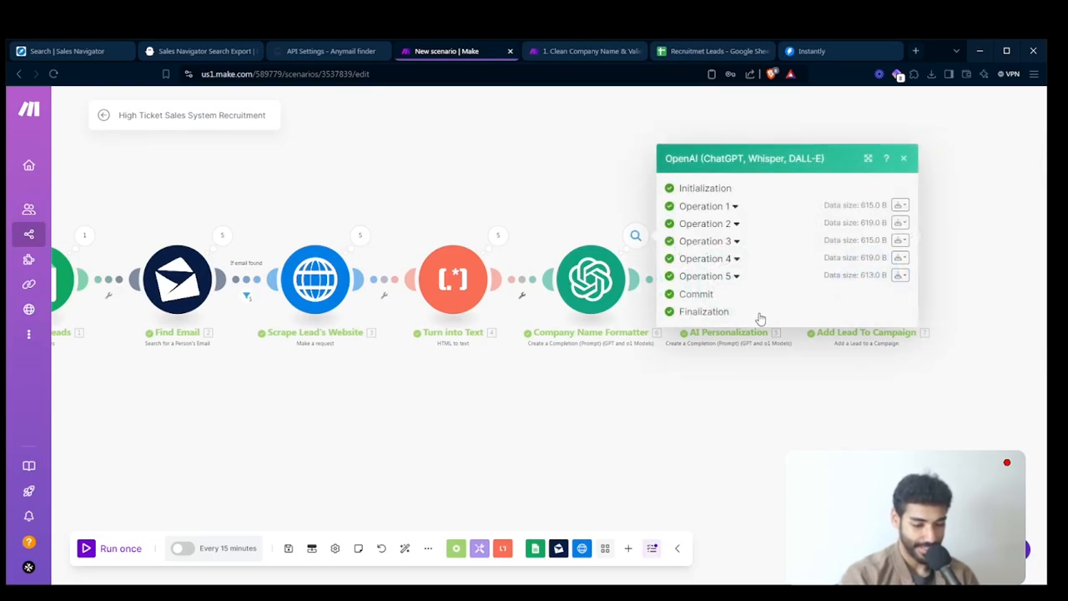
left_click(705, 241)
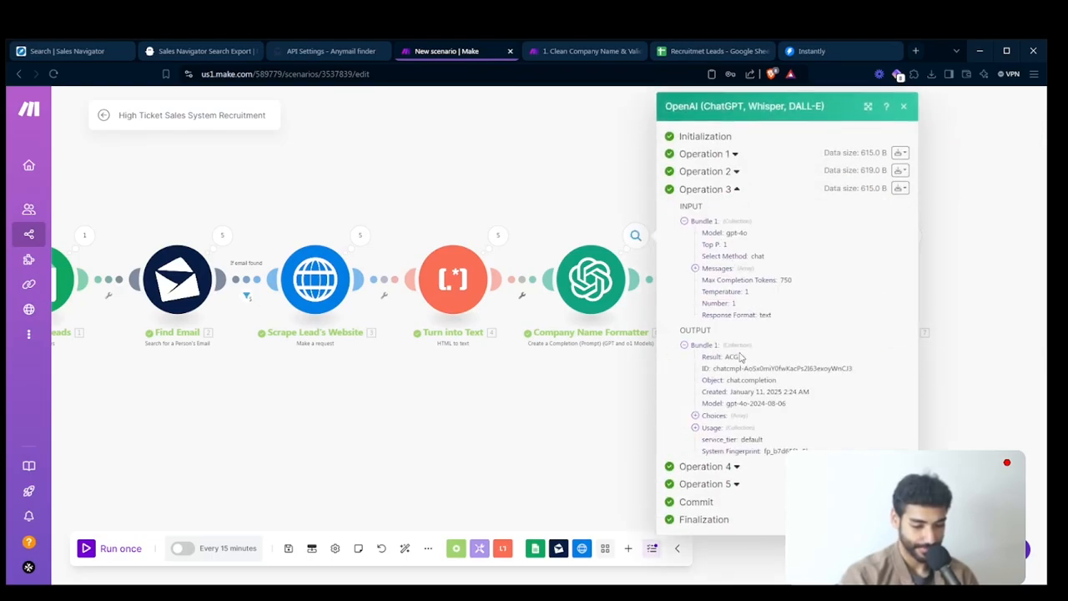
left_click(638, 235)
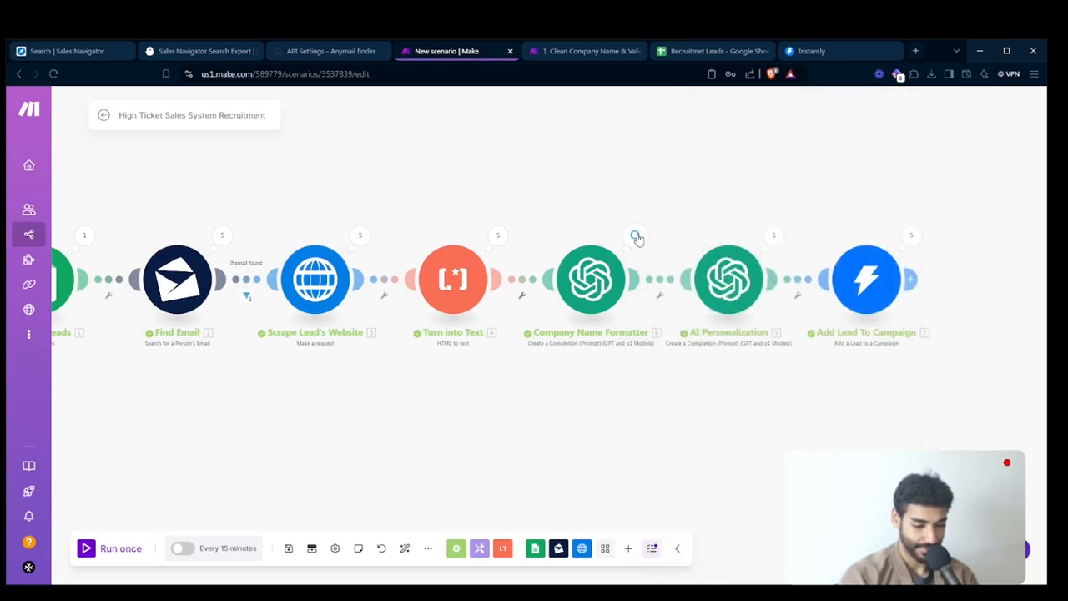
- Inspect Company Name Formatter's Operation 4 output and compare it with the companyName in cell D5 of the Recruitmet Leads sheet
left_click(637, 235)
left_click(727, 258)
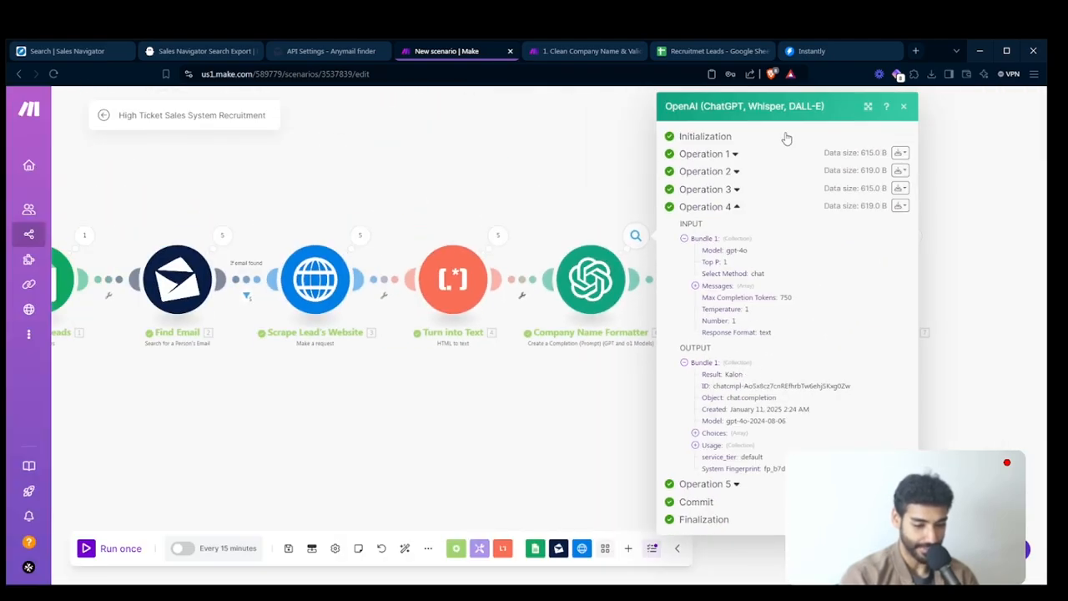
left_click(694, 53)
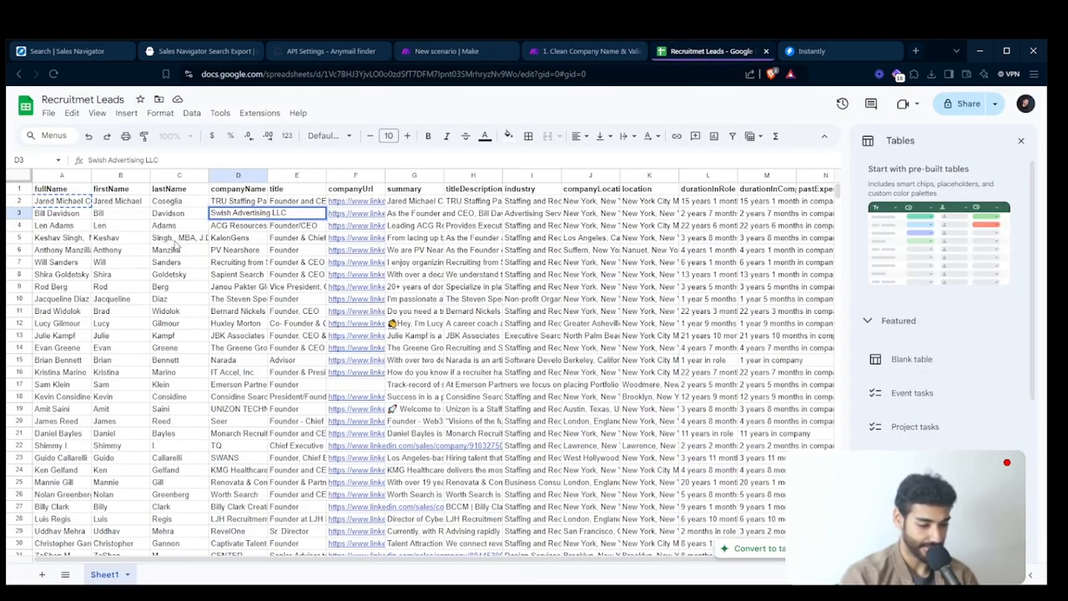
left_click(234, 238)
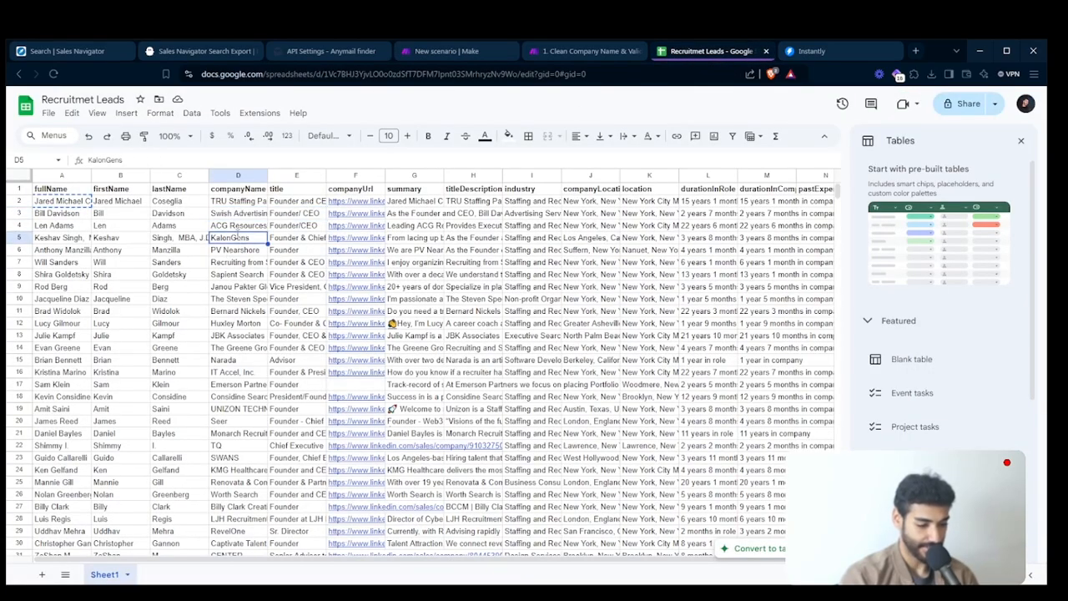
- Go back to the Make scenario and inspect the result of Company Name Formatter's Operation 5
left_click(430, 53)
left_click(607, 201)
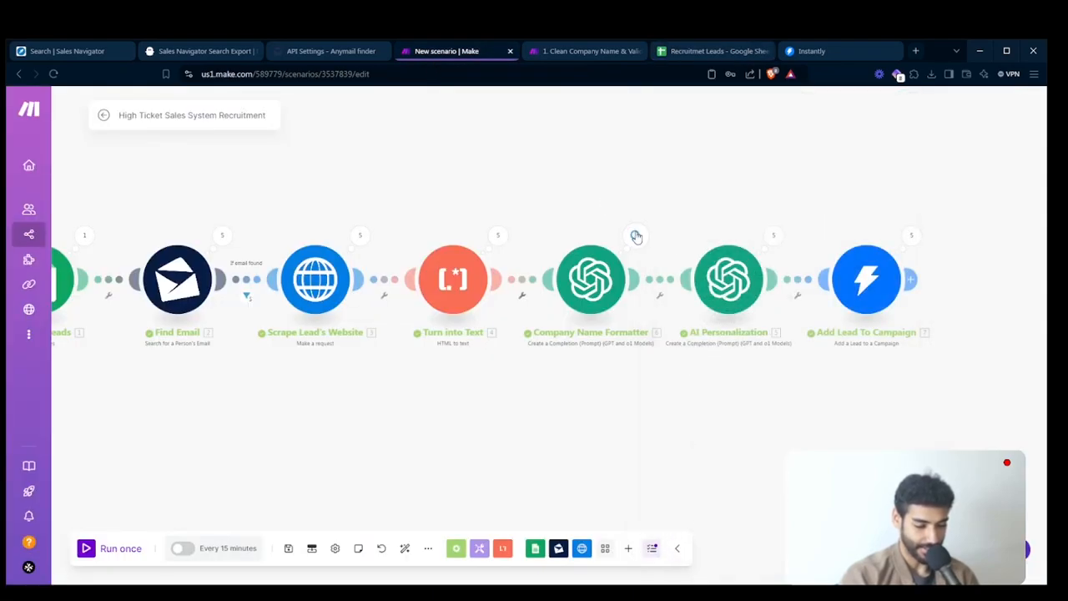
left_click(635, 236)
left_click(719, 277)
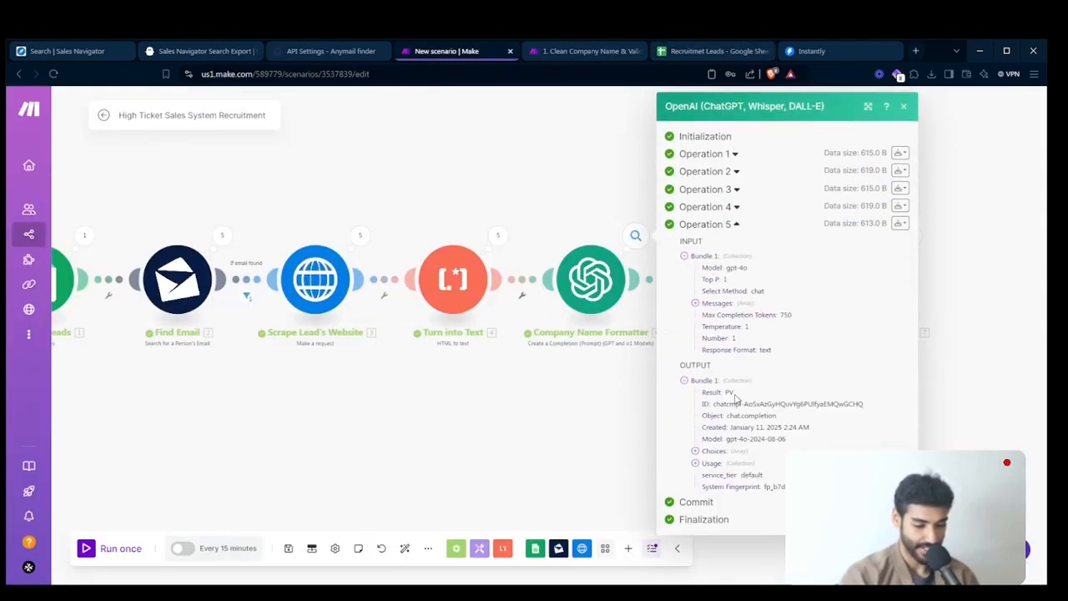
left_click(565, 387)
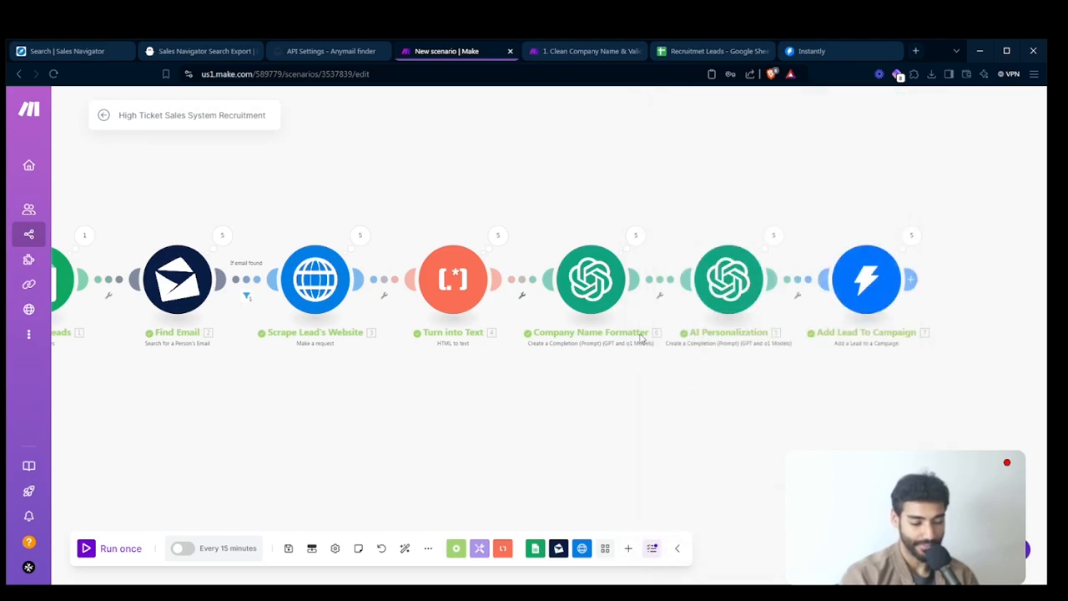
- Read the icebreaker in the output of AI Personalization's Operation 2 and close the run details
left_click_drag(746, 412, 651, 423)
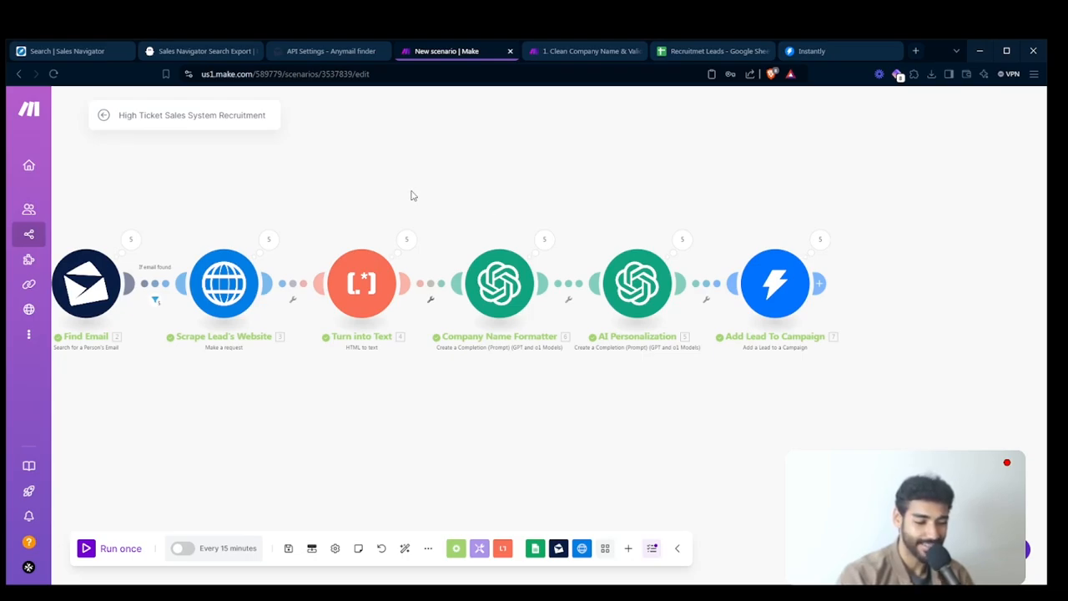
left_click_drag(524, 209, 468, 203)
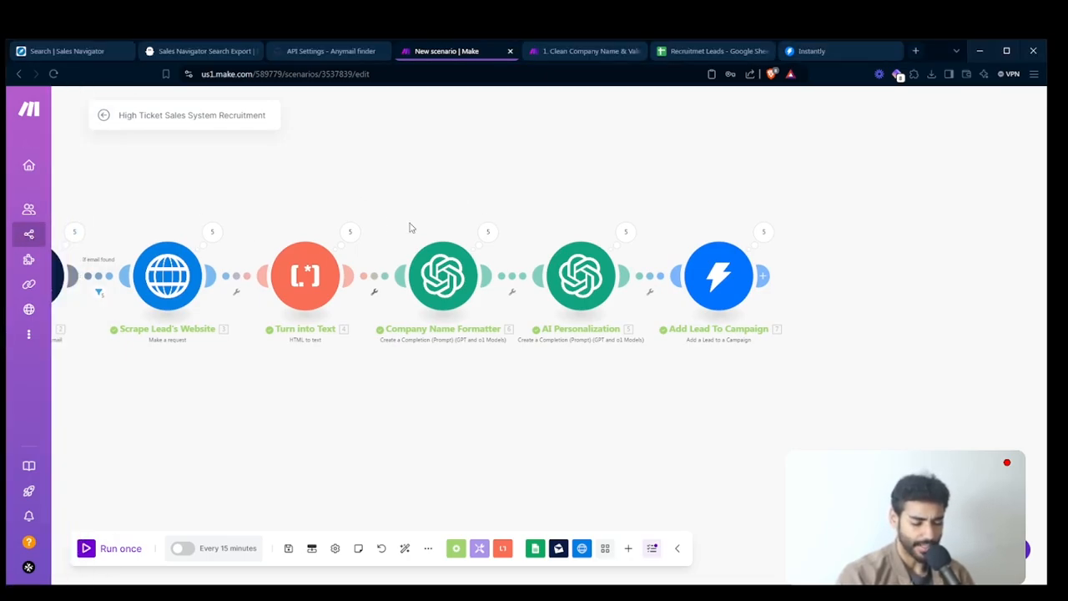
left_click(626, 231)
left_click(695, 221)
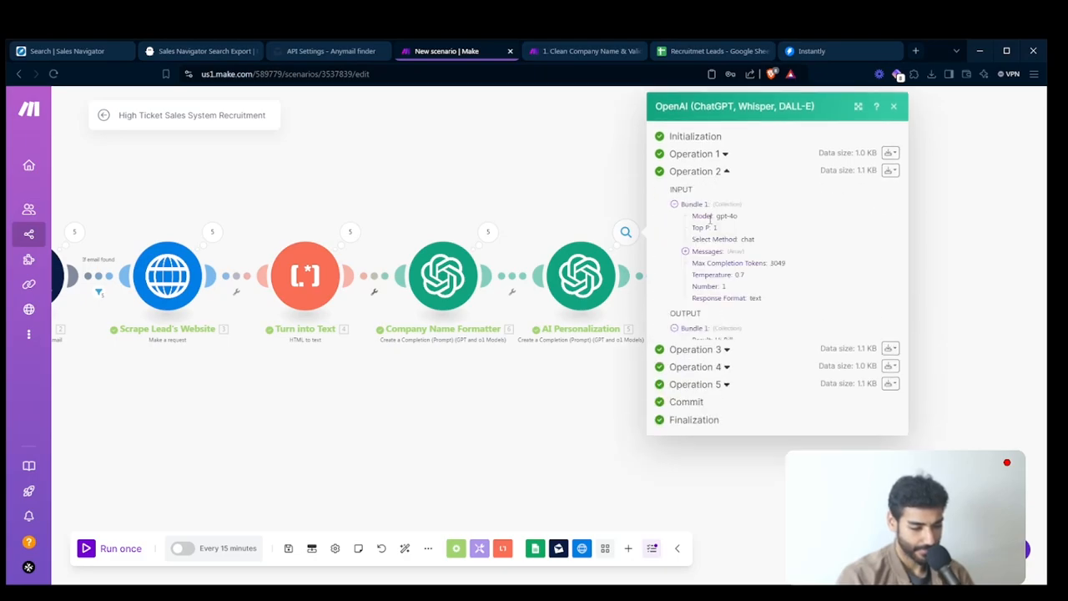
scroll(840, 417, "down", 1)
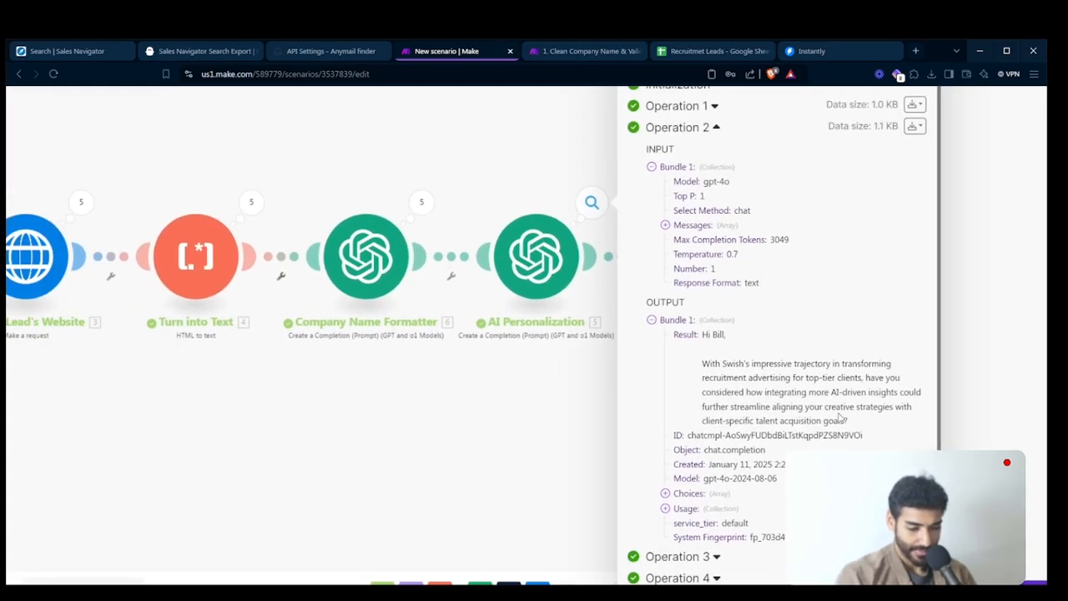
scroll(840, 417, "right", 1)
scroll(840, 417, "up", 3)
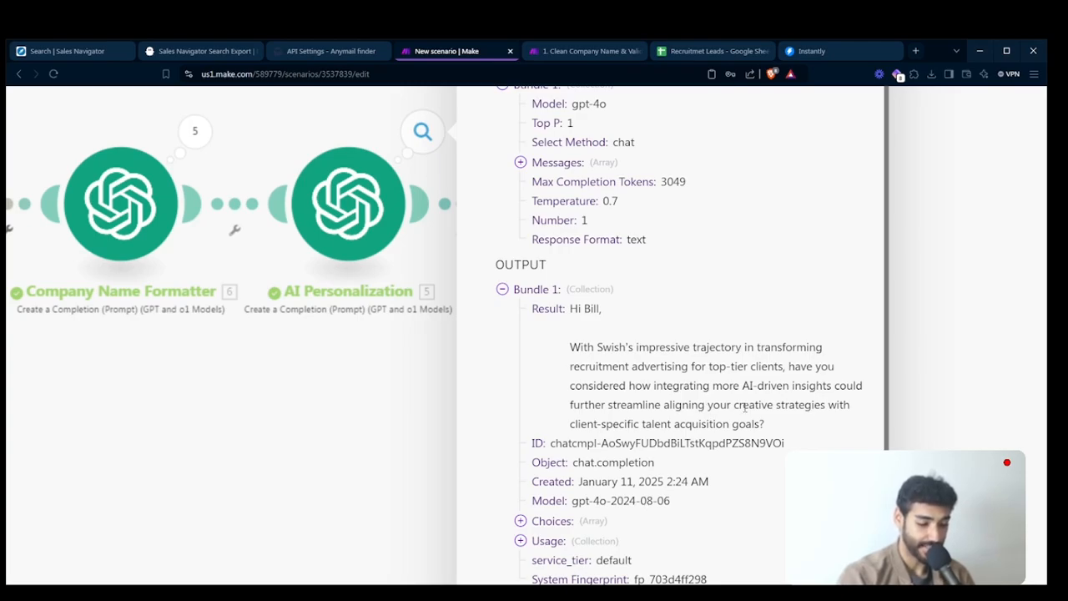
scroll(744, 406, "down", 5)
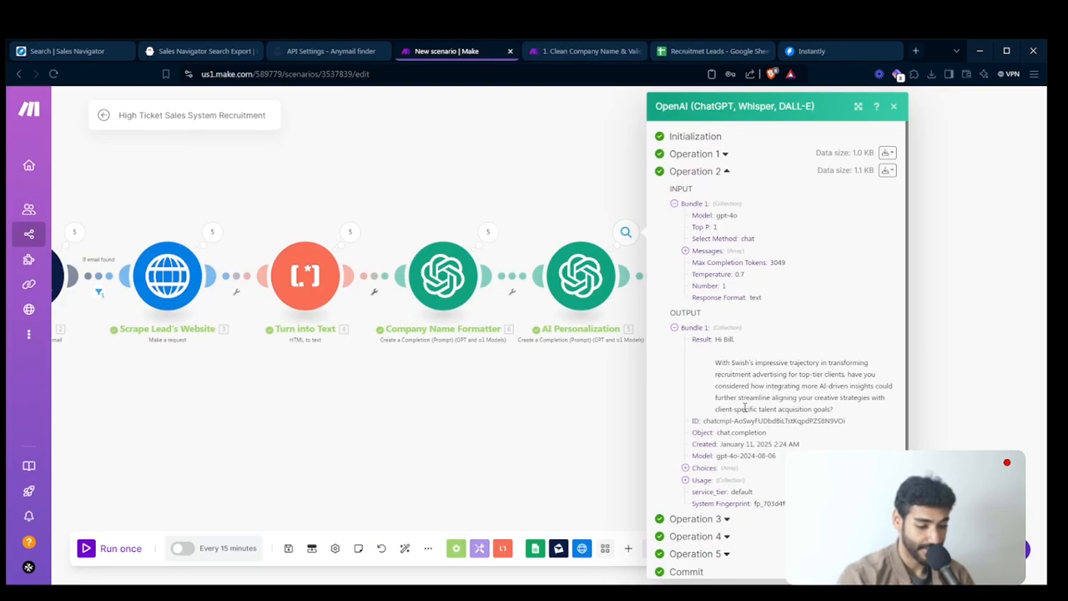
left_click(607, 376)
- Read the icebreaker in the output of AI Personalization's Operation 3
left_click(626, 233)
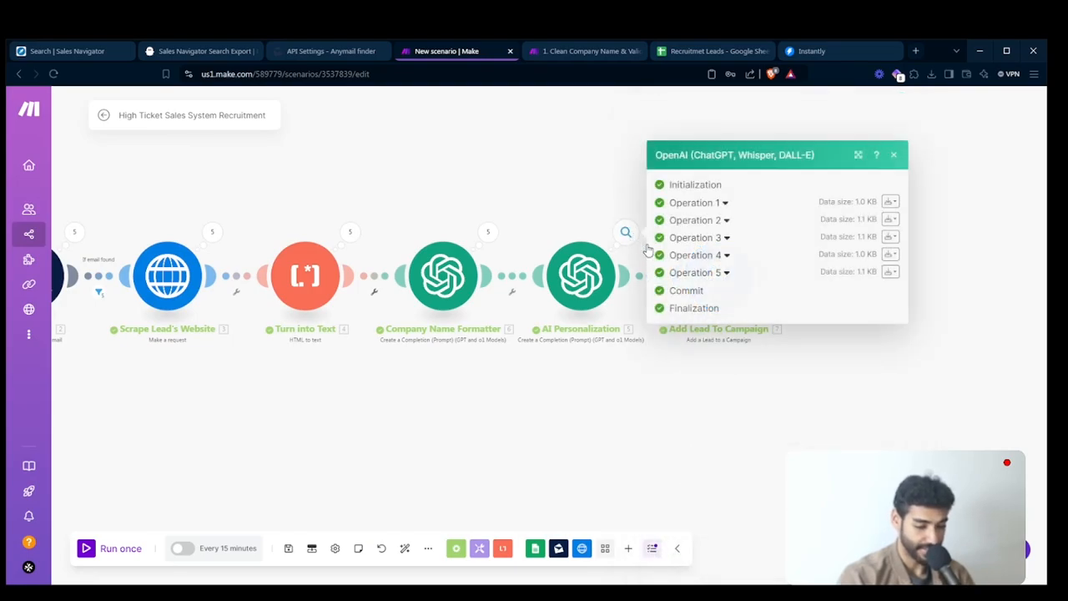
left_click(706, 238)
scroll(757, 424, "up", 5)
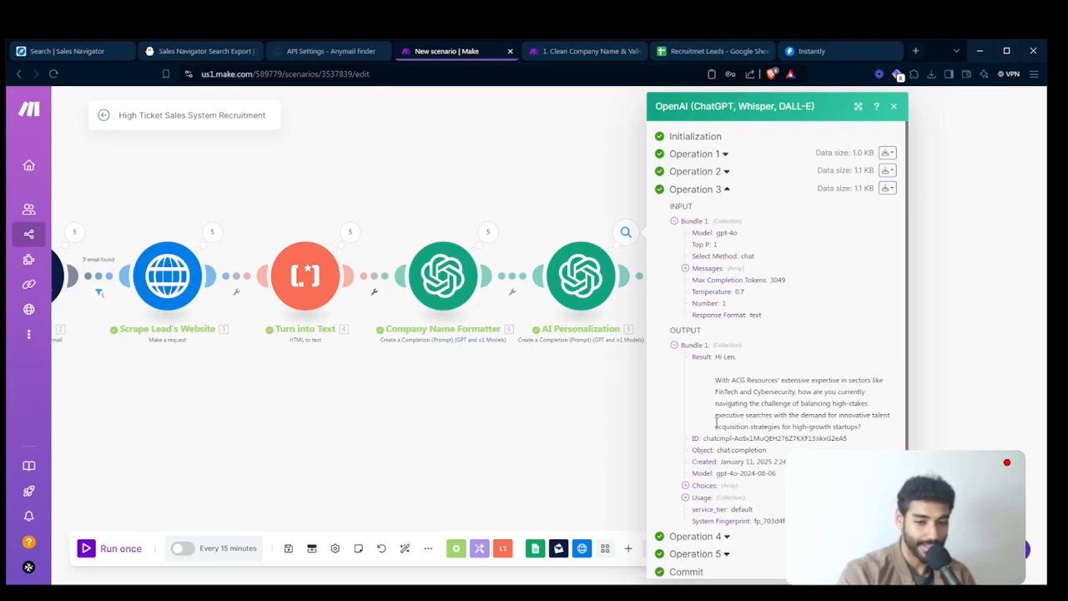
- Close the run details, switch to Instantly, and review the leads added to the Recruitment Campaign
left_click(607, 403)
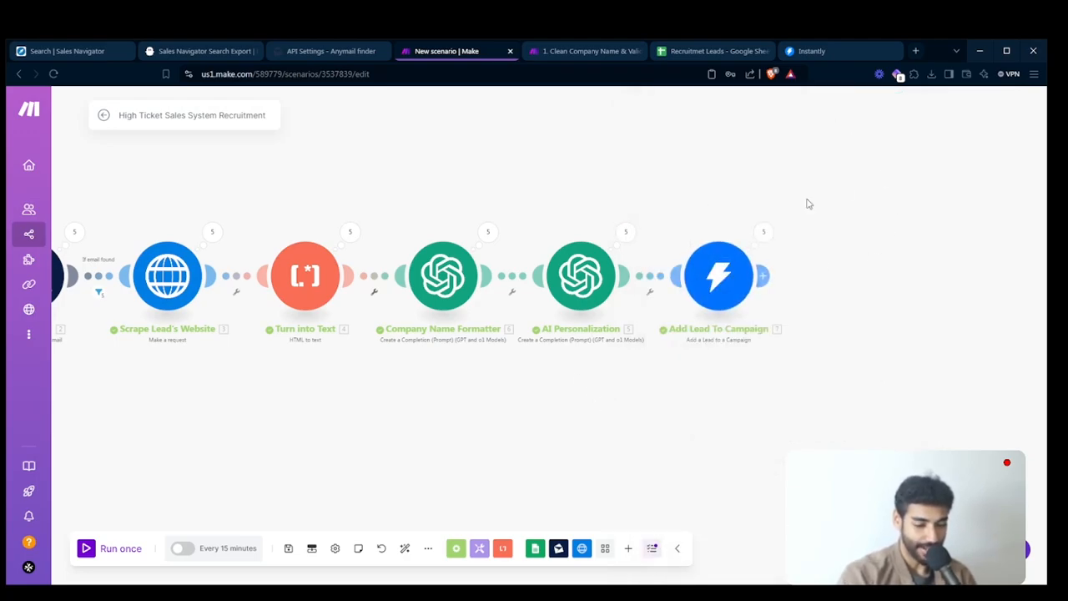
left_click(811, 52)
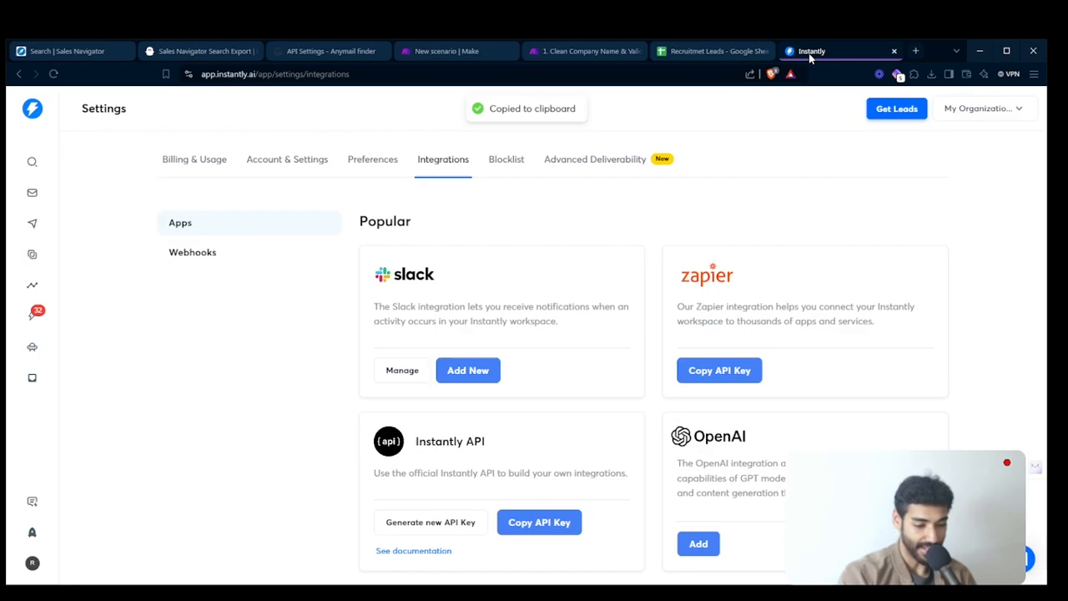
left_click(32, 223)
left_click(205, 282)
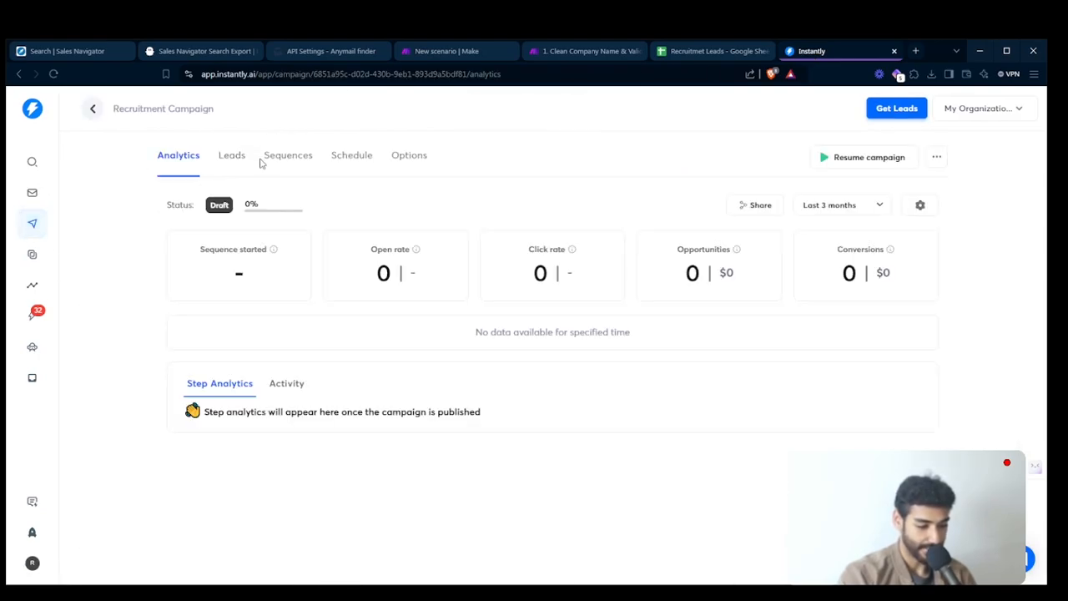
left_click(232, 155)
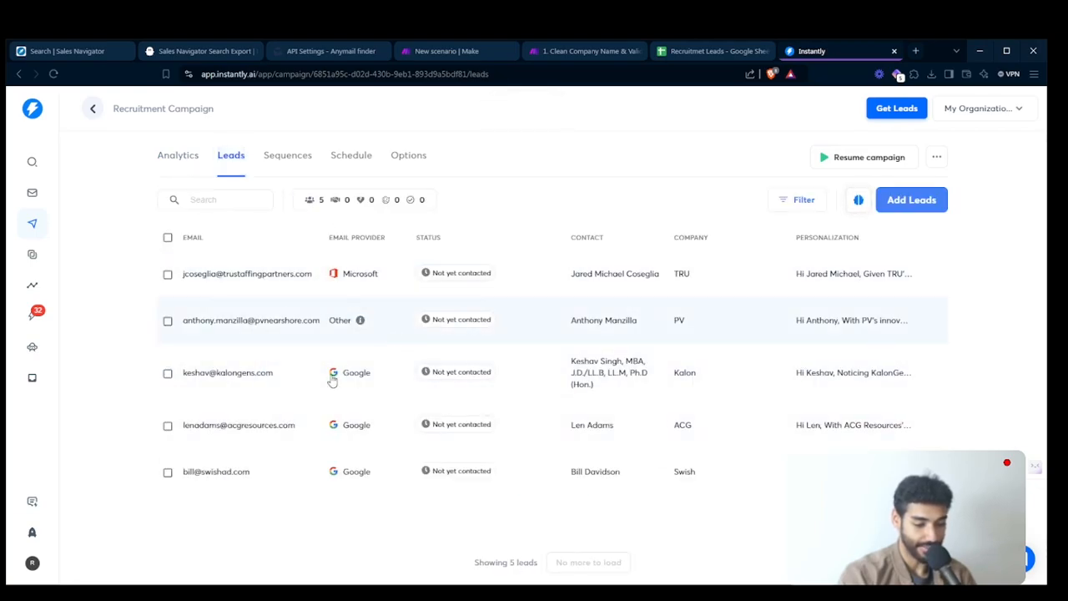
- Insert the {{personalization}} variable into the body of the campaign's Step 1 email and preview the message
left_click(288, 159)
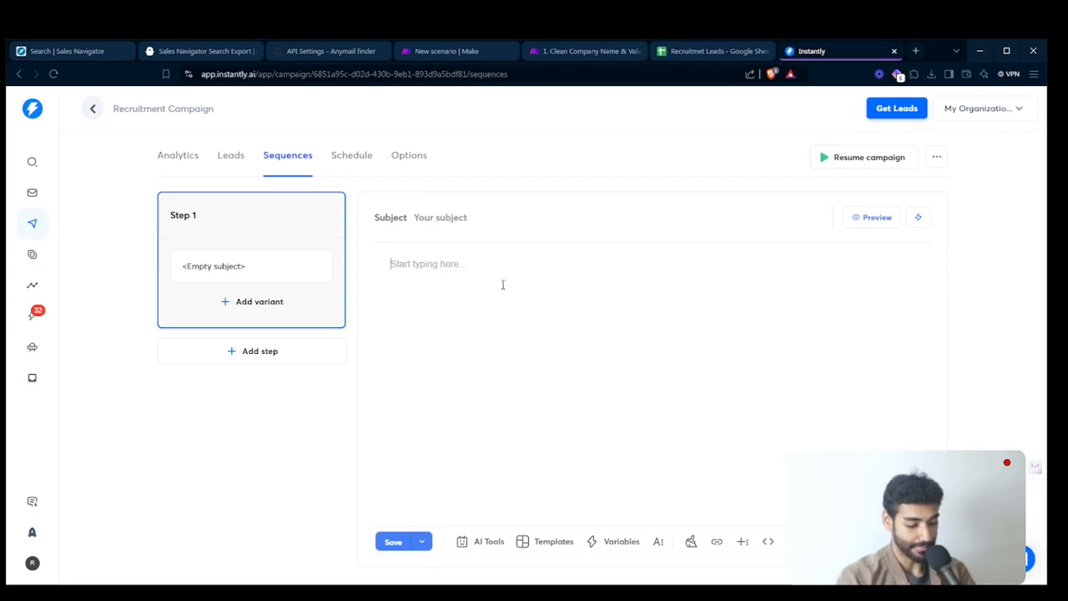
type("{{")
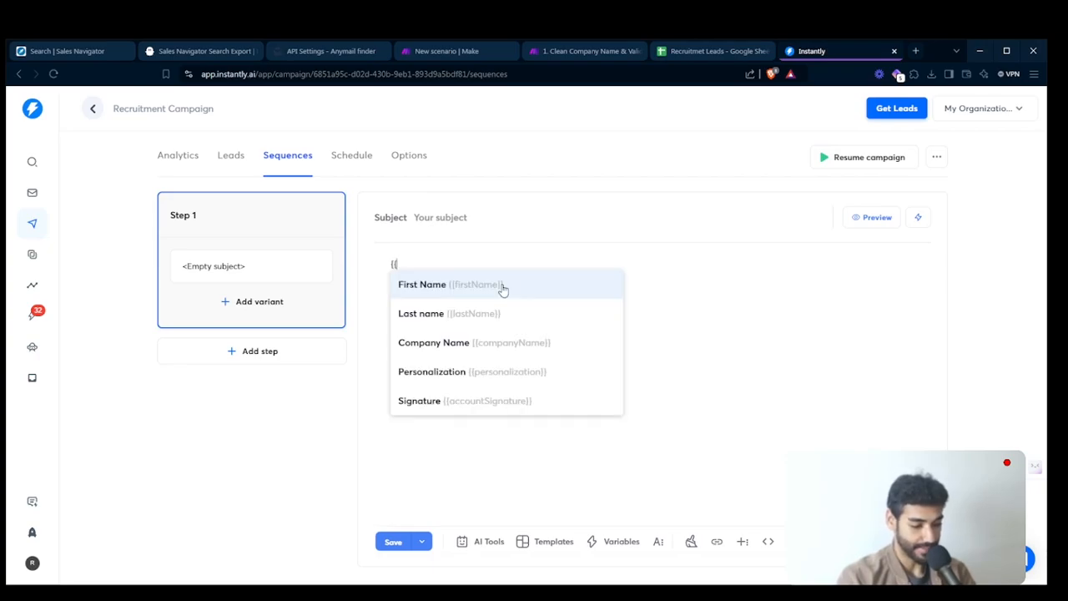
left_click(469, 369)
left_click(874, 217)
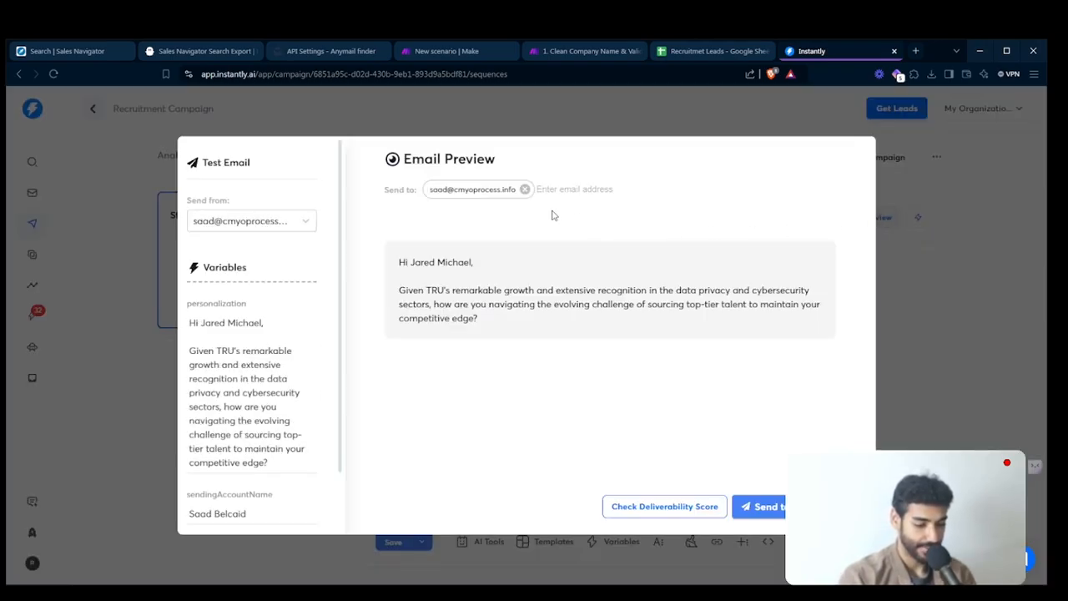
triple_click(498, 292)
left_click(902, 361)
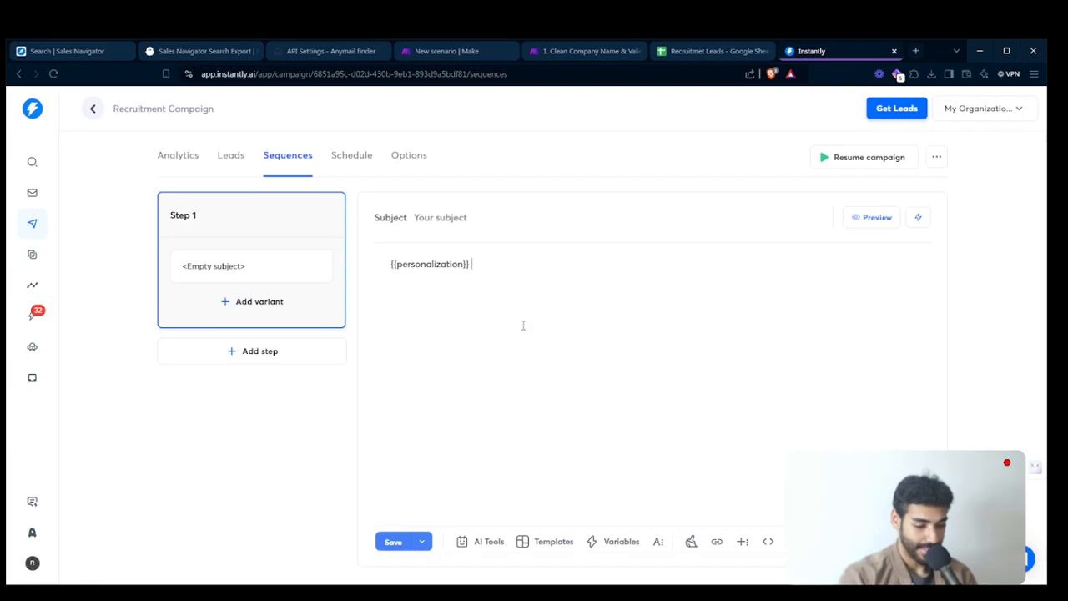
- Check the email template in Notepad, then begin a new paragraph introducing the sender by name with "and I work specifically with recruitment companies"
key("Return")
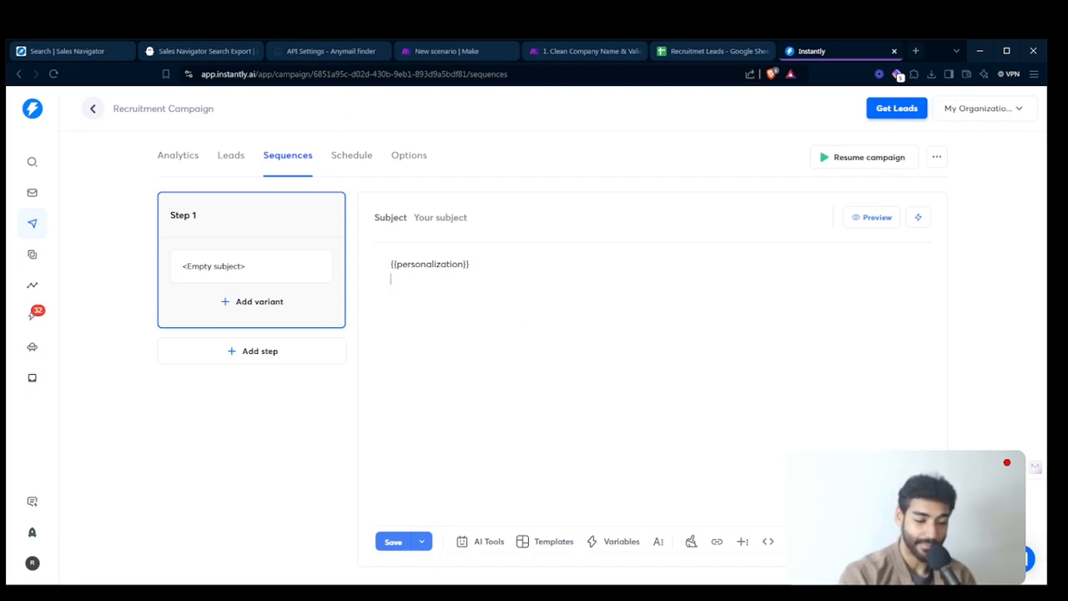
left_click(3, 317)
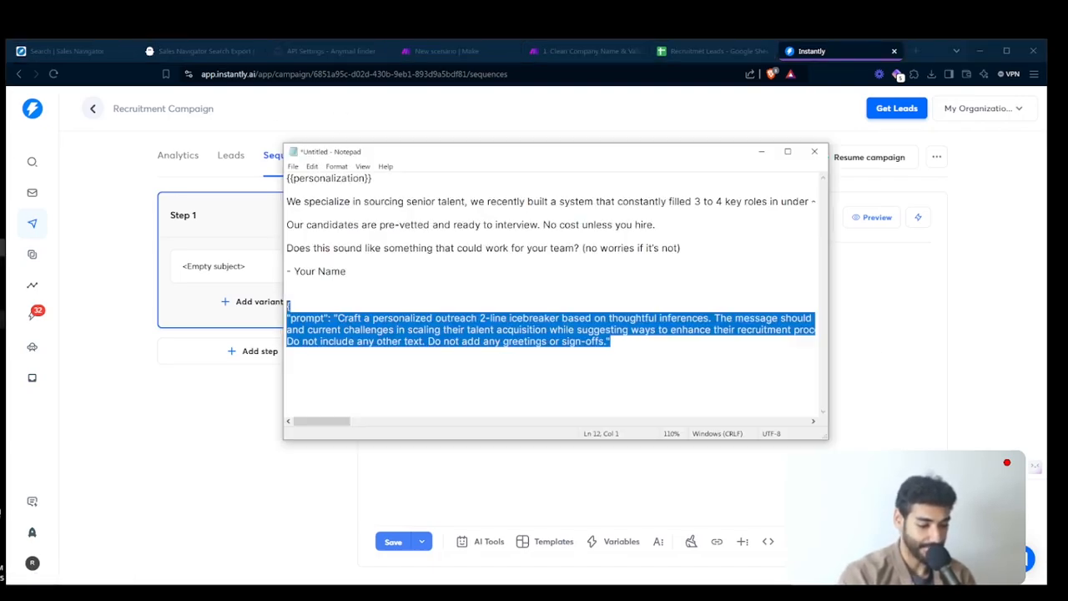
key("alt+Tab")
type("I a")
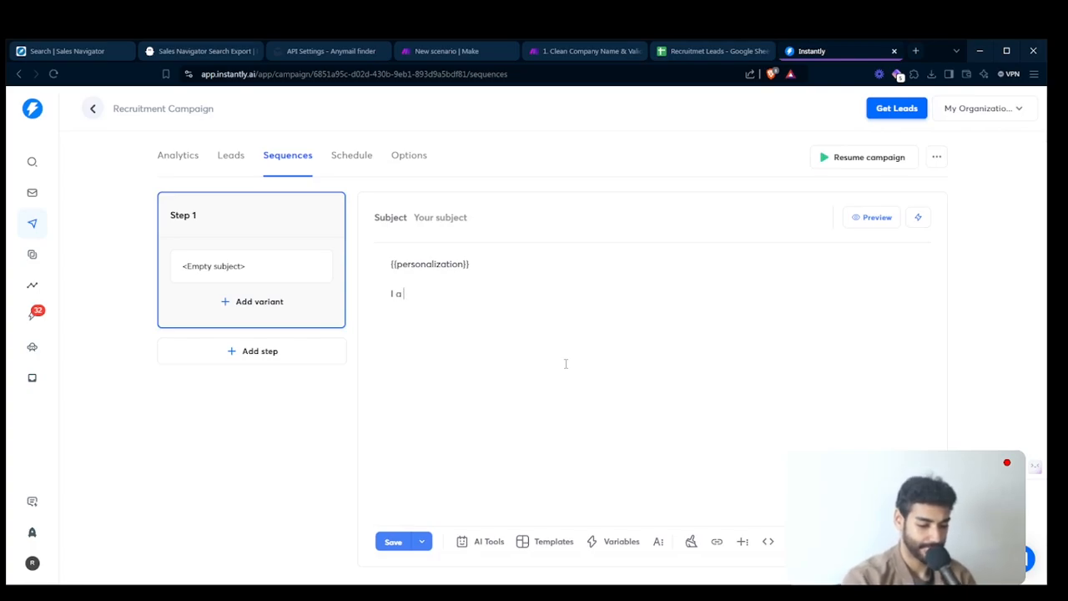
type("m Saad, and ")
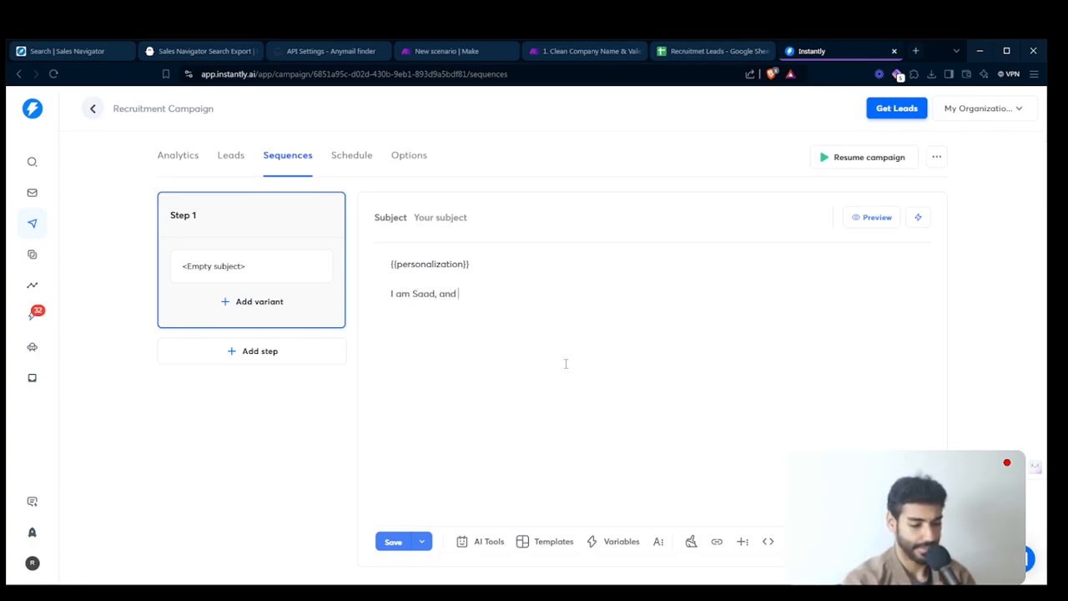
type("I w")
type(" work")
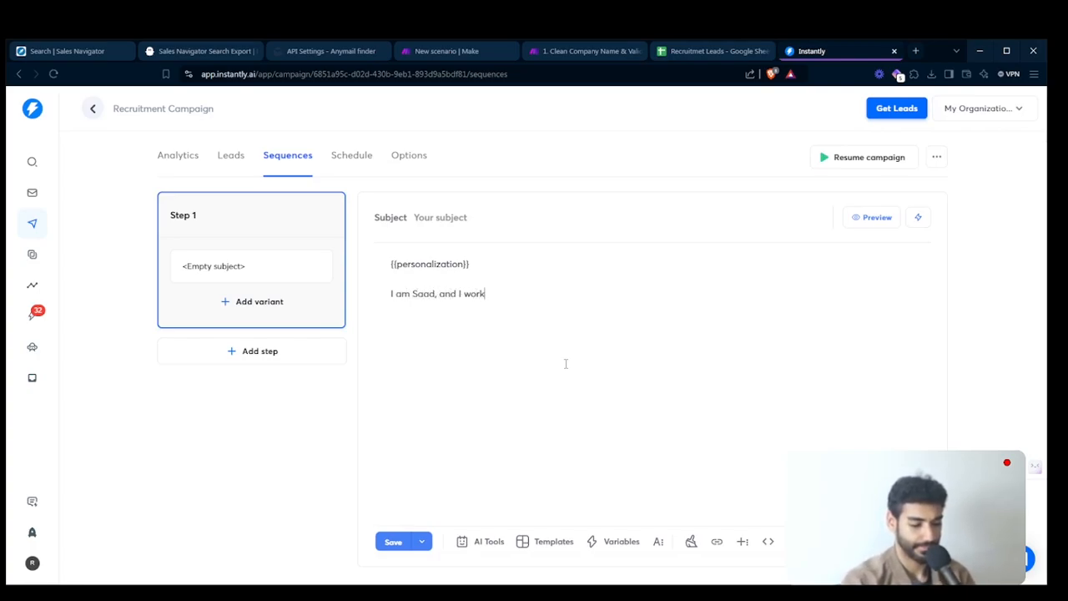
type(" specifically wi")
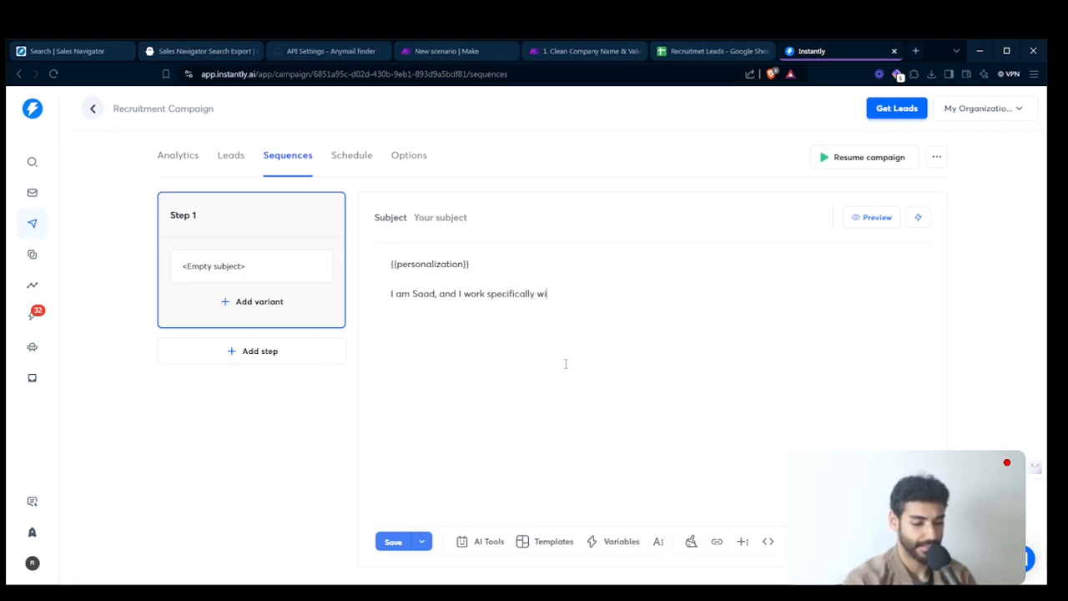
type("th recruit")
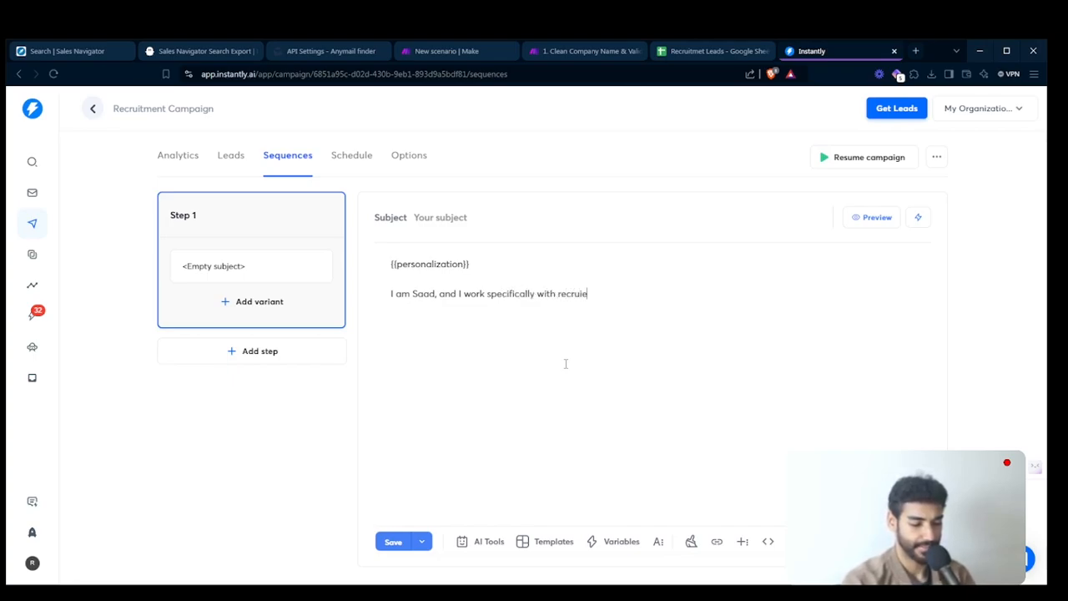
type("ment companies (")
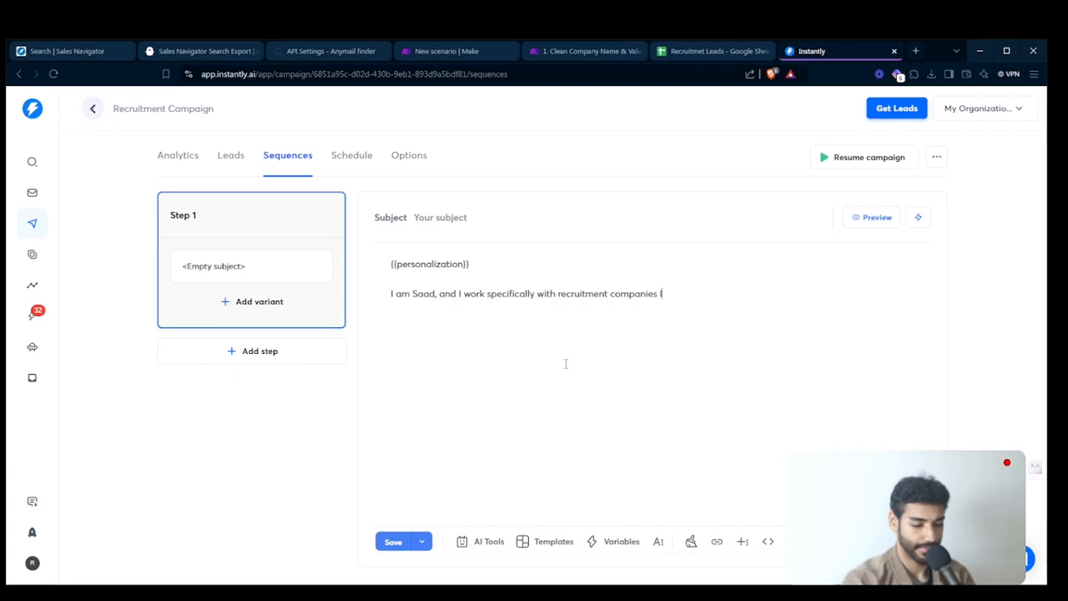
type("ike {{")
- Continue the introduction with "like {{companyName}}, I'll represent your strong candidates to assist your targeted companies with their hires."
key("Down")
key("Down")
key("Down")
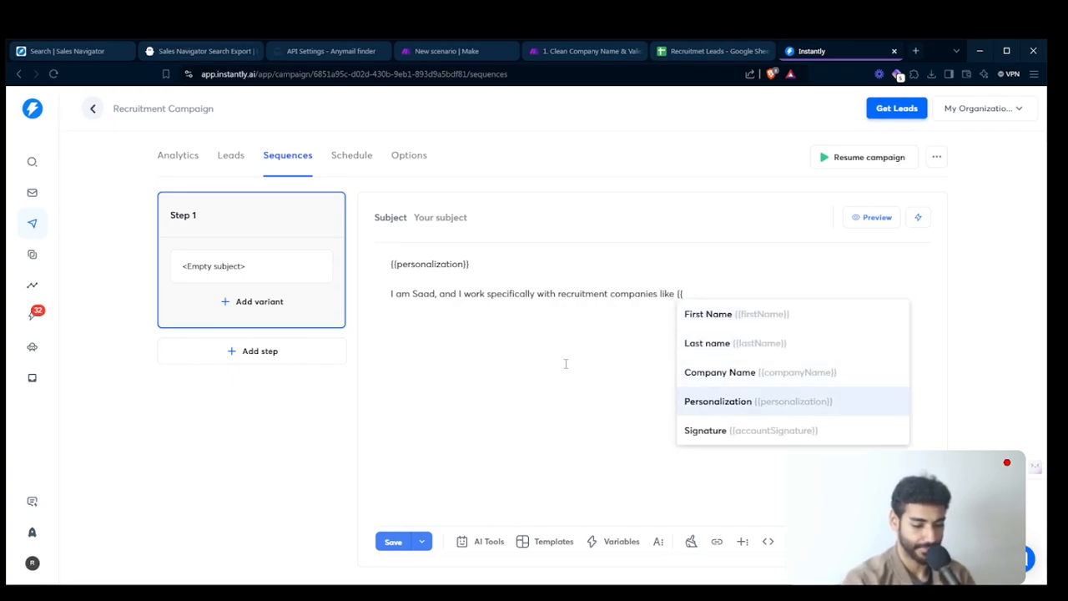
key("Up")
key("Return")
type(", I'll represent your strong candidates to assist your targeted companies with their hires all across th")
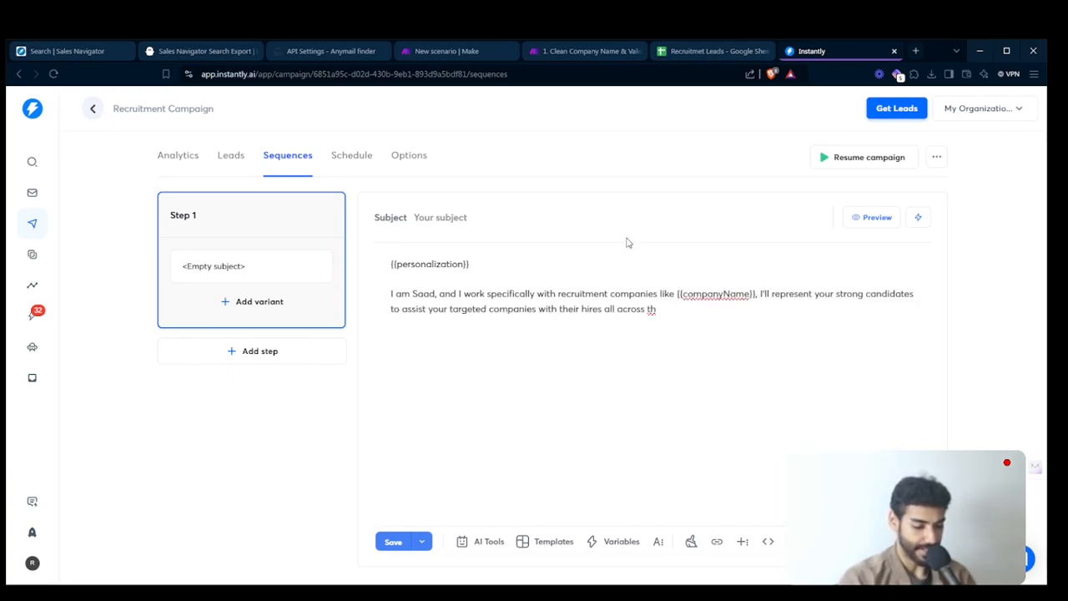
left_click_drag(573, 283, 645, 310)
double_click(645, 309)
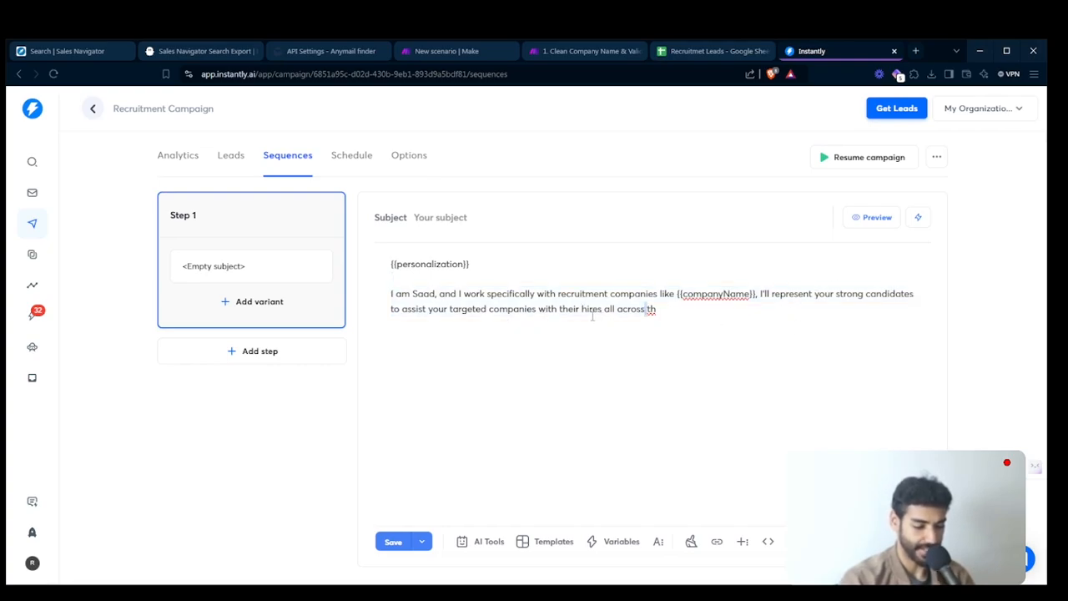
- Add a new paragraph starting "I recently built a system that filled 3-4 key roles in under 4 weeks"
left_click(540, 339)
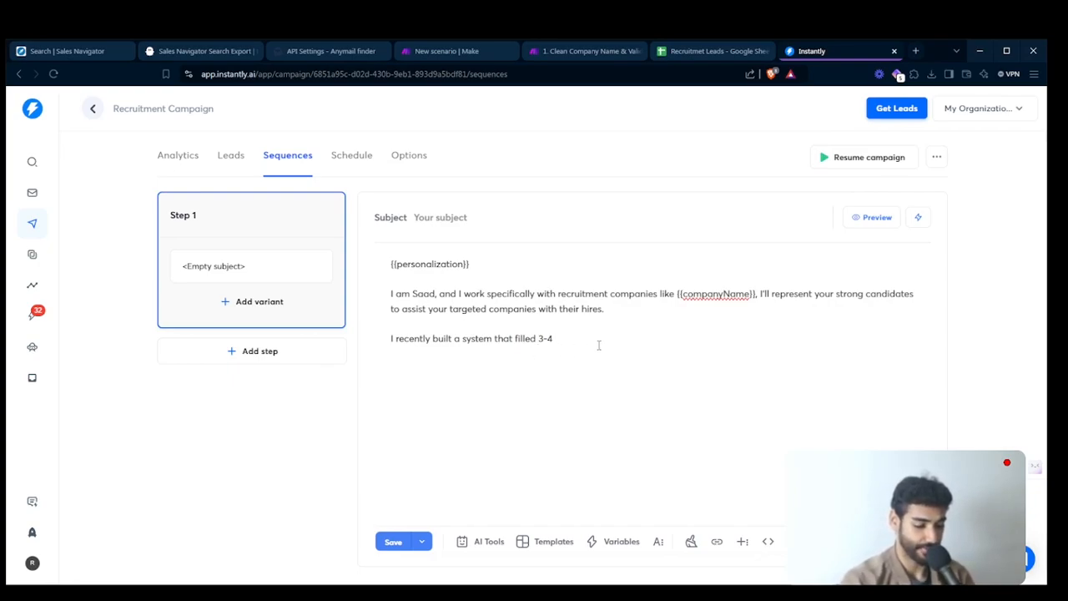
type("key roles")
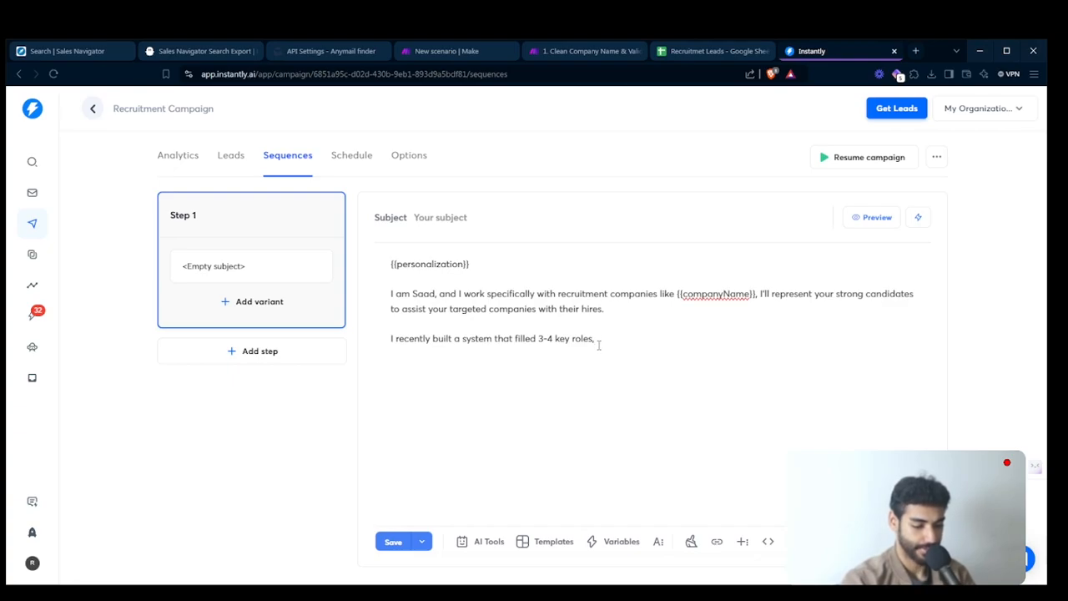
type(" in under")
key("Return")
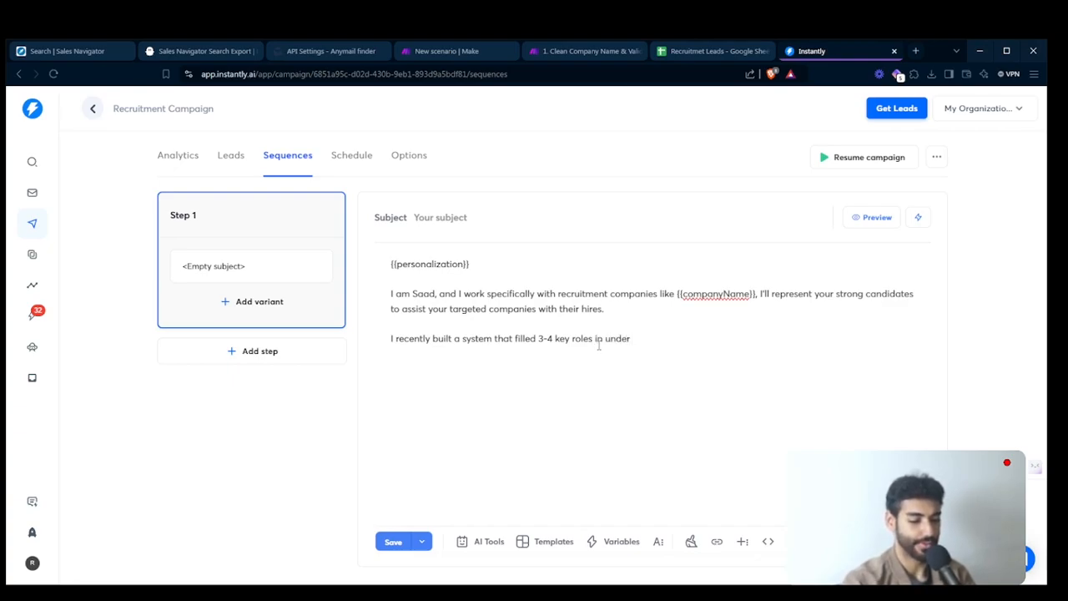
key("BackSpace")
type("4w")
key("BackSpace")
type("wee")
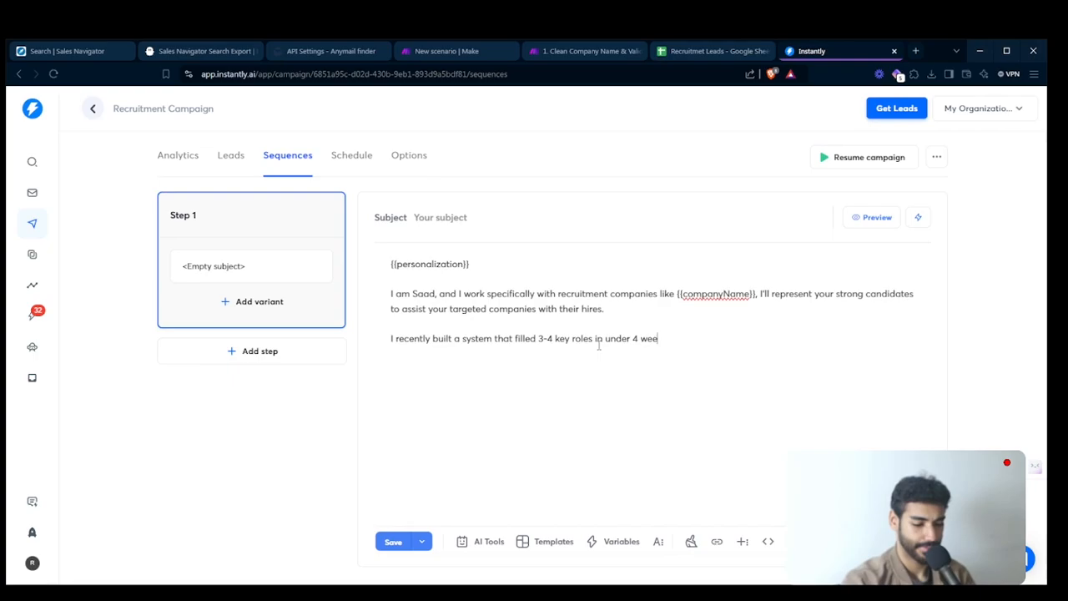
type("ks ")
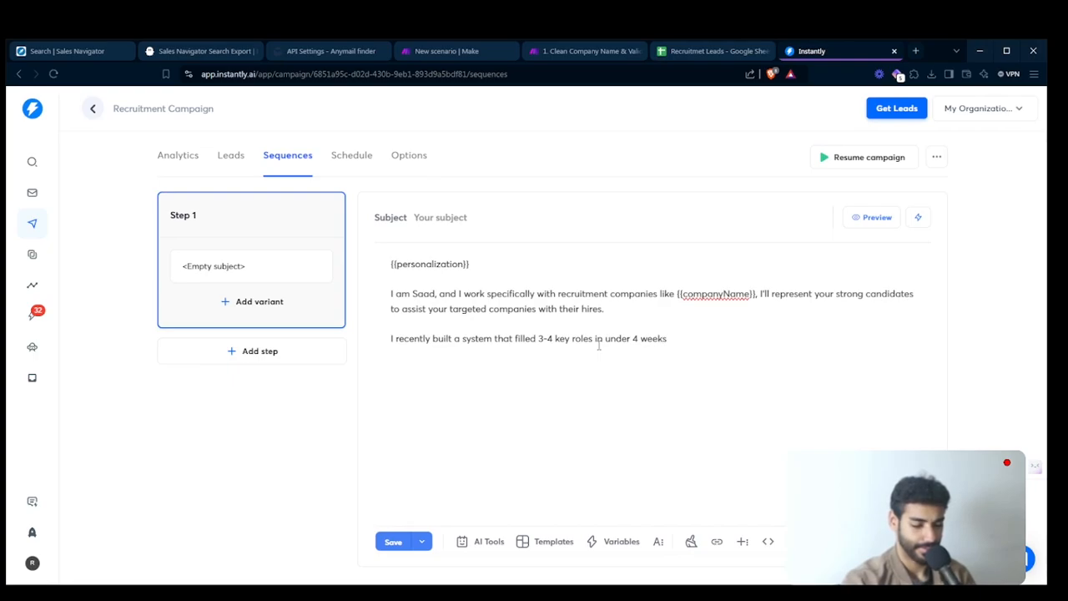
type("so con")
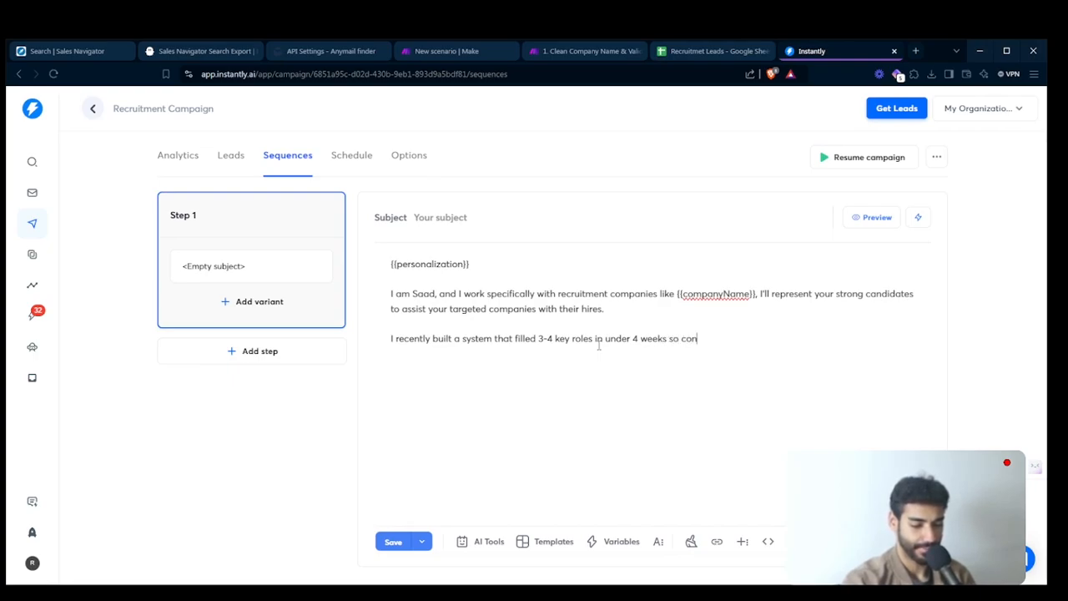
type("fident I c")
- Finish the results paragraph with "so confident I could so something similar (or better) for {{companyName}}."
type("ould so so")
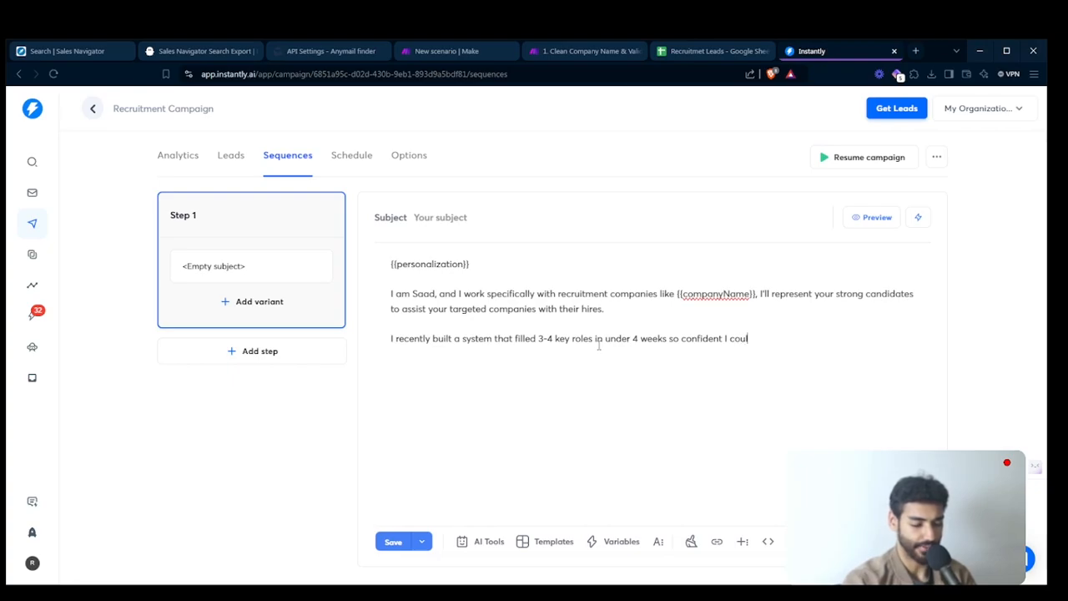
type("methi")
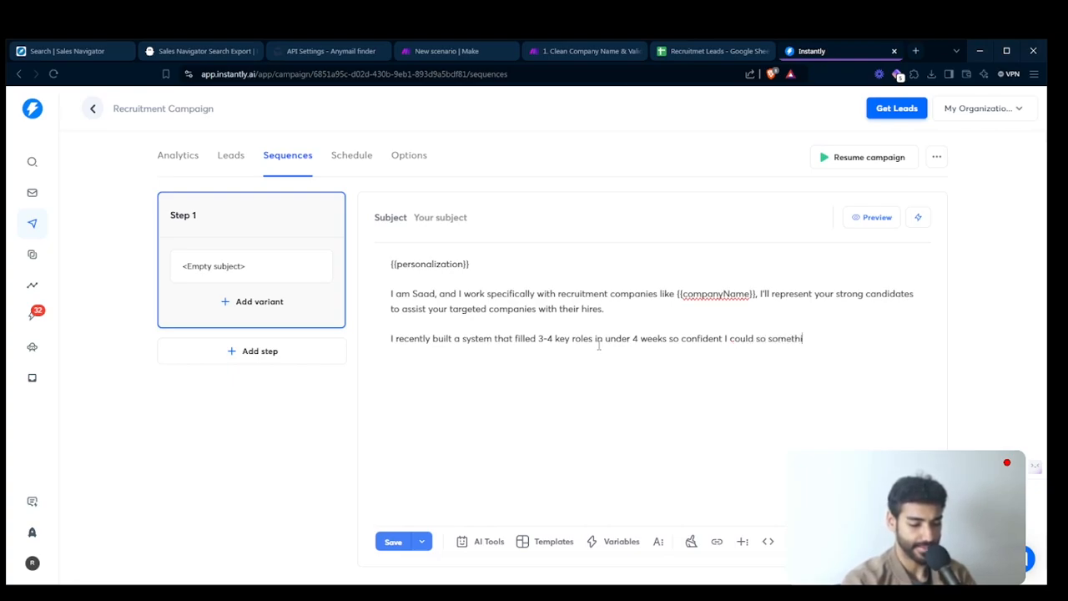
type("ng similar")
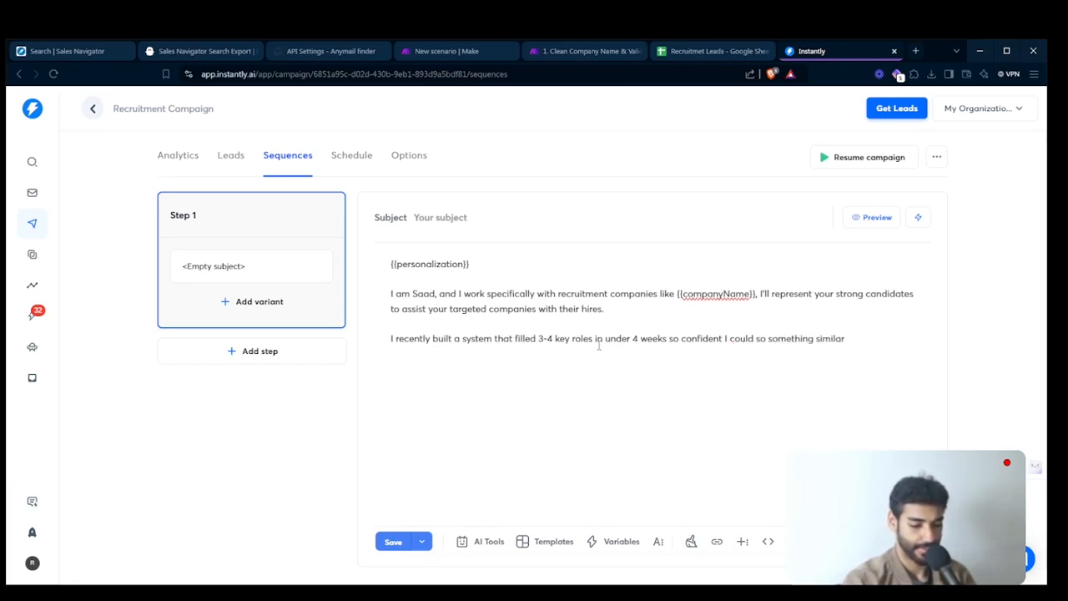
type(" or")
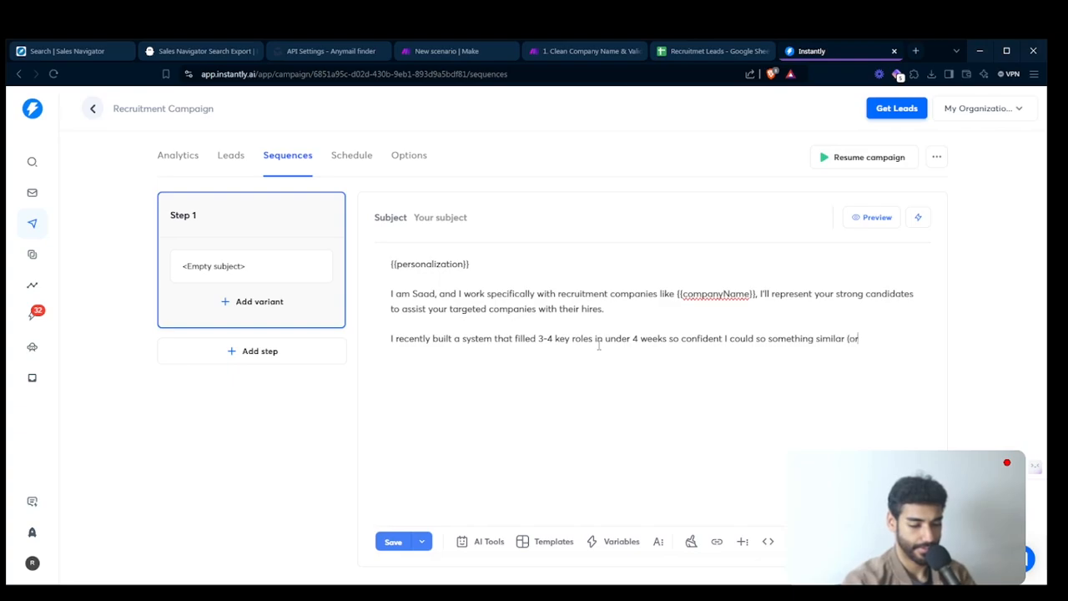
type("or better) f")
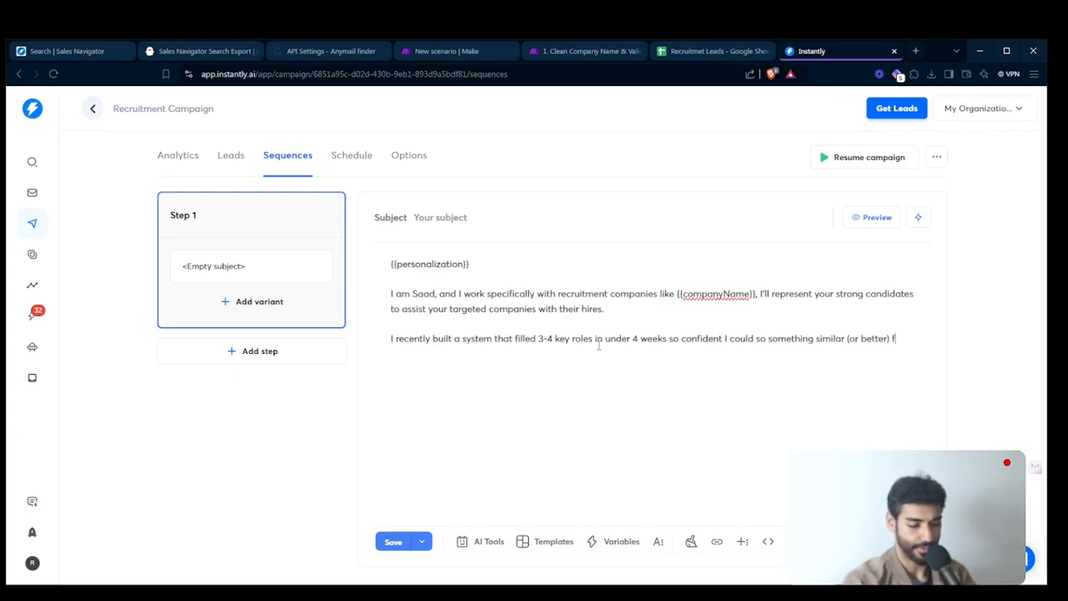
type("or {{c")
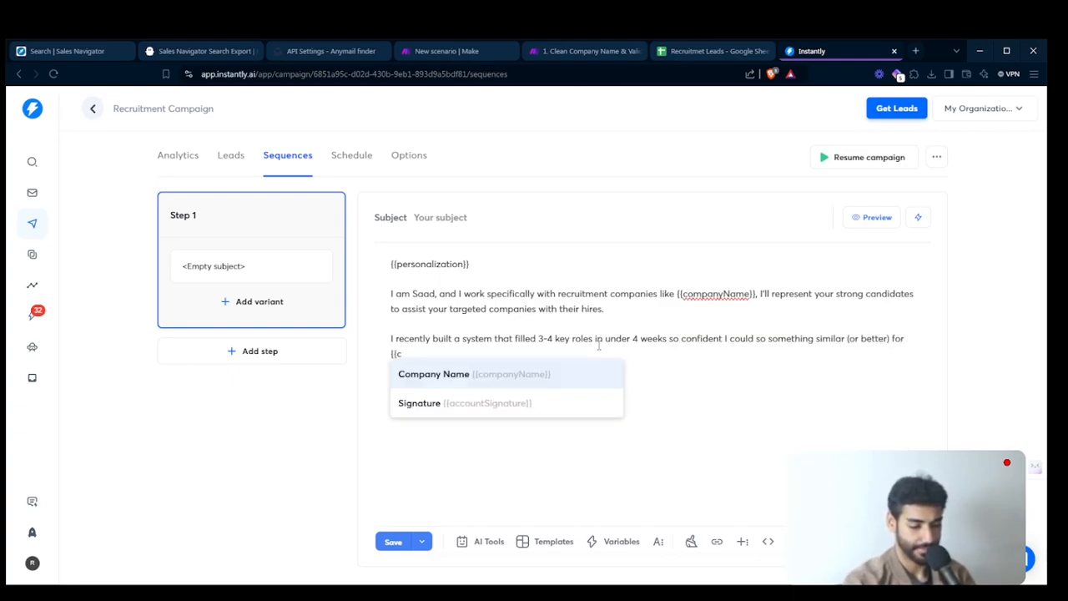
key("Return")
type(".")
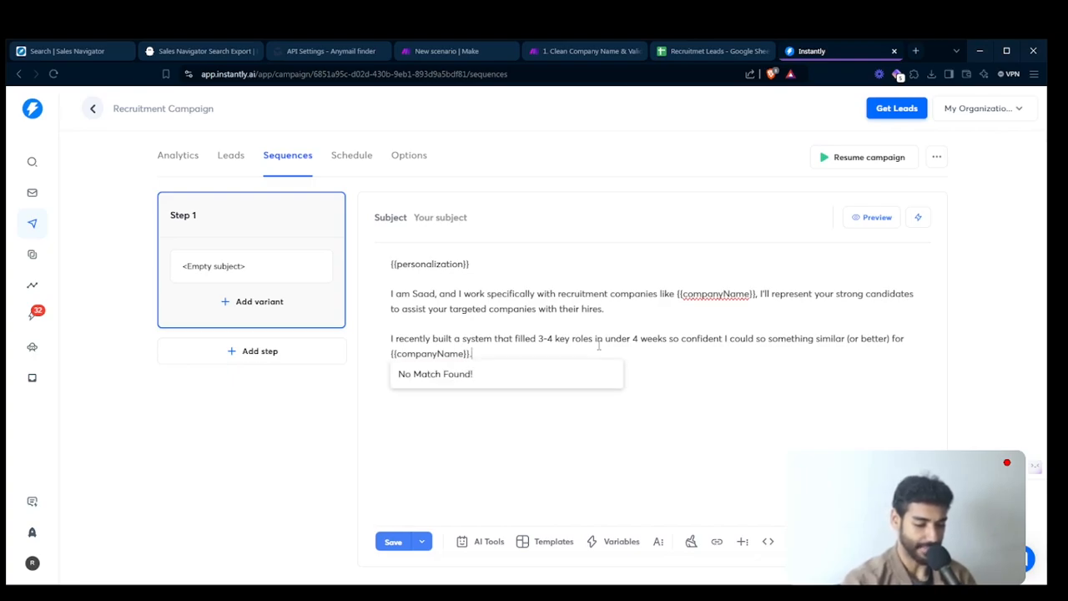
- Add the closing question "Does this sound like something that could work for your team? (no worries if it's not)" as its own paragraph
key("Return")
key("Return")
type("Does this sound like something that could work for your team? (no worries if it's not)")
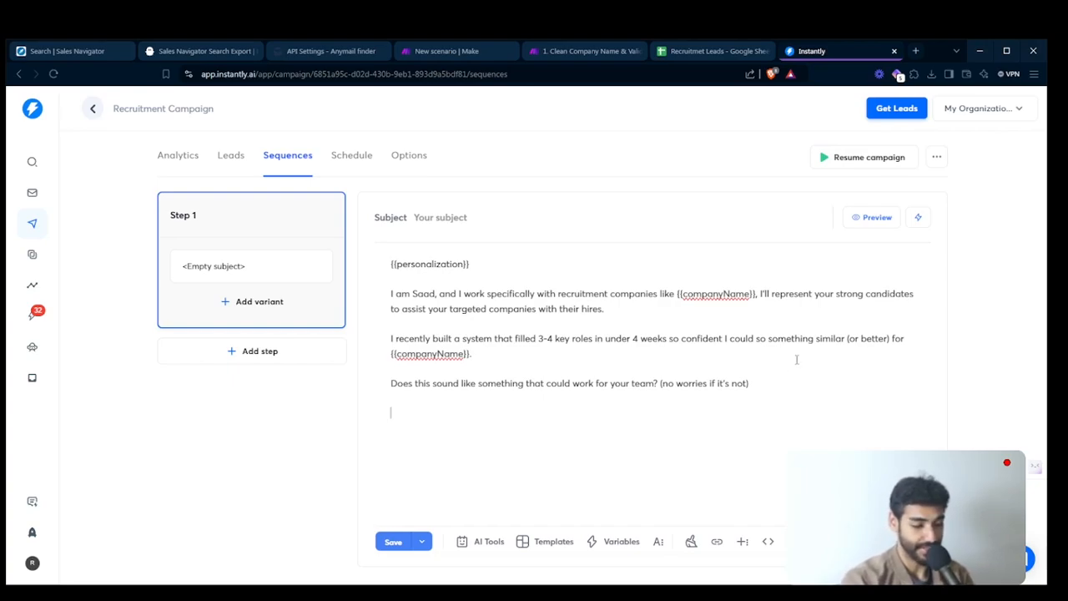
- Add the closing line "Thanks for the time" as its own paragraph at the end of the email
key("Return")
key("Return")
type("Thanks f")
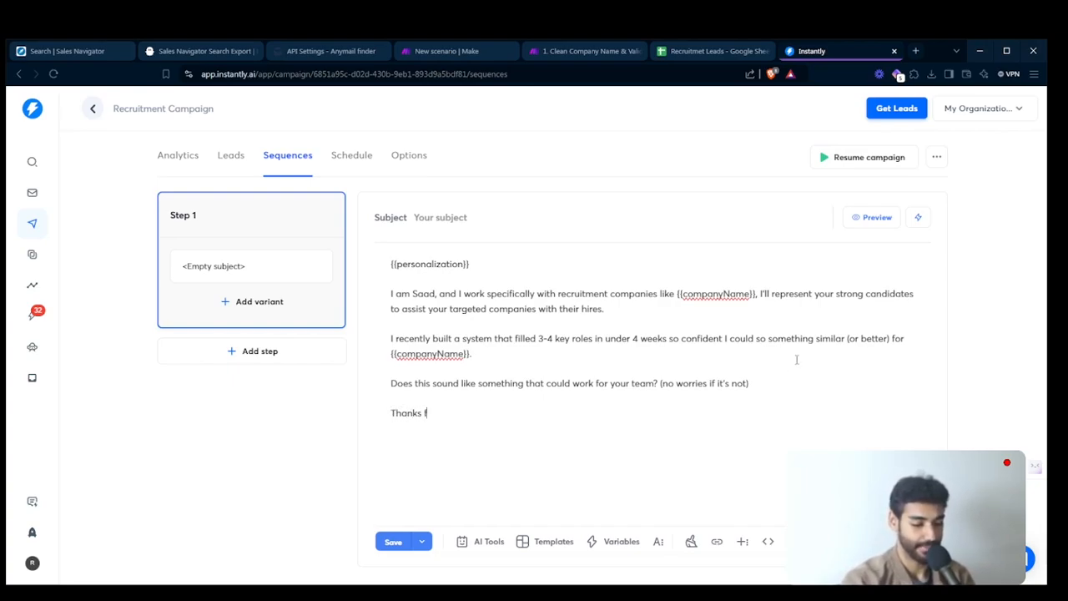
type("or the time")
- Sign off the email with a dash and the sender's first name, followed by a separate line "Sent from iPhone"
key("Return")
key("Return")
type("S")
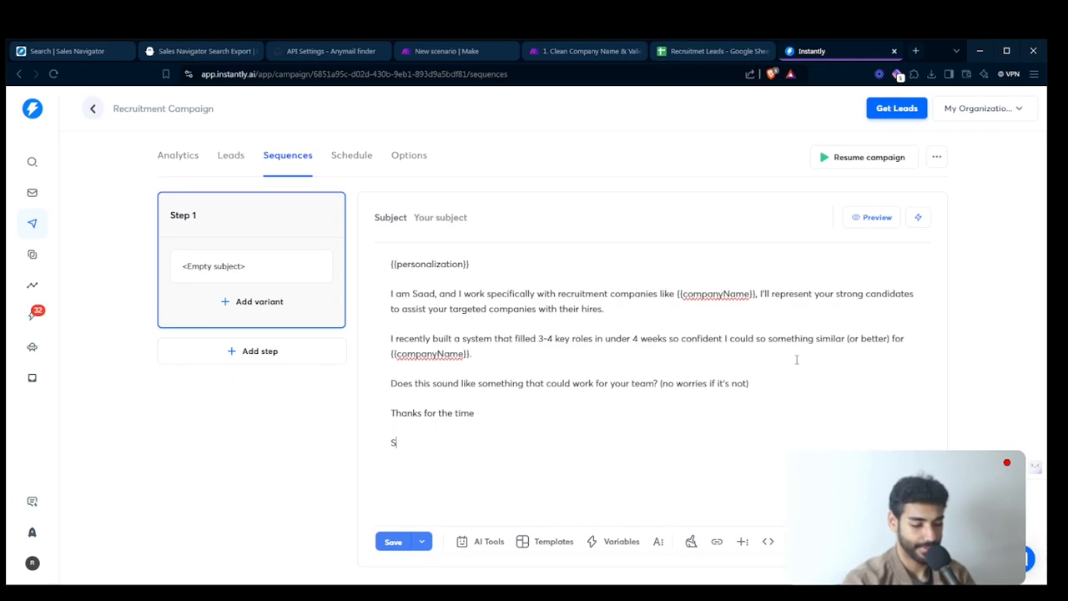
type("aad")
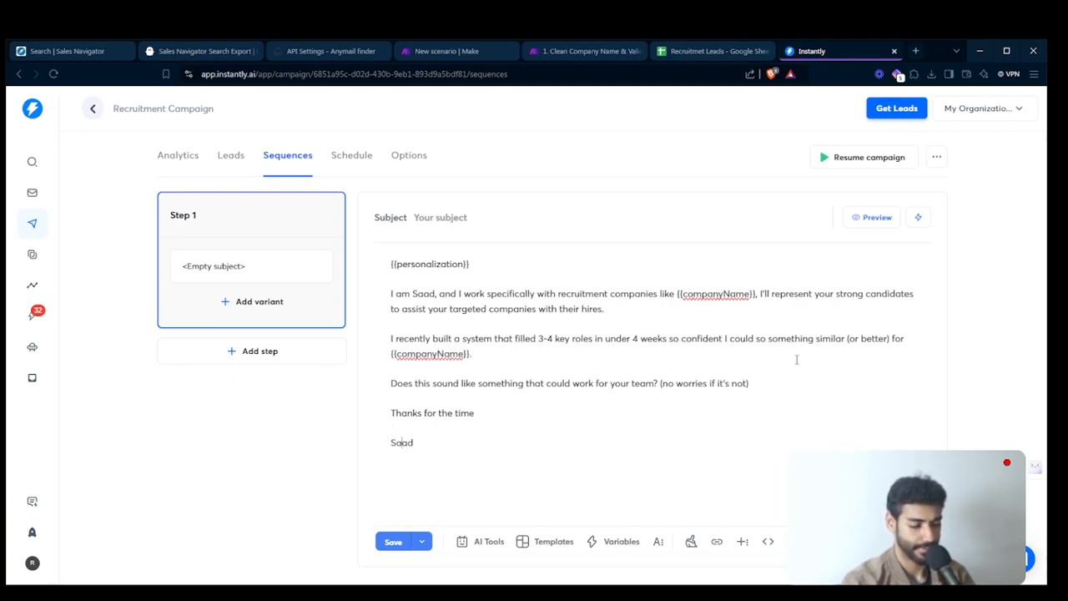
key("Home")
type("- ")
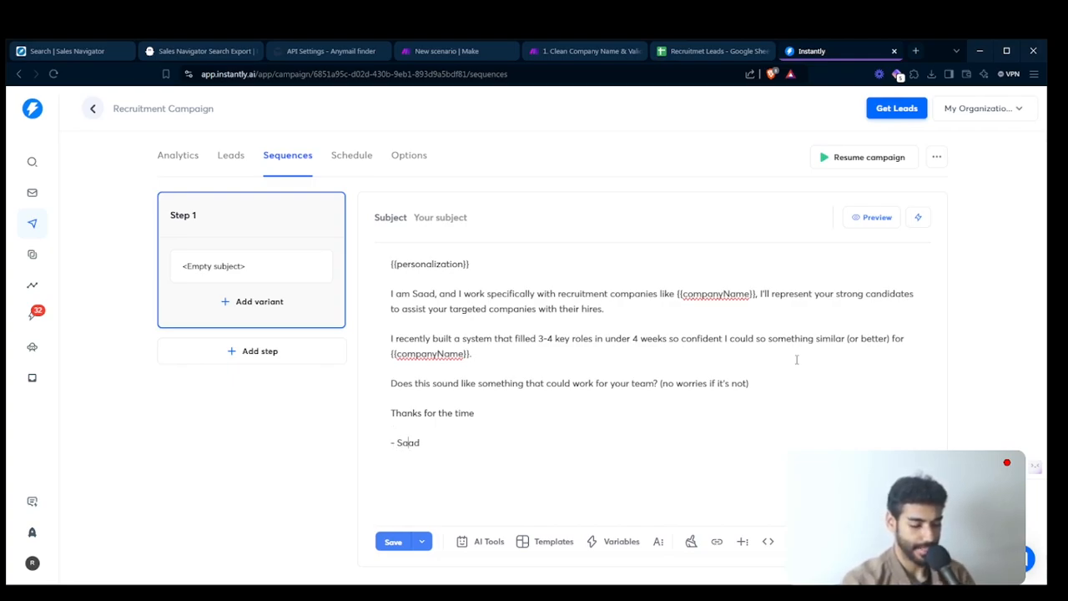
type("Saad  Sent from iPh")
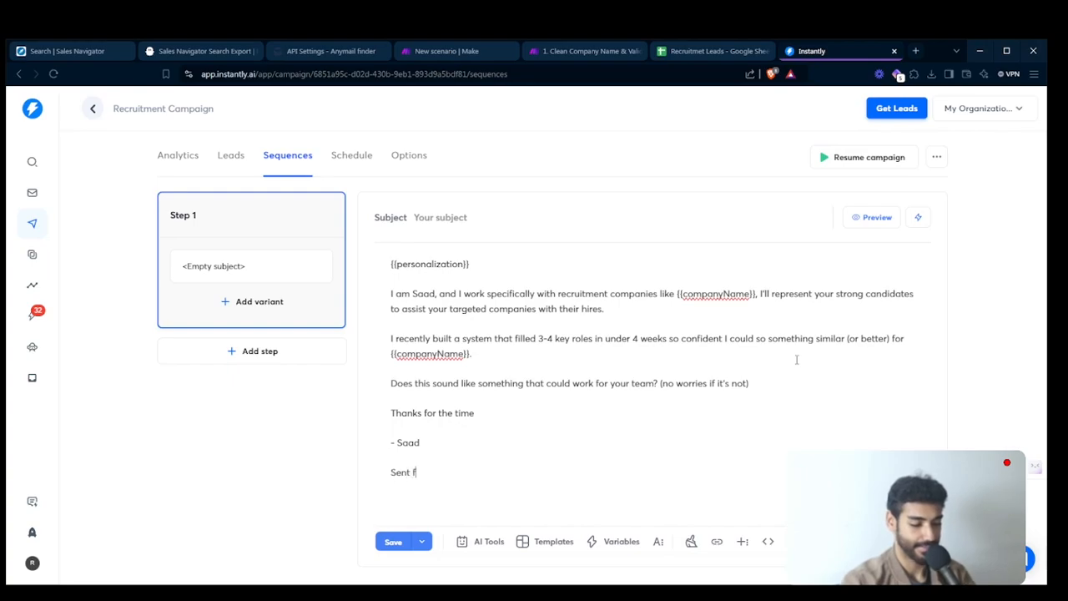
type("one")
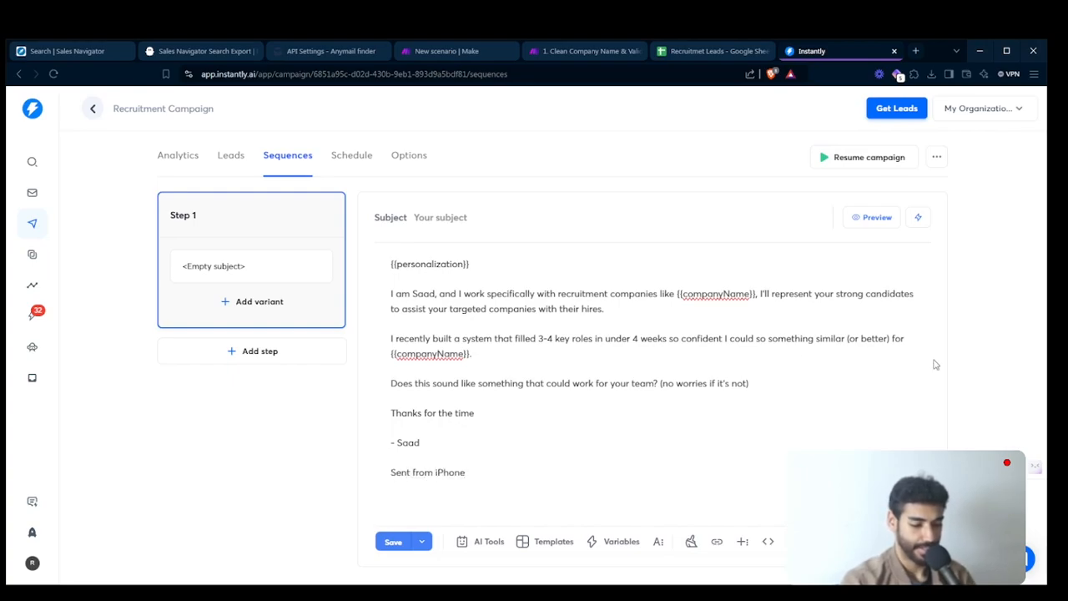
- Preview the complete email with a lead's variables filled in, and save the sequence step
left_click(873, 216)
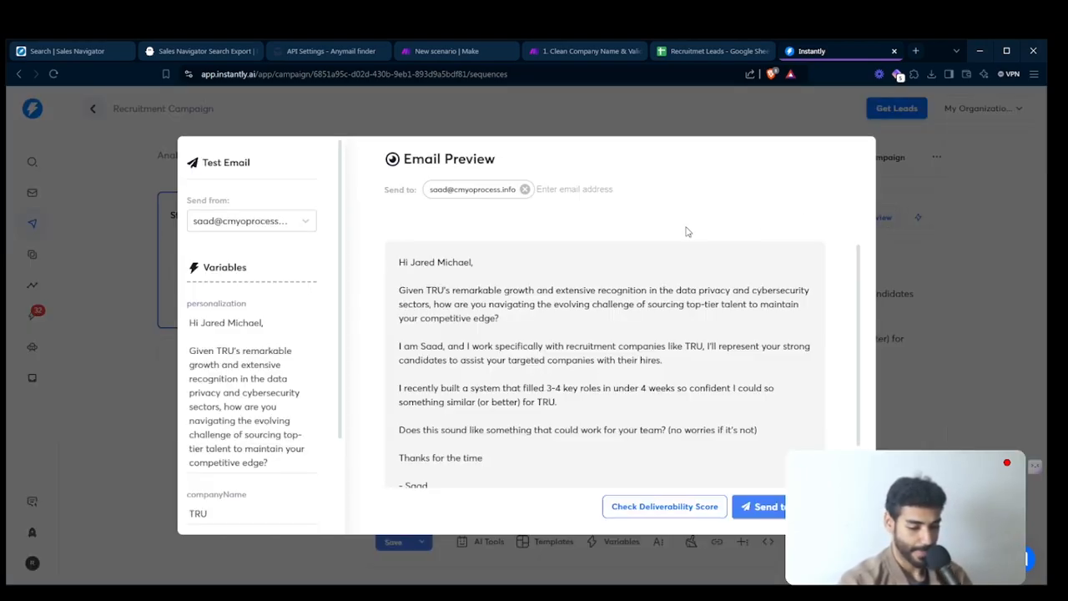
scroll(607, 350, "down", 1)
scroll(607, 350, "up", 1)
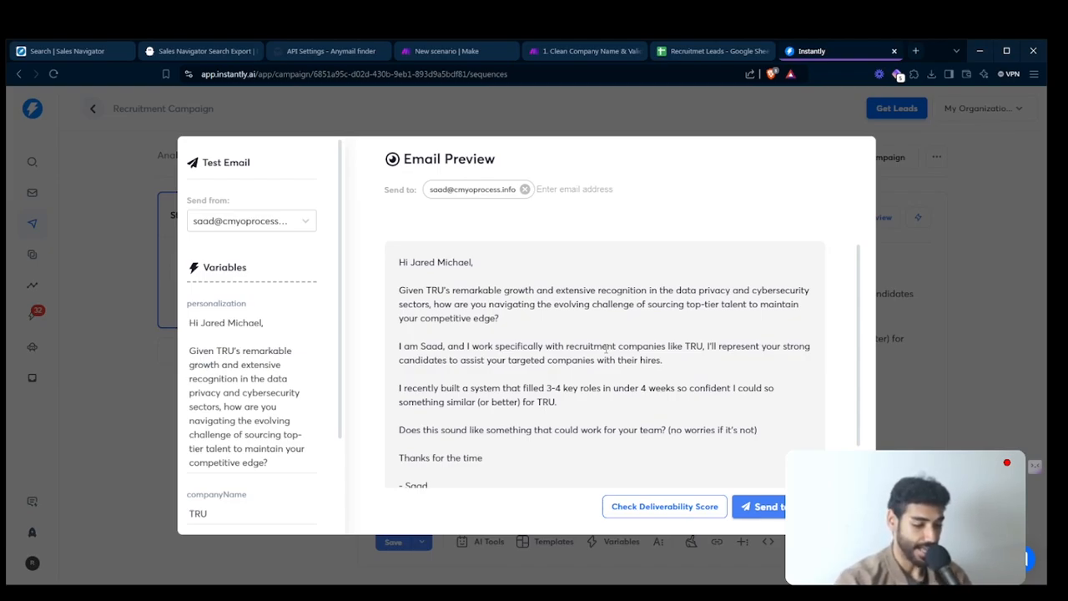
scroll(606, 349, "down", 1)
scroll(606, 349, "down", 1)
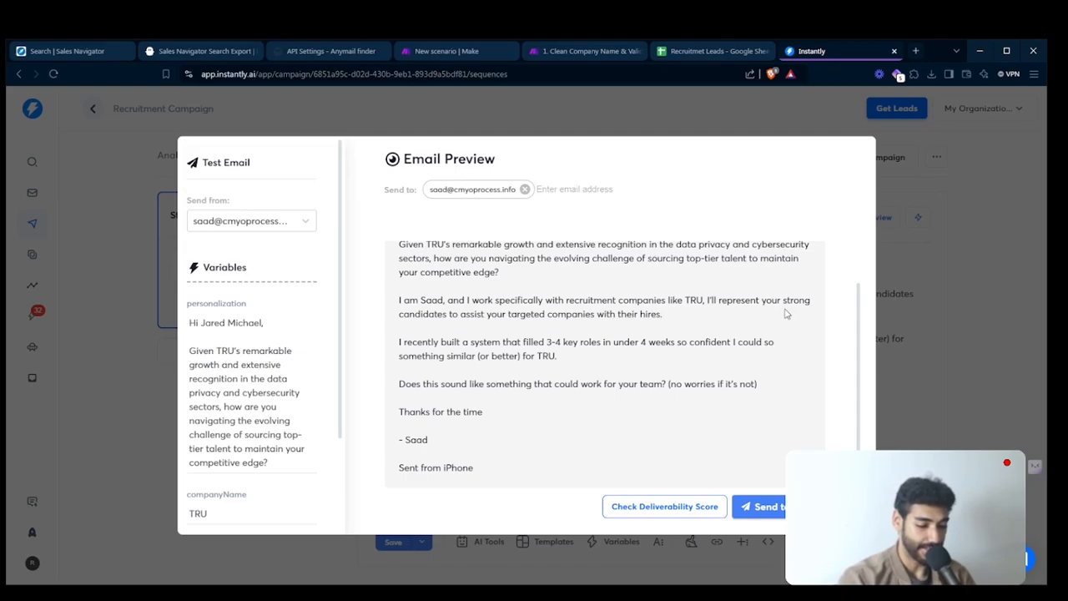
left_click(908, 323)
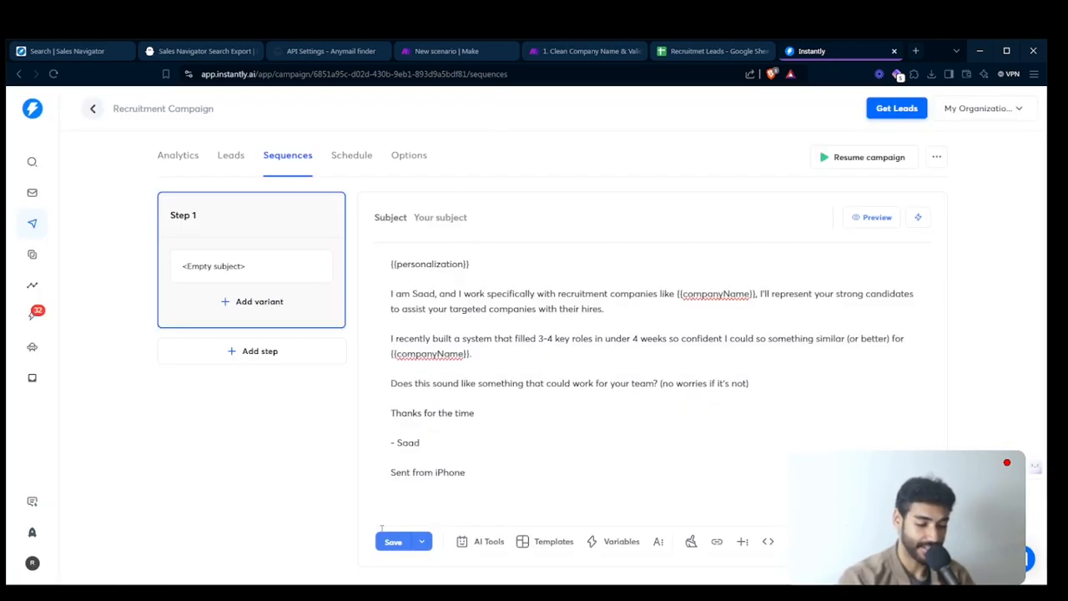
left_click(389, 541)
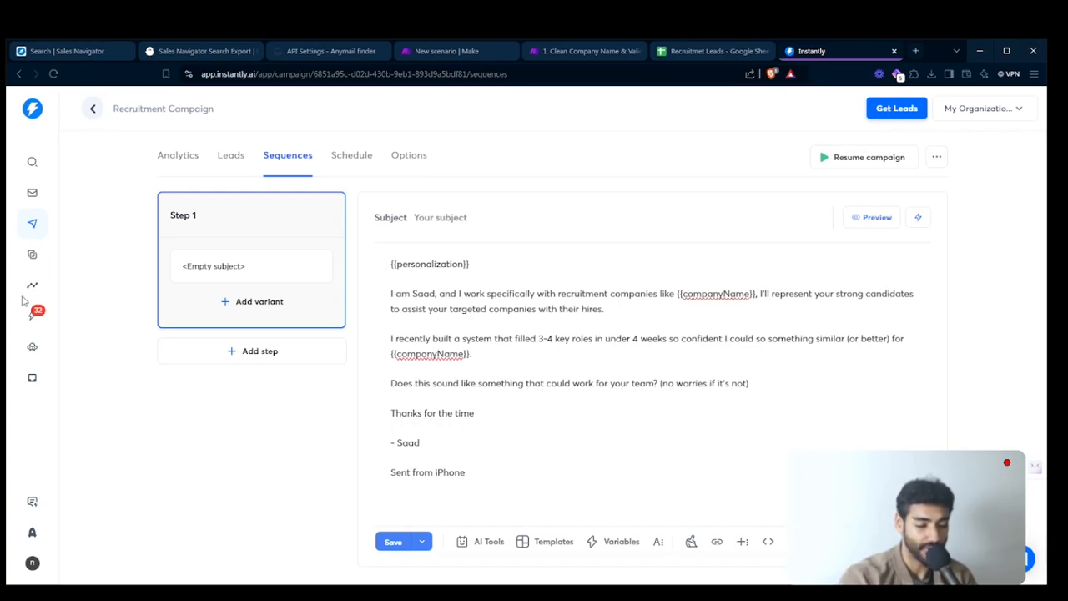
mouse_move(3, 310)
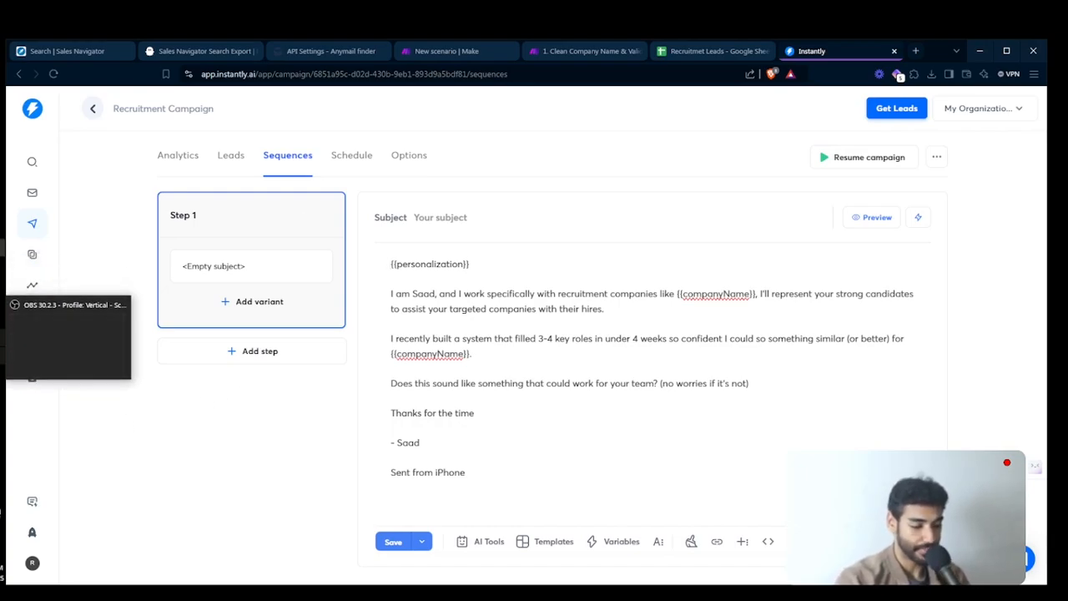
left_click(2, 356)
left_click(2, 356)
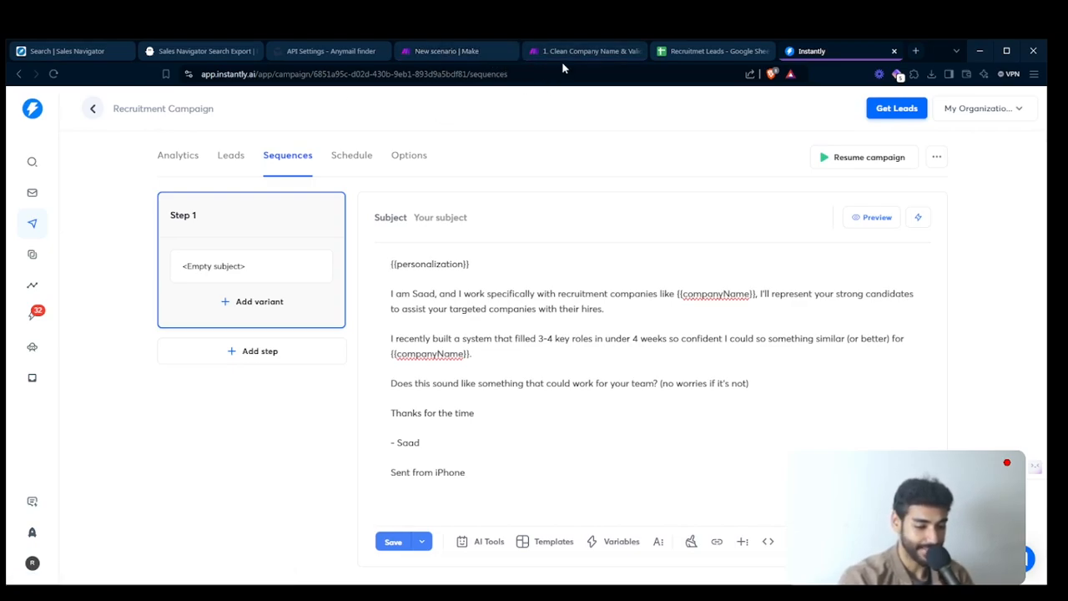
- Switch to the Make scenario and clear the Limit in the Retrieve Leads module's settings
left_click(480, 50)
left_click_drag(493, 419, 790, 426)
left_click(198, 286)
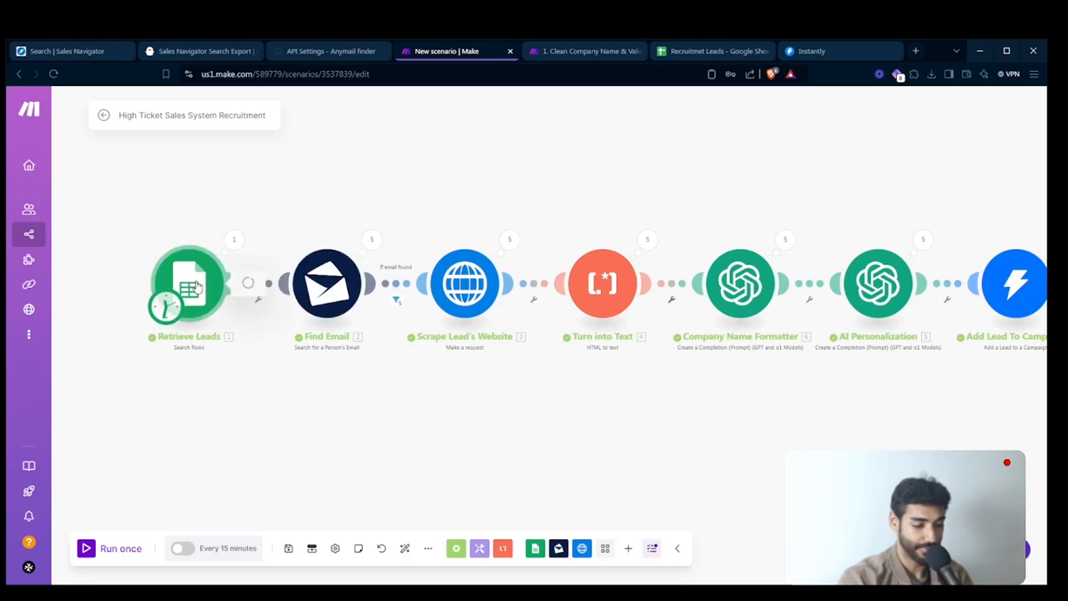
scroll(369, 359, "down", 2)
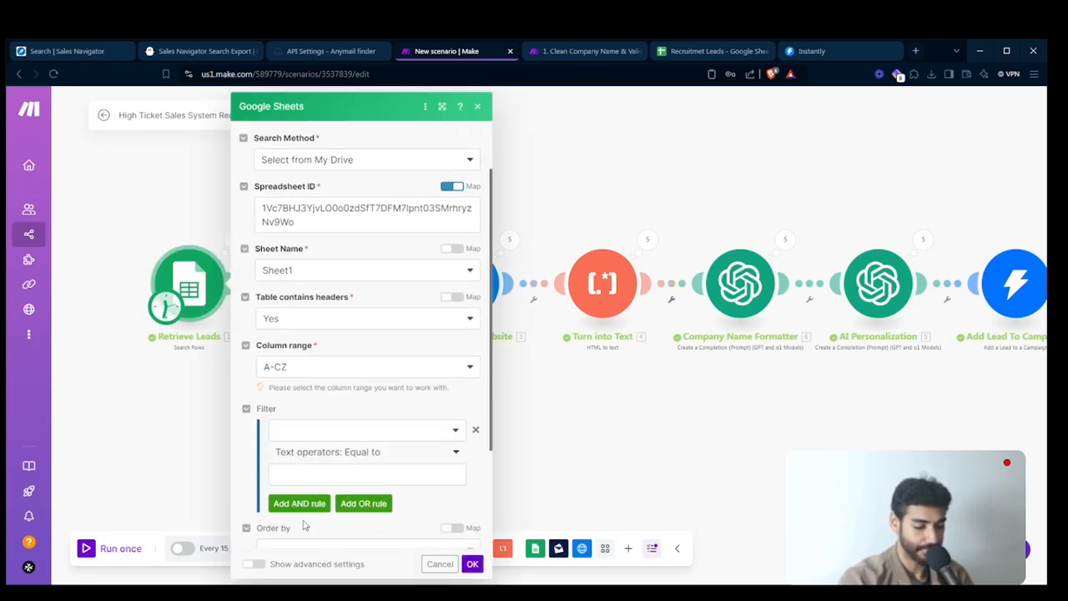
scroll(304, 524, "down", 3)
left_click(281, 513)
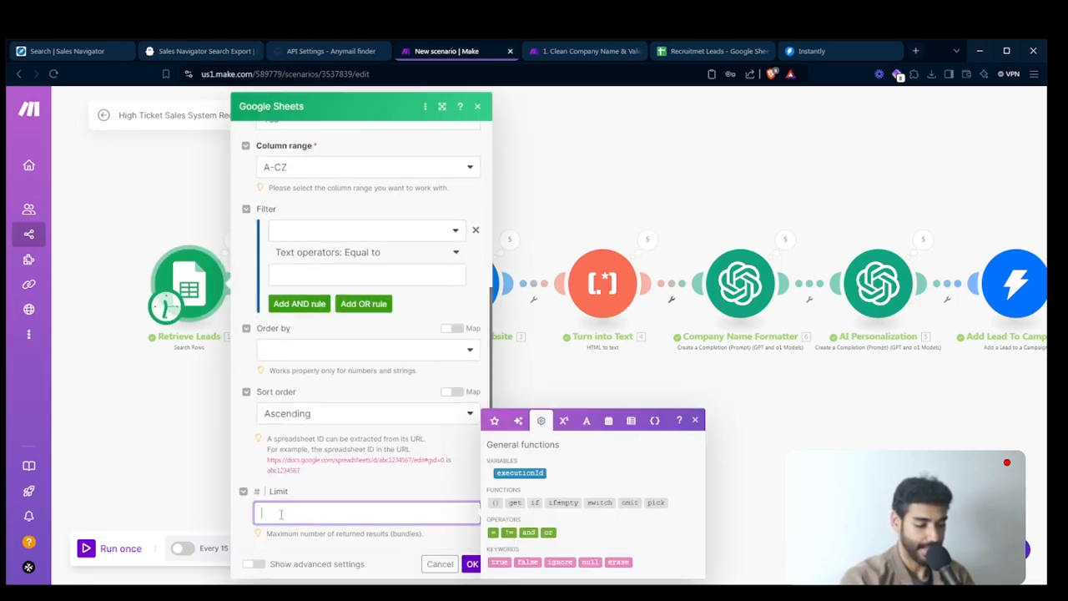
left_click(468, 564)
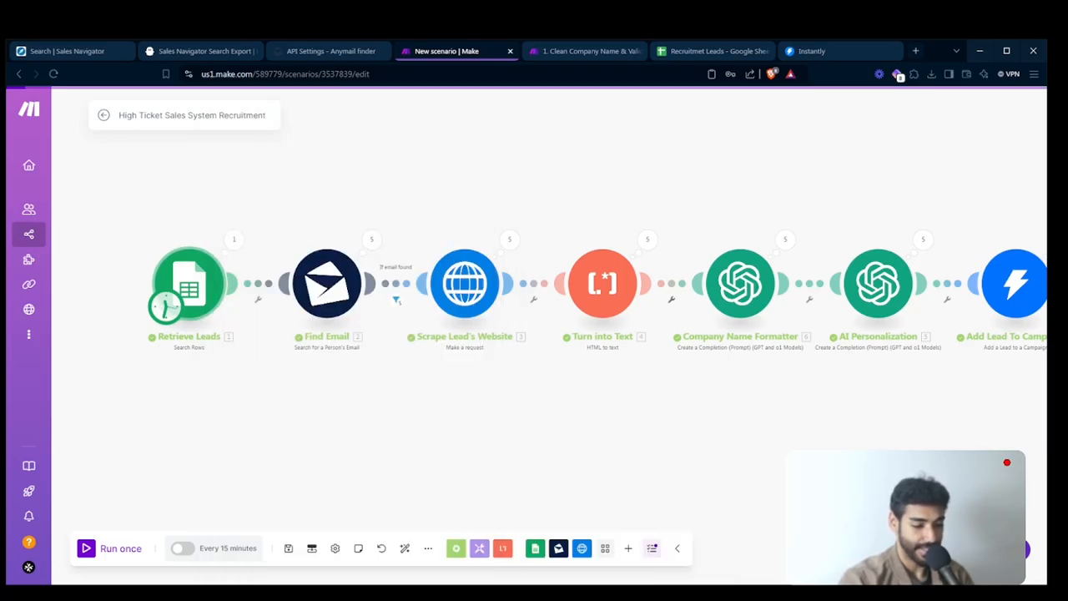
- Switch to the recruitment leads spreadsheet in Google Sheets and skim through its lead rows
left_click(711, 51)
scroll(373, 275, "down", 15)
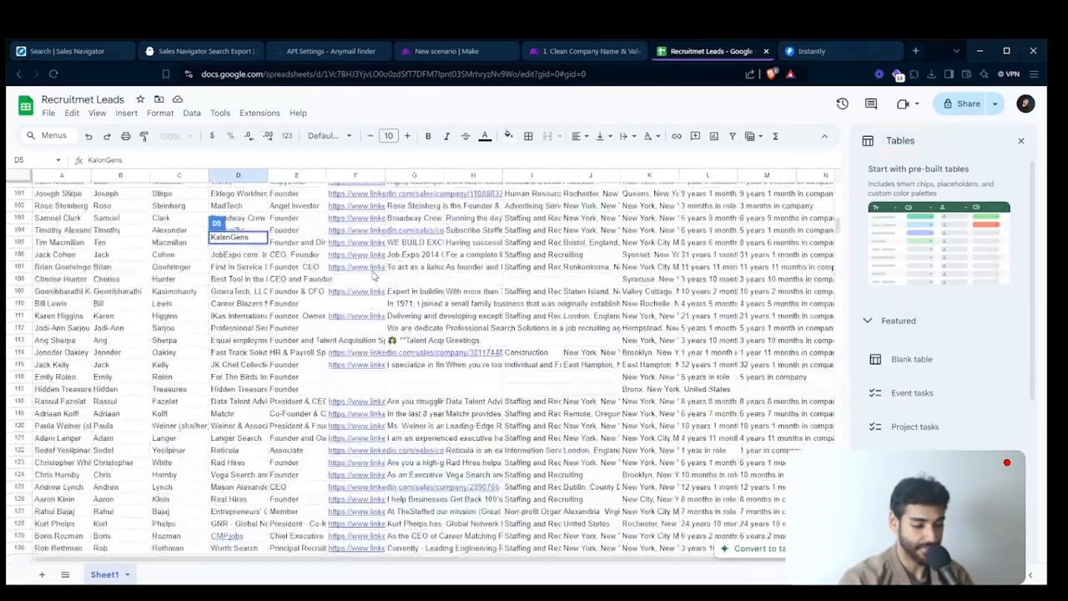
scroll(373, 276, "up", 15)
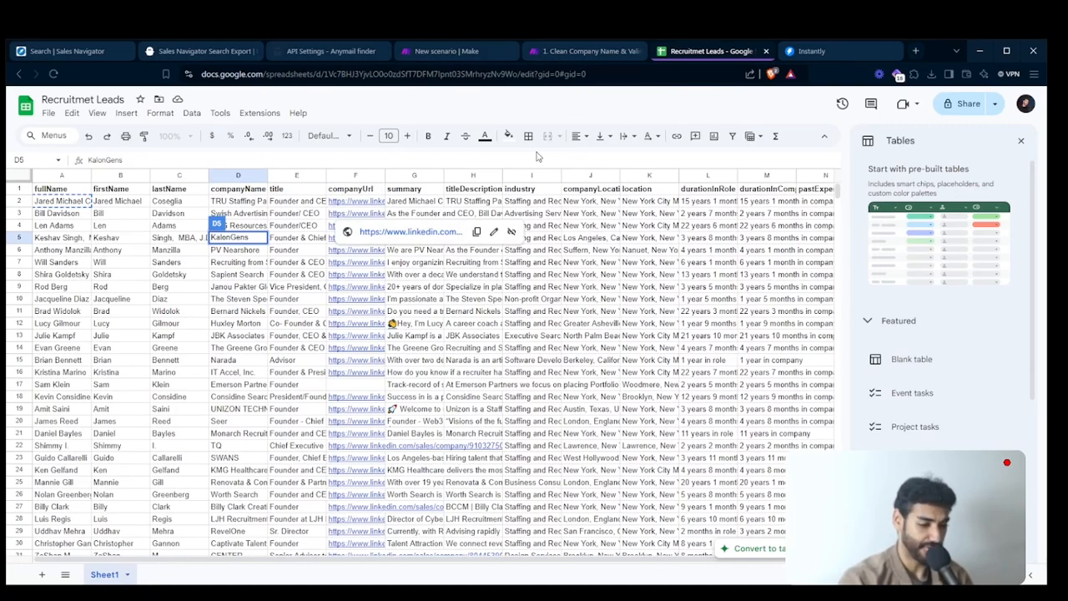
- Check the Make scenario's modules and review the email text below the personalization variable in Instantly
left_click(448, 51)
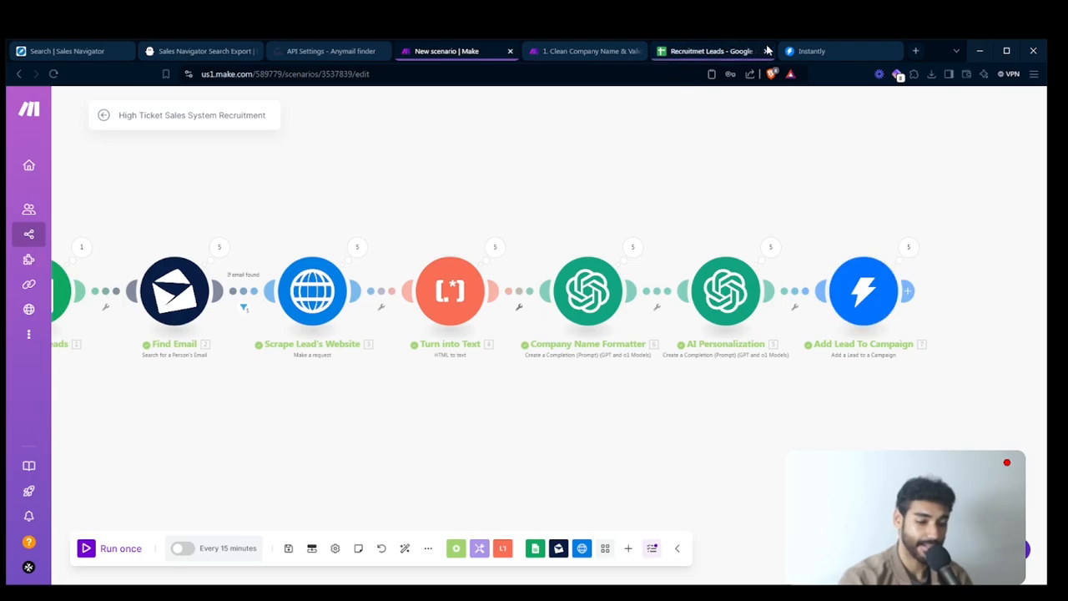
left_click(805, 51)
left_click_drag(390, 279, 481, 482)
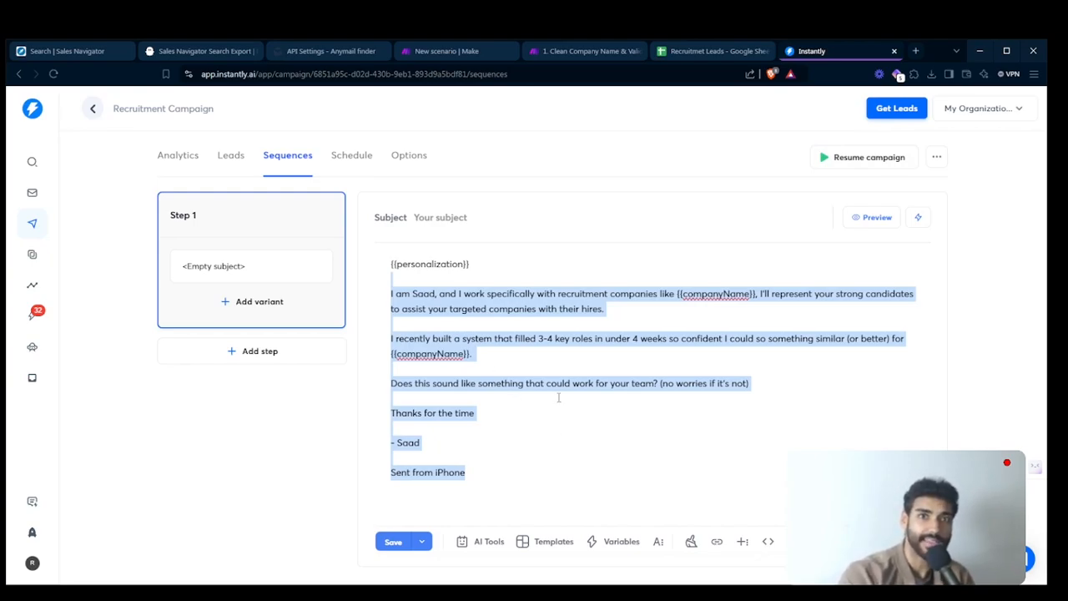
left_click(561, 412)
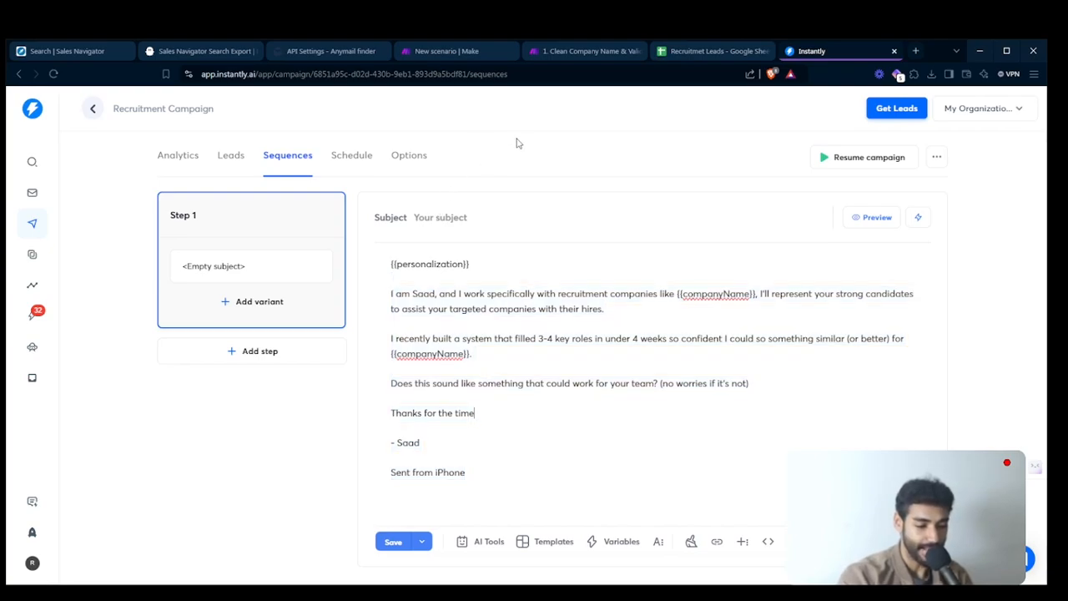
- Return to the Make scenario and look over the whole module chain from Retrieve Leads to Add Lead To Campaign
left_click(469, 55)
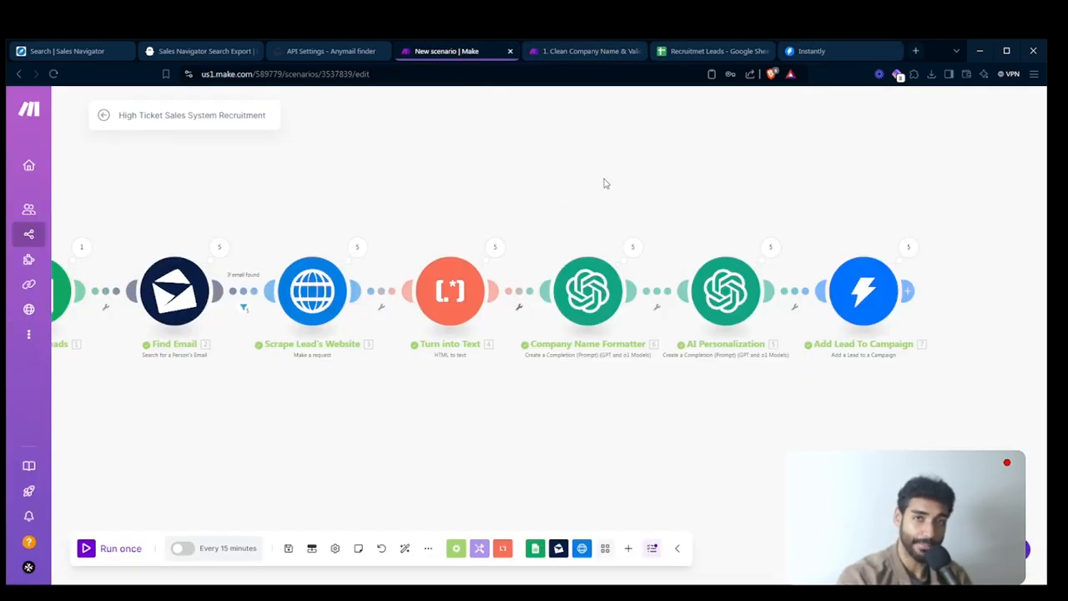
left_click_drag(603, 181, 782, 142)
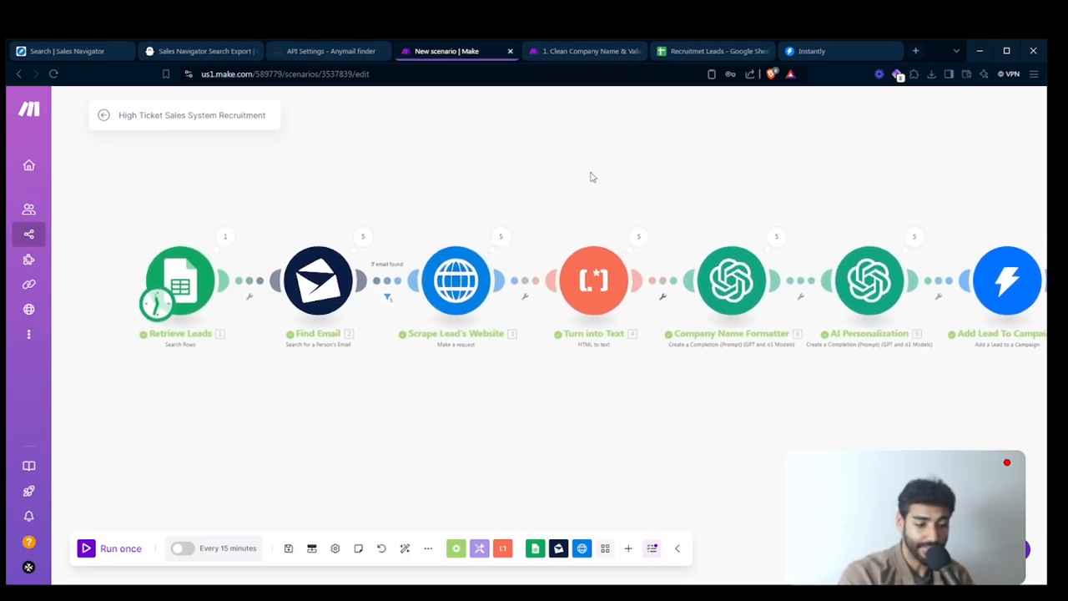
left_click_drag(591, 175, 562, 179)
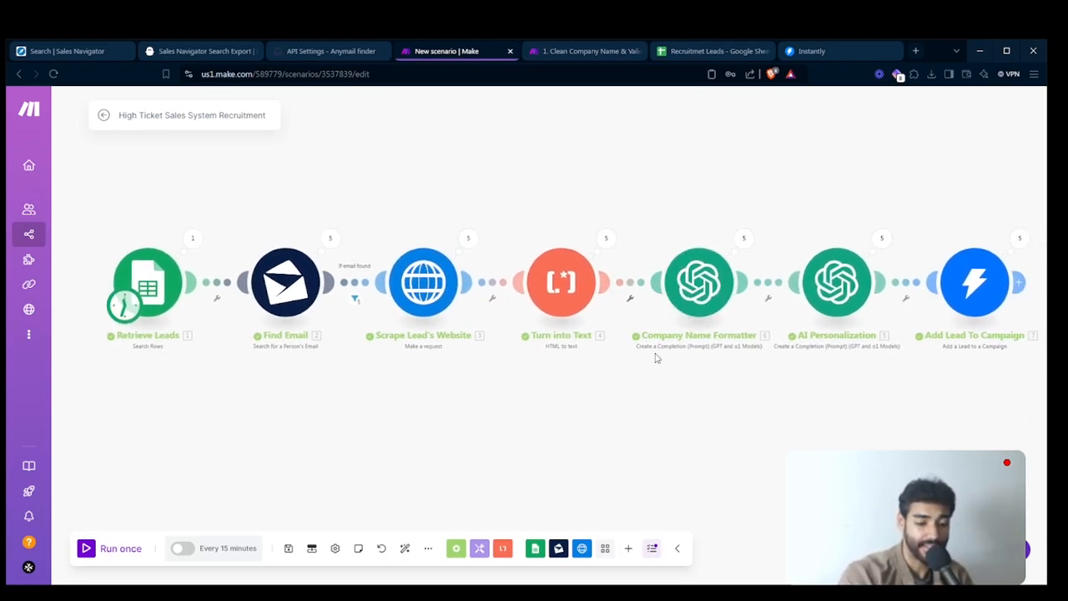